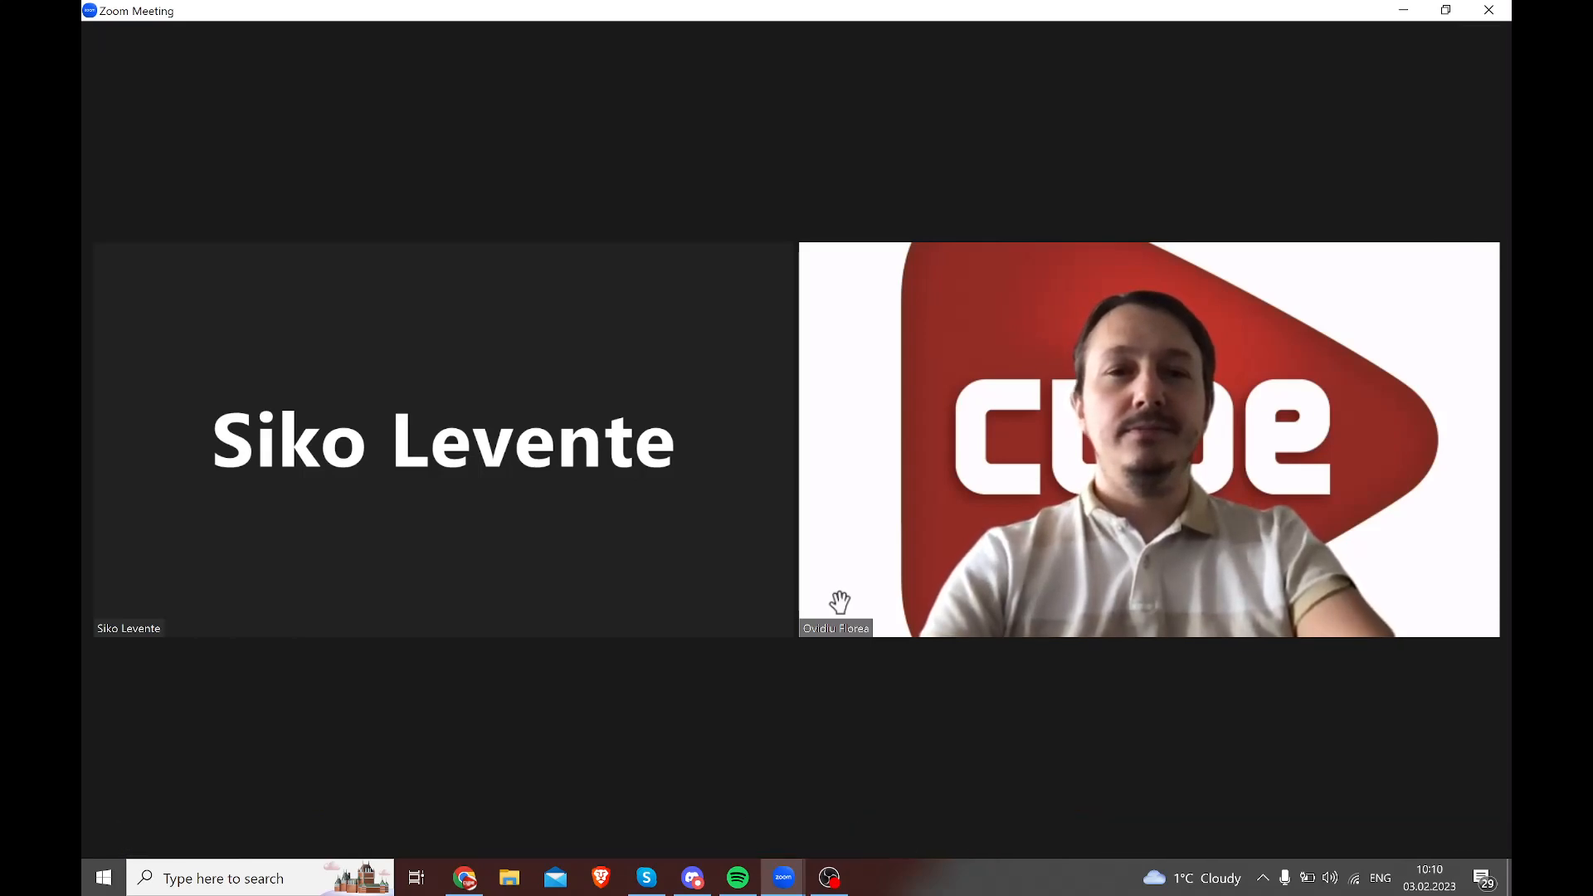
key(XF86AudioRaiseVolume)
key(XF86AudioRaiseVolume)
key(XF86AudioLowerVolume)
key(XF86AudioLowerVolume)
key(XF86AudioLowerVolume)
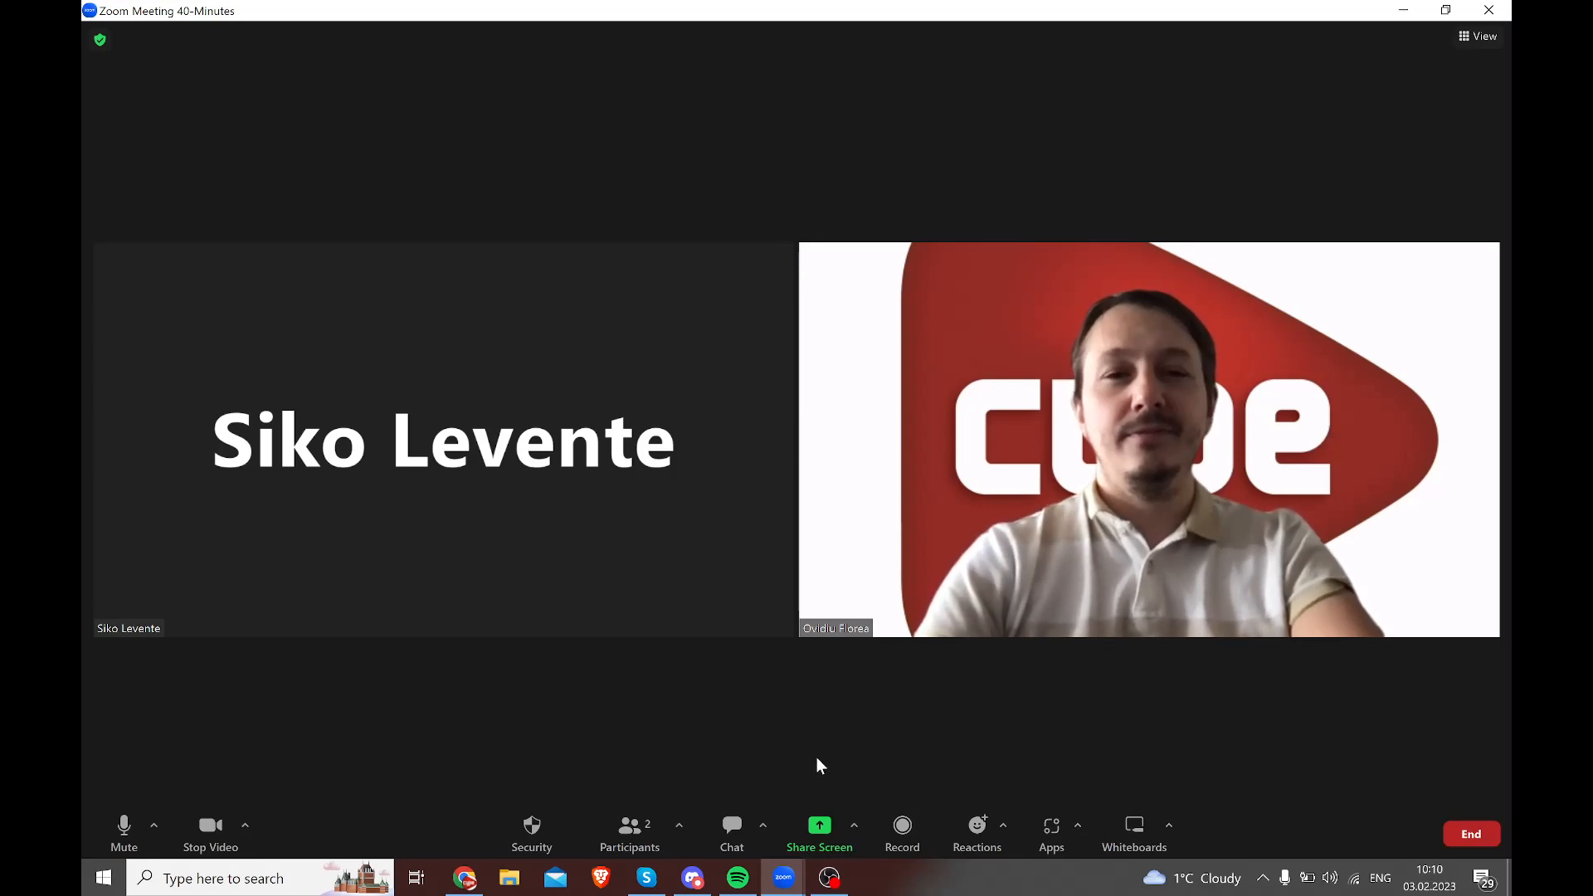
- Open the meeting chat and send everyone the message "Buna ziua. Ma auziti ?"
click(745, 828)
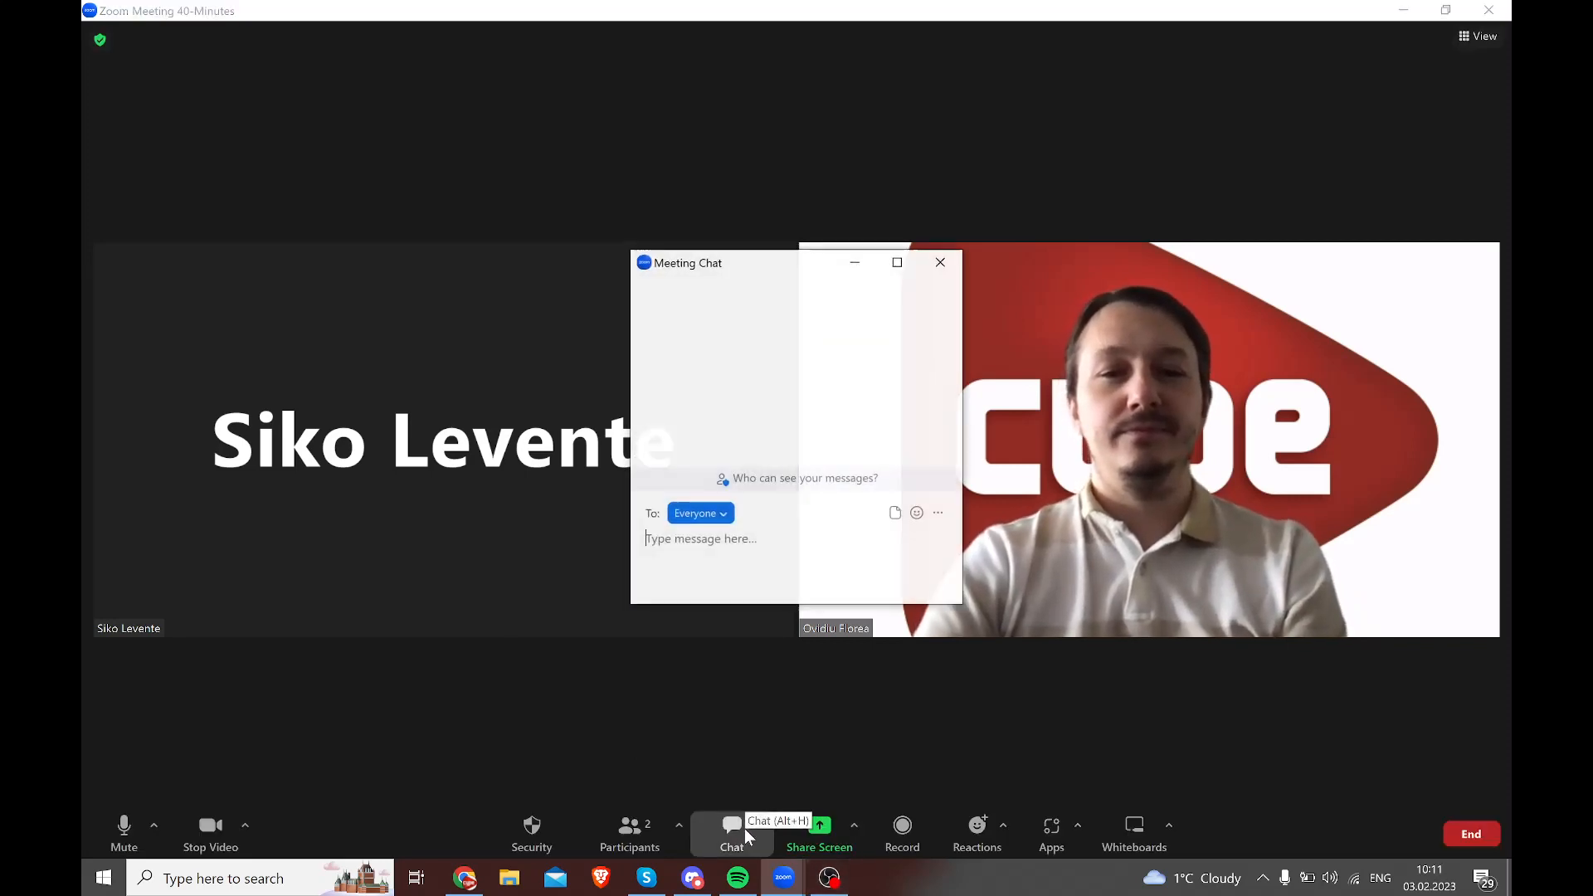
drag(751, 269, 1343, 60)
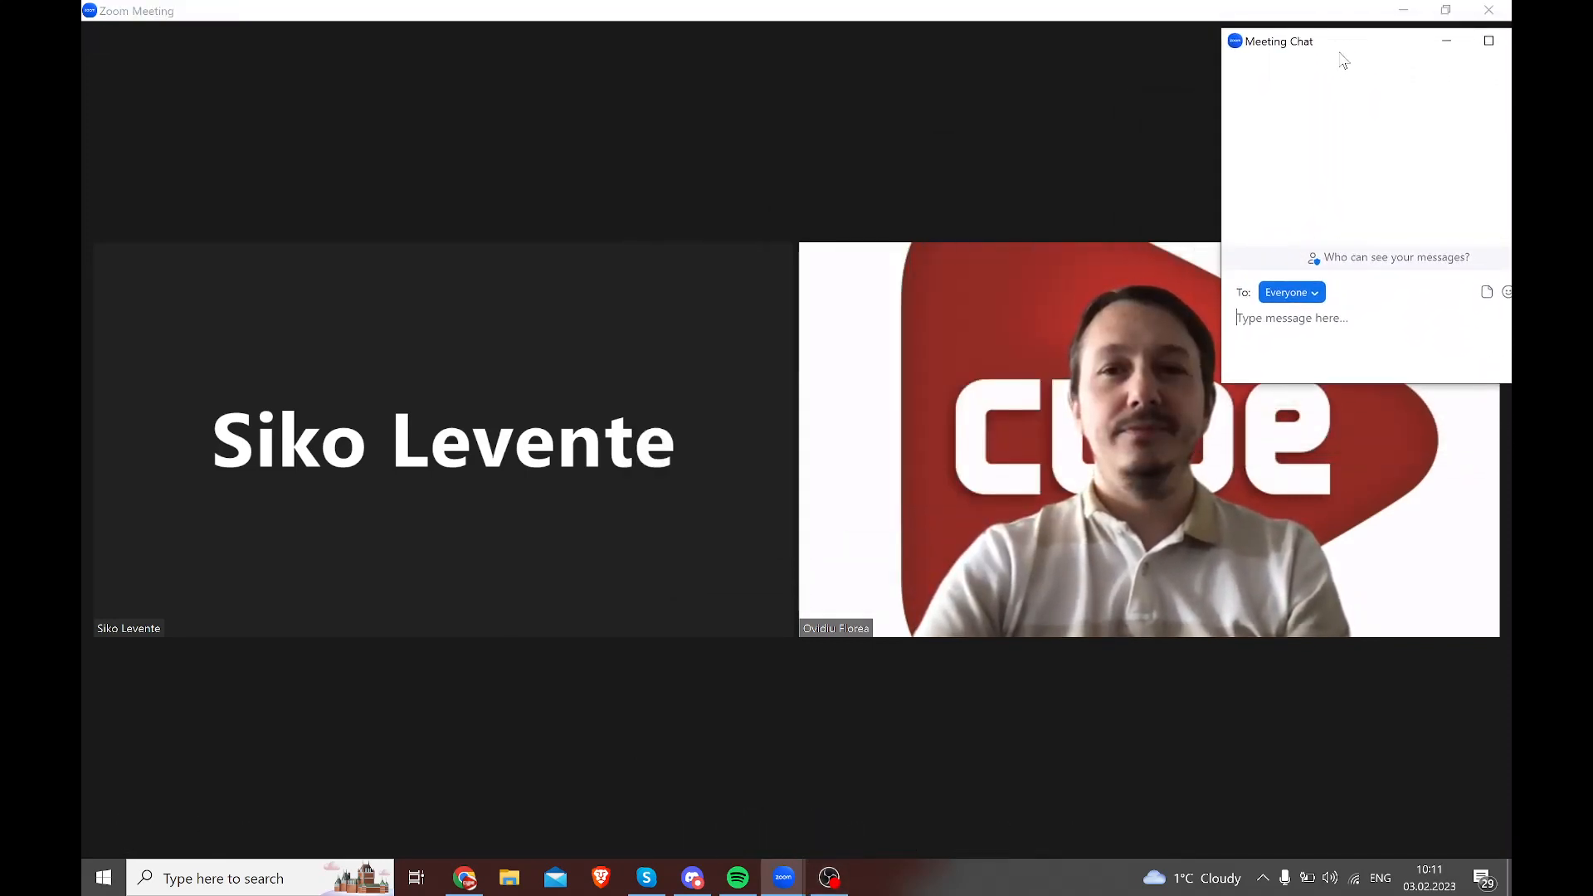
text(Ma auziti)
key(BackSpace)
key(BackSpace)
key(BackSpace)
key(BackSpace)
key(BackSpace)
key(BackSpace)
key(BackSpace)
key(BackSpace)
key(BackSpace)
text(Buna ziua. )
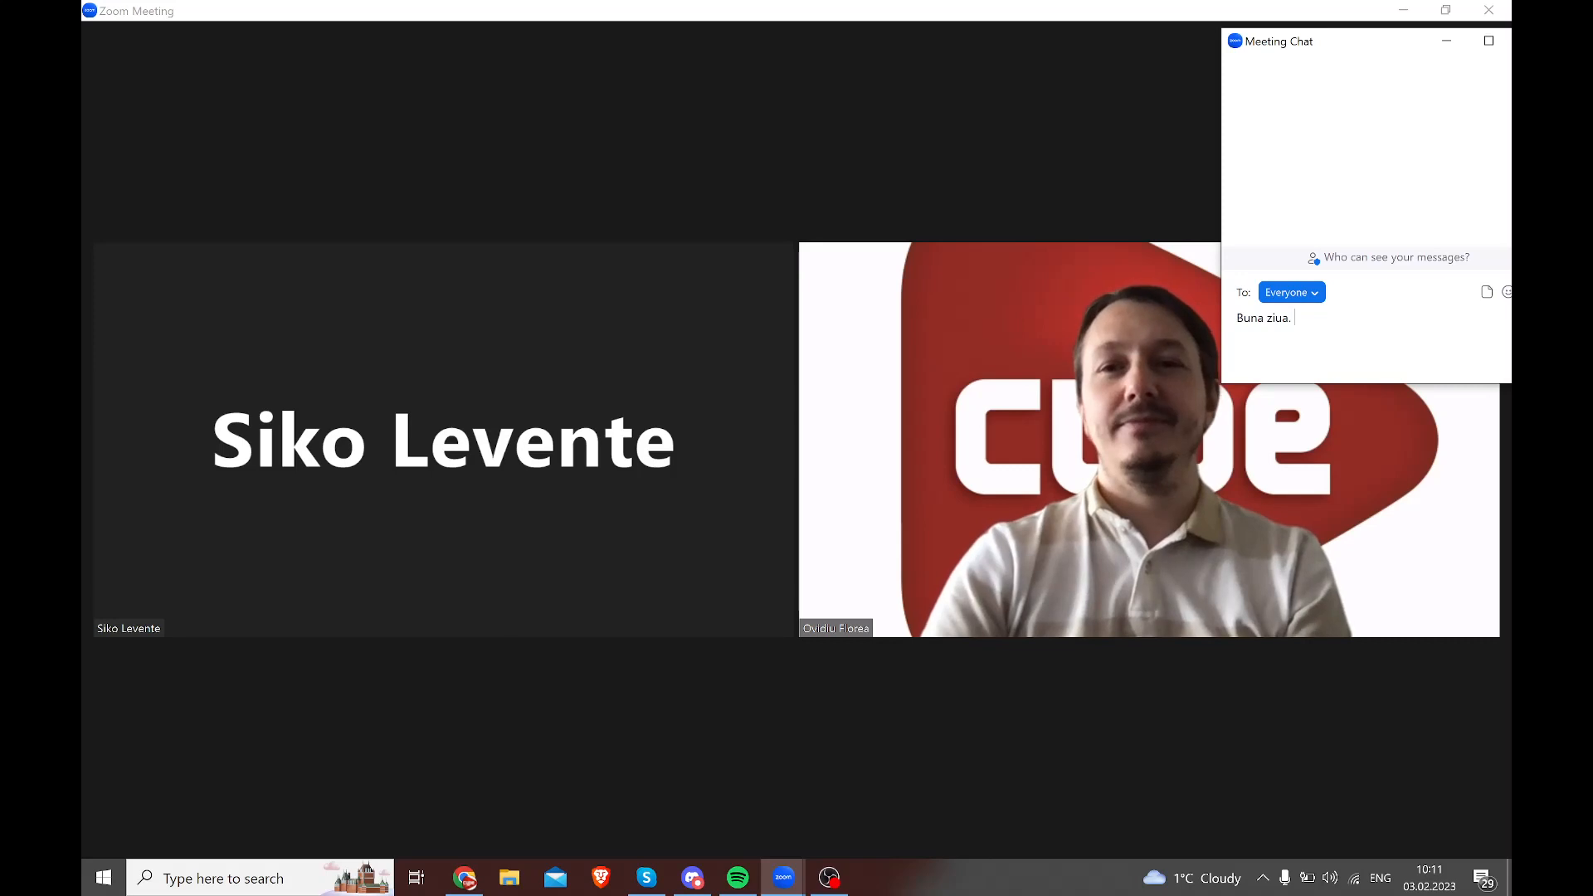
text(Ma auziti ?)
key(Return)
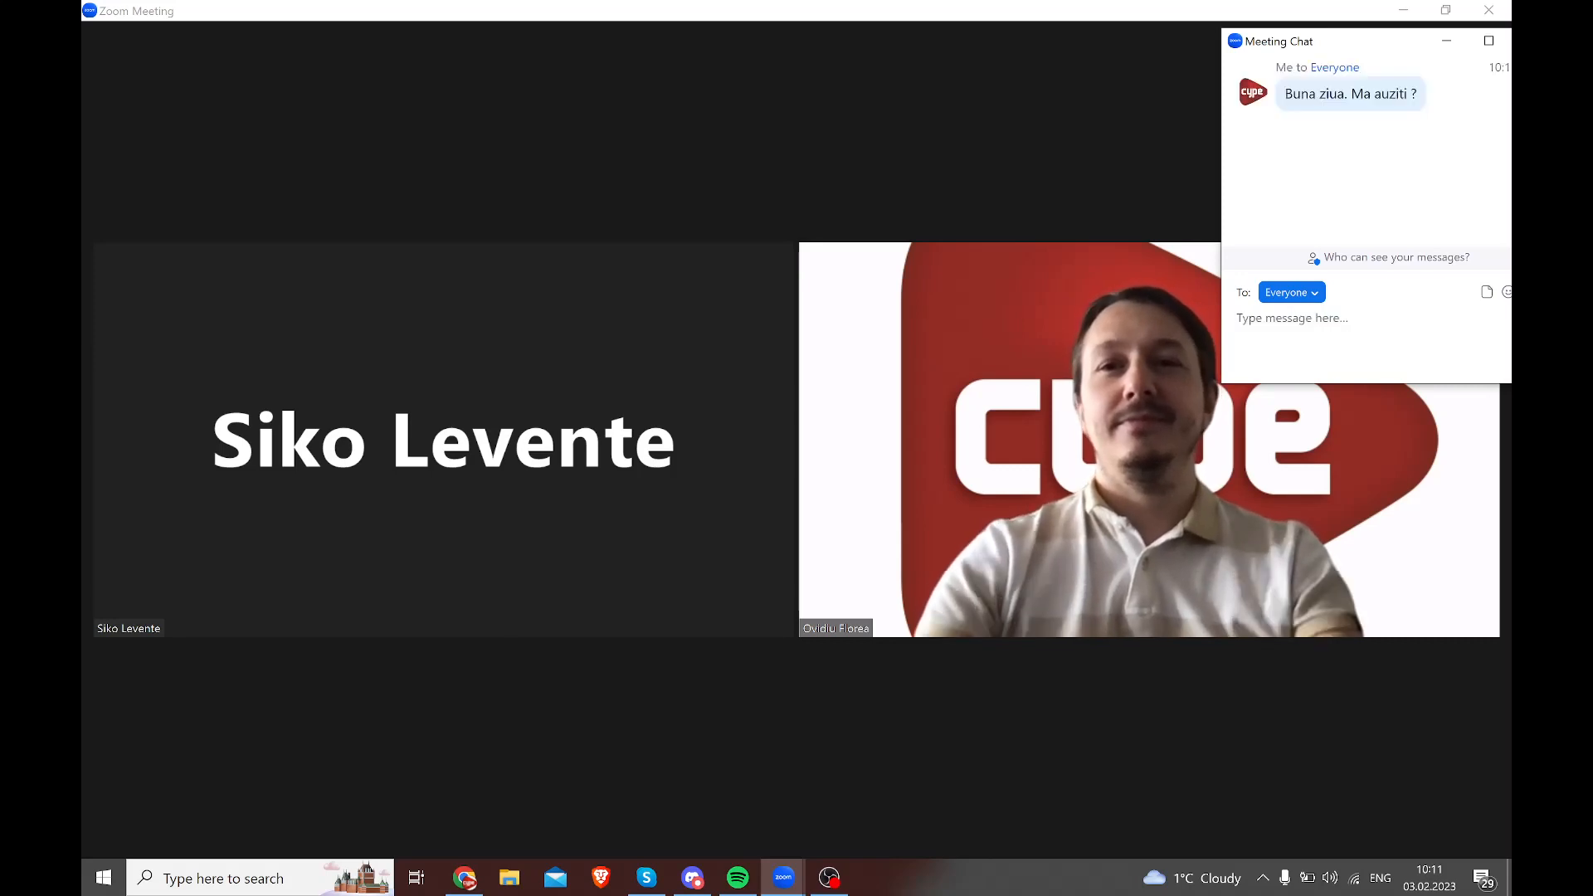
- Read the replies in the meeting chat and minimize the chat window again
click(1444, 44)
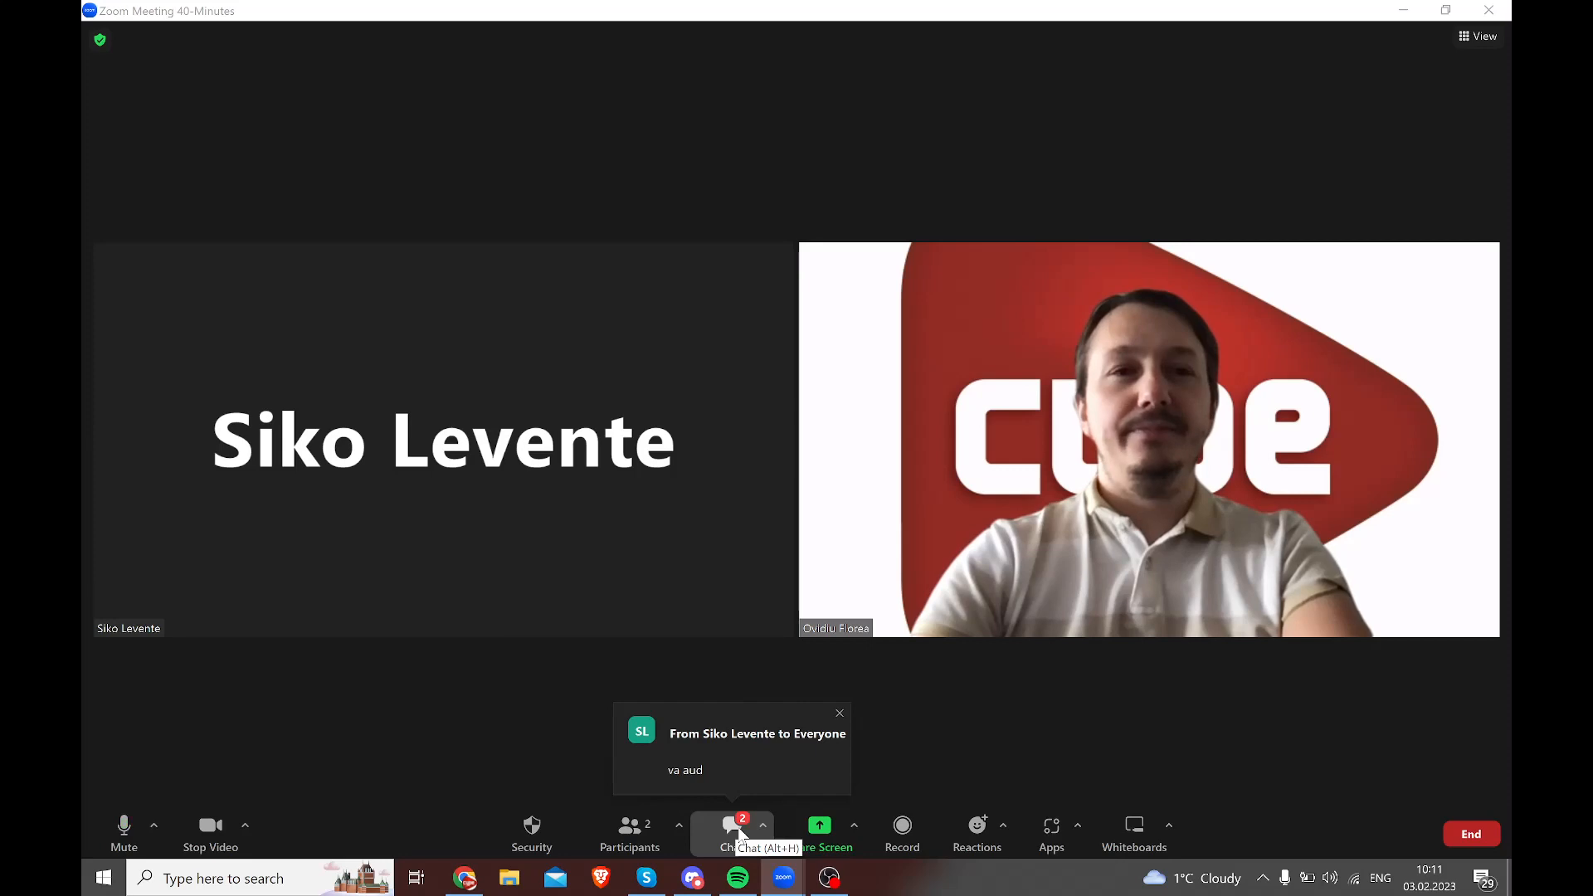
click(731, 825)
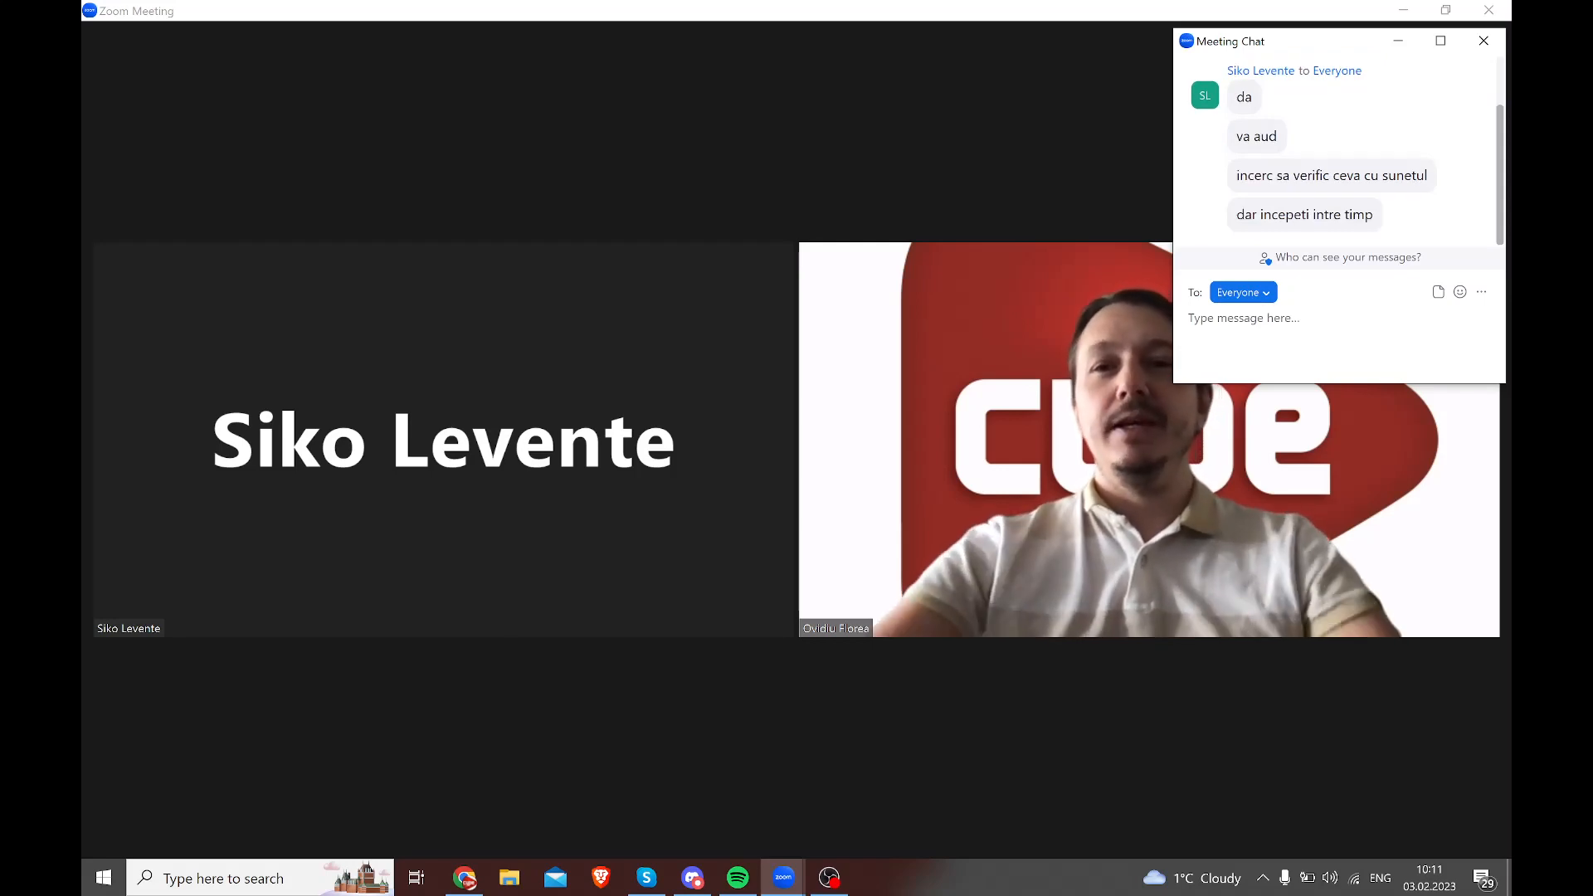
click(1399, 41)
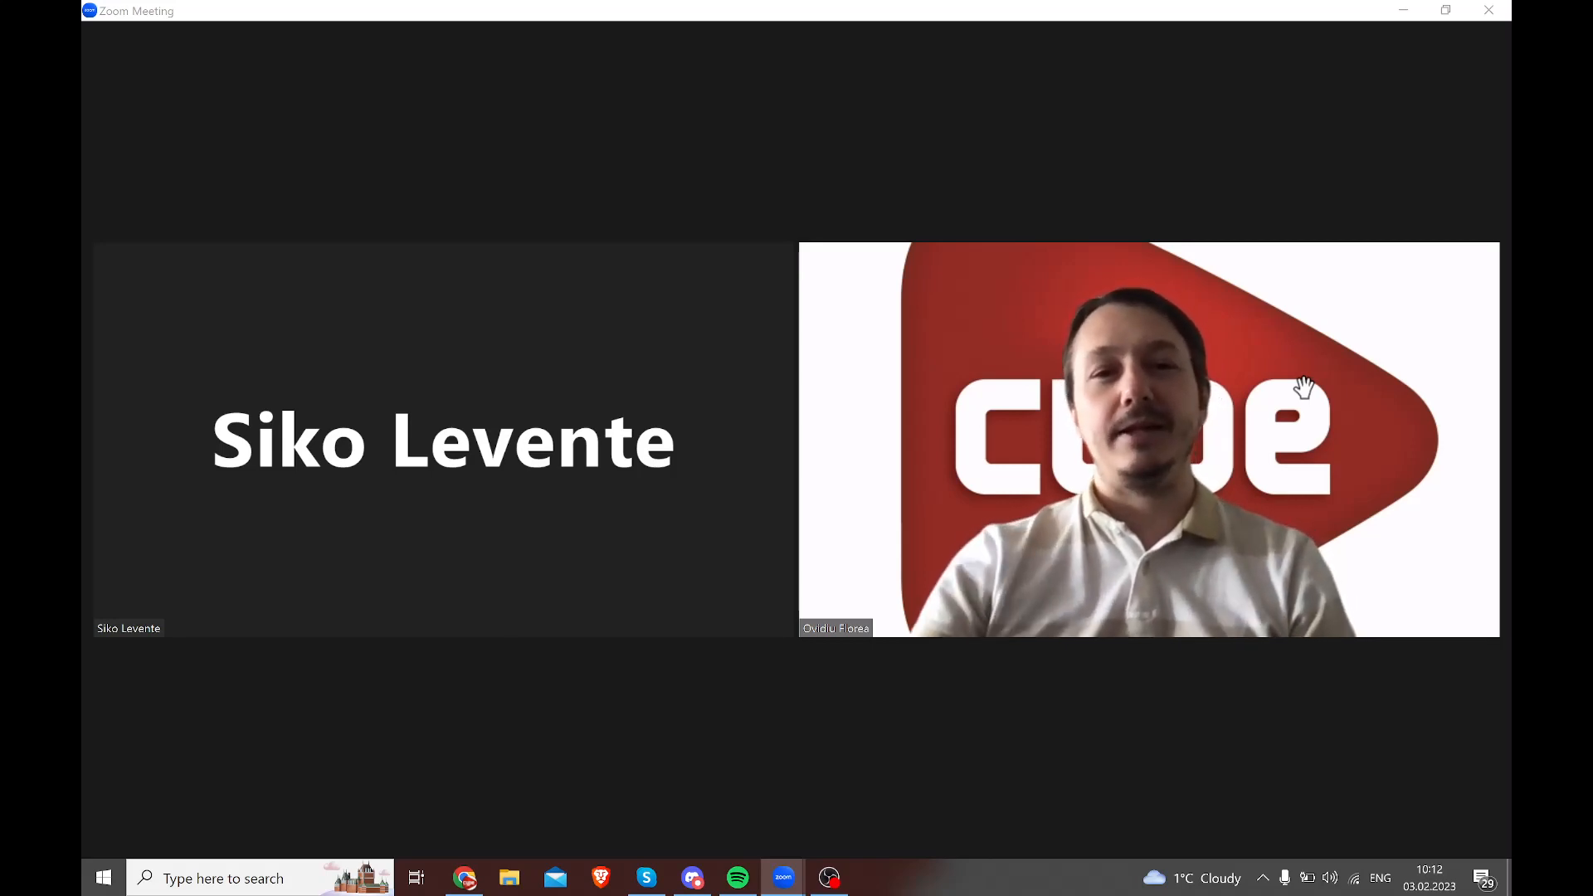
- Share the entire screen with the meeting participants and collapse the participant video thumbnails, placing them out of the way
mouse_move(1298, 401)
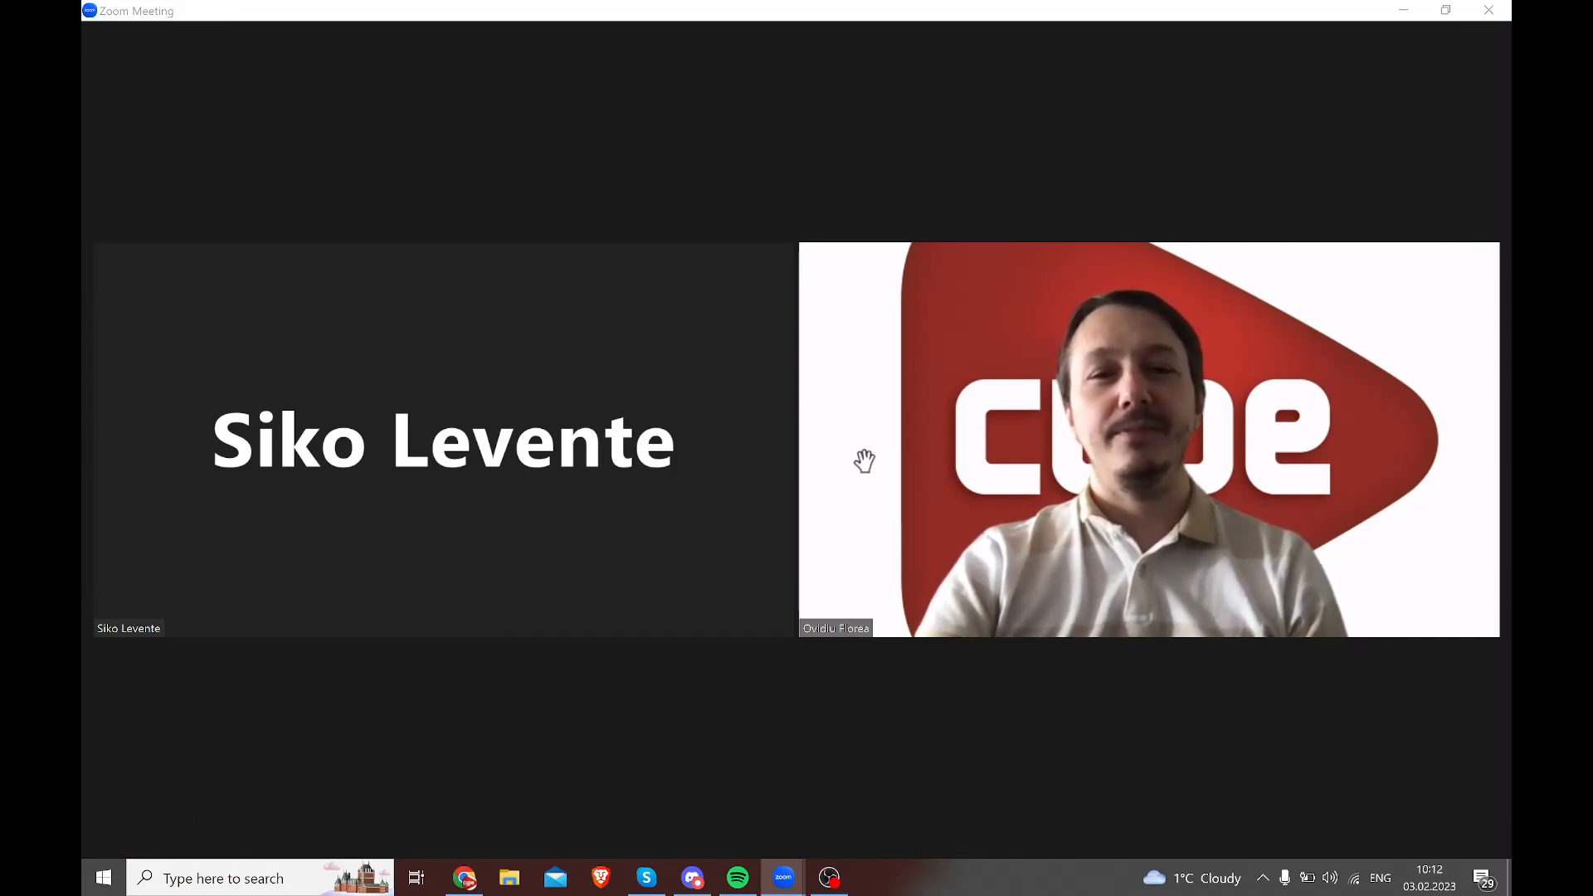
mouse_move(999, 497)
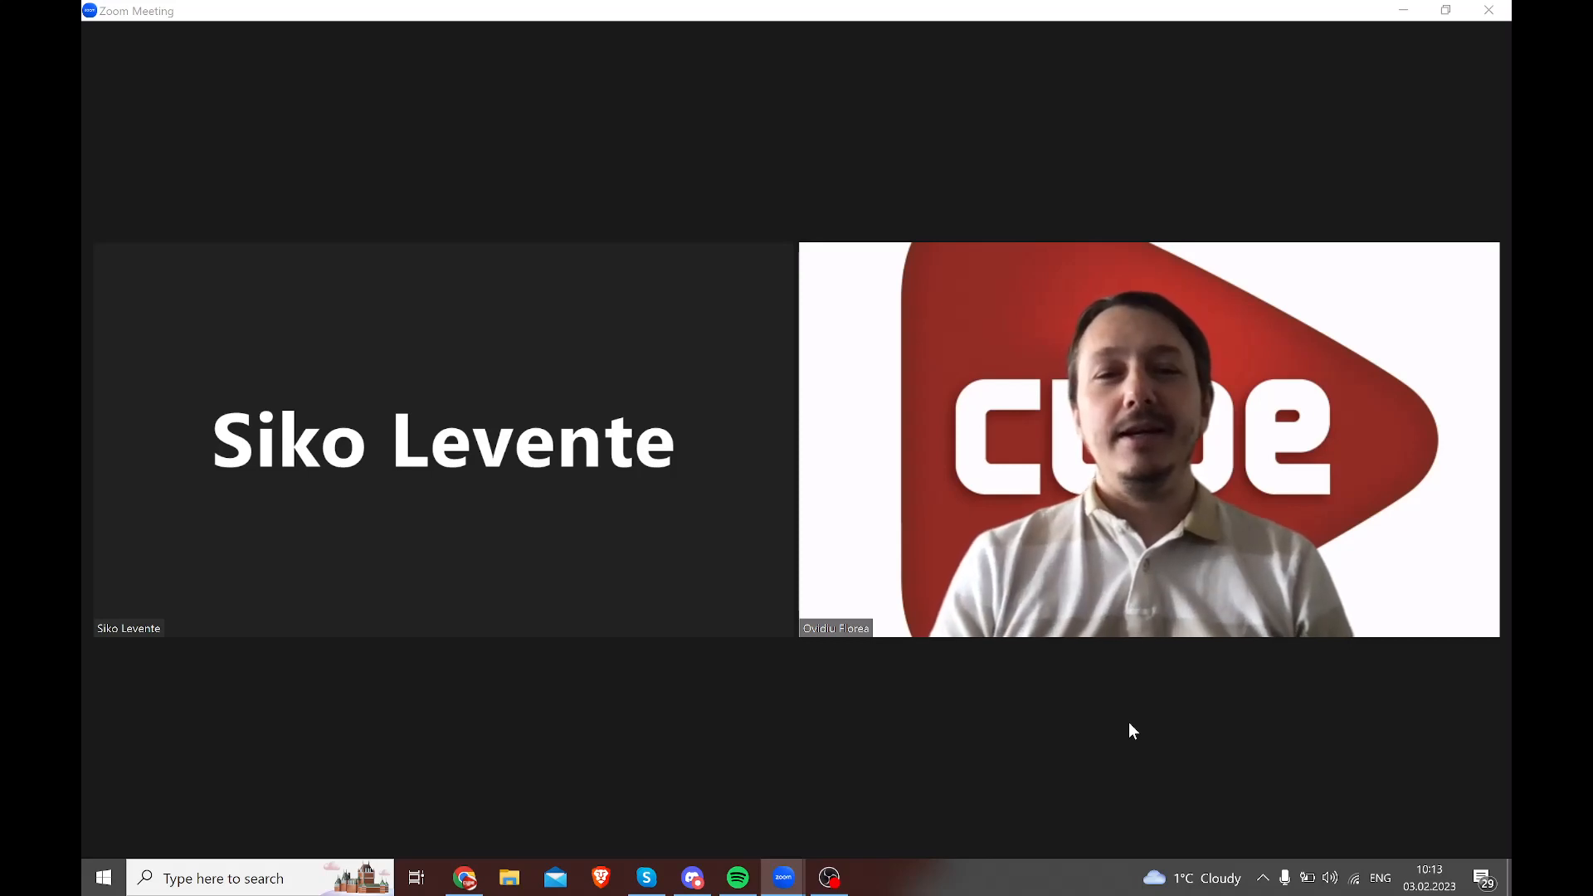
mouse_move(1074, 752)
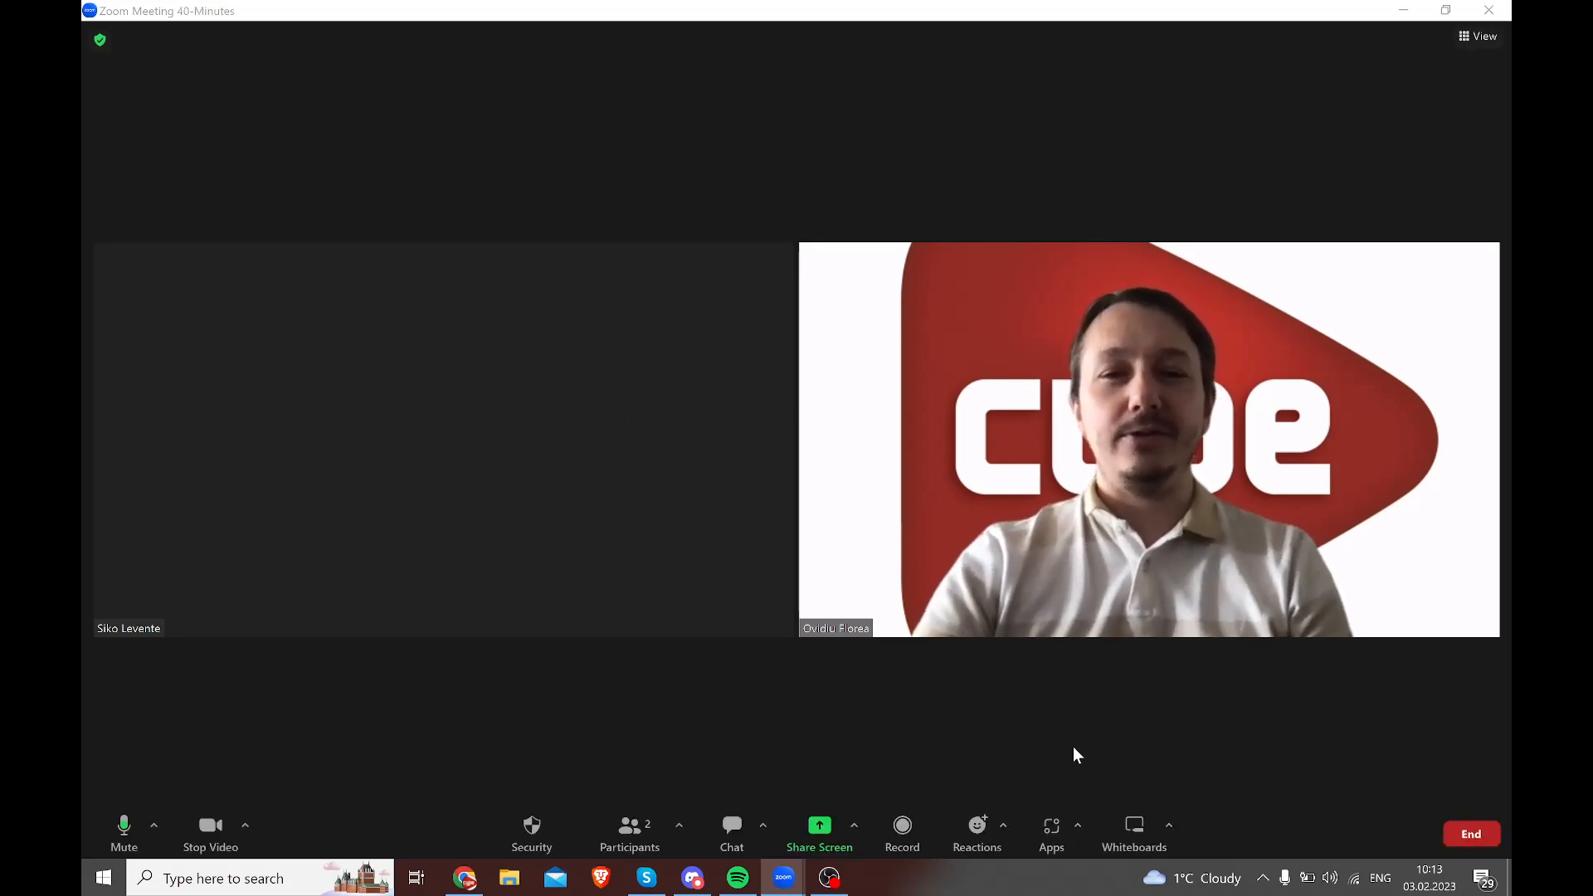
click(819, 827)
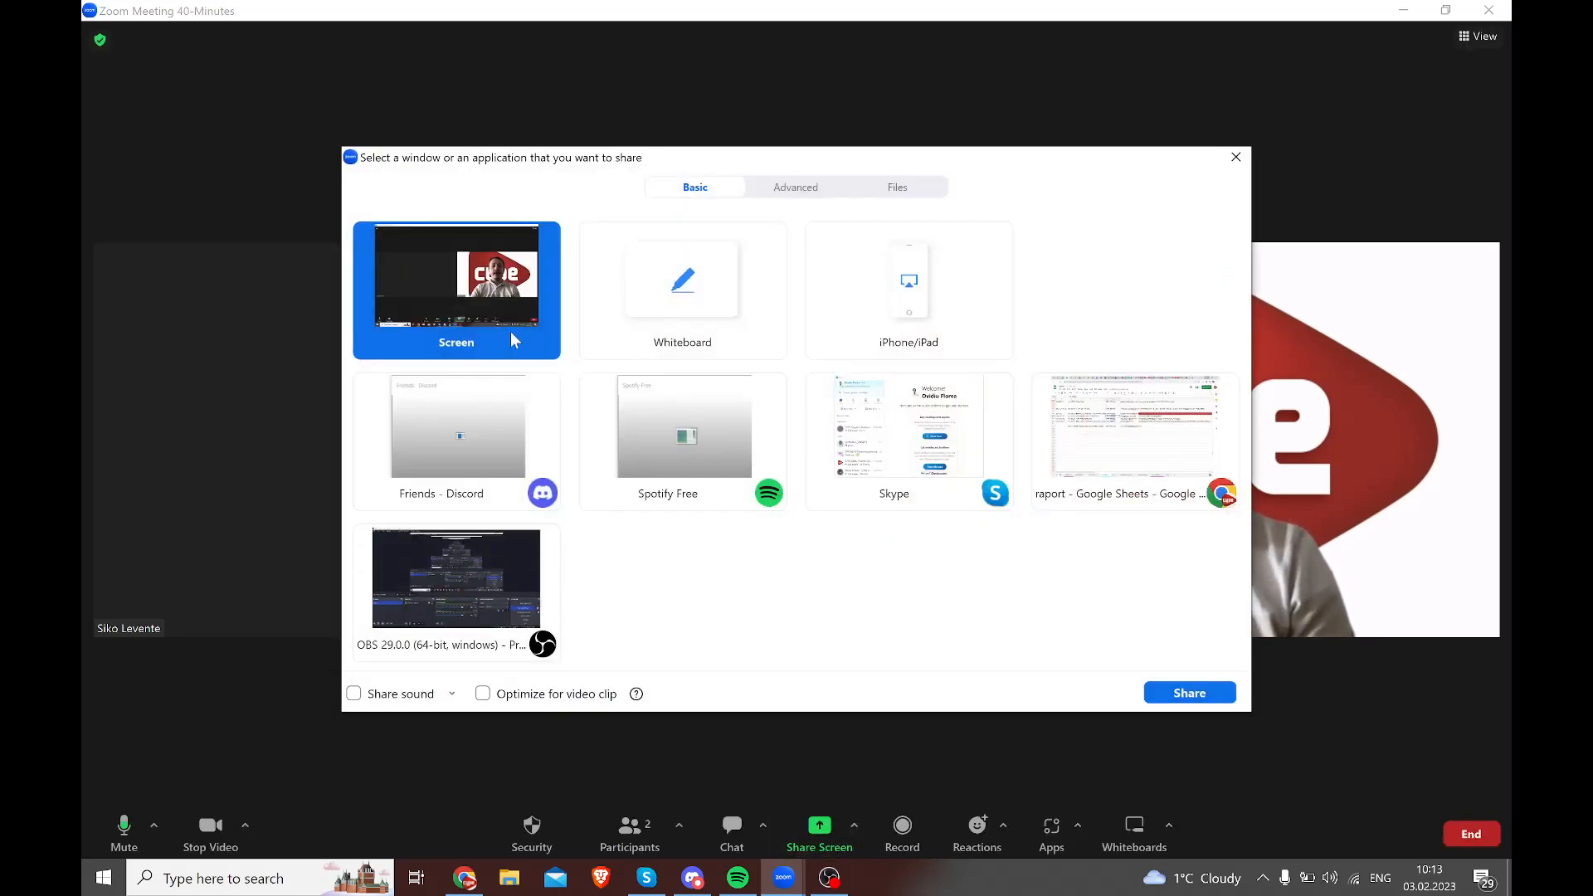
click(1190, 692)
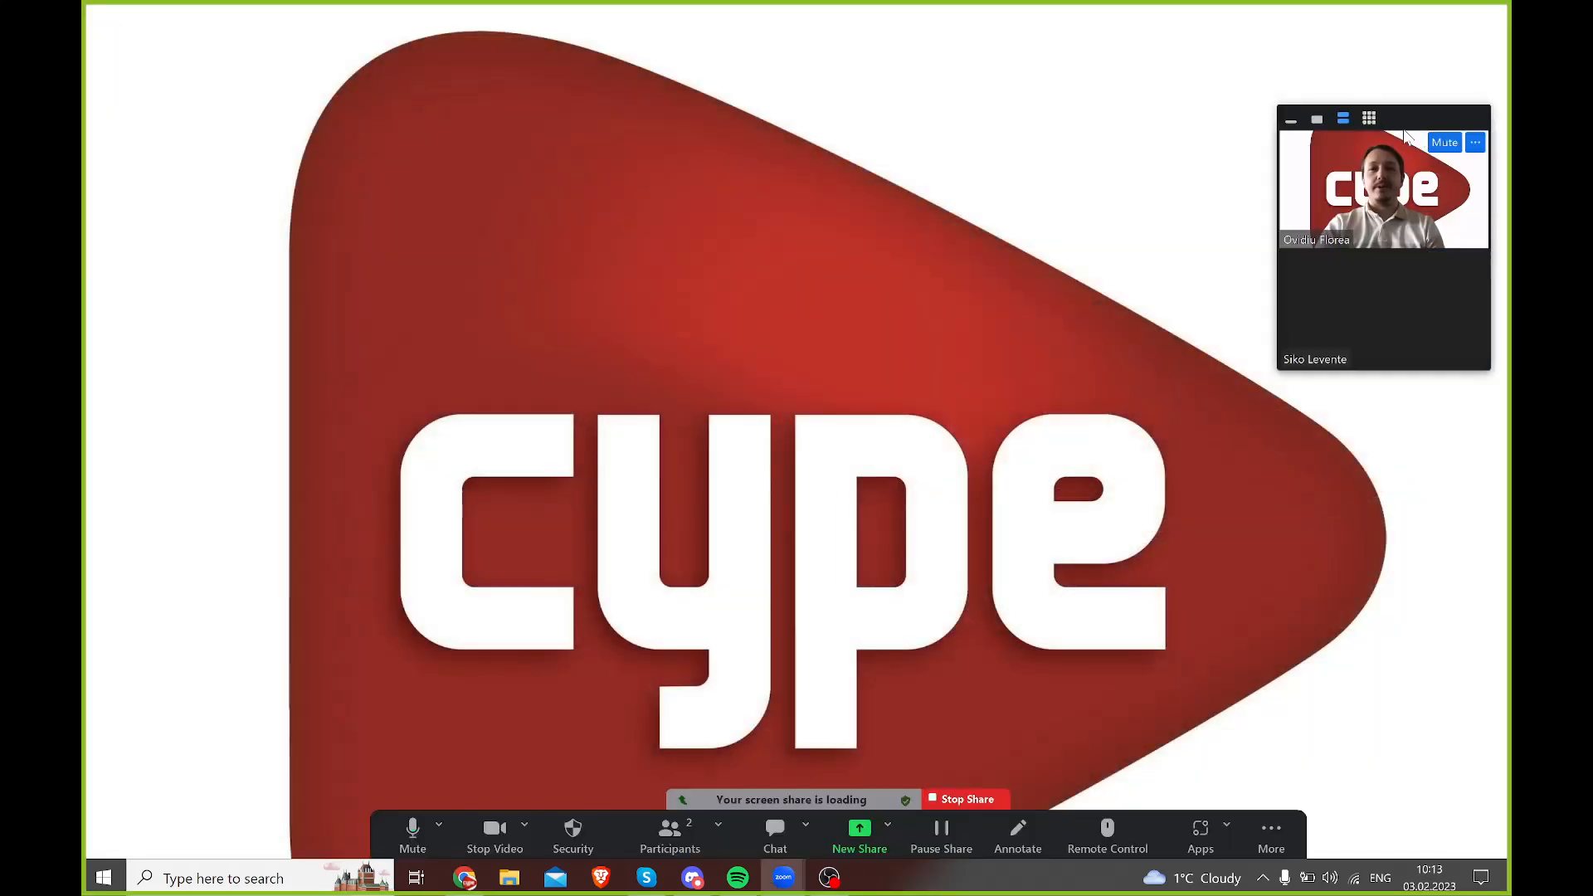
click(1290, 122)
drag(1430, 115, 1446, 14)
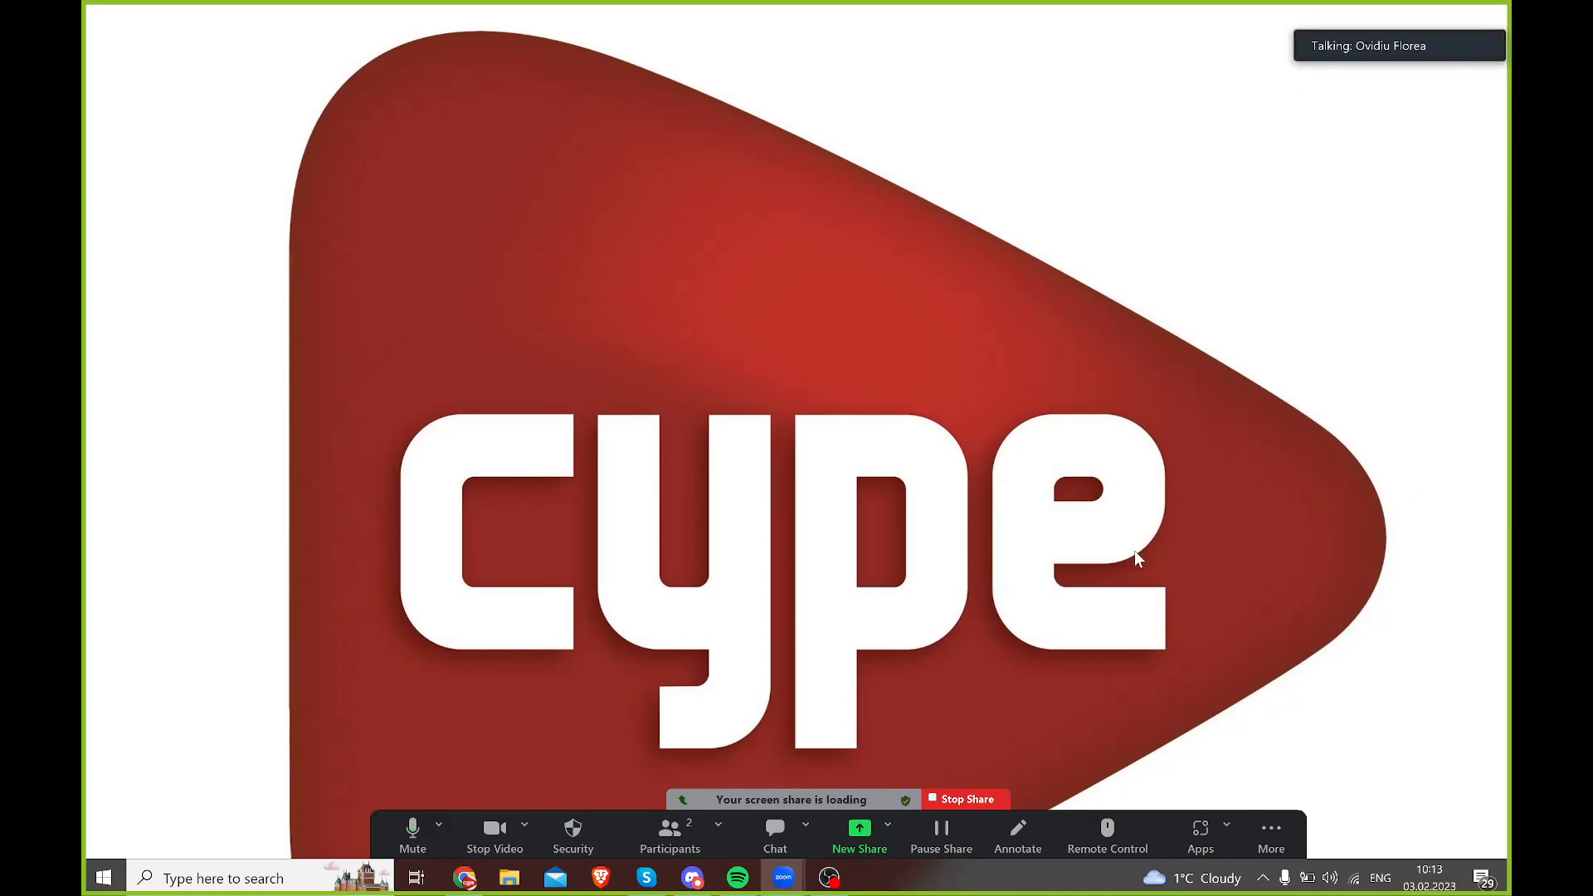
click(1265, 880)
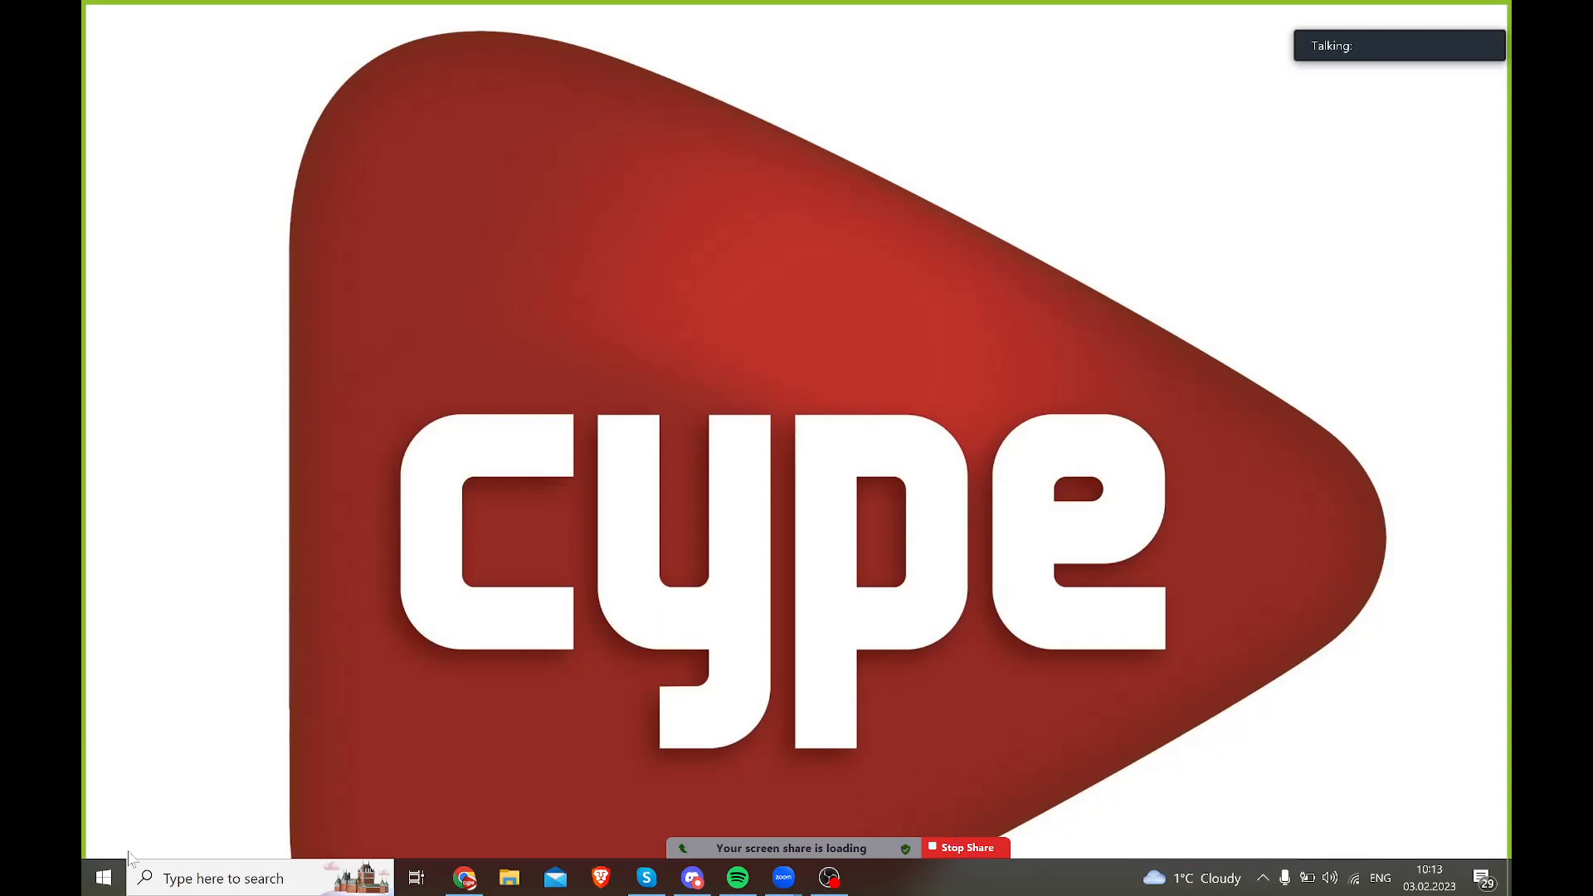
- Find and launch CYPE 2023 (English), and move its launcher window slightly higher on the desktop
click(92, 867)
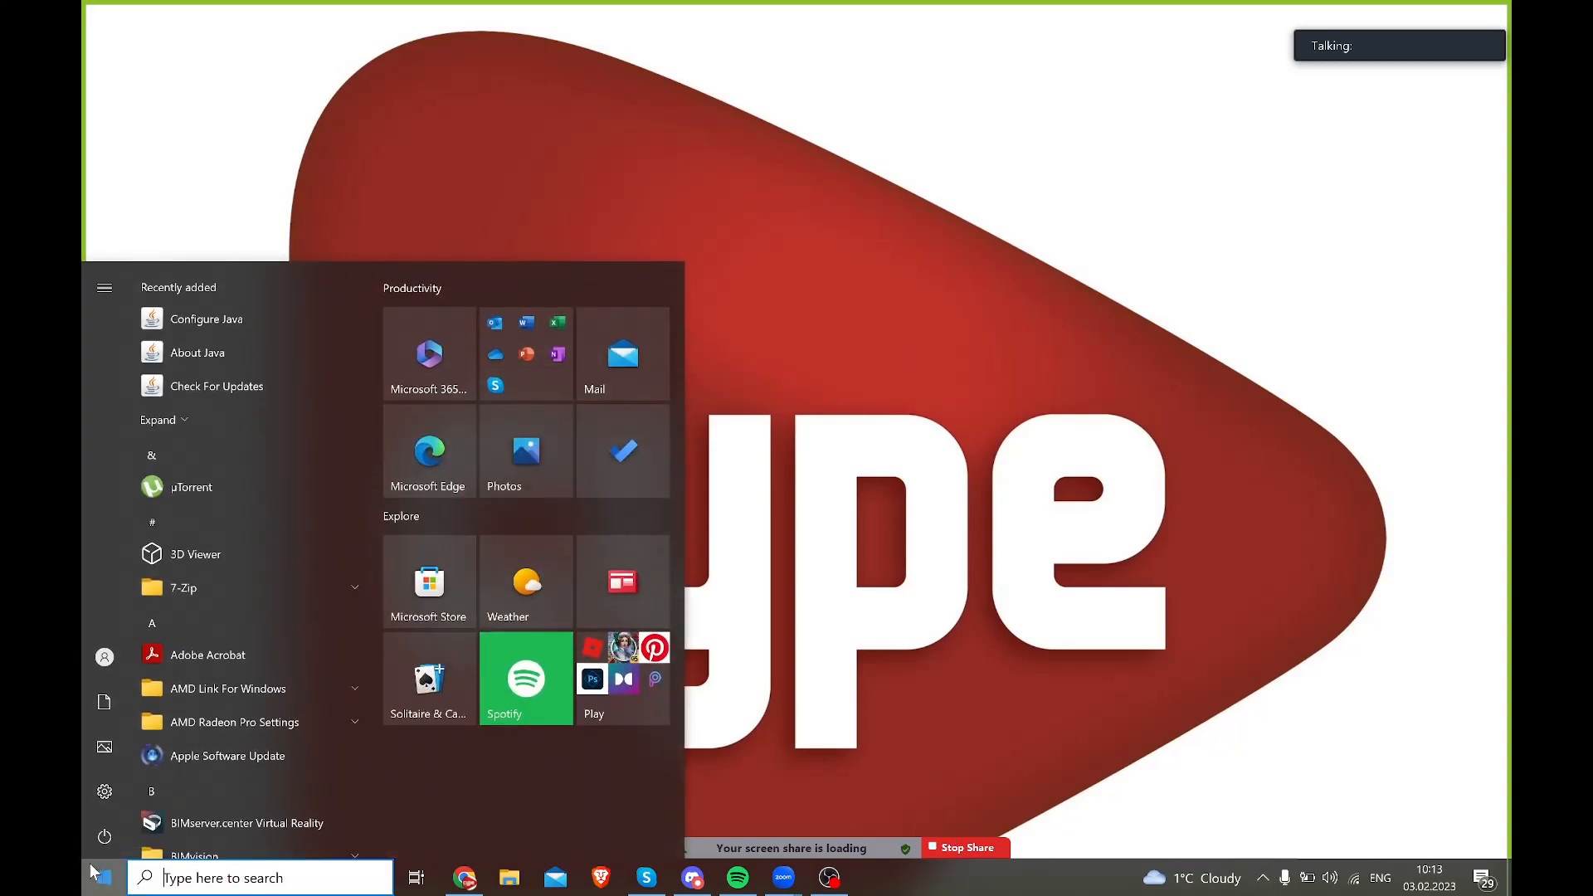
text(cype)
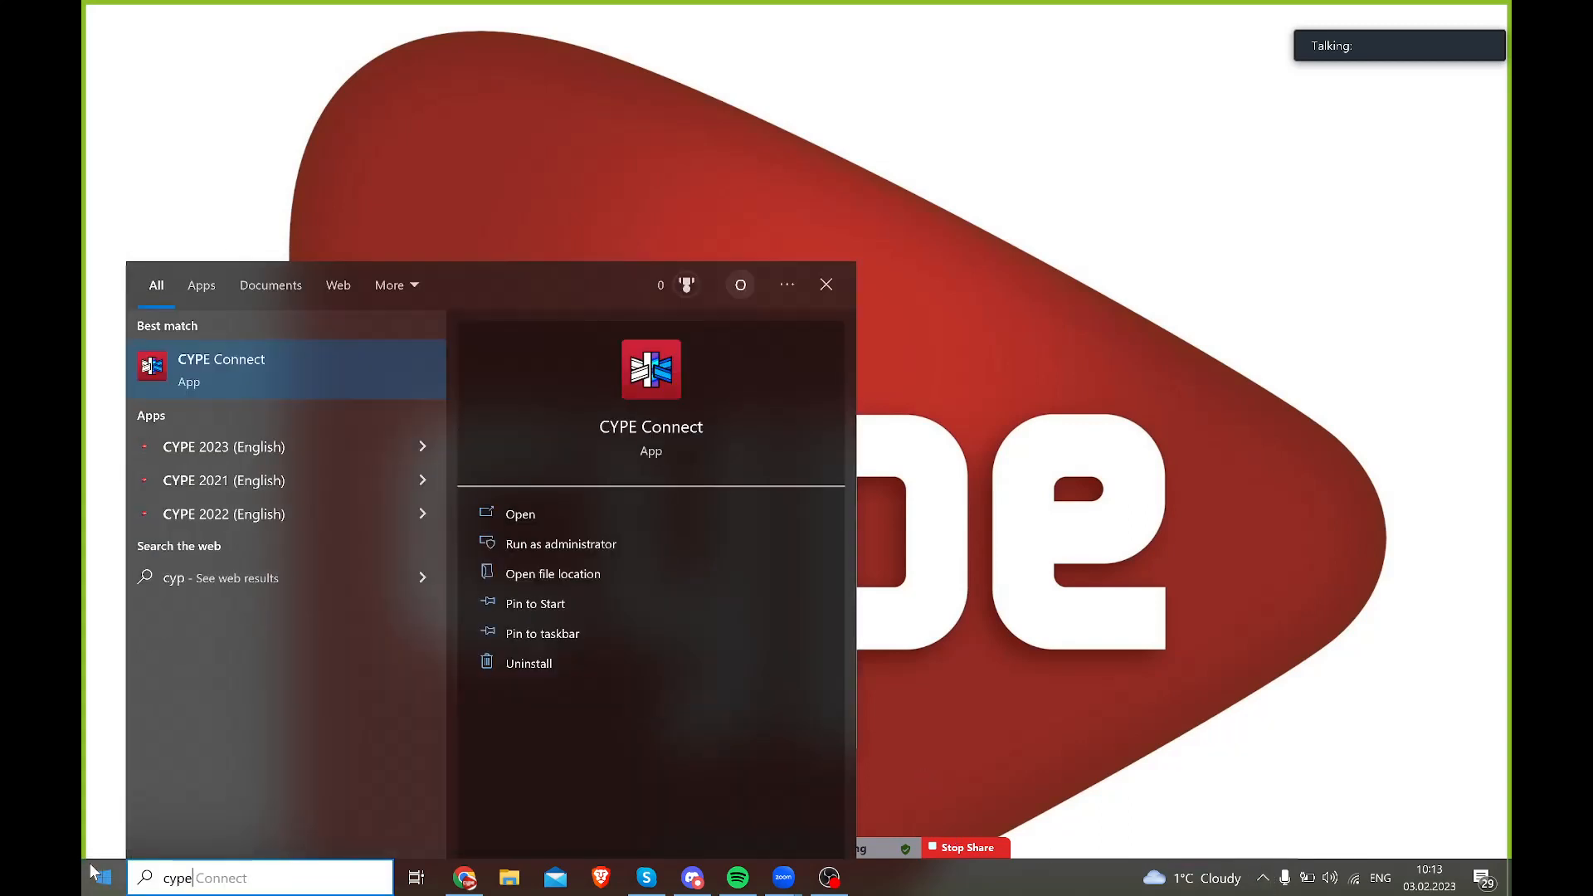
click(300, 455)
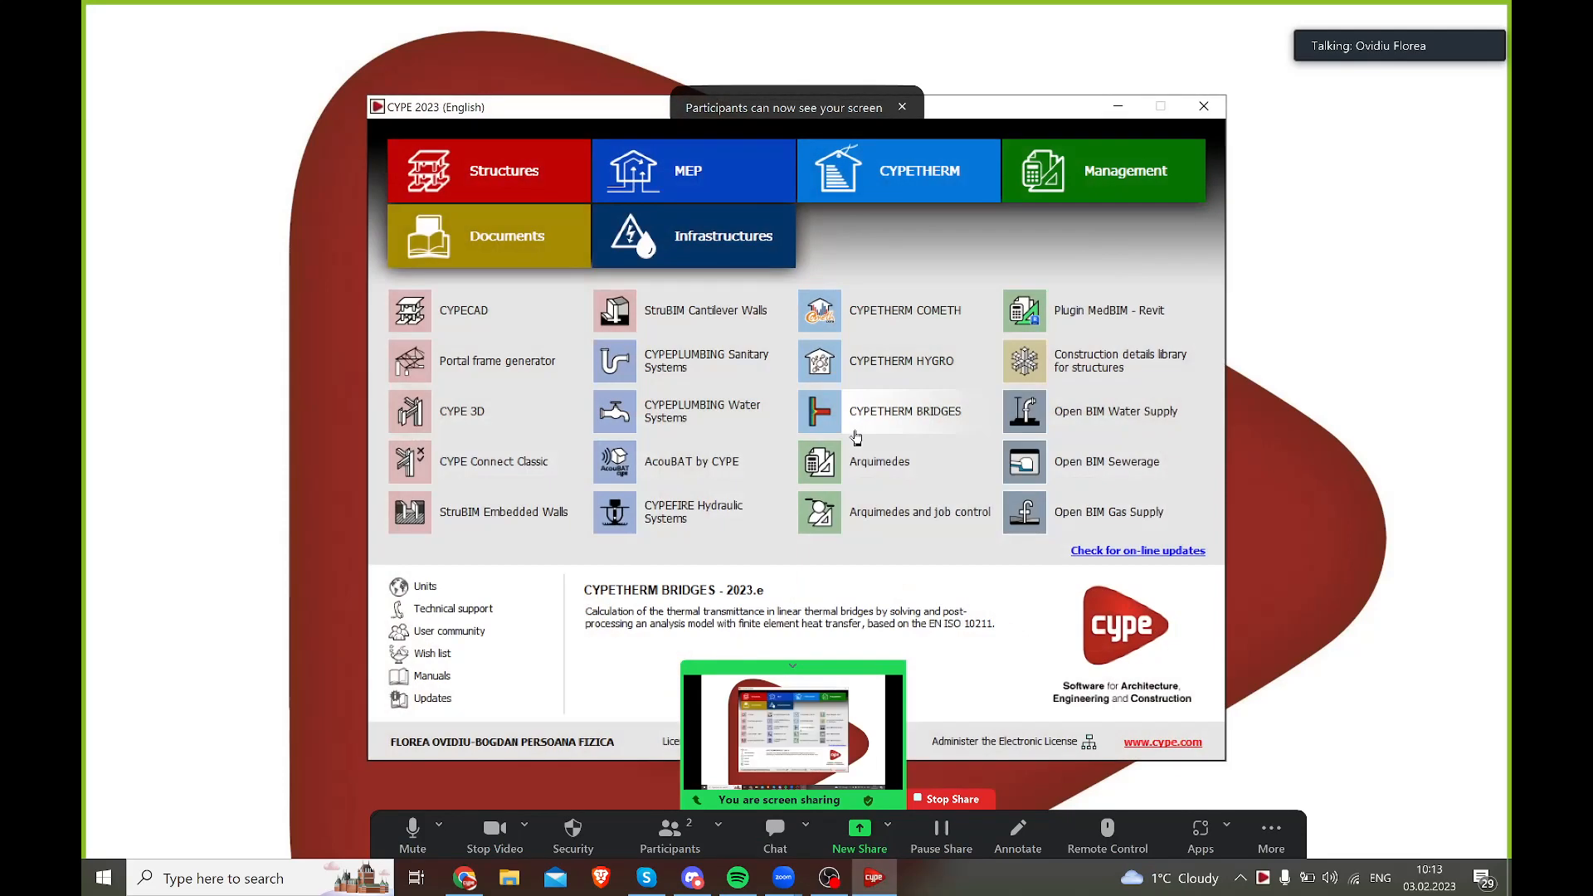
drag(1018, 111, 1018, 73)
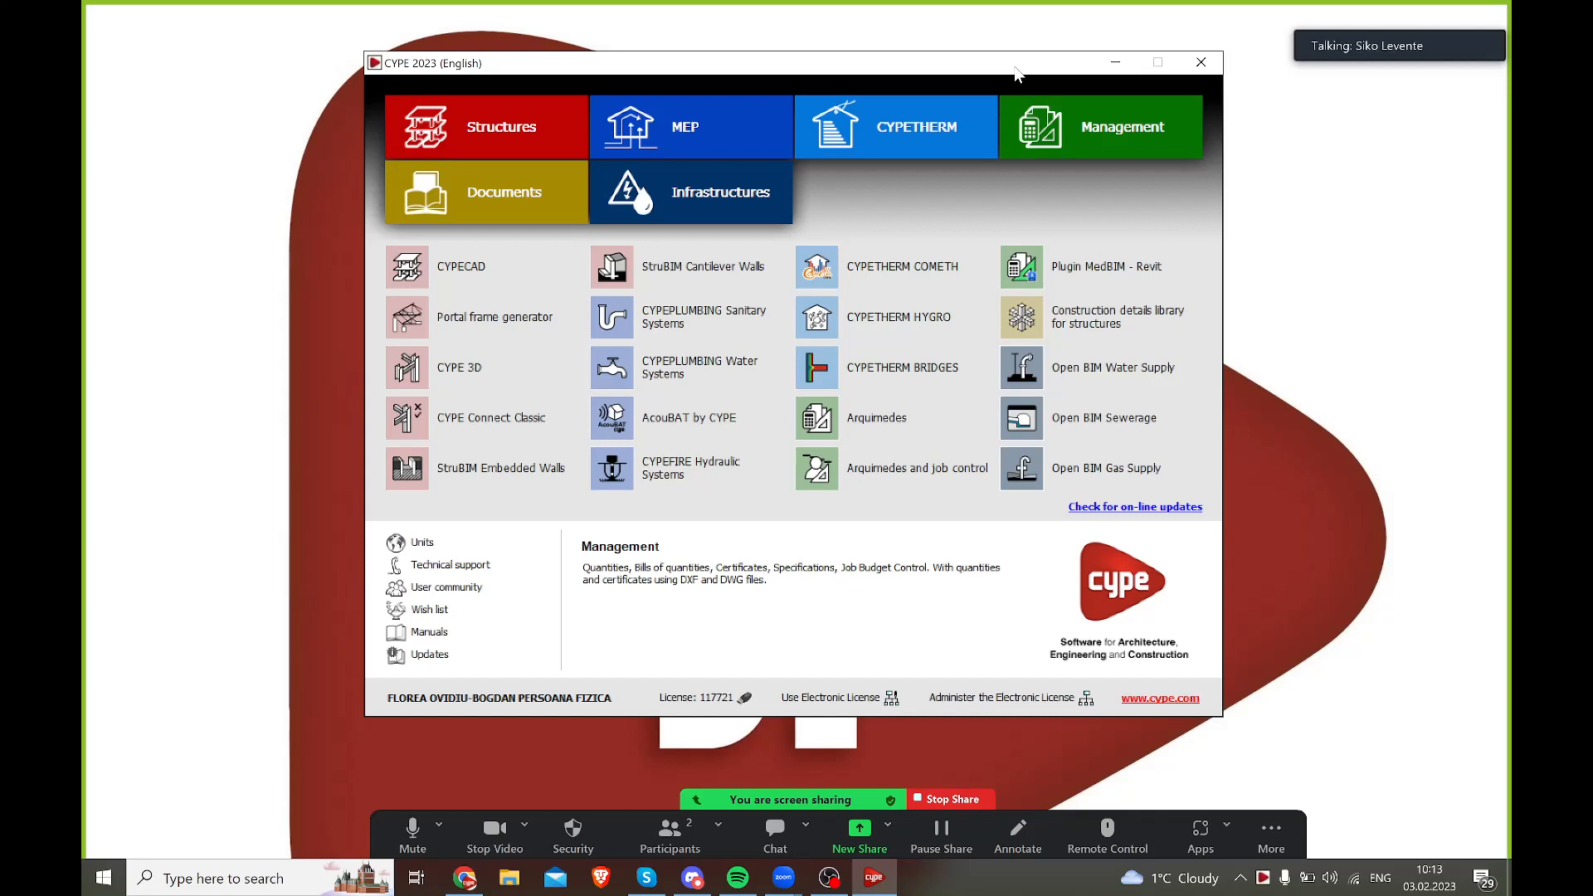
drag(958, 74, 953, 74)
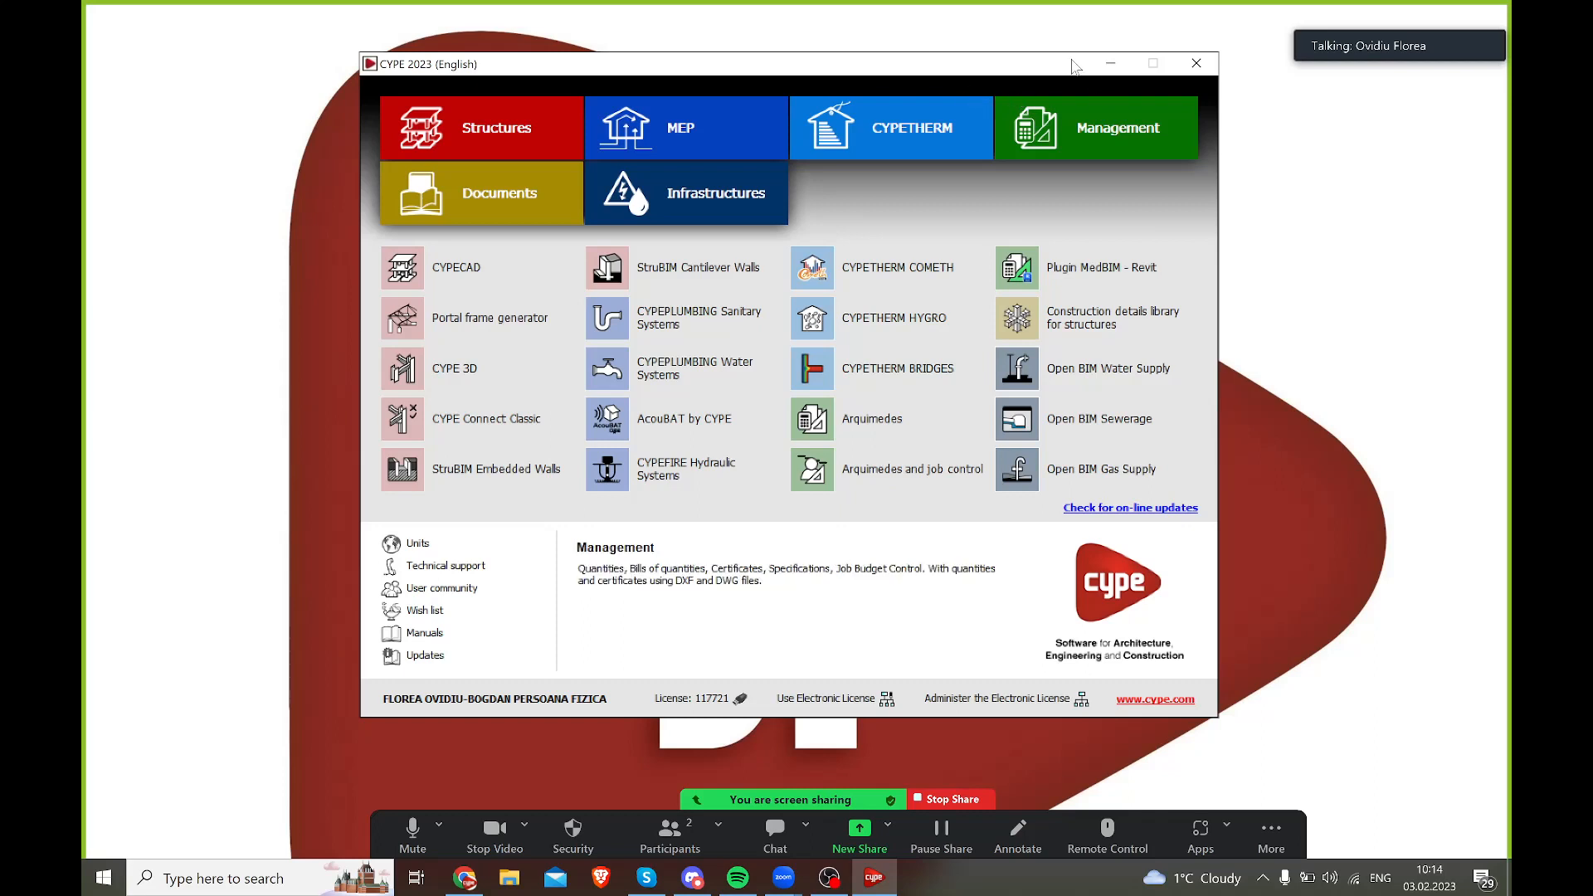
- Start CYPE 3D and open the recent job hala_Laci_iunie2021.ed3
click(497, 373)
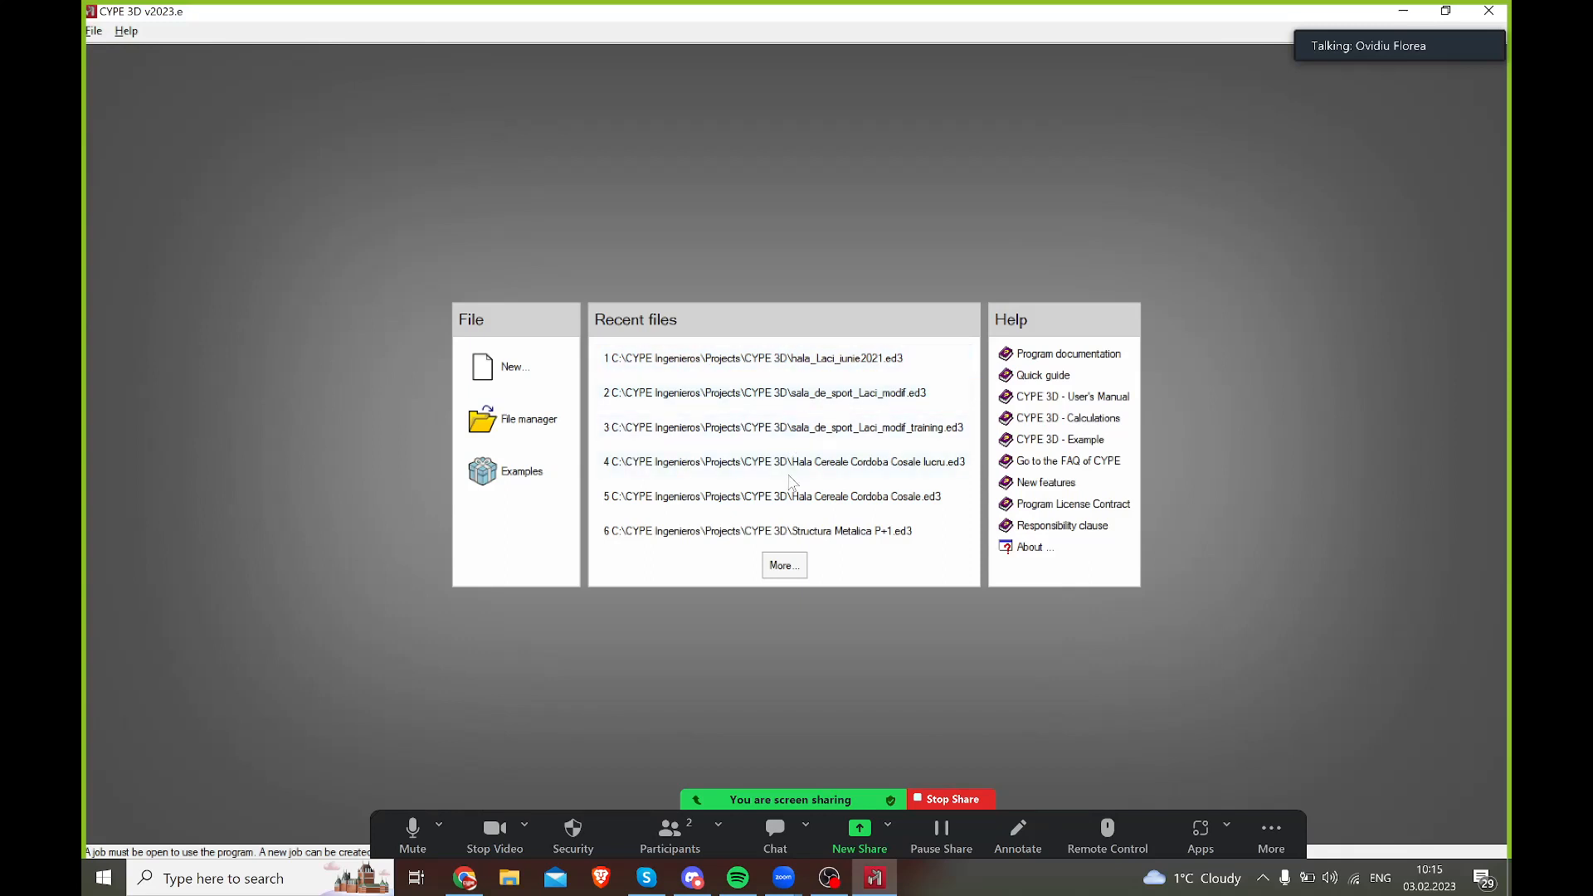
click(802, 358)
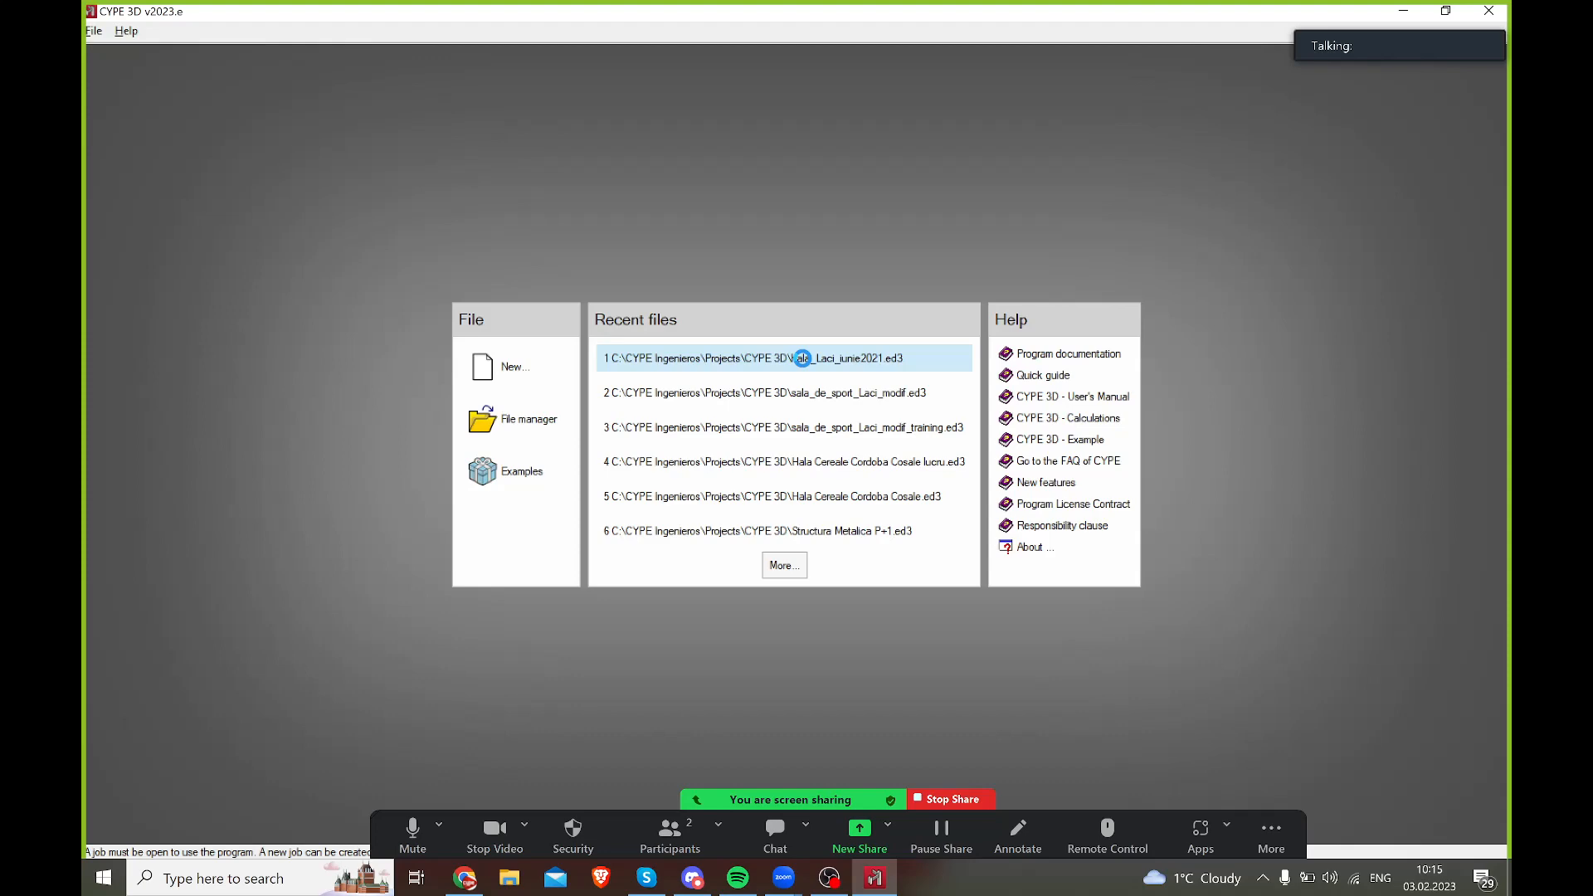
click(802, 358)
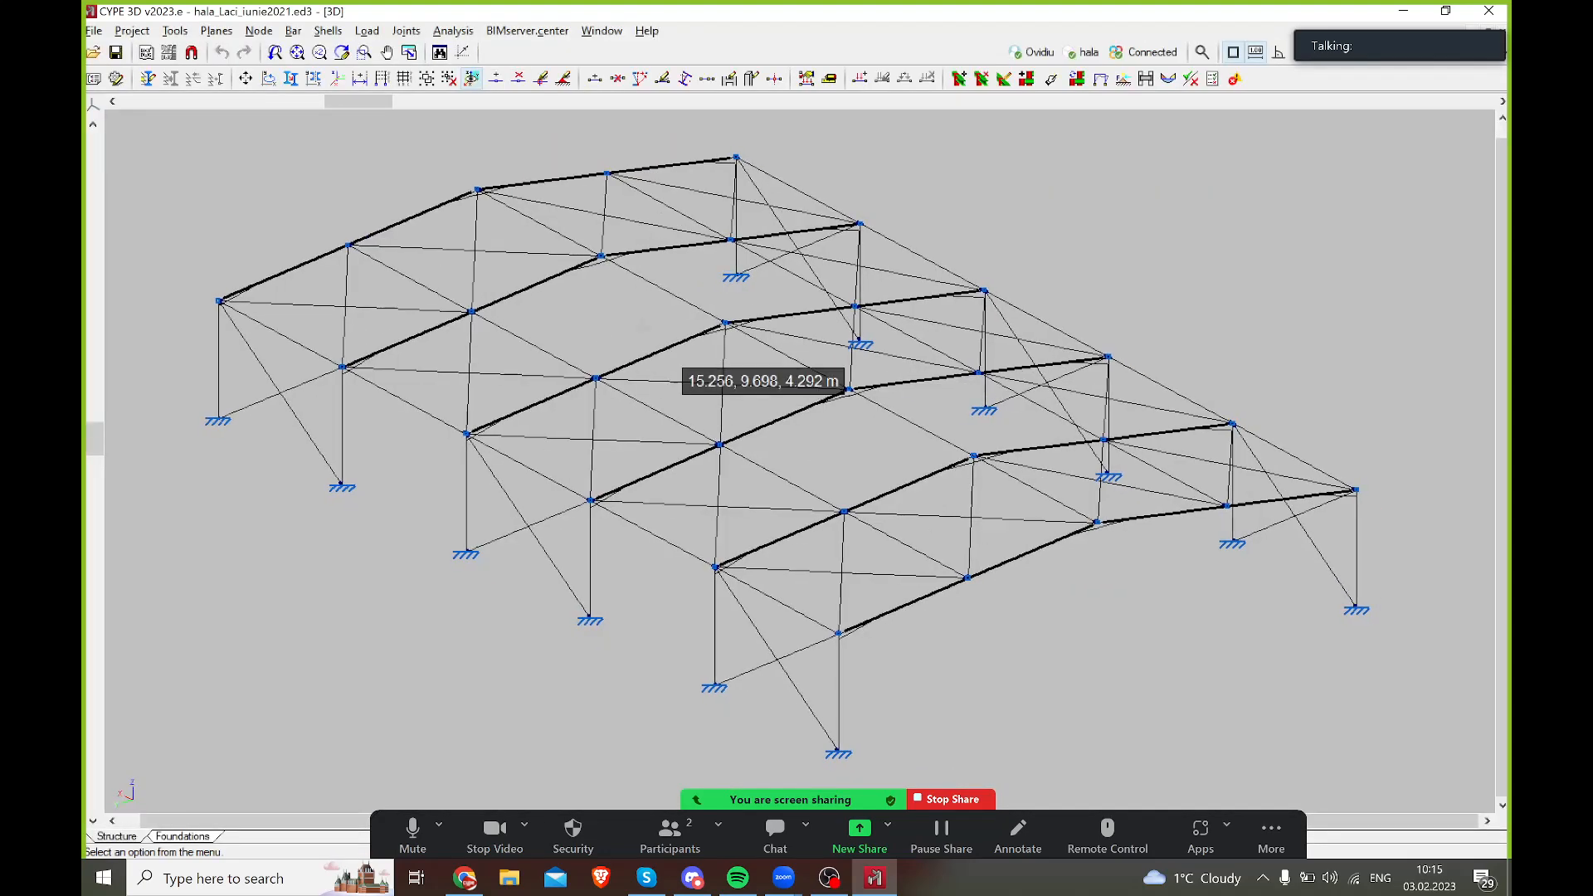
- Open the 3D view of the complete structure and examine the hall's steel frames from several sides
click(175, 31)
mouse_move(279, 442)
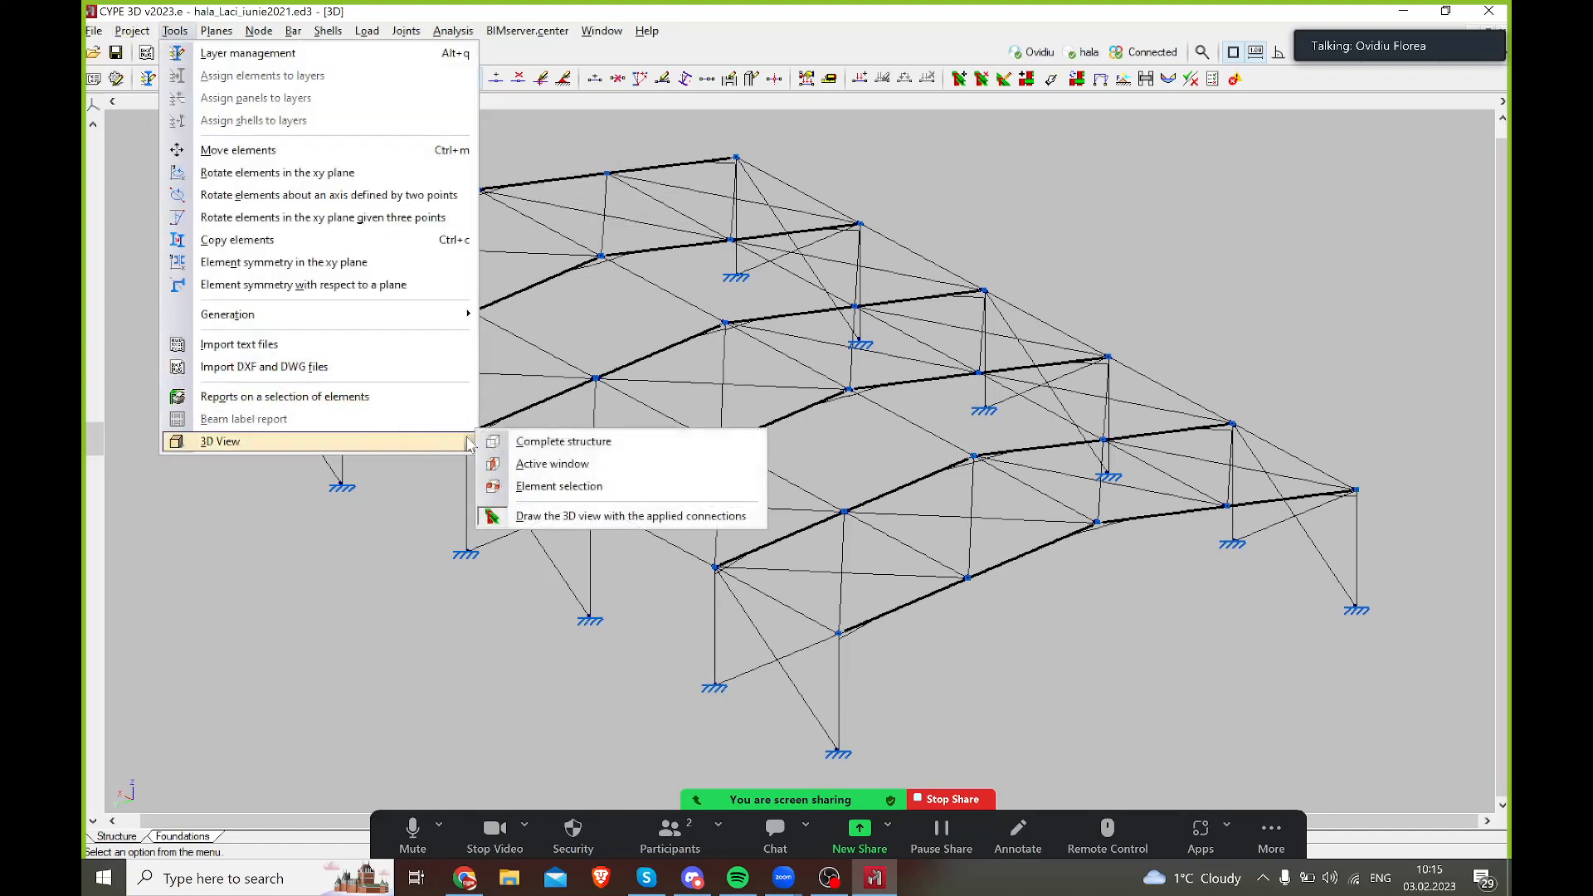
click(530, 441)
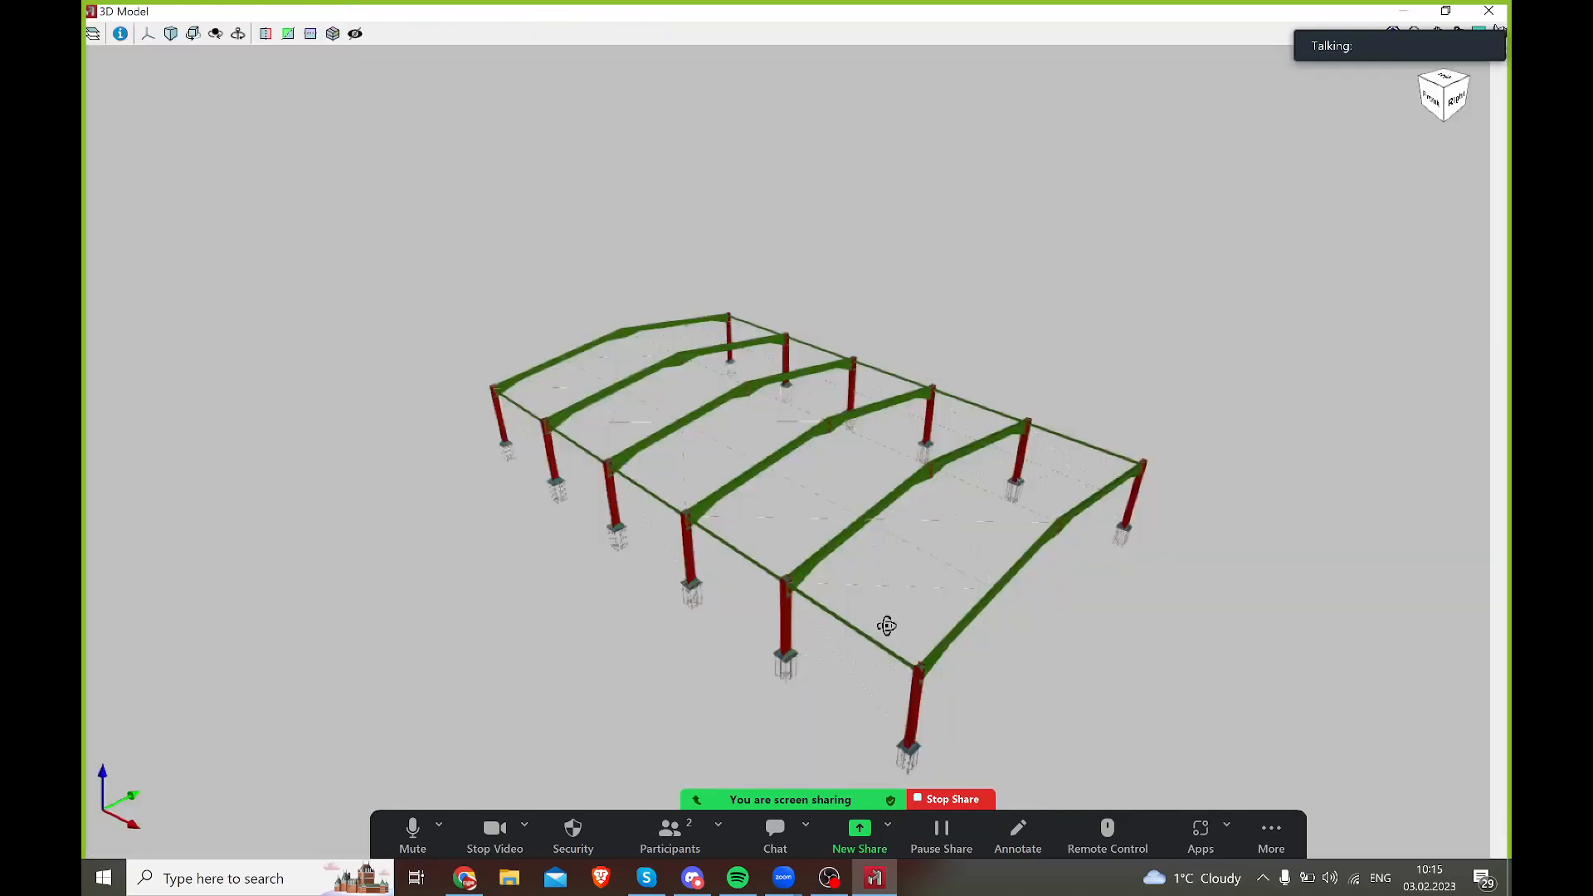
middle_drag(886, 625, 789, 576)
scroll(749, 451, up, 2)
scroll(749, 451, up, 3)
middle_drag(697, 480, 661, 431)
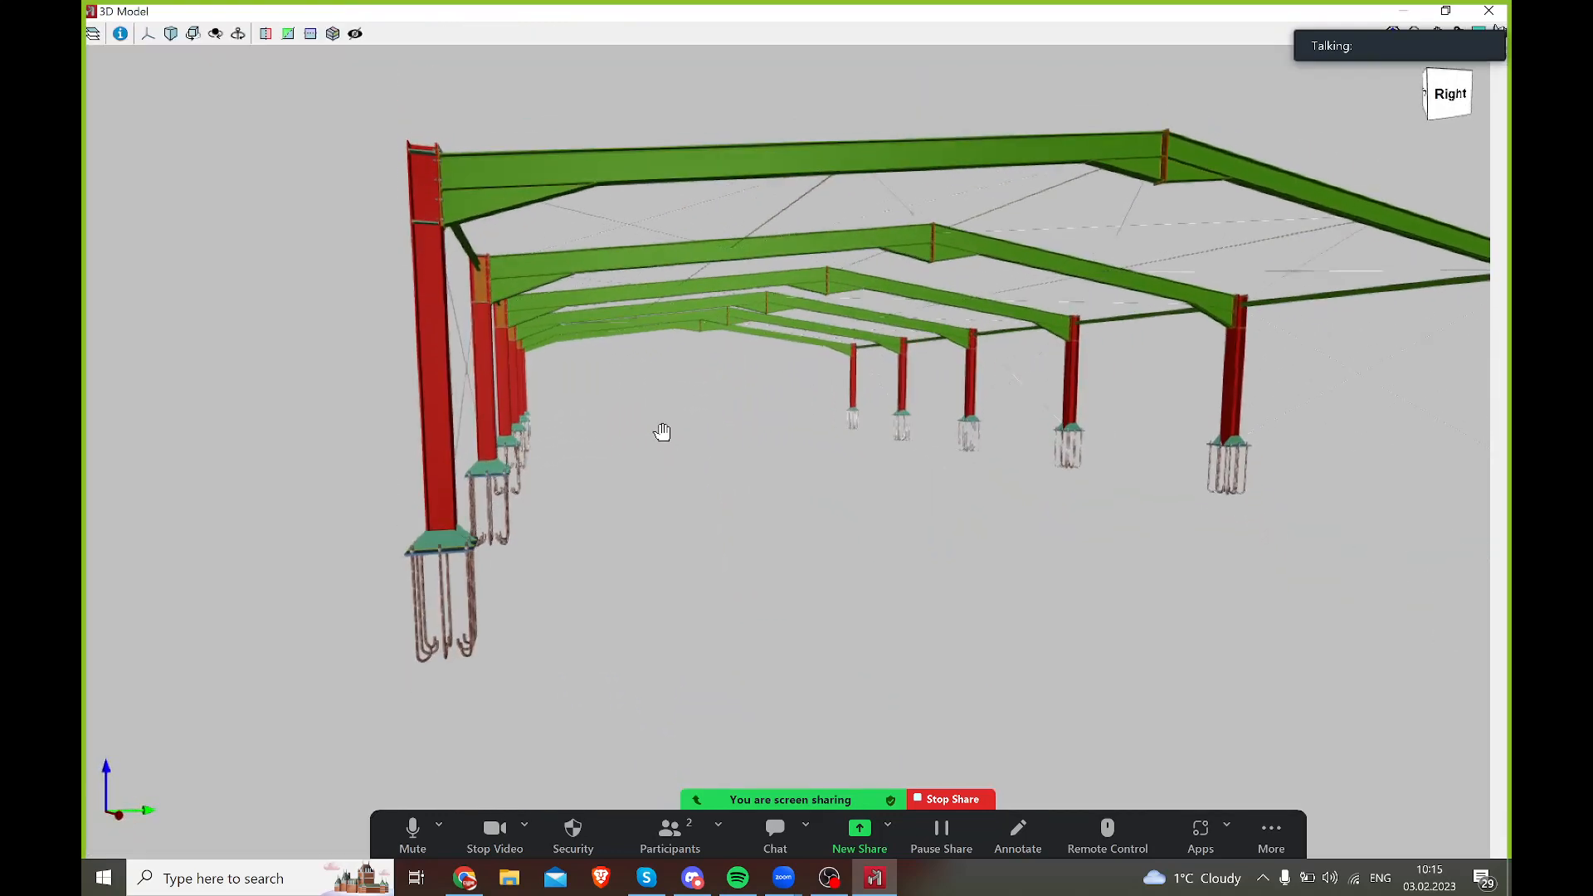
middle_drag(925, 463, 983, 482)
middle_drag(983, 483, 789, 493)
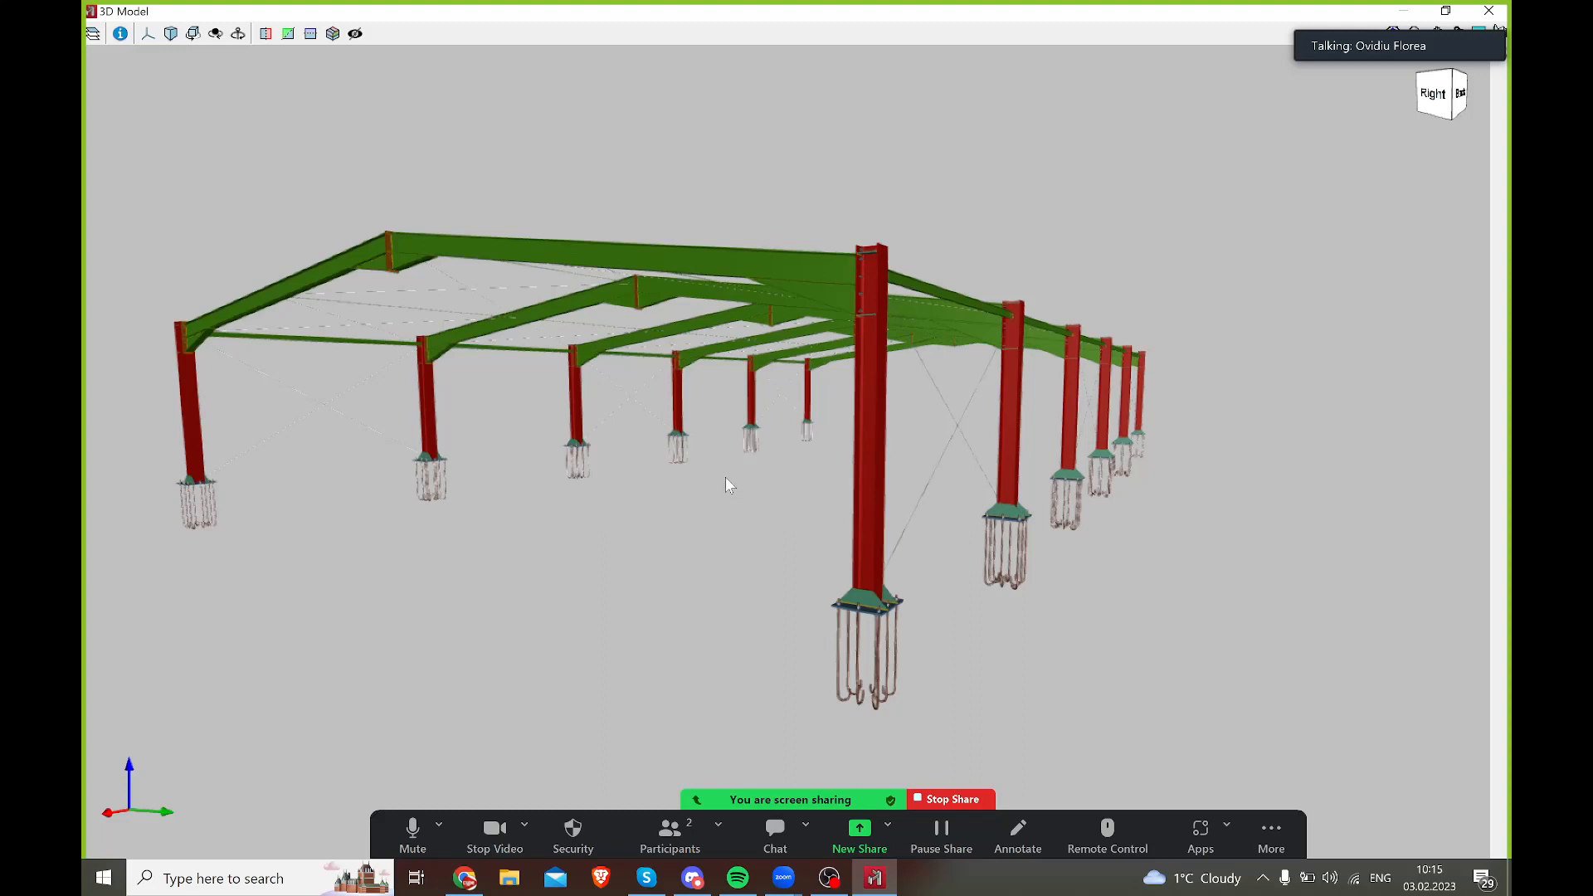
mouse_move(691, 497)
middle_down()
mouse_move(668, 484)
mouse_move(836, 496)
mouse_move(700, 494)
mouse_move(729, 490)
mouse_move(742, 507)
middle_up()
mouse_move(665, 463)
middle_down()
mouse_move(661, 430)
mouse_move(739, 445)
mouse_move(727, 449)
mouse_move(839, 437)
mouse_move(555, 430)
mouse_move(675, 440)
middle_up()
- Examine the bolted beam-to-column and ridge connections of the frames up close in the 3D model
scroll(801, 290, up, 7)
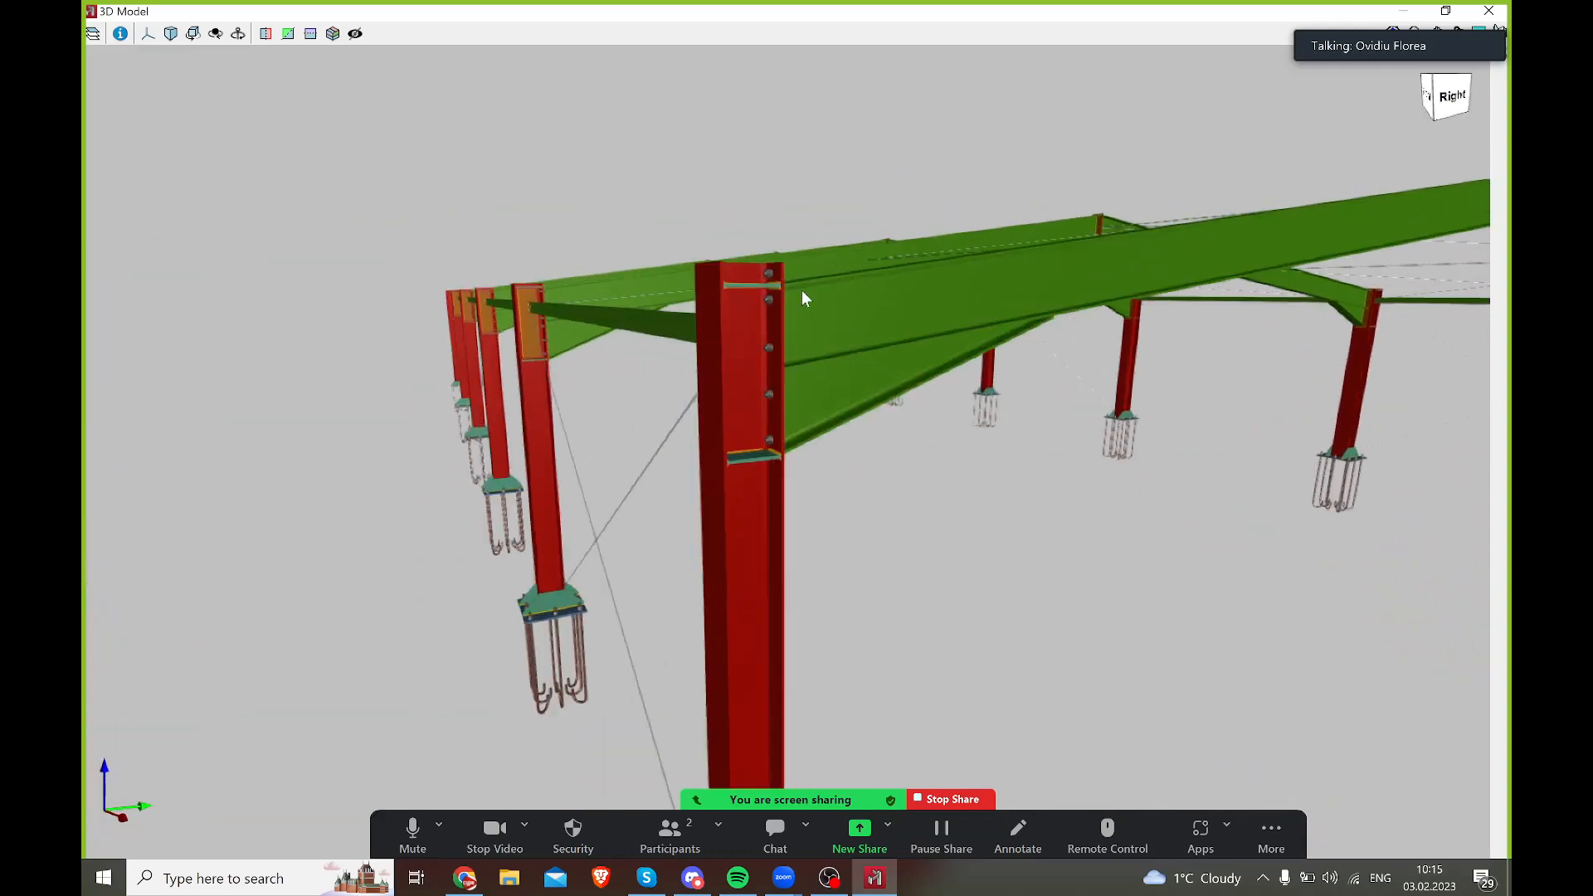
middle_drag(818, 330, 653, 374)
scroll(622, 365, down, 8)
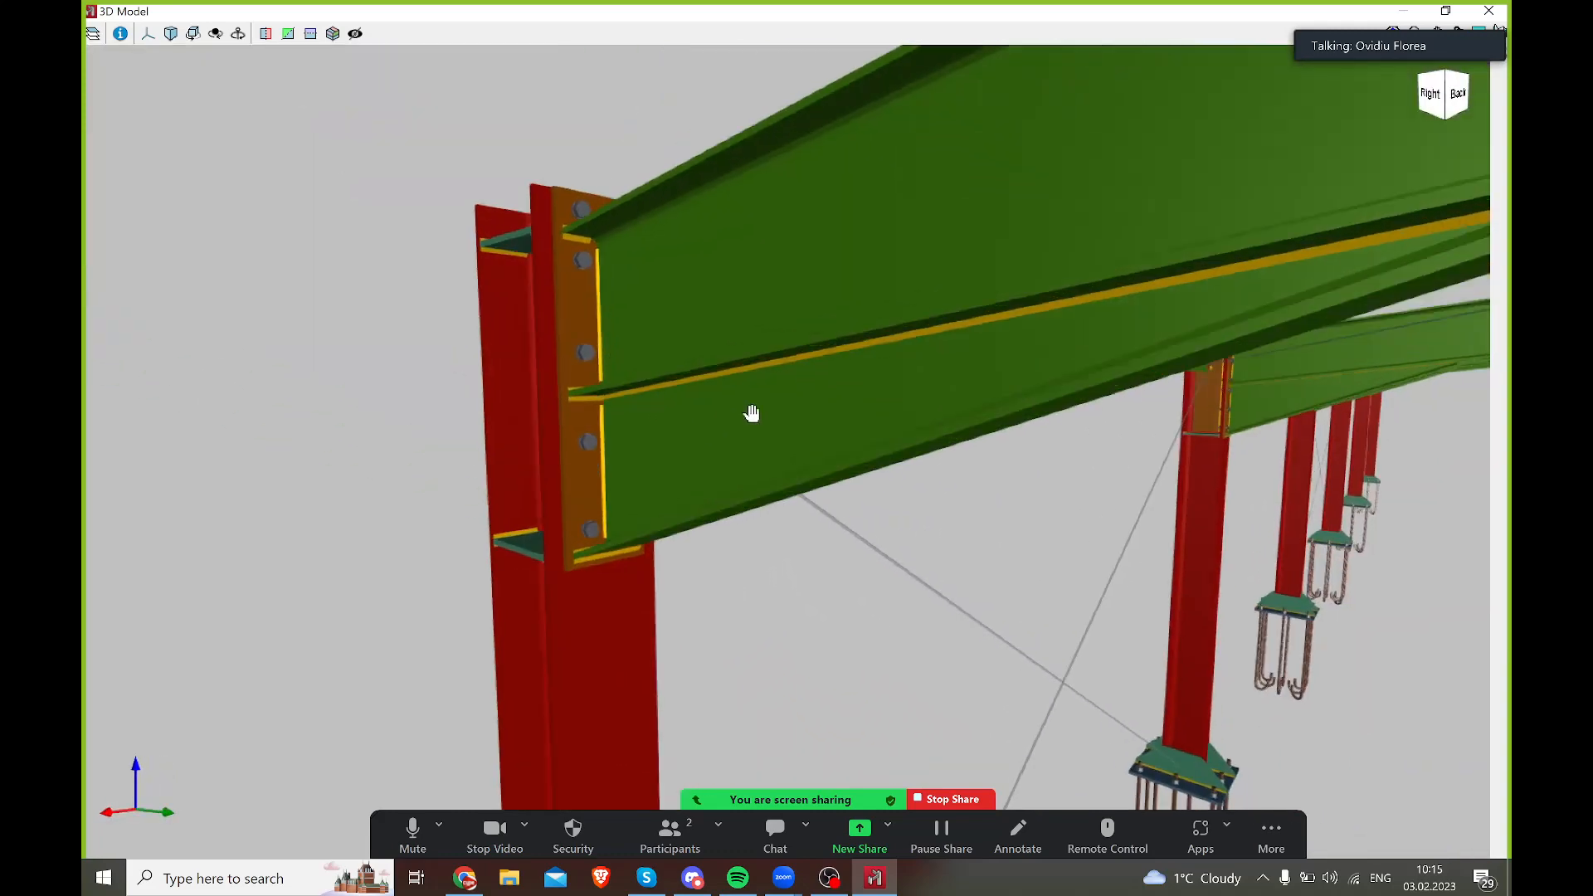
scroll(911, 433, up, 6)
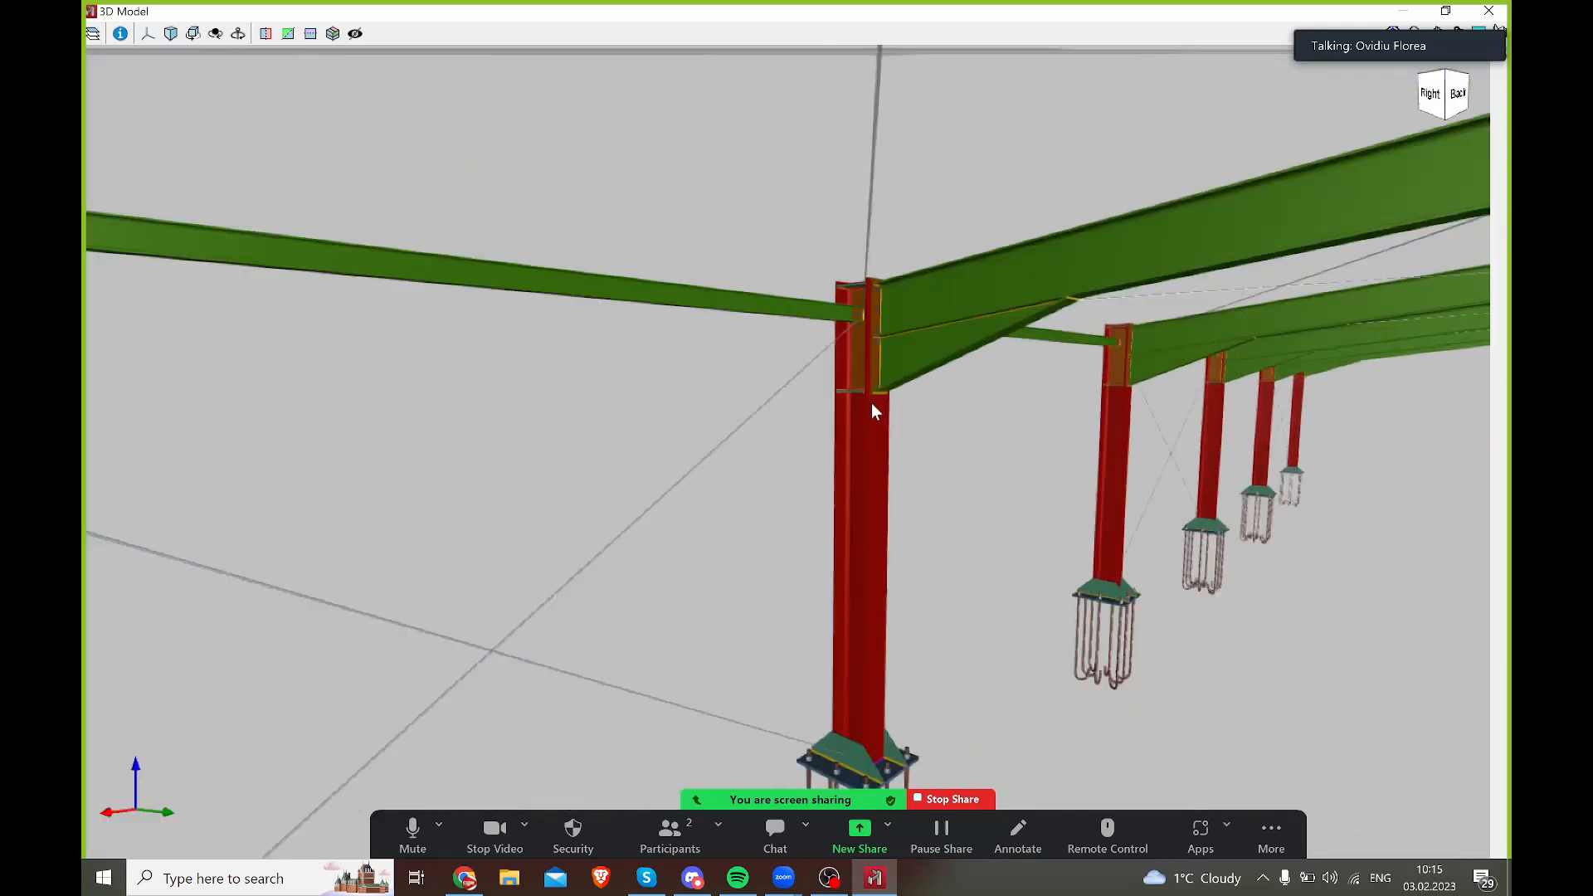
middle_drag(918, 366, 1225, 428)
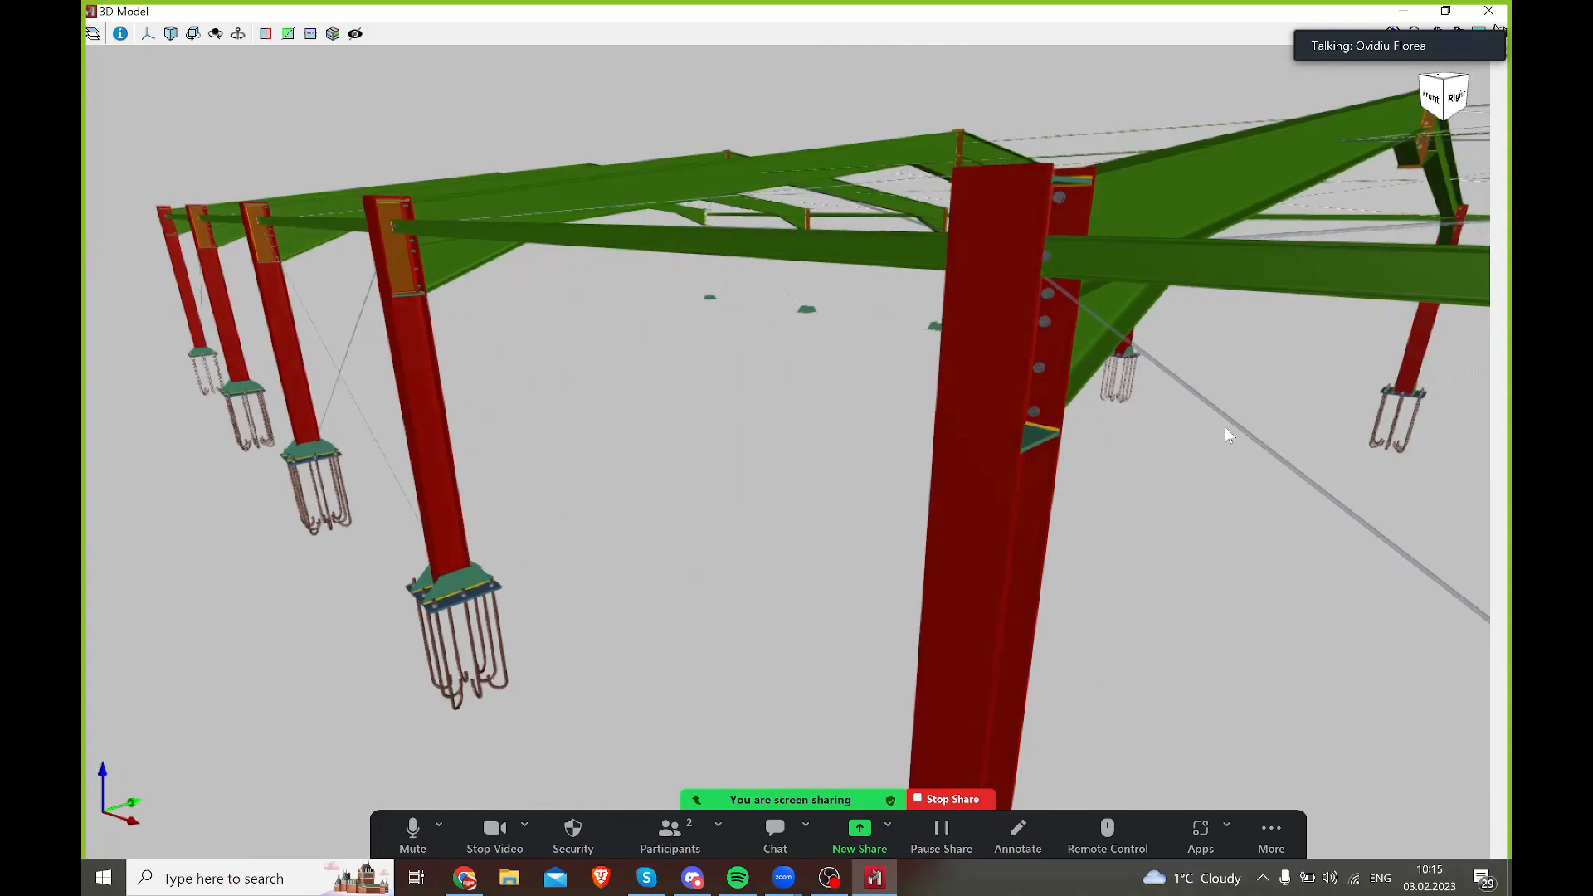
scroll(1104, 522, up, 6)
scroll(1009, 523, up, 4)
middle_drag(946, 516, 629, 499)
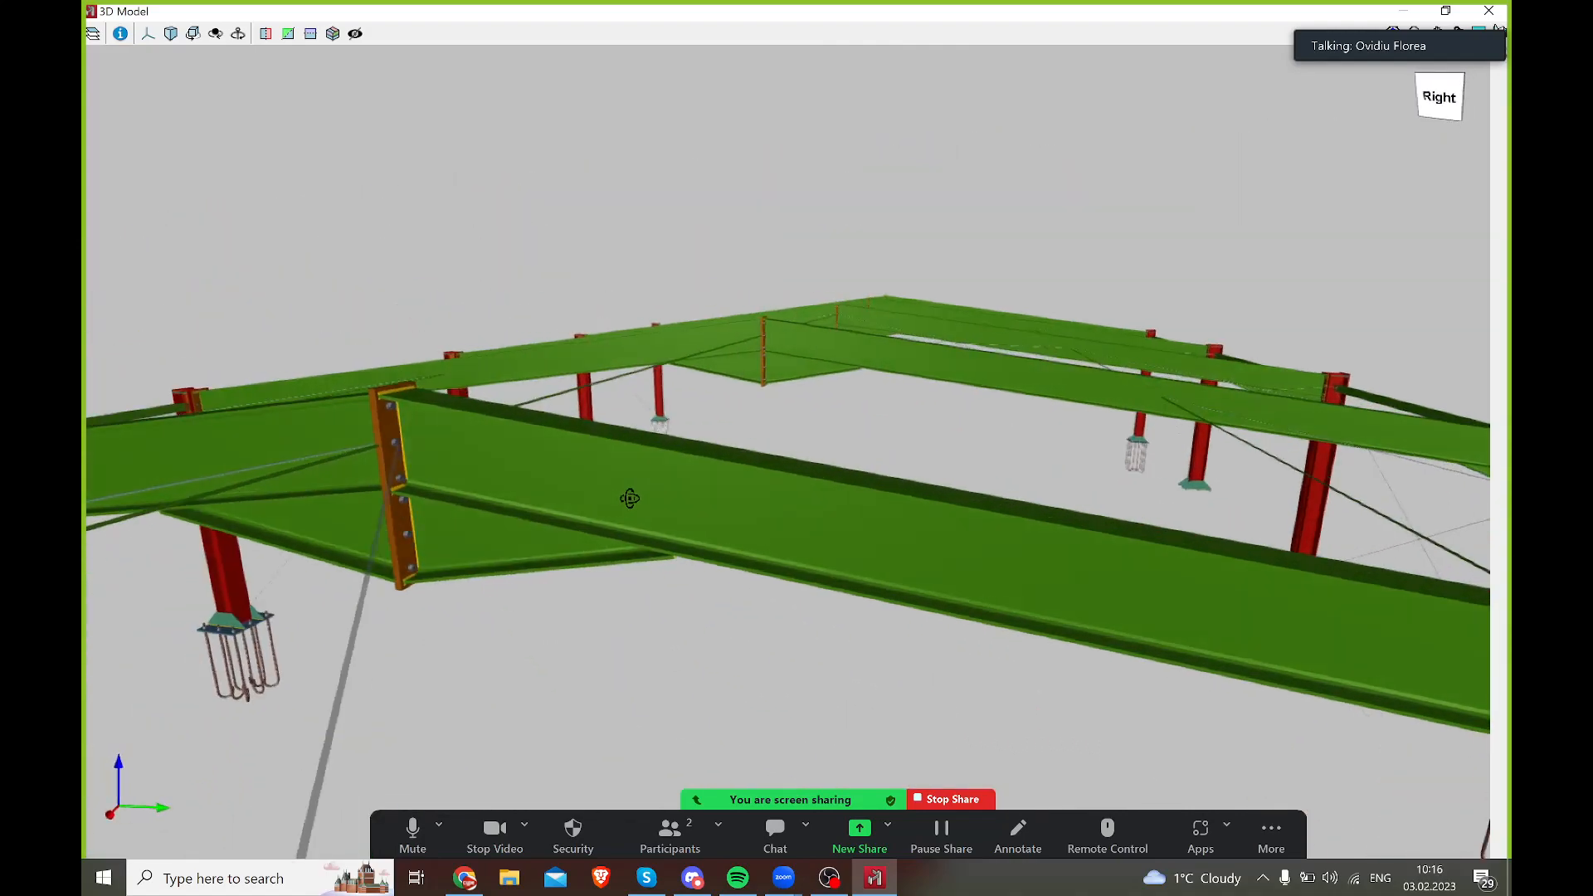
- Review the whole hall frame once more from the end side, and close the 3D model view
scroll(687, 394, down, 6)
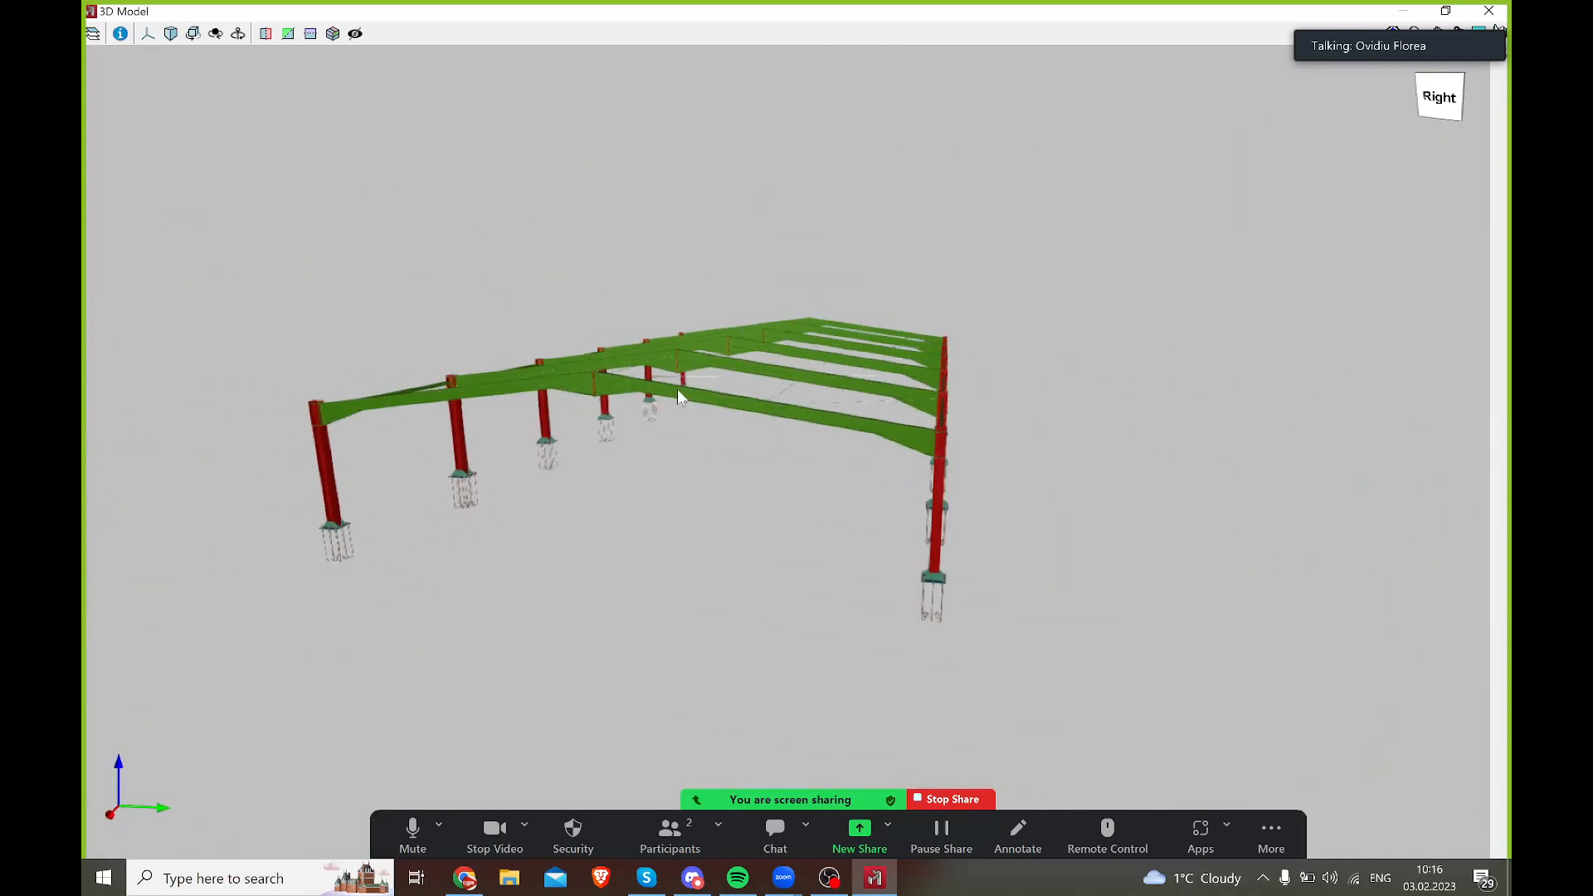
scroll(682, 387, up, 5)
middle_drag(687, 385, 774, 352)
scroll(774, 352, down, 3)
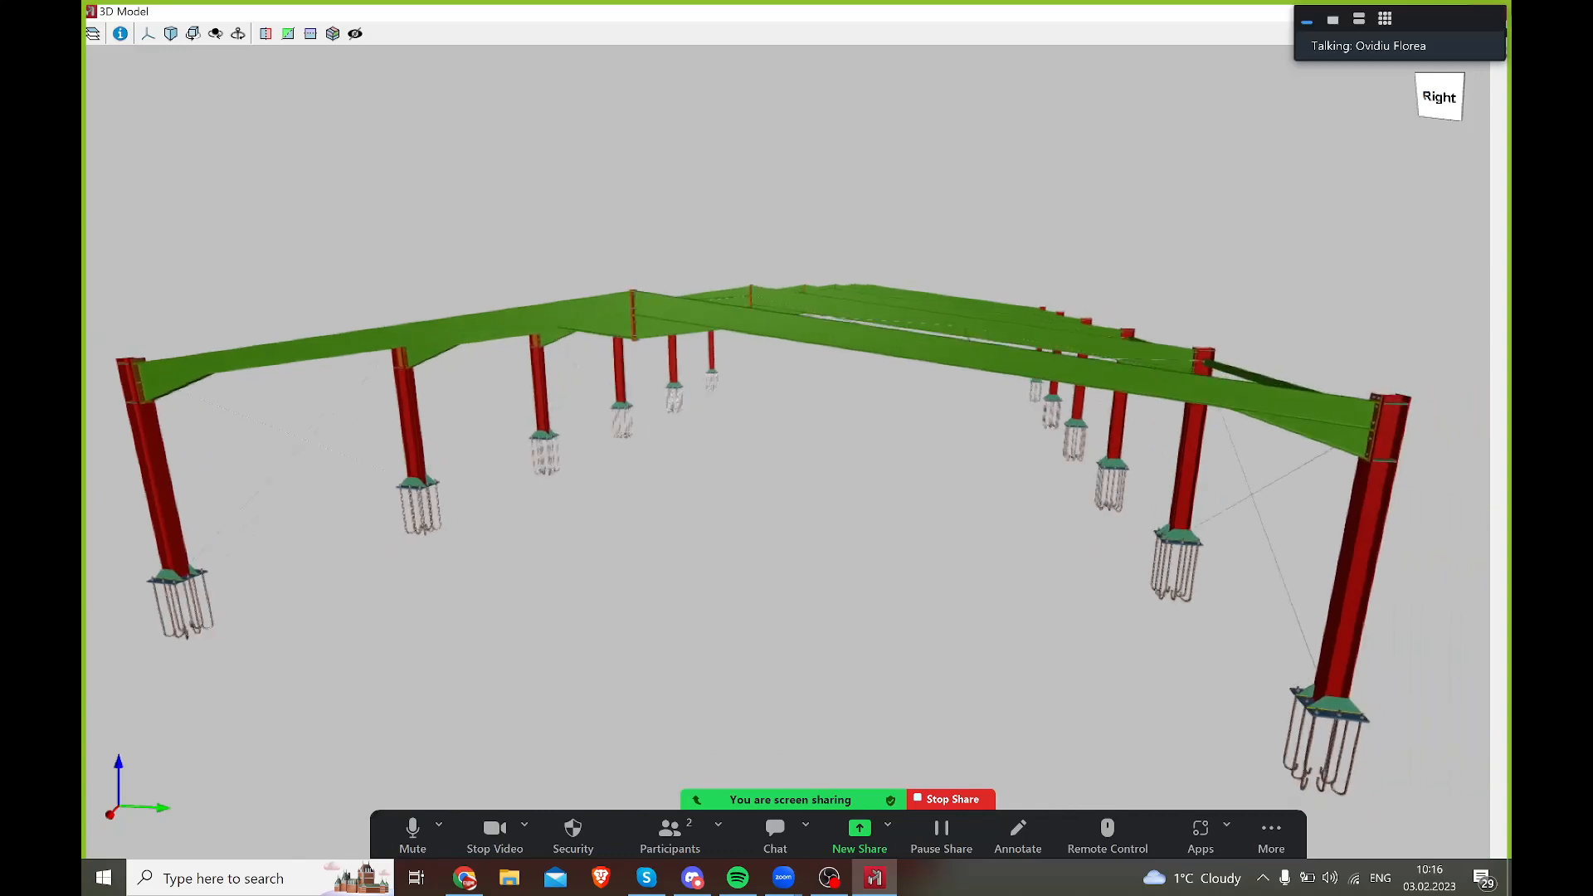
click(1488, 11)
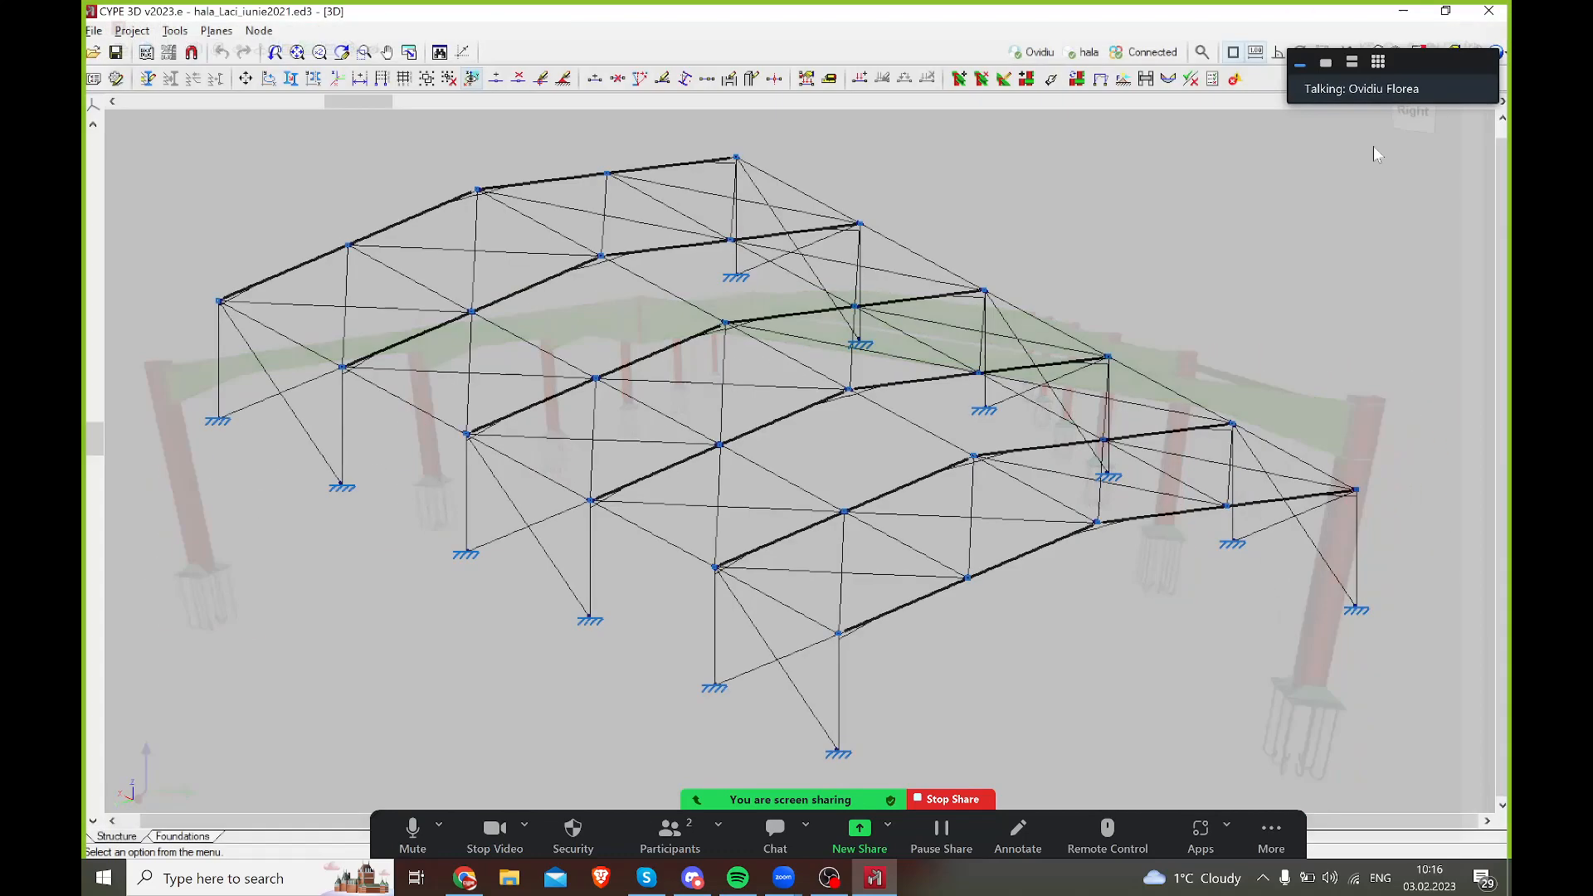
- Open the joint editor for the eave node of the second frame and examine its bolted haunch connection in 3D
click(405, 31)
click(415, 101)
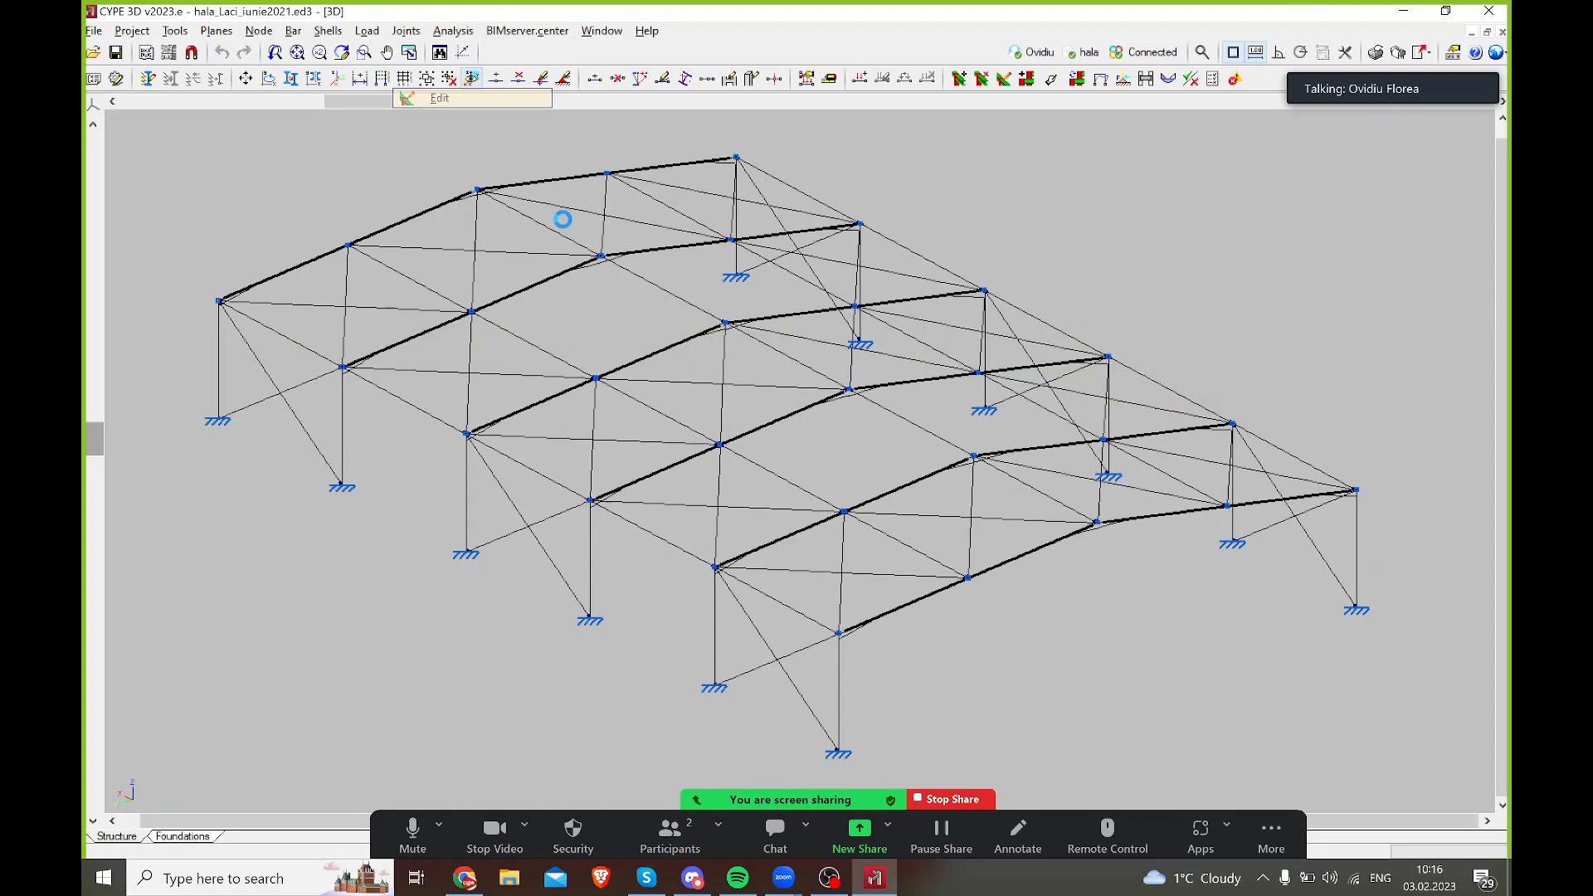
click(716, 571)
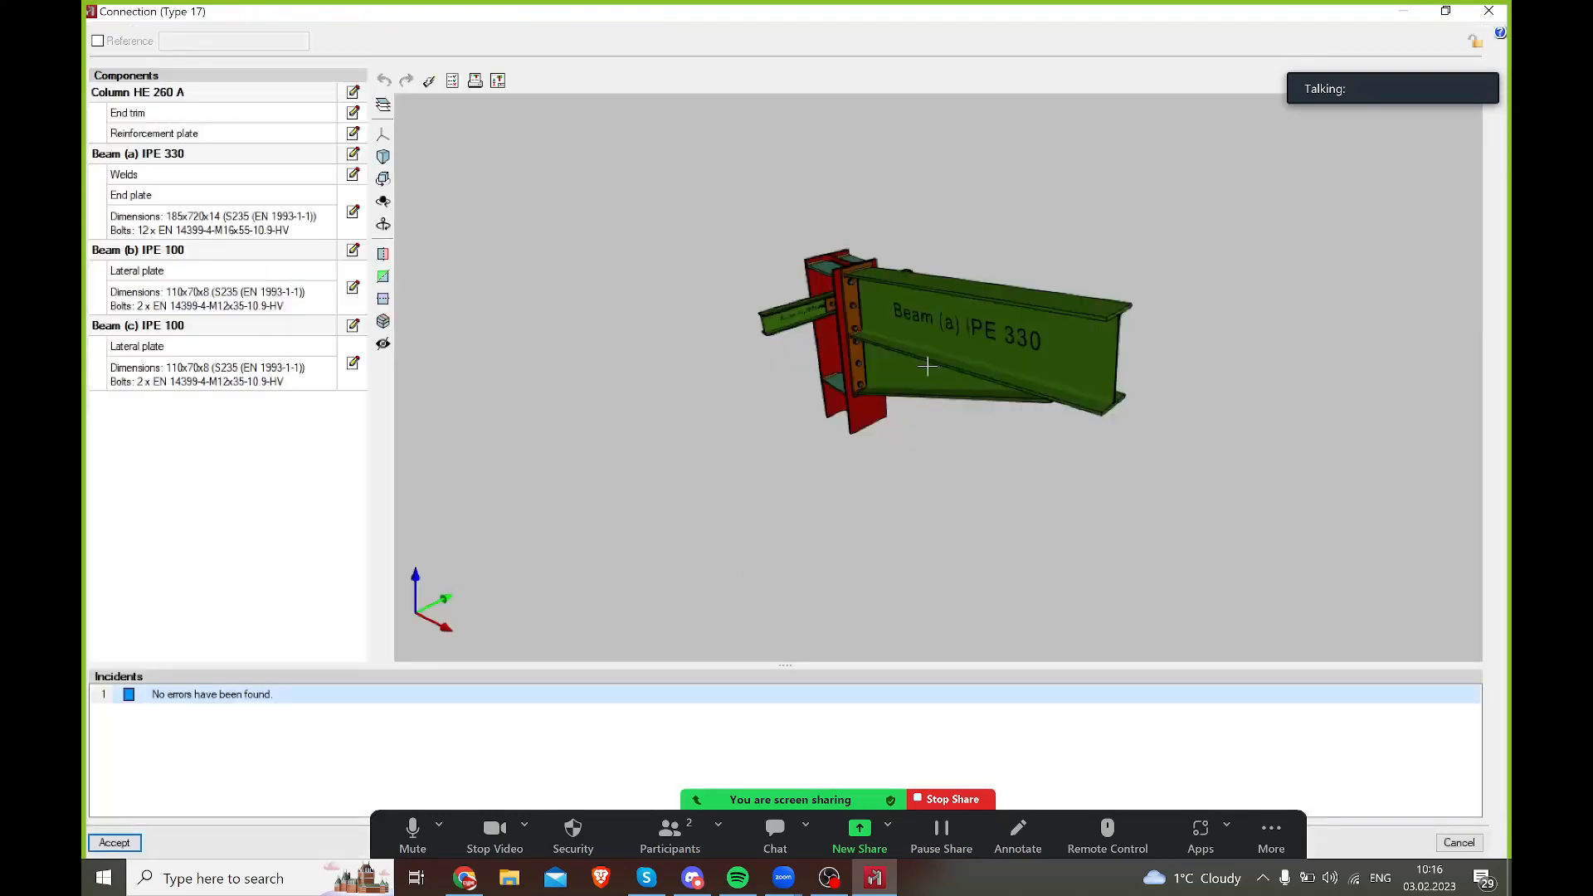
scroll(930, 323, up, 5)
drag(930, 324, 811, 291)
scroll(867, 336, down, 2)
middle_drag(874, 341, 797, 379)
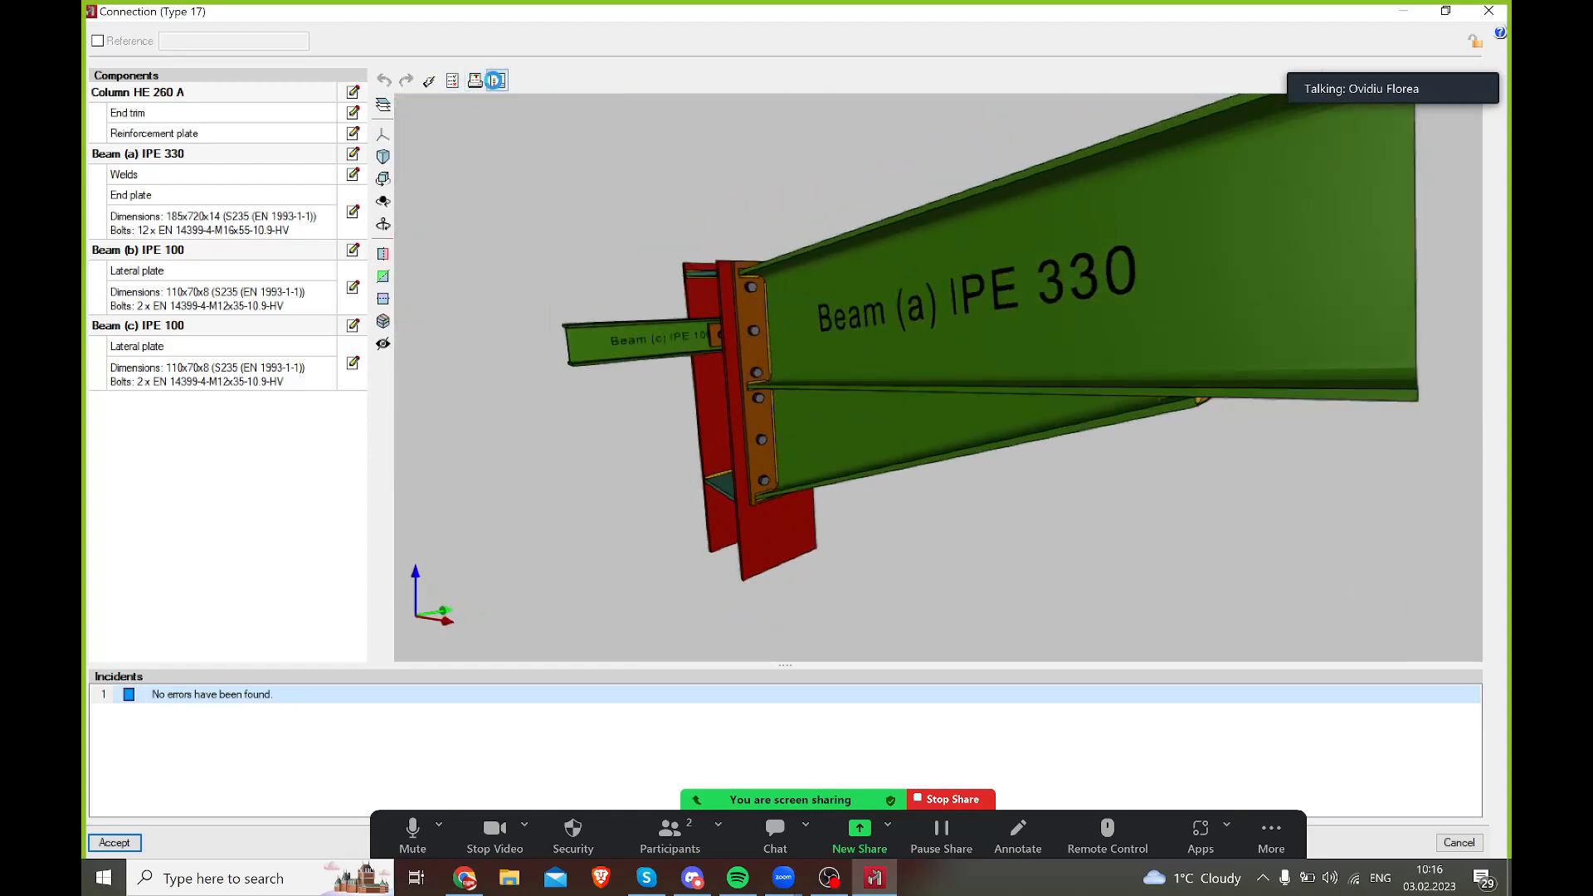
- Open the detail drawing of the connection and examine the haunch, bolts, welds and stiffeners in Section B - B
click(495, 79)
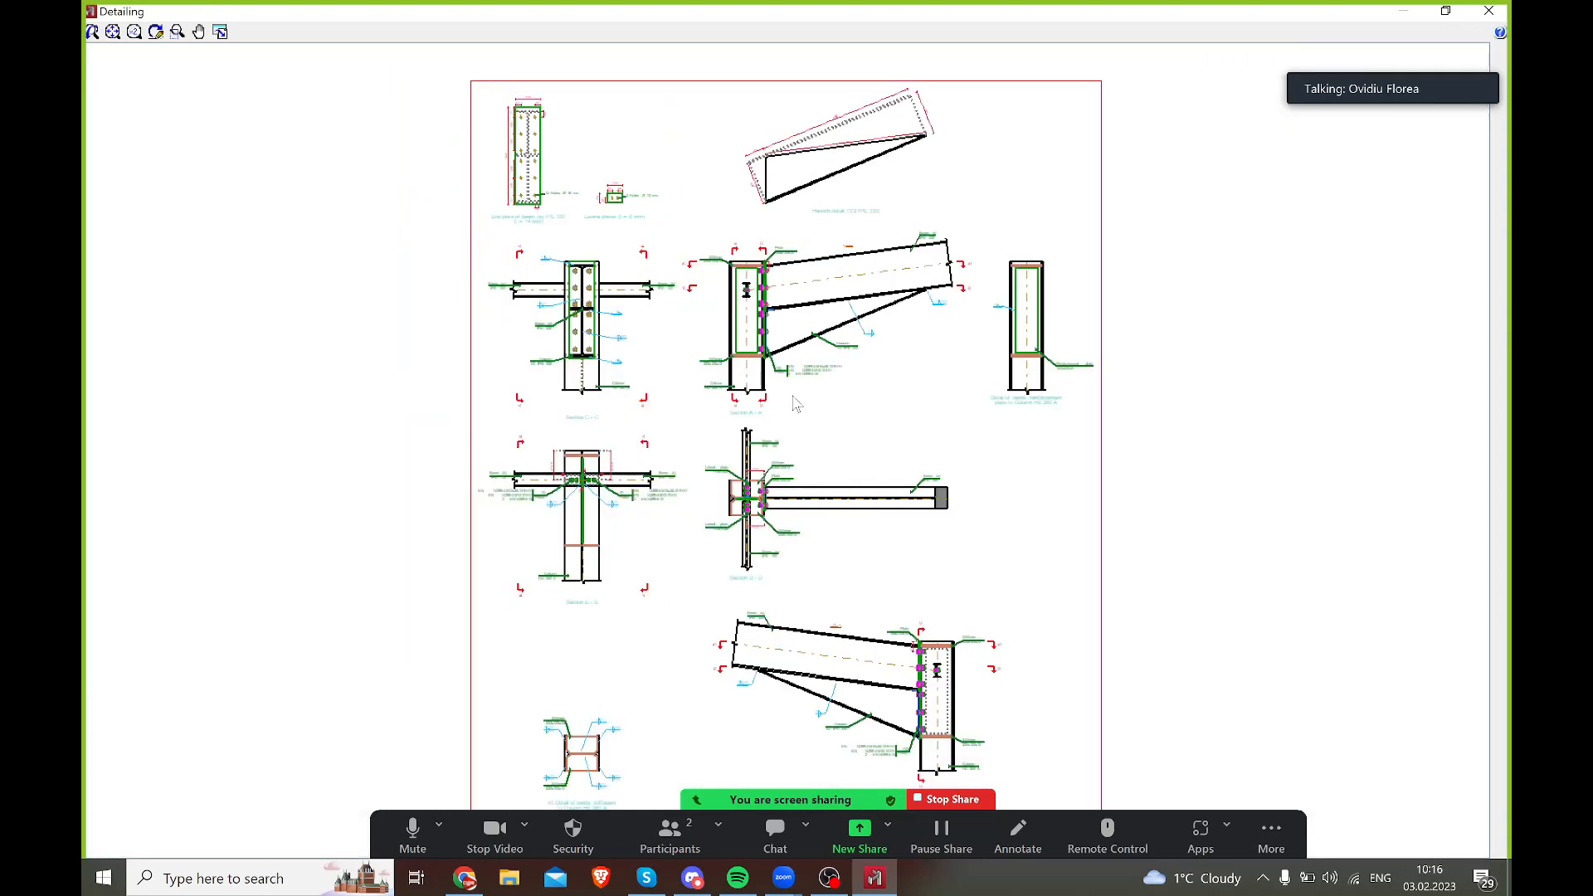
scroll(797, 397, up, 3)
scroll(785, 640, up, 6)
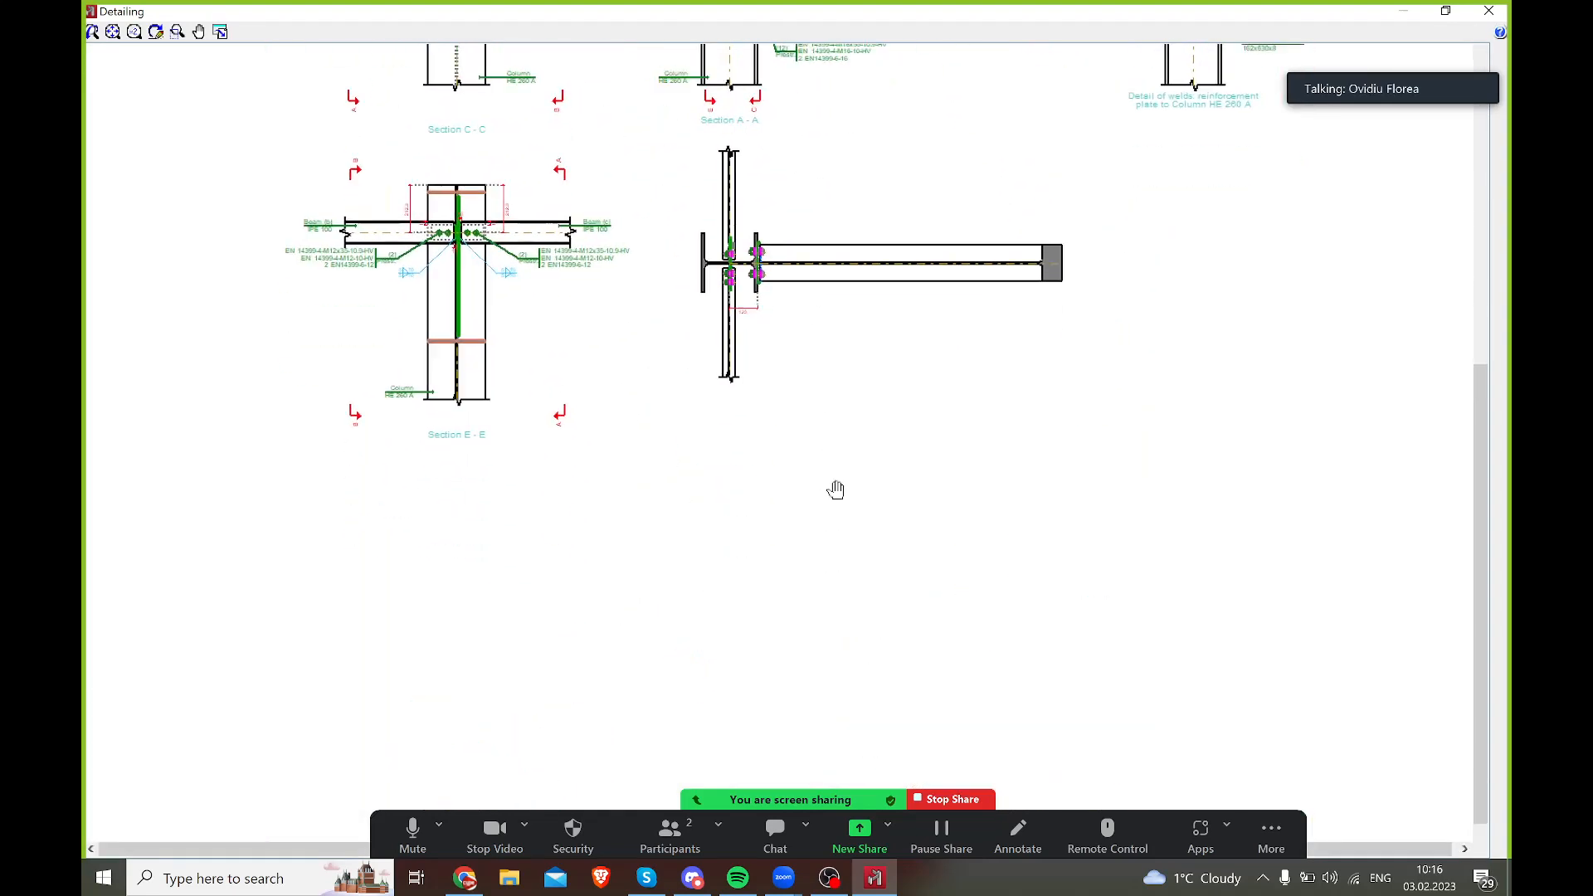
middle_drag(914, 540, 927, 508)
scroll(1182, 597, up, 4)
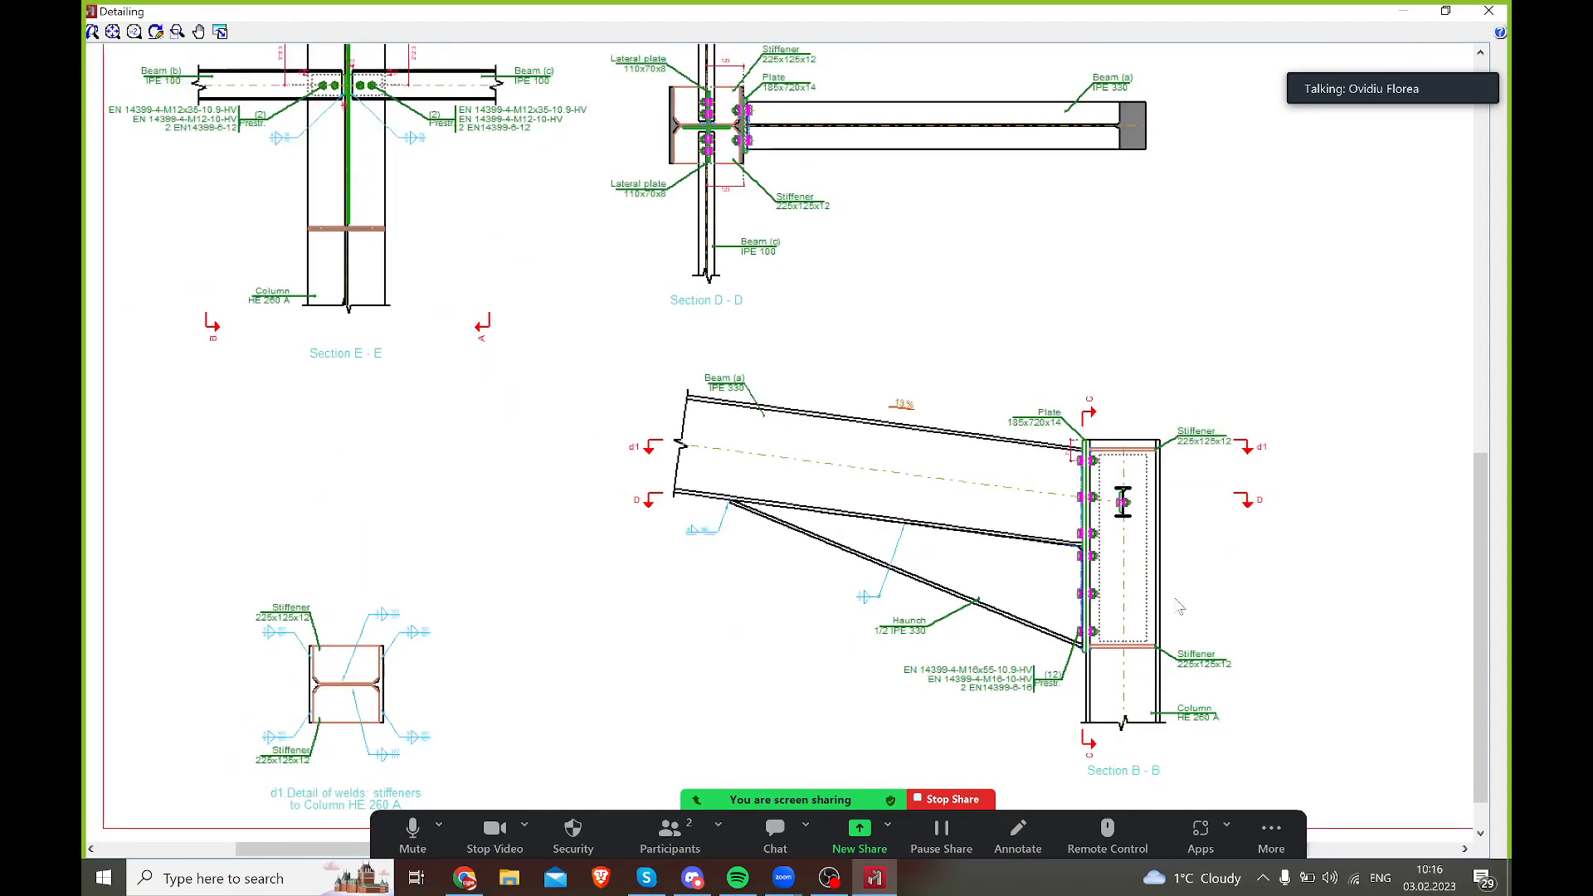
scroll(1178, 599, up, 1)
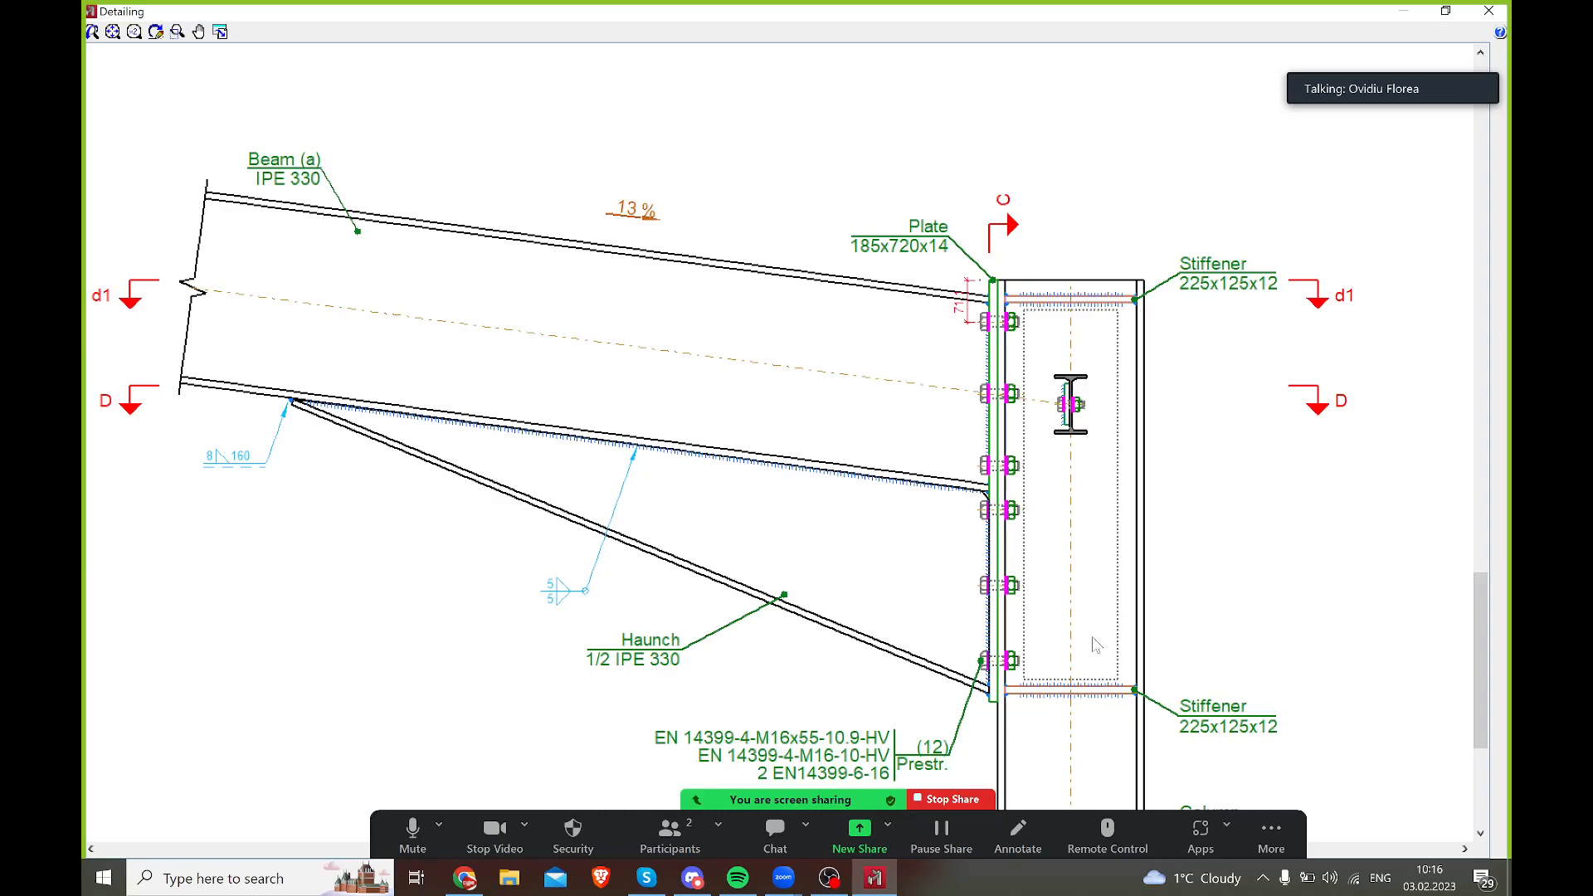
scroll(1074, 535, down, 2)
scroll(738, 357, down, 1)
- Examine Sections D - D and A - A and the whole detail sheet, and close the detail drawing
middle_drag(697, 378, 765, 615)
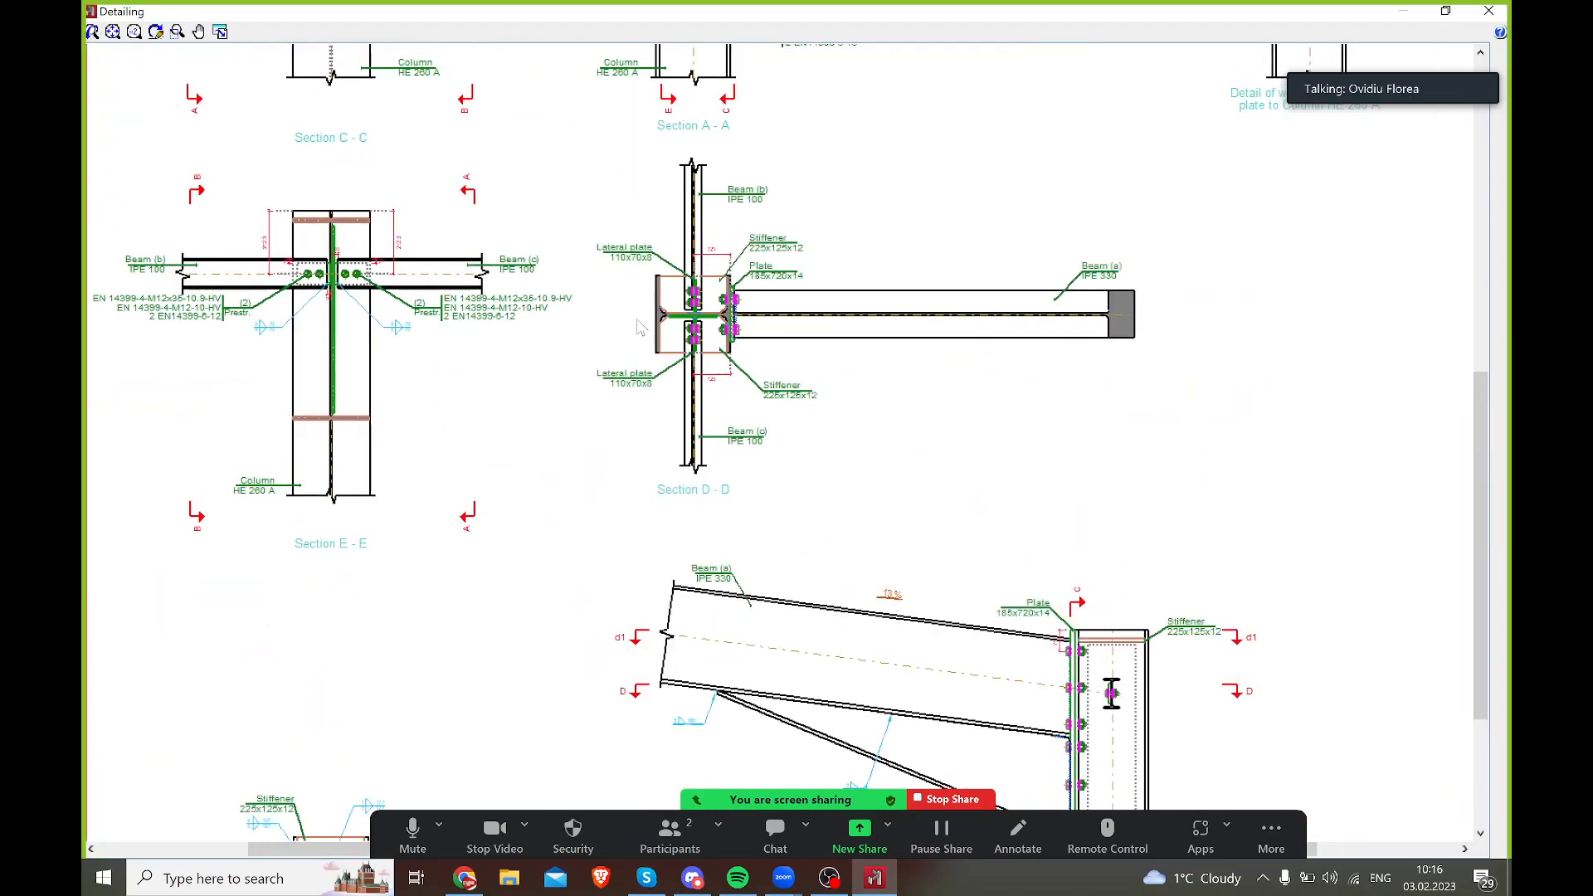
scroll(634, 323, up, 4)
mouse_move(639, 336)
middle_down()
mouse_move(721, 540)
mouse_move(728, 606)
middle_up()
scroll(690, 445, down, 2)
middle_drag(851, 402, 685, 576)
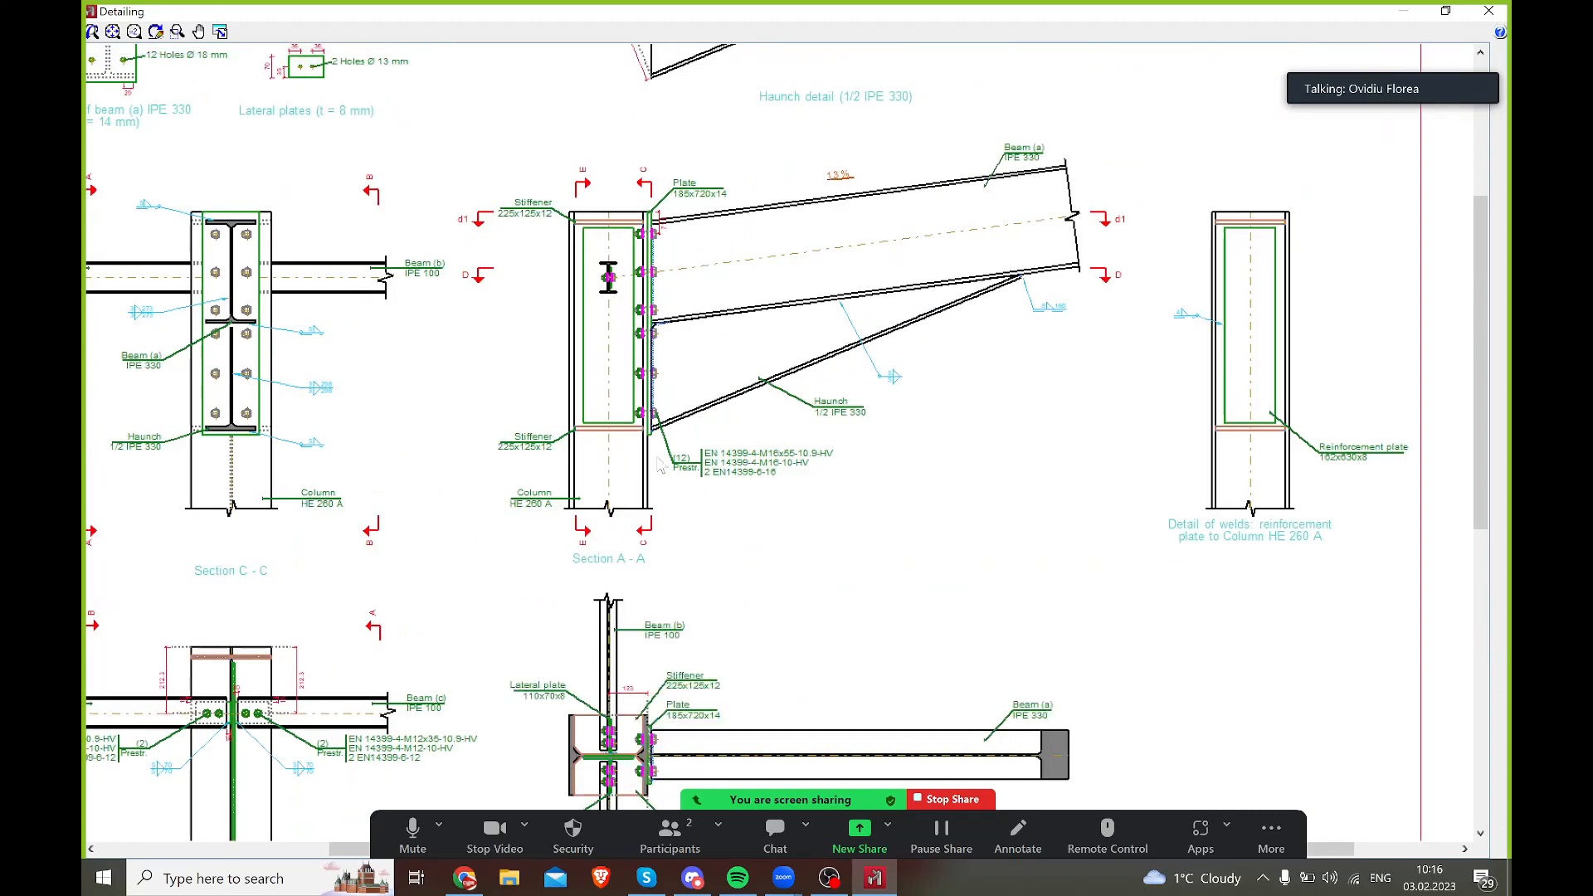
scroll(782, 315, down, 3)
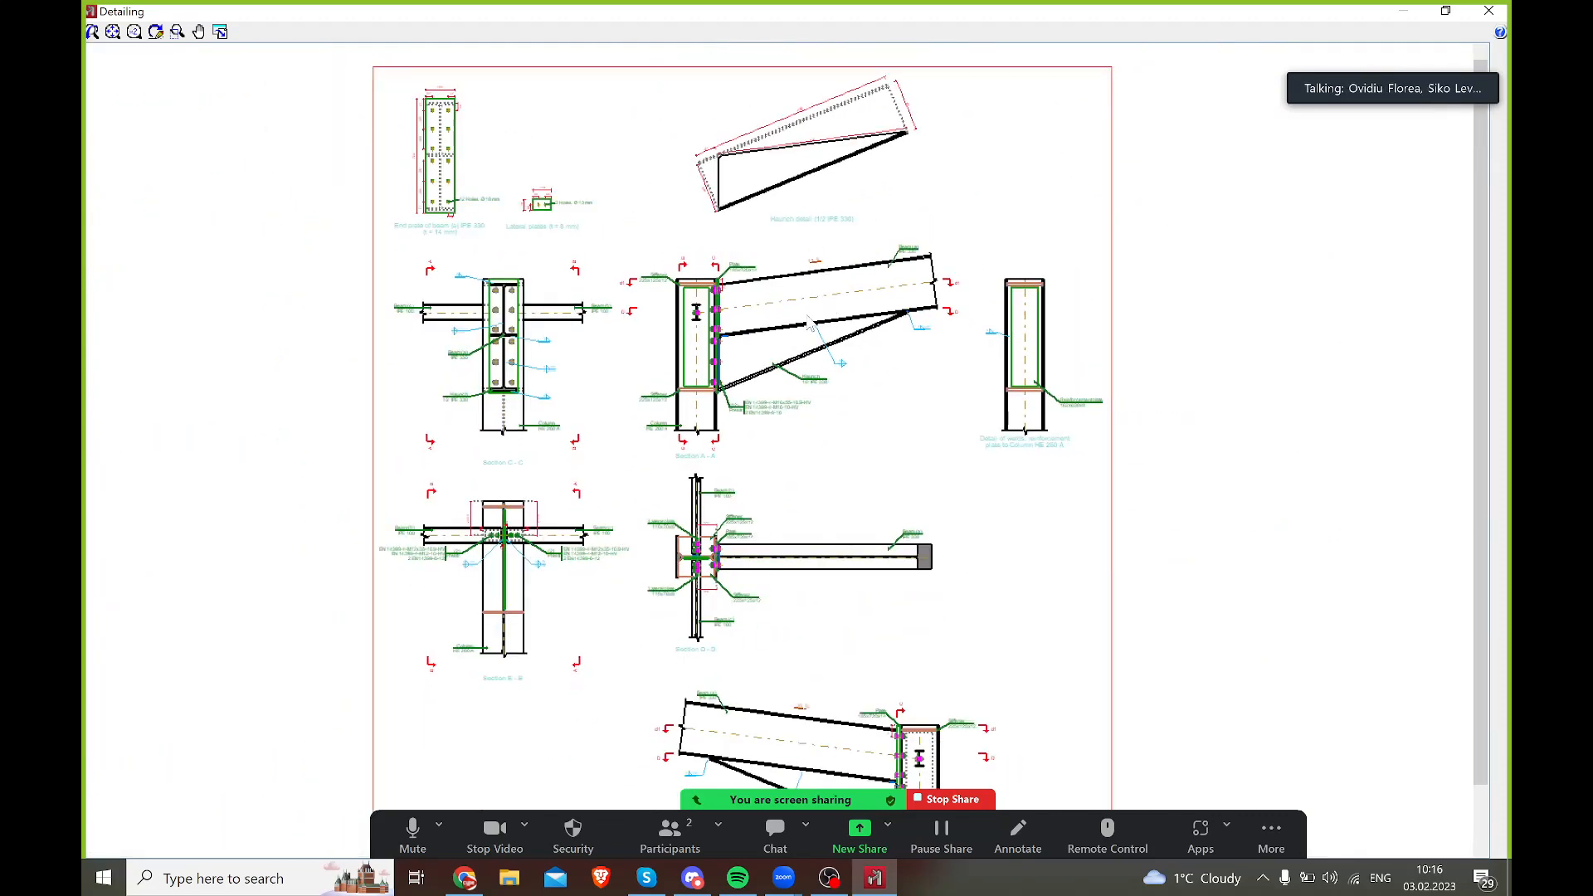
scroll(800, 349, up, 1)
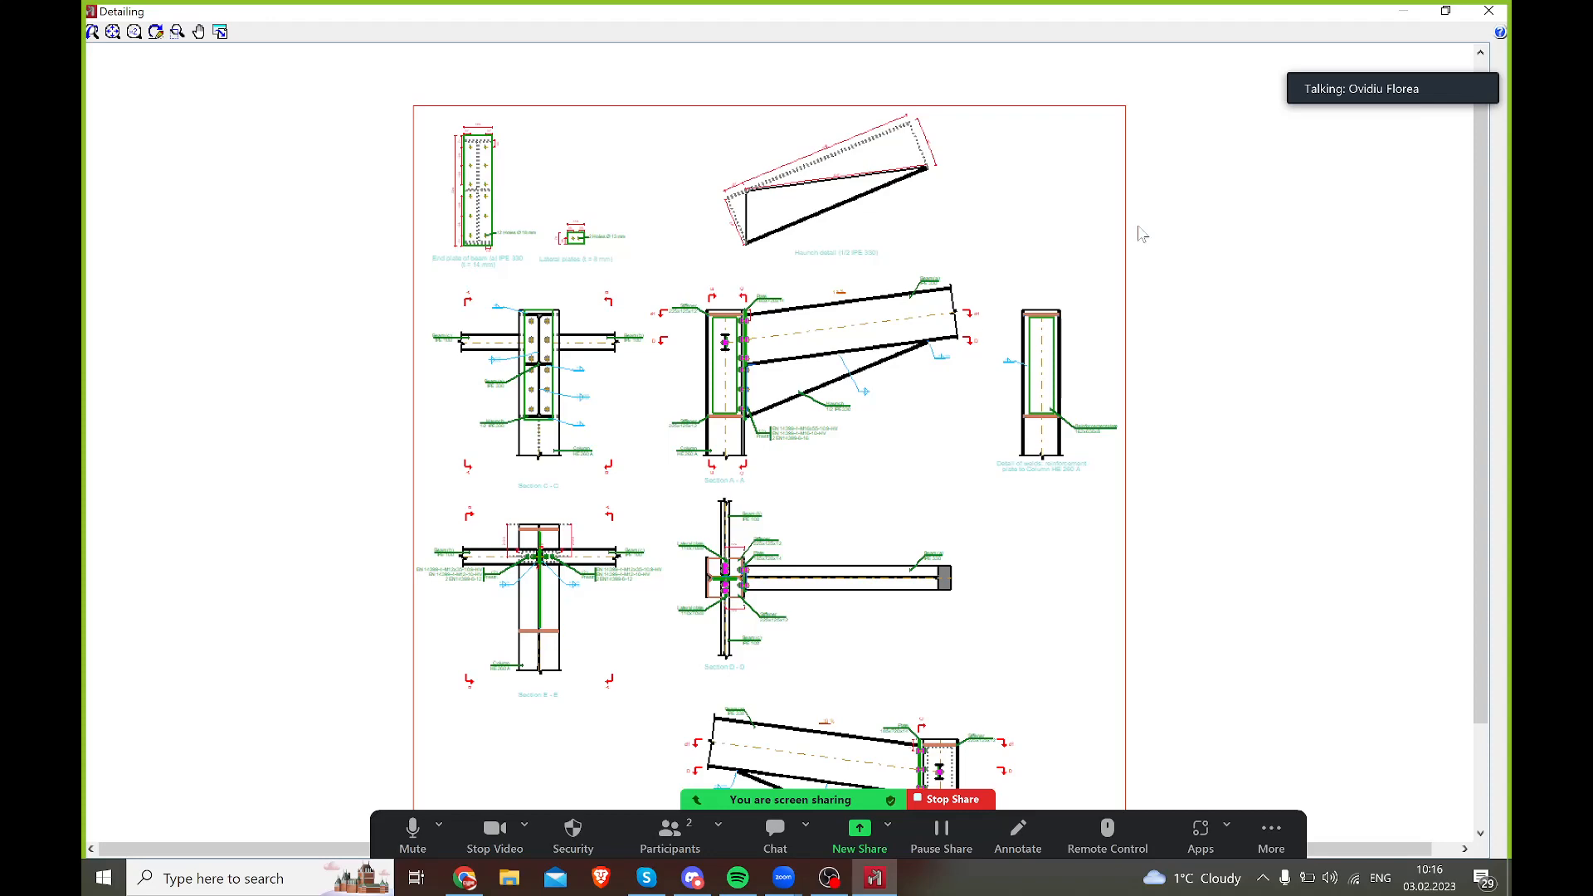
mouse_move(1331, 98)
click(1489, 11)
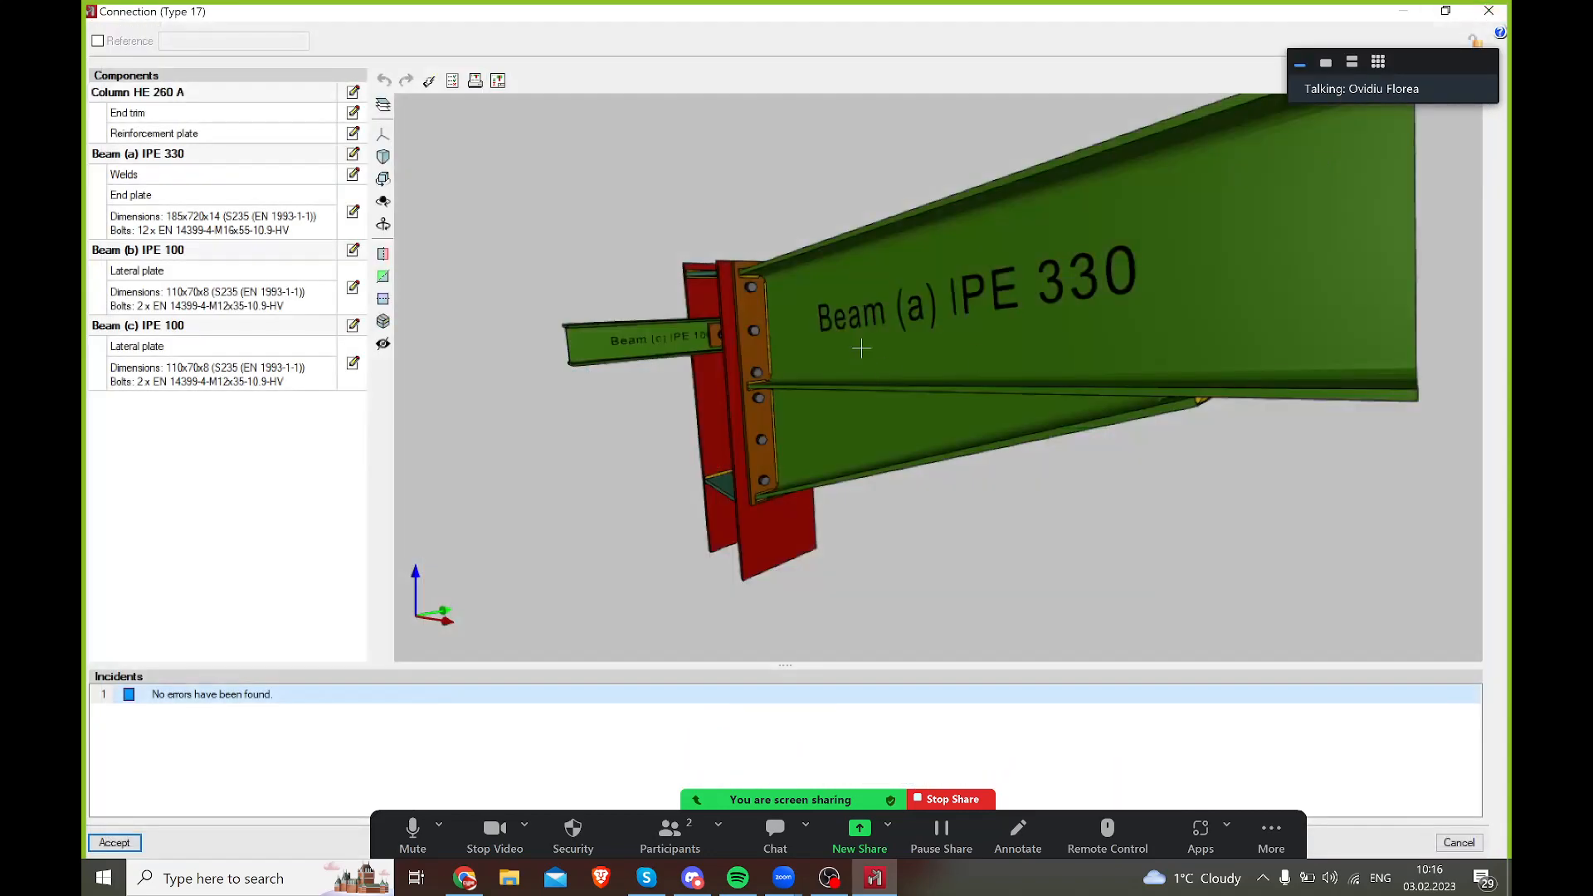
middle_drag(1087, 333, 1041, 360)
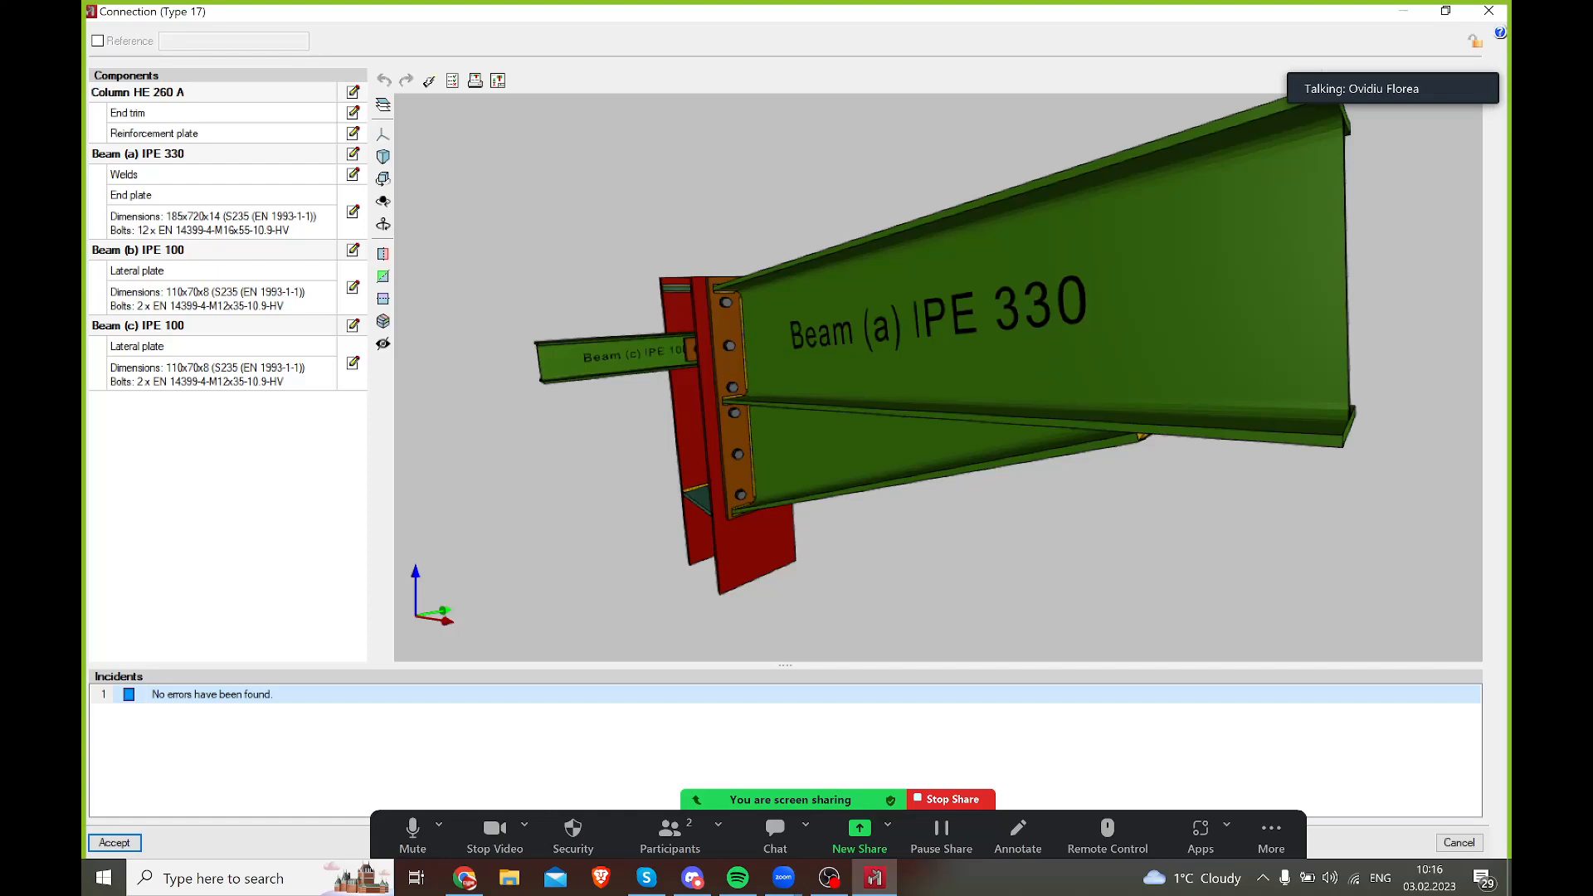
- Start CYPE Connect and agree to install the new version 2023.e
click(103, 879)
text(cype connect)
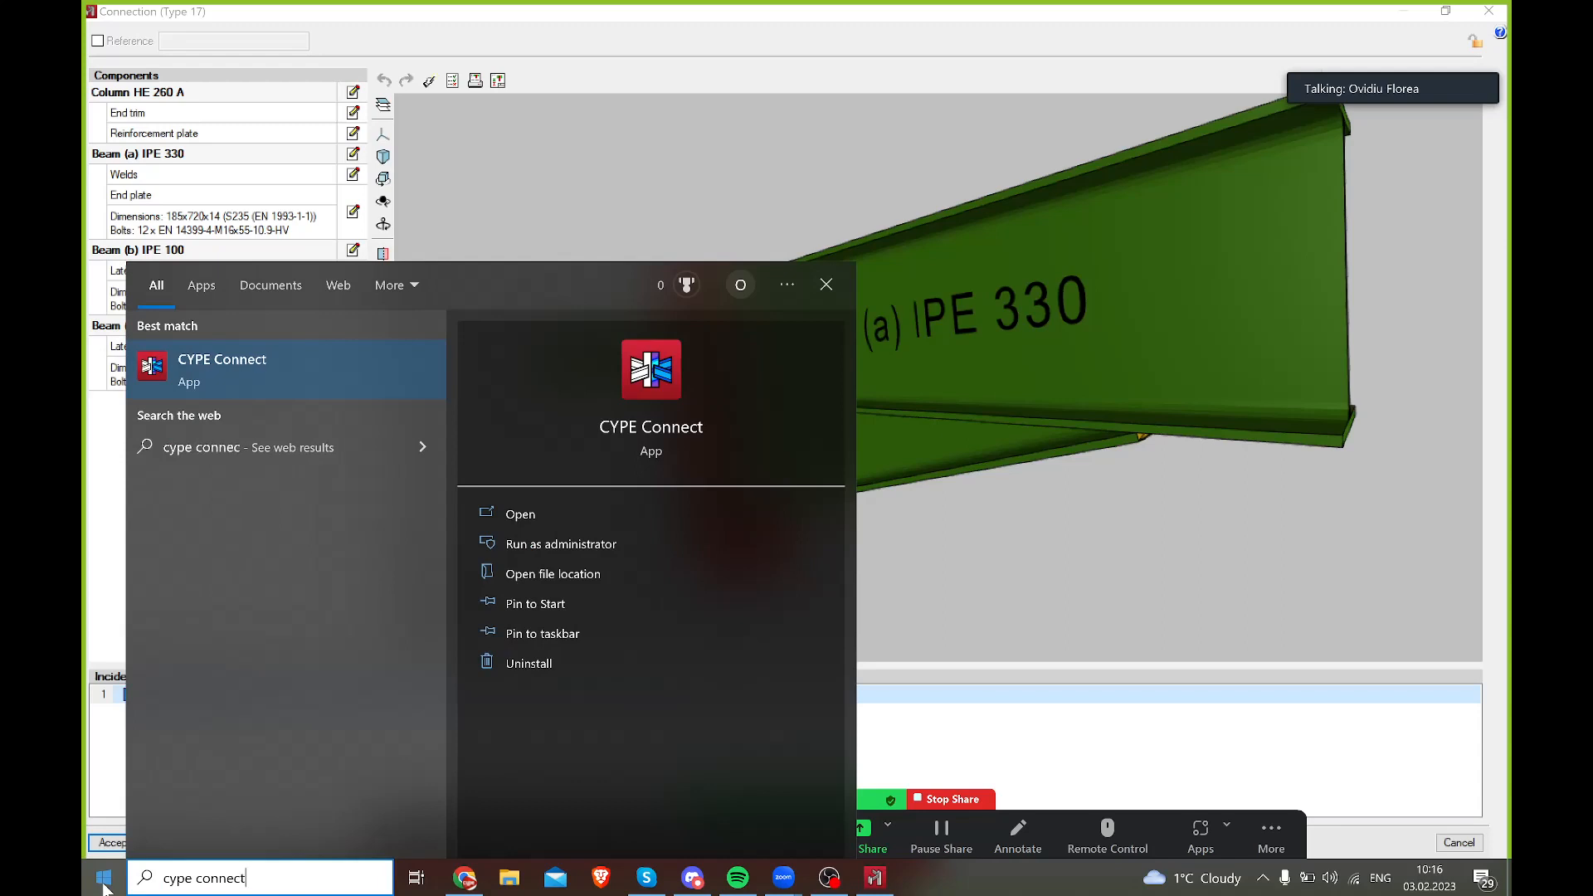
key(Return)
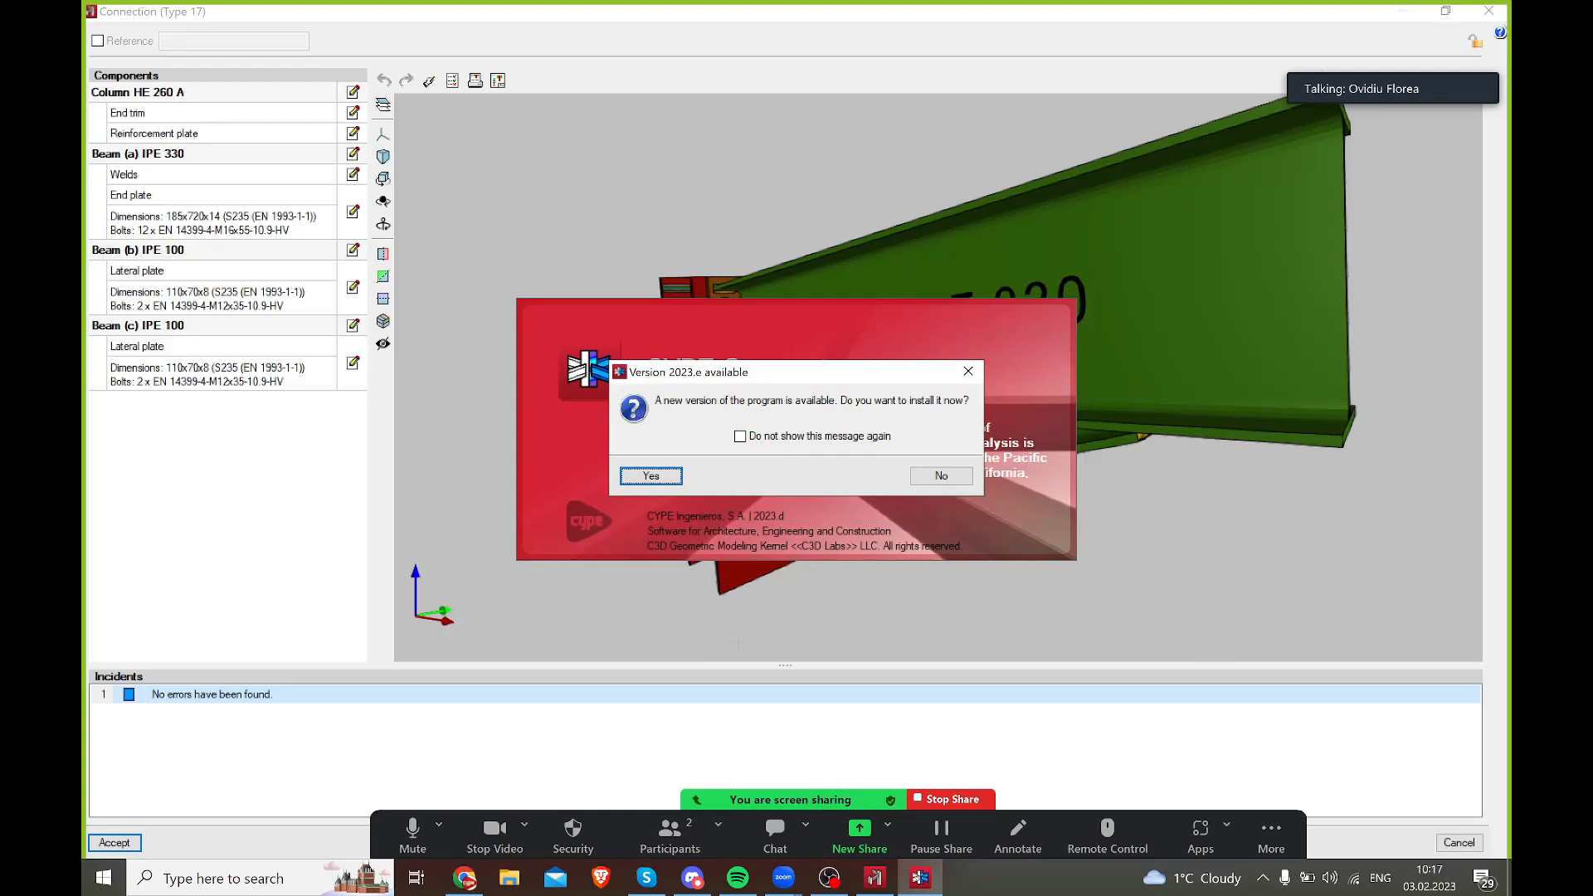
click(652, 475)
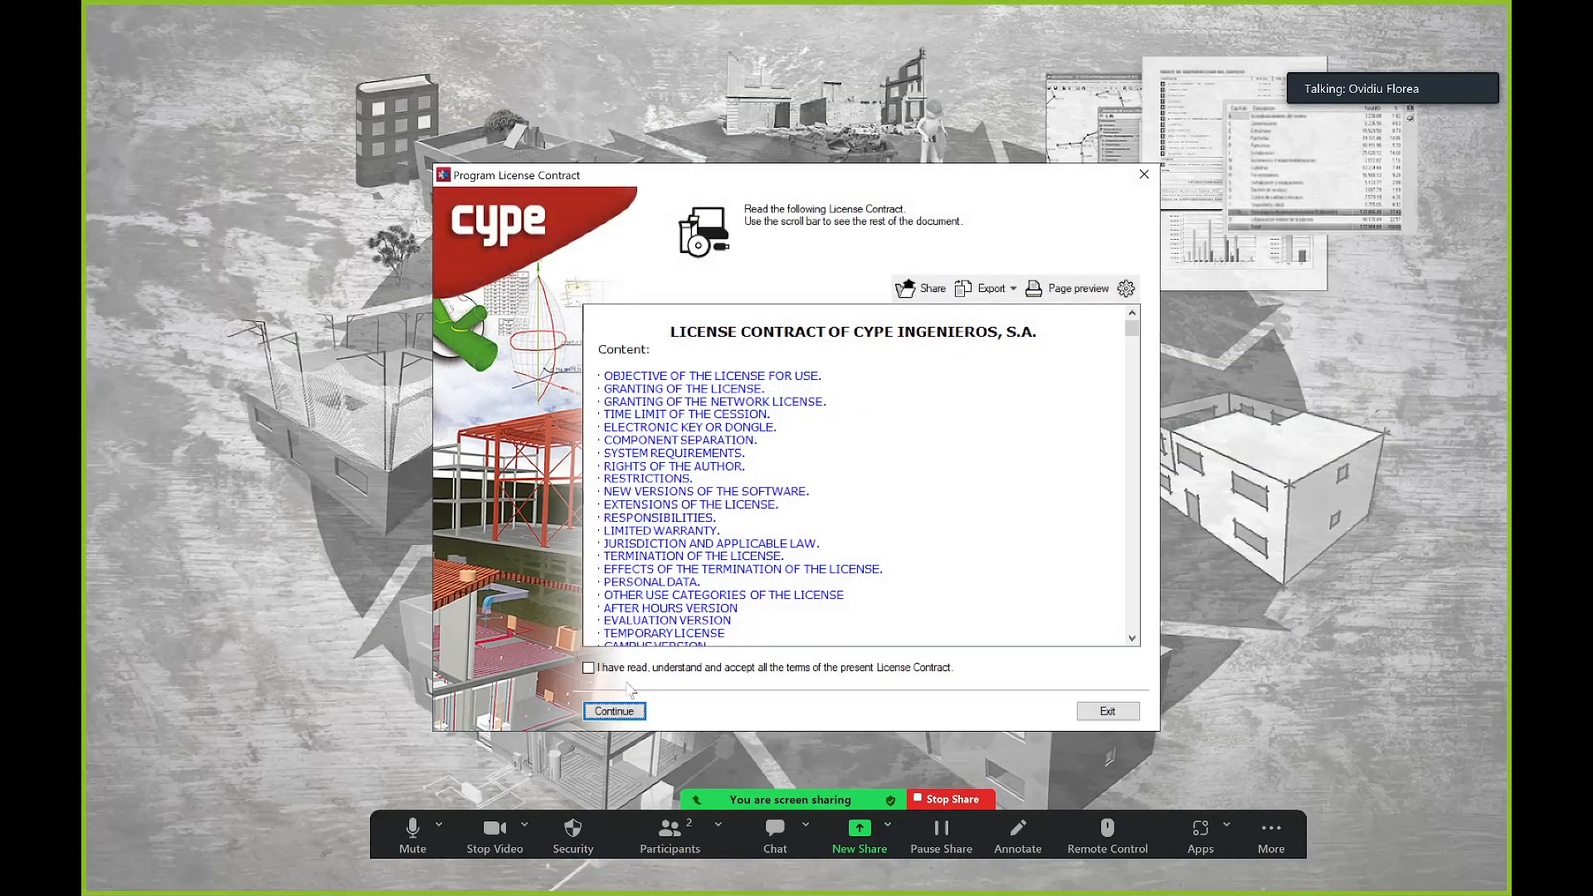
- Accept the license contract and responsibility clause, and approve overwriting the previously installed CYPE Connect version
click(641, 669)
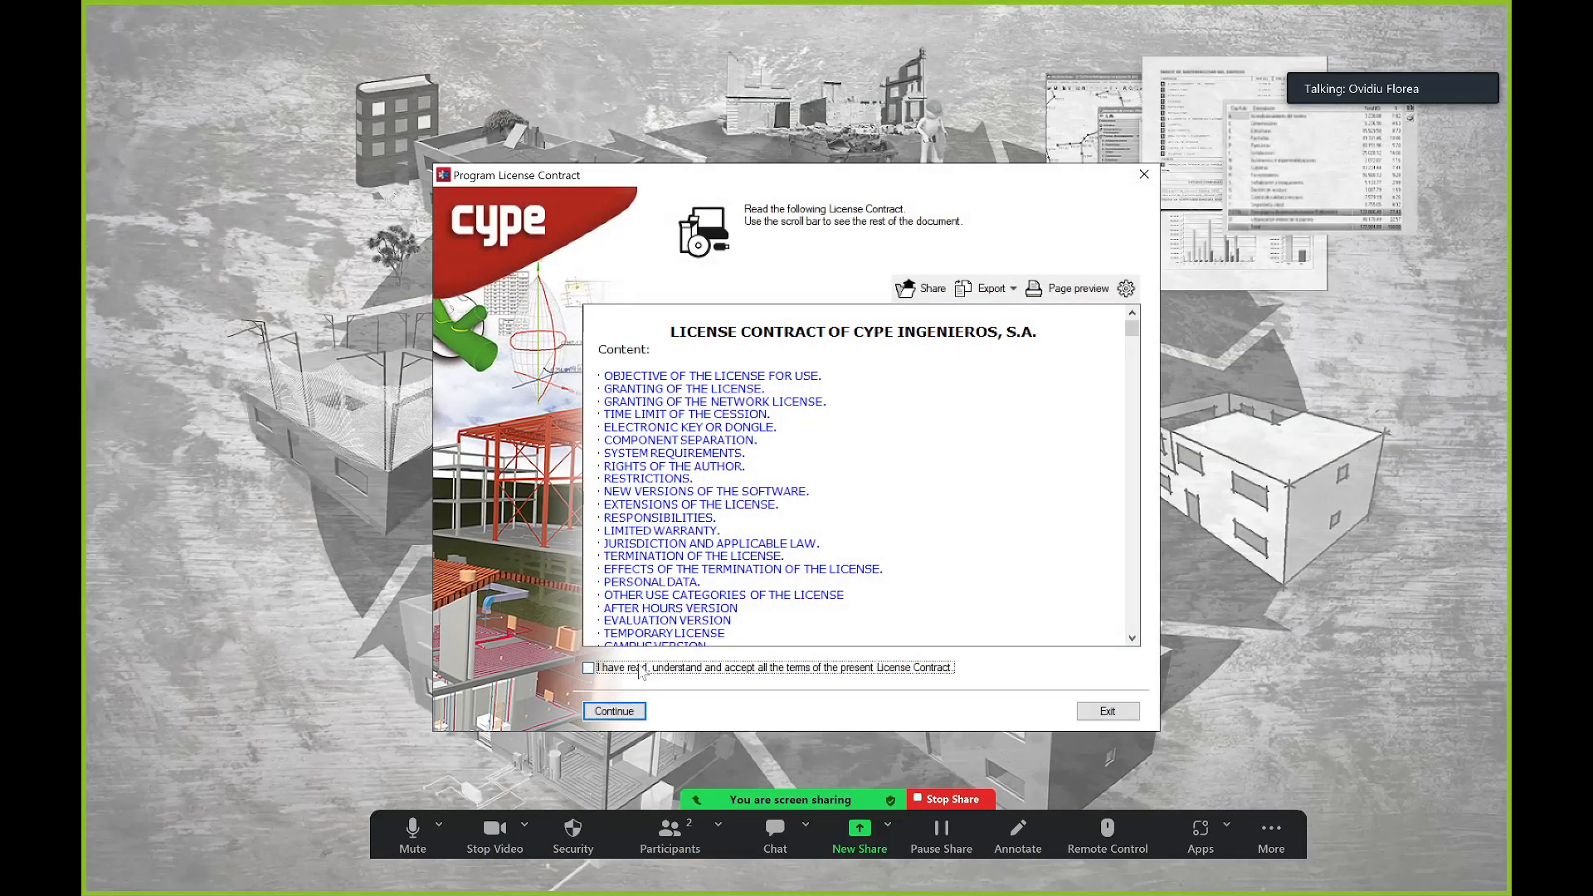
click(635, 710)
click(647, 668)
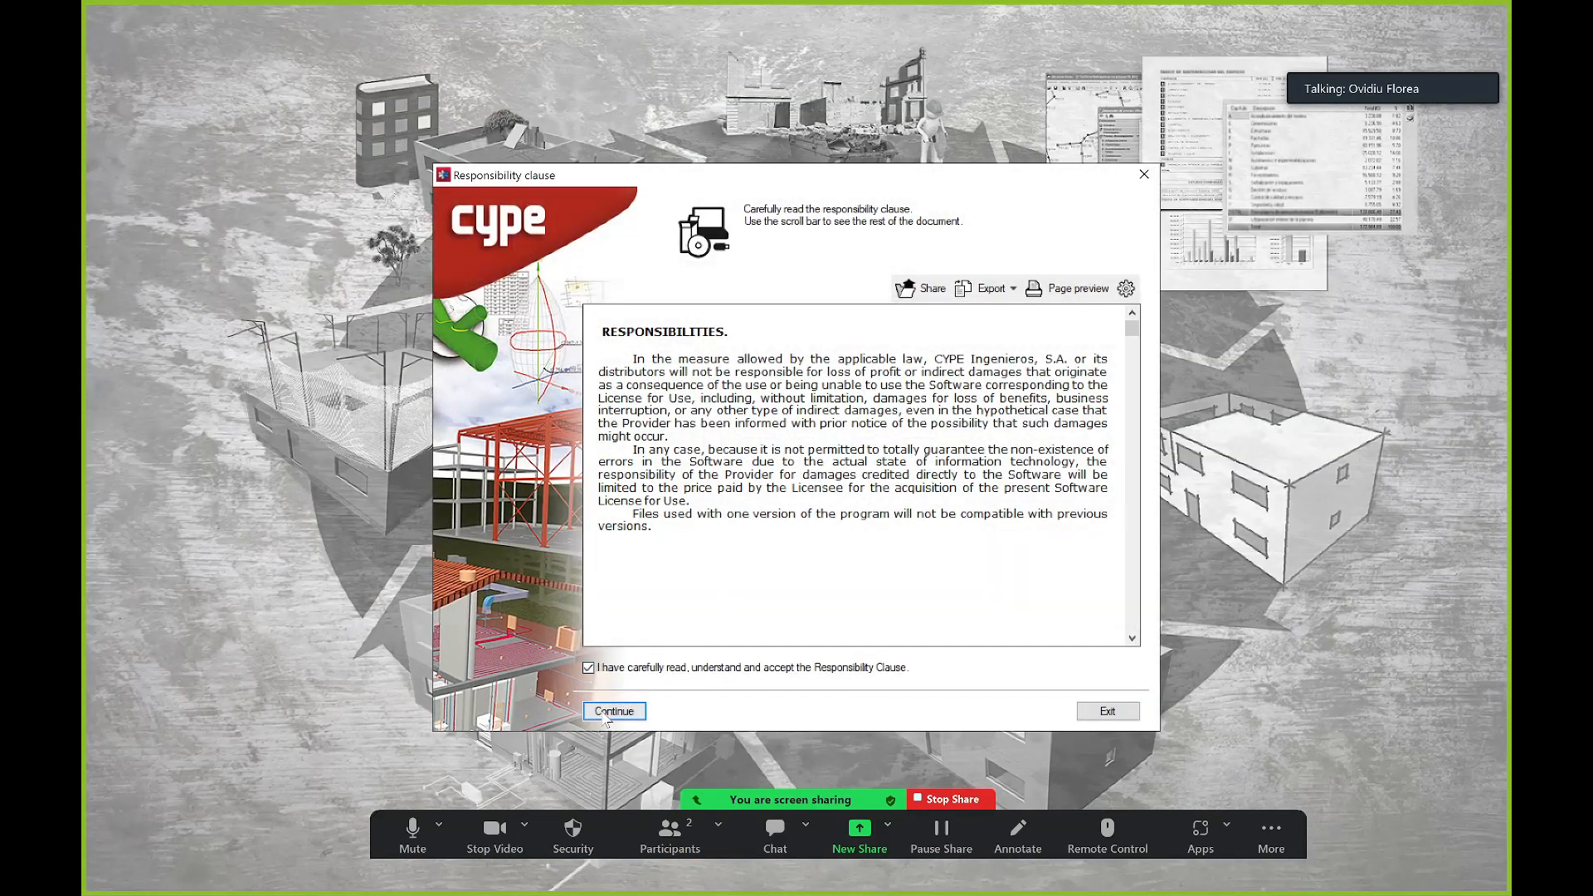
click(614, 711)
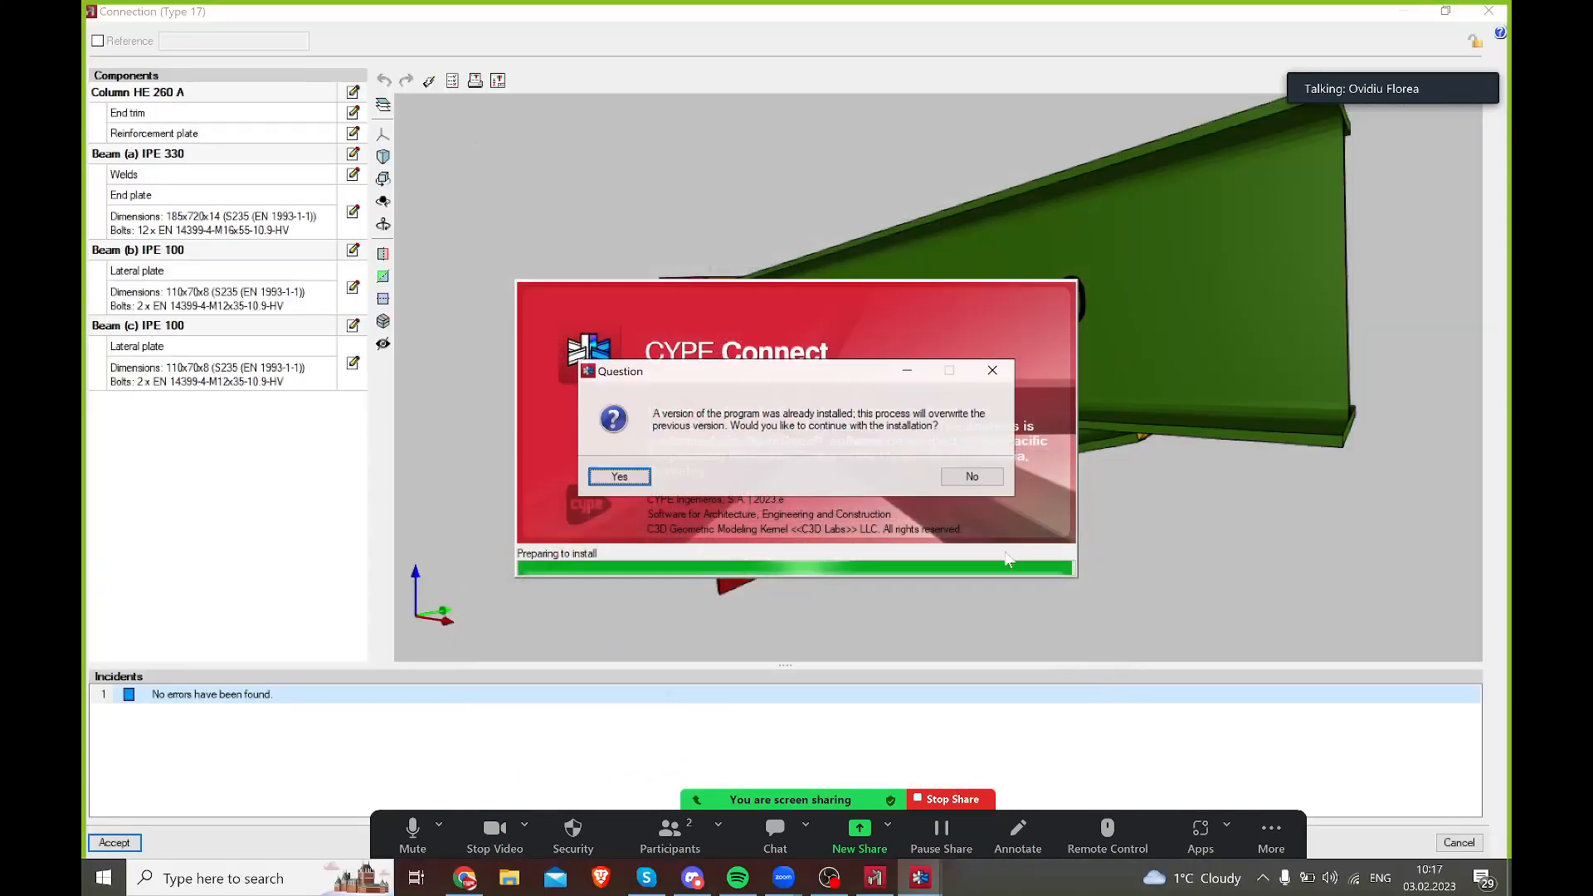
click(1091, 745)
click(624, 475)
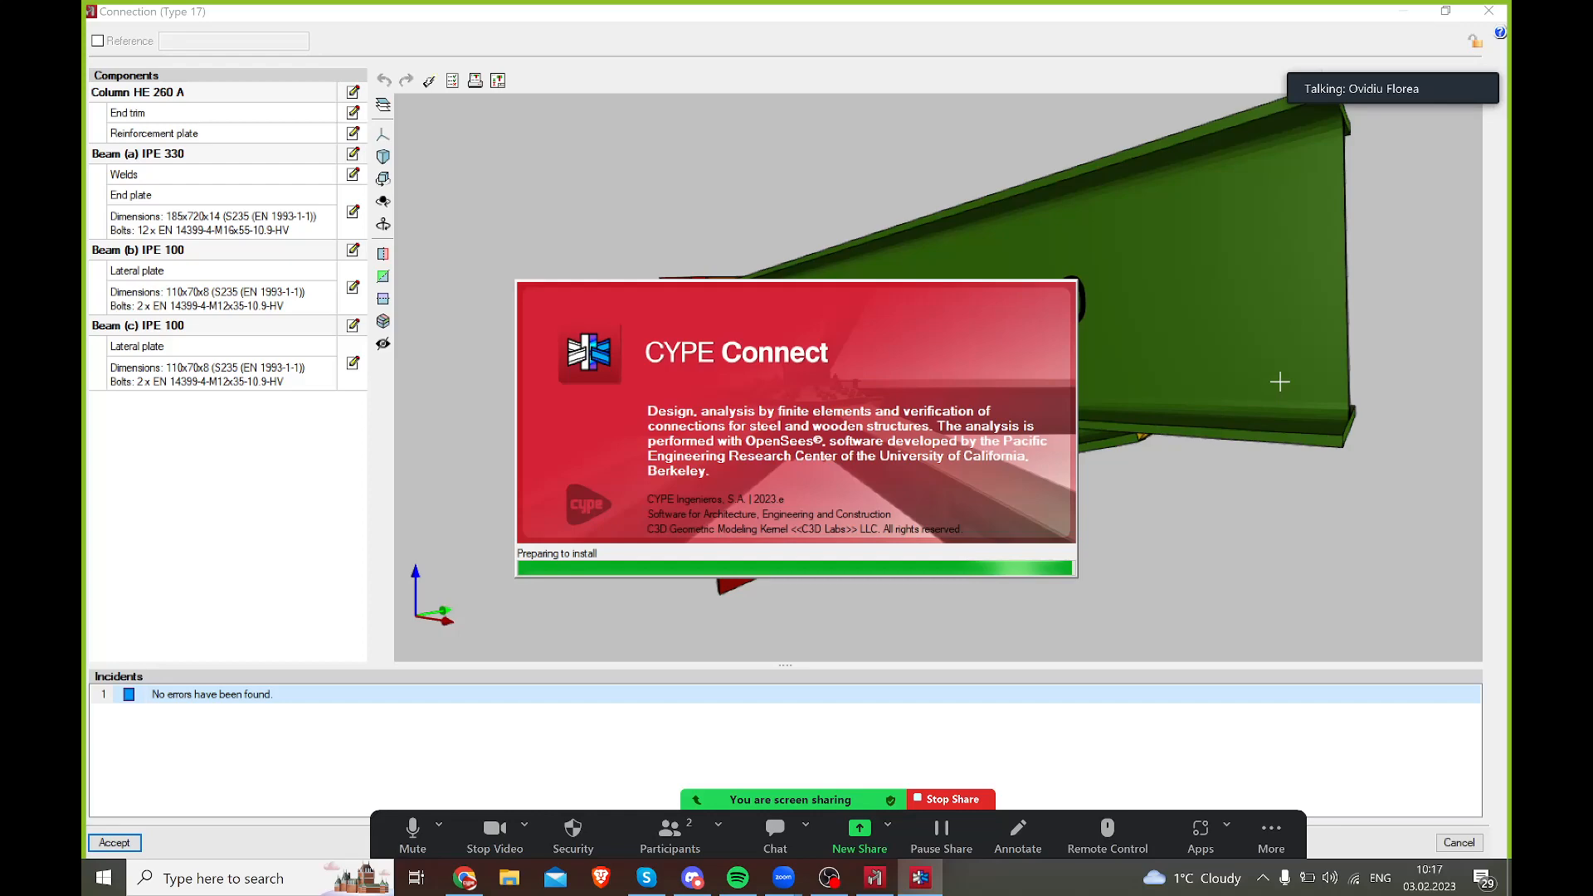
- Close the connection editor in CYPE 3D, switch the visible loadcase, and examine its loads on the columns and rafters
click(1489, 11)
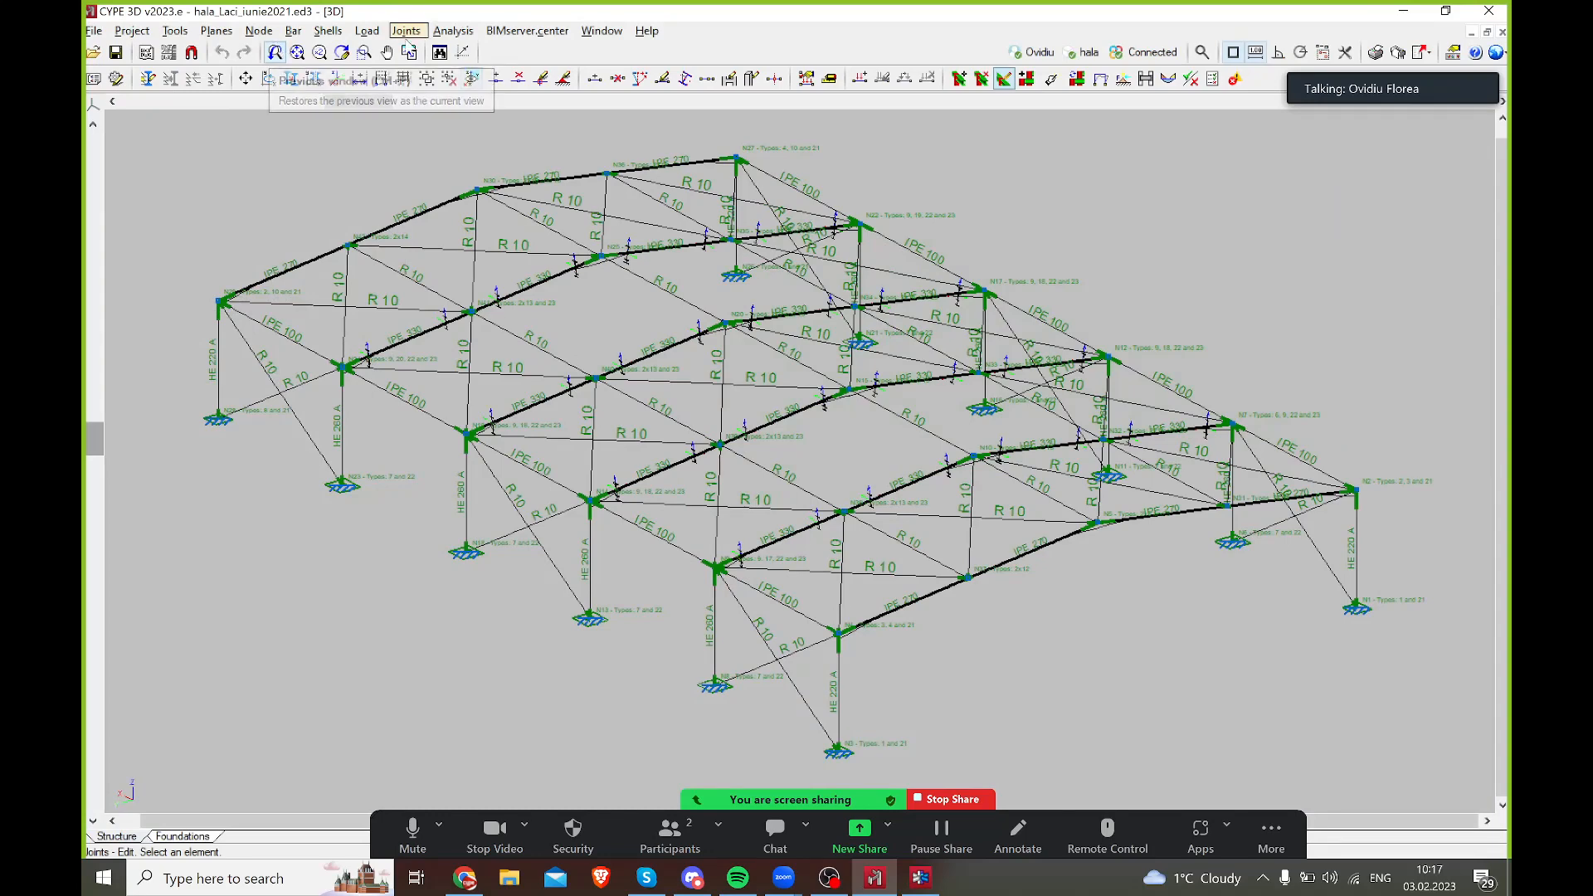
click(367, 30)
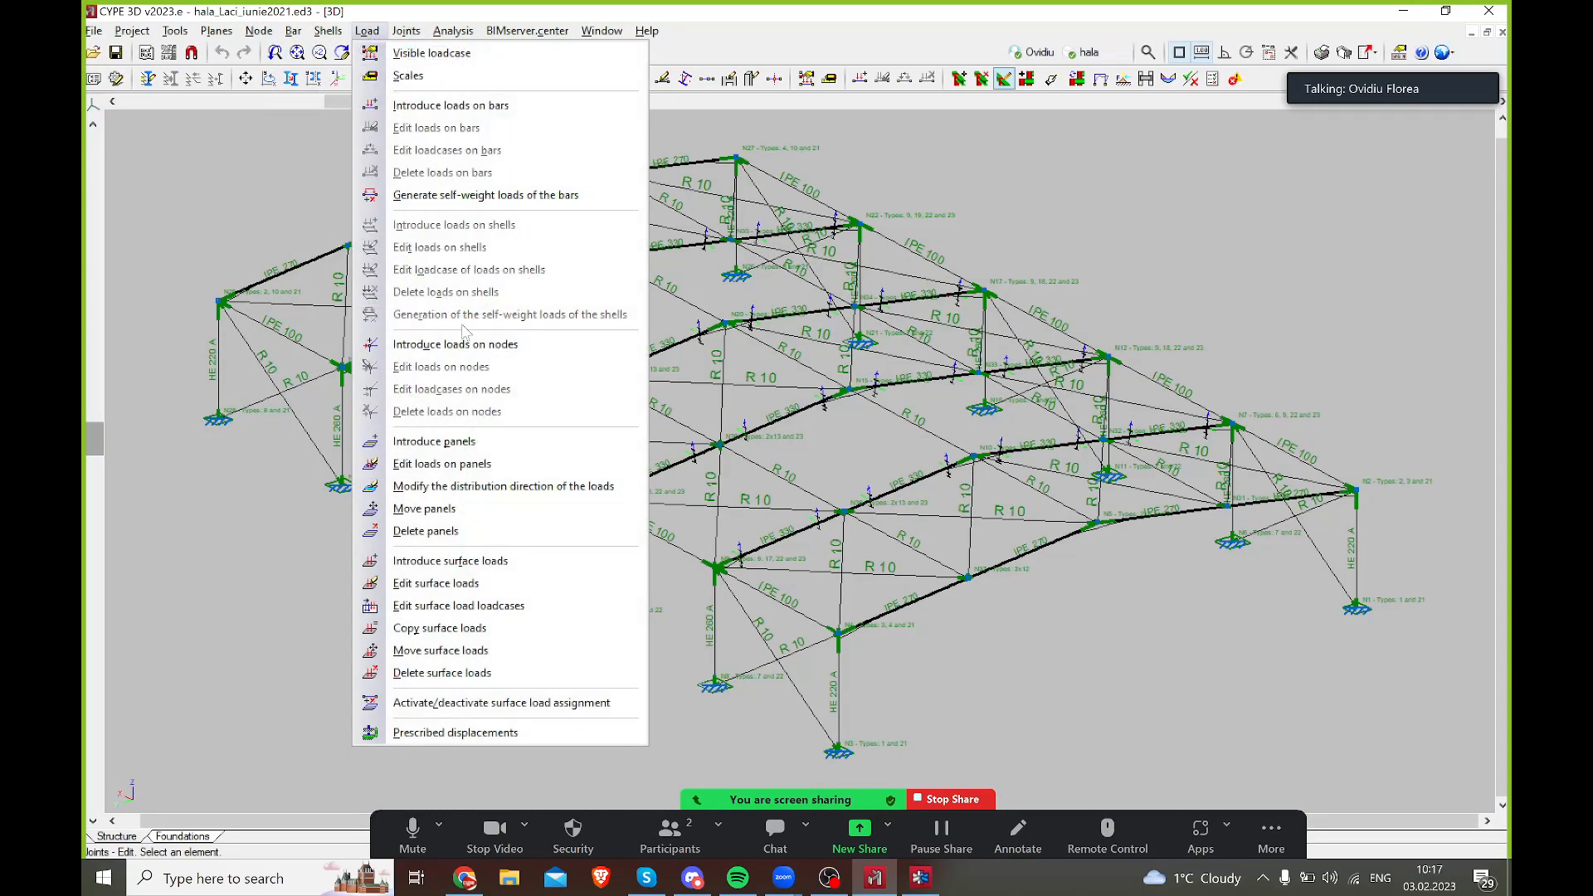
click(432, 55)
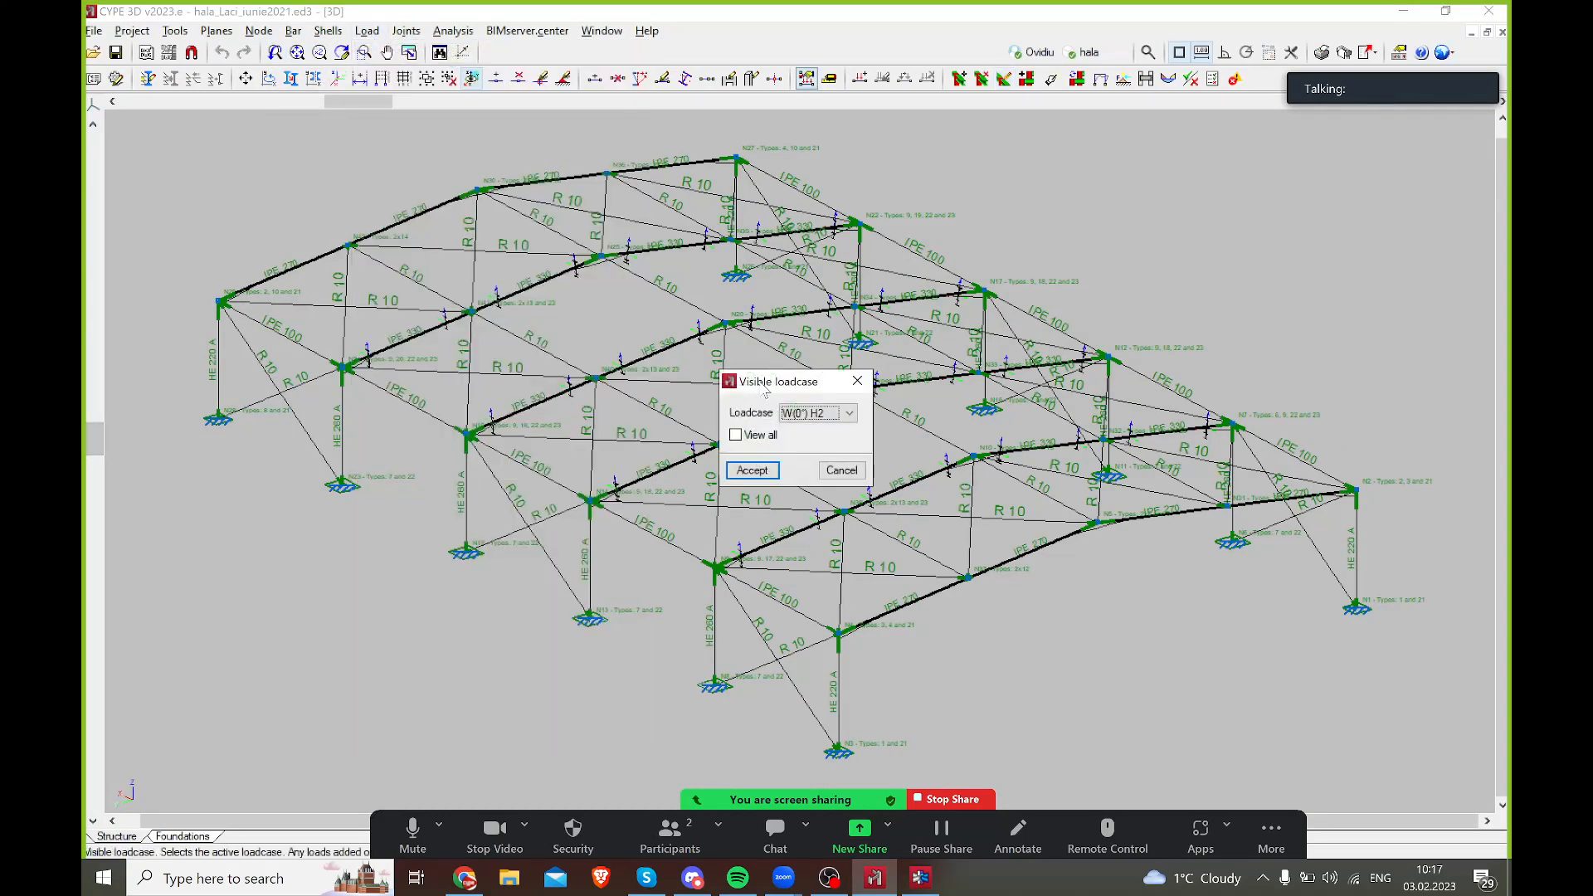
click(829, 413)
click(819, 454)
click(752, 470)
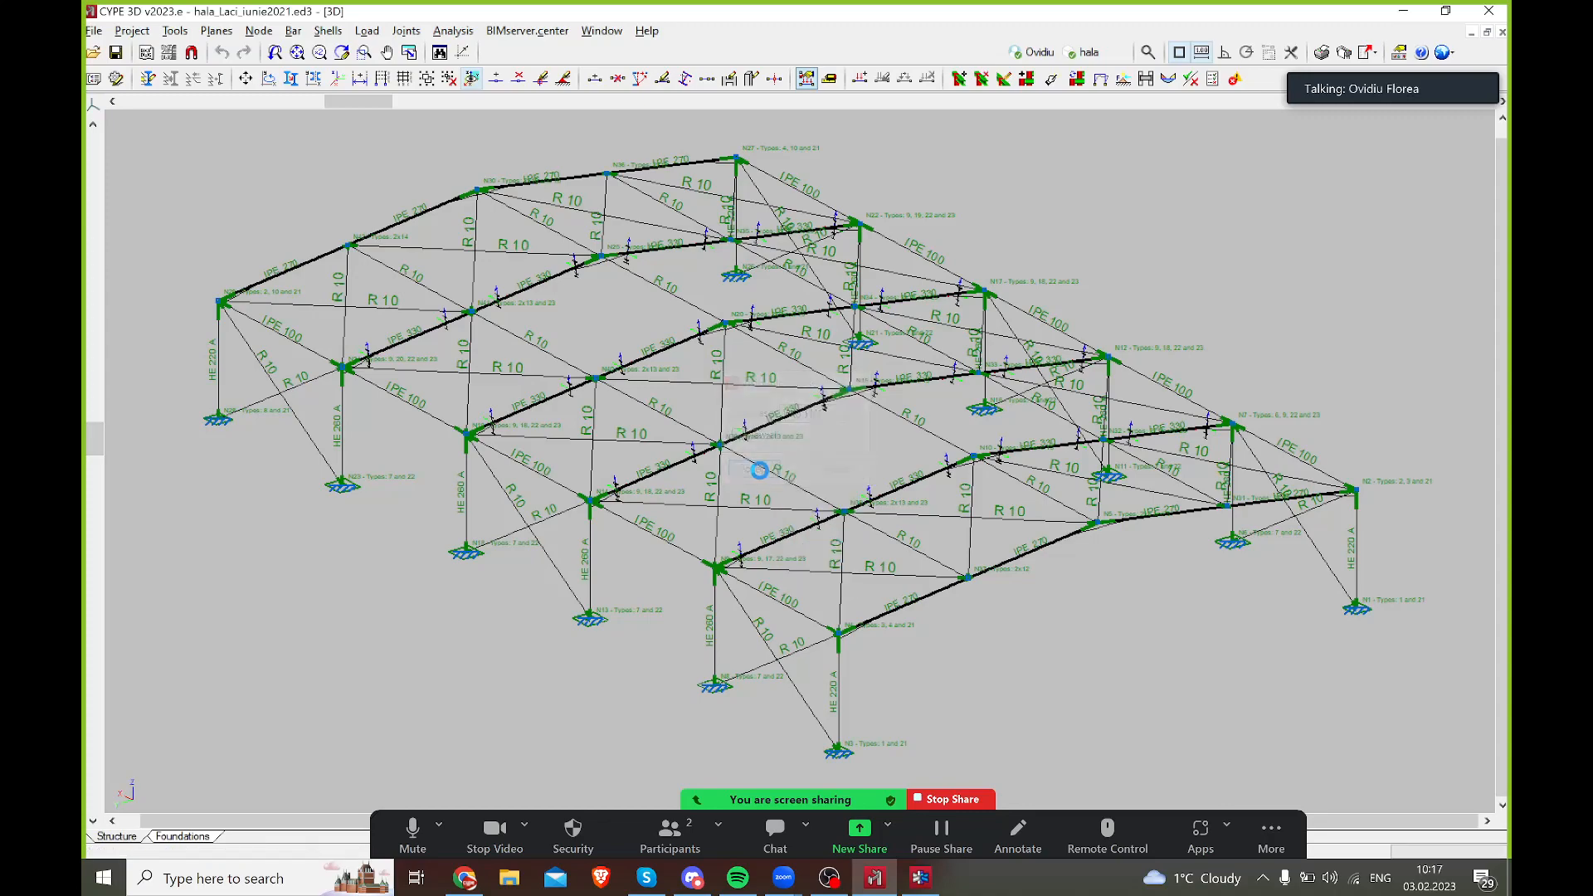
scroll(889, 724, up, 10)
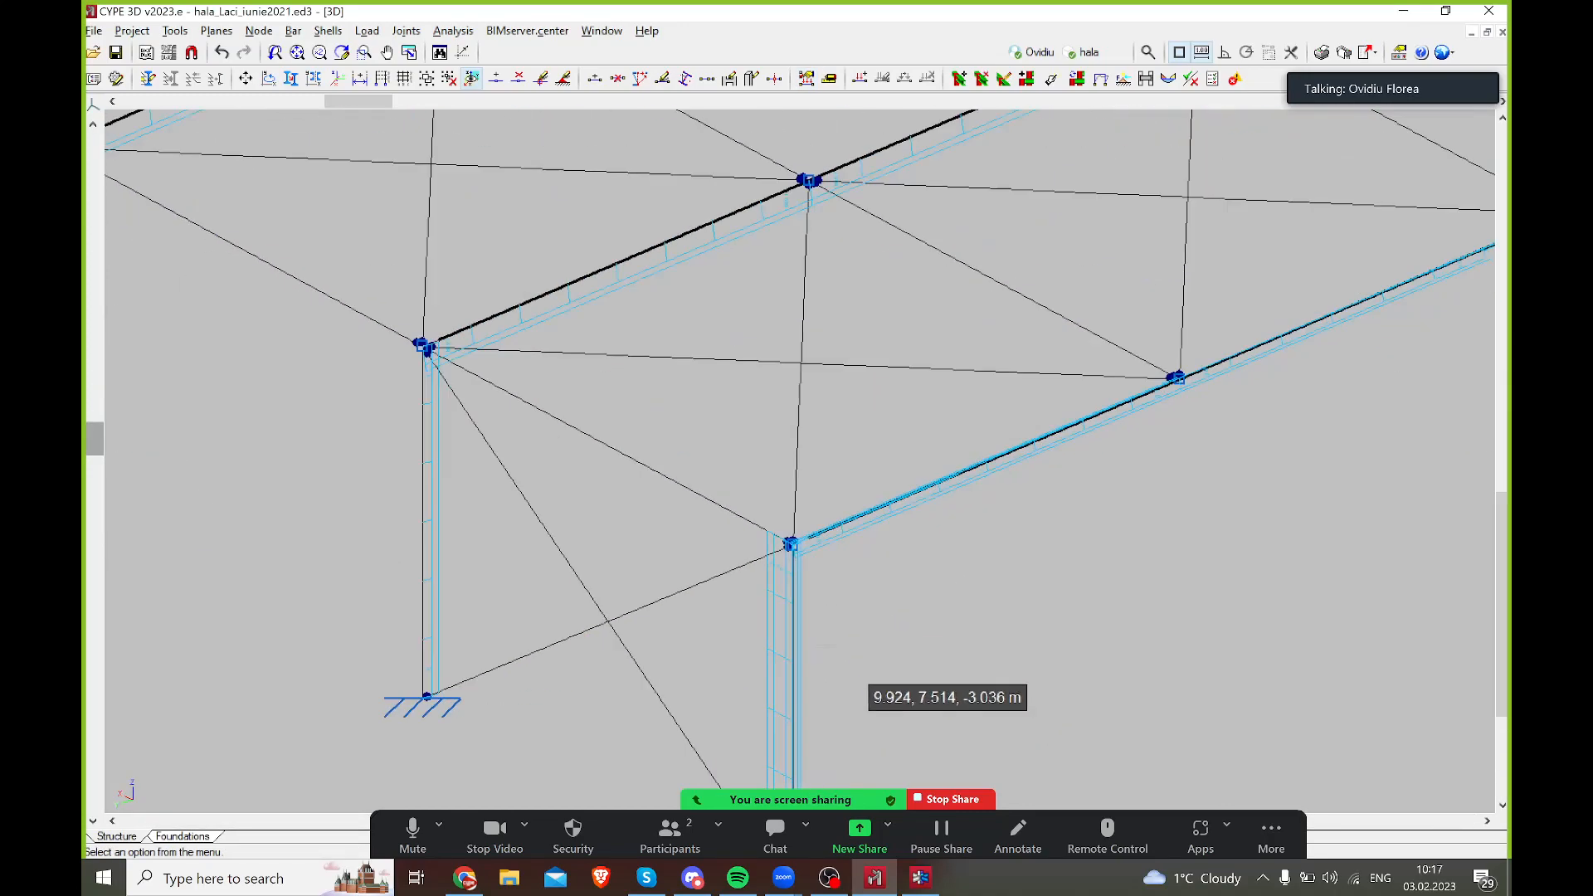
scroll(834, 482, down, 10)
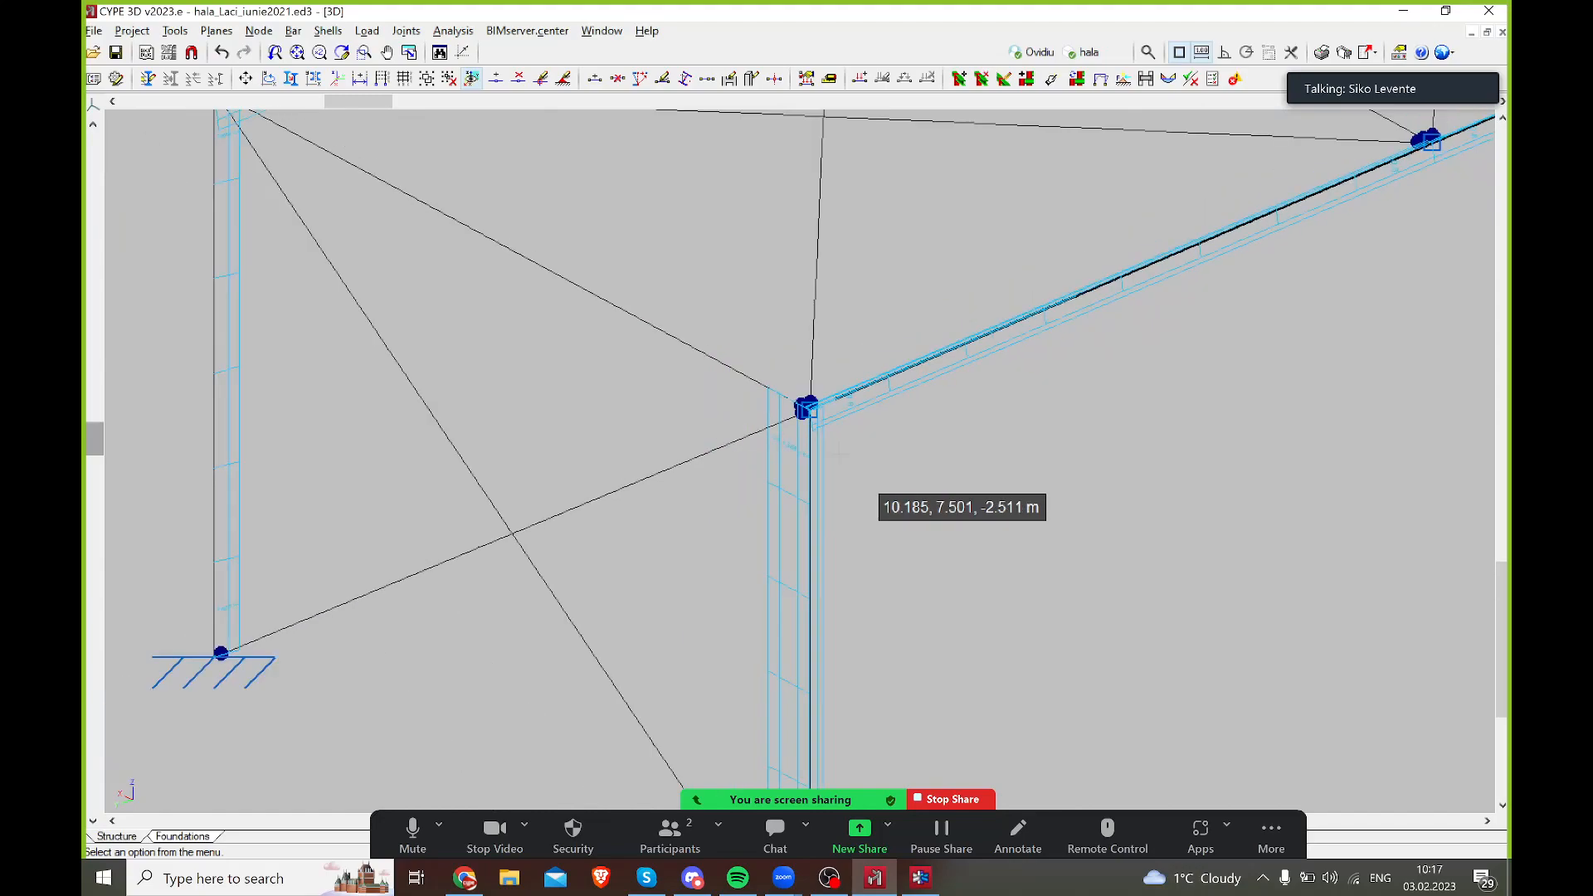
scroll(763, 558, down, 10)
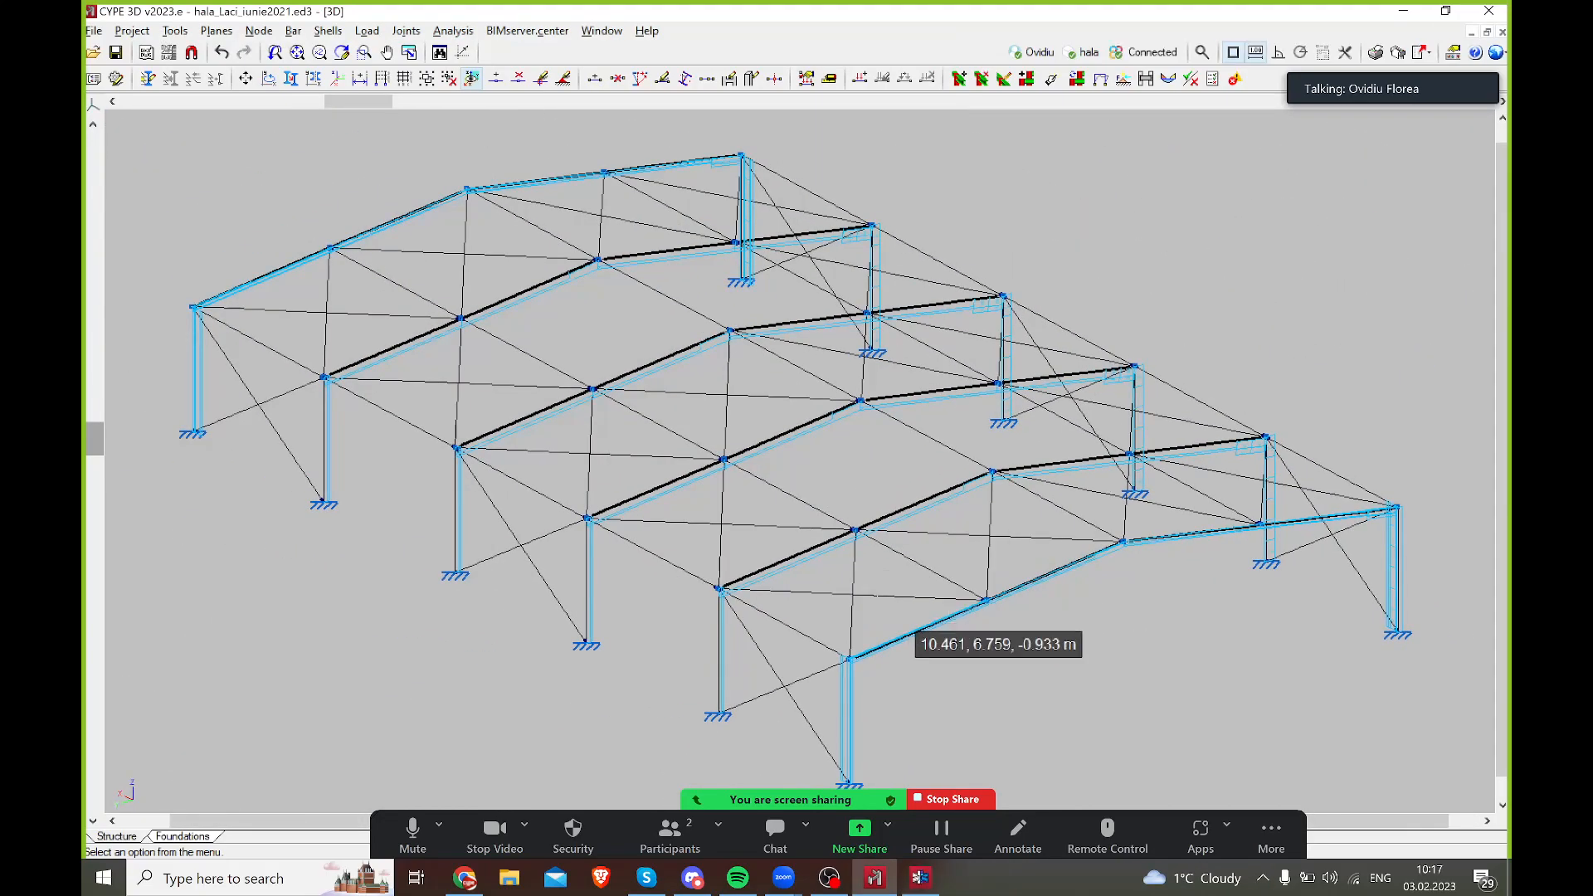
middle_drag(894, 561, 898, 533)
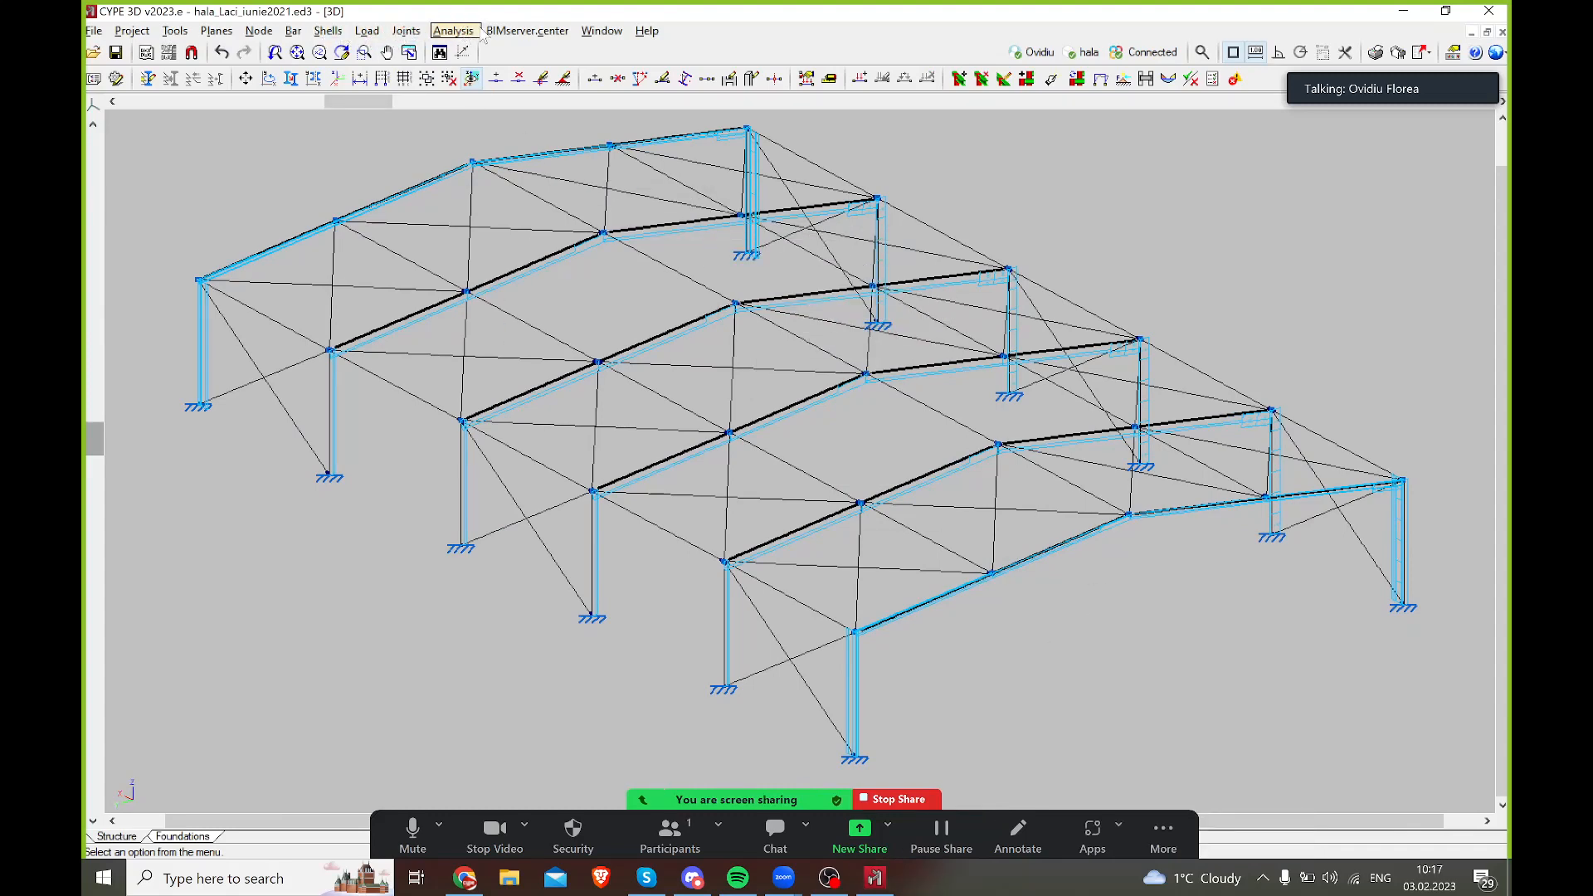
- Check the elements with the default buckling parameters and inspect the demand/capacity ratios of the IPE 330 rafters
click(453, 31)
click(567, 298)
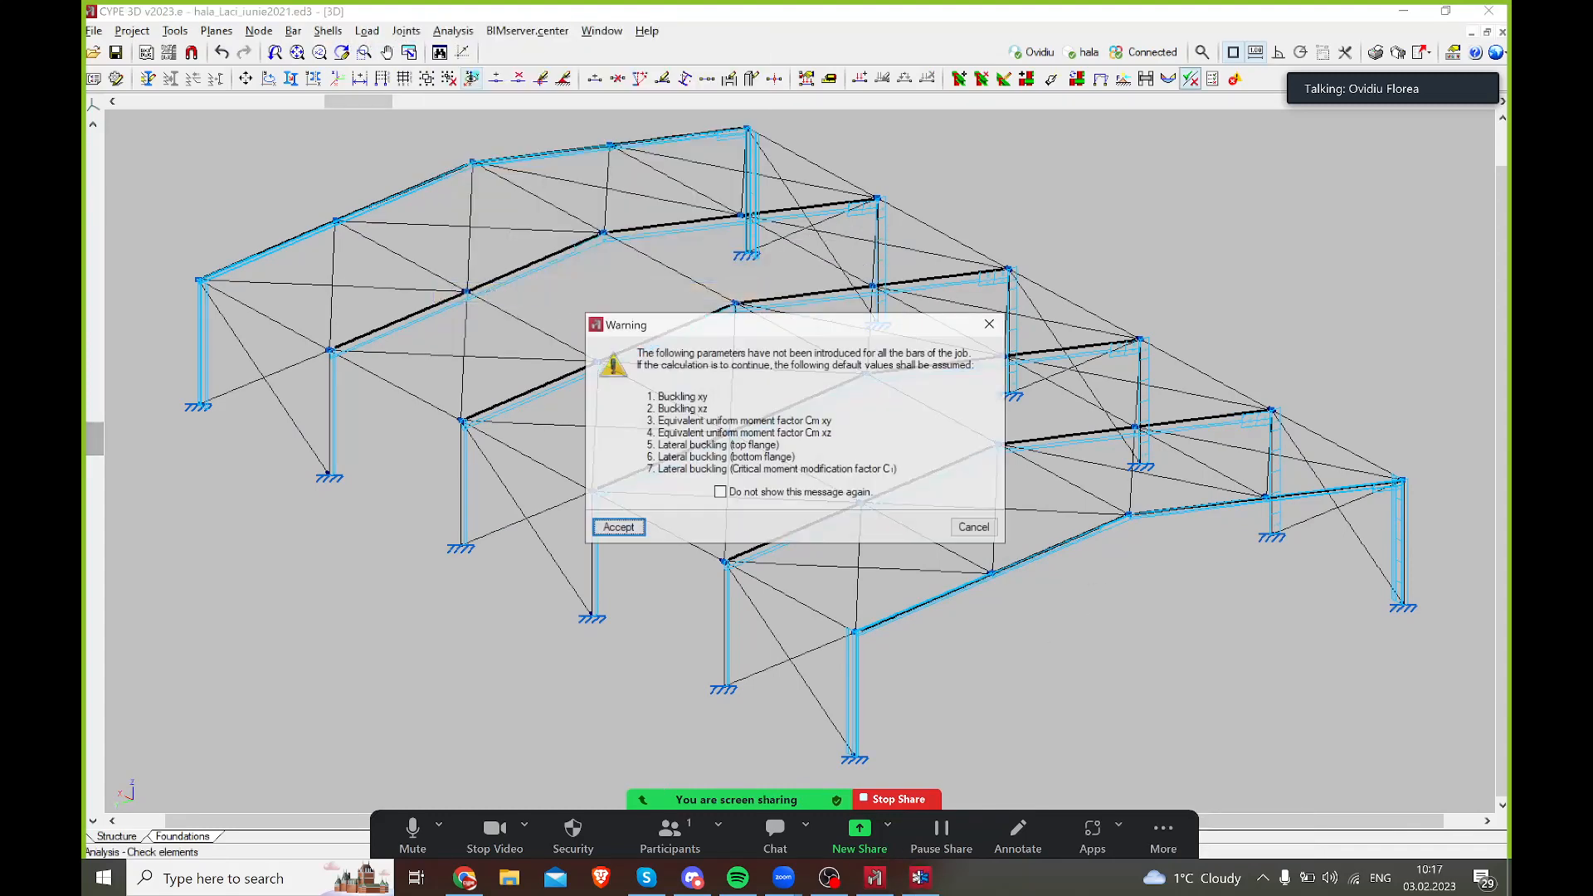
click(618, 529)
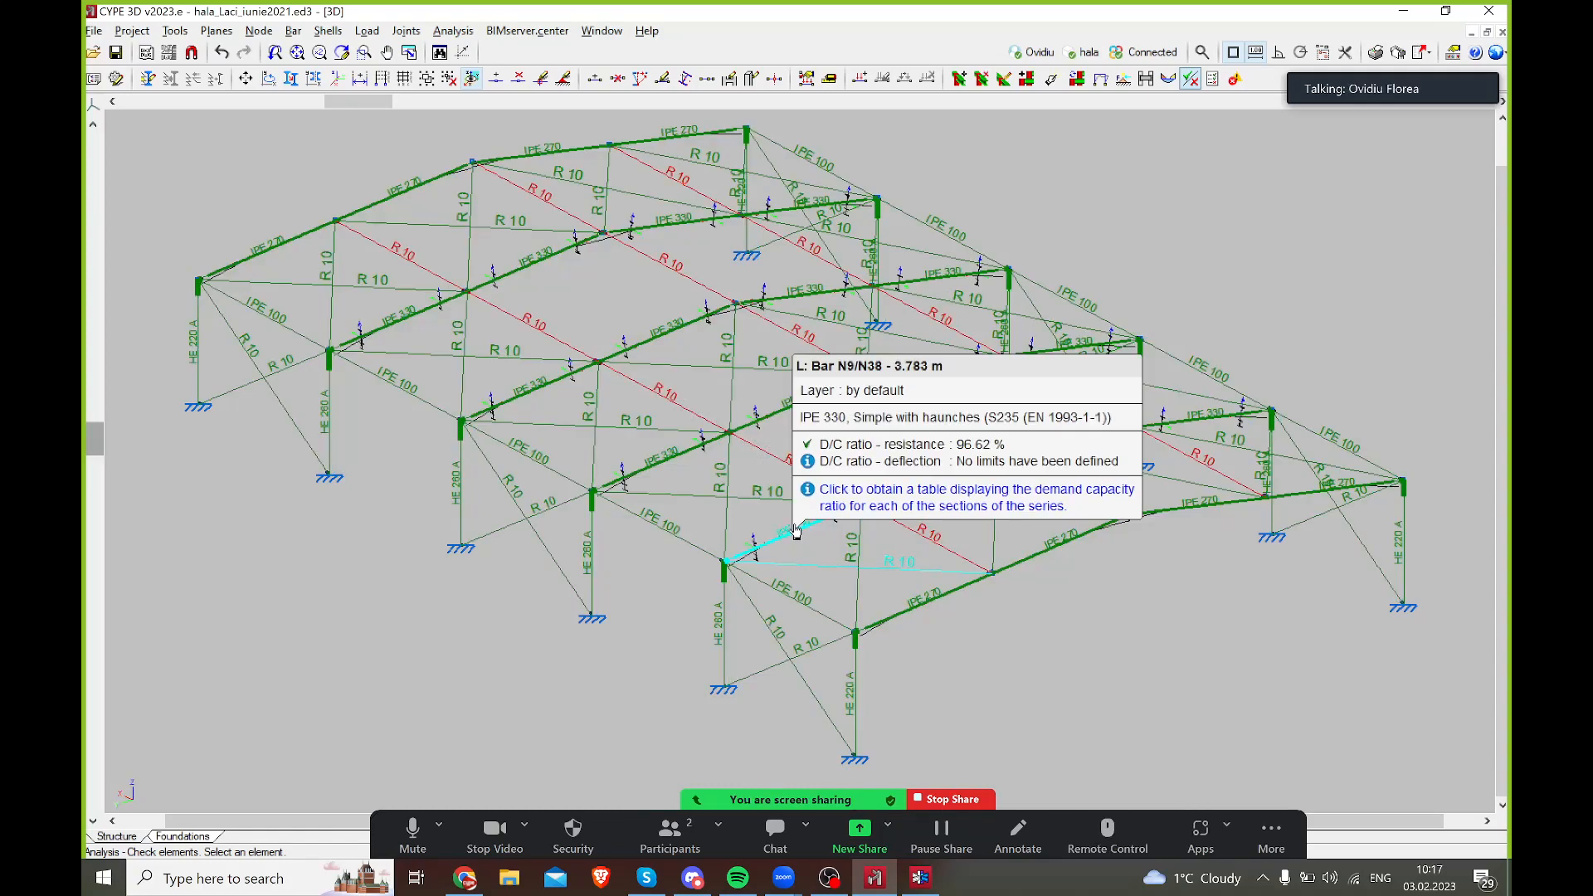
mouse_move(672, 474)
mouse_move(547, 395)
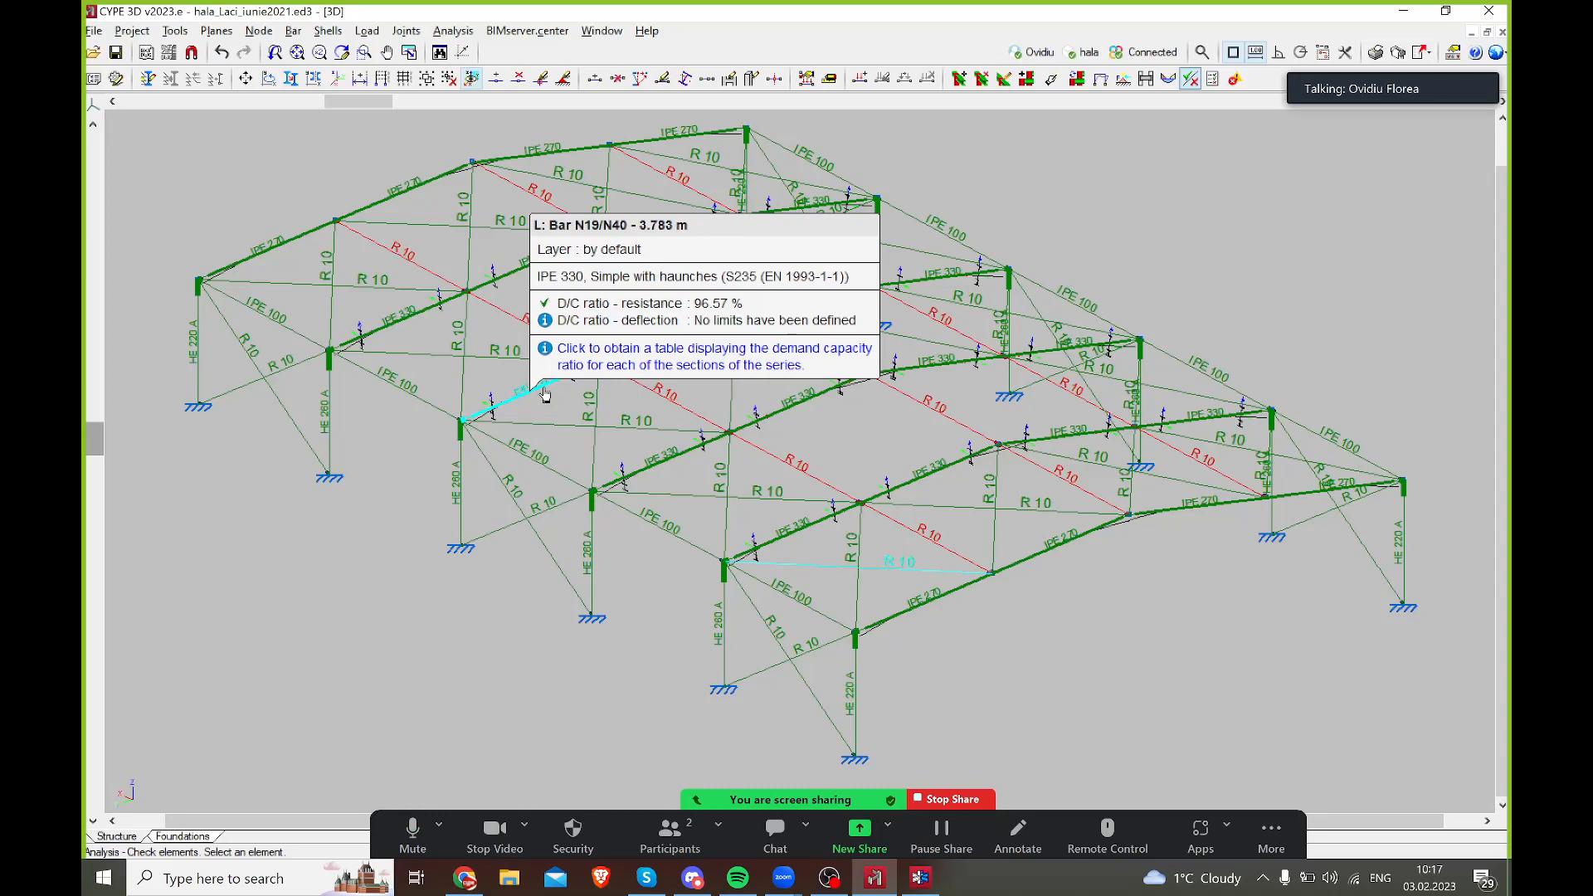
- Open the code check table of an IPE 330 rafter, compare the resistance ratios of the IPE sections, and close it without changing the section
click(545, 395)
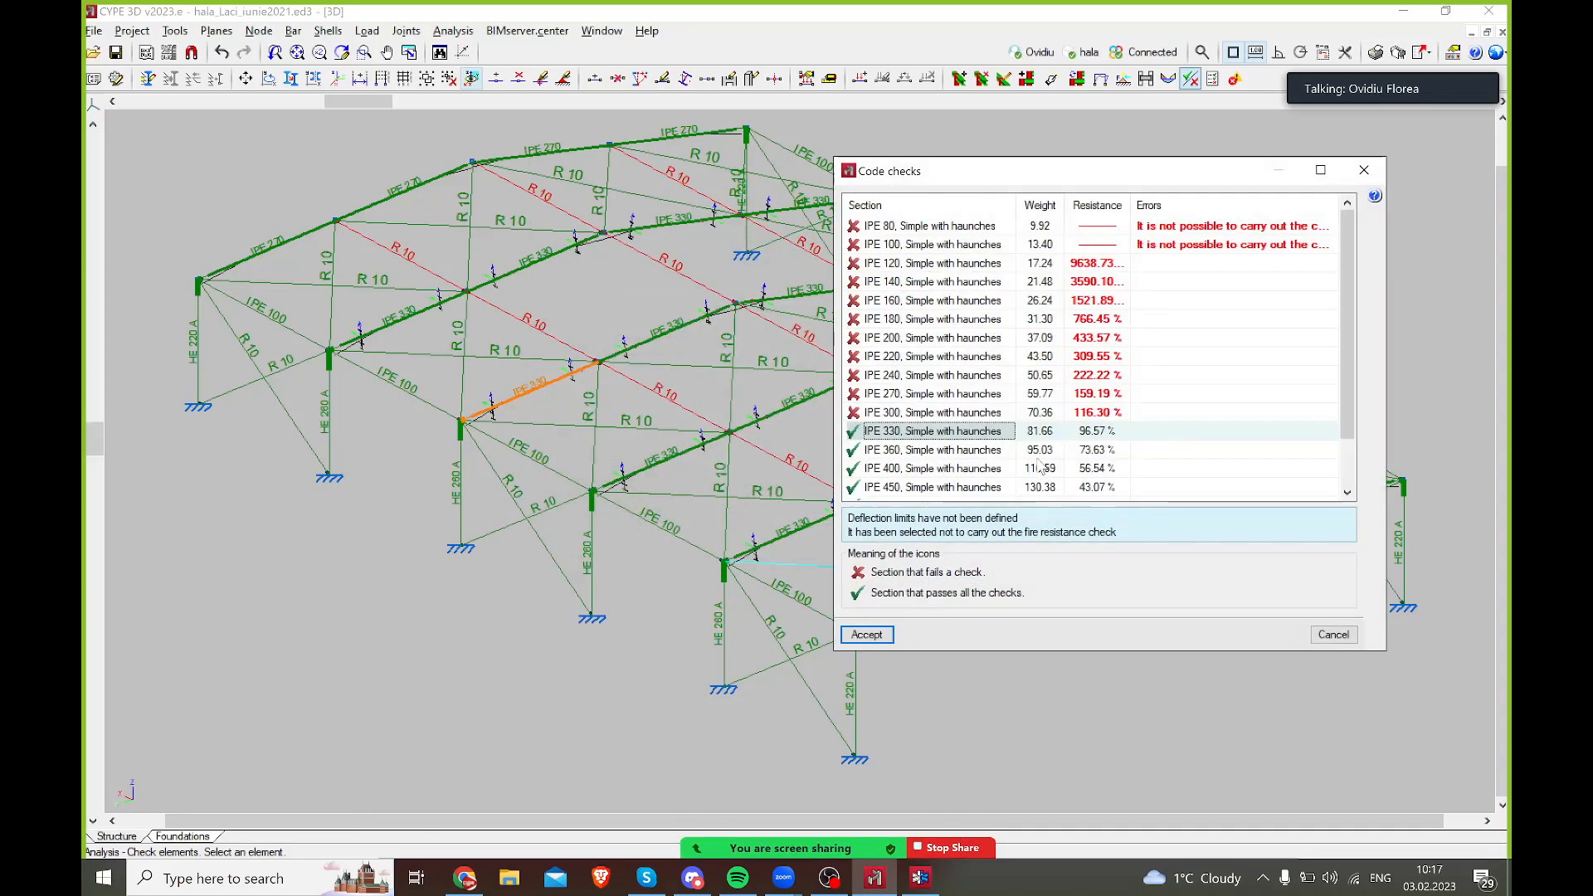
scroll(1039, 466, down, 1)
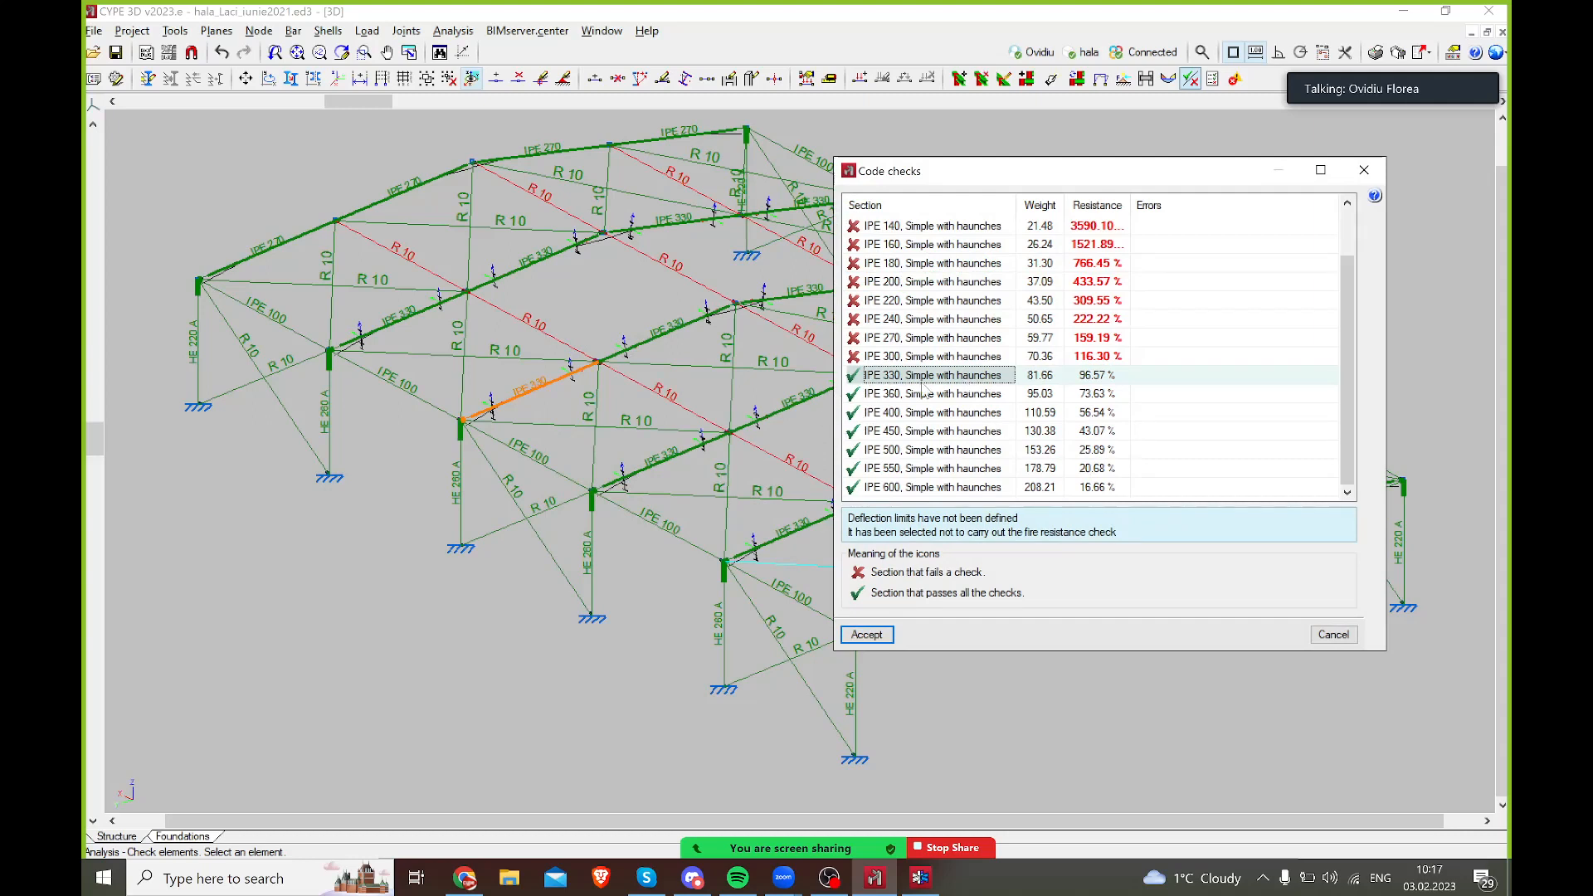
scroll(1000, 440, up, 1)
scroll(1006, 415, down, 1)
click(966, 397)
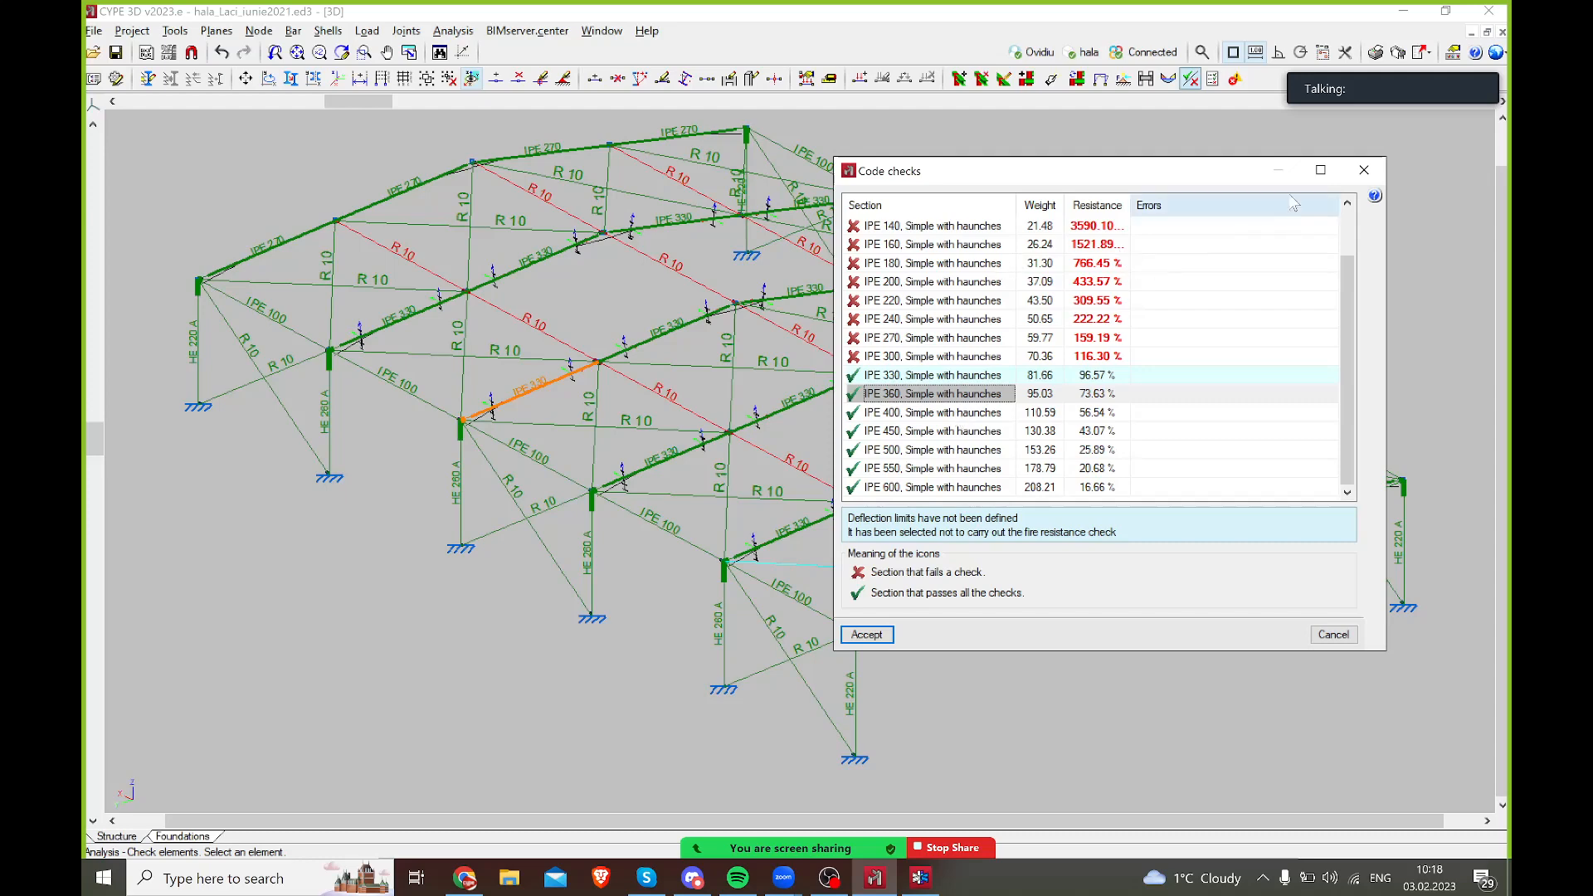
drag(1234, 181, 1246, 167)
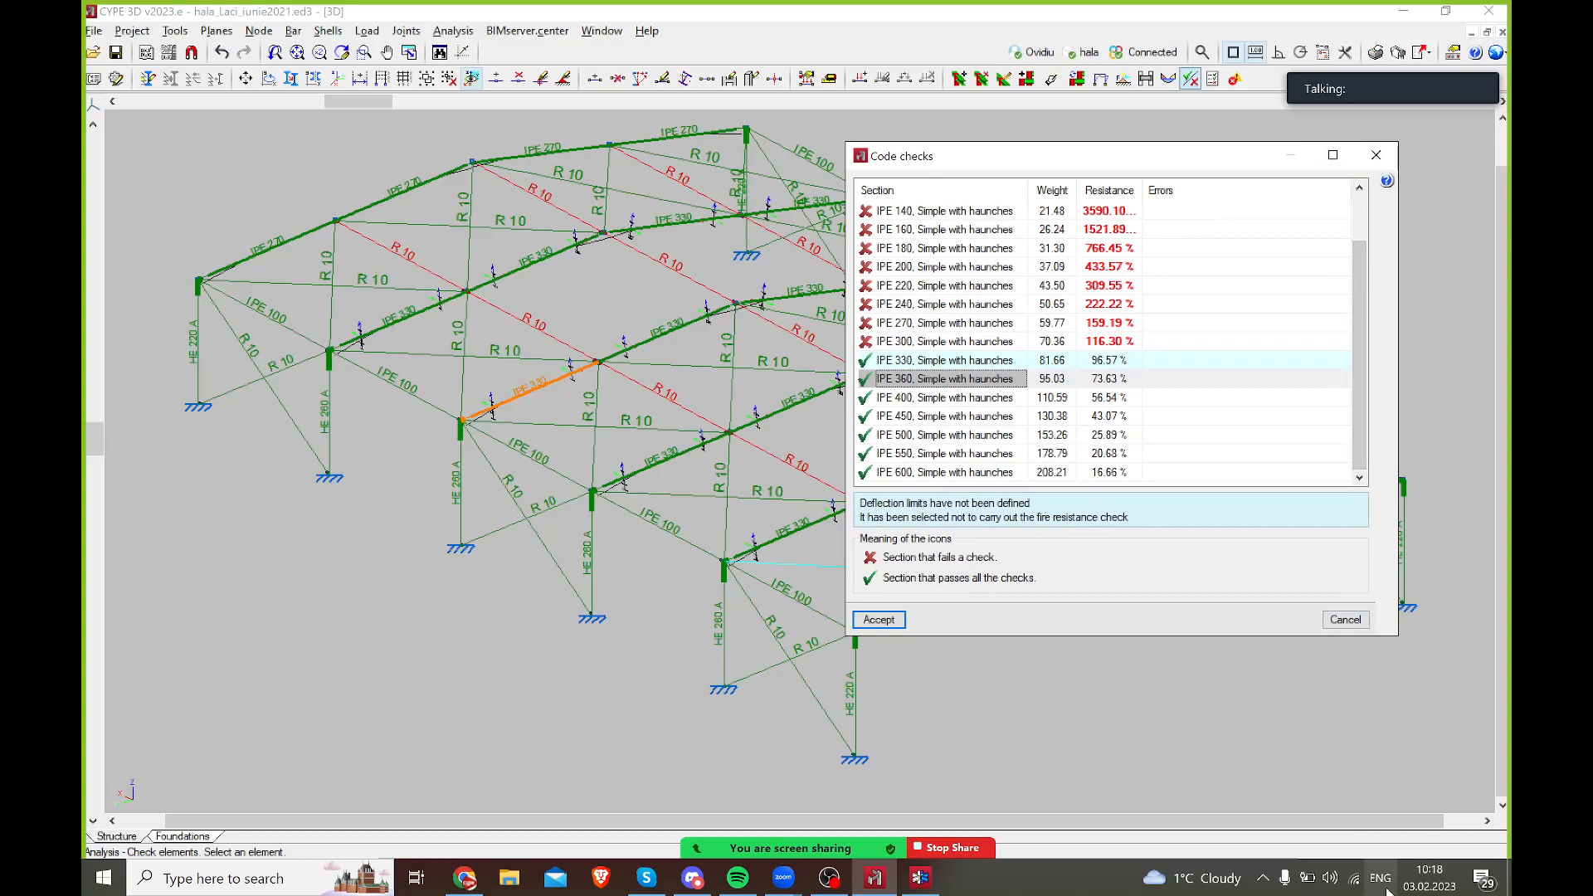
mouse_move(1355, 886)
click(979, 365)
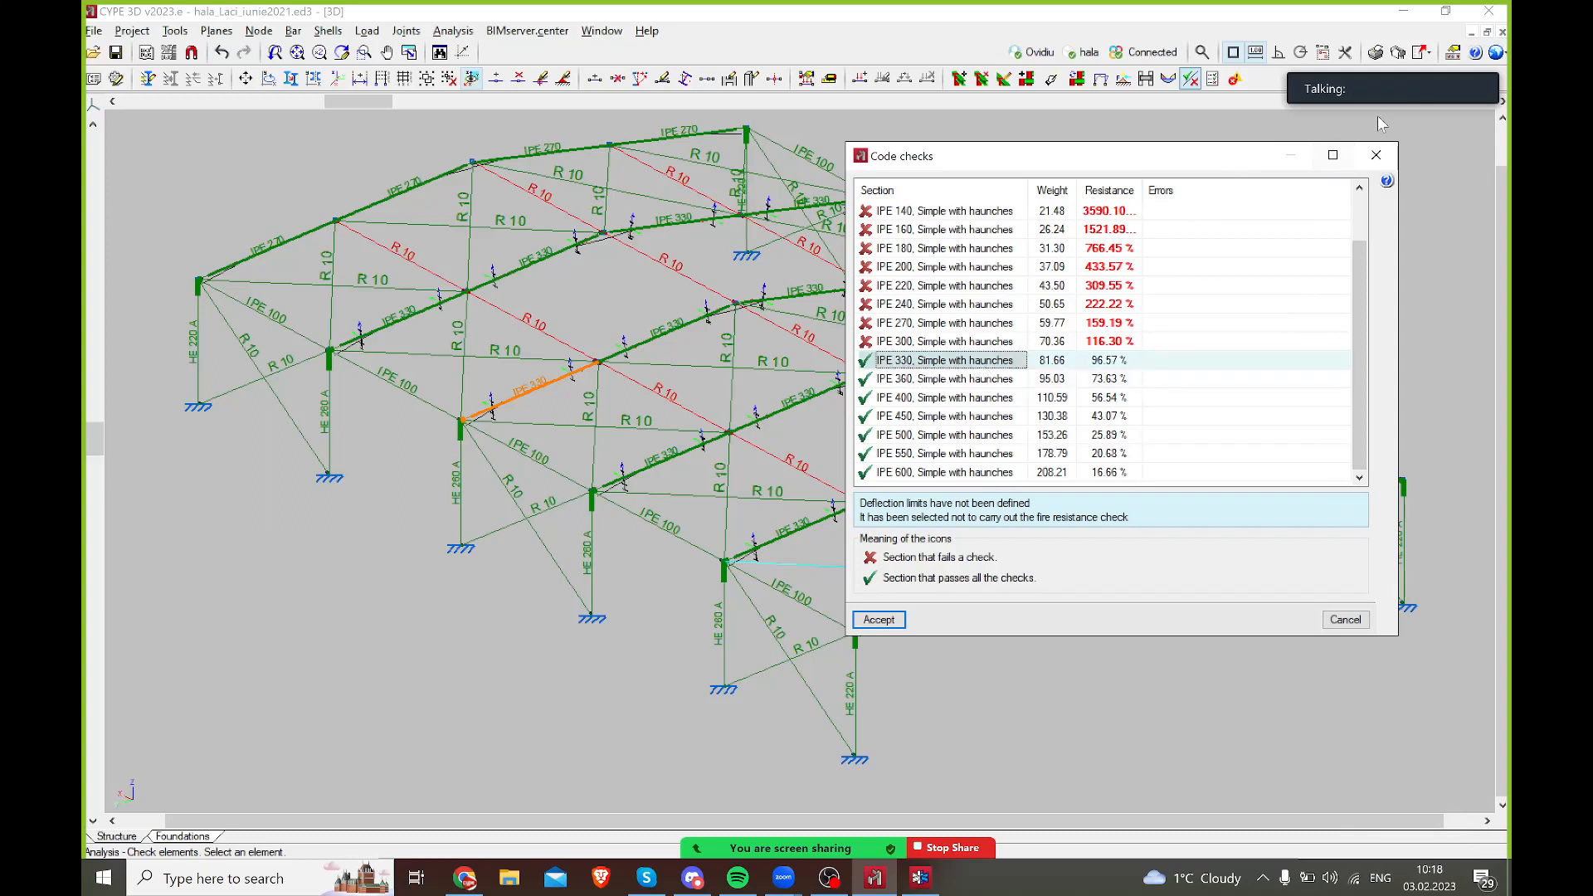
click(1377, 160)
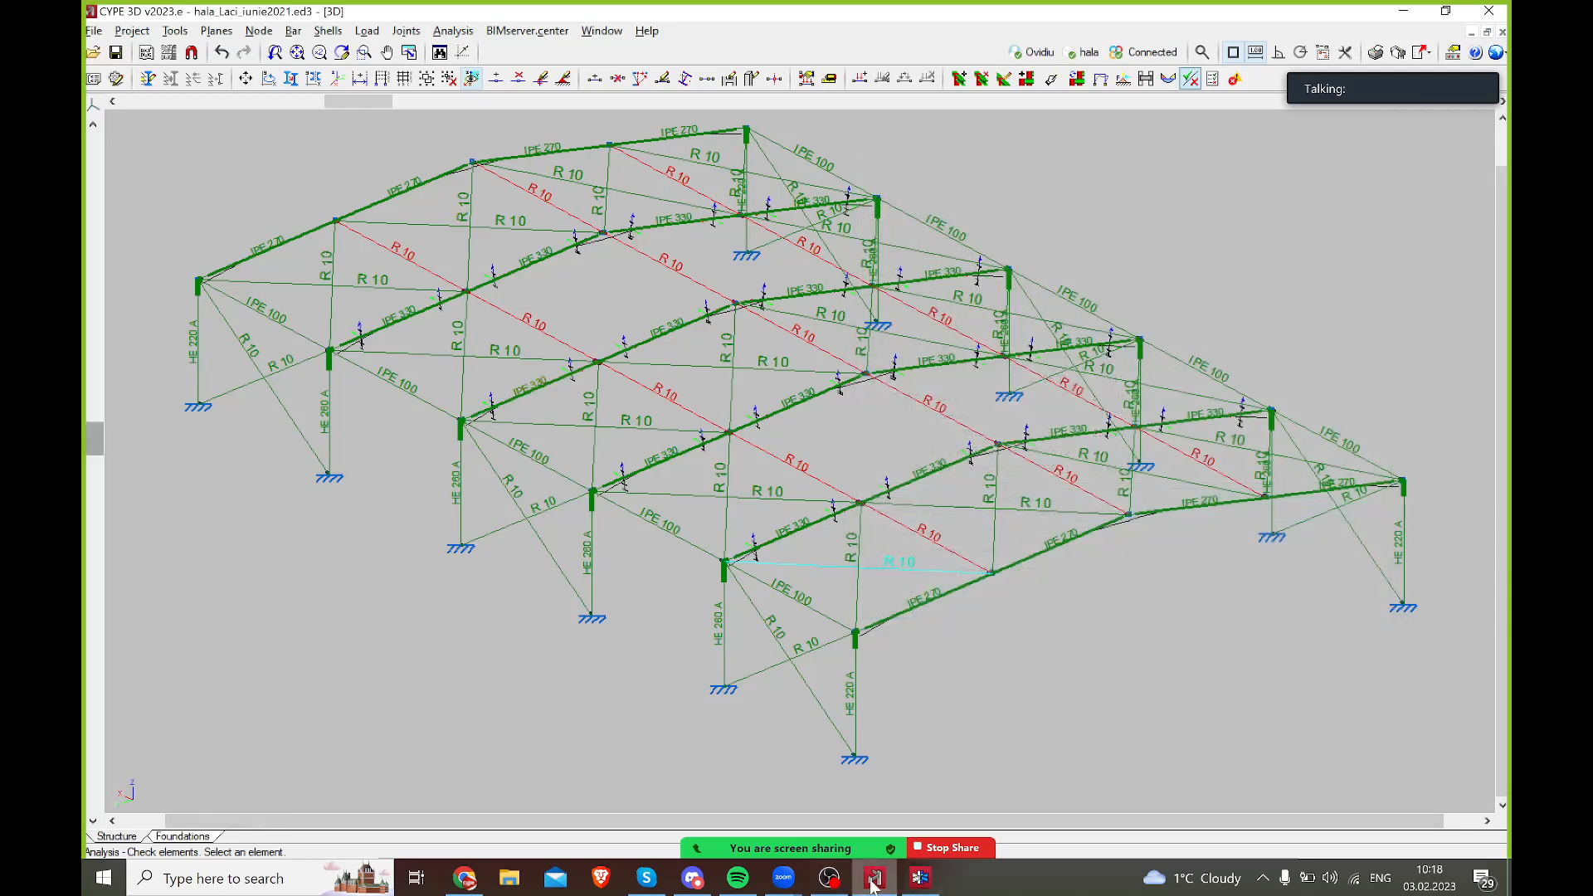
mouse_move(992, 308)
click(1352, 62)
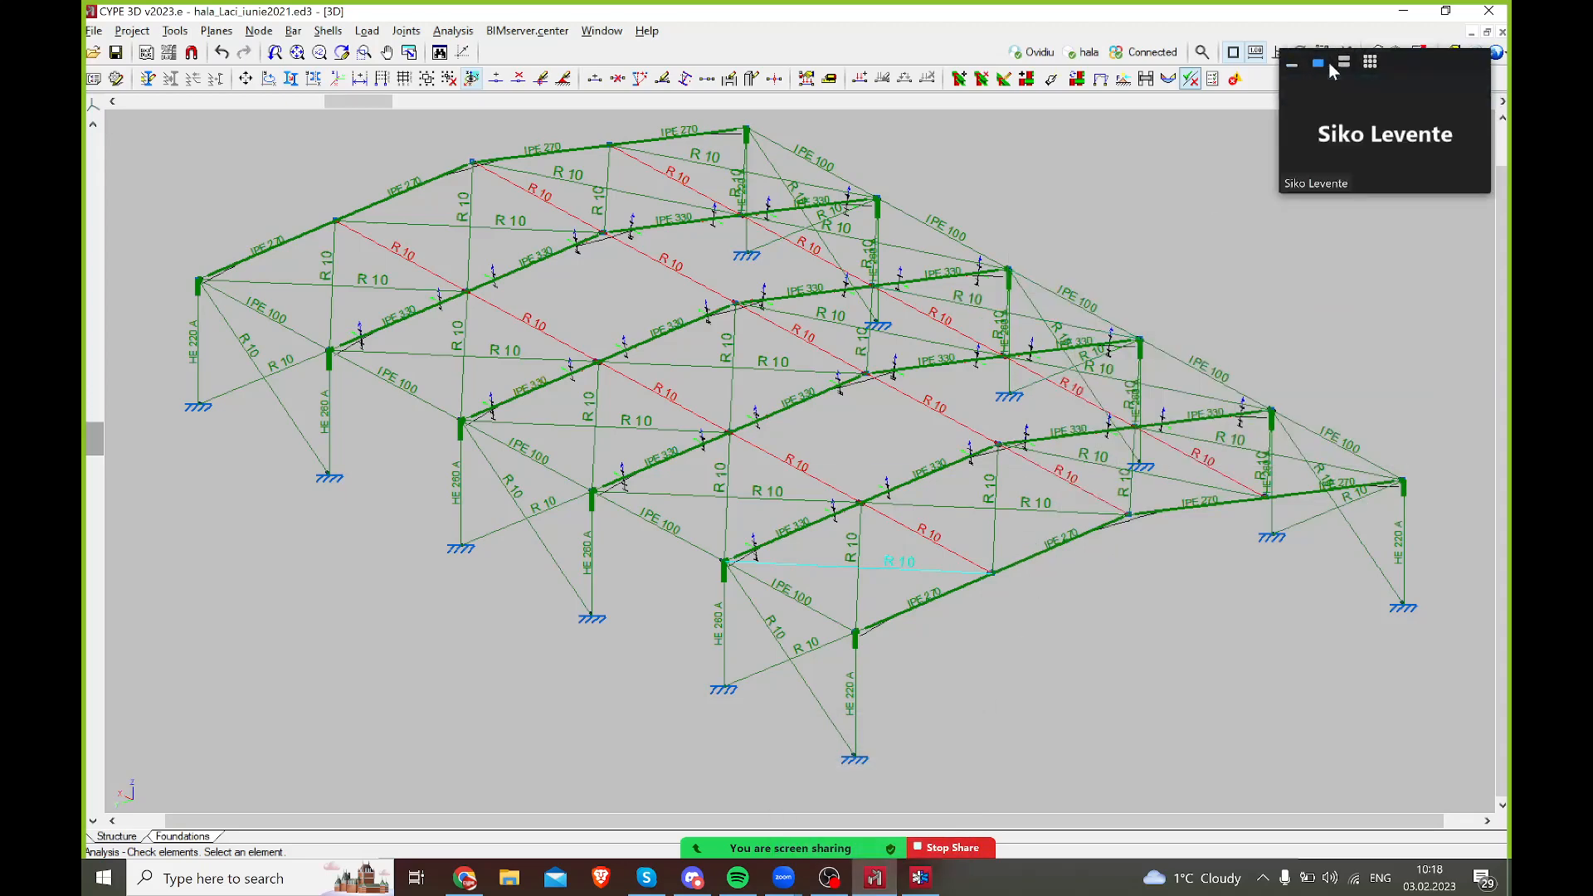
click(1294, 63)
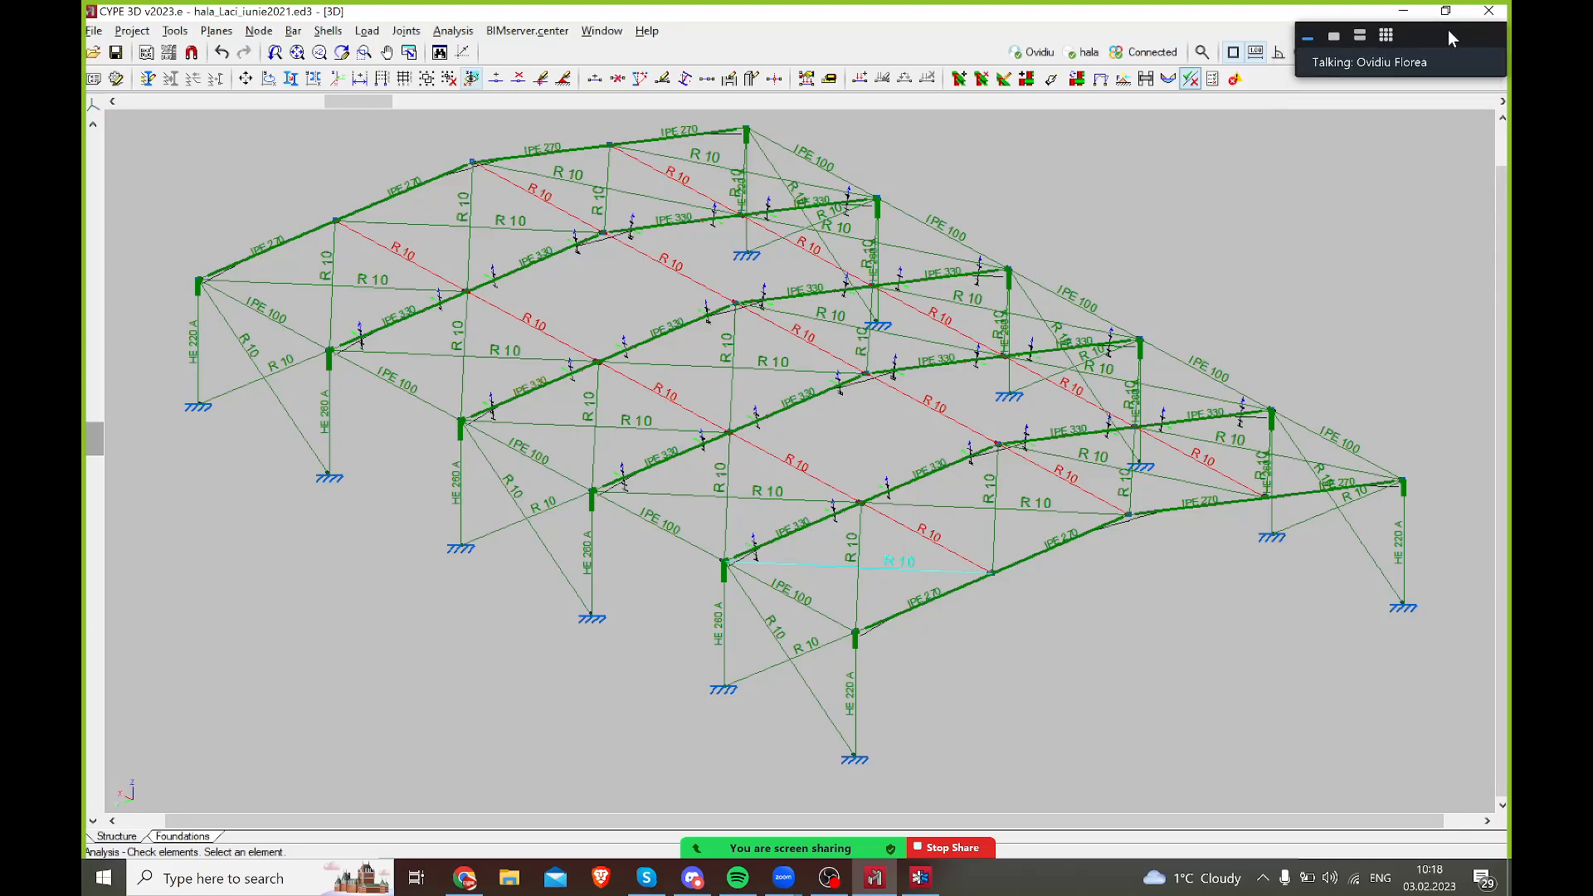
- Inspect the demand/capacity ratios of the R 10 ties, IPE 330 rafters, HE 220 A column and IPE 100 beams across the hall
mouse_move(829, 392)
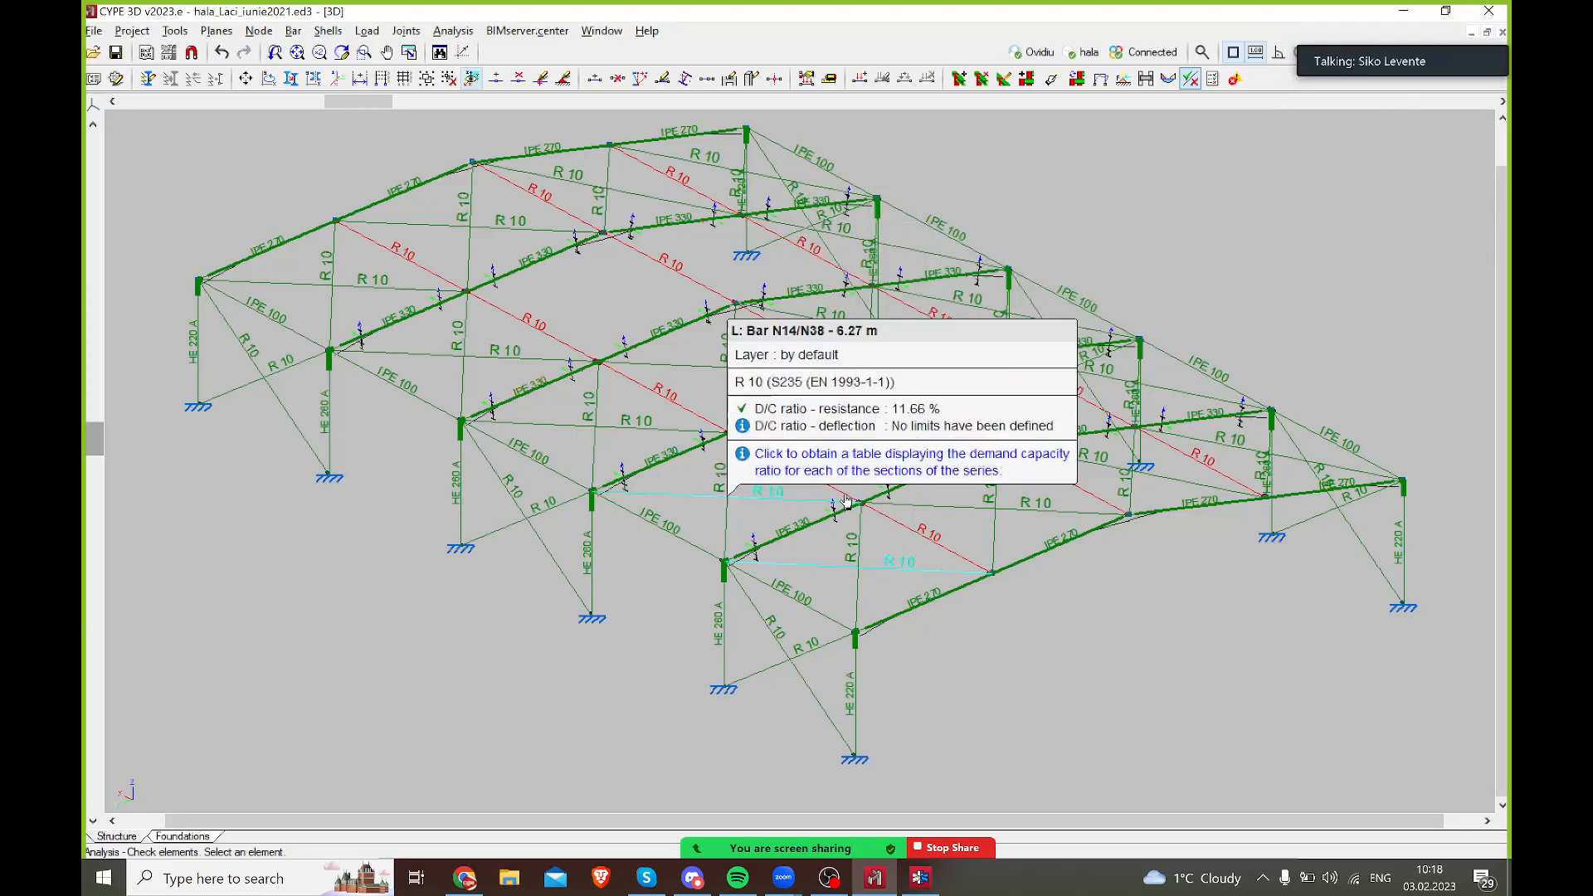
middle_drag(984, 629, 977, 636)
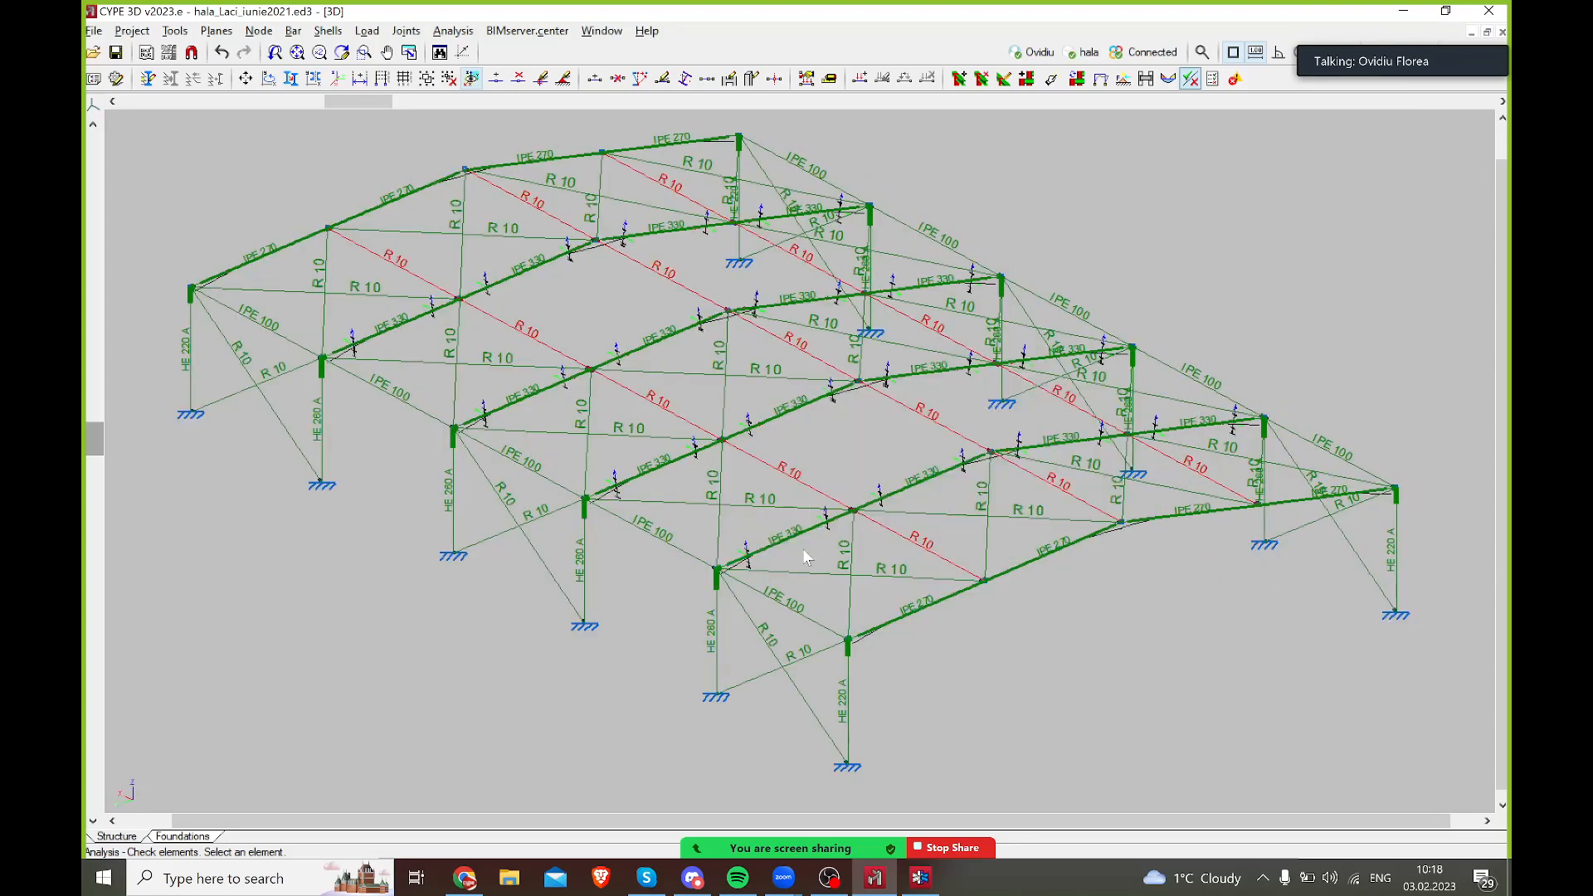
mouse_move(653, 469)
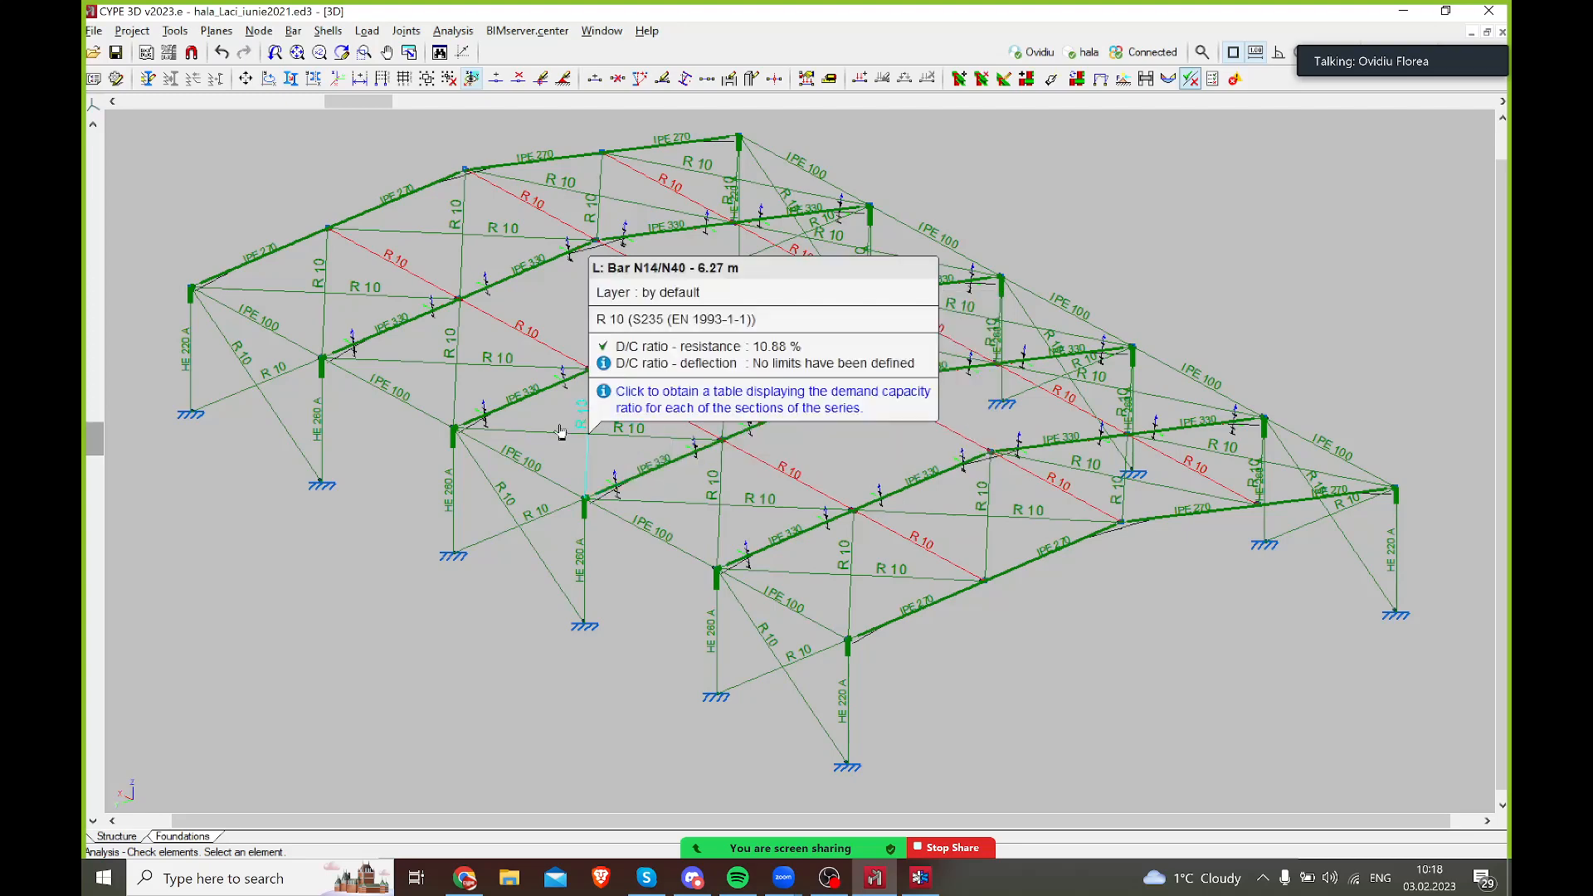
mouse_move(403, 327)
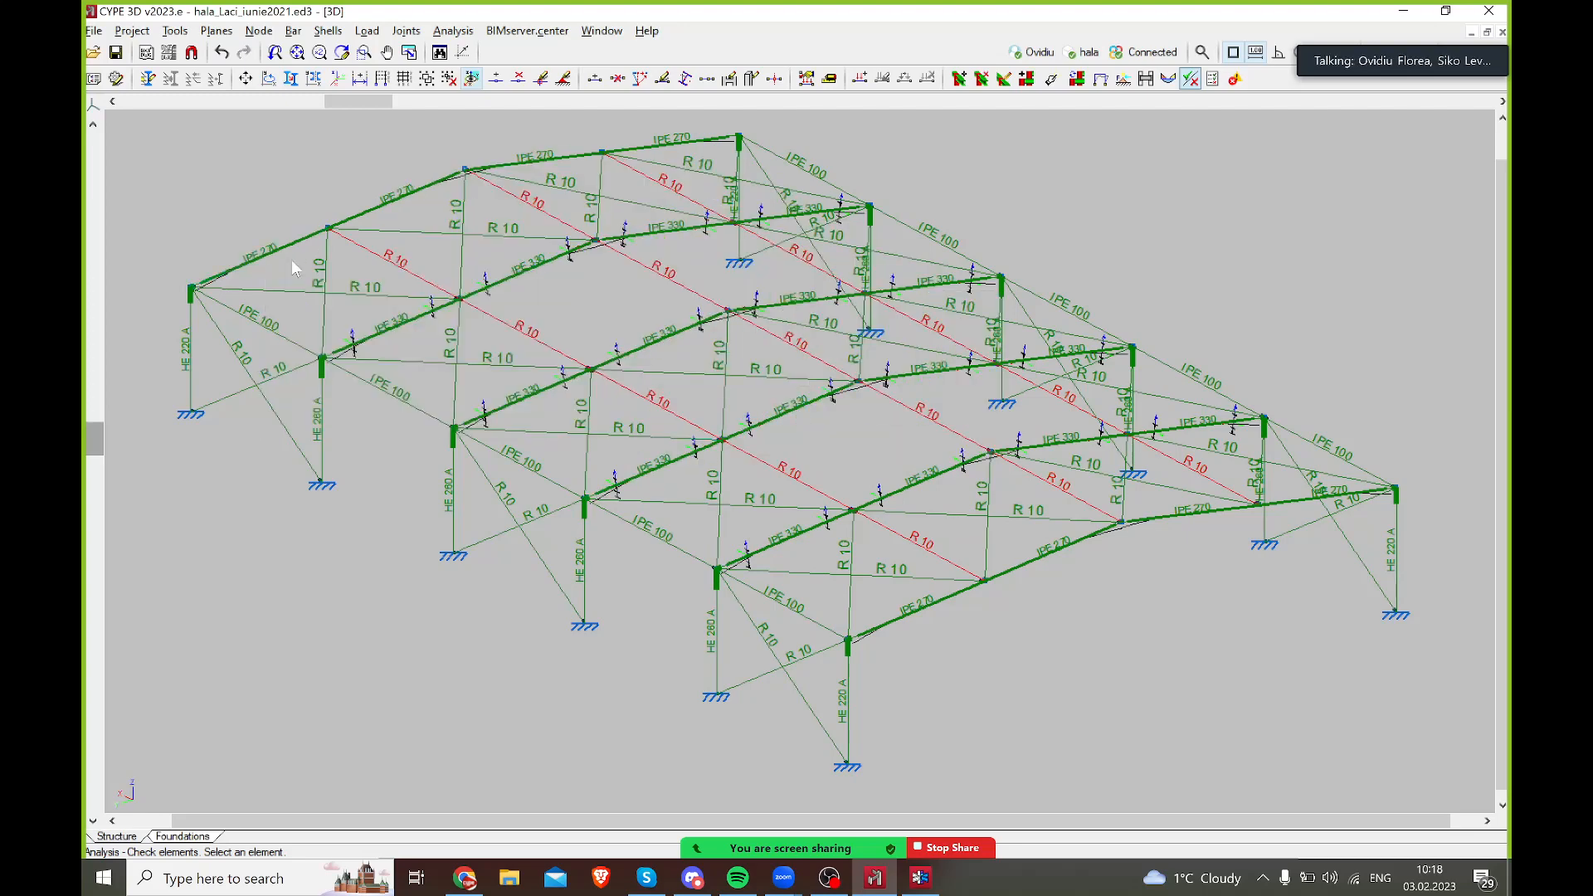
mouse_move(394, 358)
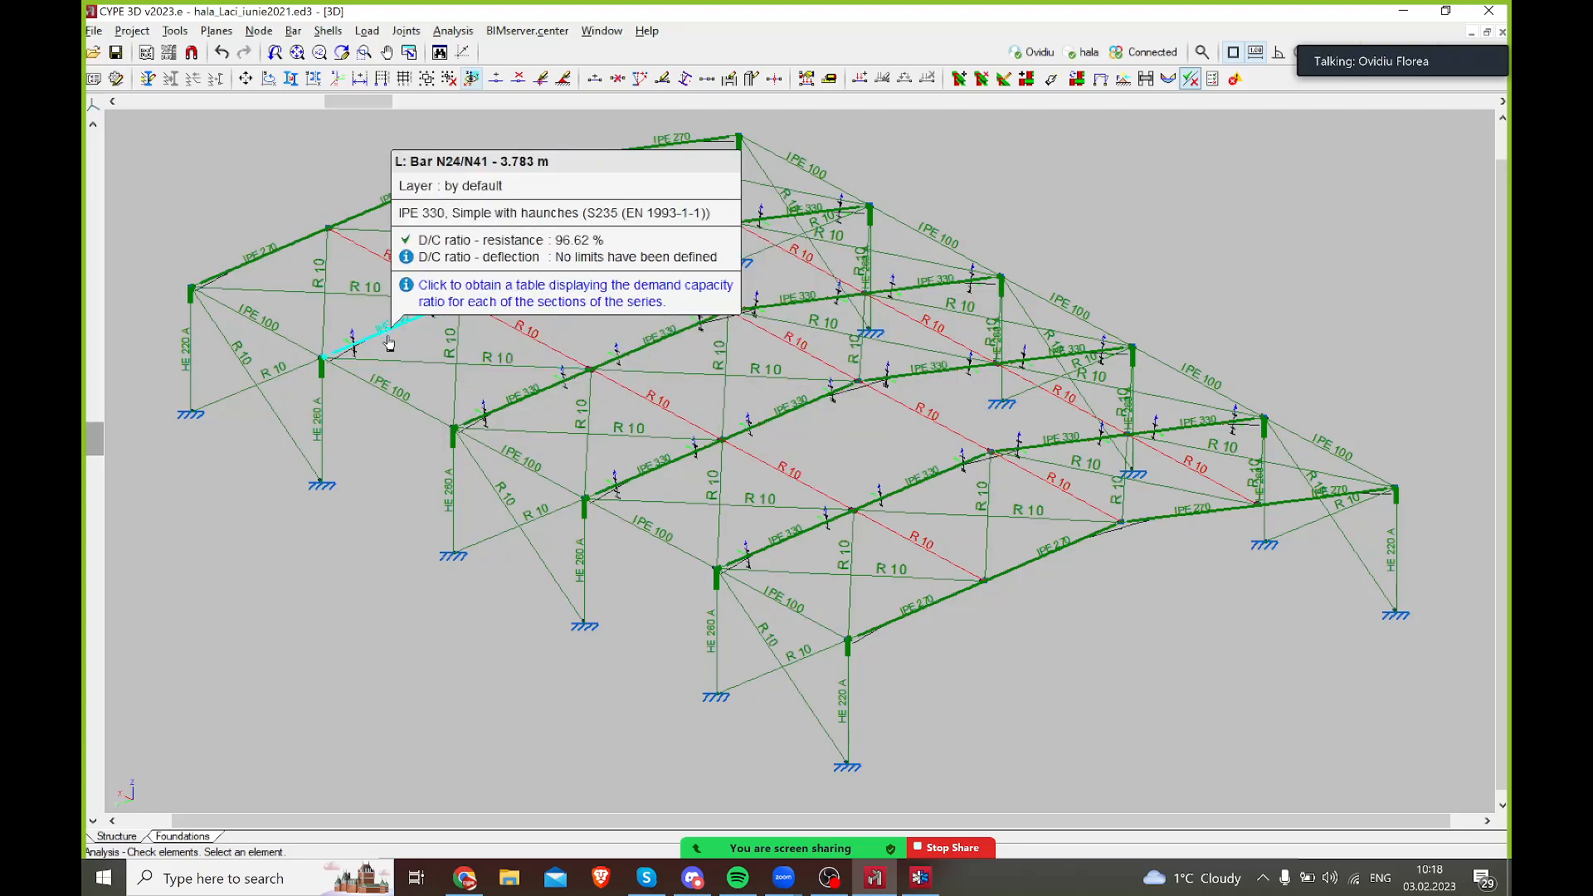
mouse_move(579, 562)
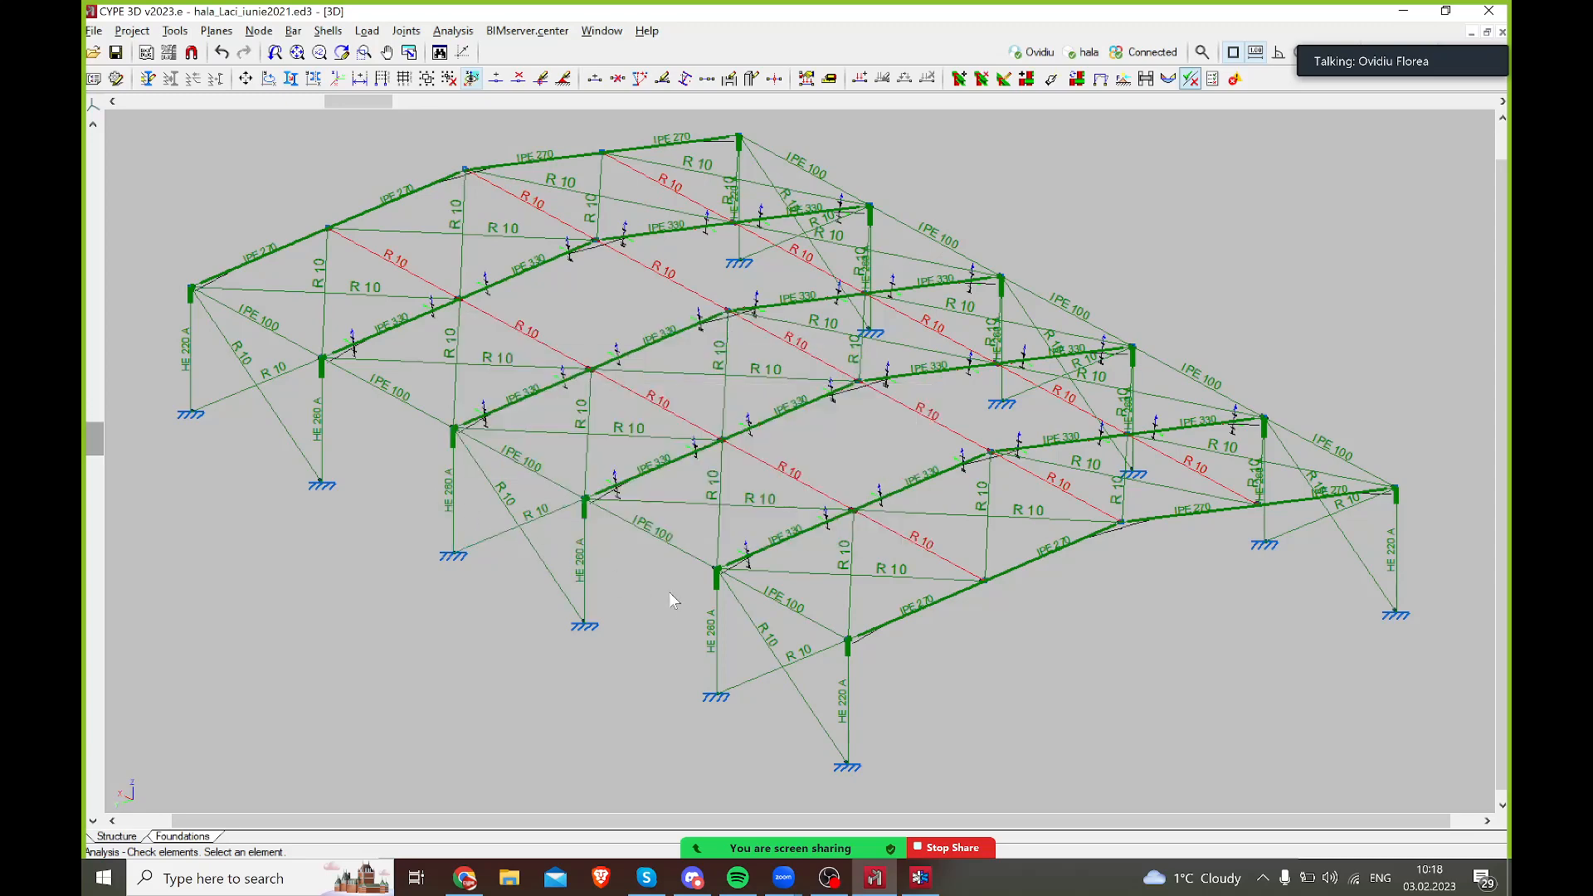
mouse_move(856, 682)
mouse_move(193, 340)
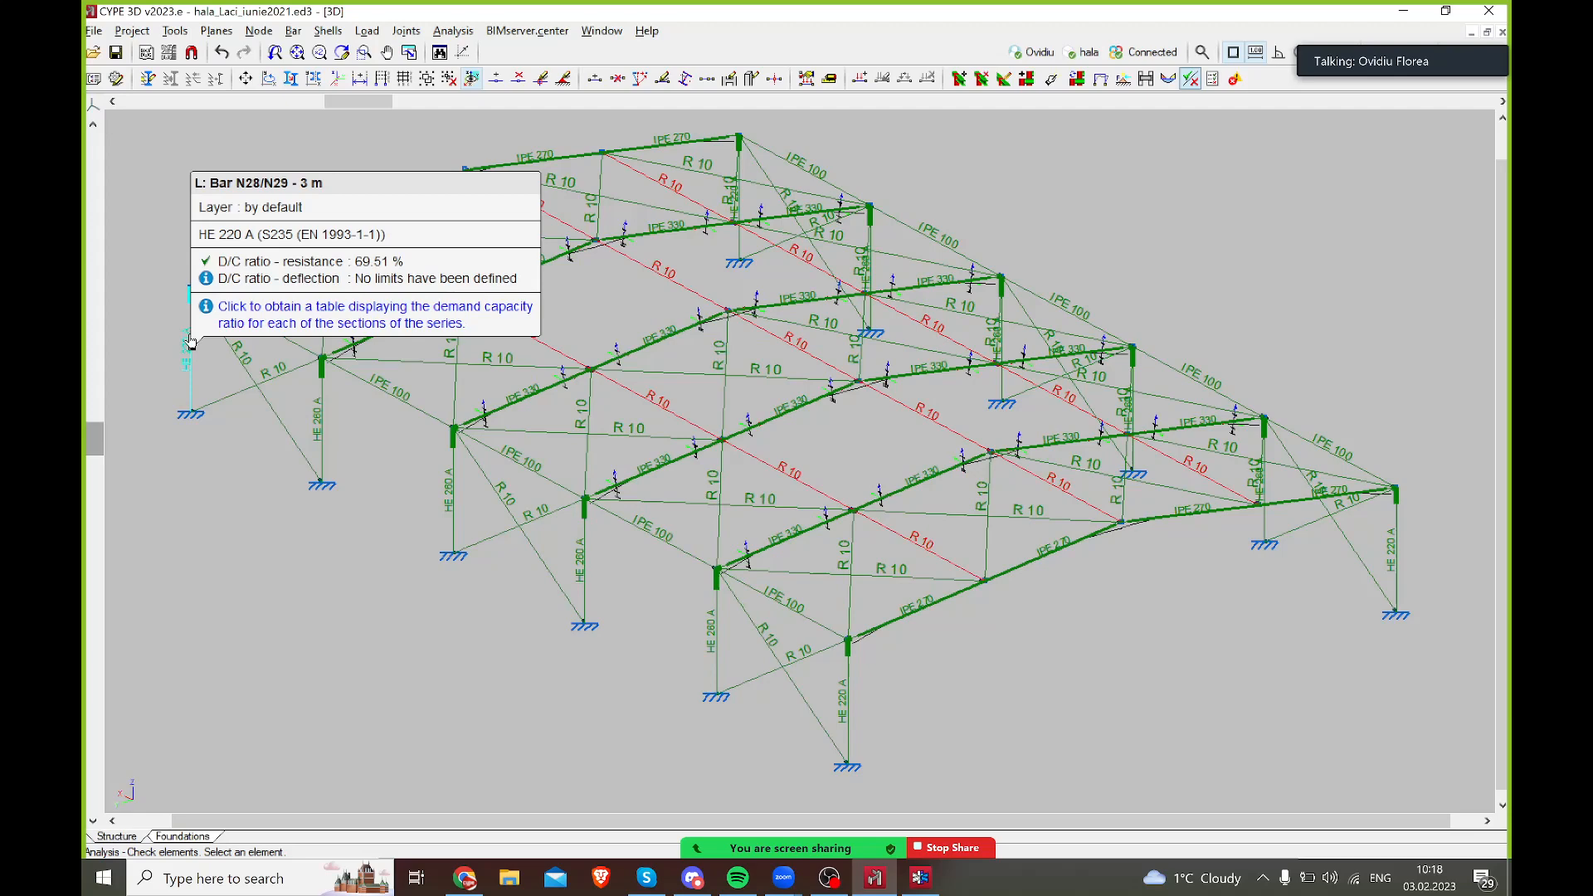
mouse_move(783, 175)
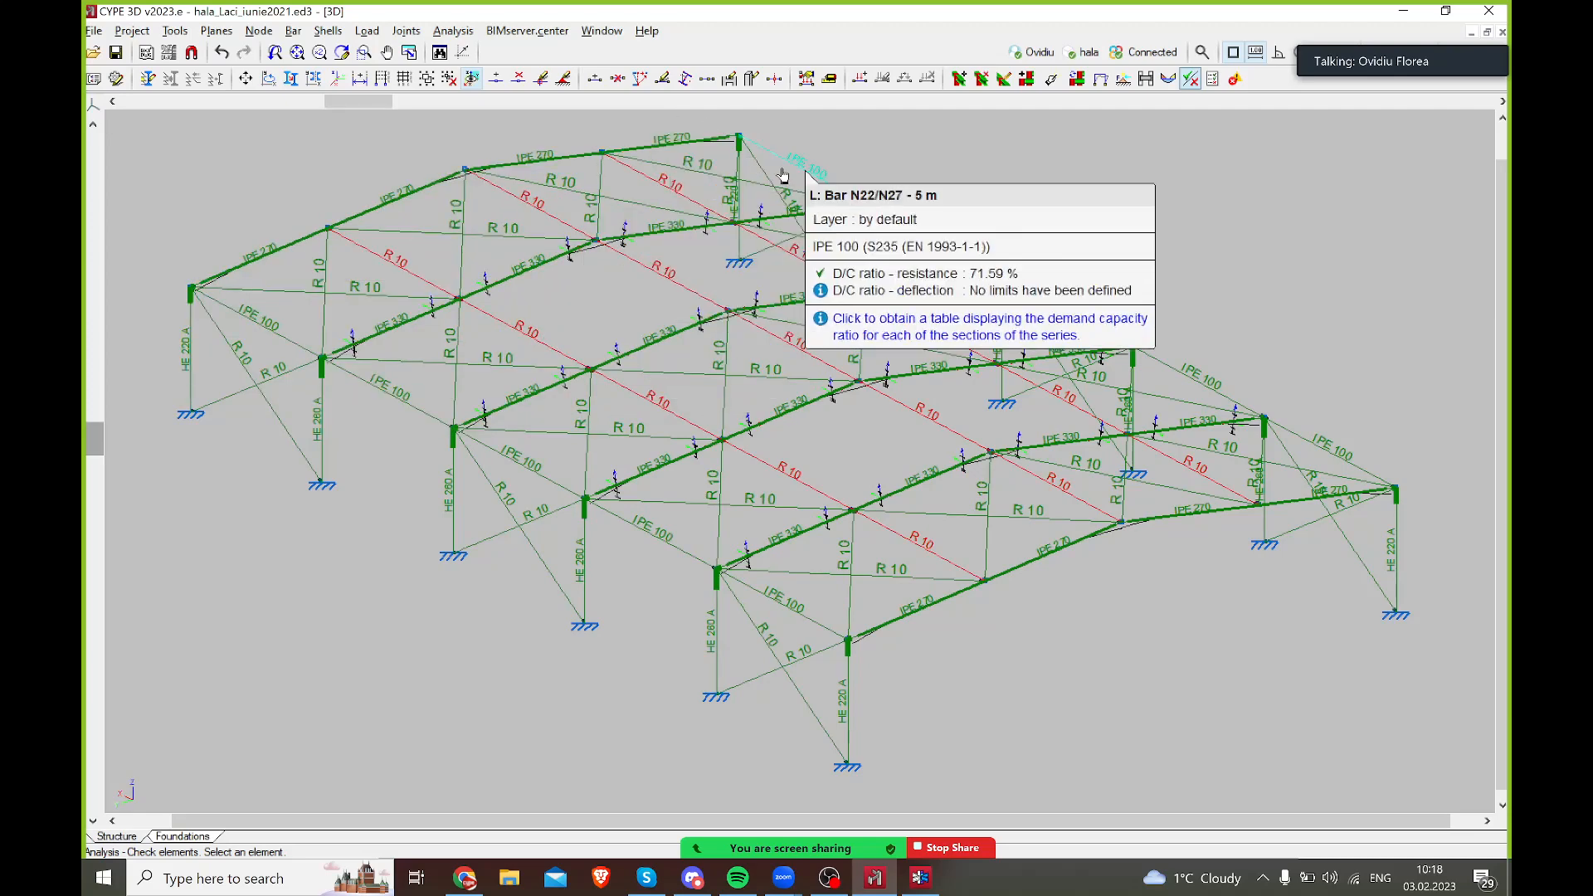
mouse_move(911, 239)
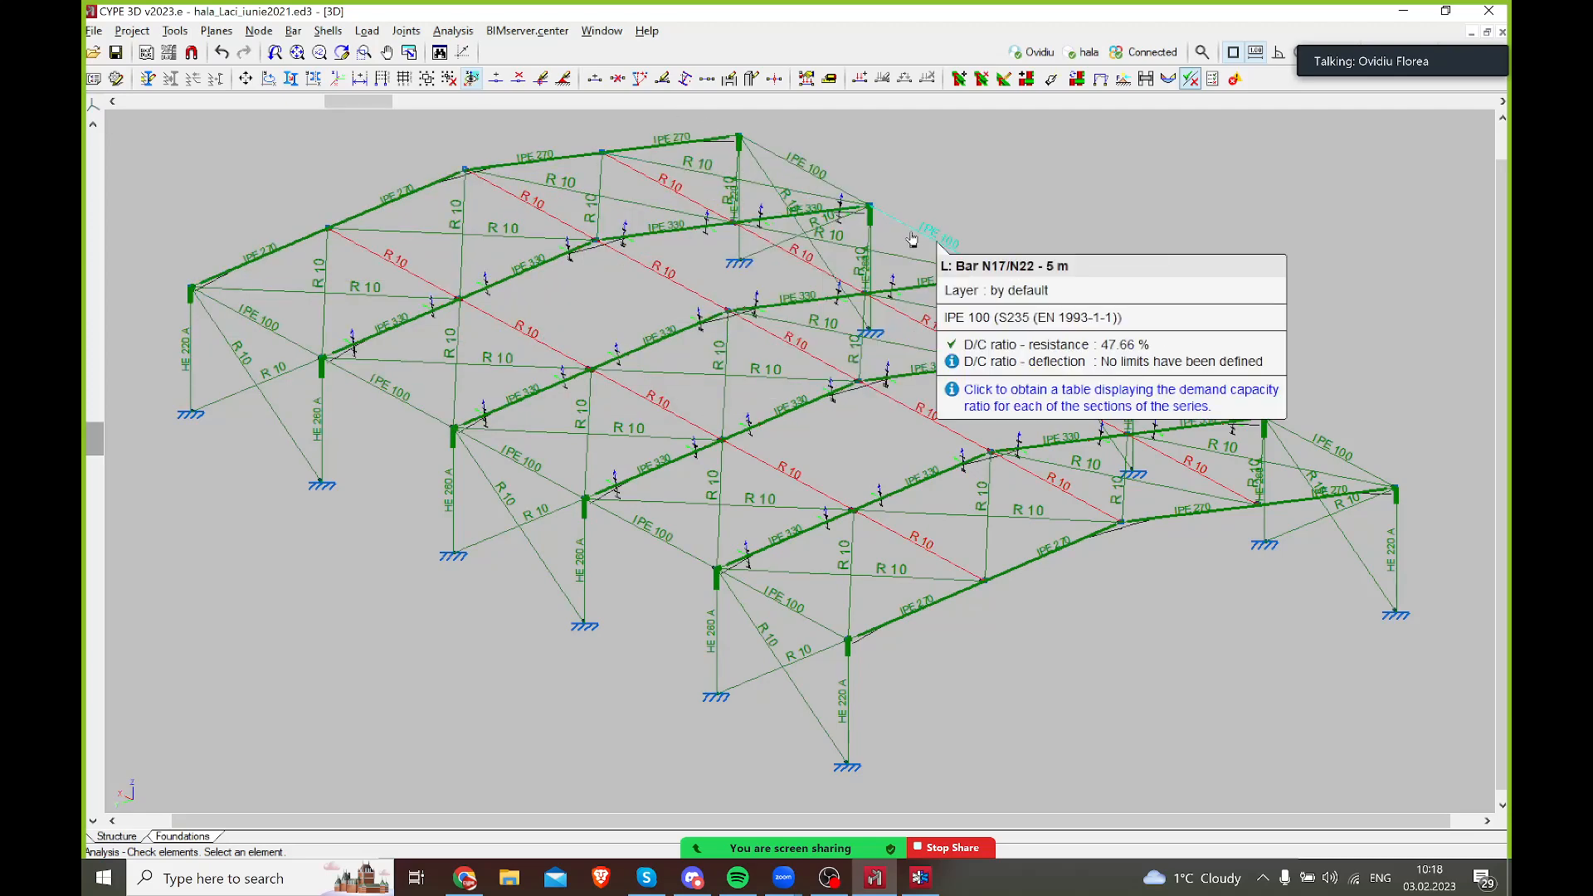
mouse_move(1186, 394)
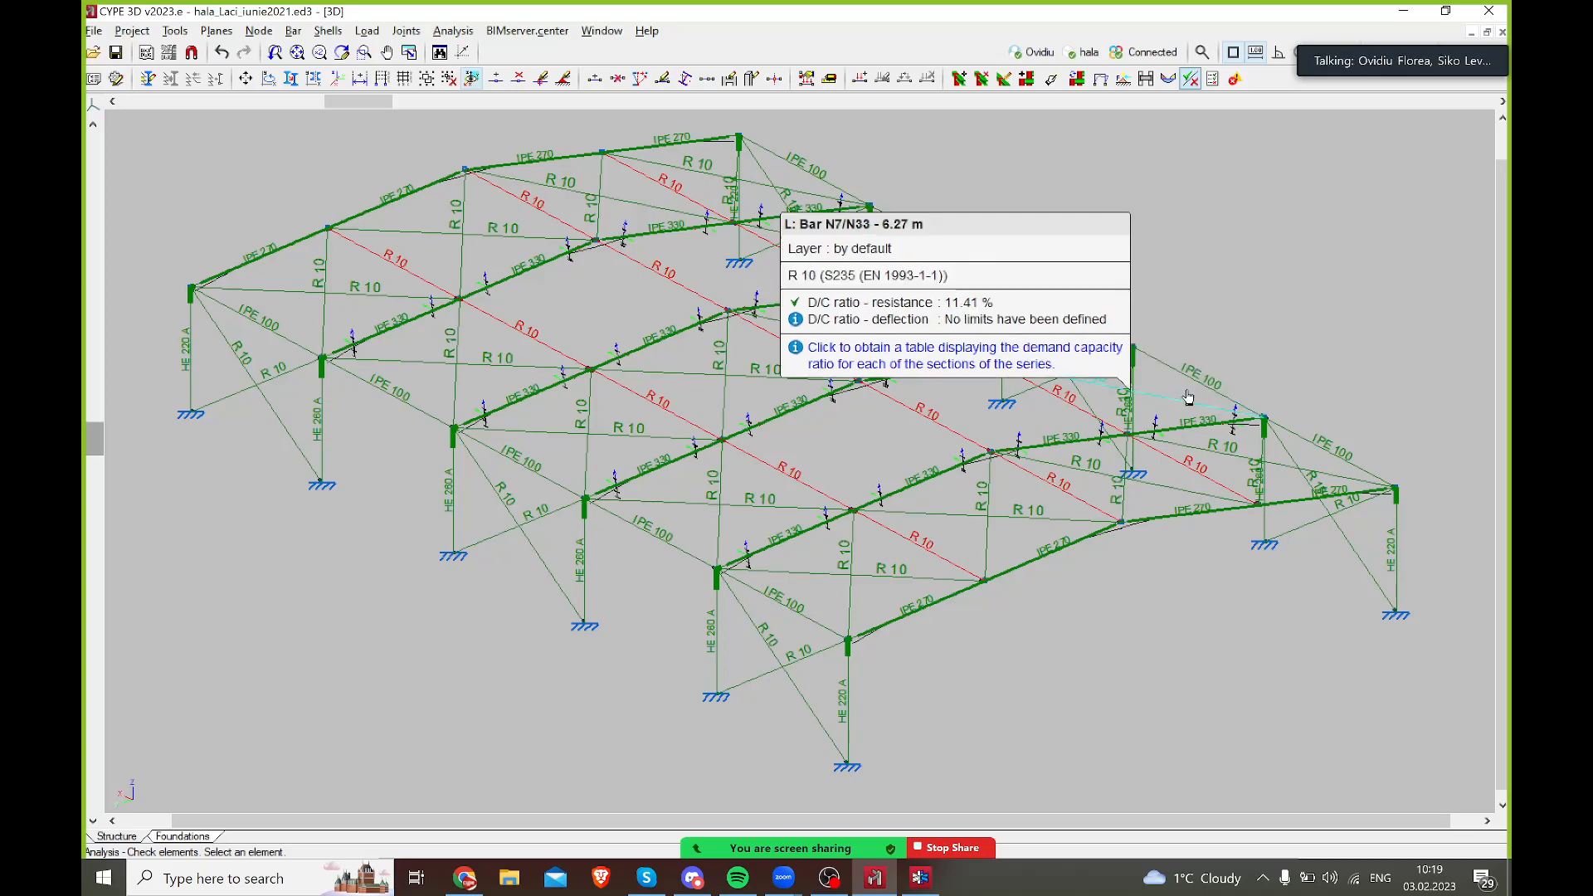
scroll(854, 474, down, 1)
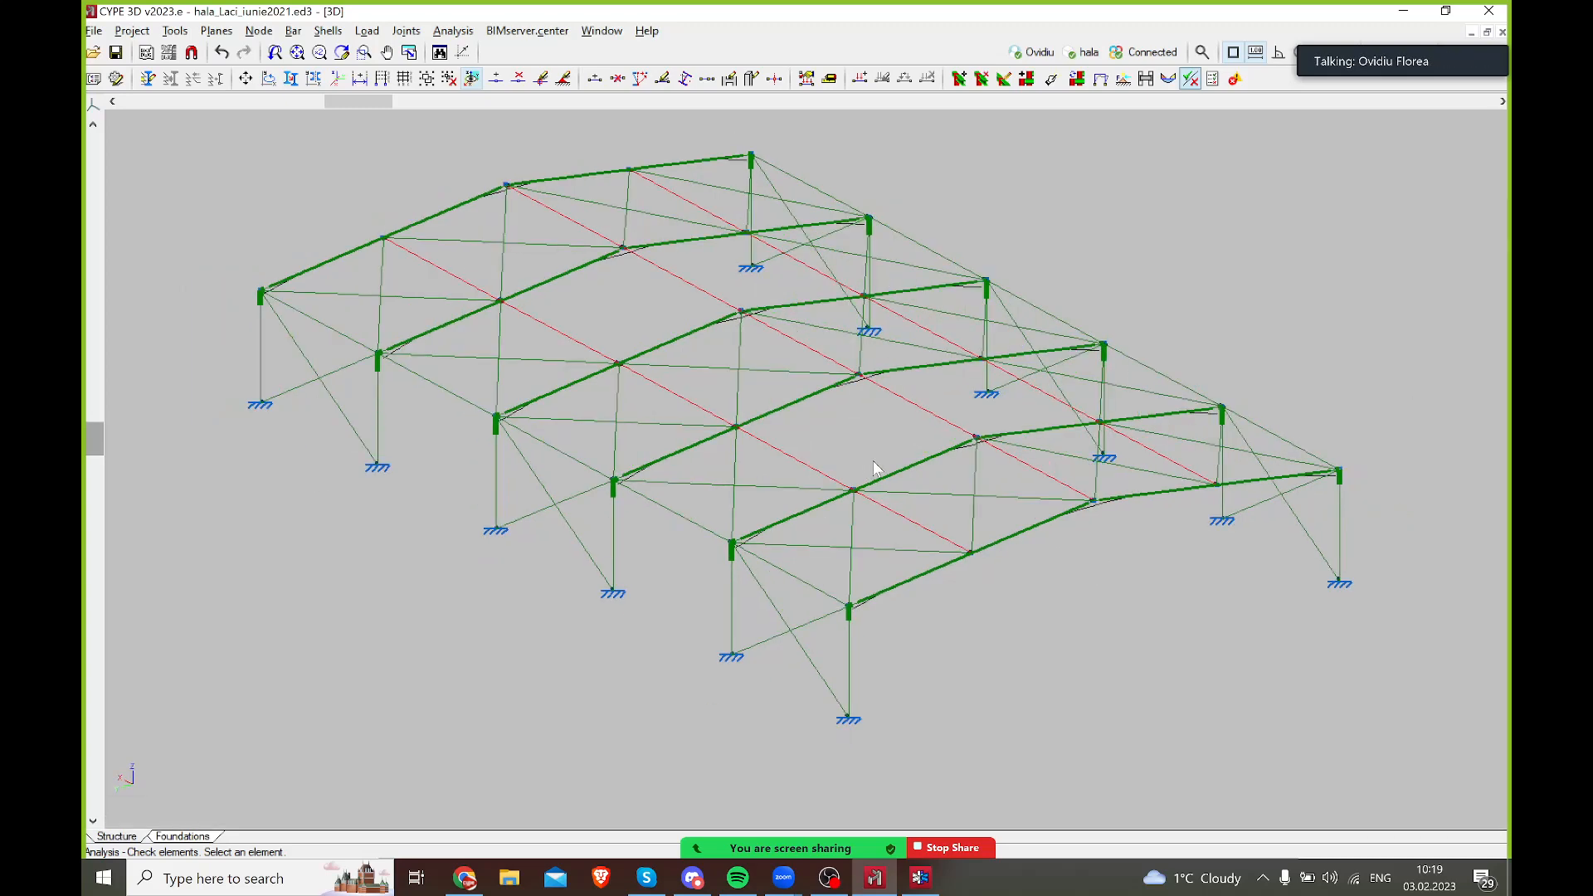
scroll(875, 468, up, 1)
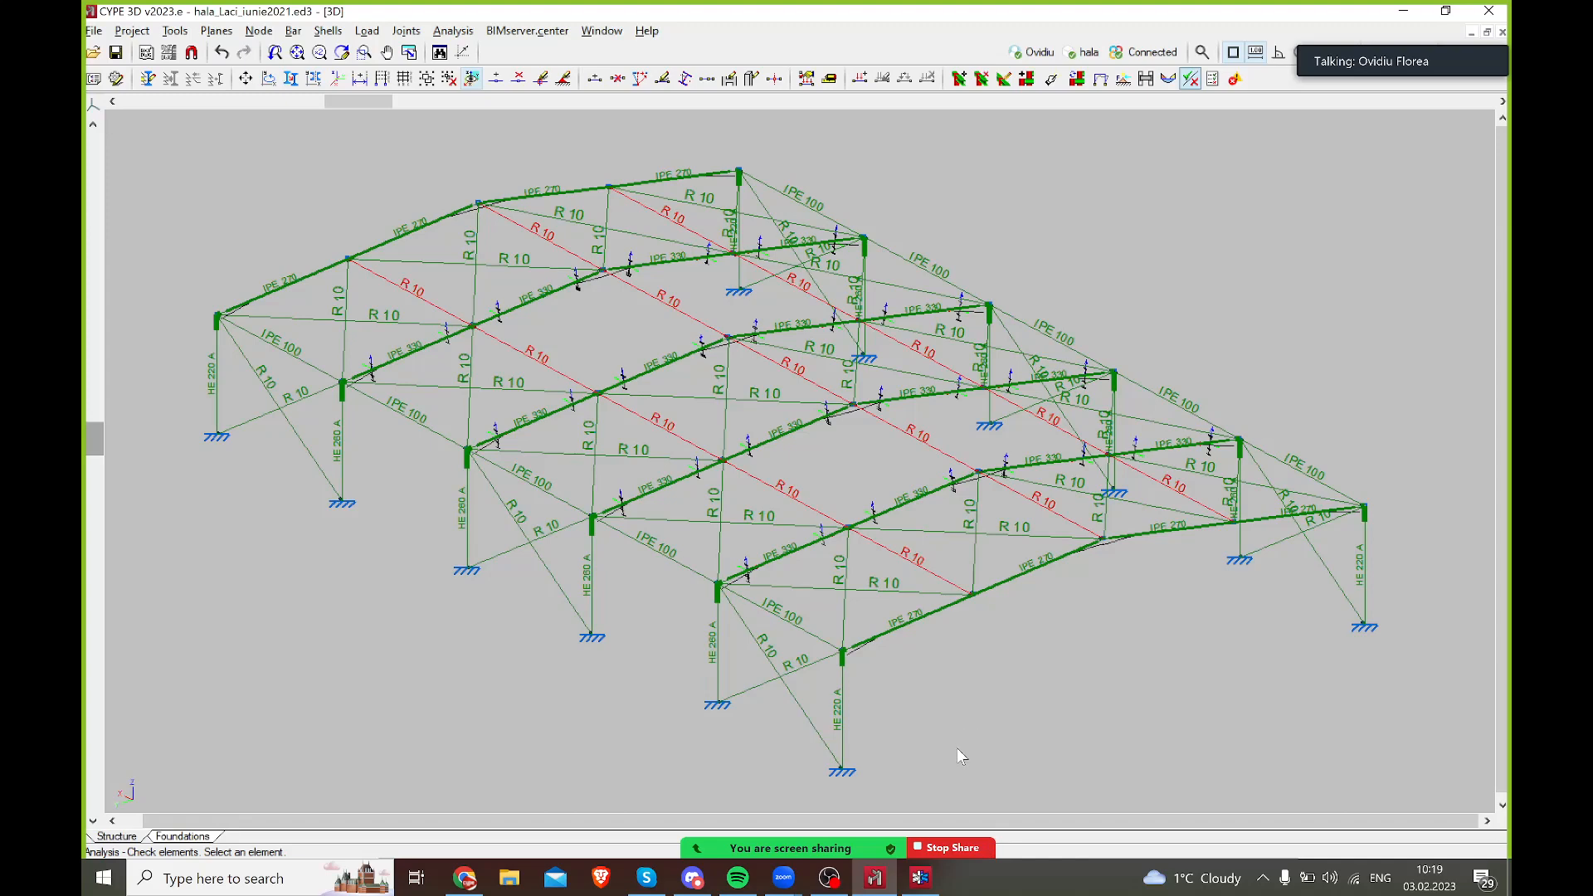
- Open the BIMserver.center share settings and review the contribution name hala-detaliere and the option to export forces for connection design
click(526, 31)
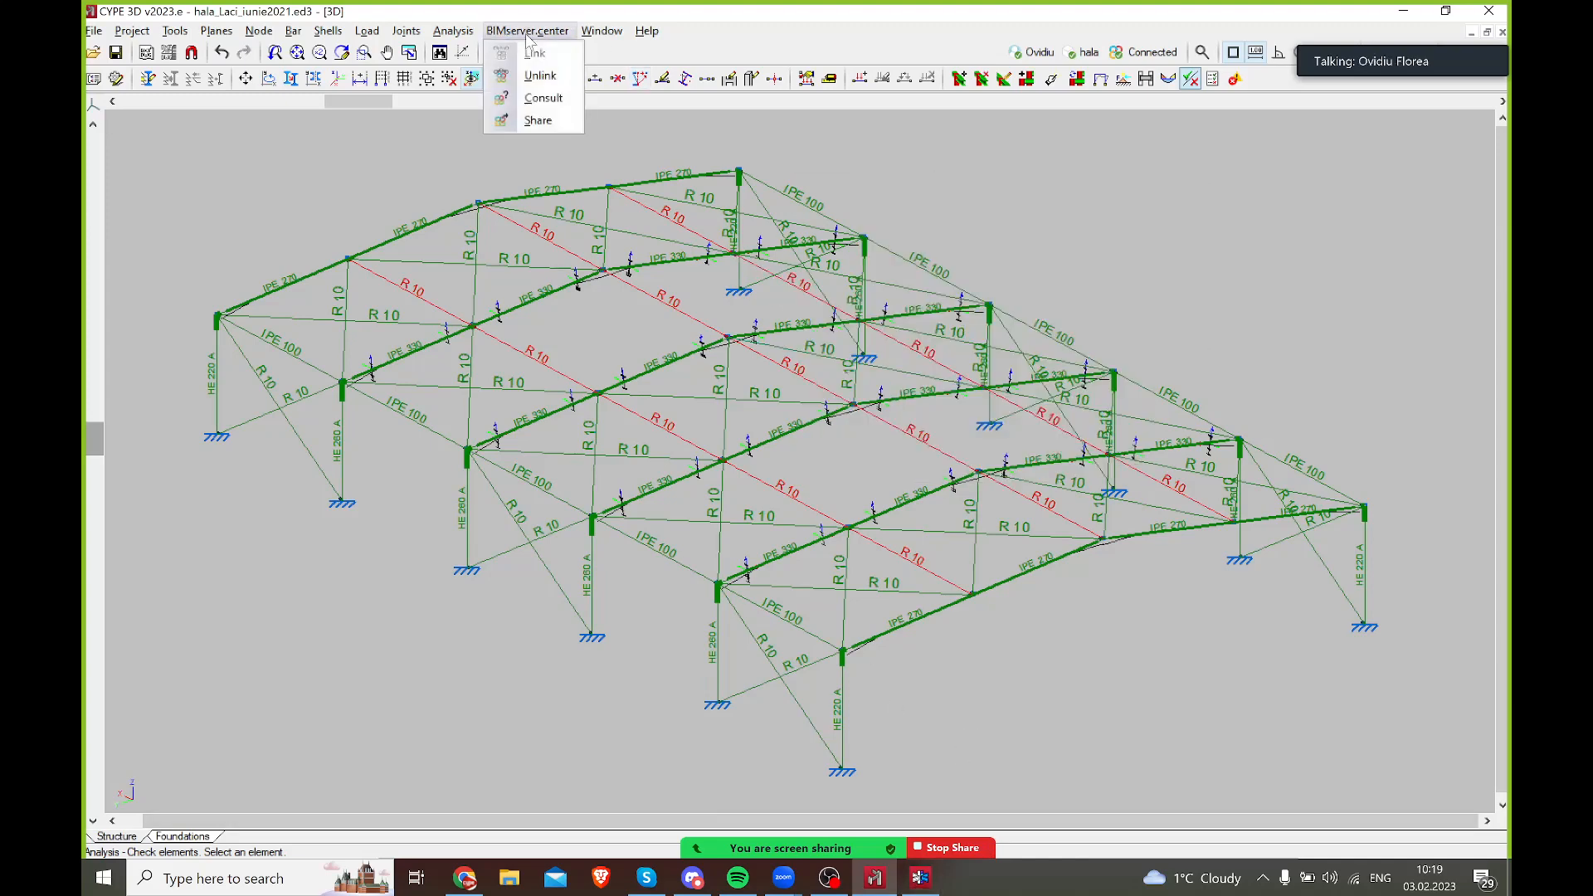
click(557, 121)
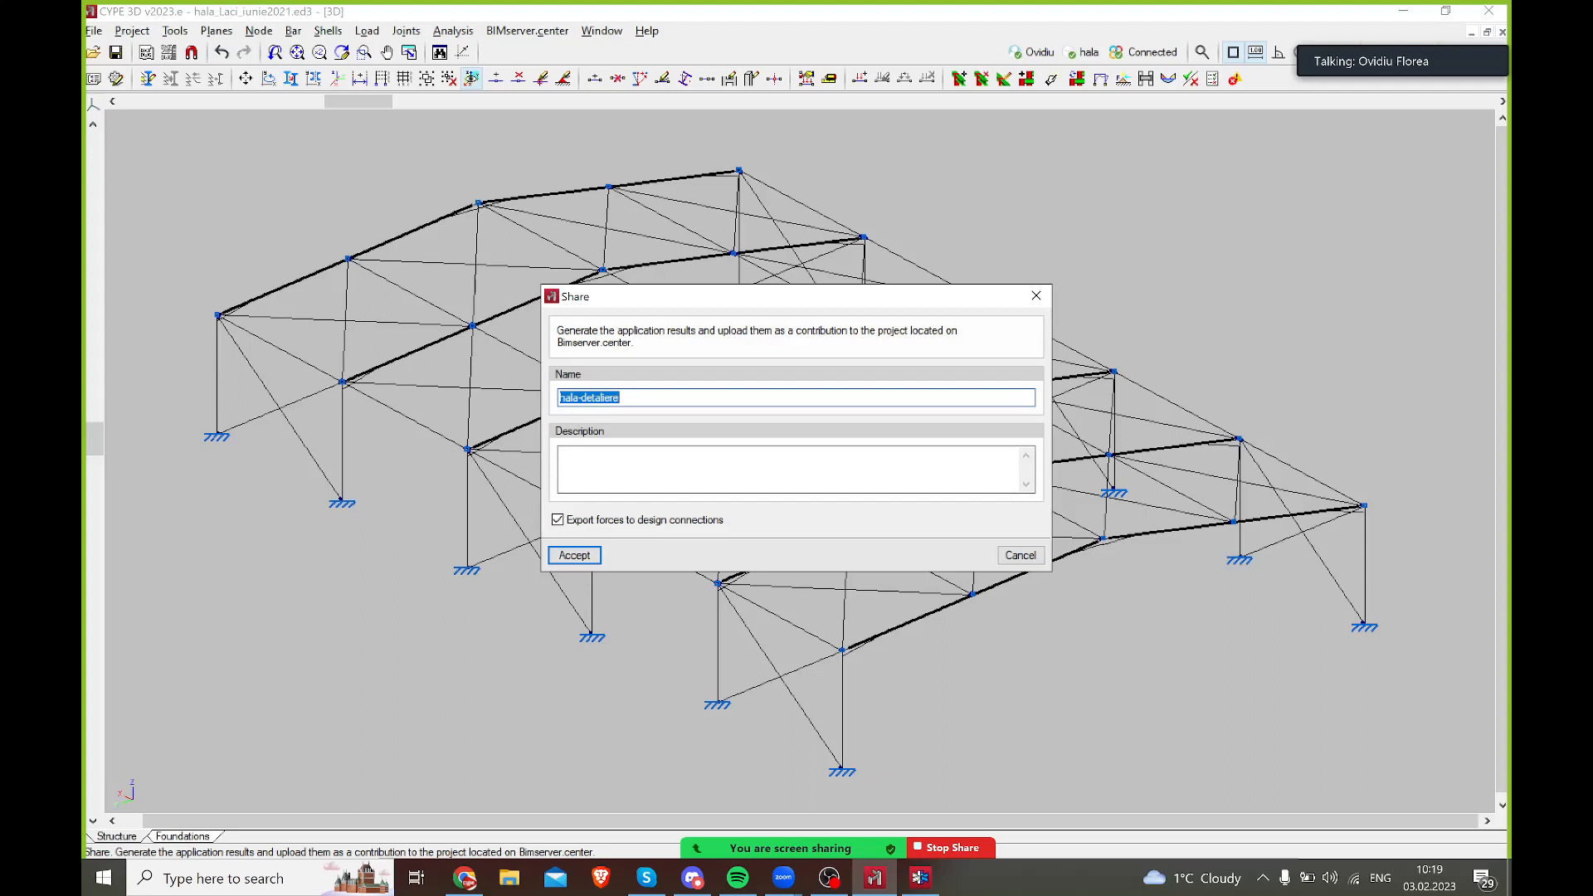
click(661, 399)
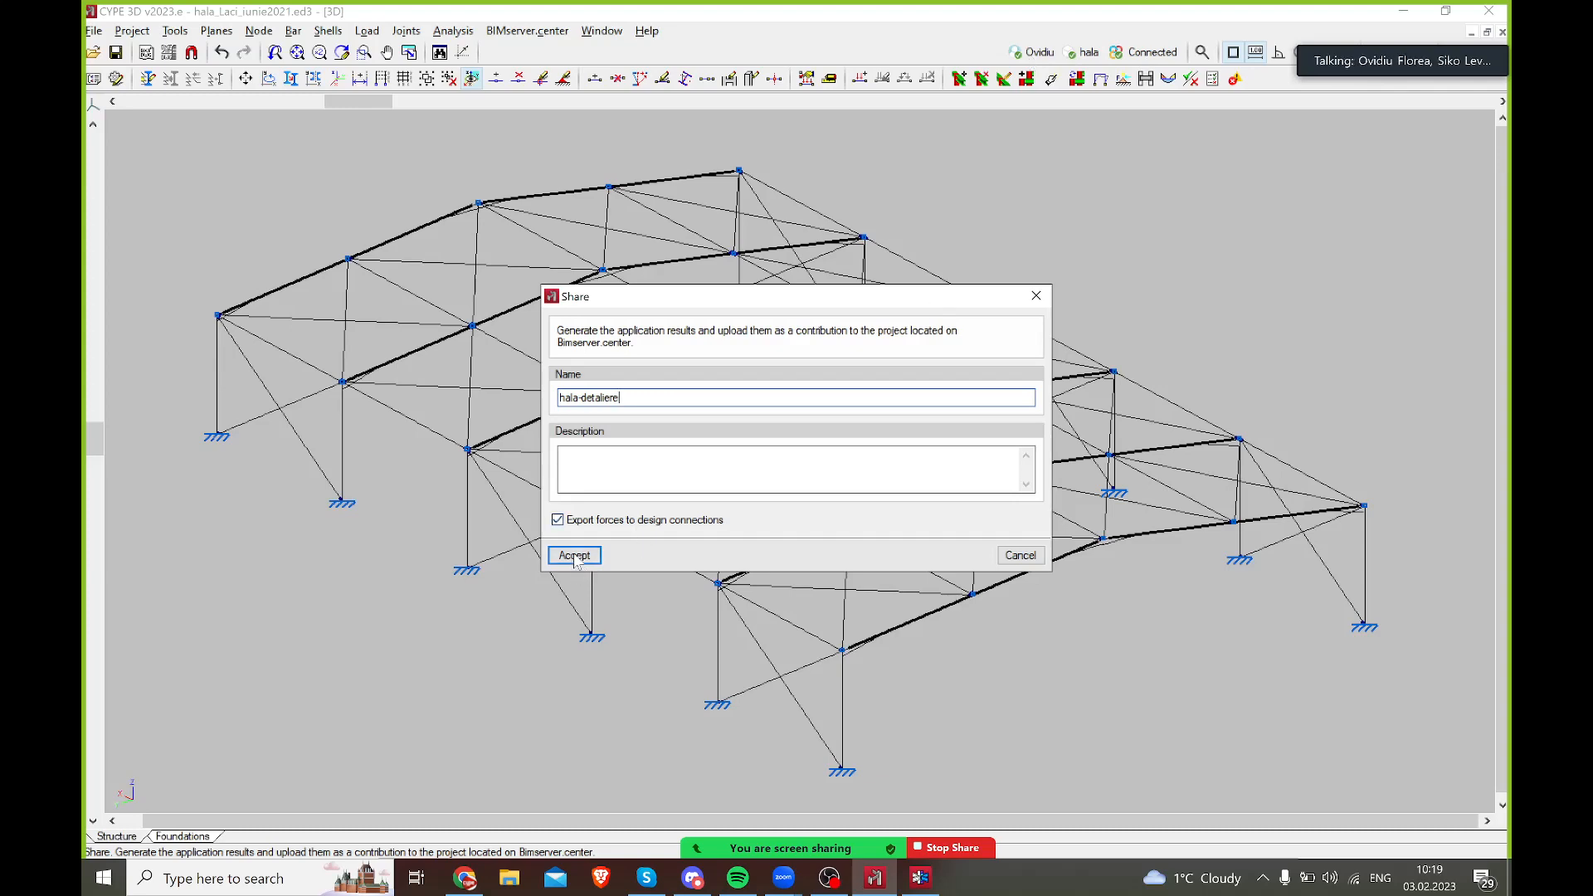
- Start StruBIM Steel and open the recent project project_hala_Laci.mtl
click(108, 886)
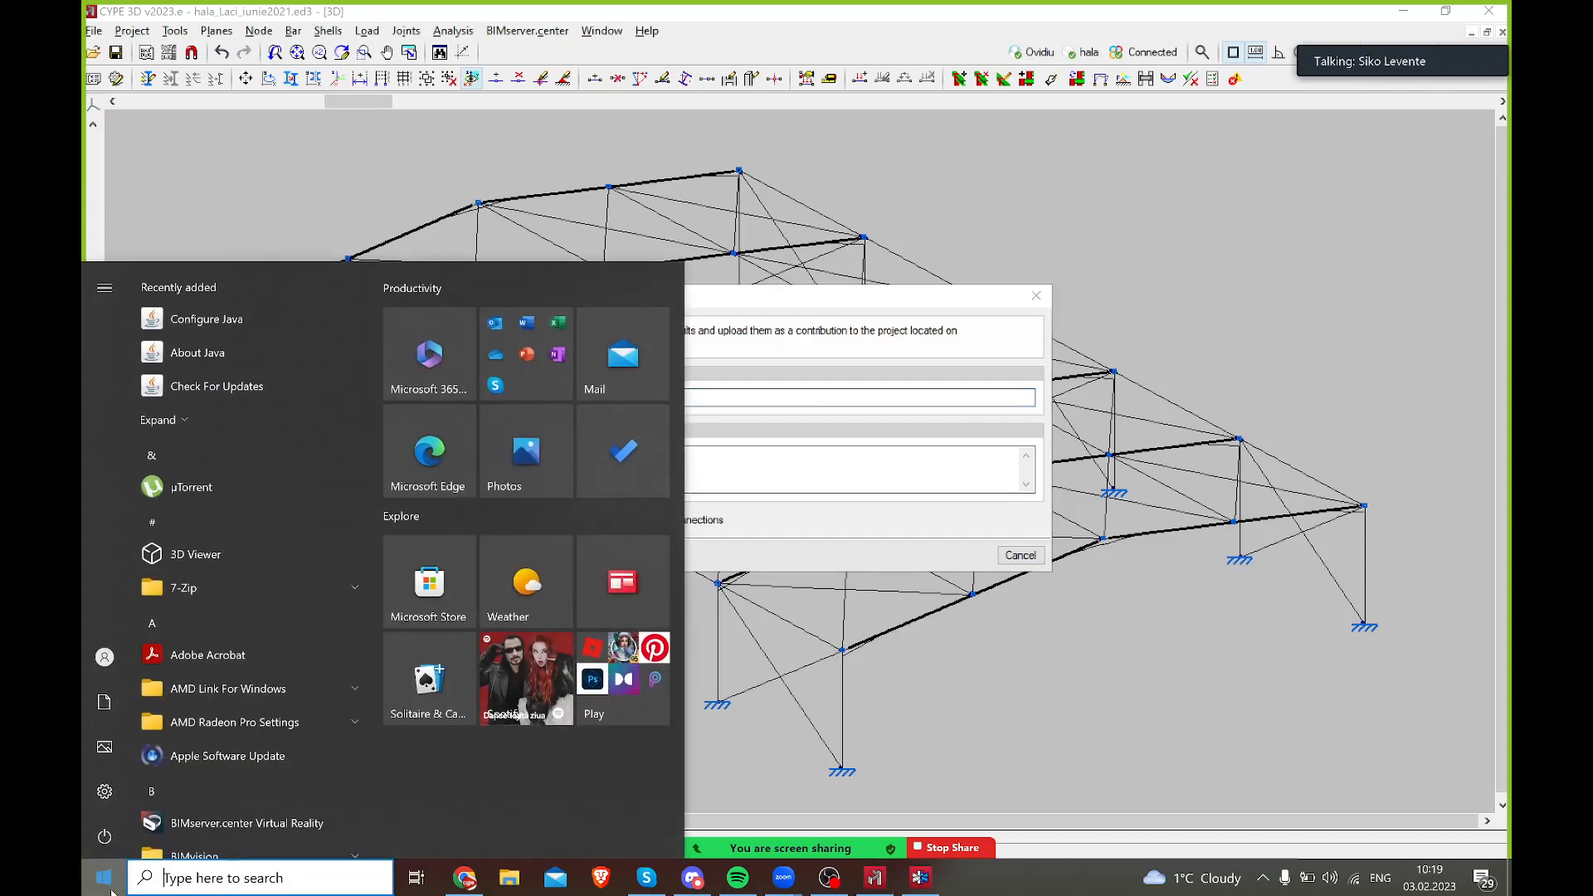
text(strubim)
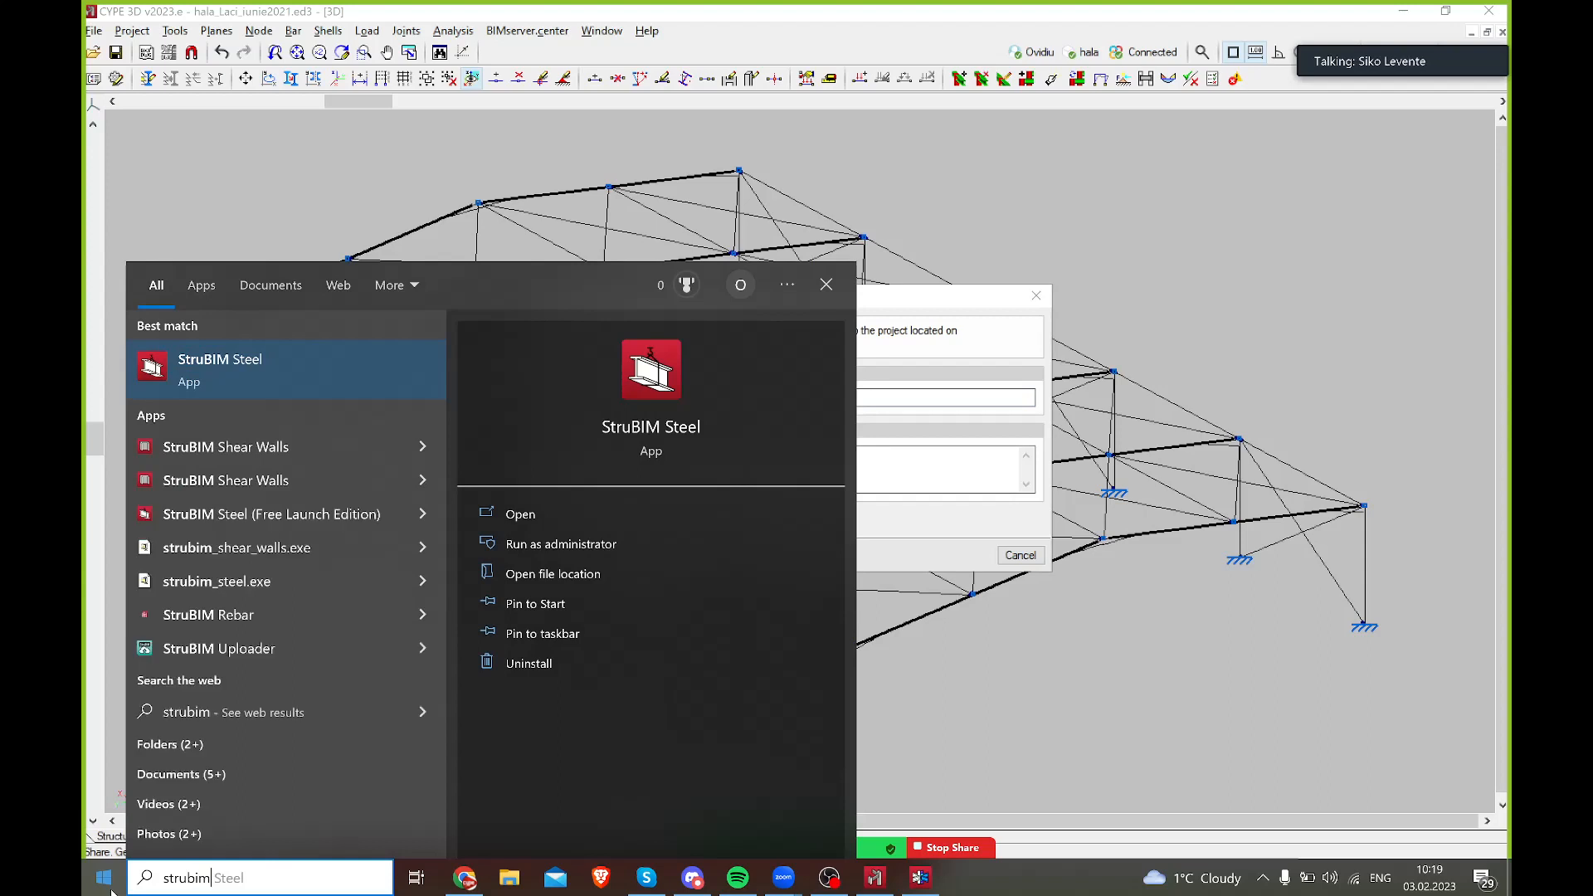
key(Return)
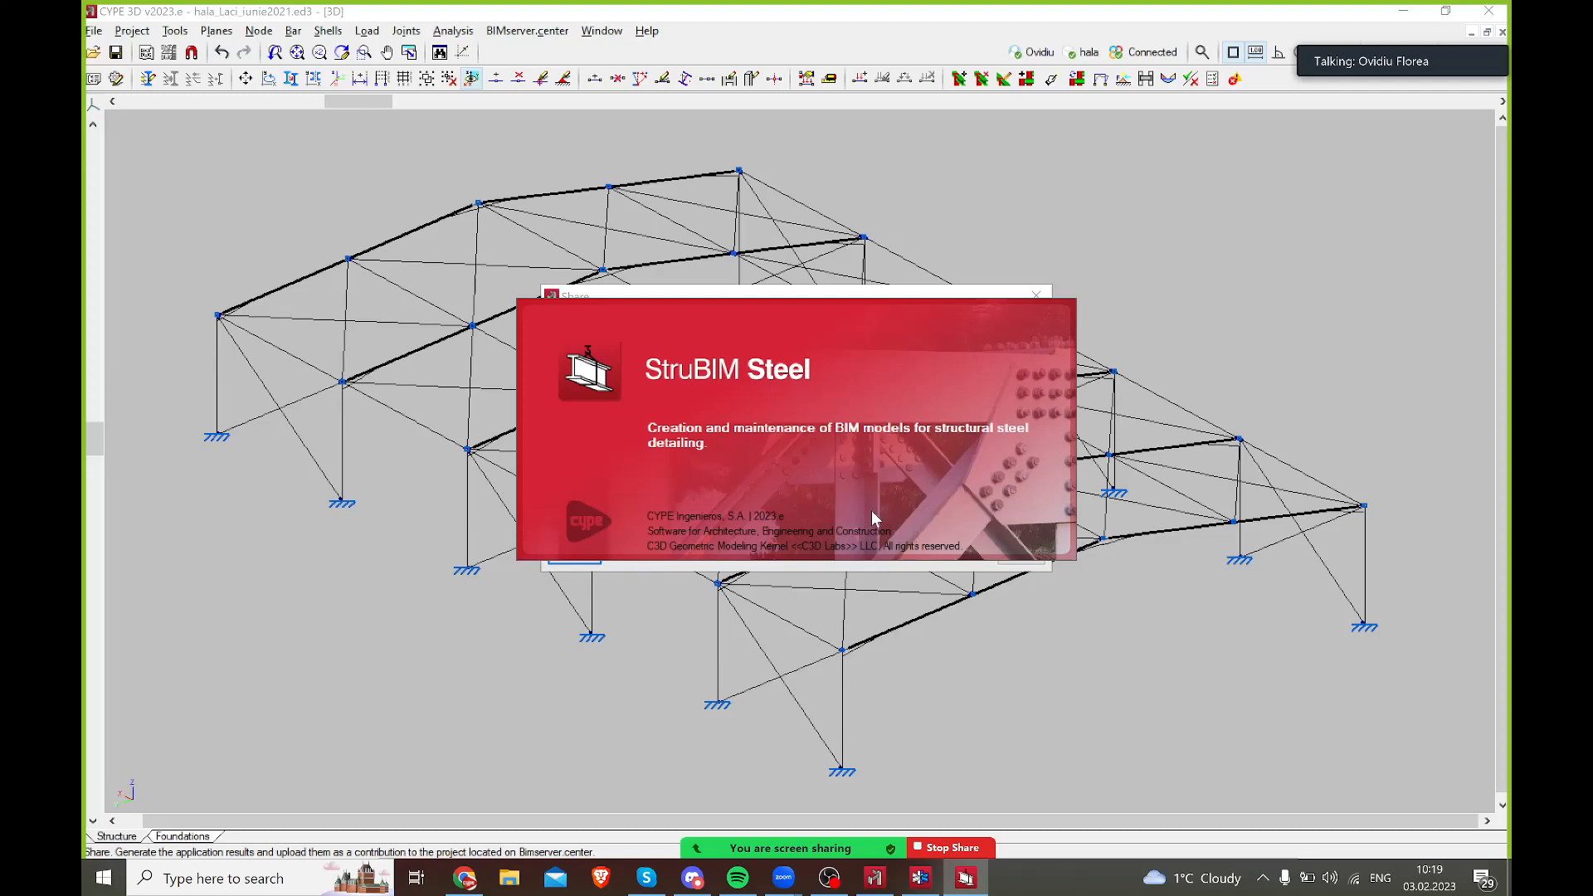
click(795, 612)
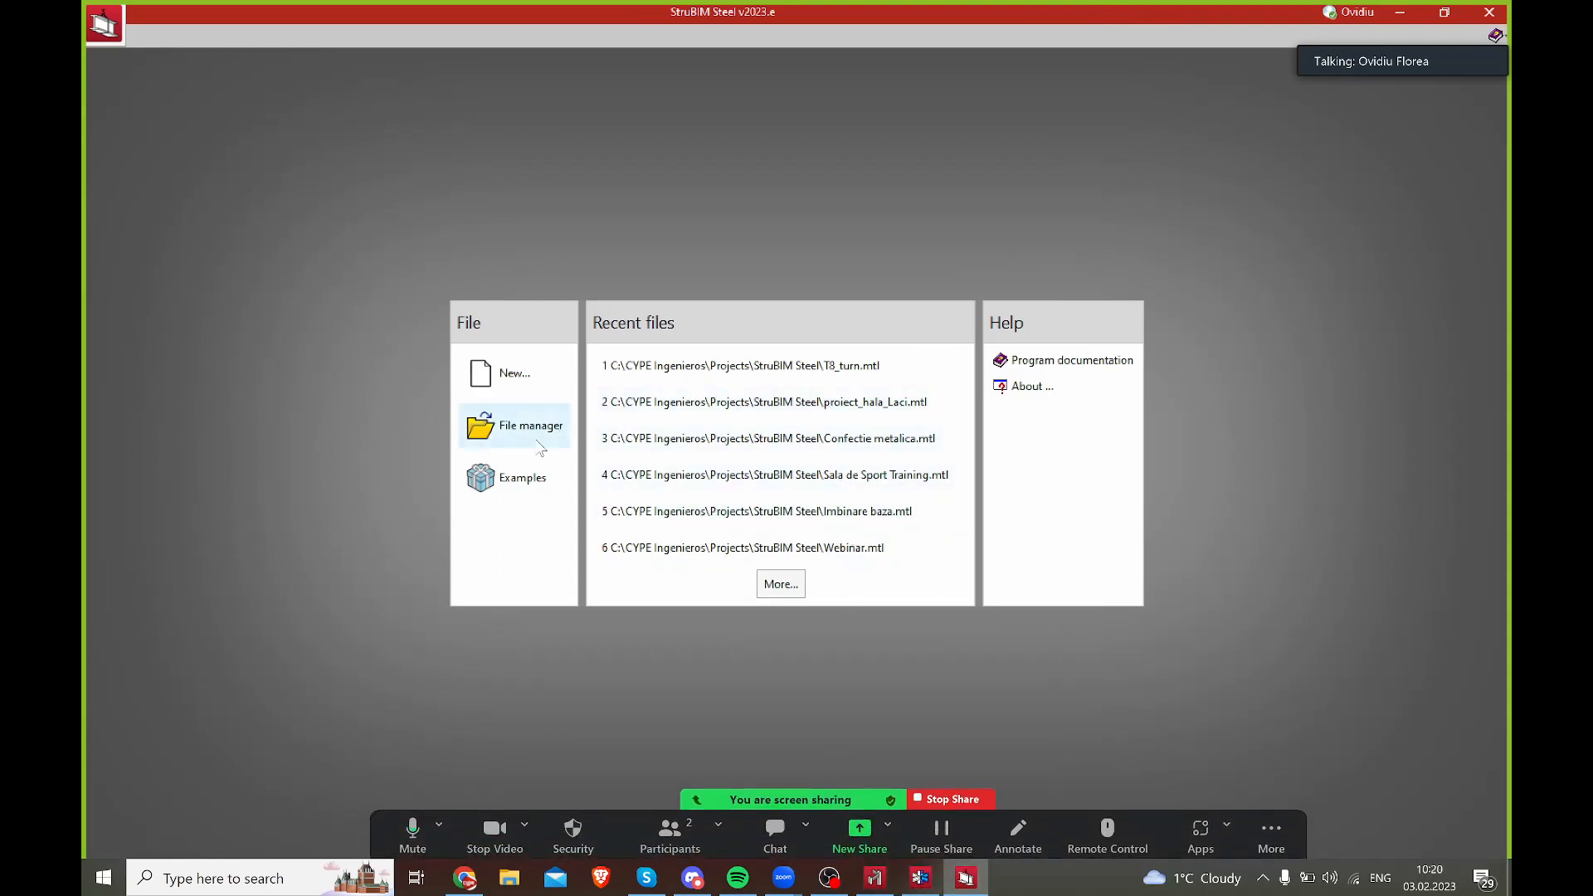
click(801, 403)
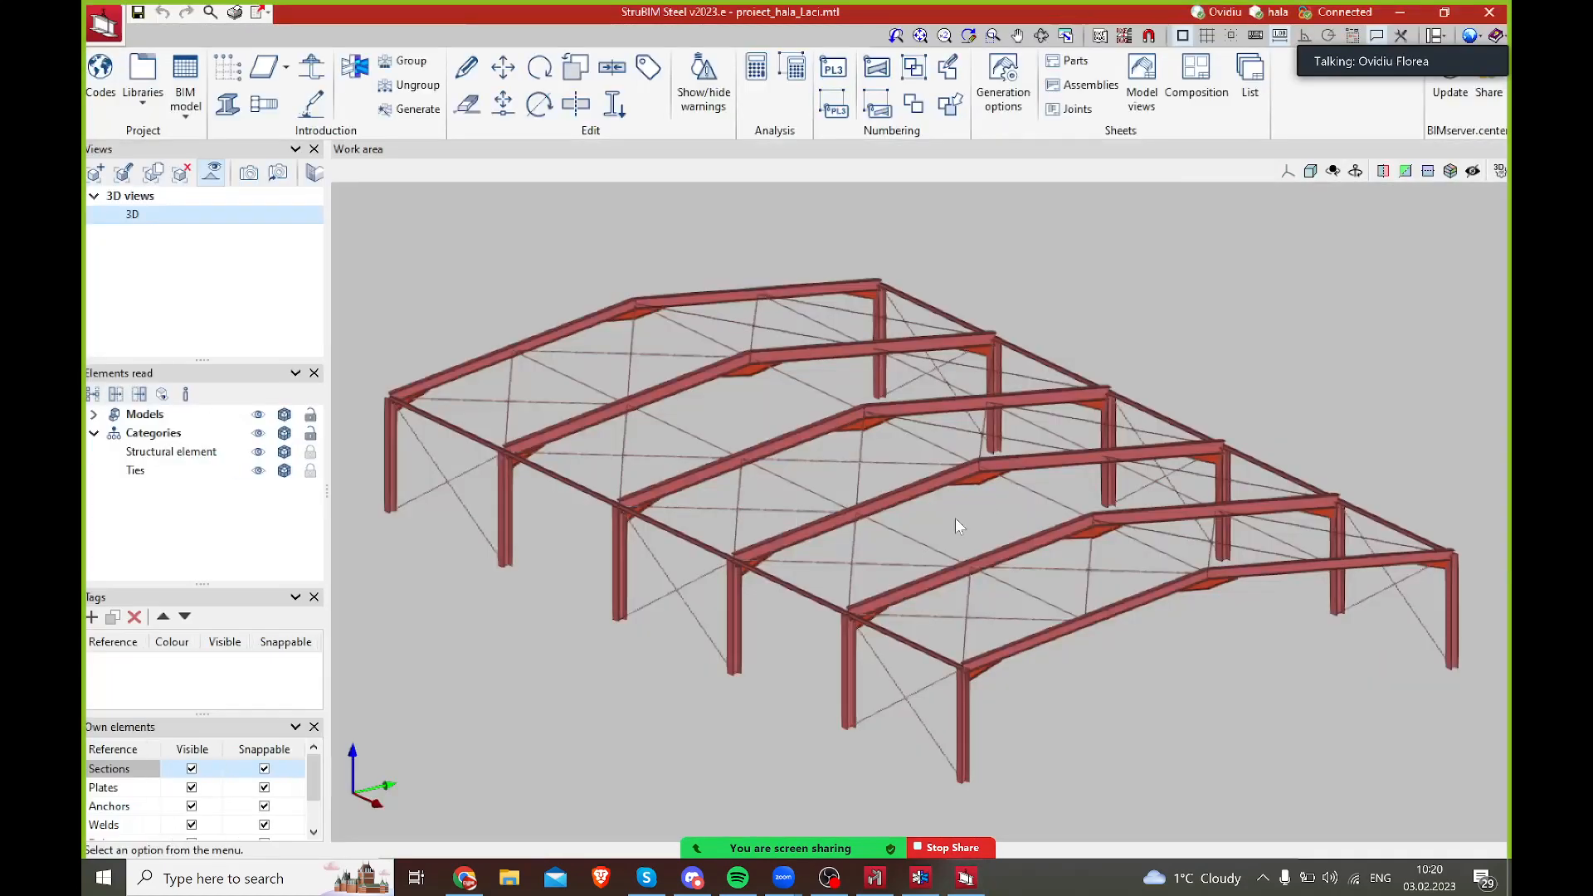
scroll(991, 700, up, 5)
scroll(979, 666, down, 2)
scroll(978, 666, down, 5)
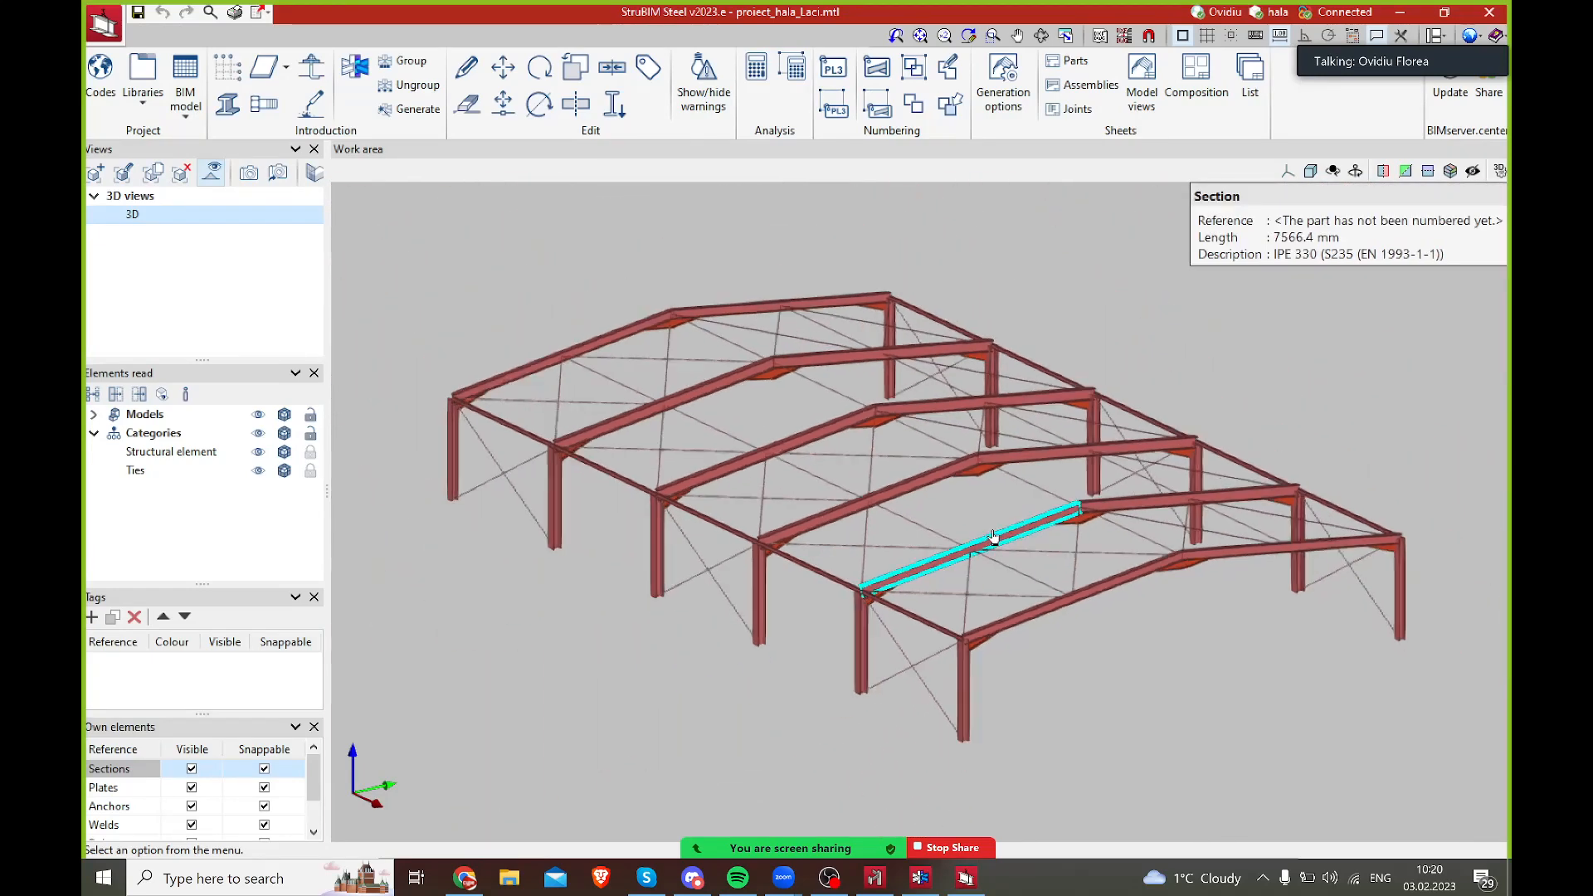
- Switch to CYPE 3D, cancel the pending share to BIMserver.center, and return to StruBIM Steel
click(874, 876)
click(1022, 558)
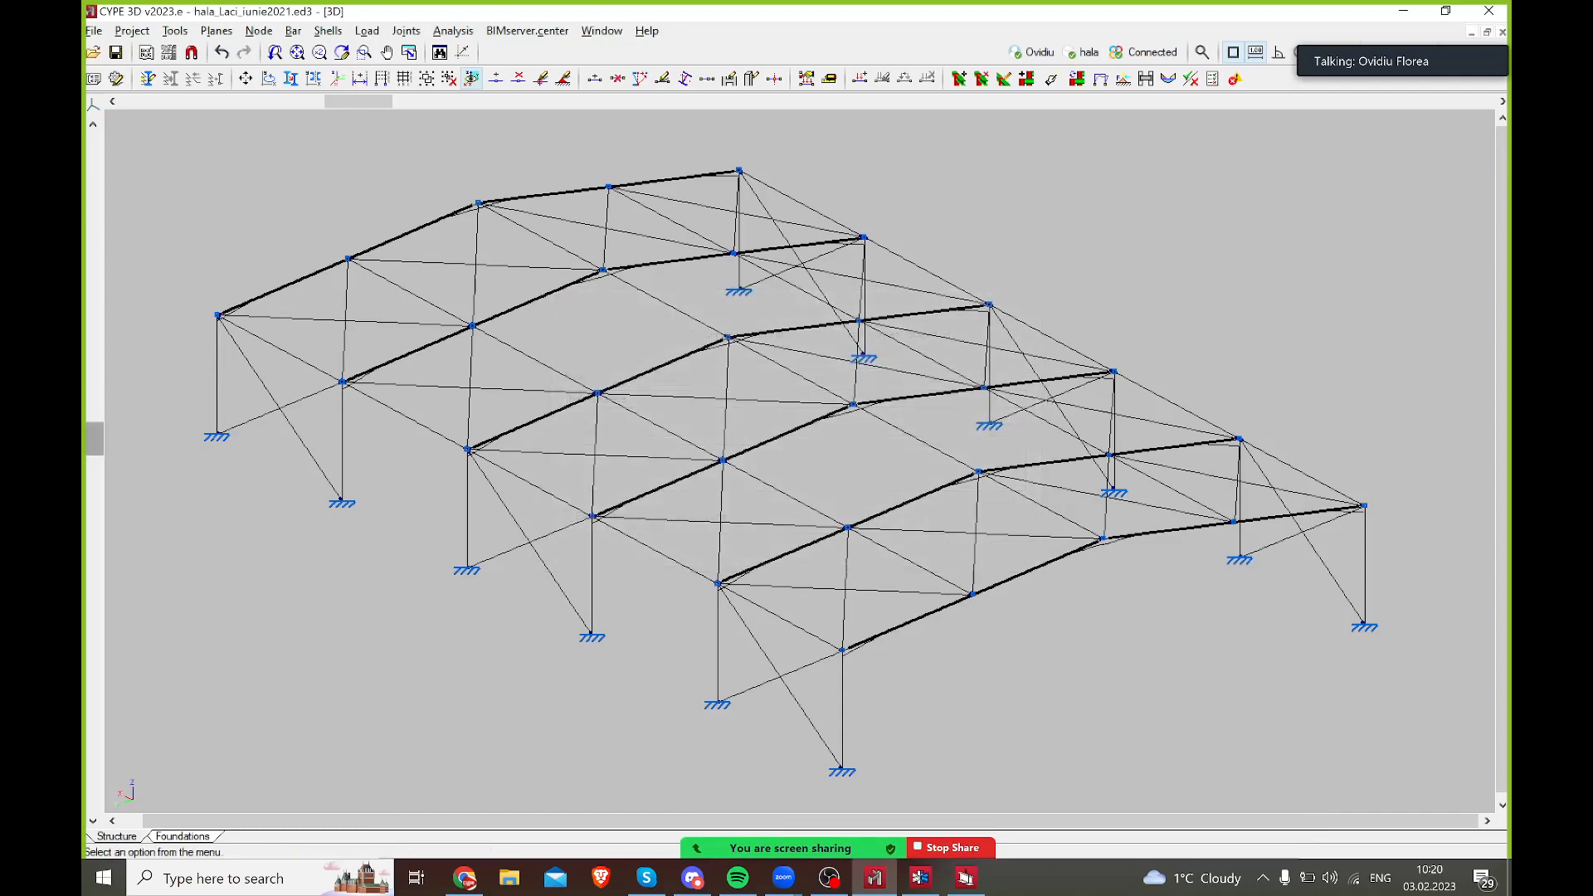
click(966, 881)
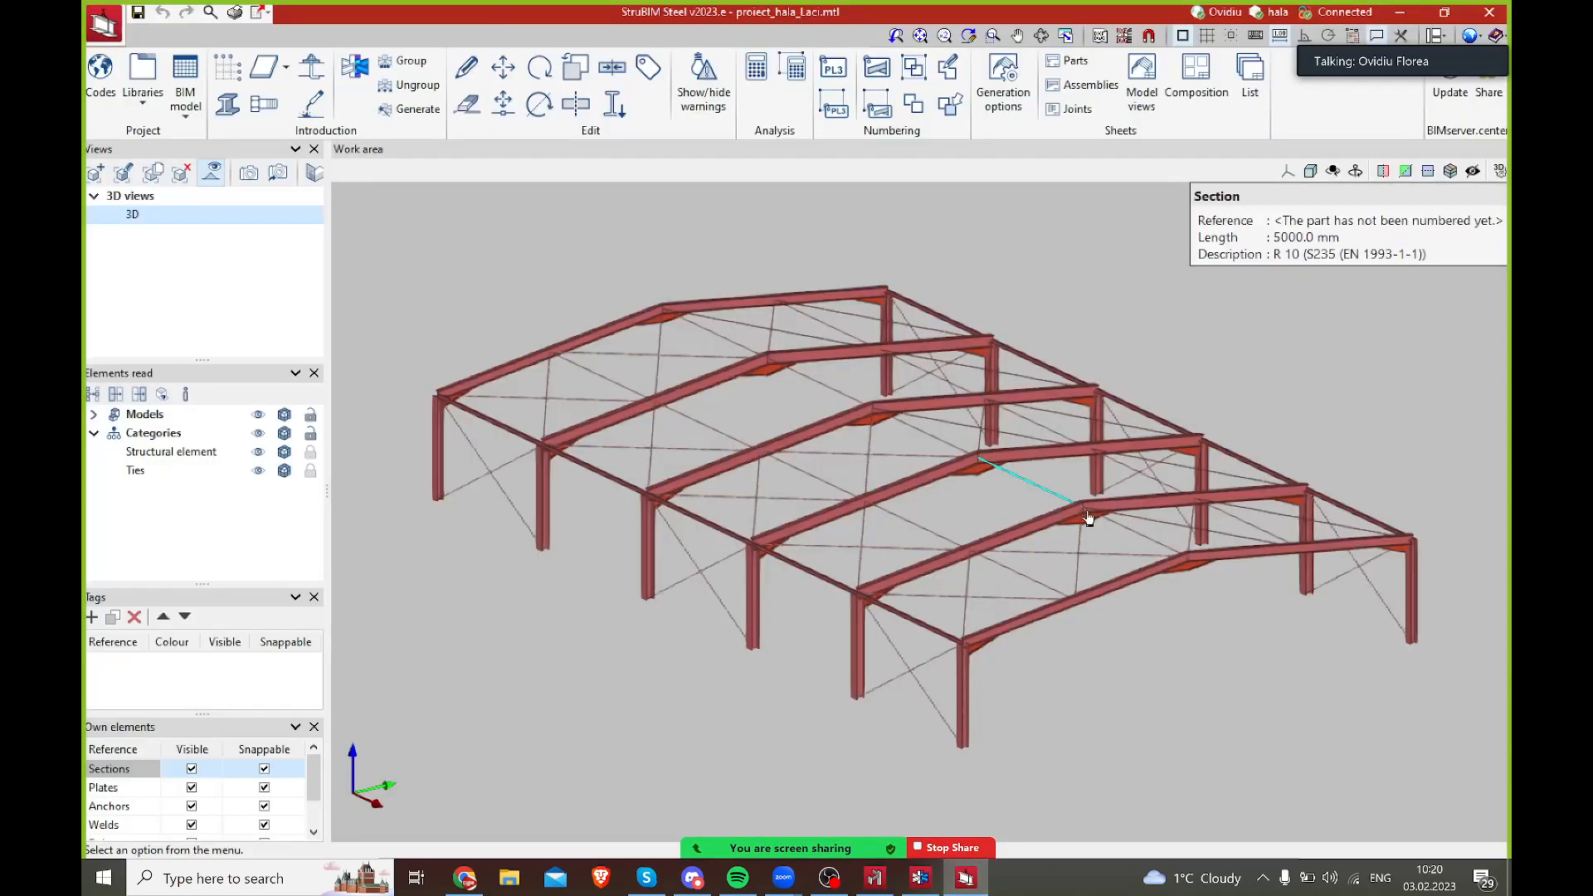
- Examine the imported steel hall model from several angles, including its rafters, haunches, columns and bracing
middle_drag(1047, 512, 1009, 479)
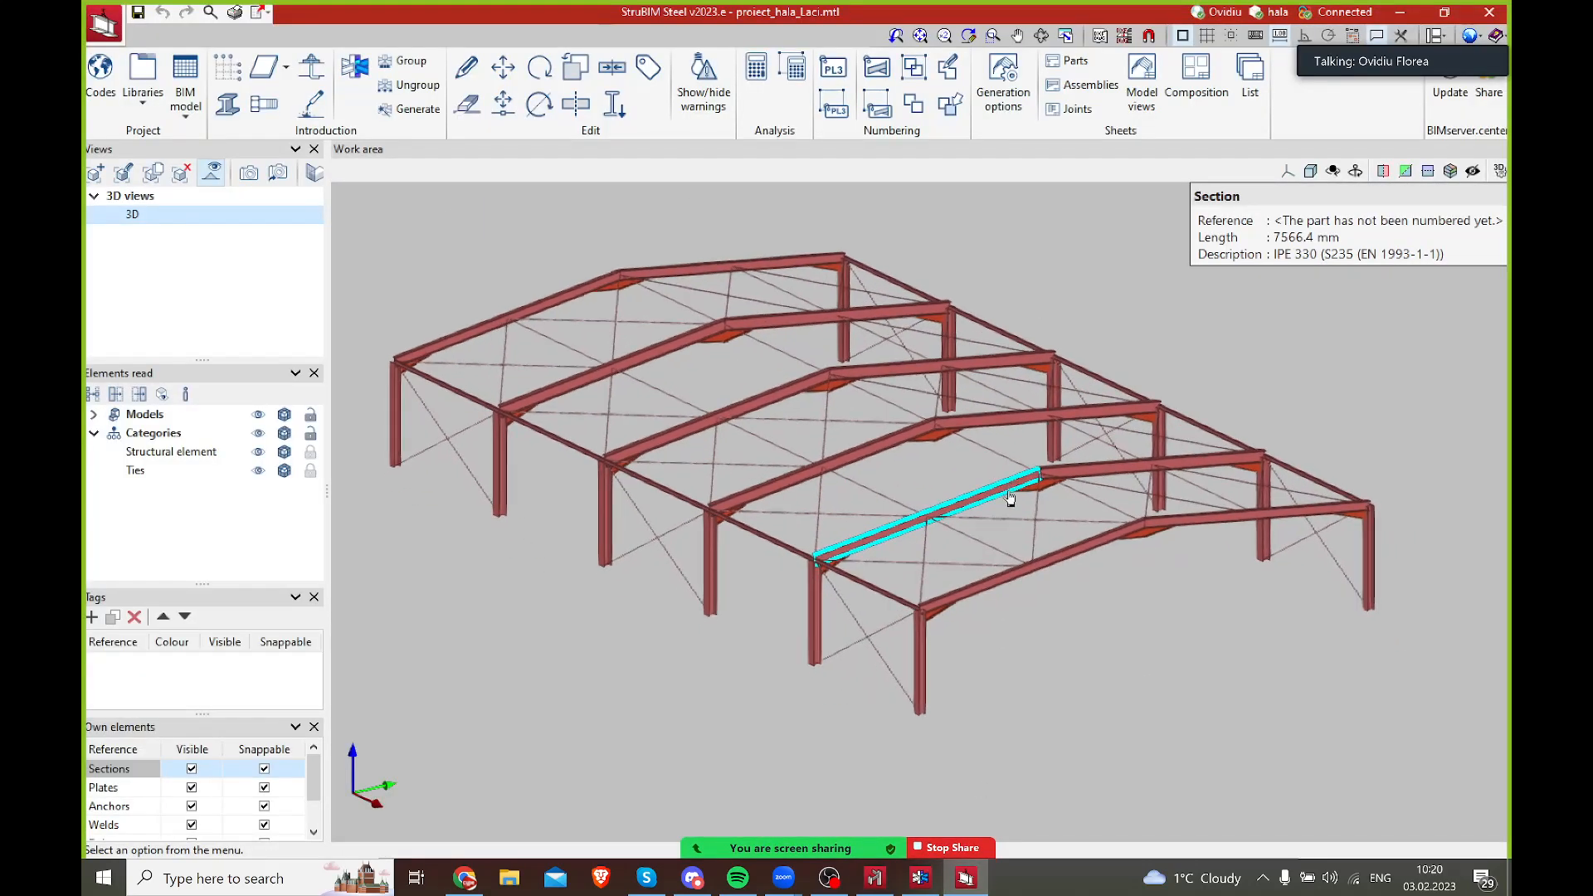
scroll(1049, 584, up, 1)
shift+middle_drag(920, 605, 705, 572)
scroll(516, 514, up, 2)
middle_drag(500, 522, 705, 503)
scroll(568, 533, up, 3)
scroll(537, 525, up, 2)
middle_drag(804, 346, 672, 514)
scroll(761, 433, down, 4)
middle_drag(784, 443, 656, 584)
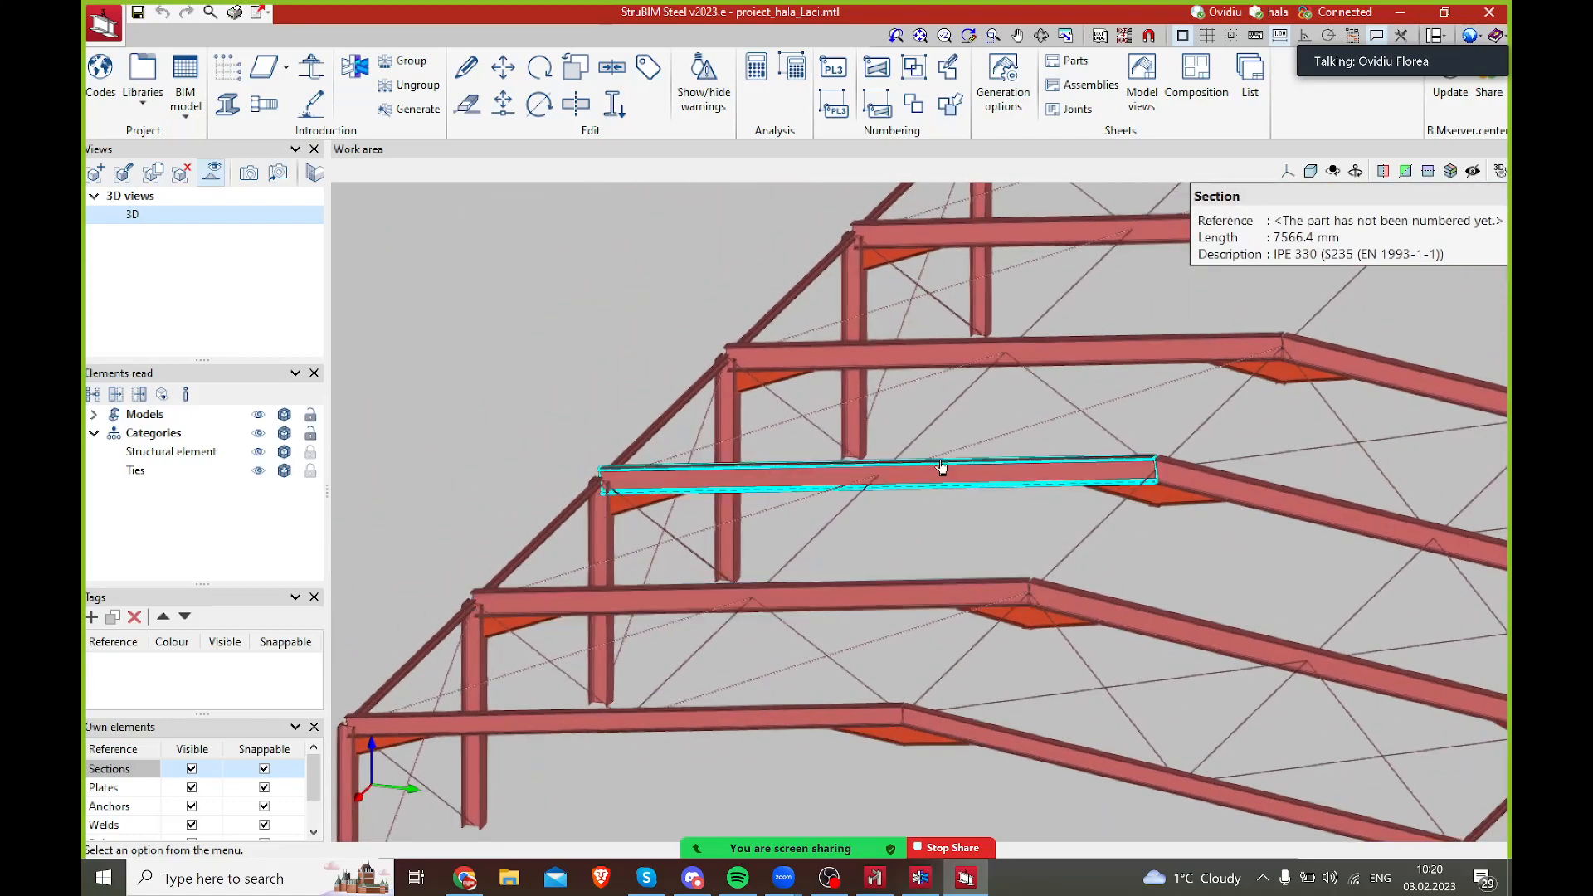
middle_drag(941, 468, 780, 491)
scroll(889, 366, down, 3)
shift+middle_drag(837, 553, 933, 487)
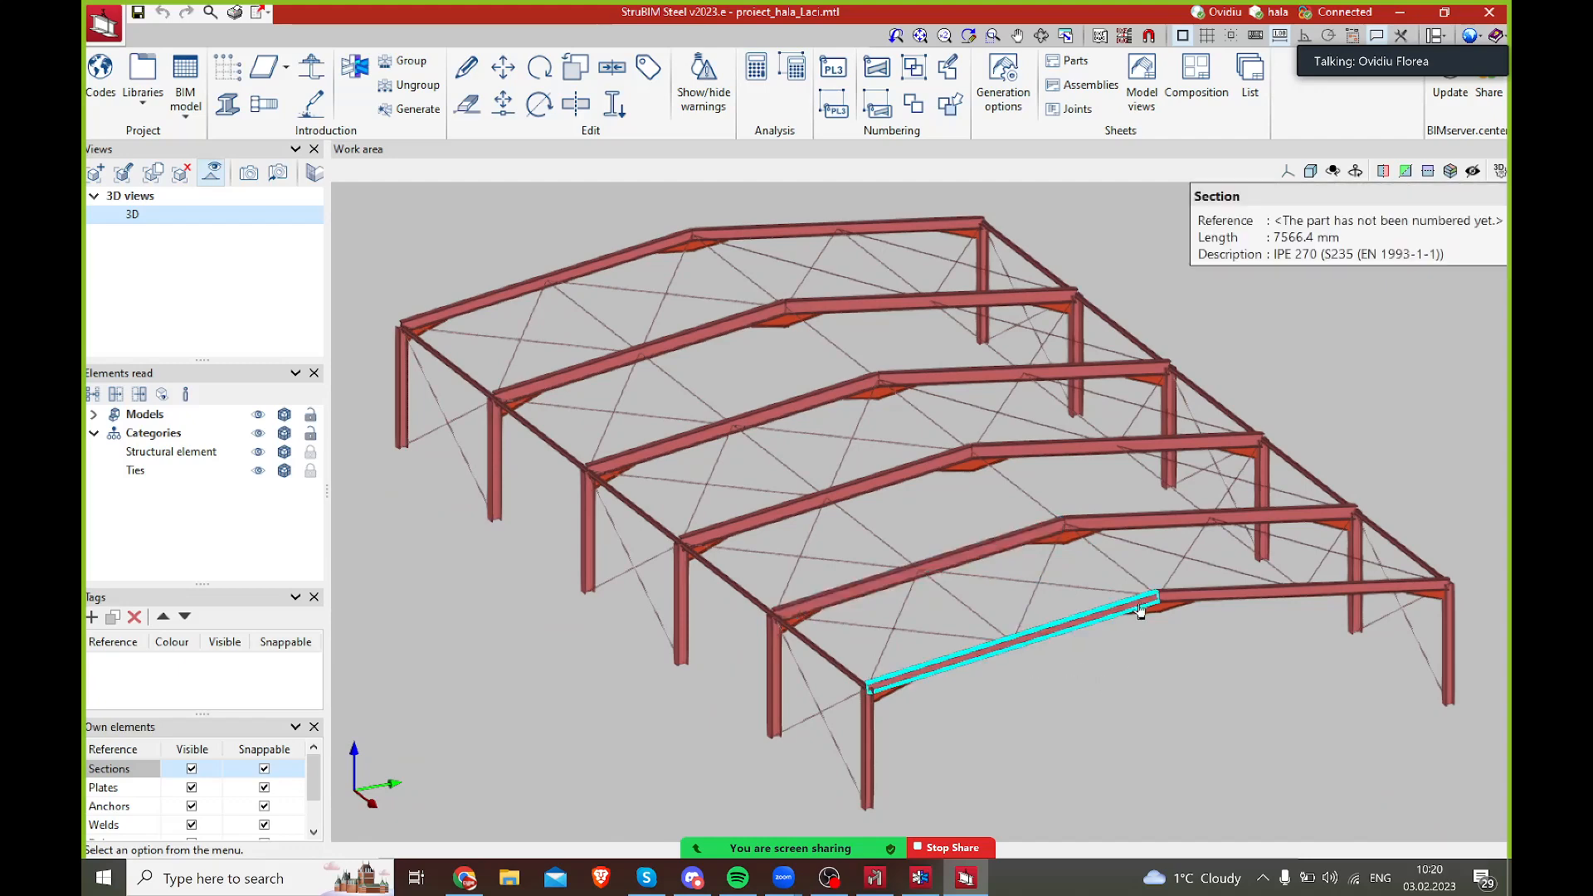
mouse_move(1049, 618)
shift+middle_down()
mouse_move(971, 589)
mouse_move(1032, 597)
shift+middle_up()
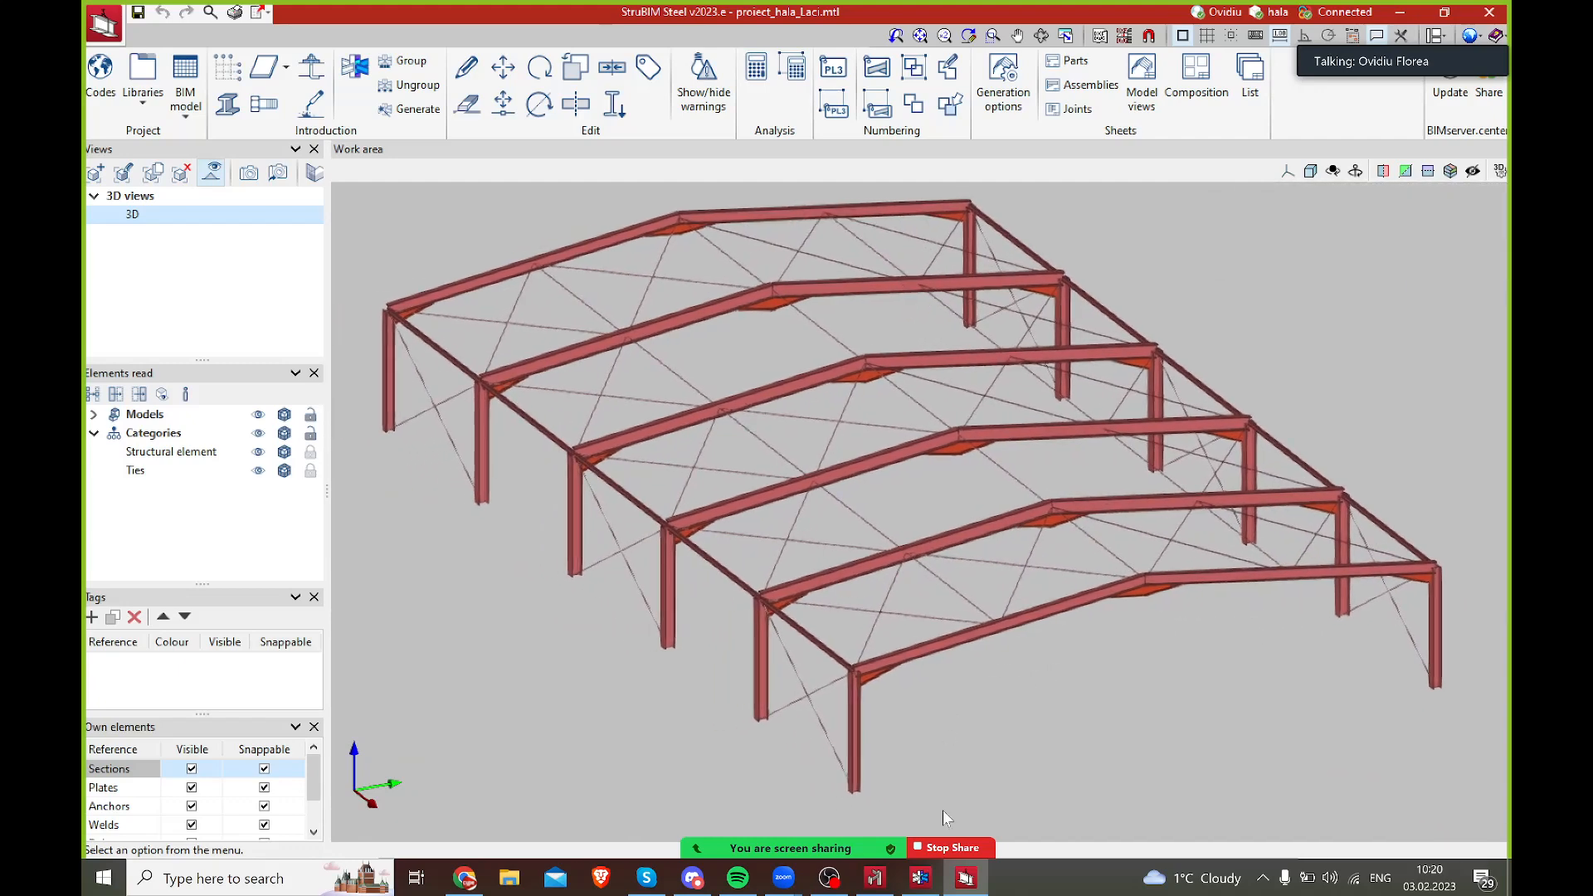
- Switch to CYPE 3D to view the analysis model of the hall and return to StruBIM Steel
key(alt+Tab)
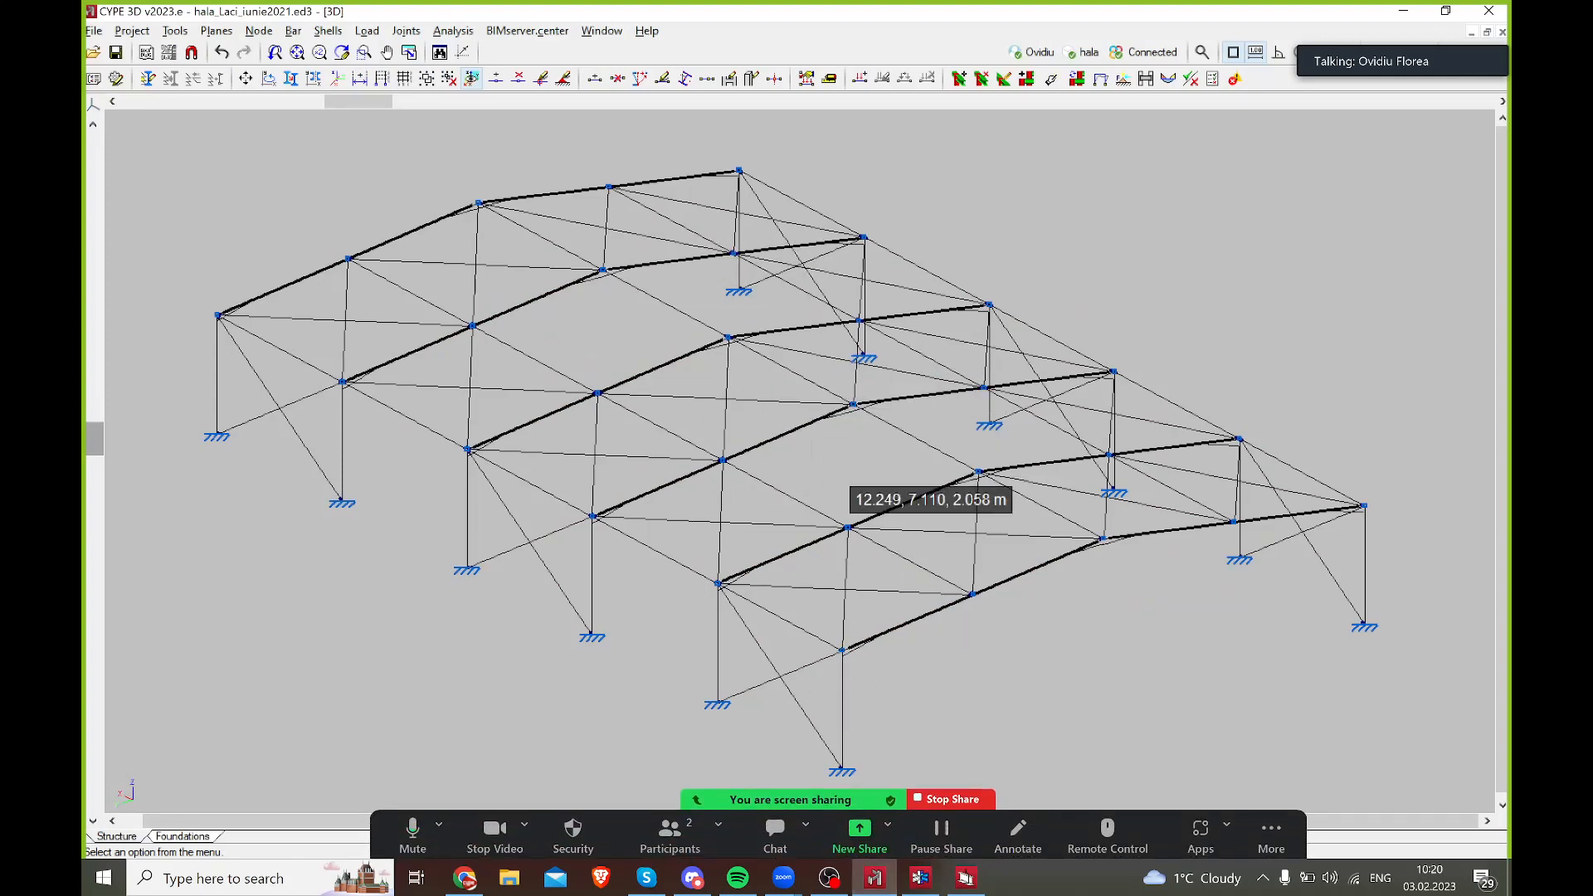
click(966, 879)
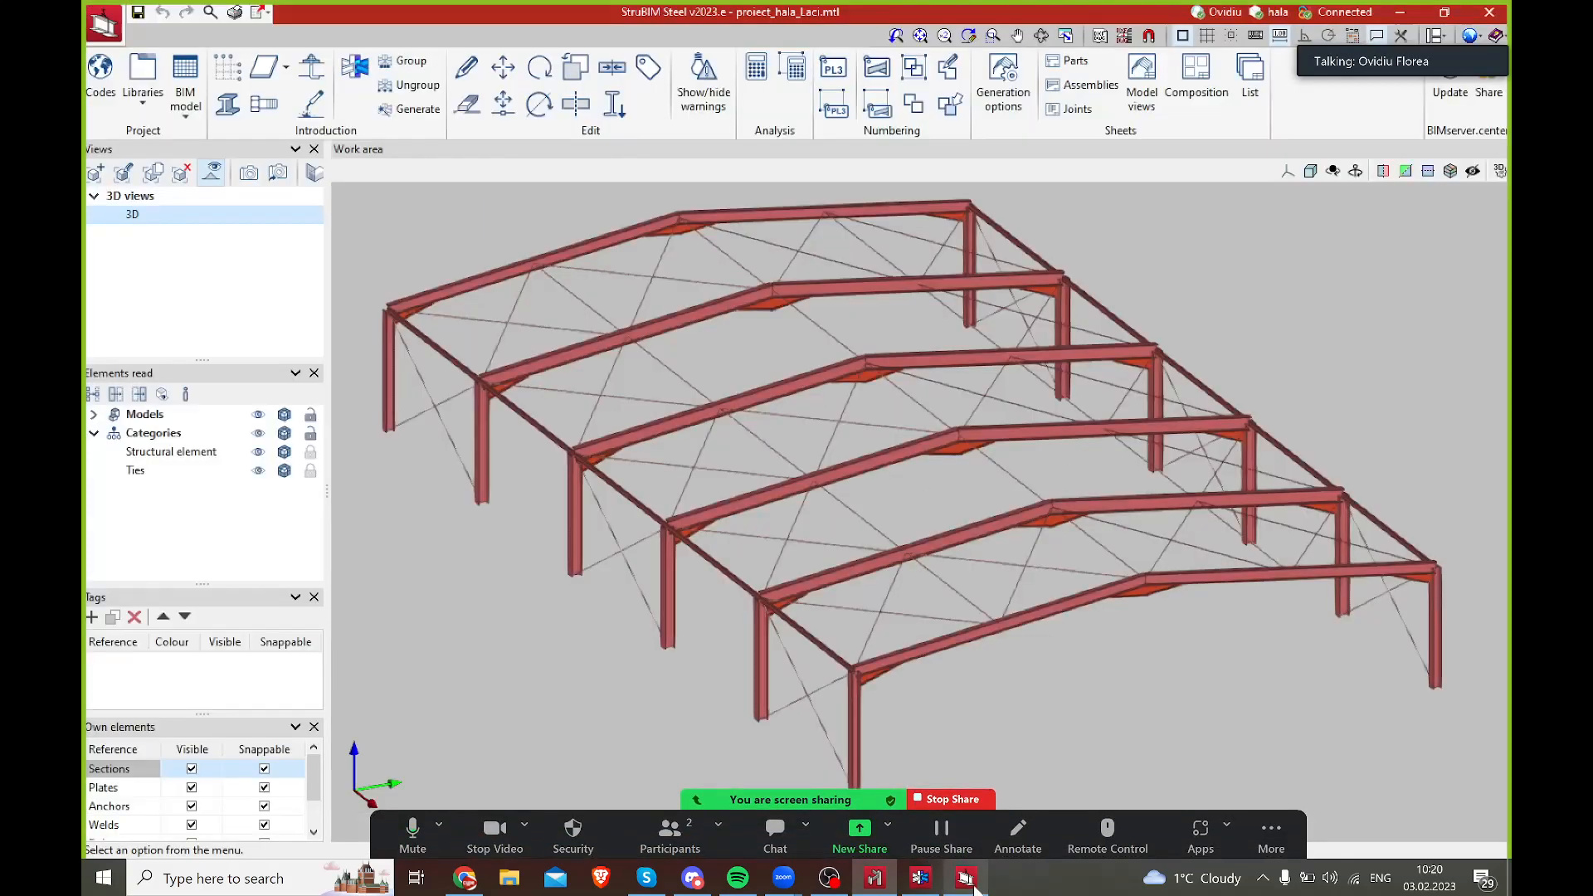
scroll(858, 366, down, 1)
middle_drag(986, 417, 940, 432)
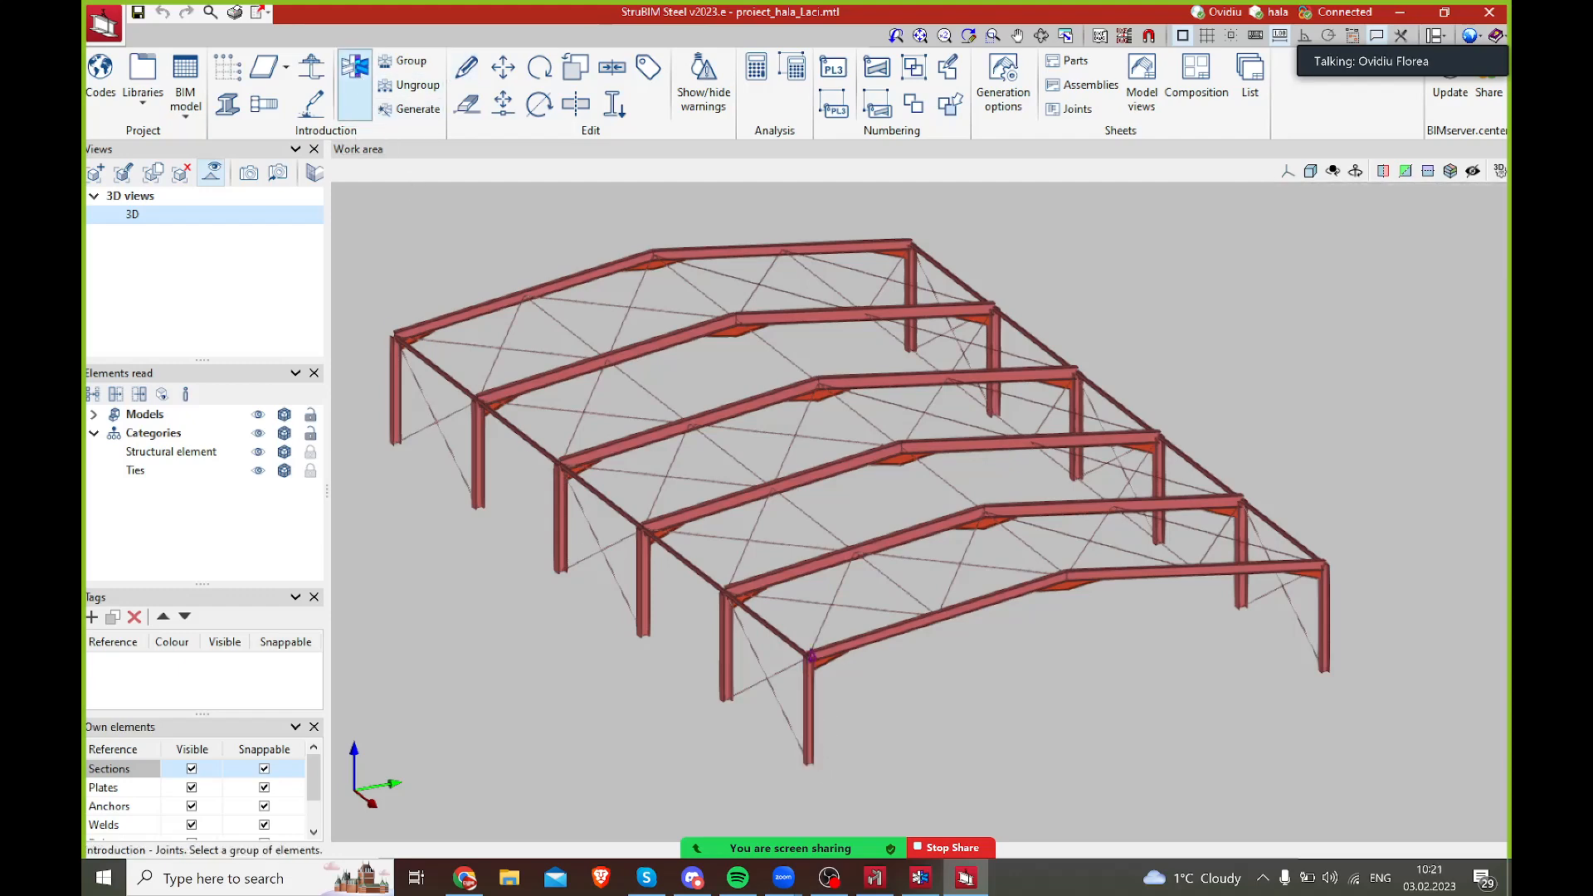
- Create a joint between the two rafters at the front frame's ridge and open its connection editor
click(1025, 599)
click(1117, 583)
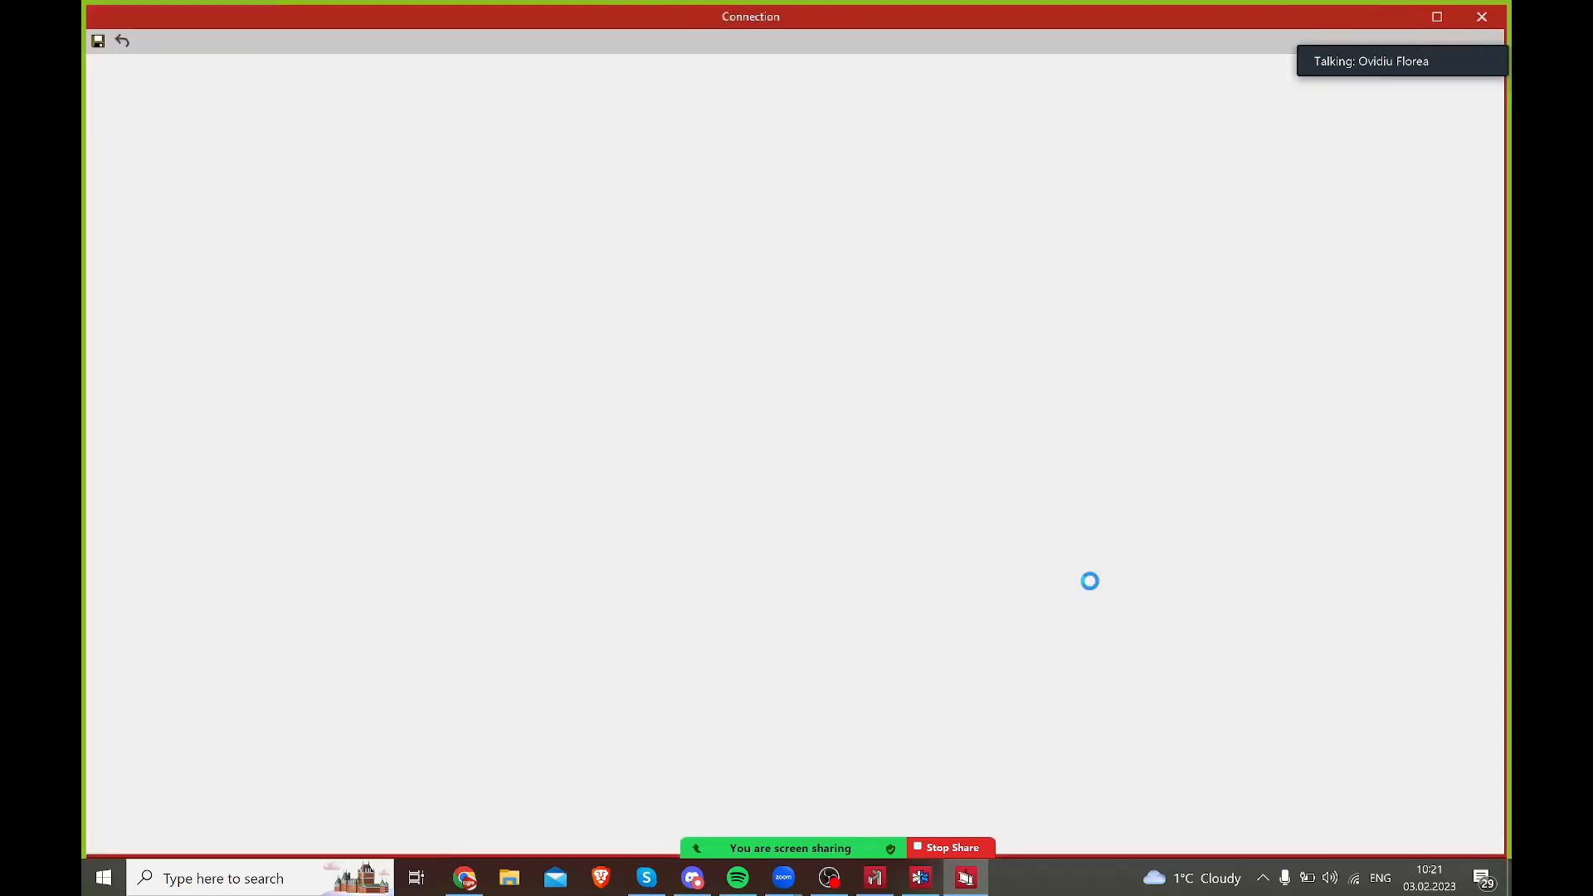
scroll(1091, 444, down, 3)
middle_drag(1251, 512, 1120, 515)
scroll(1063, 440, up, 3)
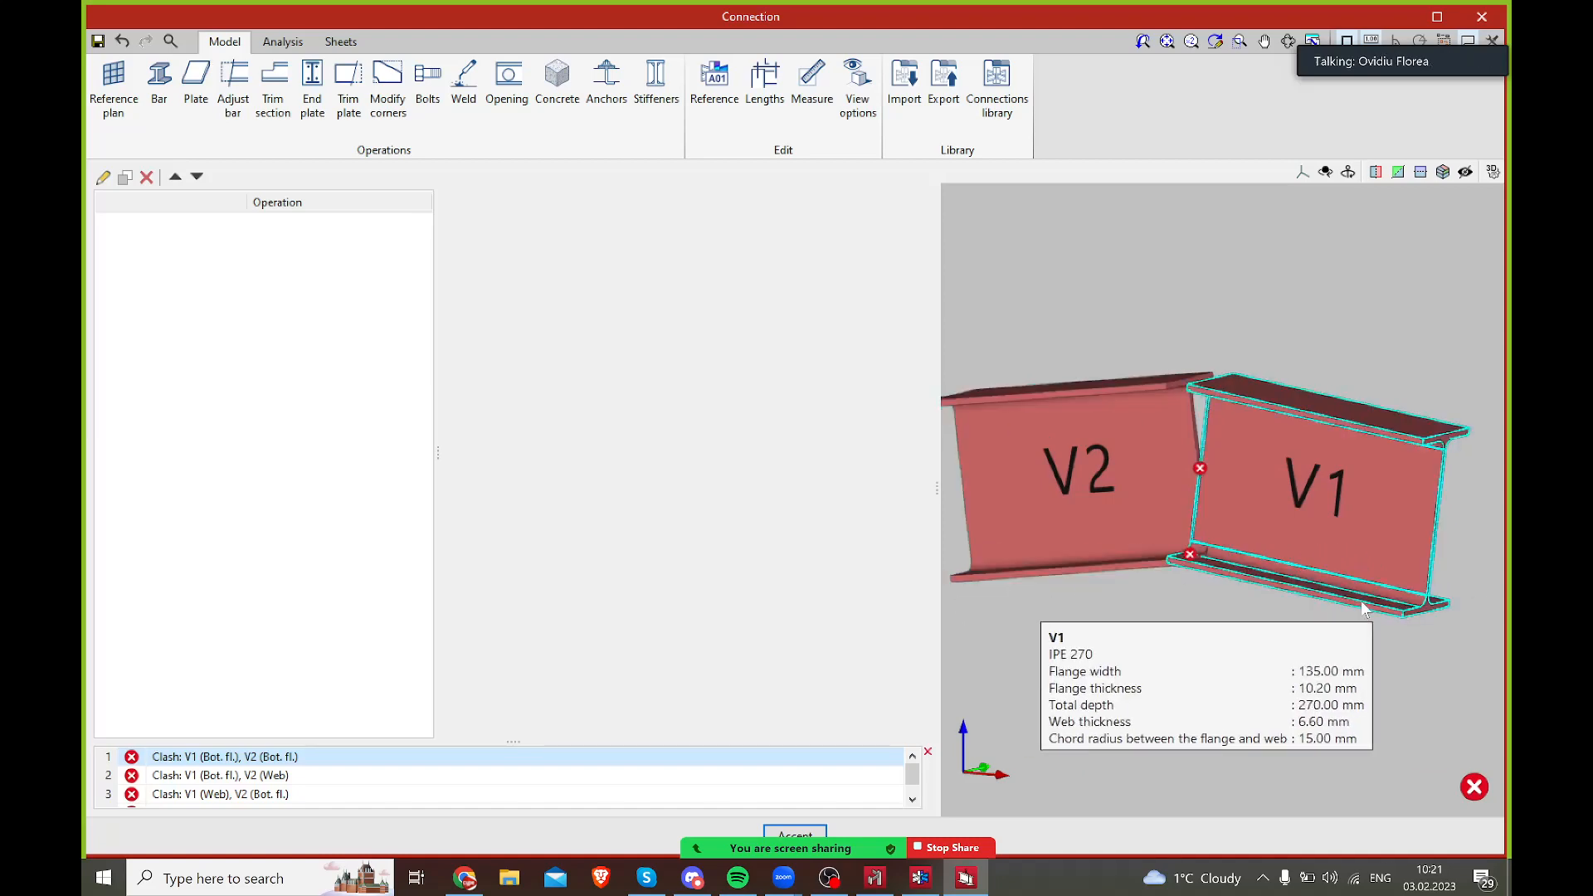
- Inspect the section data of beams V1 and V2 at the ridge connection and close the connection editor
scroll(1203, 397, down, 4)
scroll(1269, 442, up, 2)
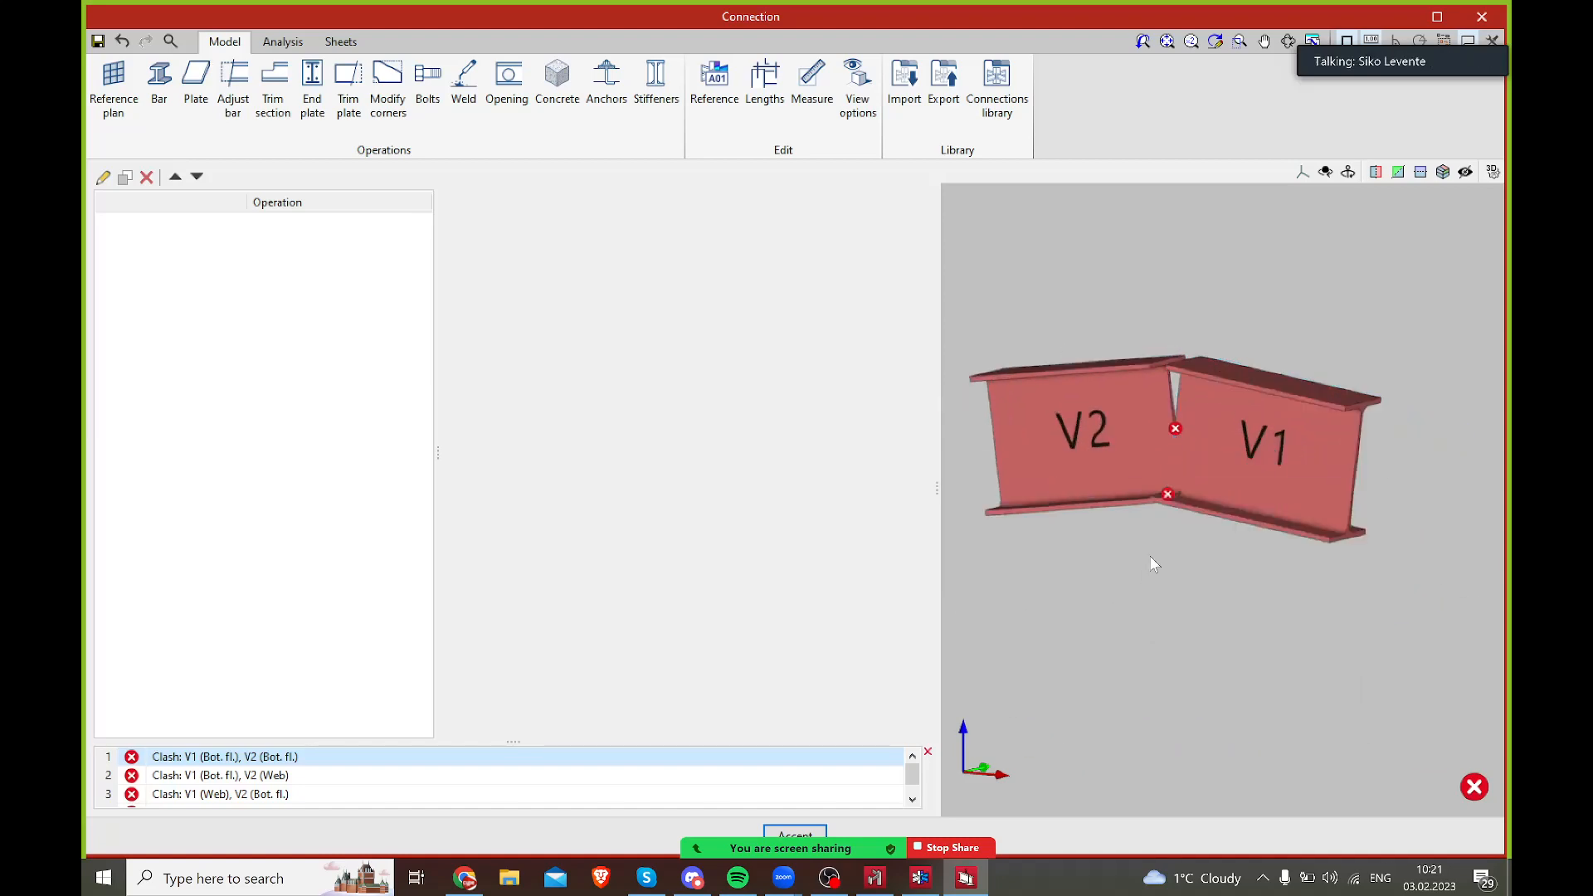
scroll(1153, 547, up, 1)
middle_drag(1154, 541, 1160, 556)
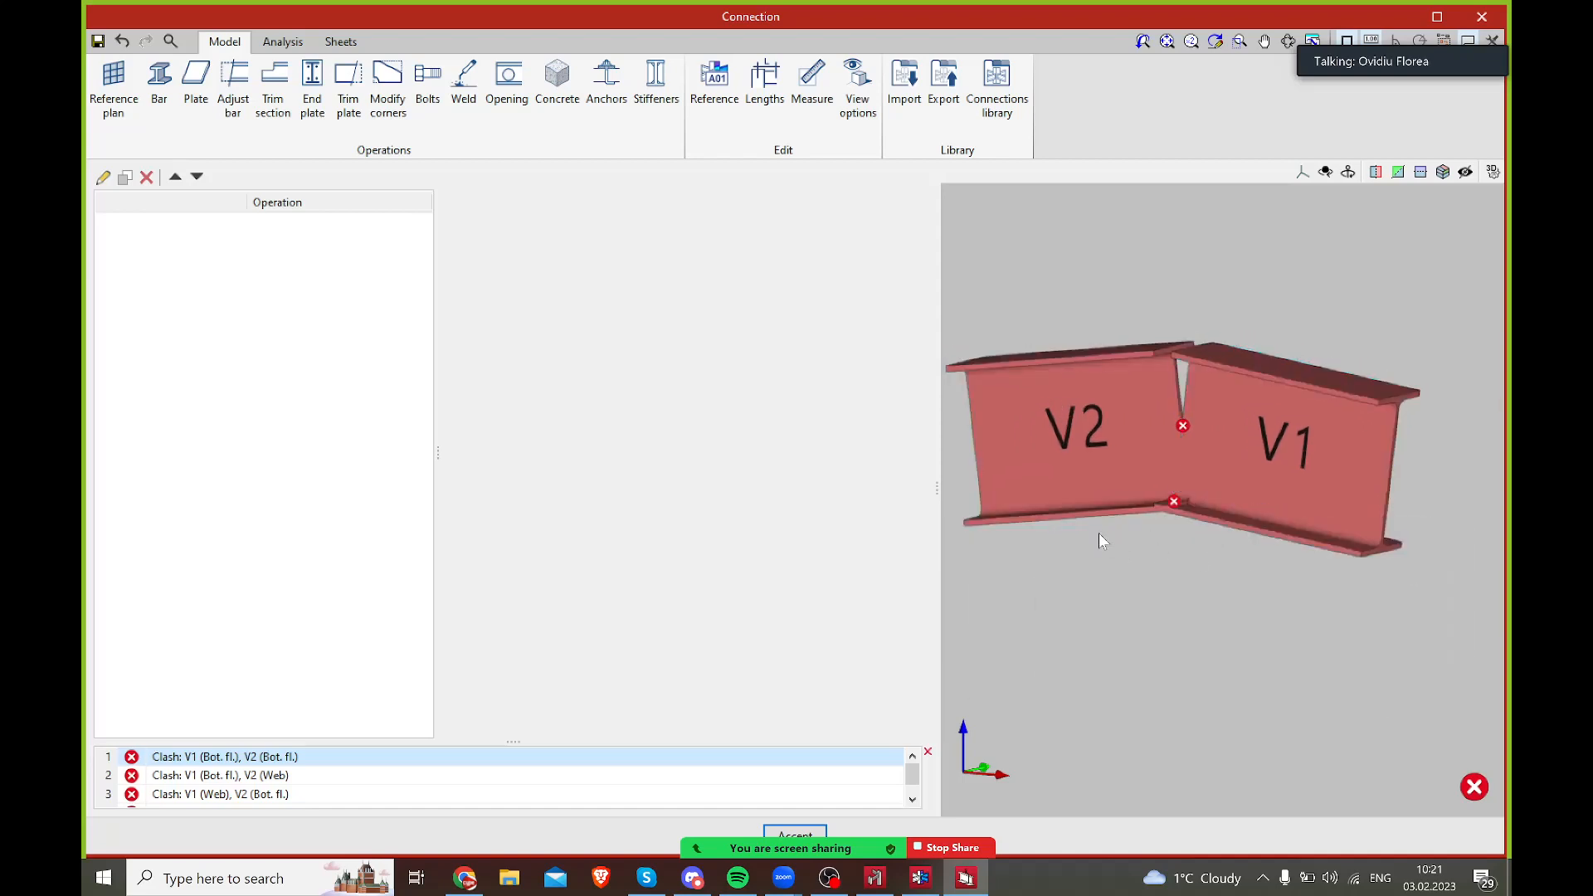
mouse_move(1108, 457)
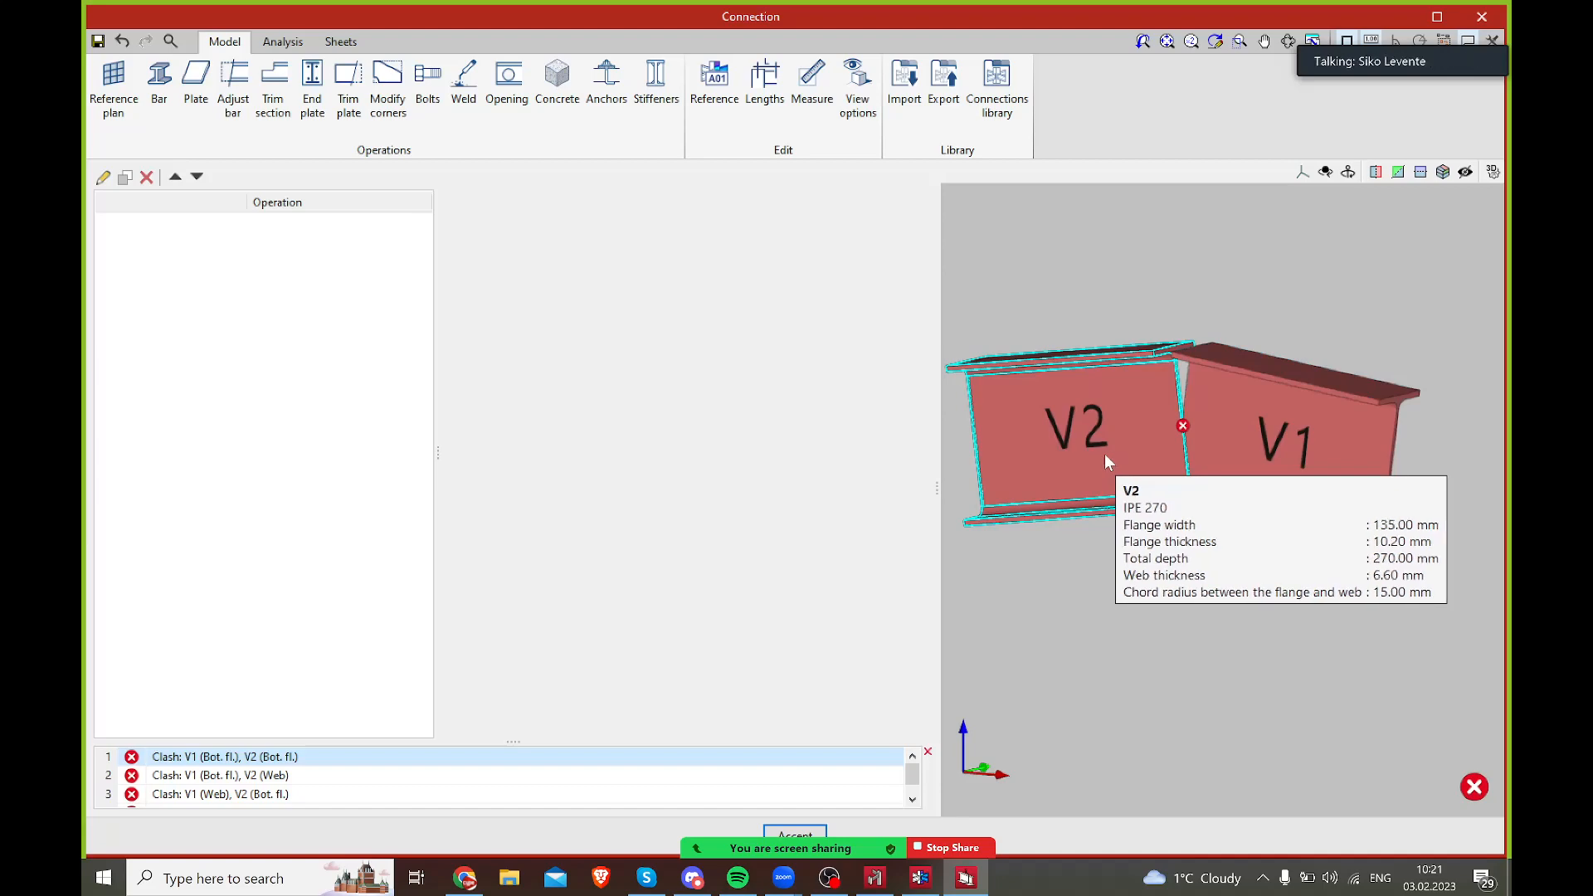
click(1483, 17)
- Examine the hall's frames and roof bracing rods, briefly checking the same structure in CYPE 3D
scroll(975, 614, up, 3)
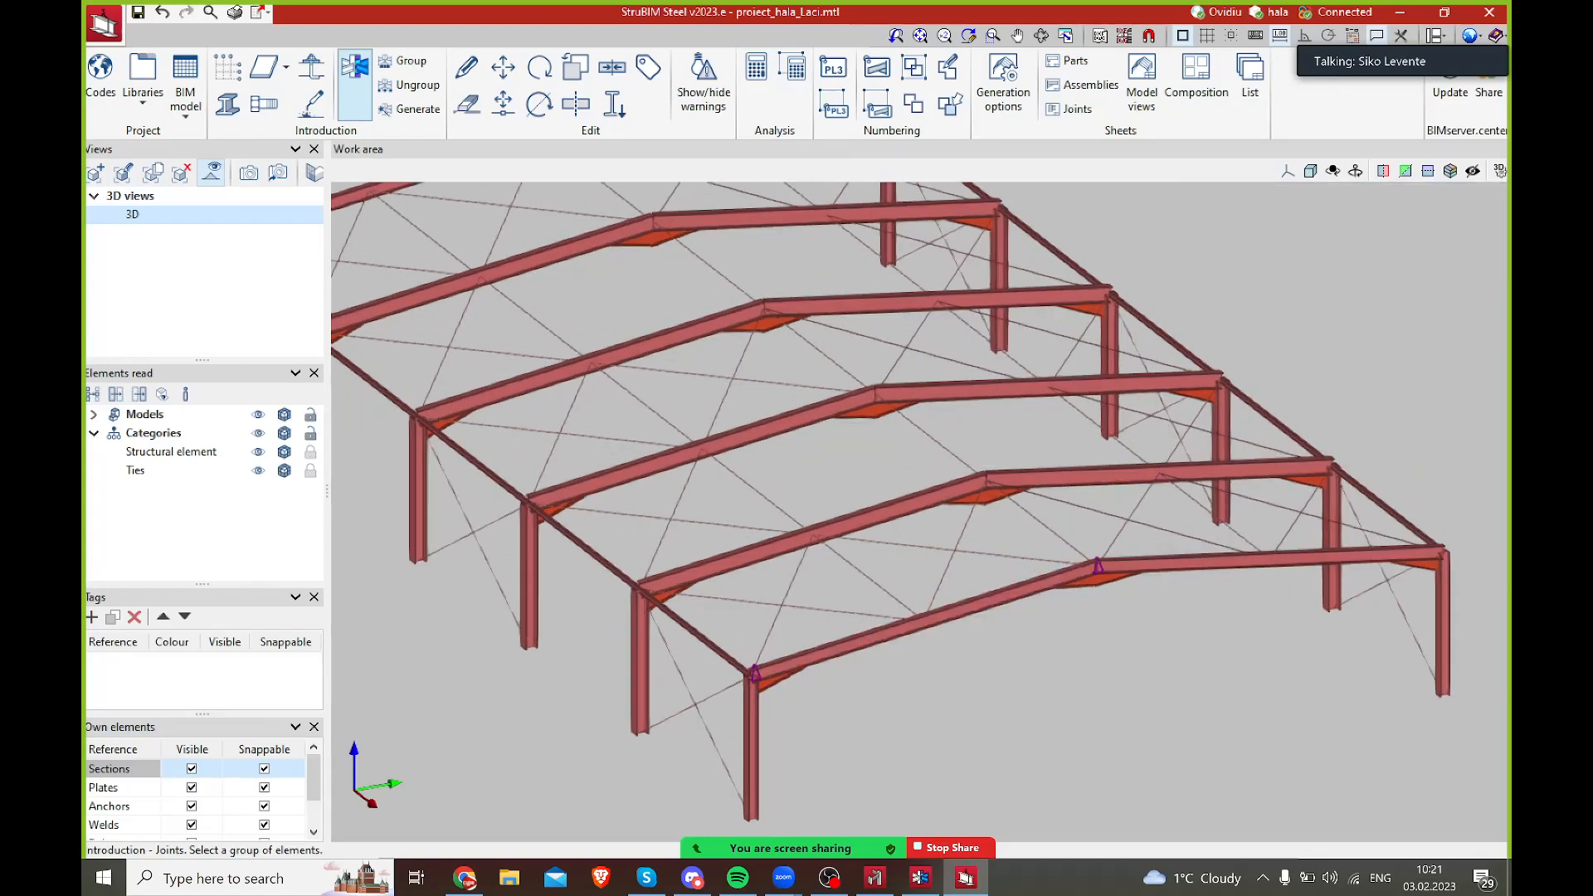
middle_drag(900, 662, 918, 628)
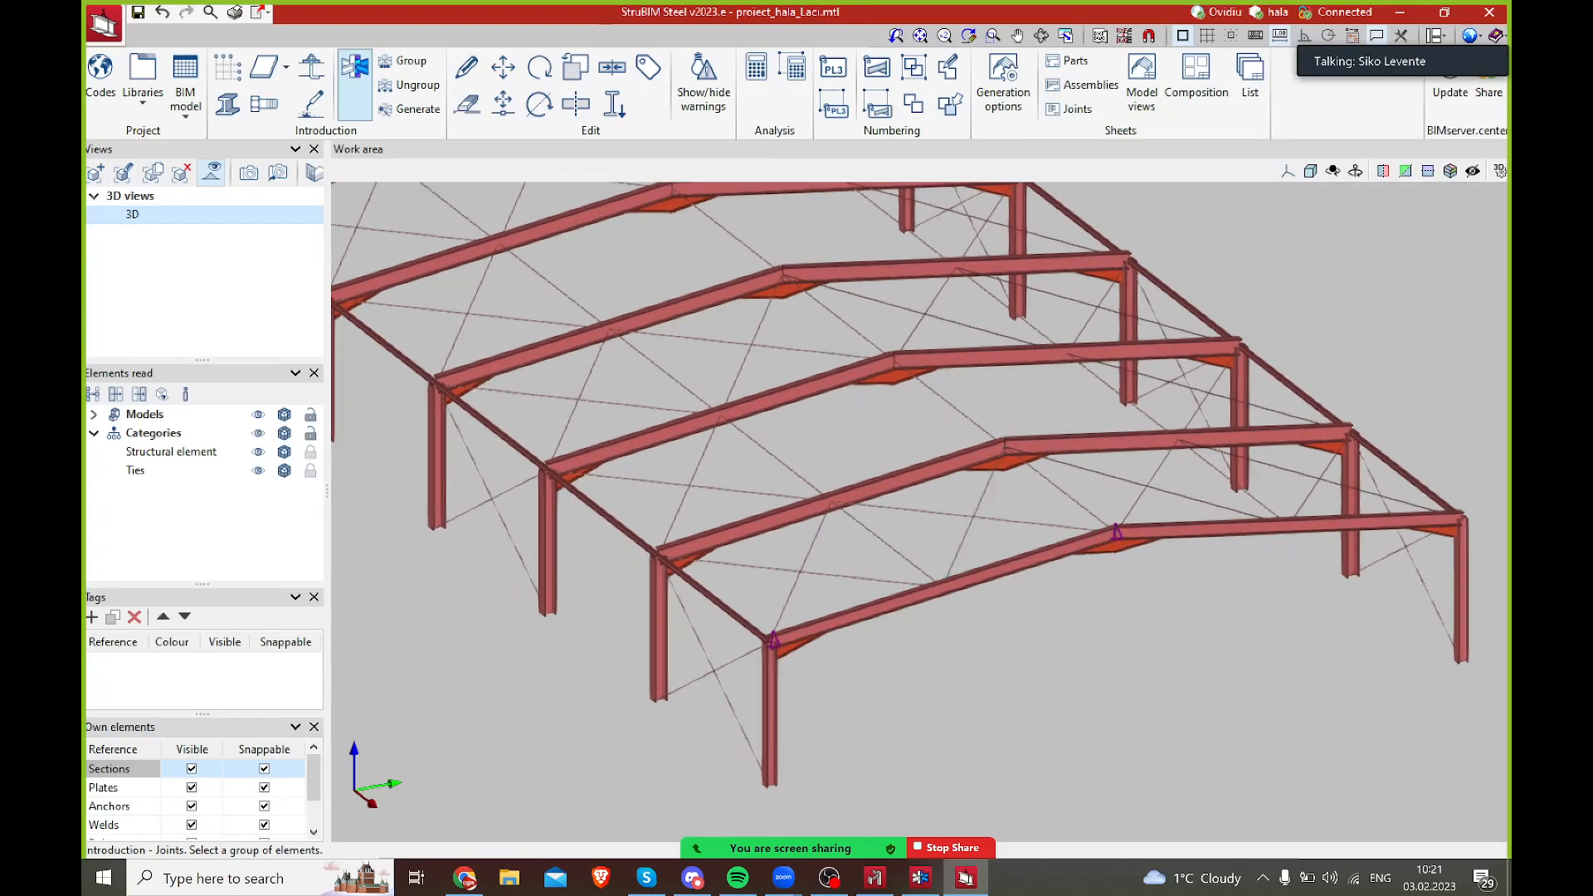
scroll(975, 508, down, 3)
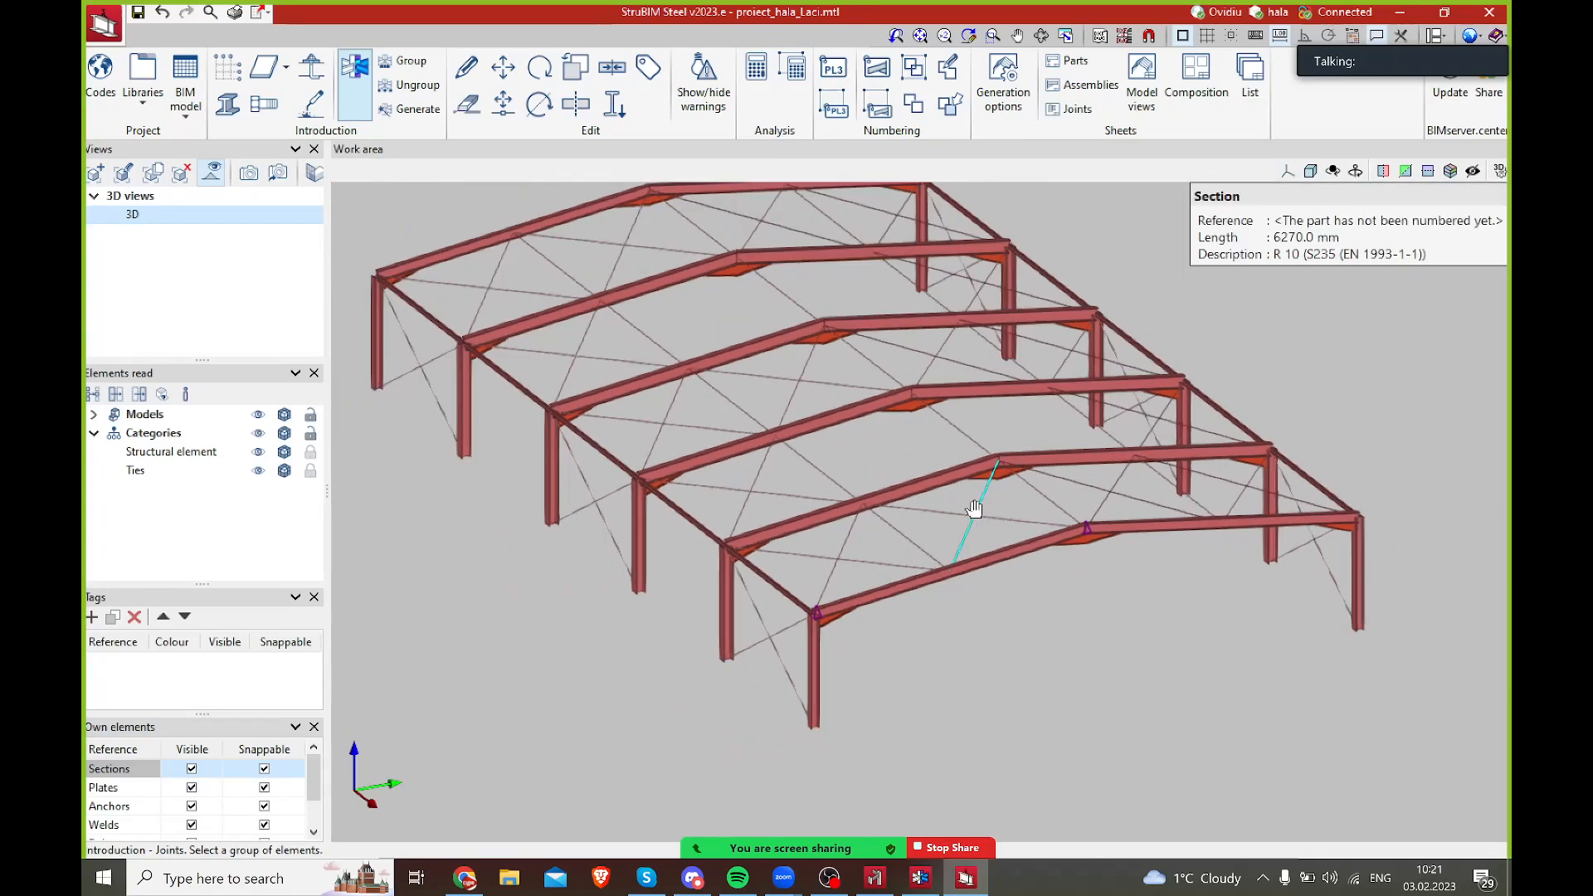
middle_drag(975, 522, 971, 558)
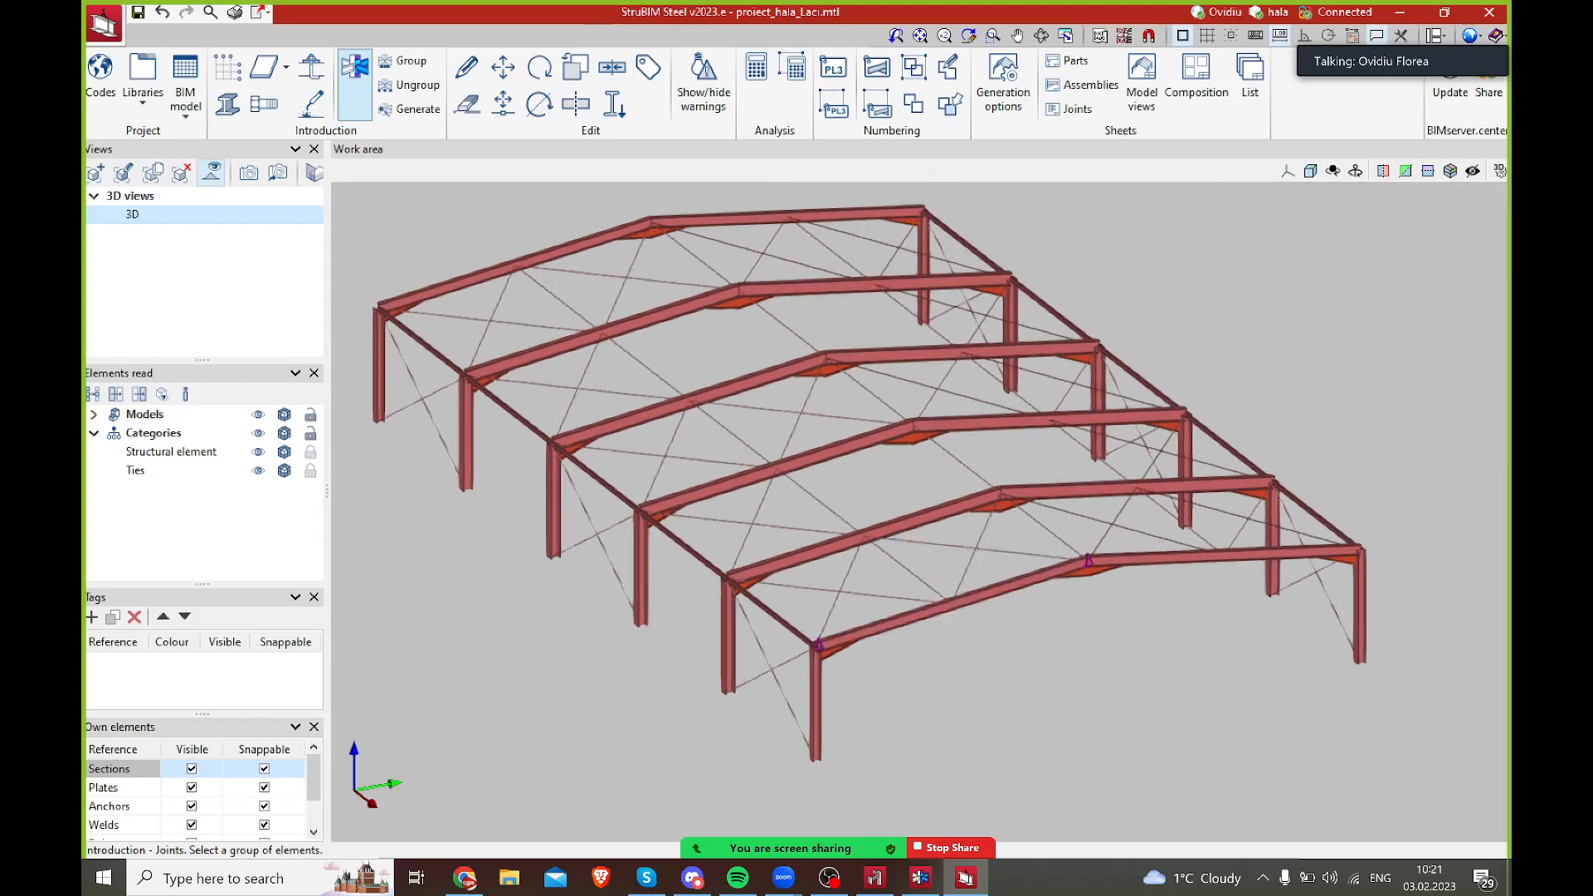
click(884, 886)
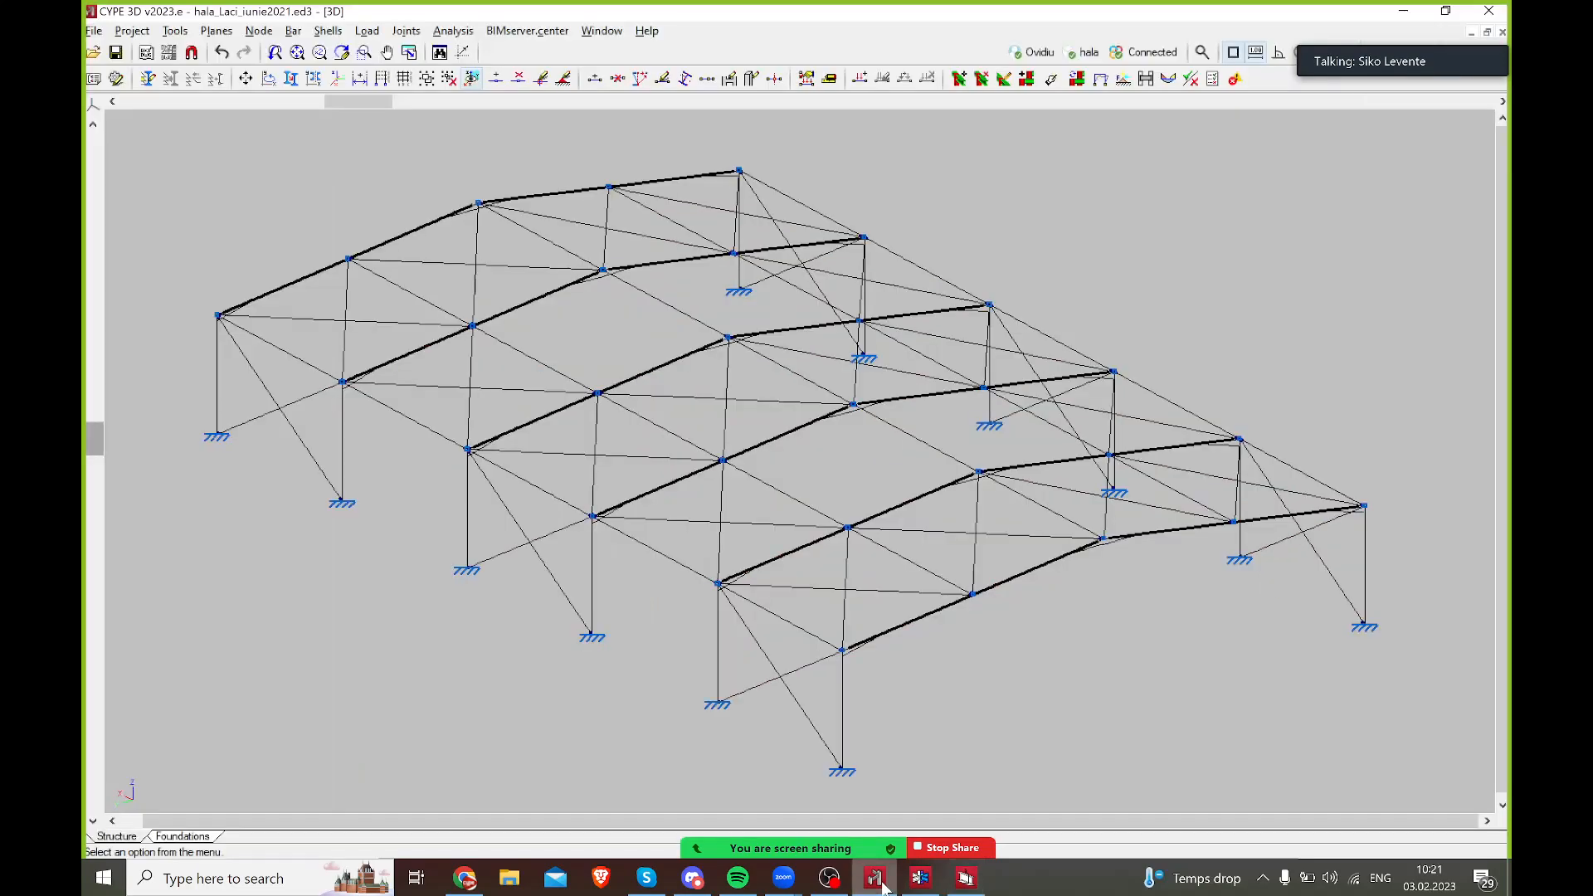
click(884, 886)
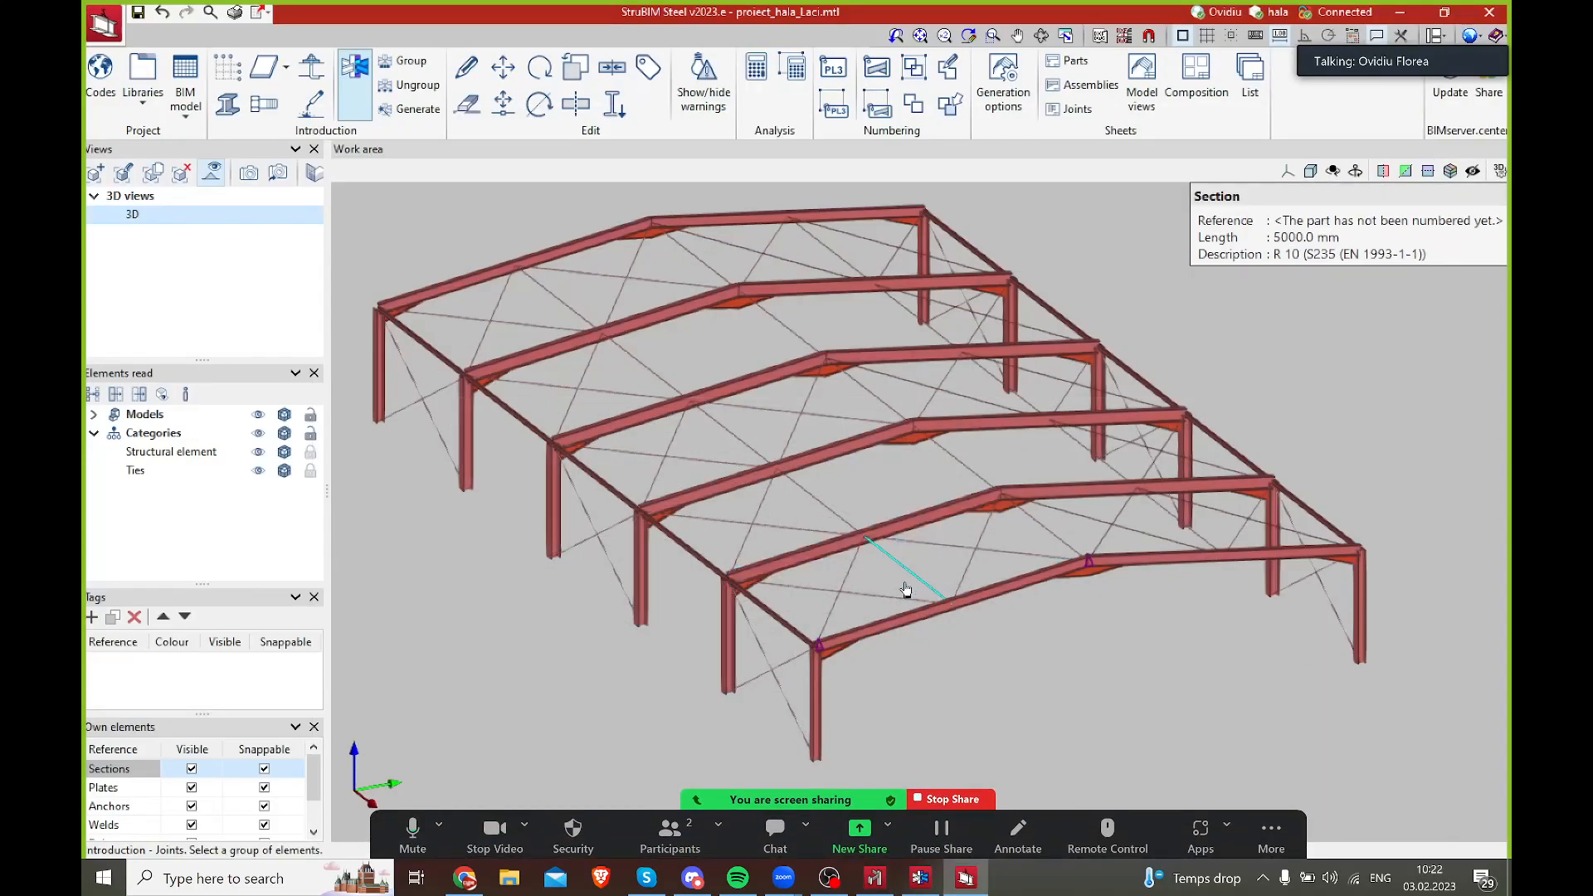
scroll(906, 589, up, 5)
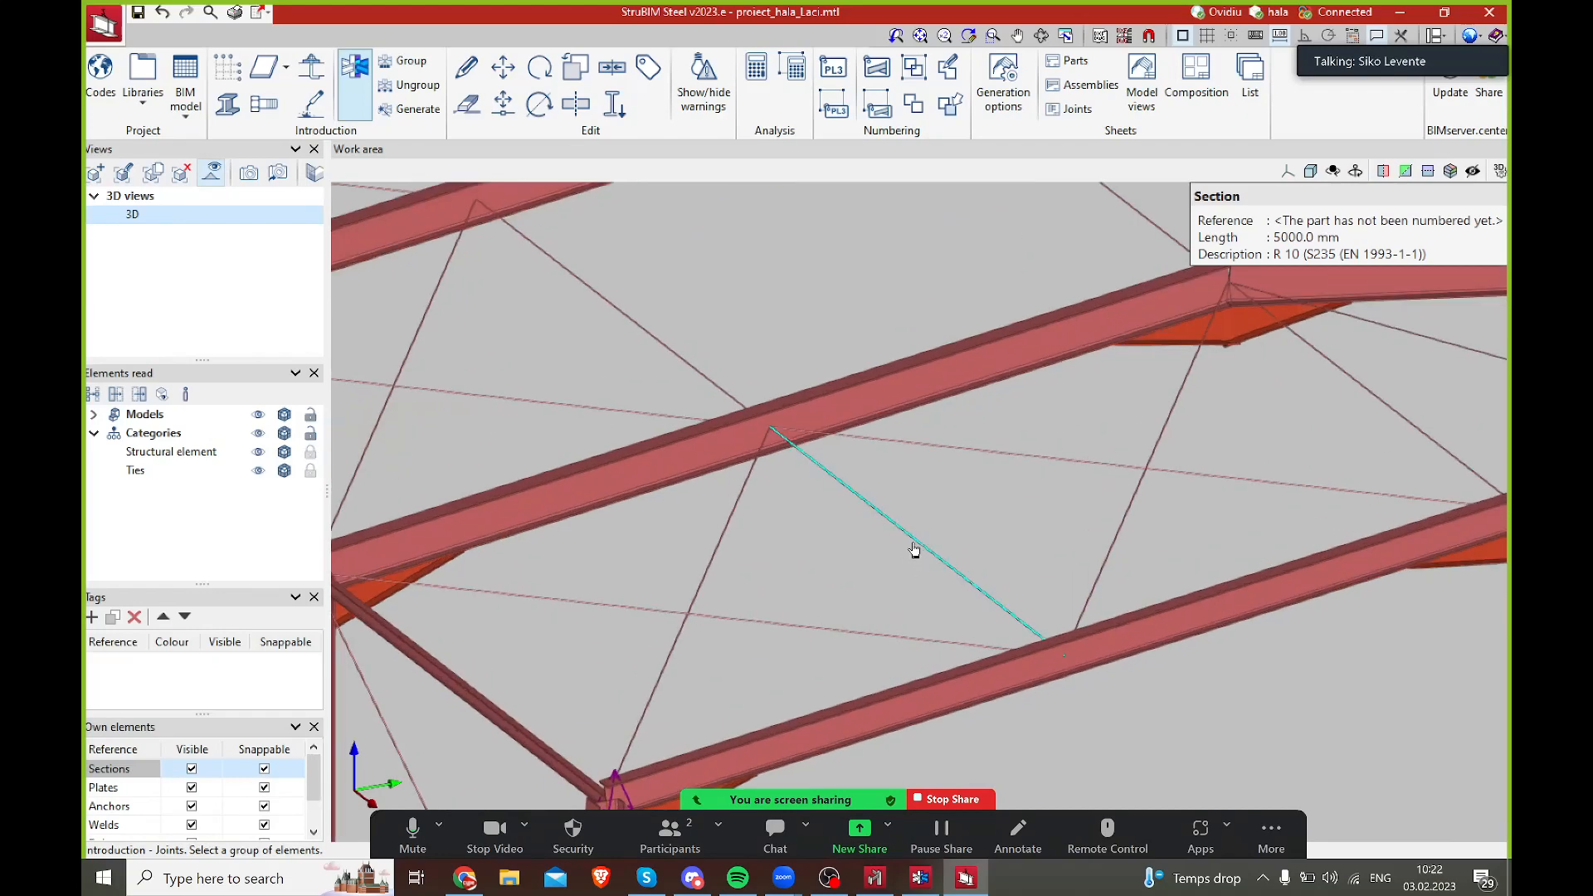
scroll(917, 545, down, 5)
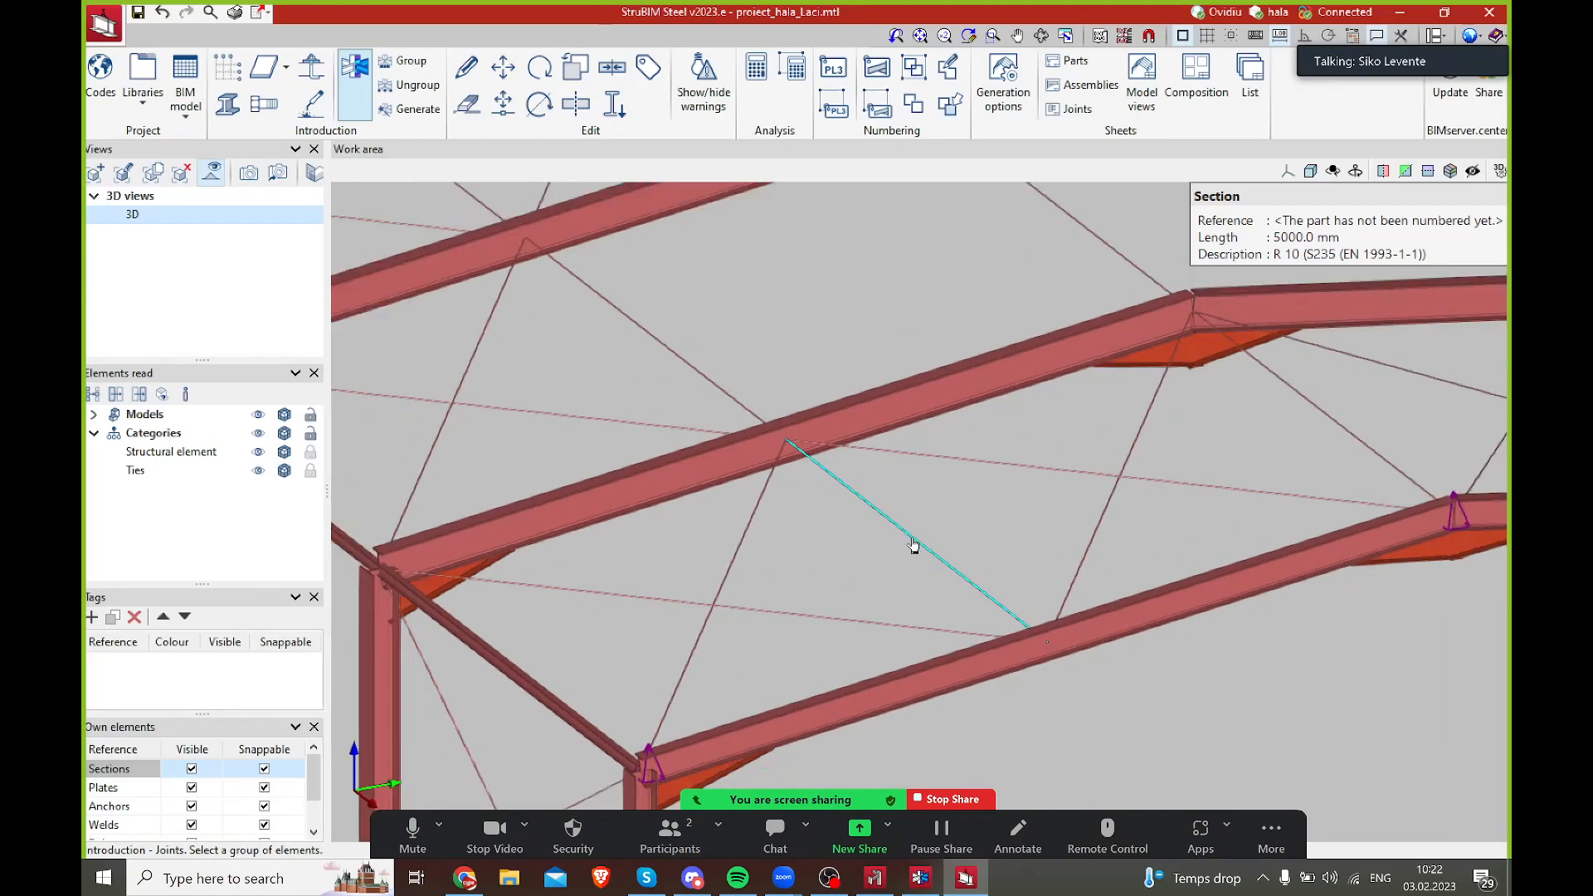
scroll(916, 531, down, 2)
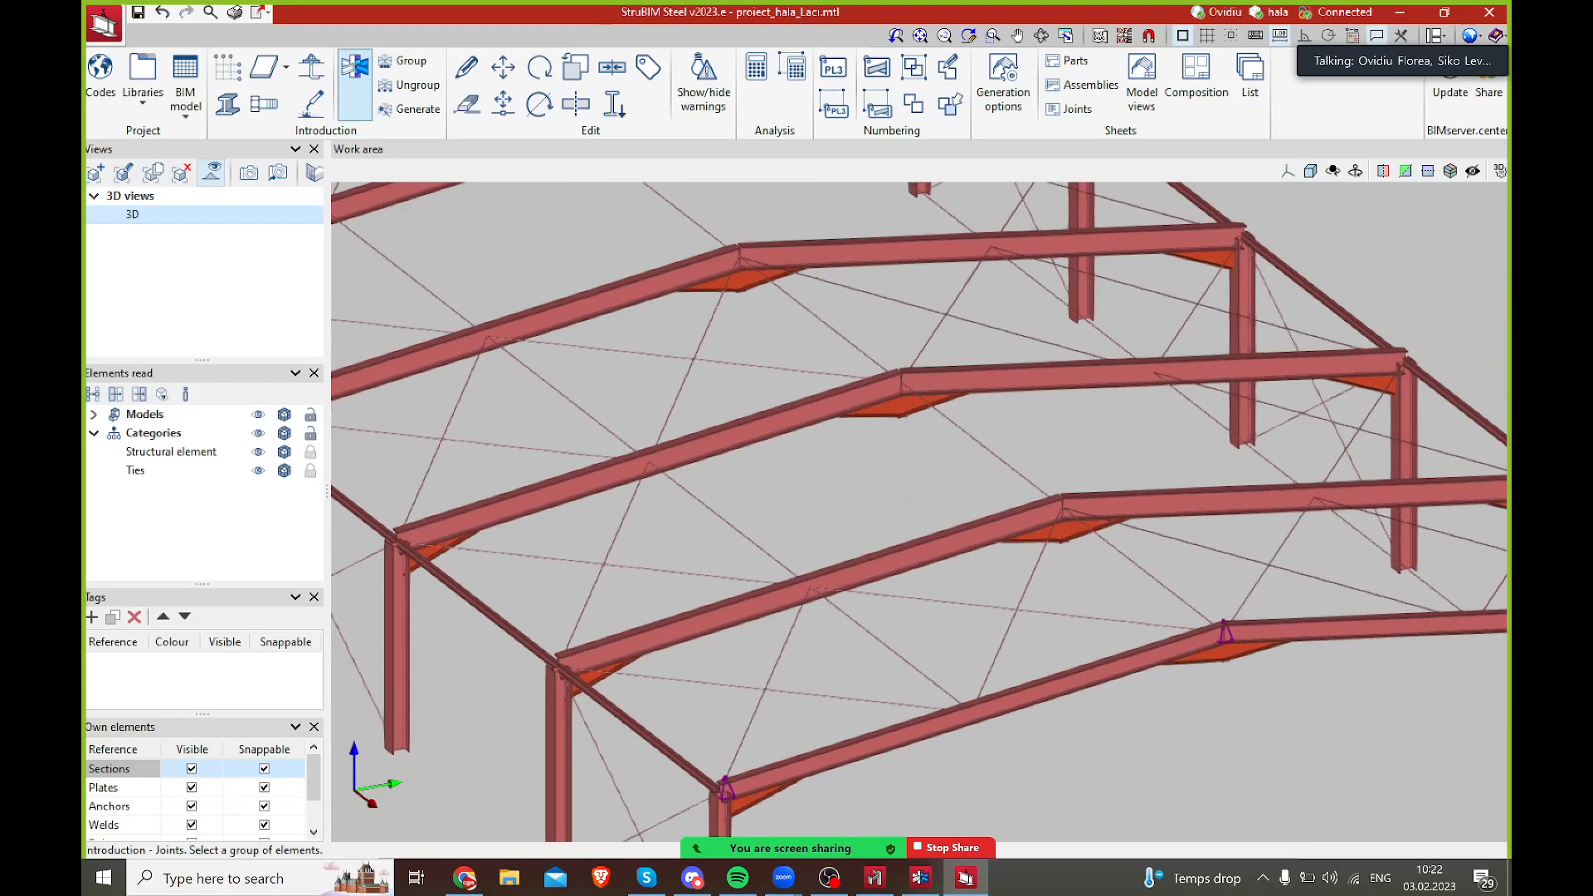
scroll(881, 458, down, 5)
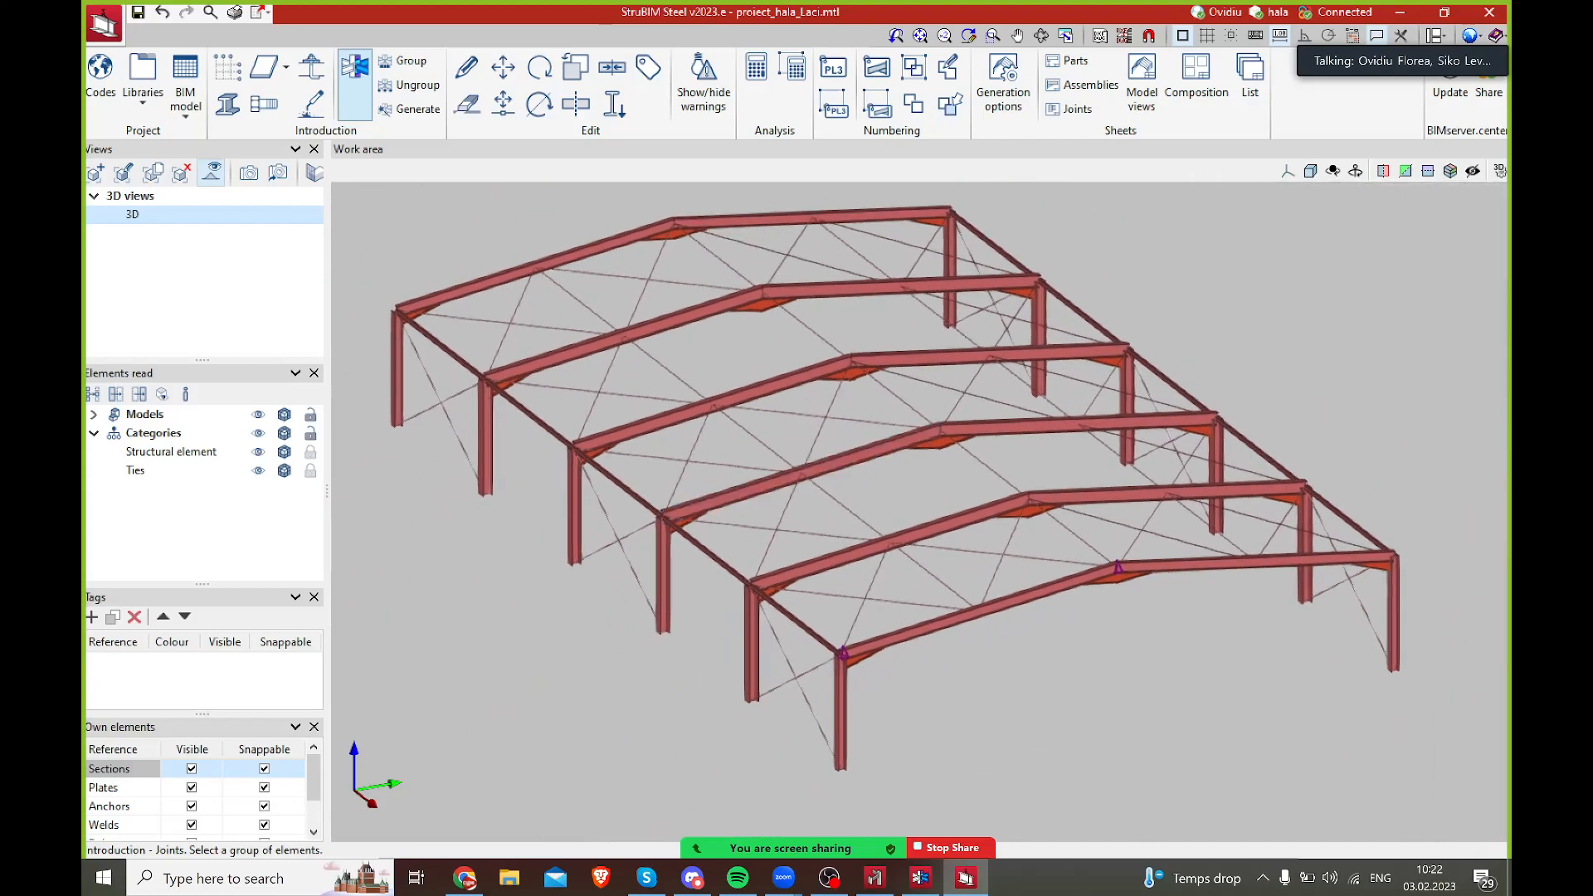
scroll(854, 420, up, 10)
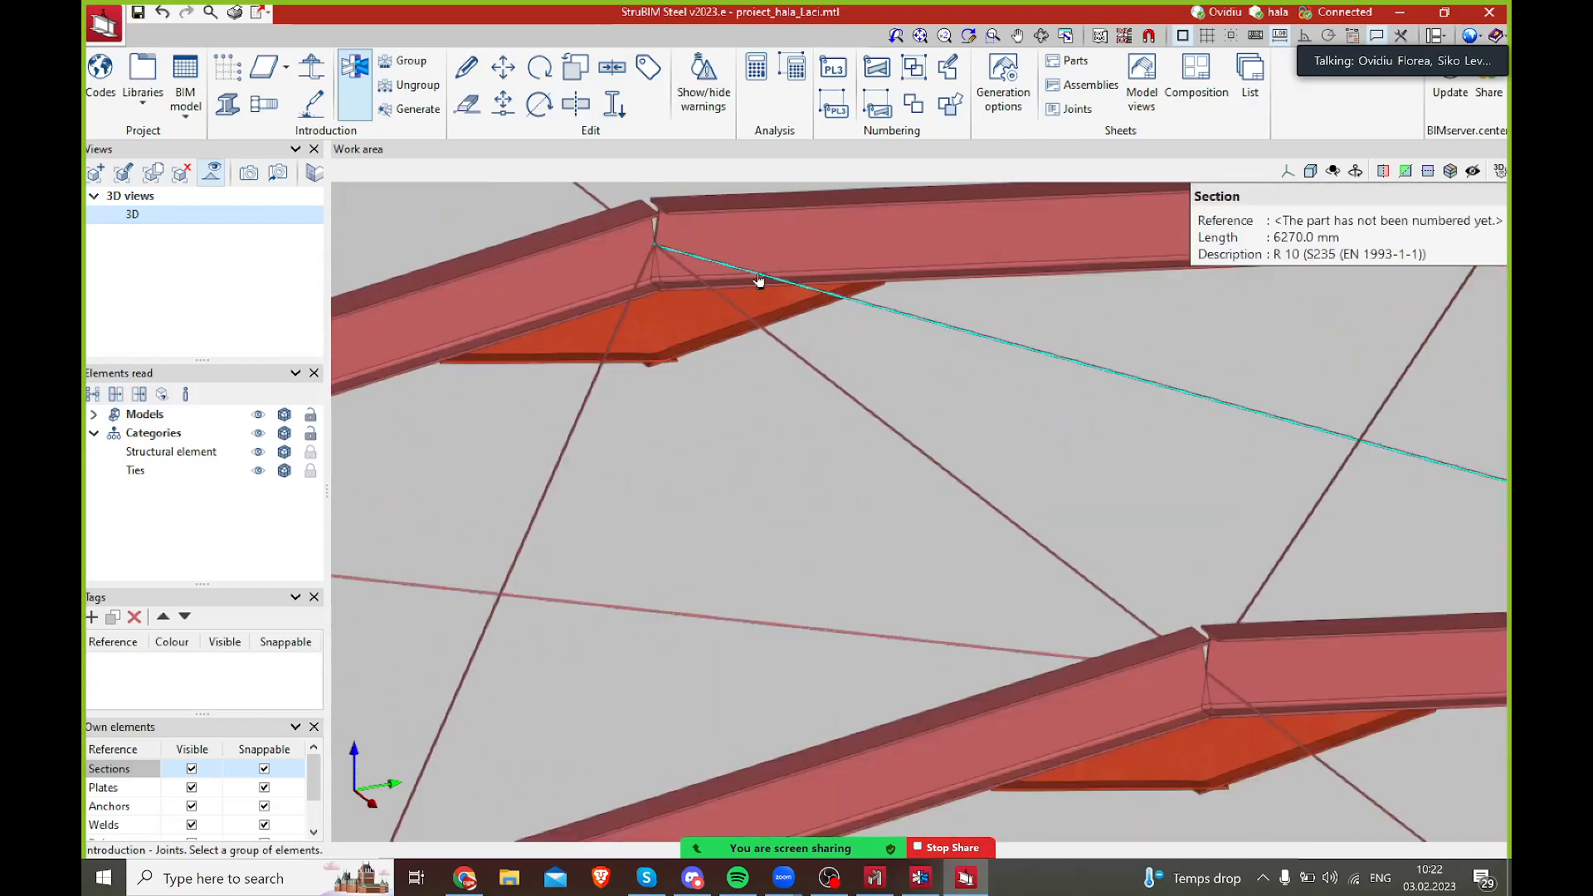
click(599, 262)
click(729, 264)
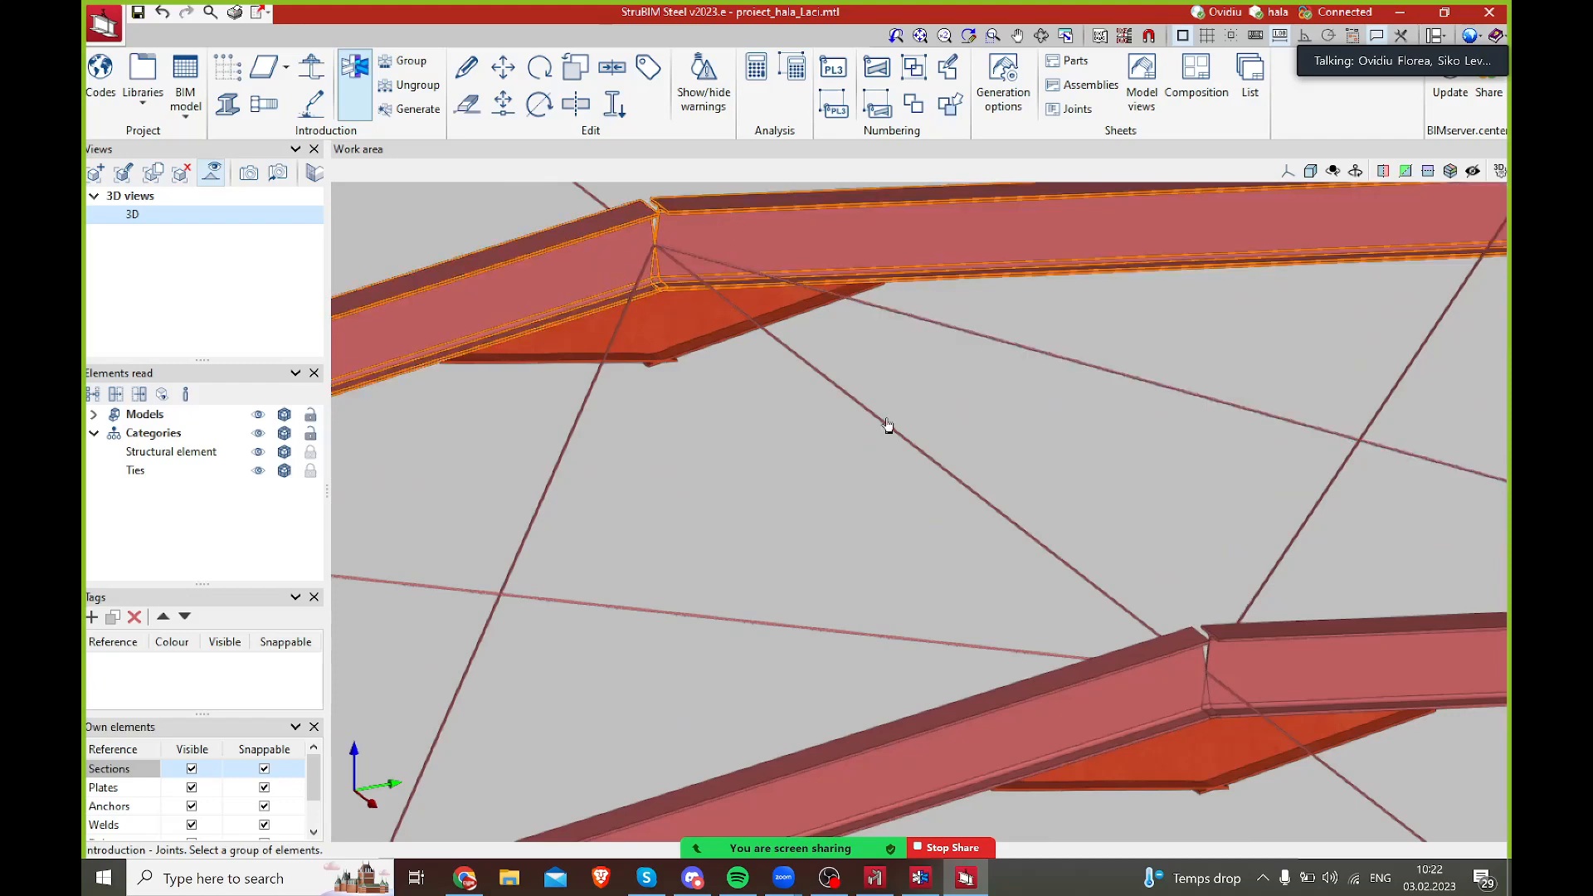
click(895, 434)
click(823, 496)
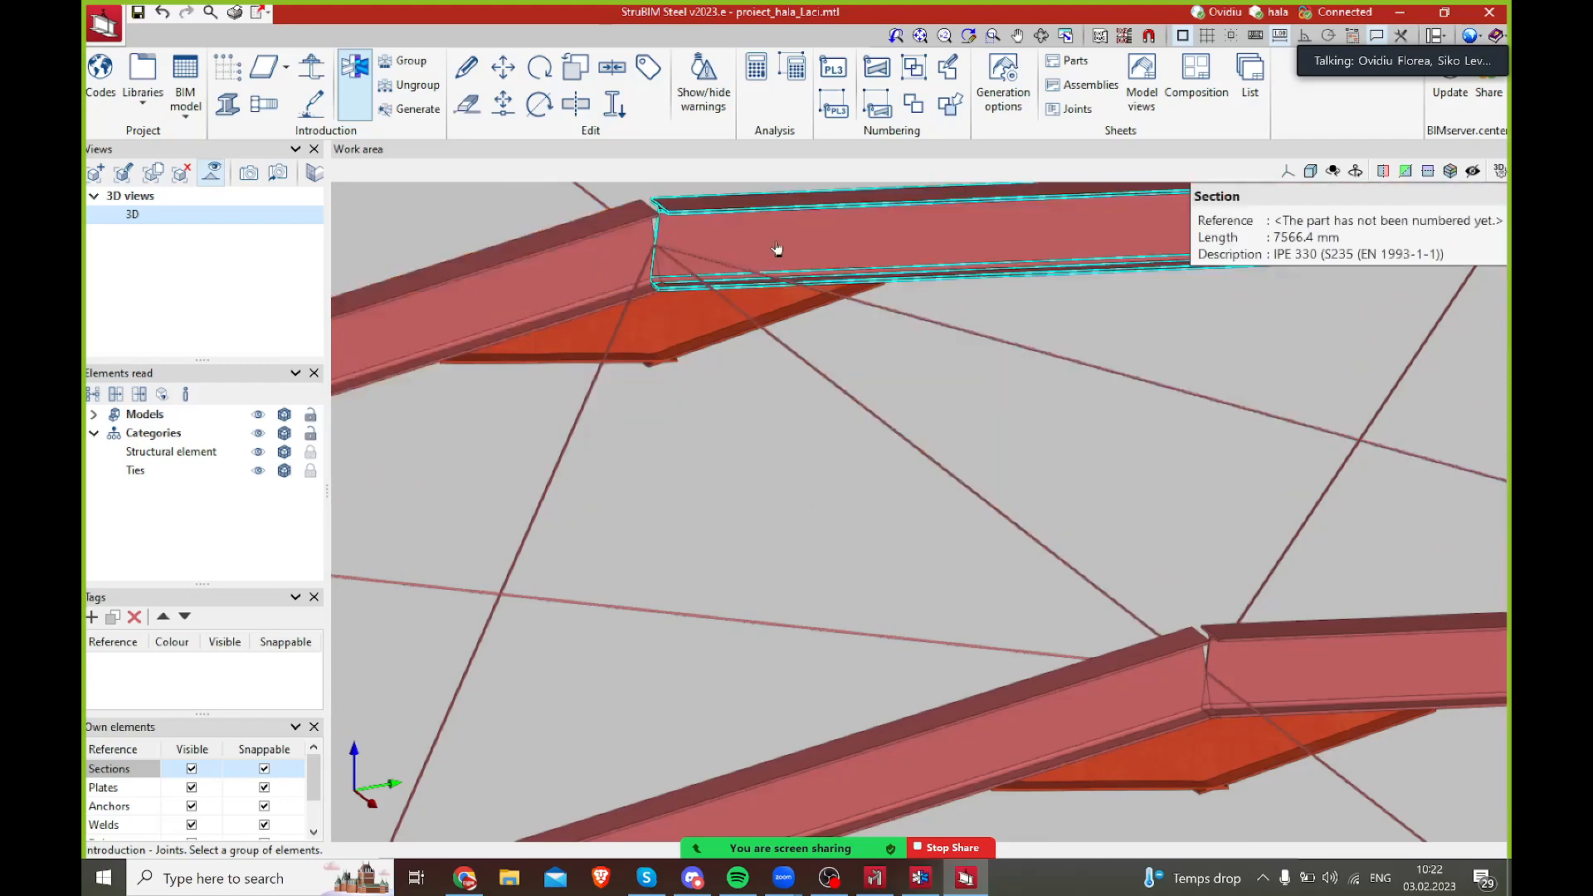
scroll(775, 249, down, 5)
scroll(1037, 373, down, 3)
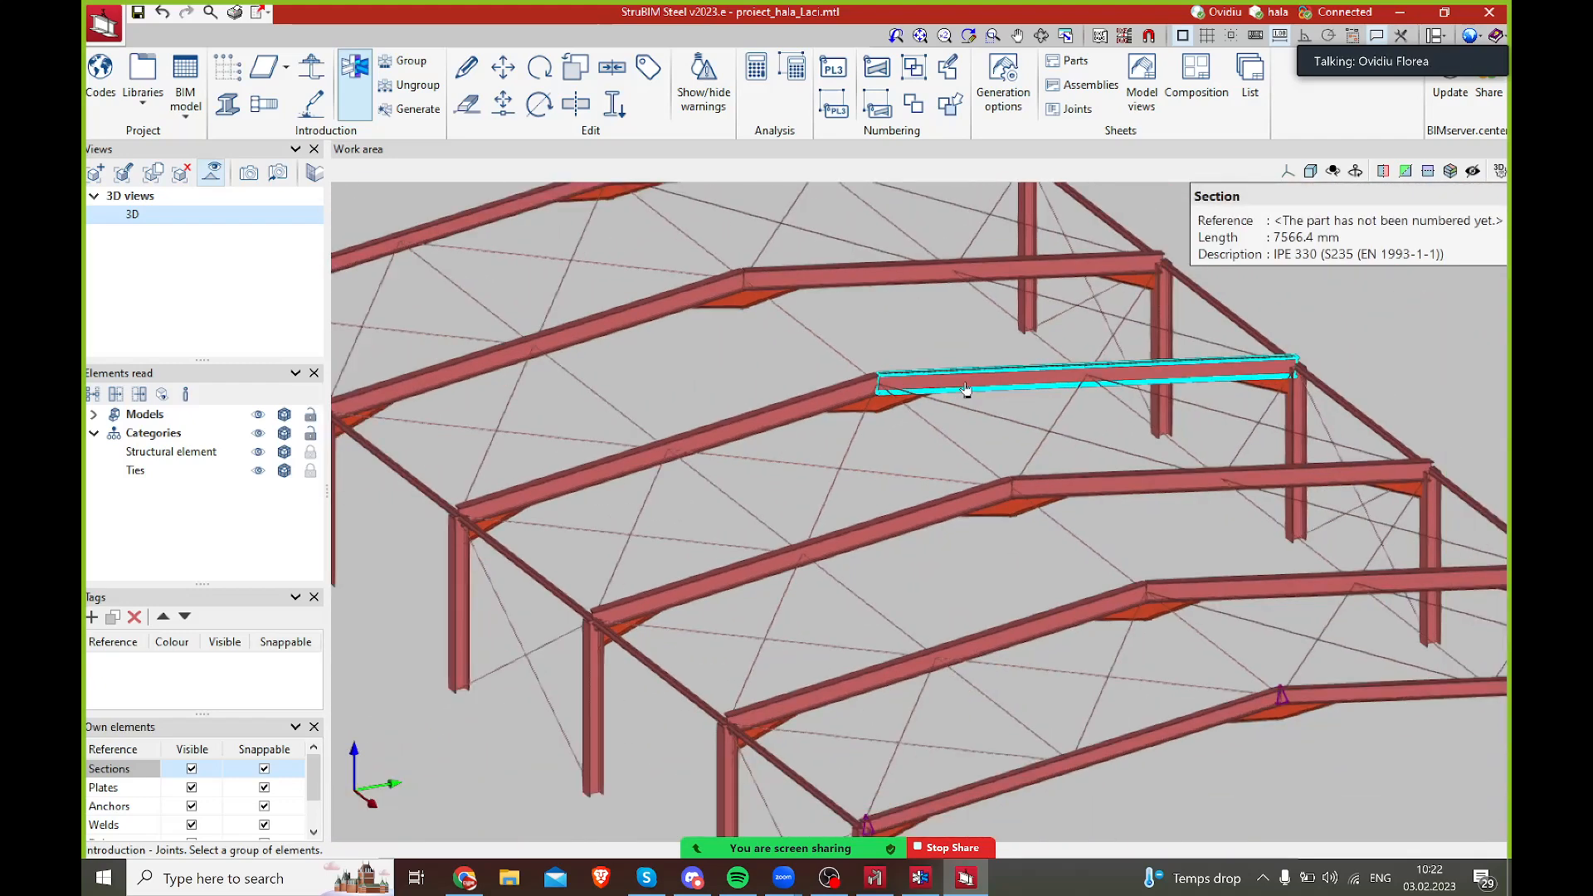
- Create a joint from the column, rafter and eaves beams at an interior frame's eaves corner and examine its members in the connection editor
scroll(1037, 773, up, 5)
scroll(1097, 437, up, 5)
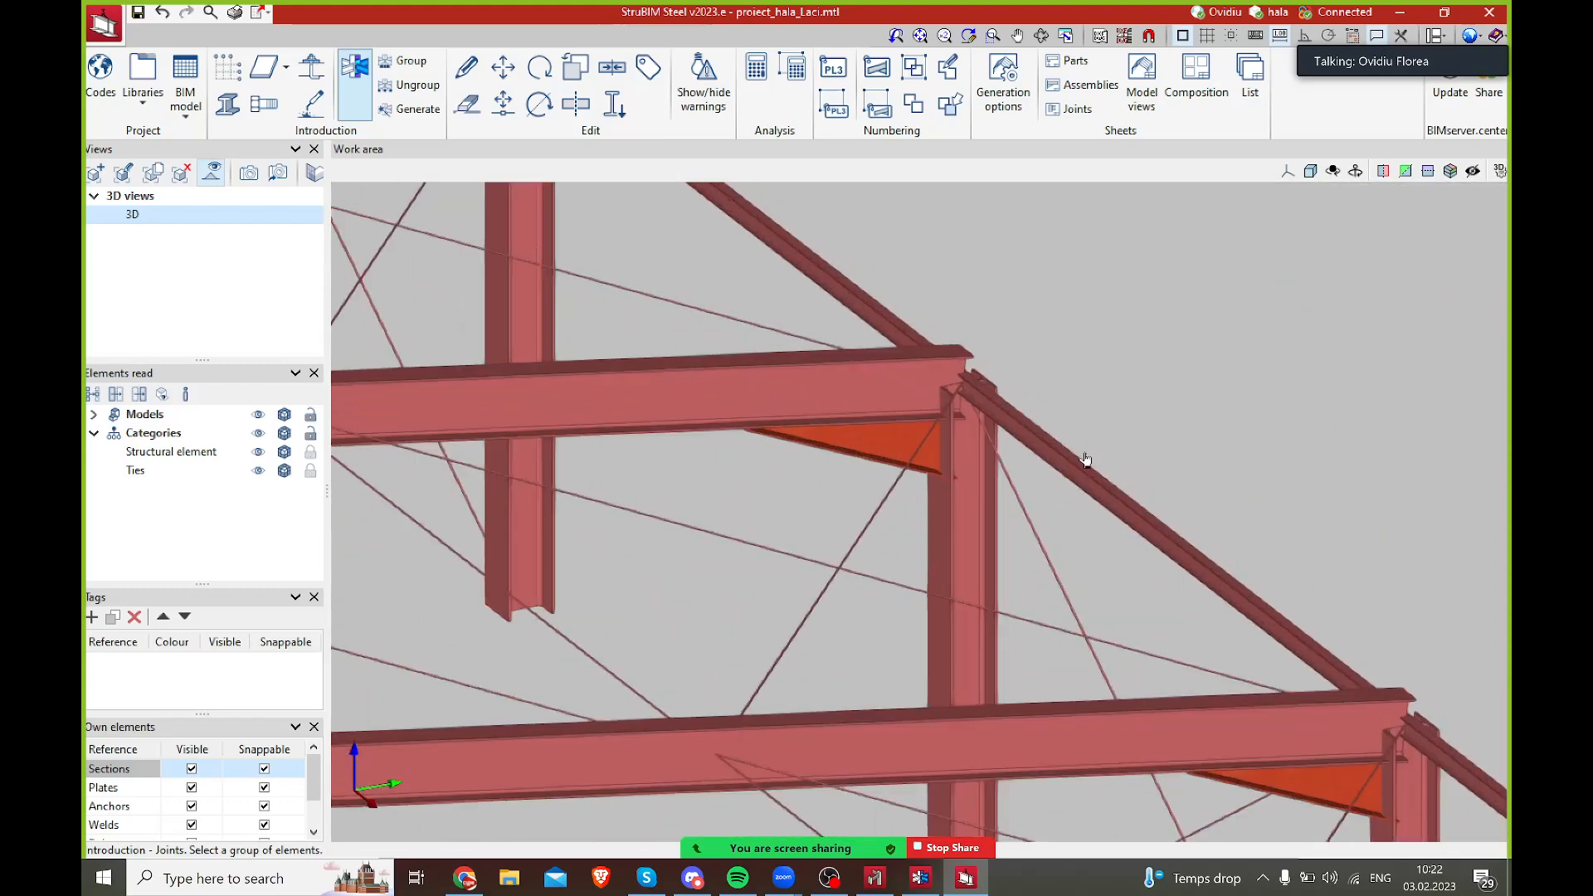
click(1070, 480)
click(979, 568)
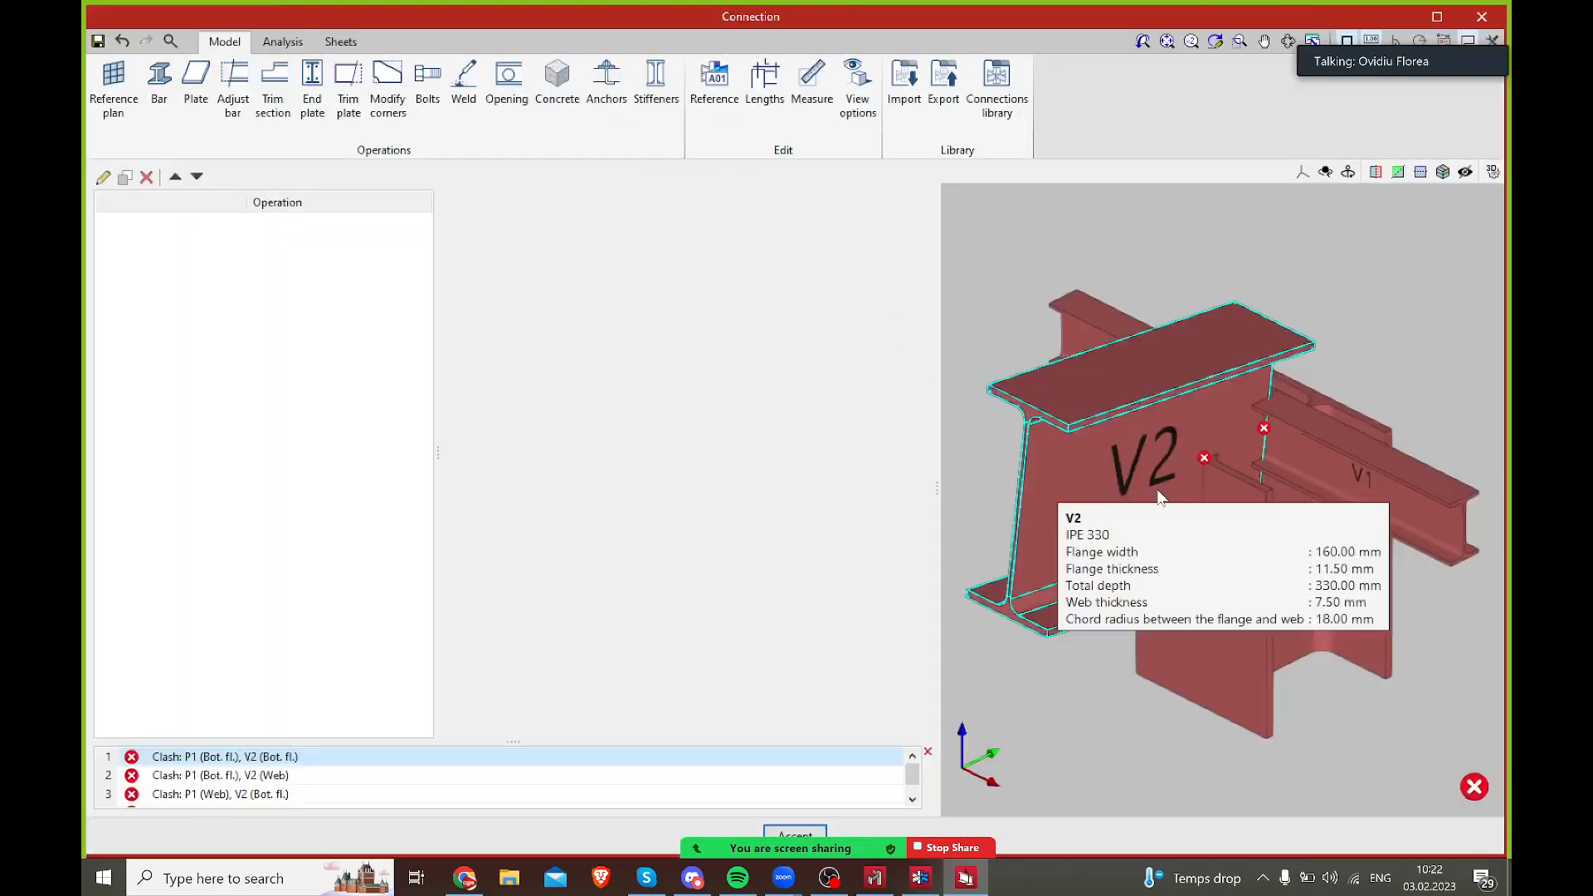
middle_drag(1148, 526, 1340, 498)
middle_drag(1229, 362, 1168, 572)
scroll(1205, 402, down, 4)
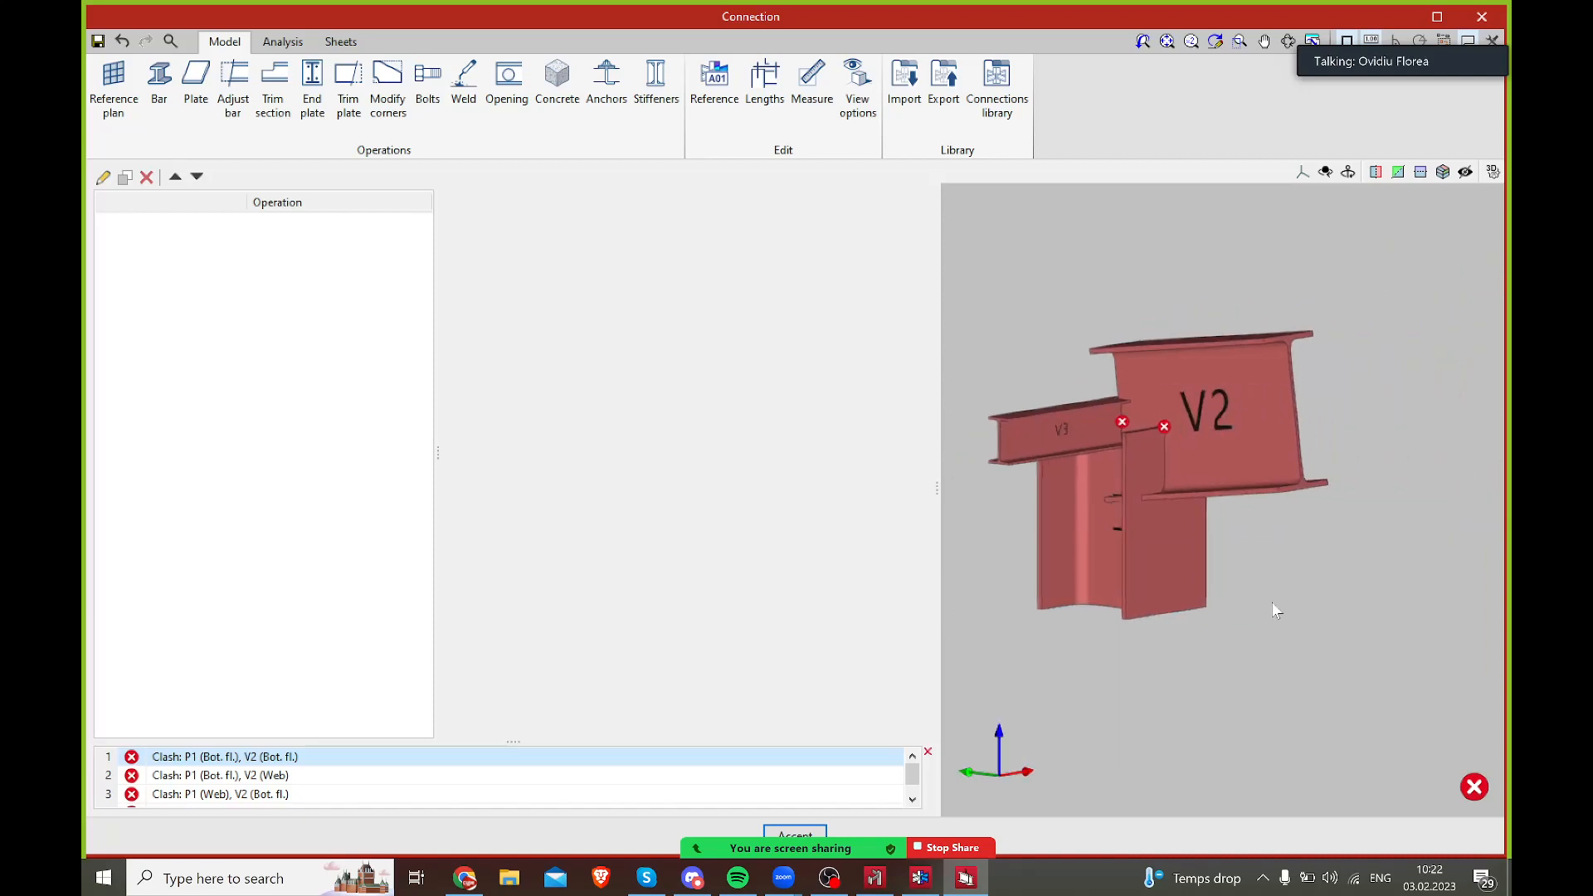
mouse_move(1103, 558)
middle_down()
mouse_move(1227, 554)
mouse_move(1103, 558)
mouse_move(1105, 582)
middle_up()
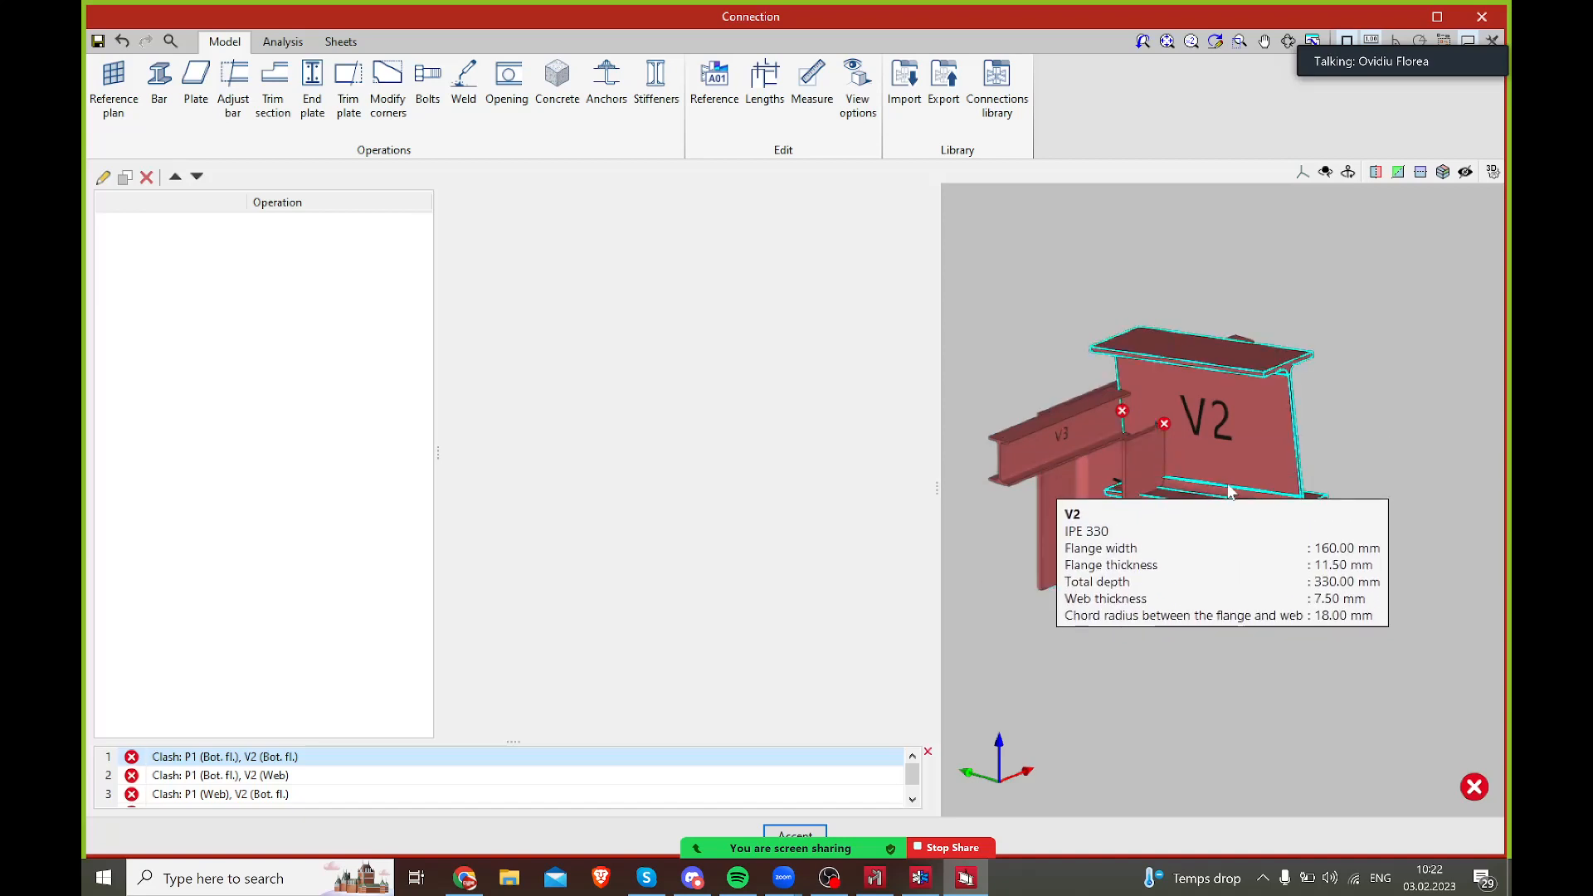
mouse_move(1207, 481)
right_down()
mouse_move(1236, 581)
mouse_move(1266, 611)
mouse_move(1342, 606)
mouse_move(1258, 601)
mouse_move(1361, 601)
mouse_move(1452, 496)
mouse_move(1202, 497)
mouse_move(1258, 555)
mouse_move(1228, 531)
mouse_move(1182, 540)
mouse_move(1228, 448)
mouse_move(1402, 346)
mouse_move(1430, 465)
mouse_move(1301, 475)
right_up()
middle_drag(1259, 576, 1248, 601)
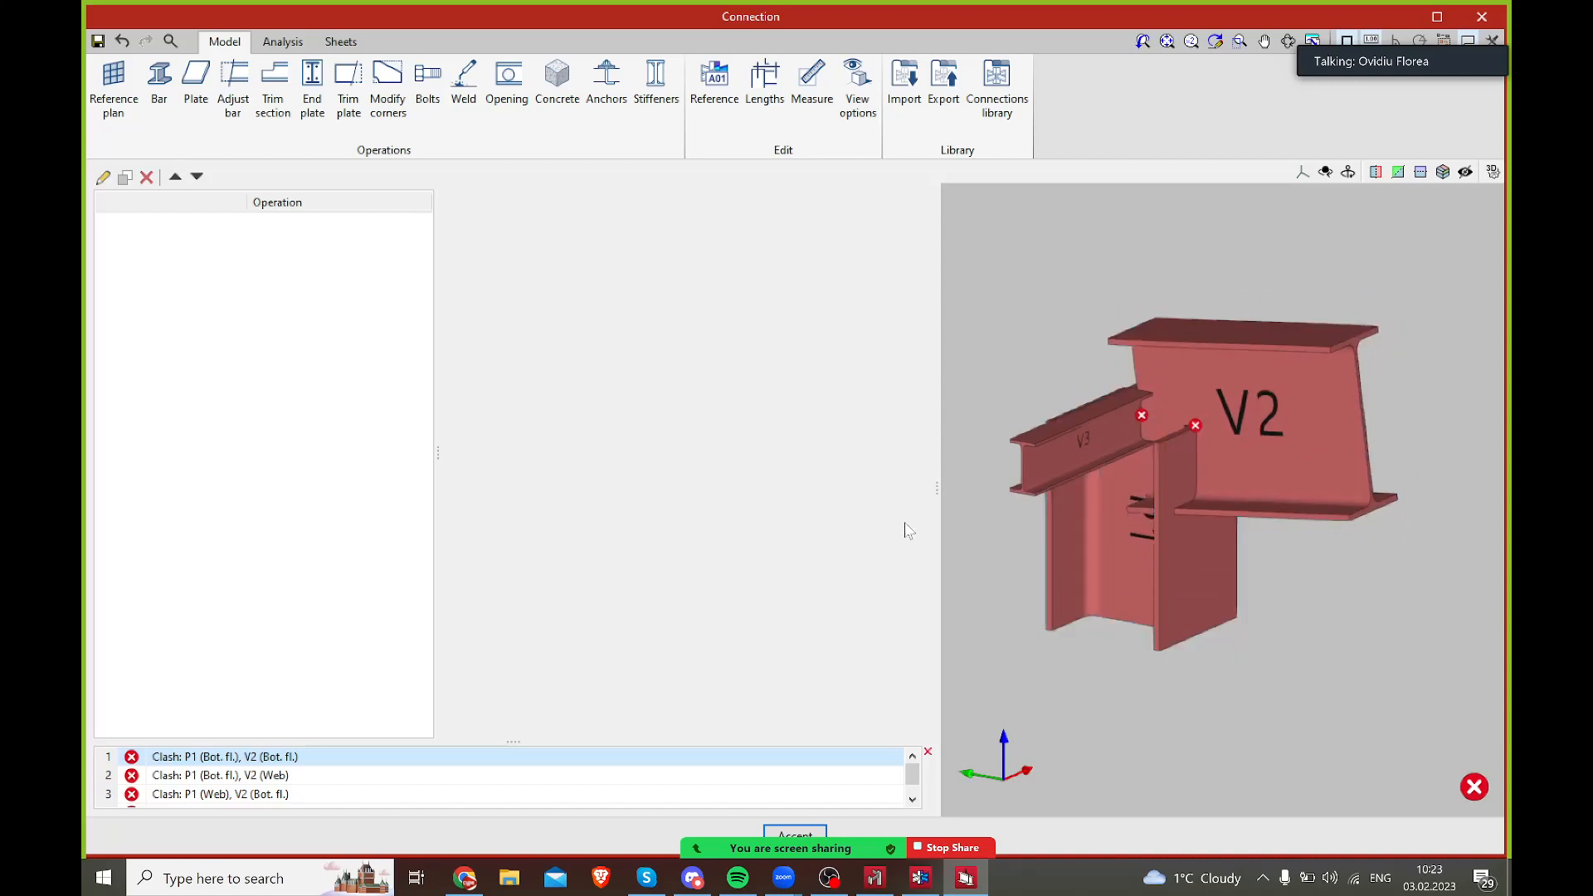
- Add a horizontal reference plane to the eaves connection and offset it along Z to the top of beam V2
click(113, 100)
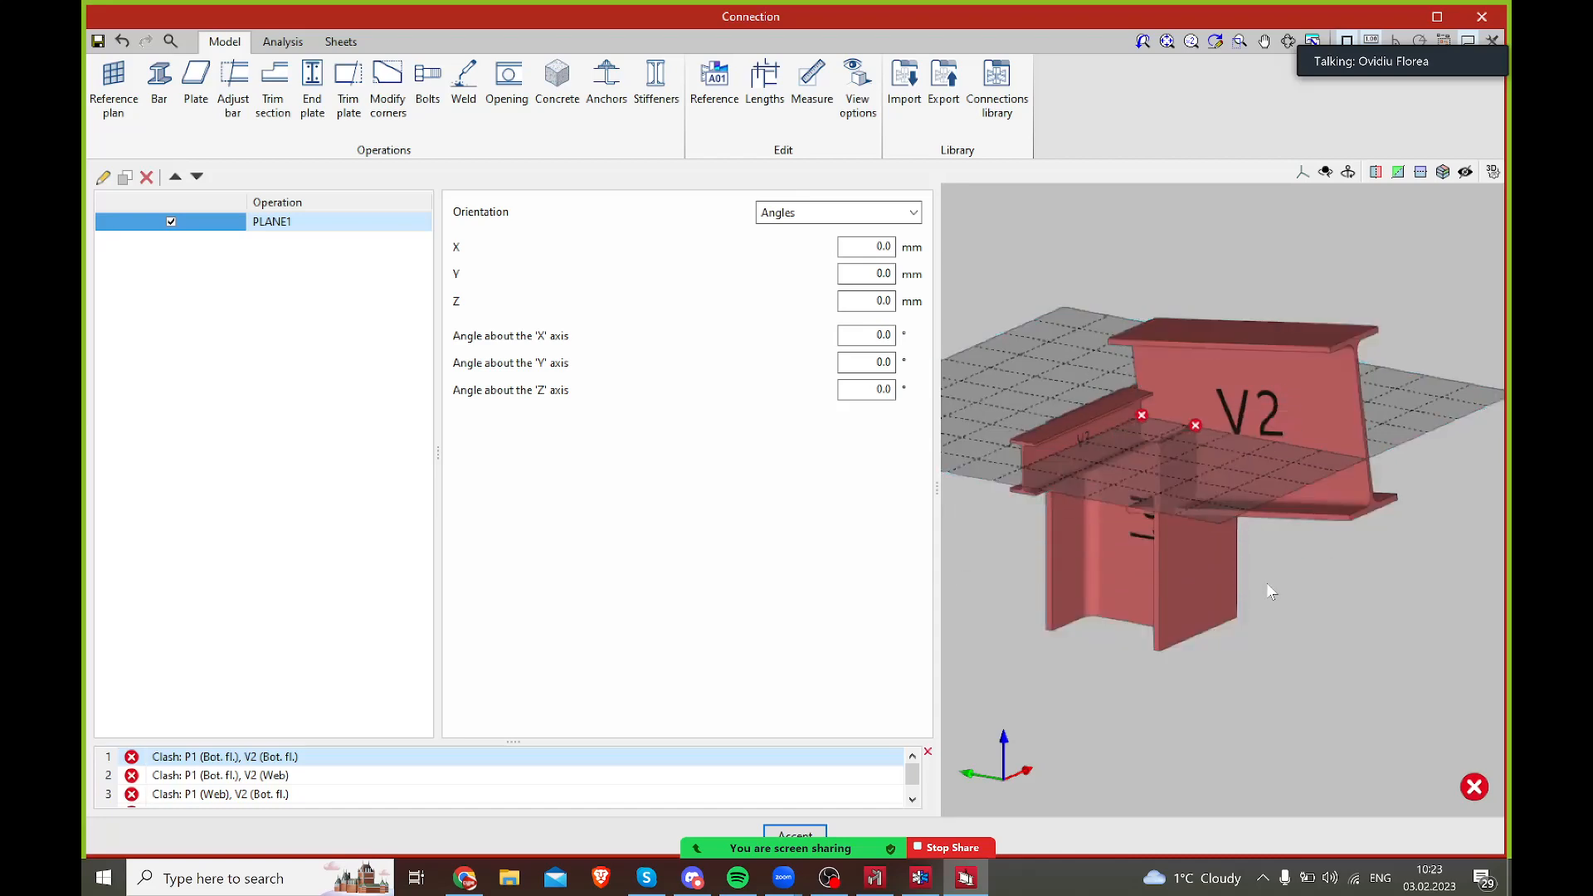
mouse_move(1273, 575)
right_down()
mouse_move(1305, 547)
mouse_move(1273, 553)
right_up()
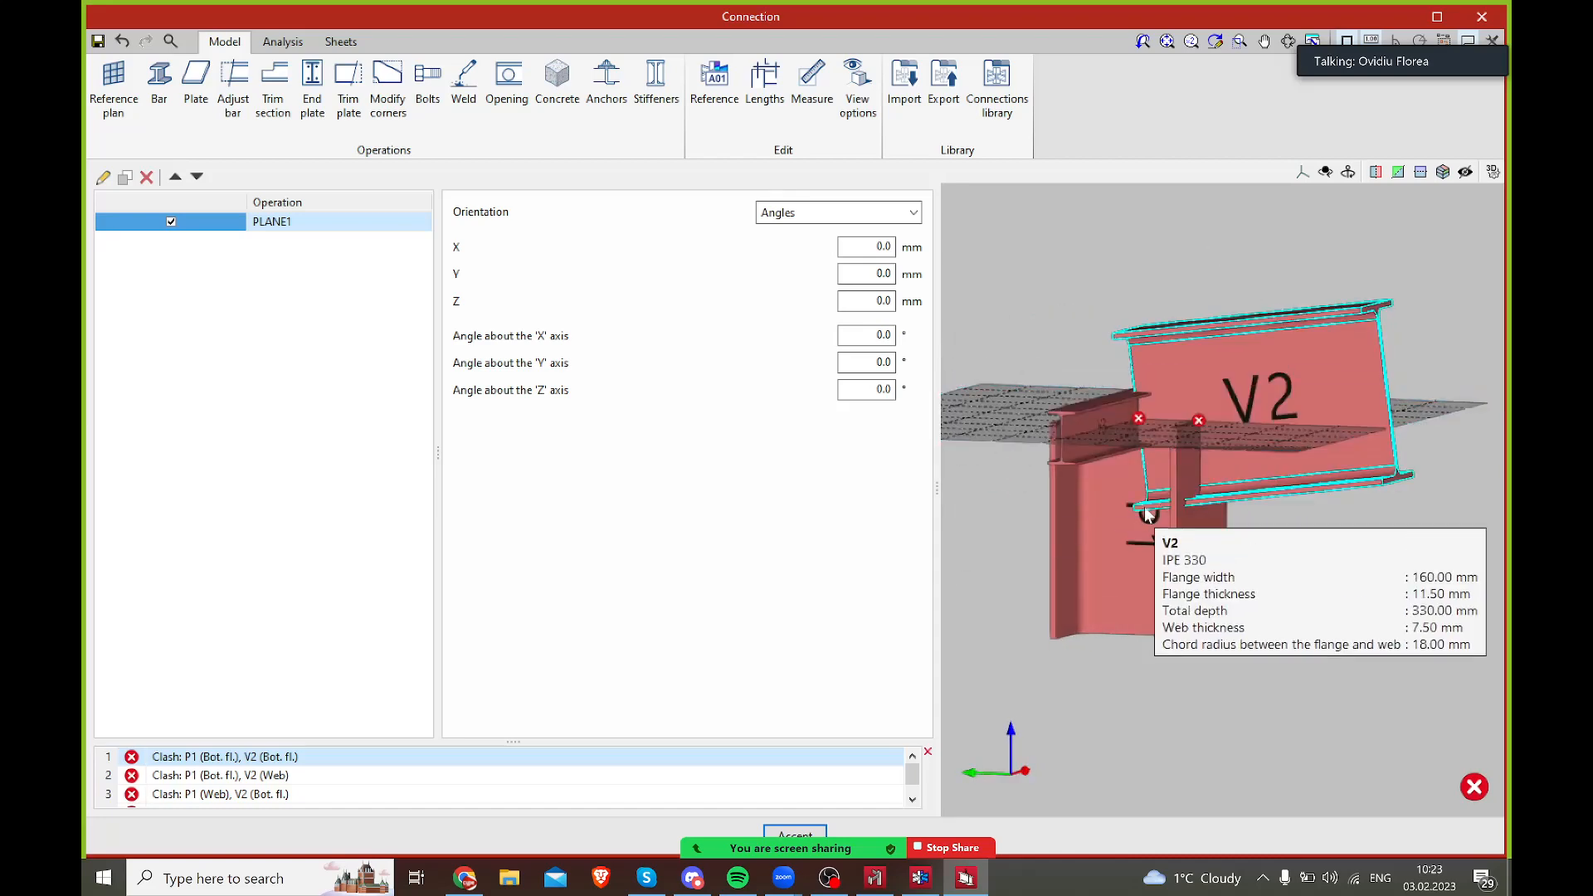
right_drag(1195, 614, 1318, 599)
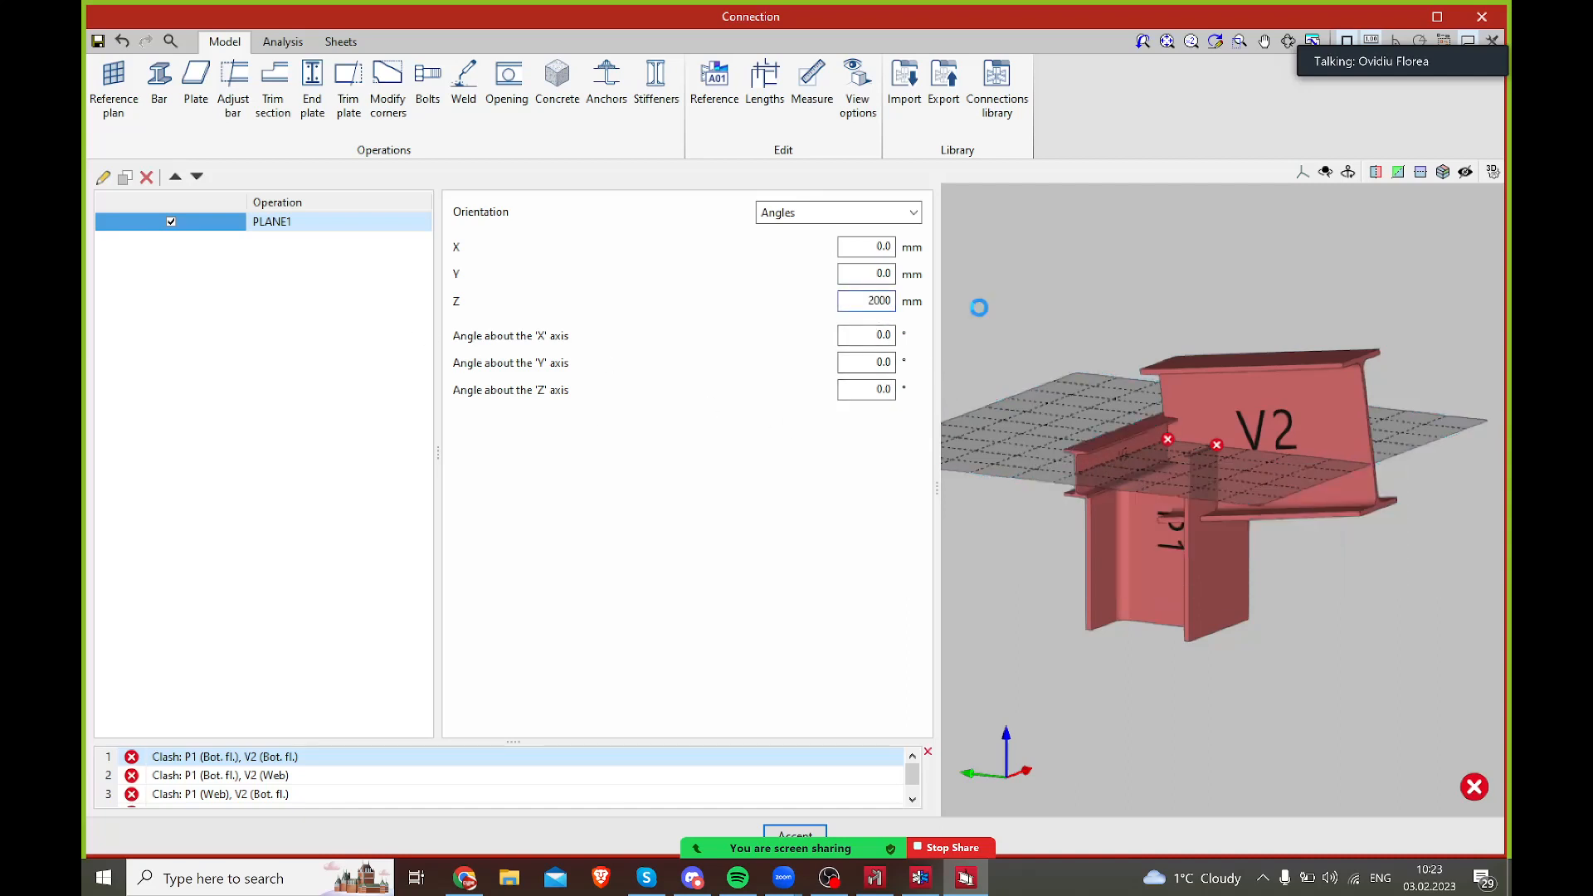
key(Tab)
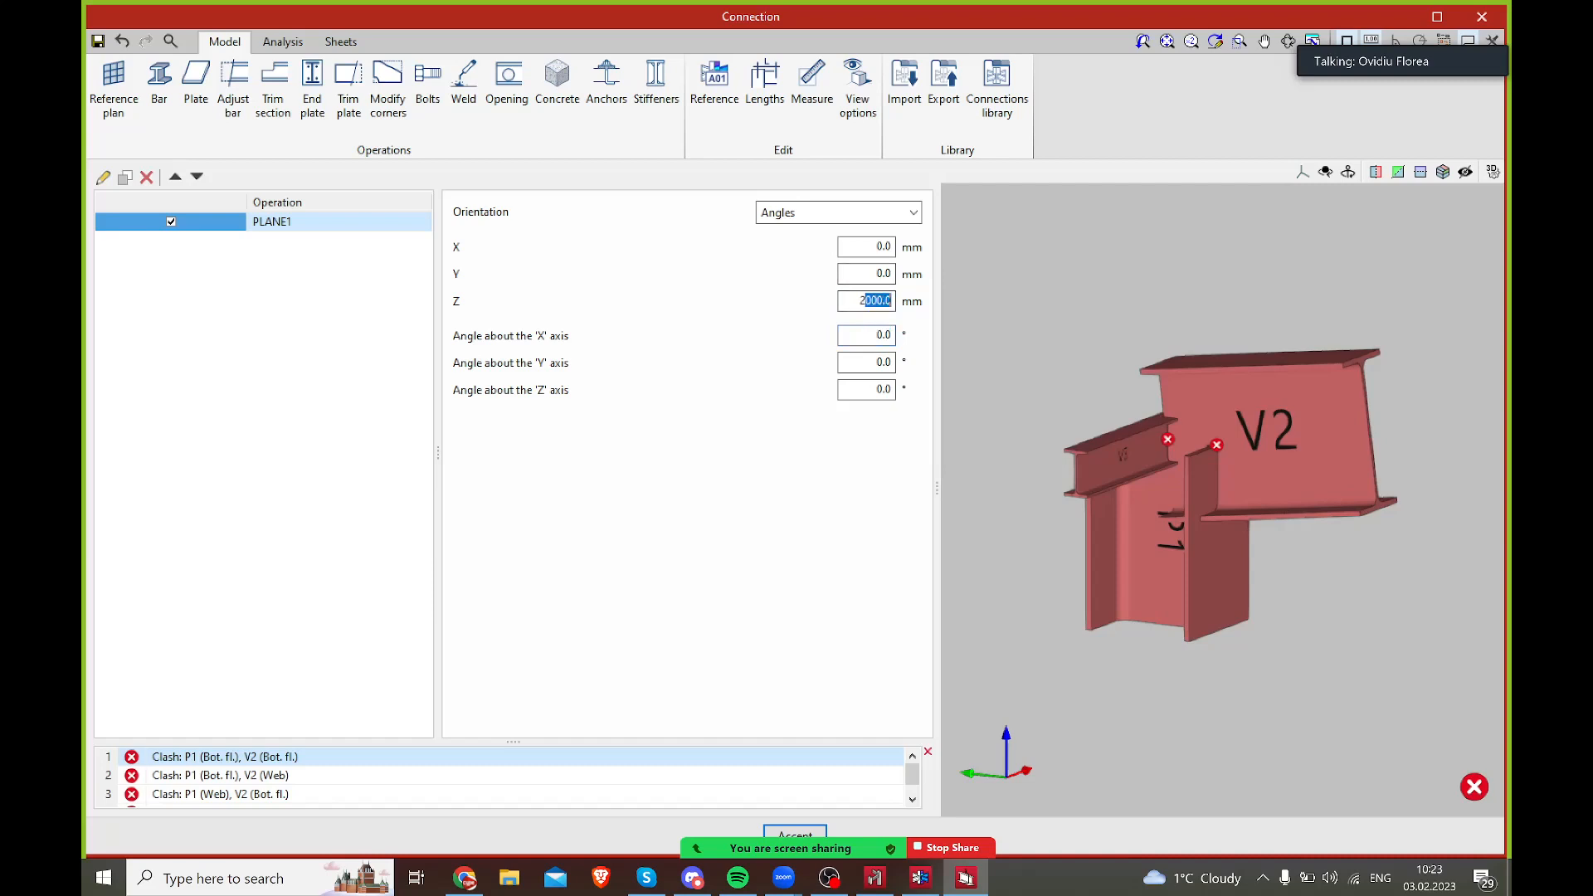
key(Tab)
- Add a bar adjustment that extends column P1 to the reference plane PLANE1
middle_drag(1232, 467, 1281, 439)
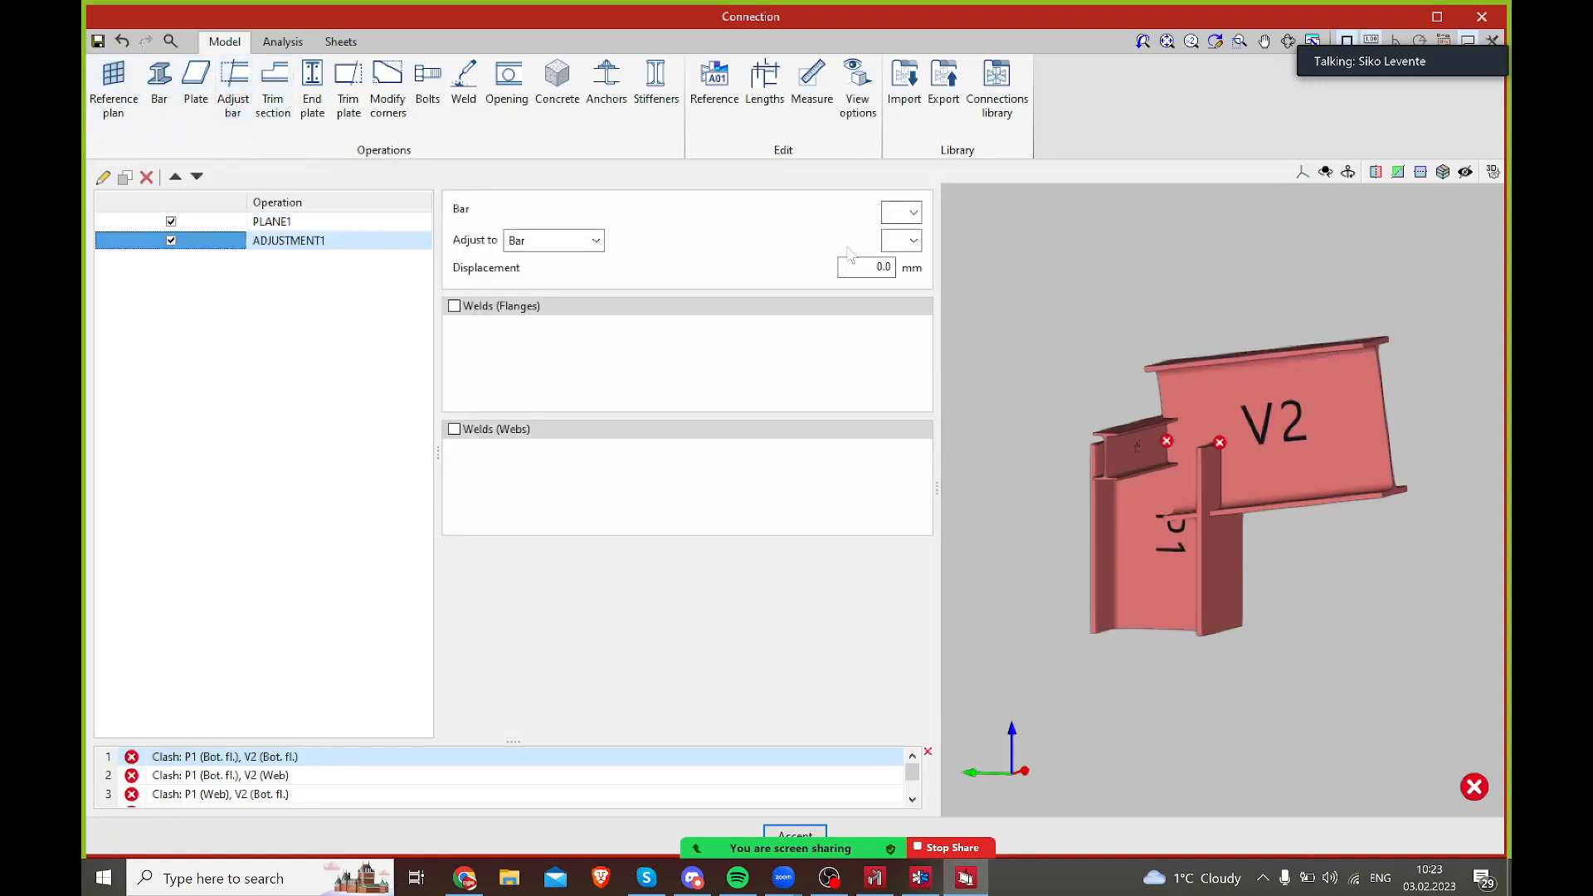
click(916, 215)
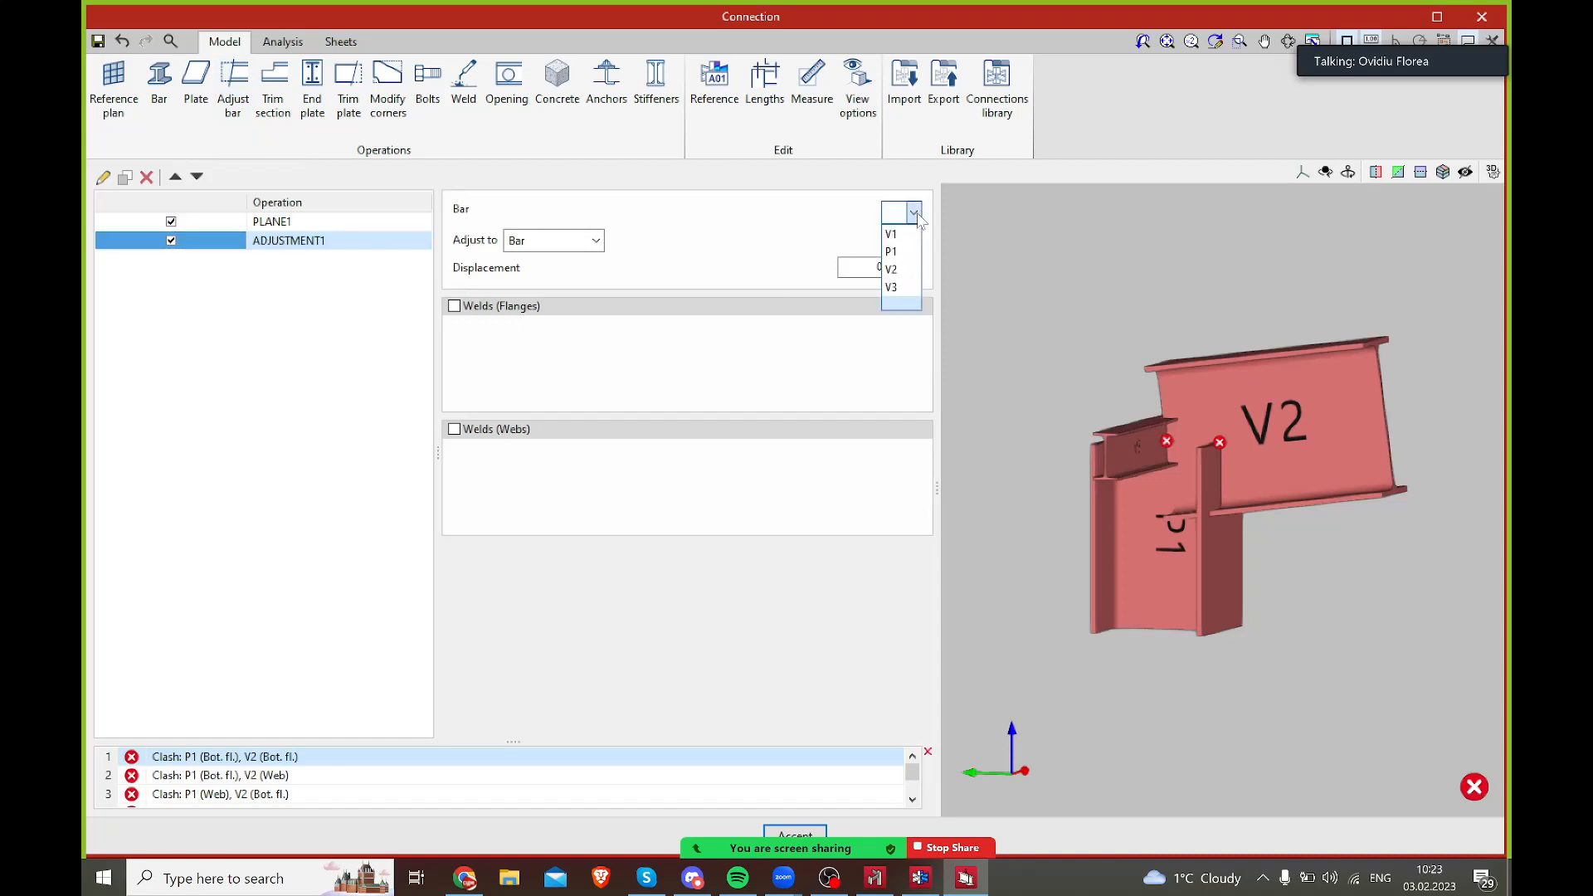
click(895, 251)
click(579, 242)
click(539, 295)
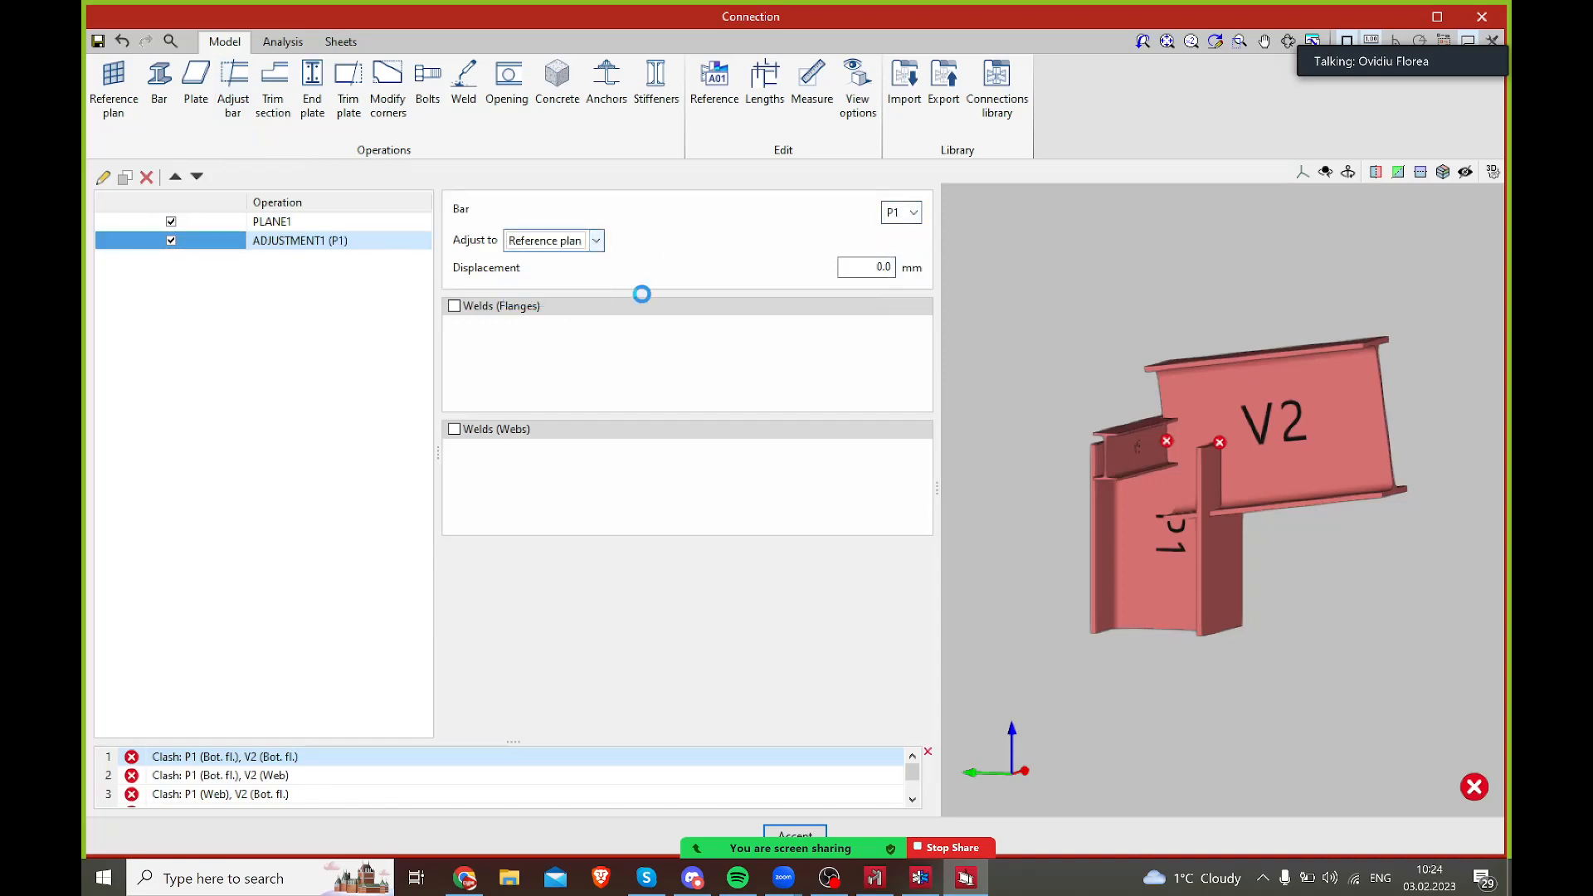
click(912, 241)
click(880, 263)
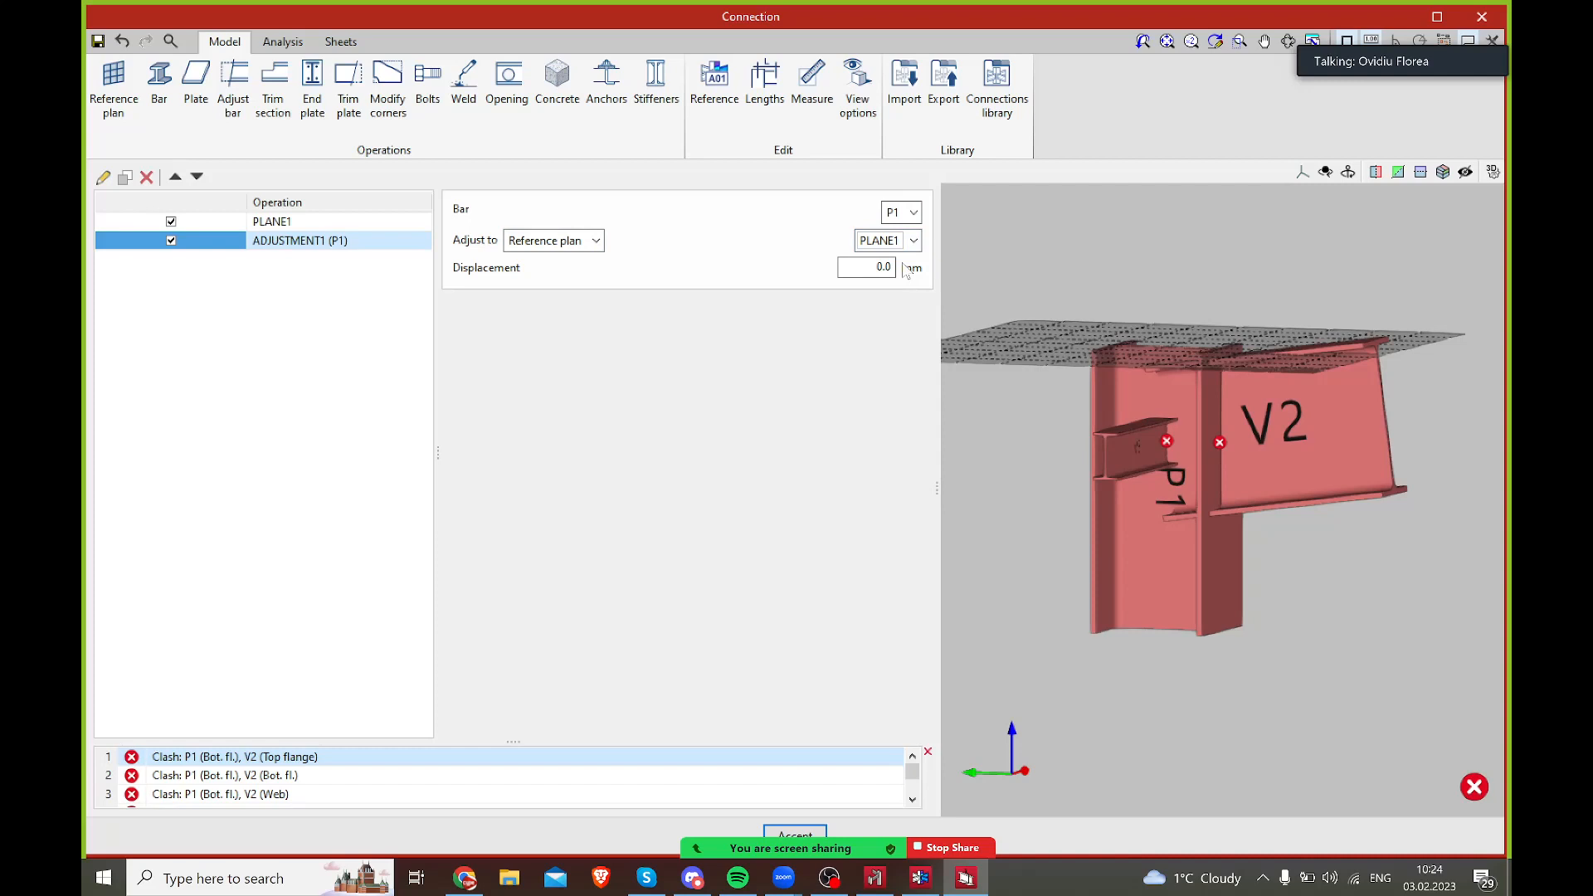
- Examine the adjusted column P1 and its meeting with beams V2 and V3 from several angles
right_drag(1161, 357, 788, 331)
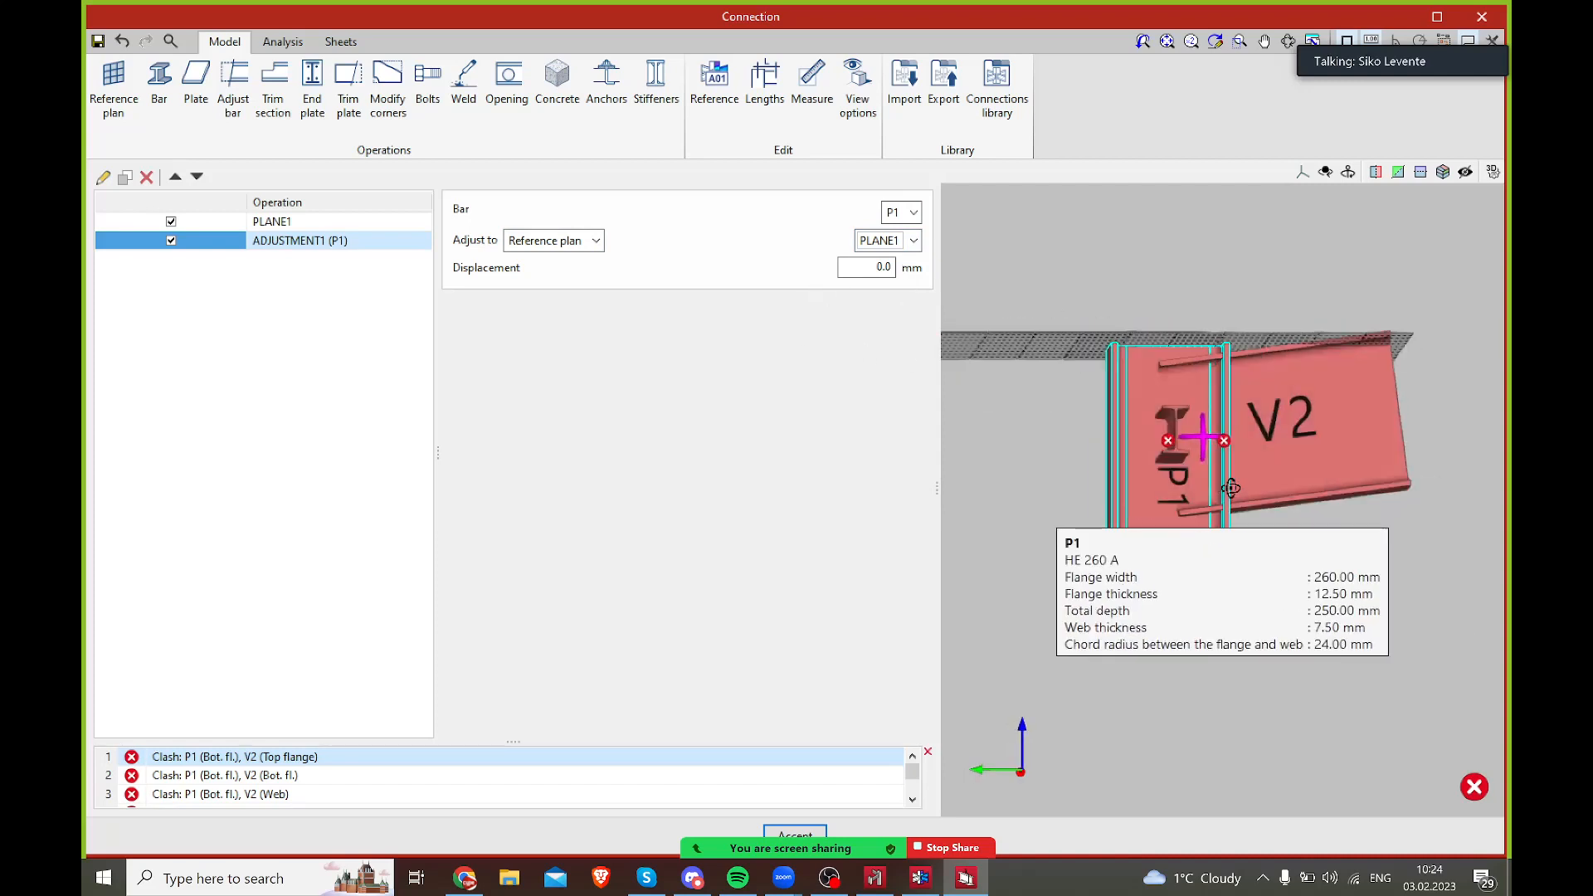
scroll(1192, 386, up, 5)
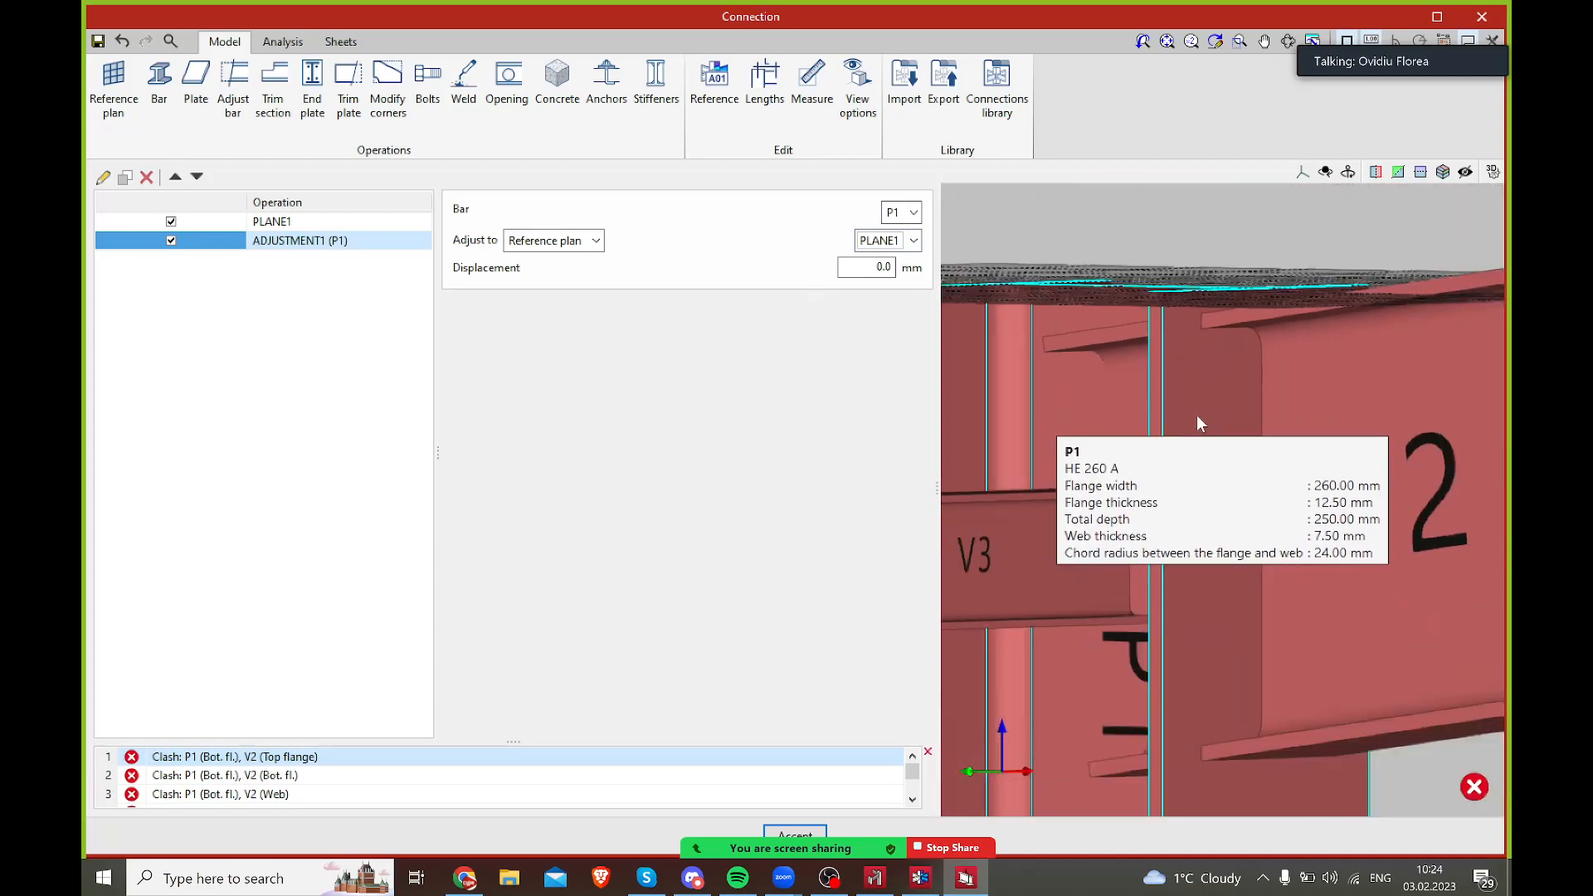
scroll(1197, 423, down, 5)
mouse_move(1209, 495)
right_down()
mouse_move(1173, 480)
mouse_move(1227, 498)
right_up()
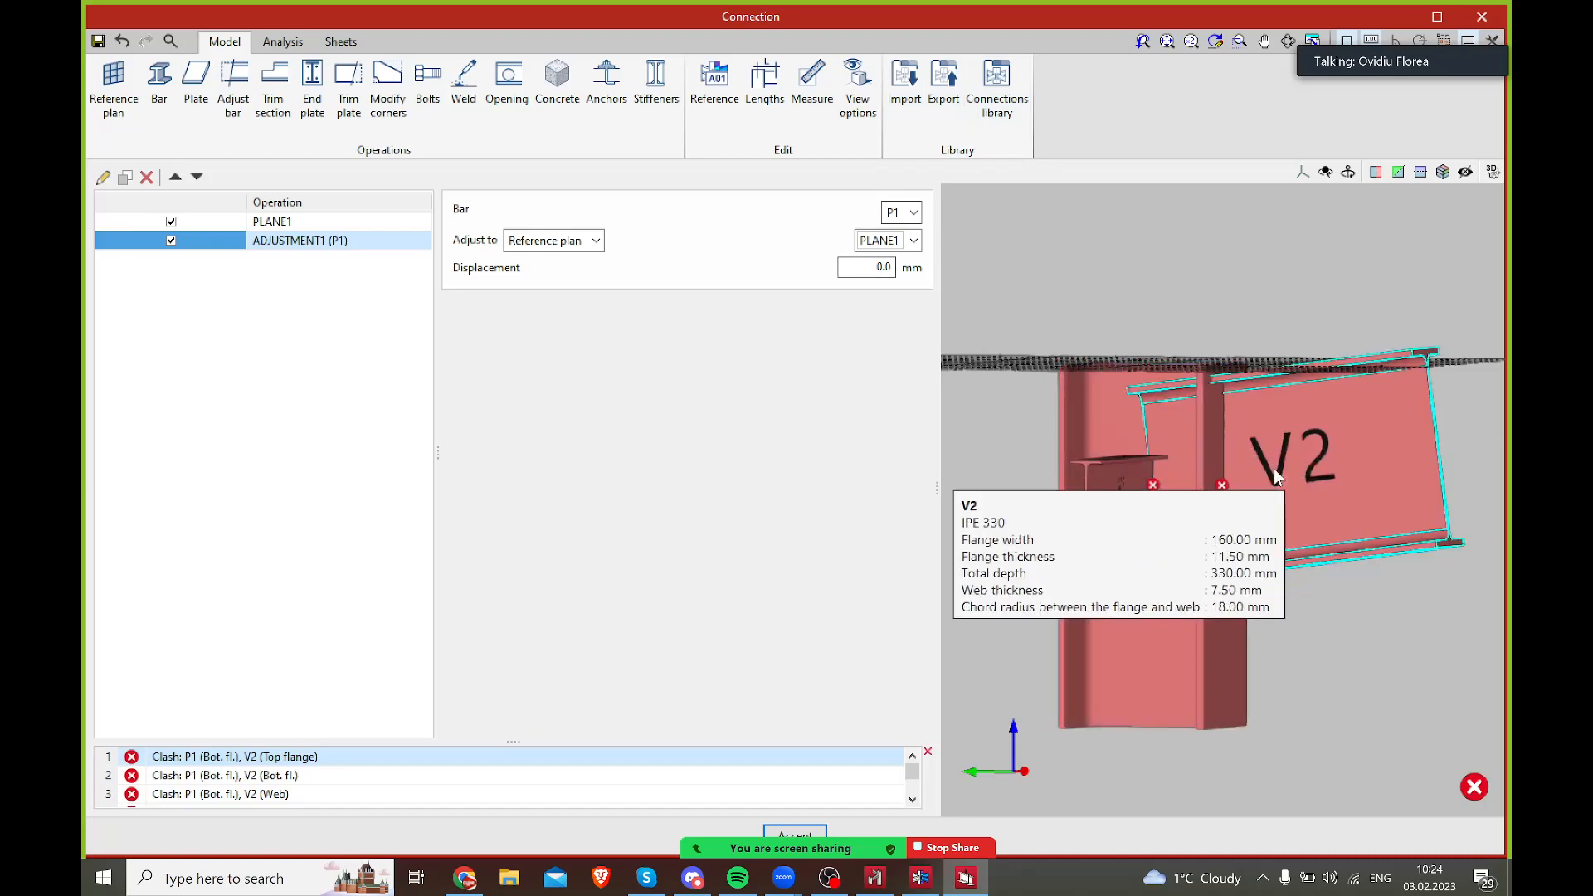
right_drag(1264, 488, 1147, 453)
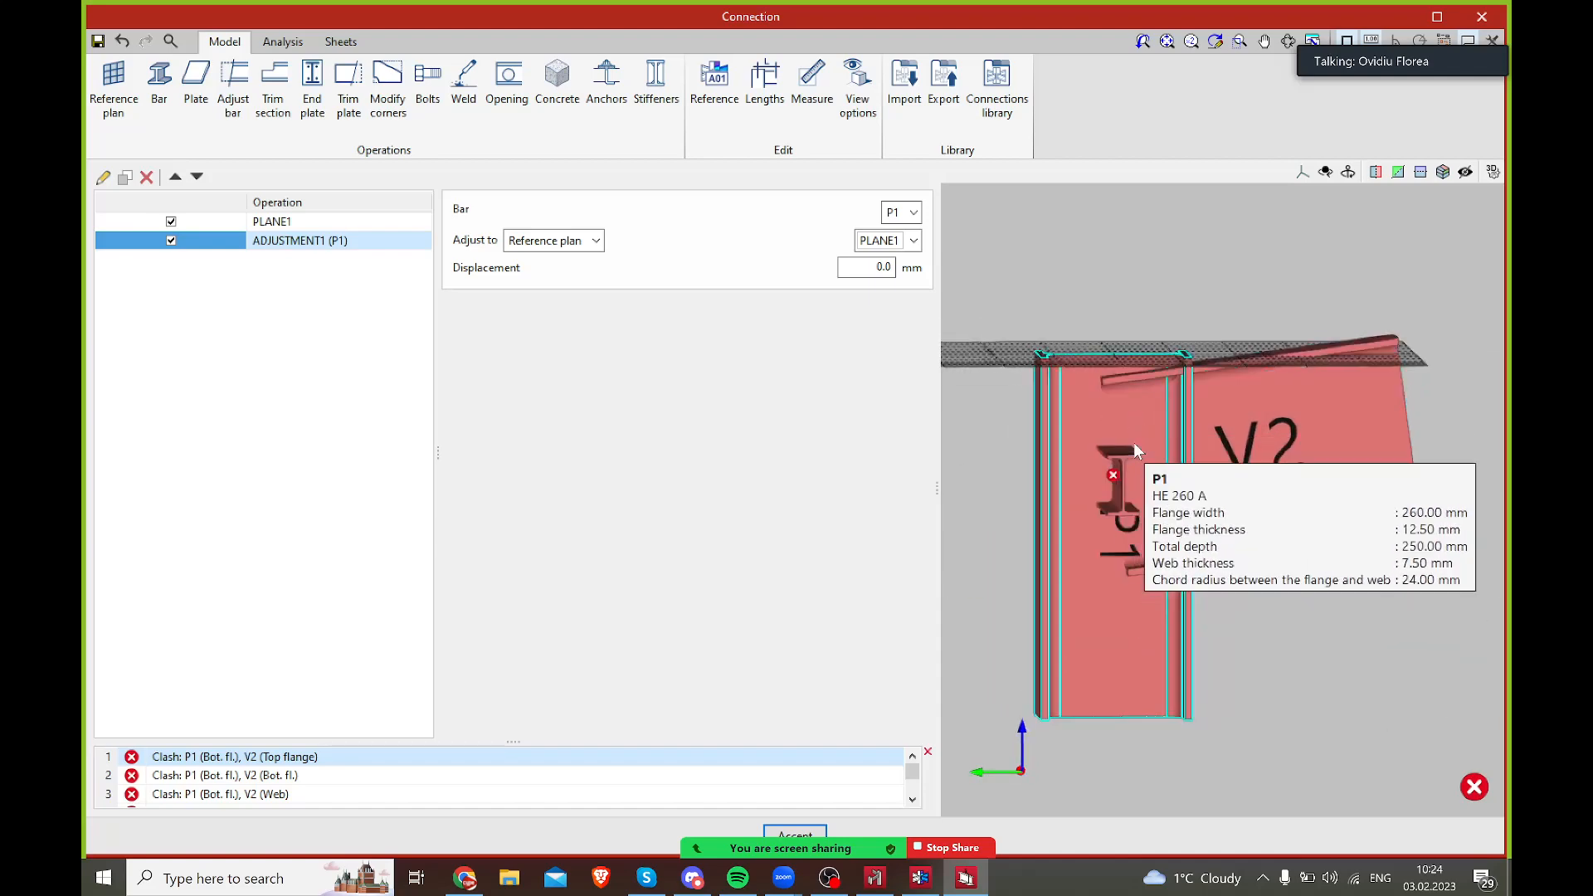
right_drag(1241, 471, 1301, 521)
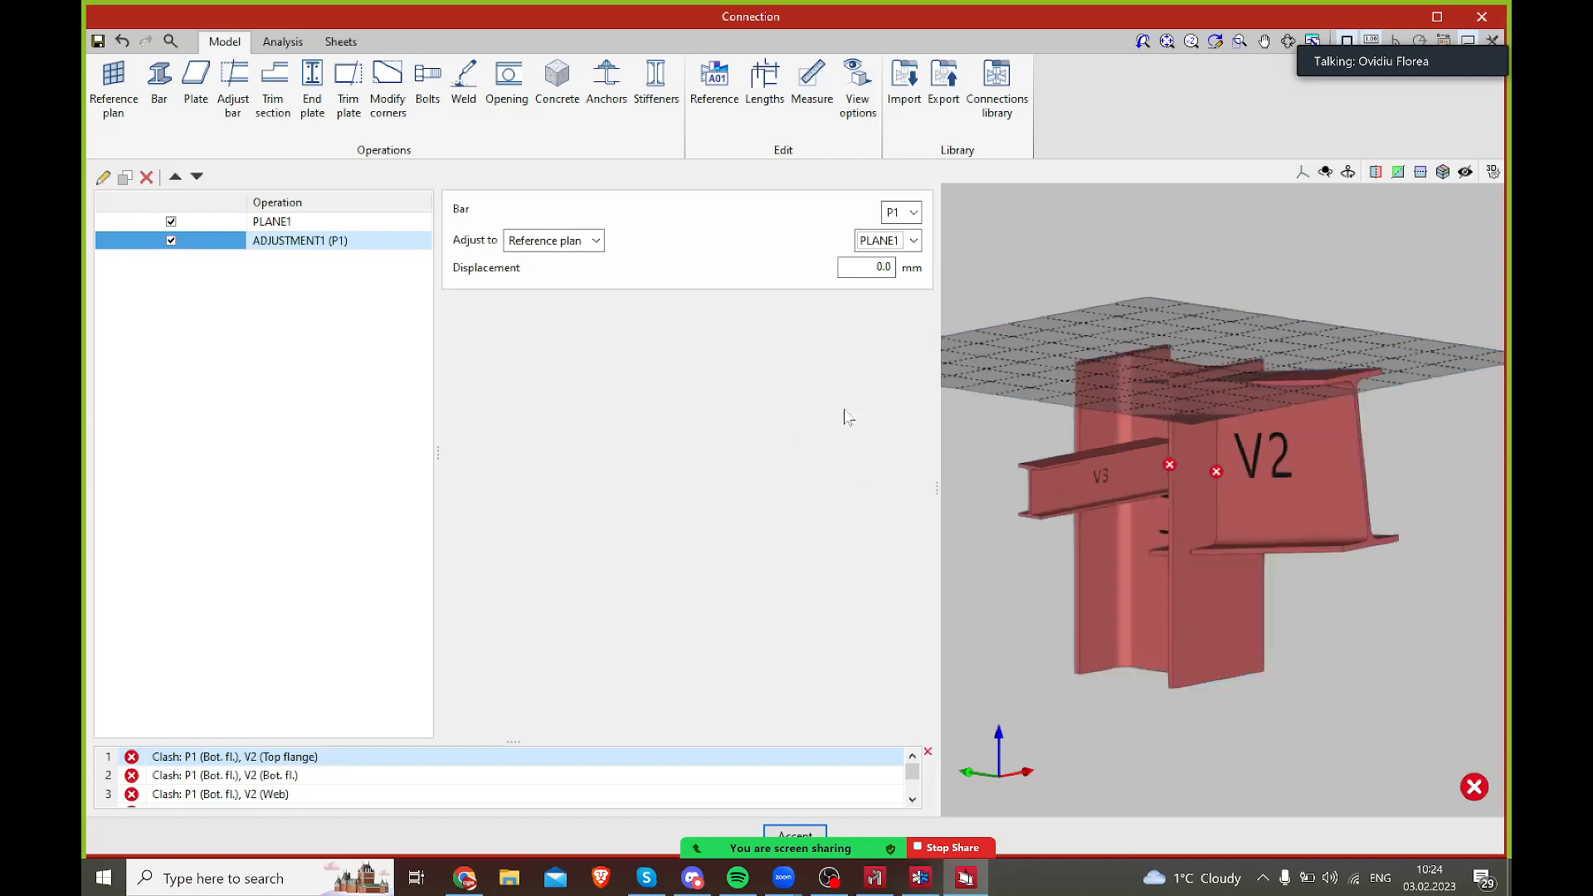
- Add an end plate to beam V2, joined to column P1
click(314, 108)
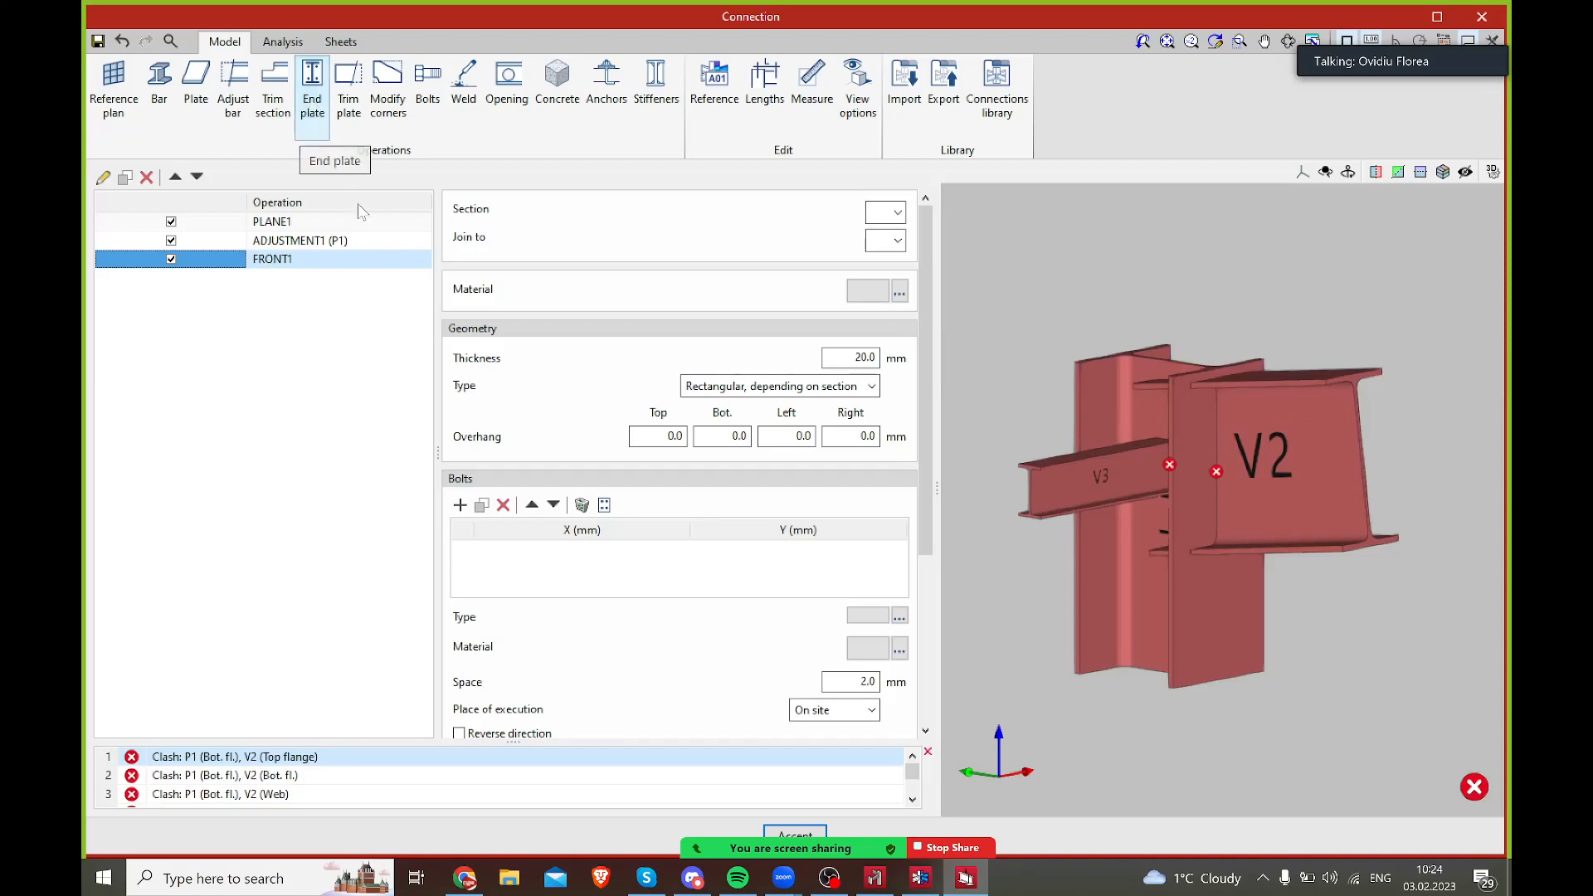
click(889, 212)
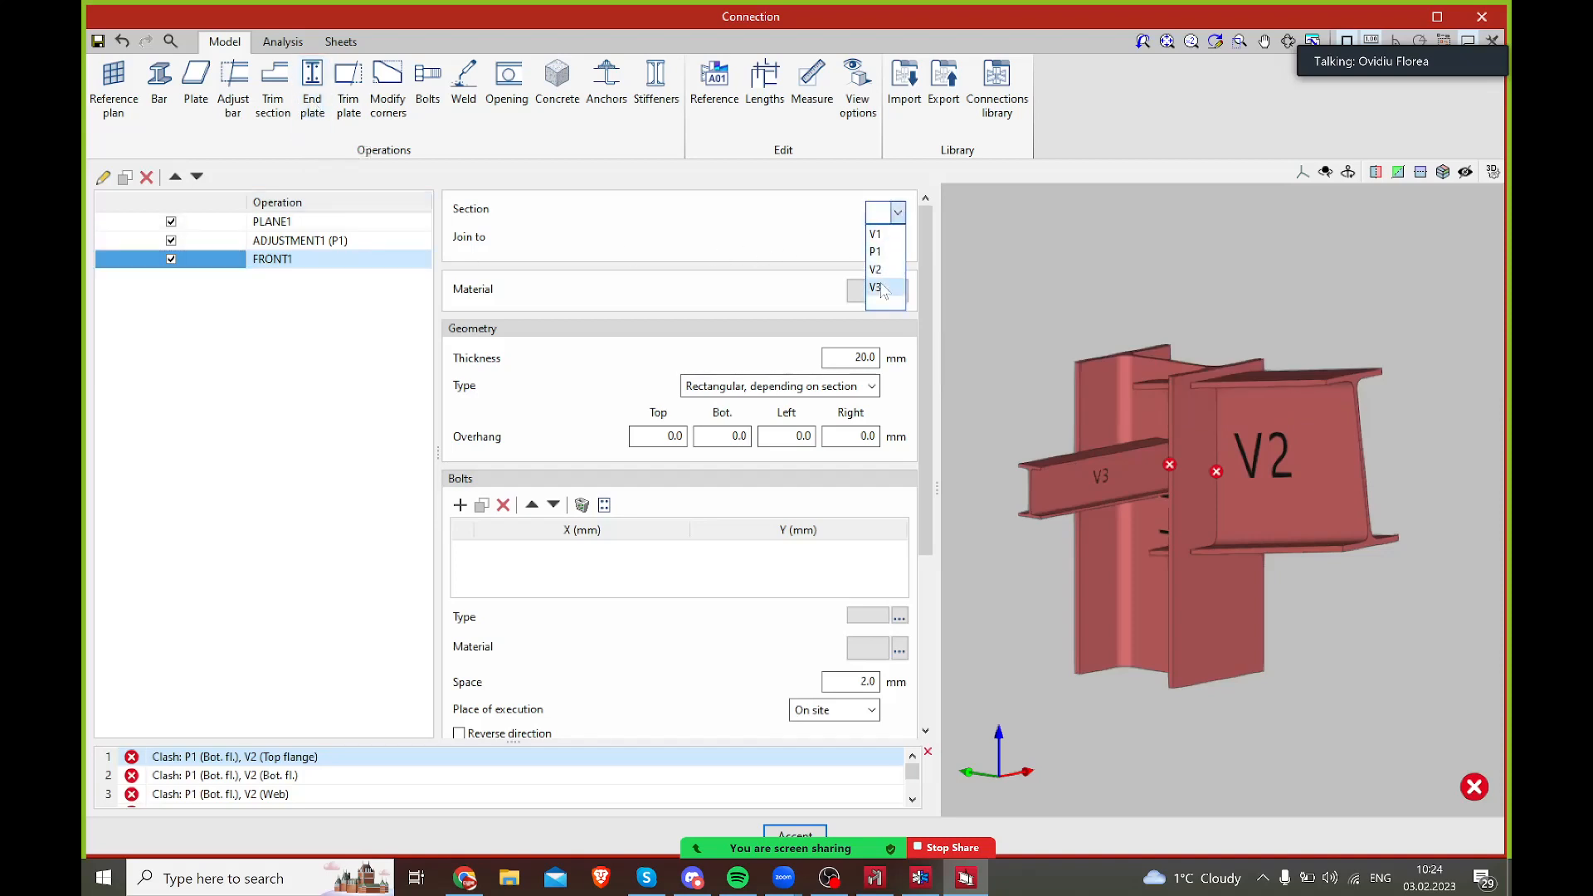
click(877, 269)
click(894, 241)
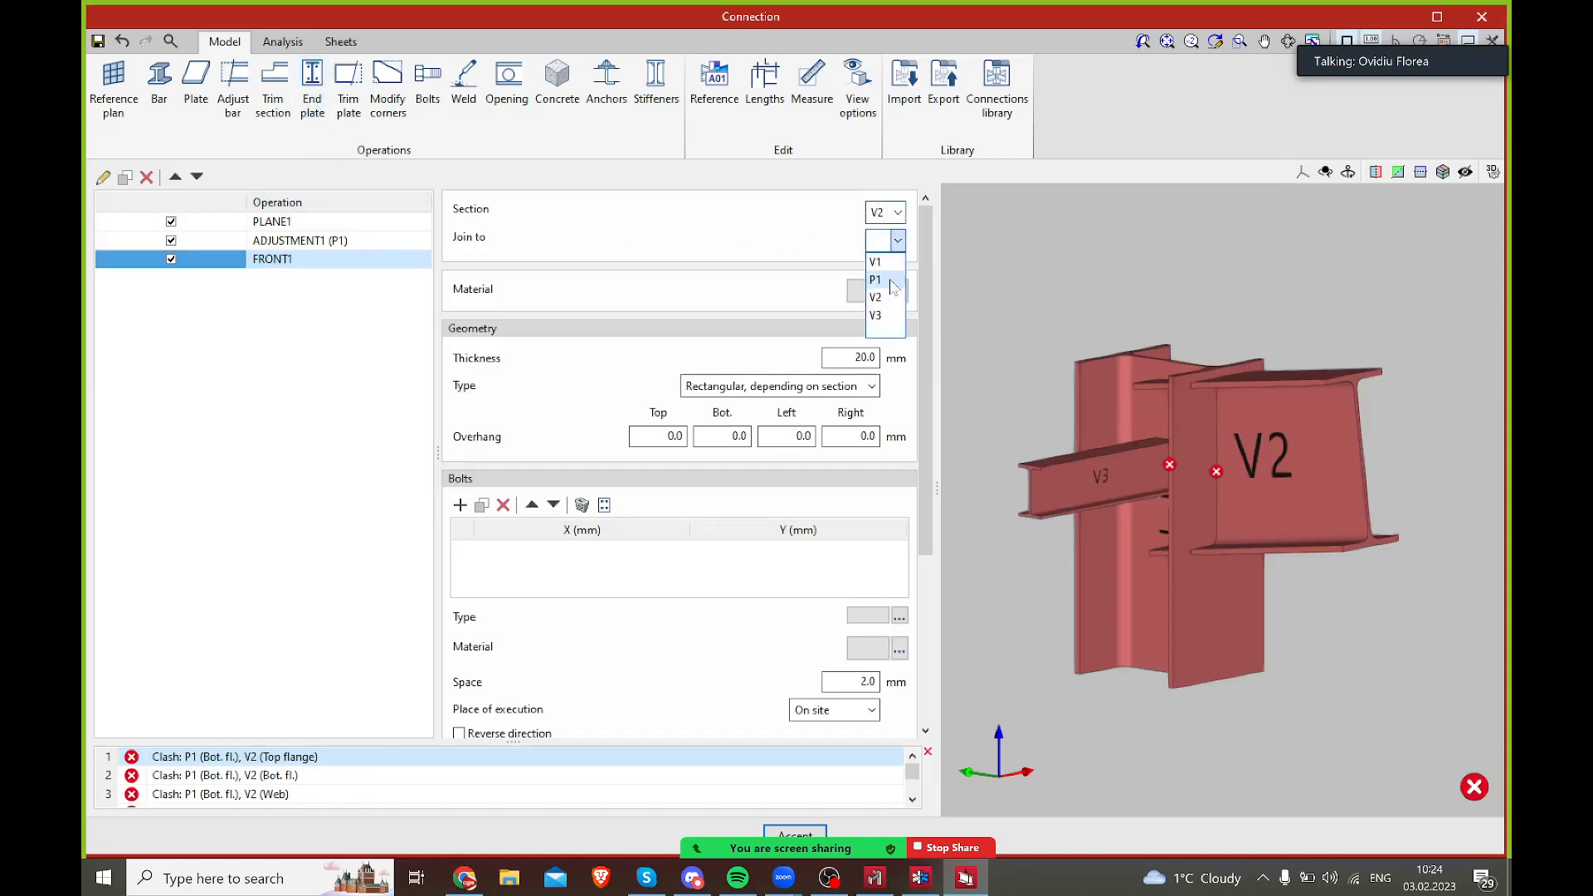
click(889, 279)
mouse_move(1383, 556)
middle_down()
mouse_move(1434, 541)
mouse_move(1395, 537)
middle_up()
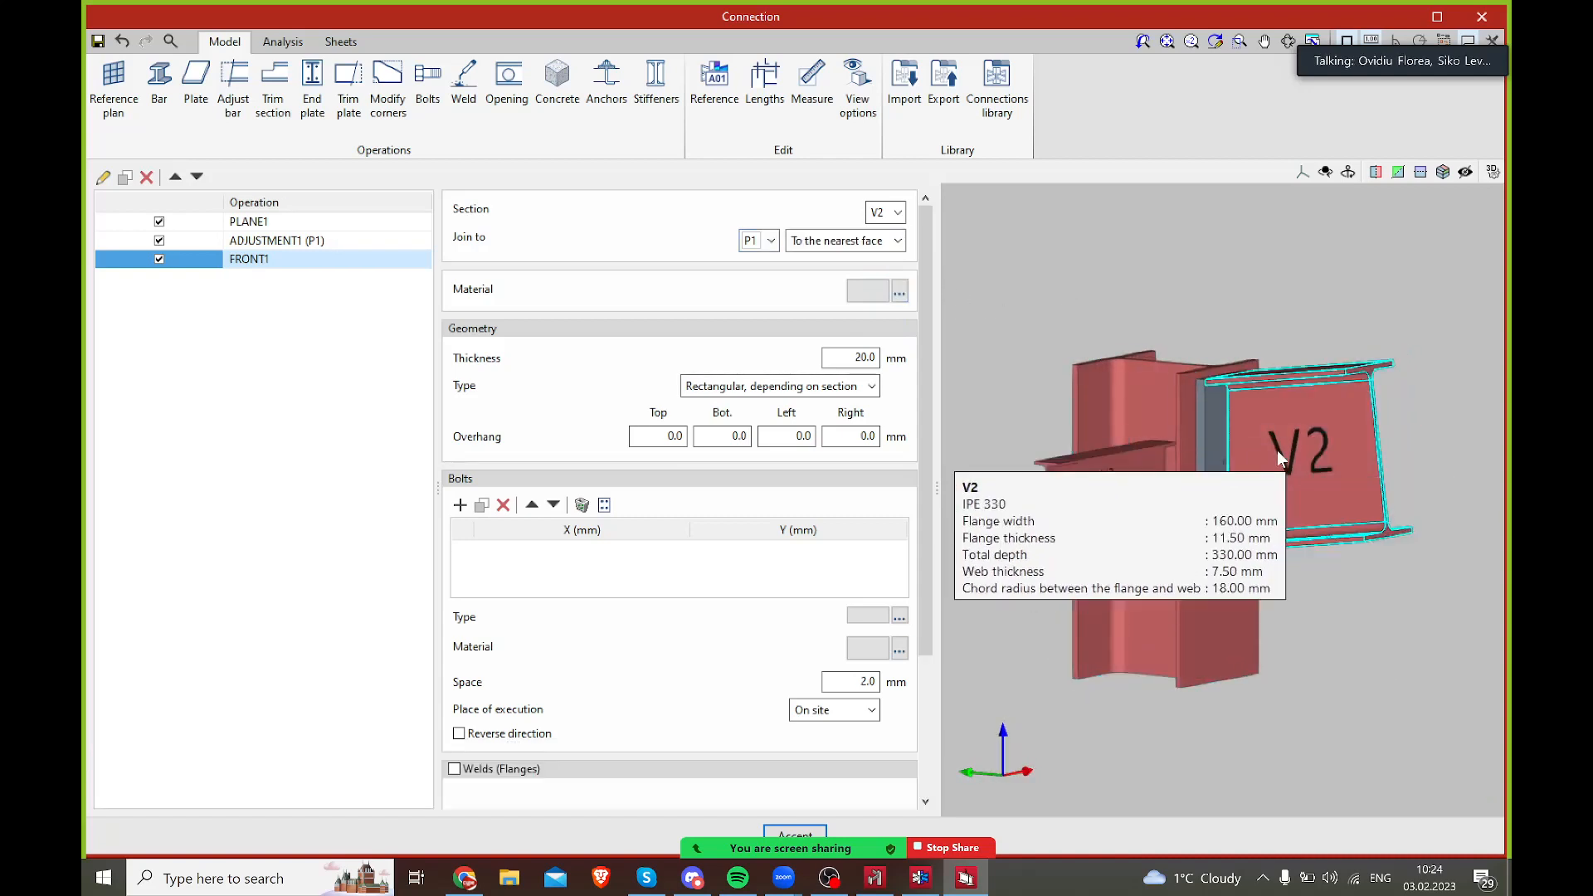
scroll(1296, 466, up, 1)
- Set the end plate's material to S235 and its thickness to 15 mm
click(901, 292)
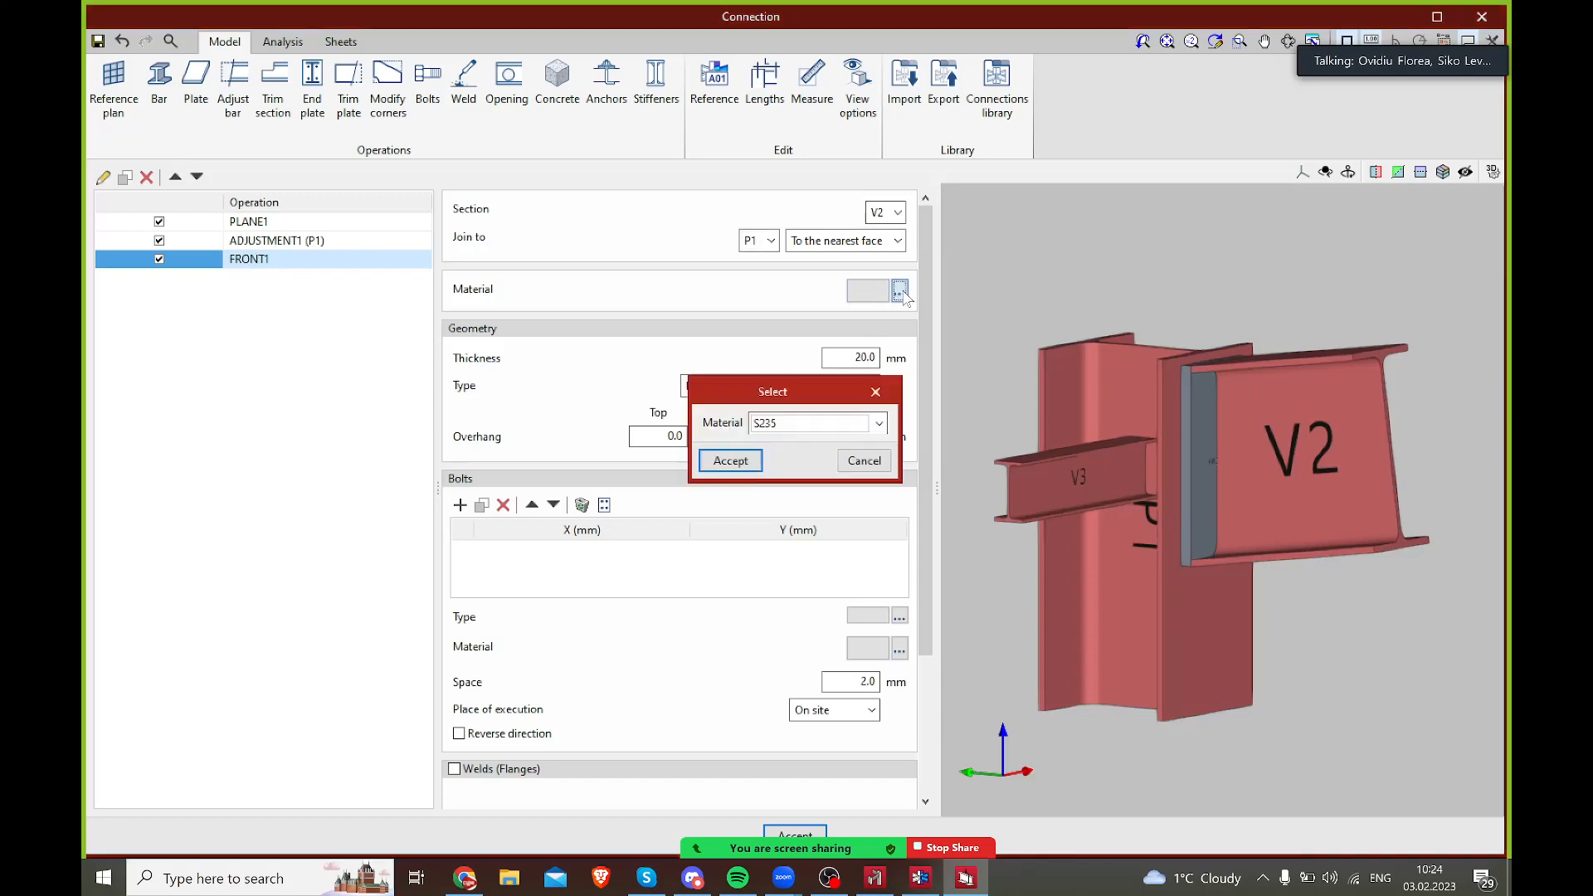
click(730, 460)
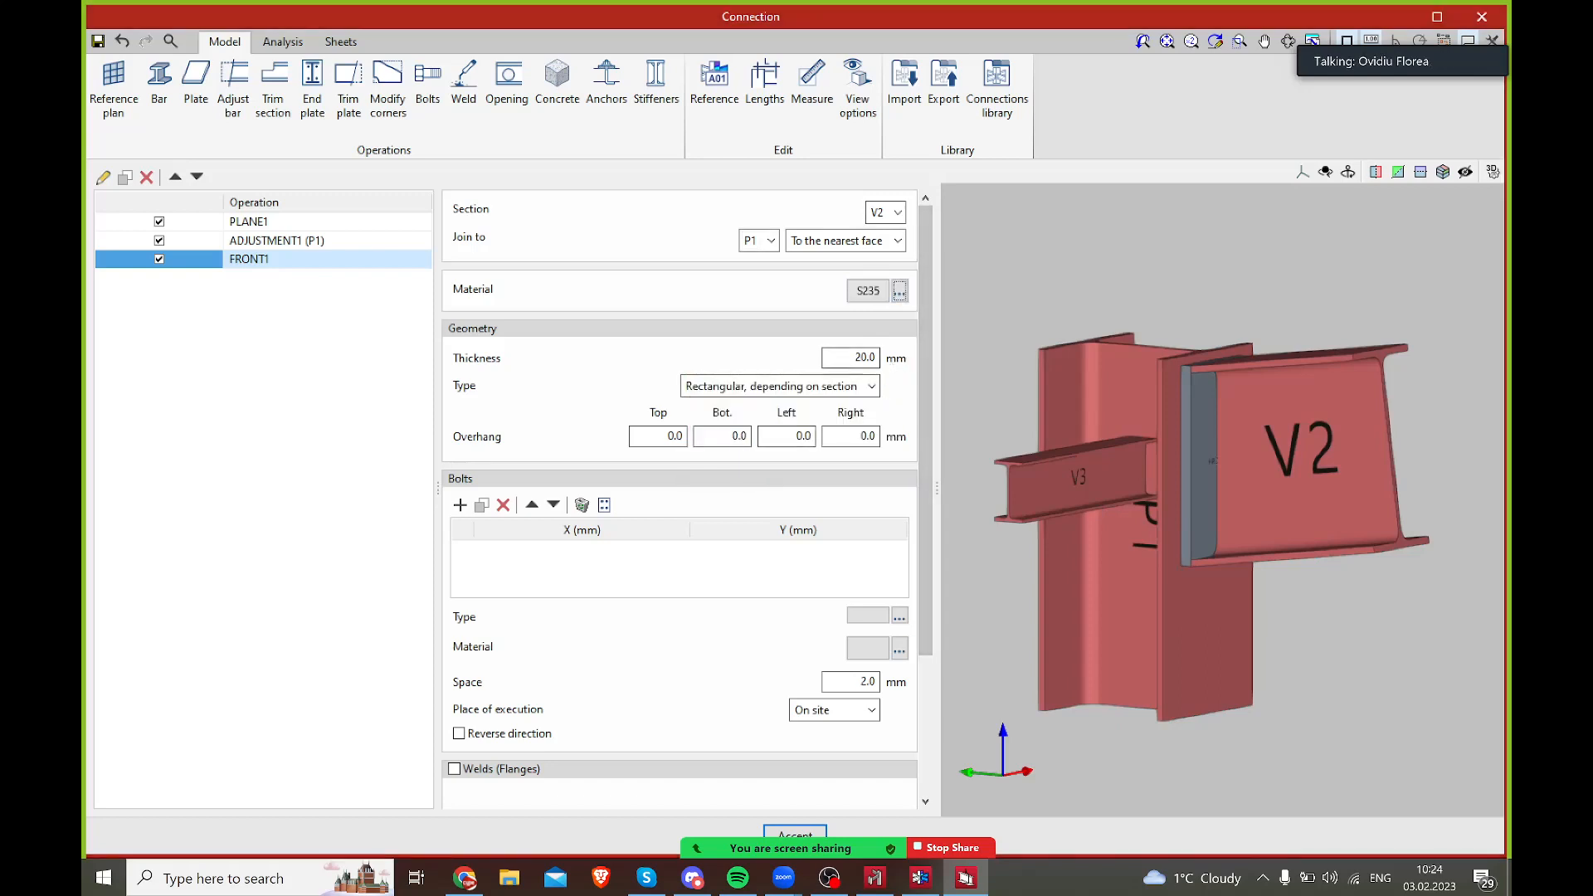
text(10)
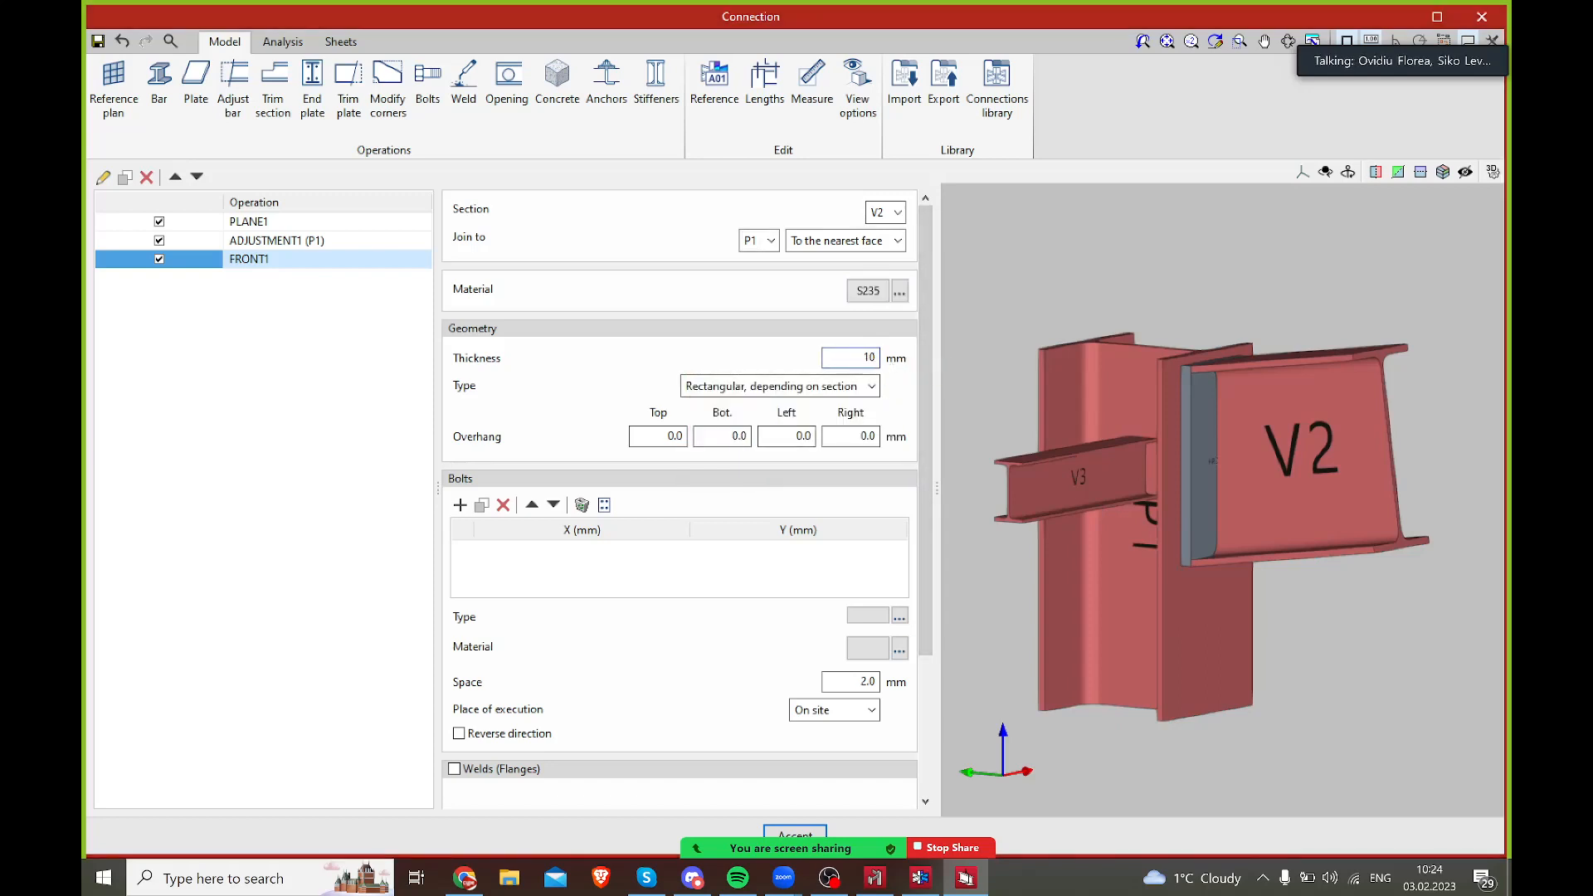
text(5)
key(Tab)
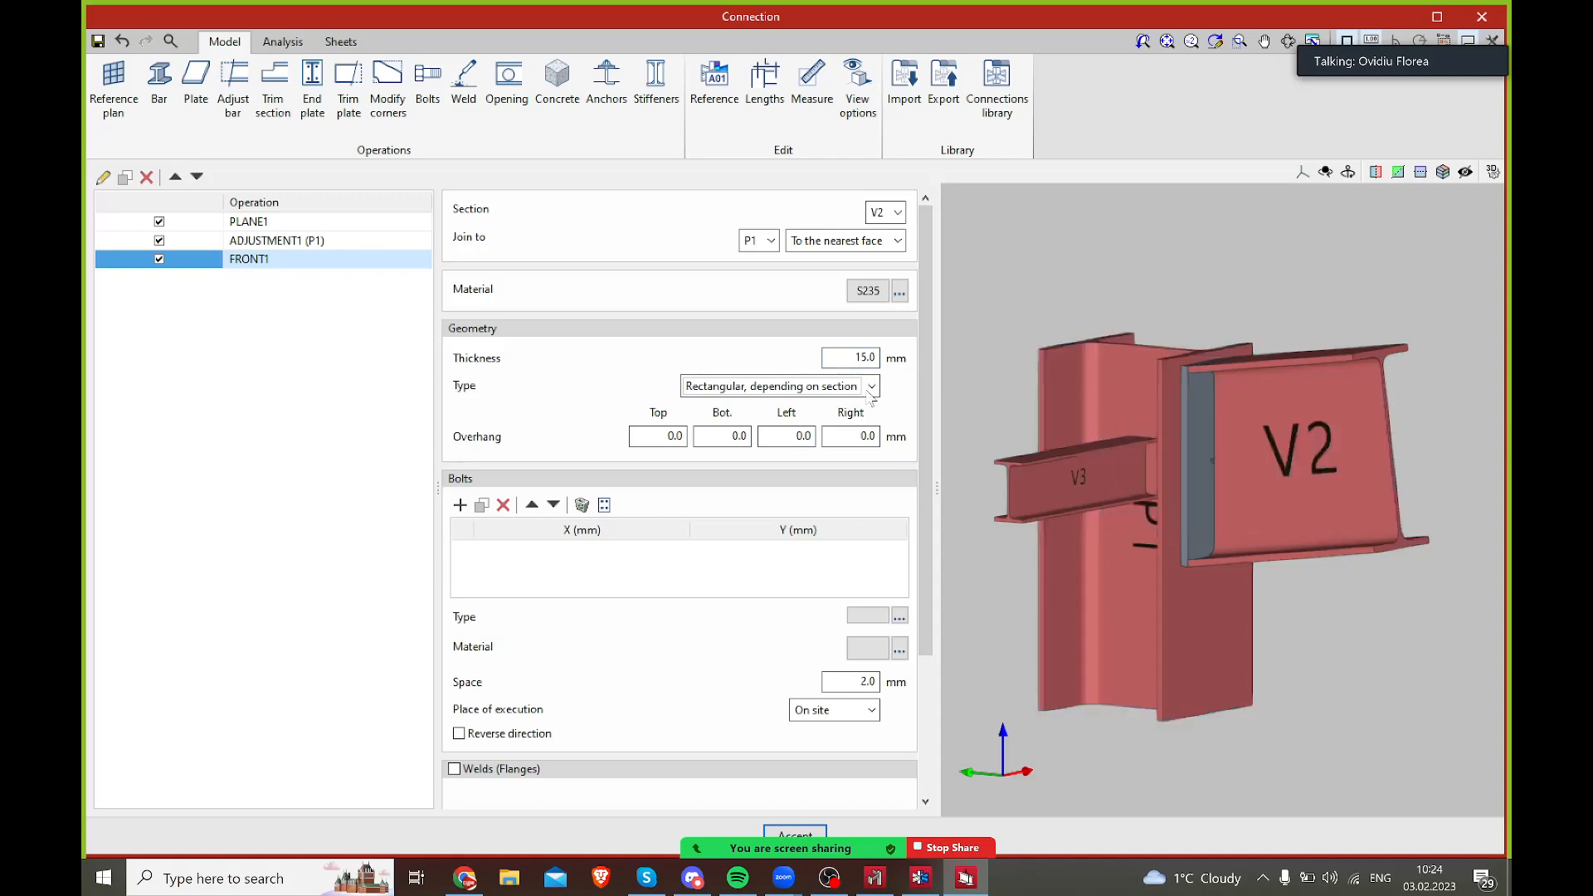
- Set the end plate's top and bottom overhangs to 20 mm
middle_drag(1302, 515, 1252, 508)
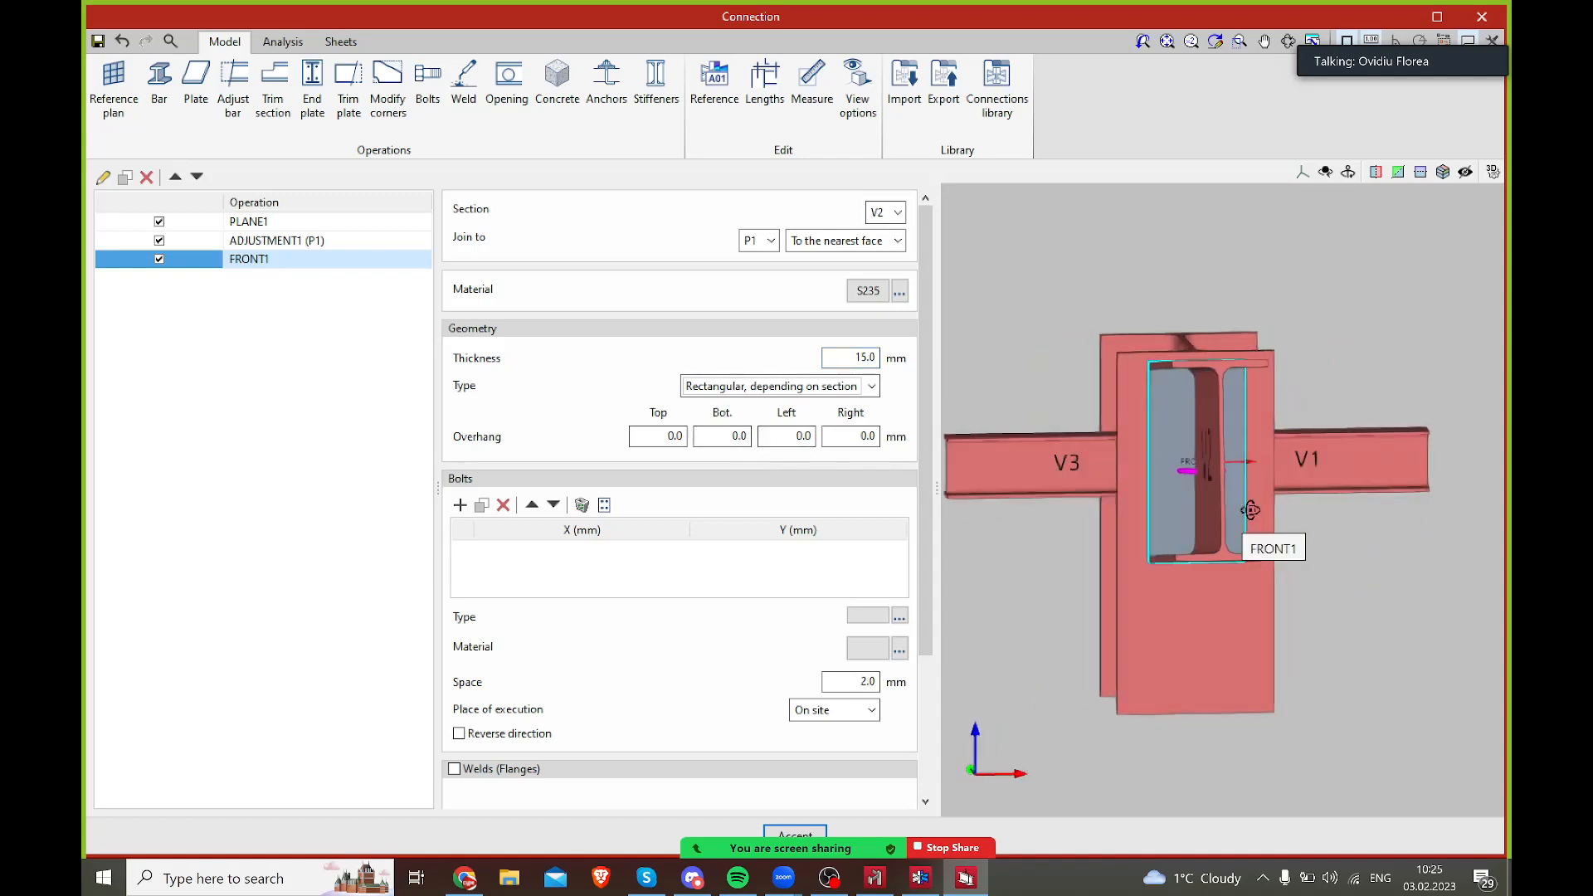
key(Tab)
text(20)
key(Tab)
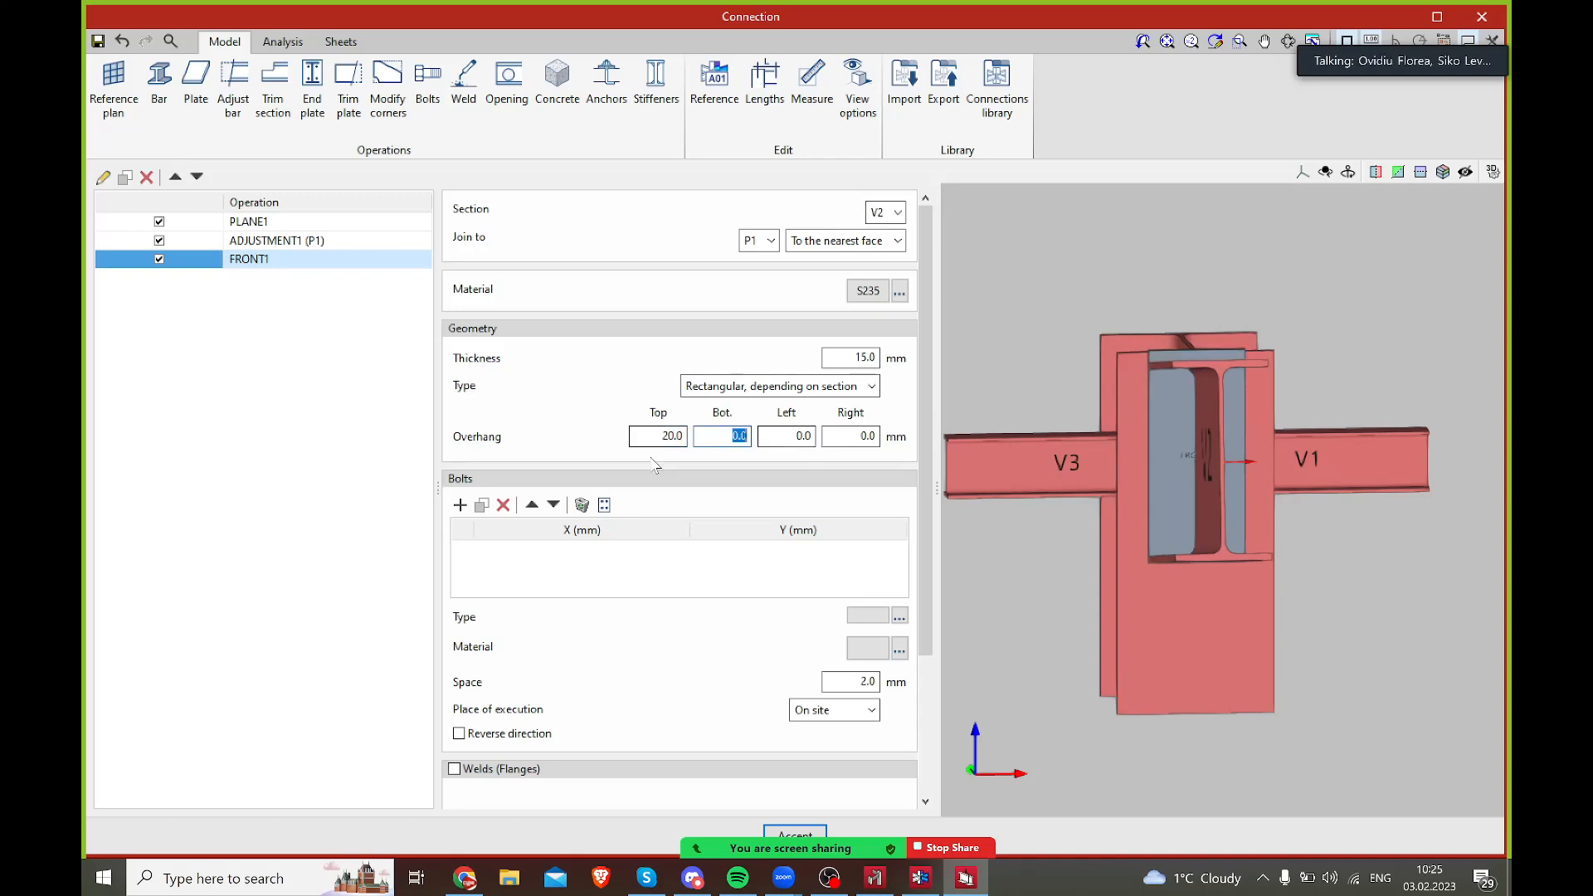
text(20)
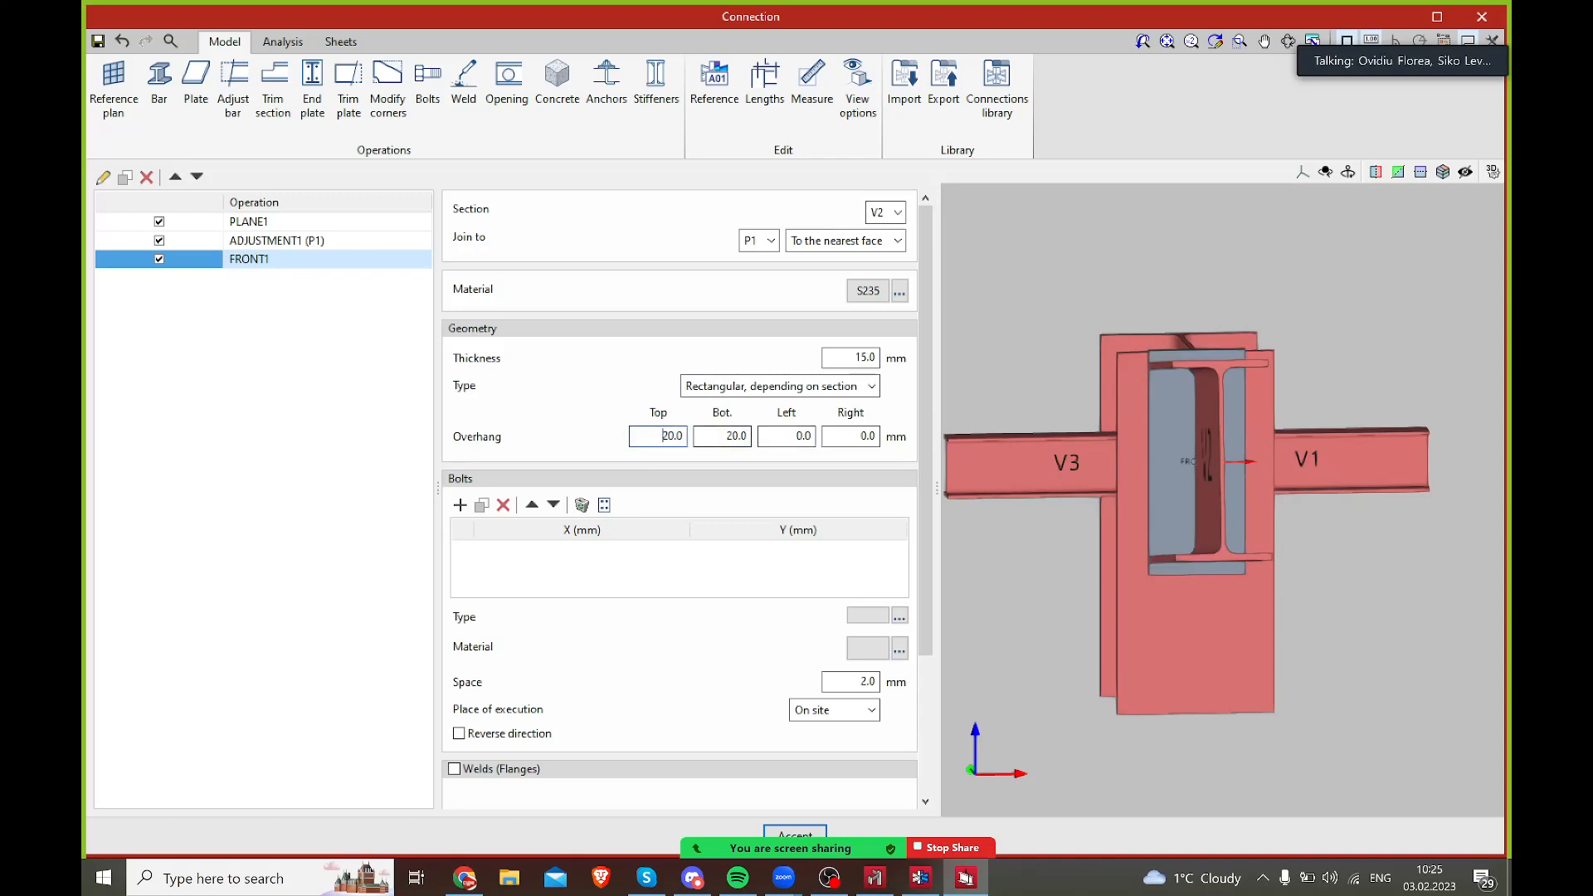
key(Tab)
- Set the end plate's top and bottom overhangs to 10 mm and its left overhang to 20 mm
click(652, 435)
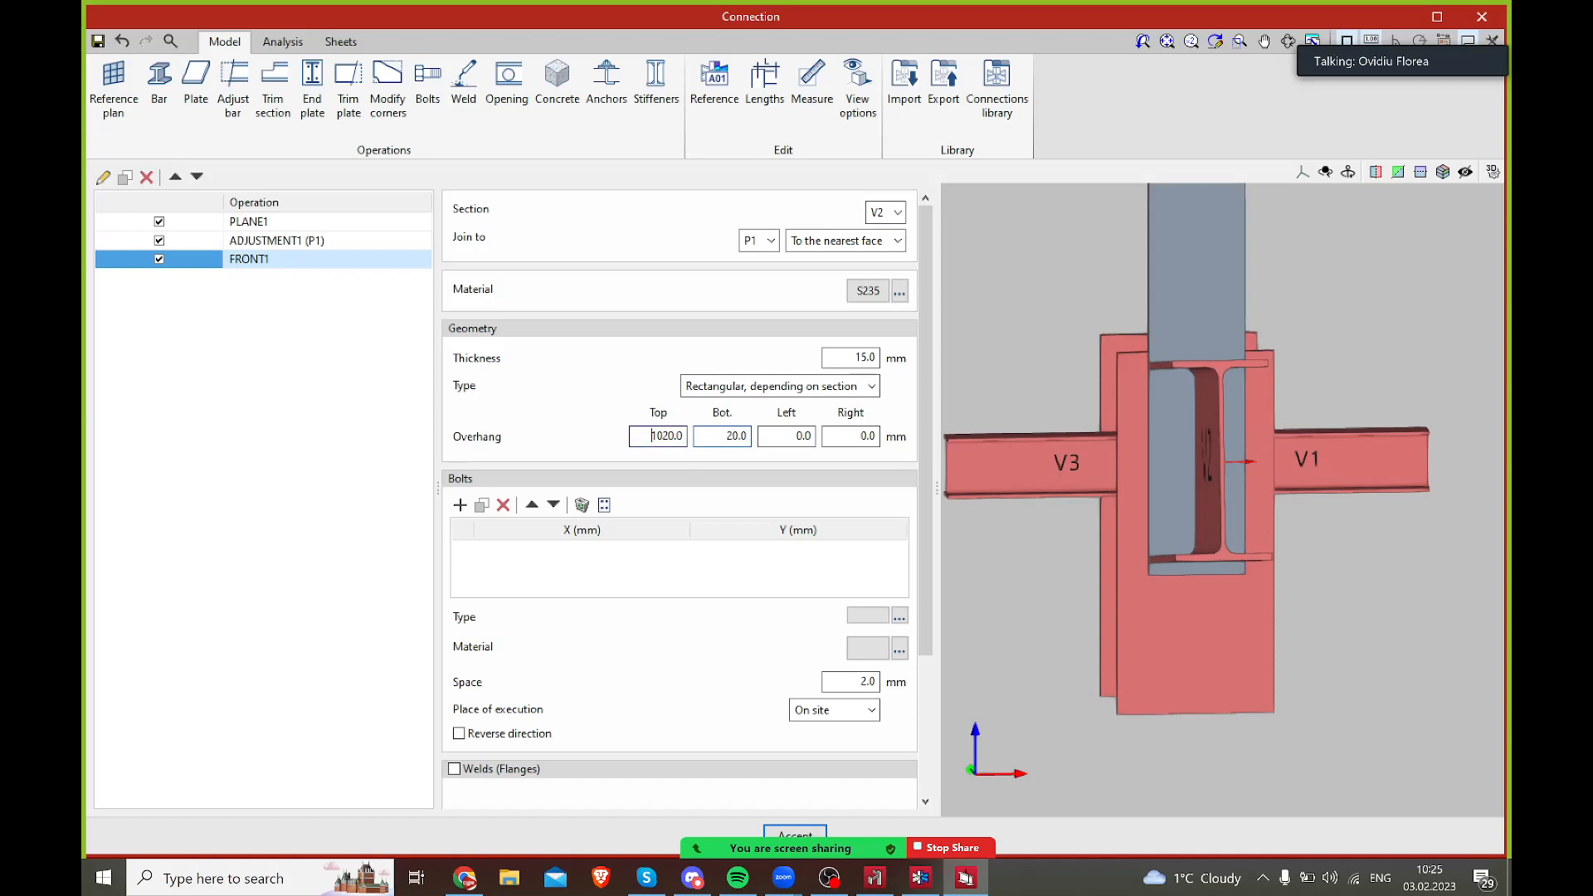
click(700, 435)
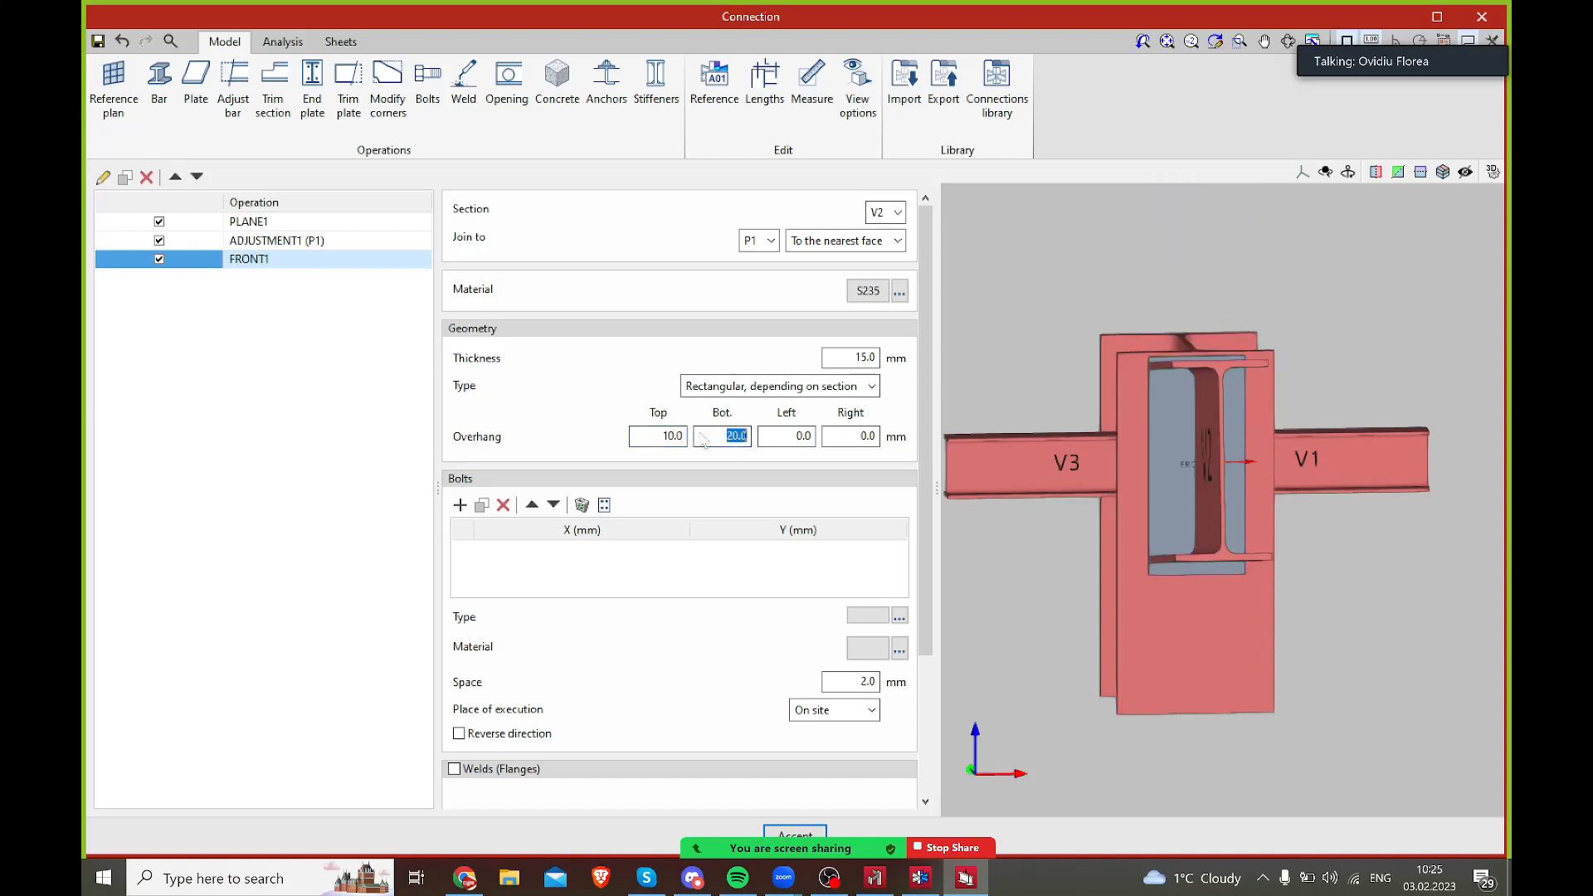
mouse_move(1014, 493)
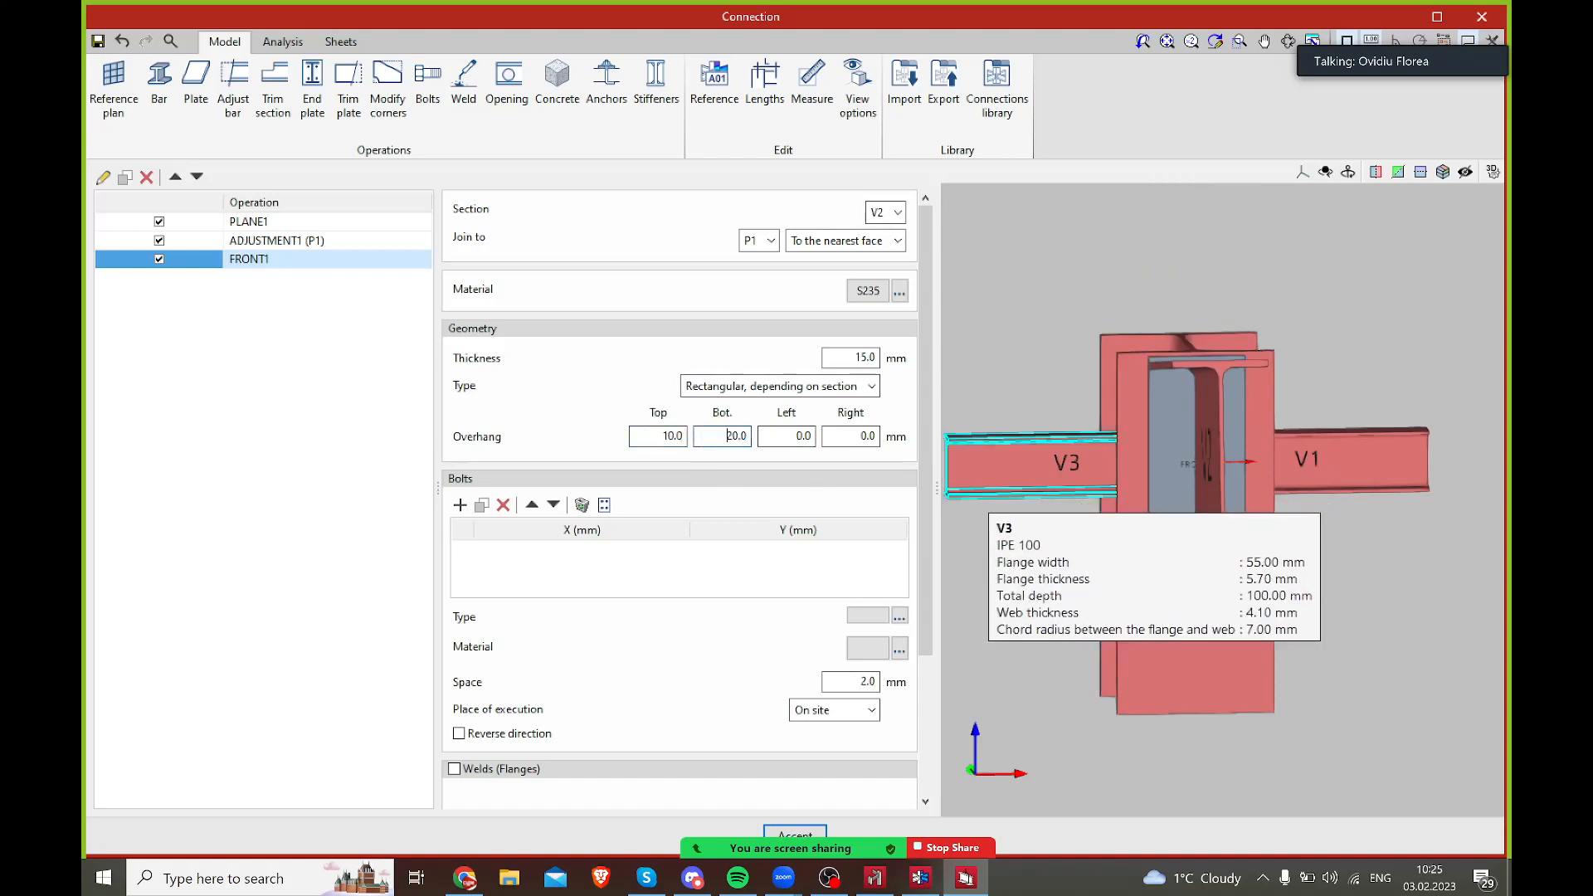
key(Tab)
text(20)
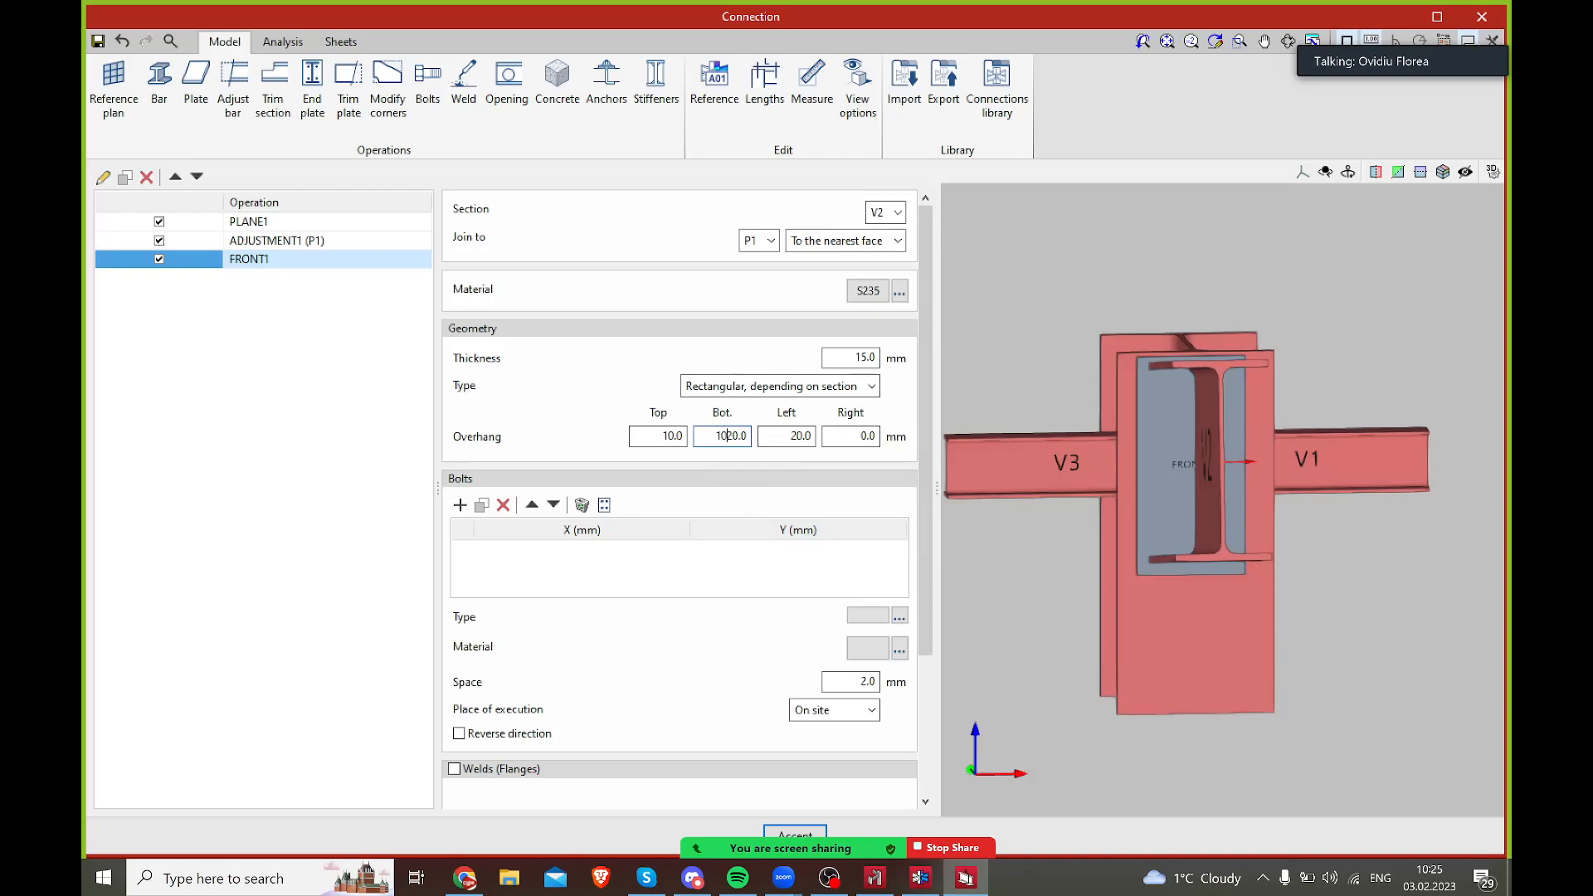
key(Tab)
click(744, 436)
text(10)
key(Tab)
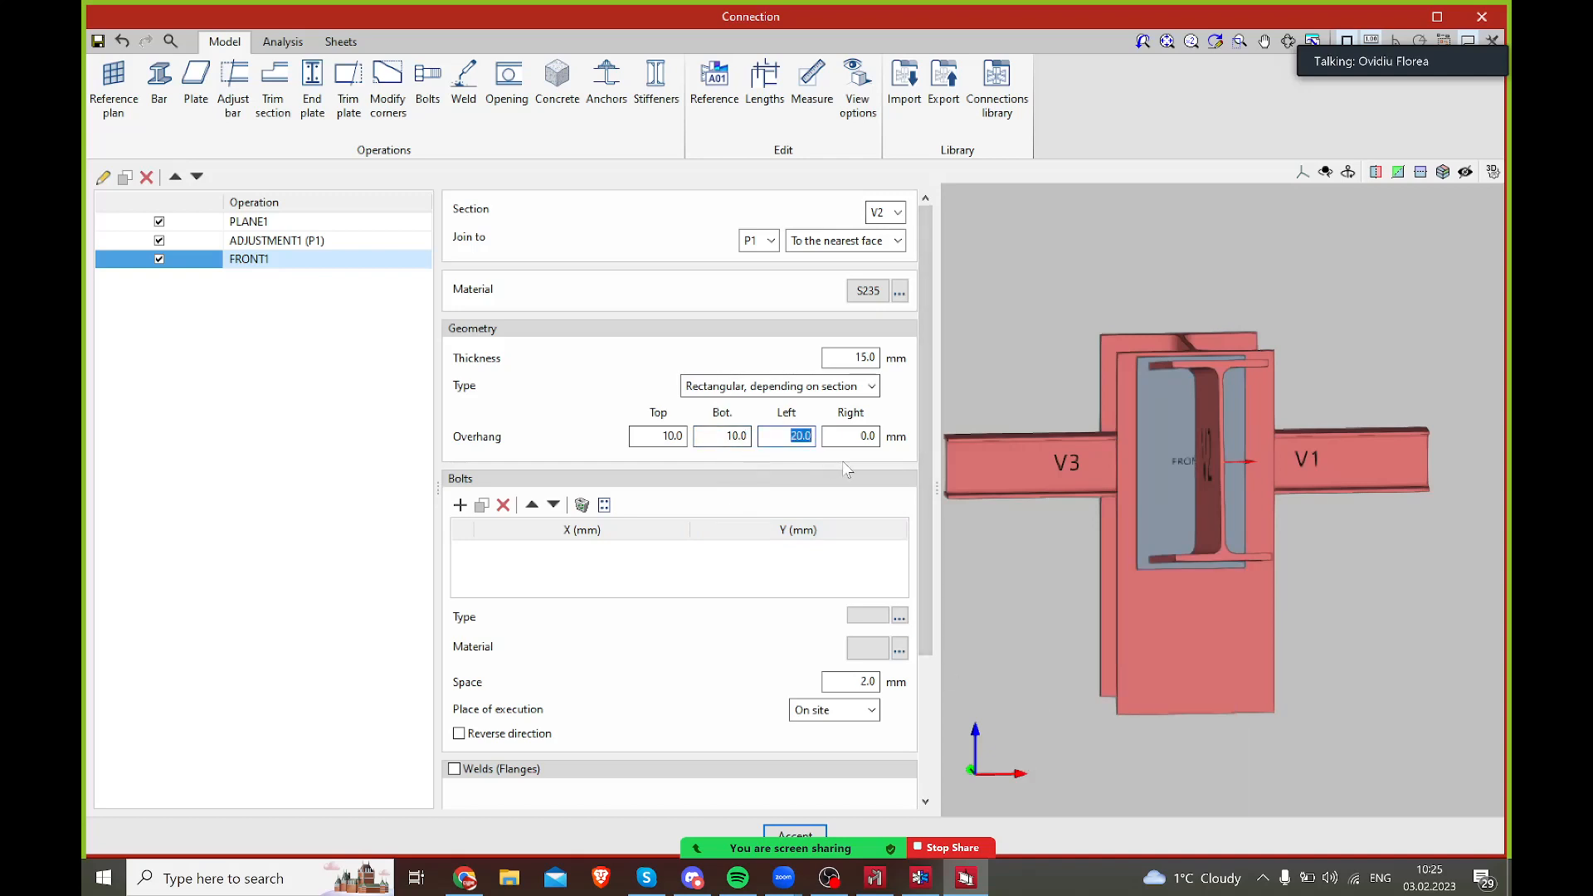
- Set the end plate's left and right overhangs to 50 mm and check the plate against the column flange
text(50)
key(Tab)
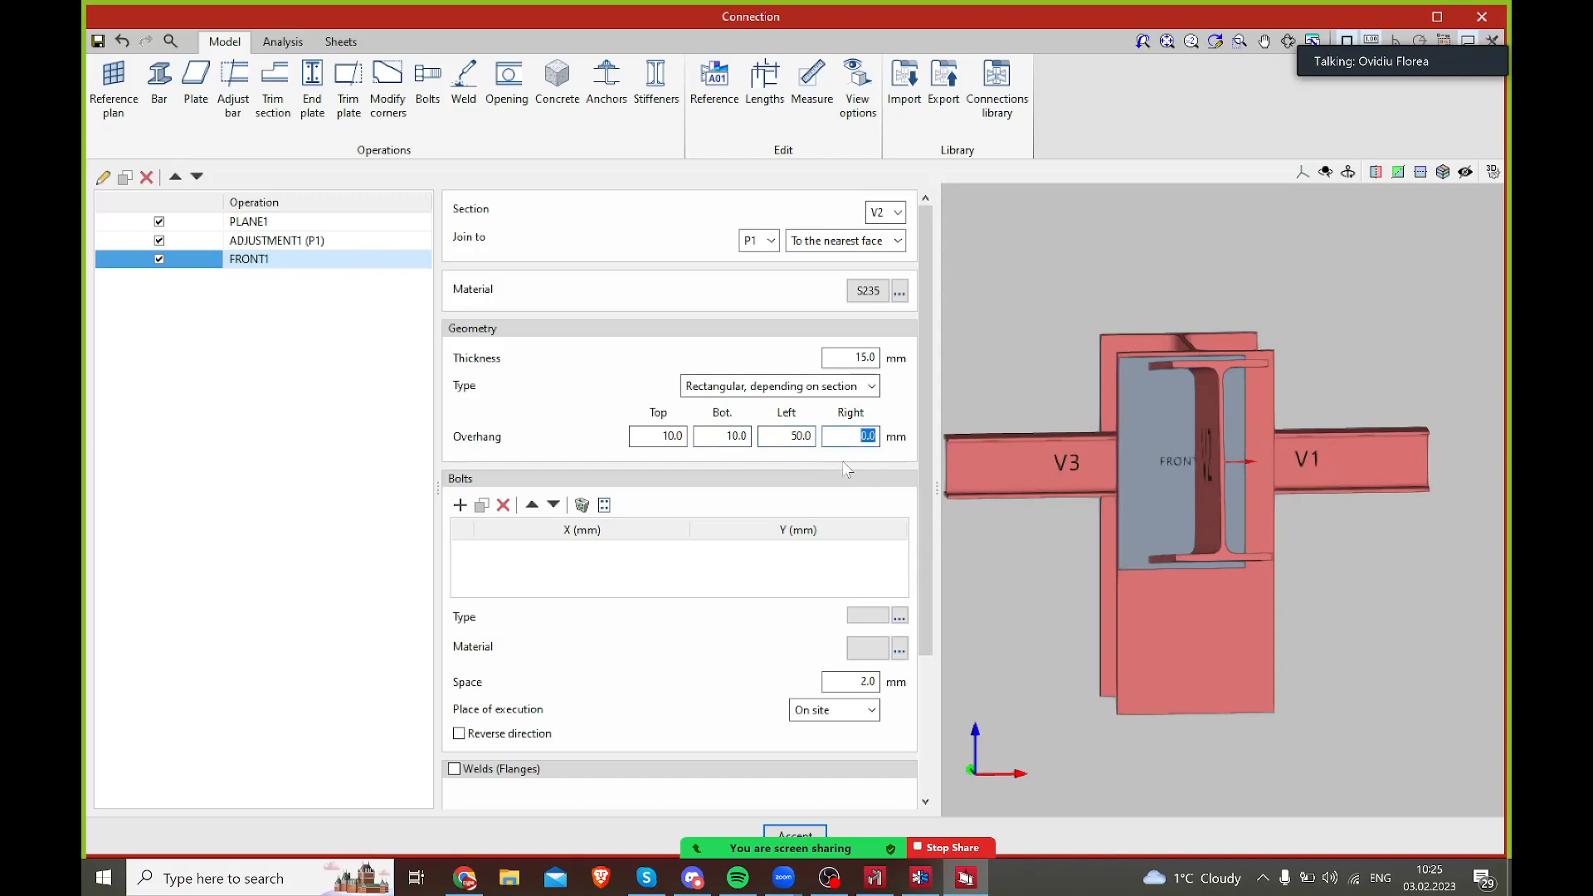
scroll(1195, 415, up, 6)
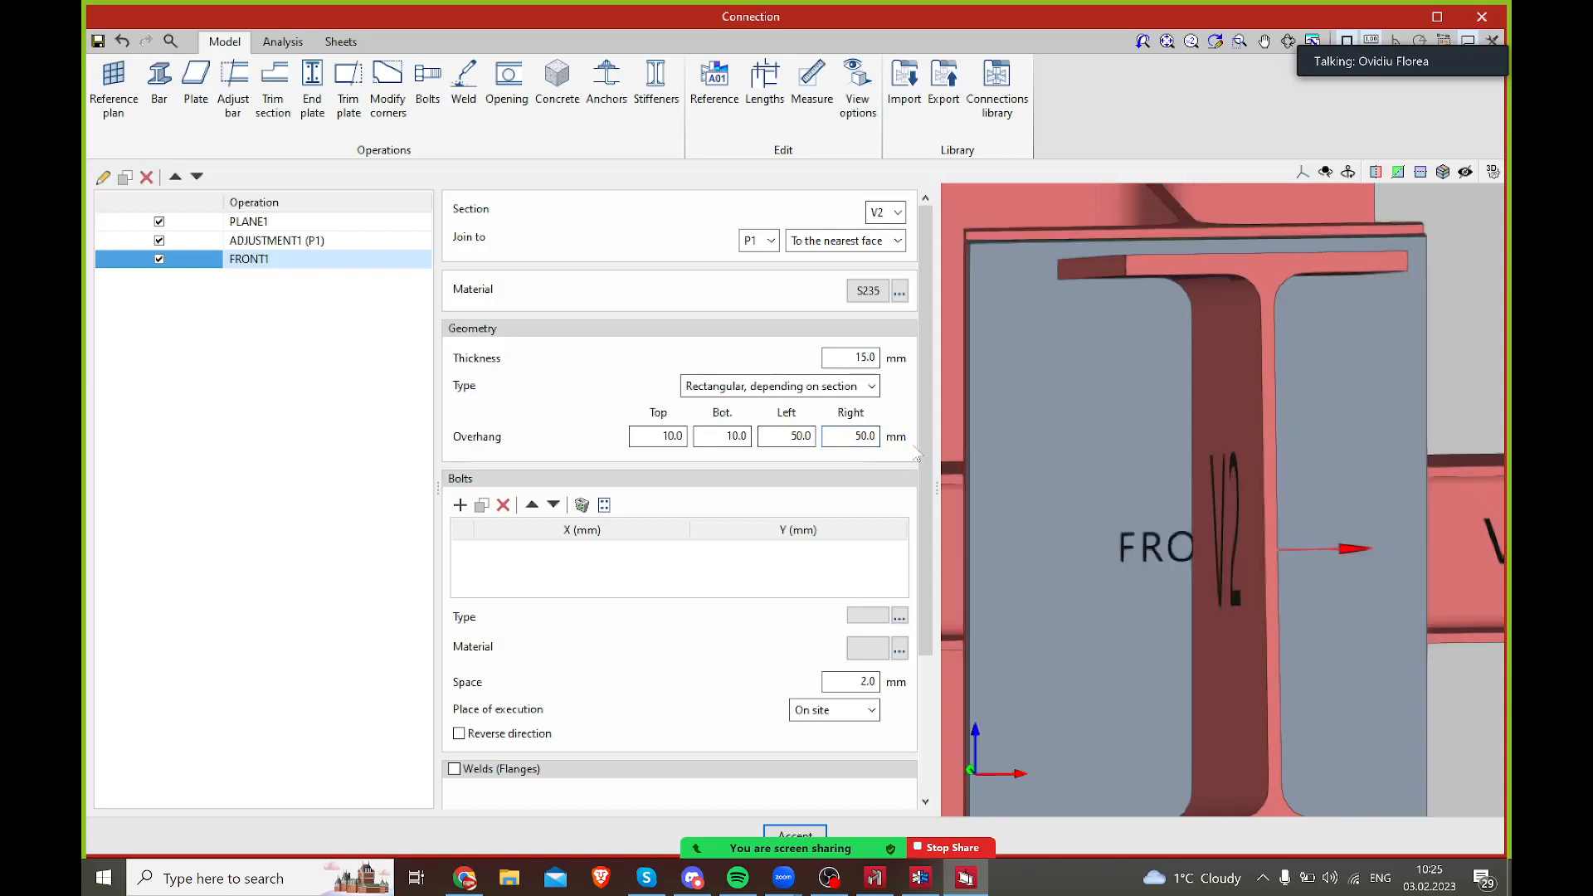
scroll(963, 323, down, 5)
middle_drag(1138, 422, 1224, 349)
scroll(1244, 414, down, 5)
scroll(1156, 415, up, 3)
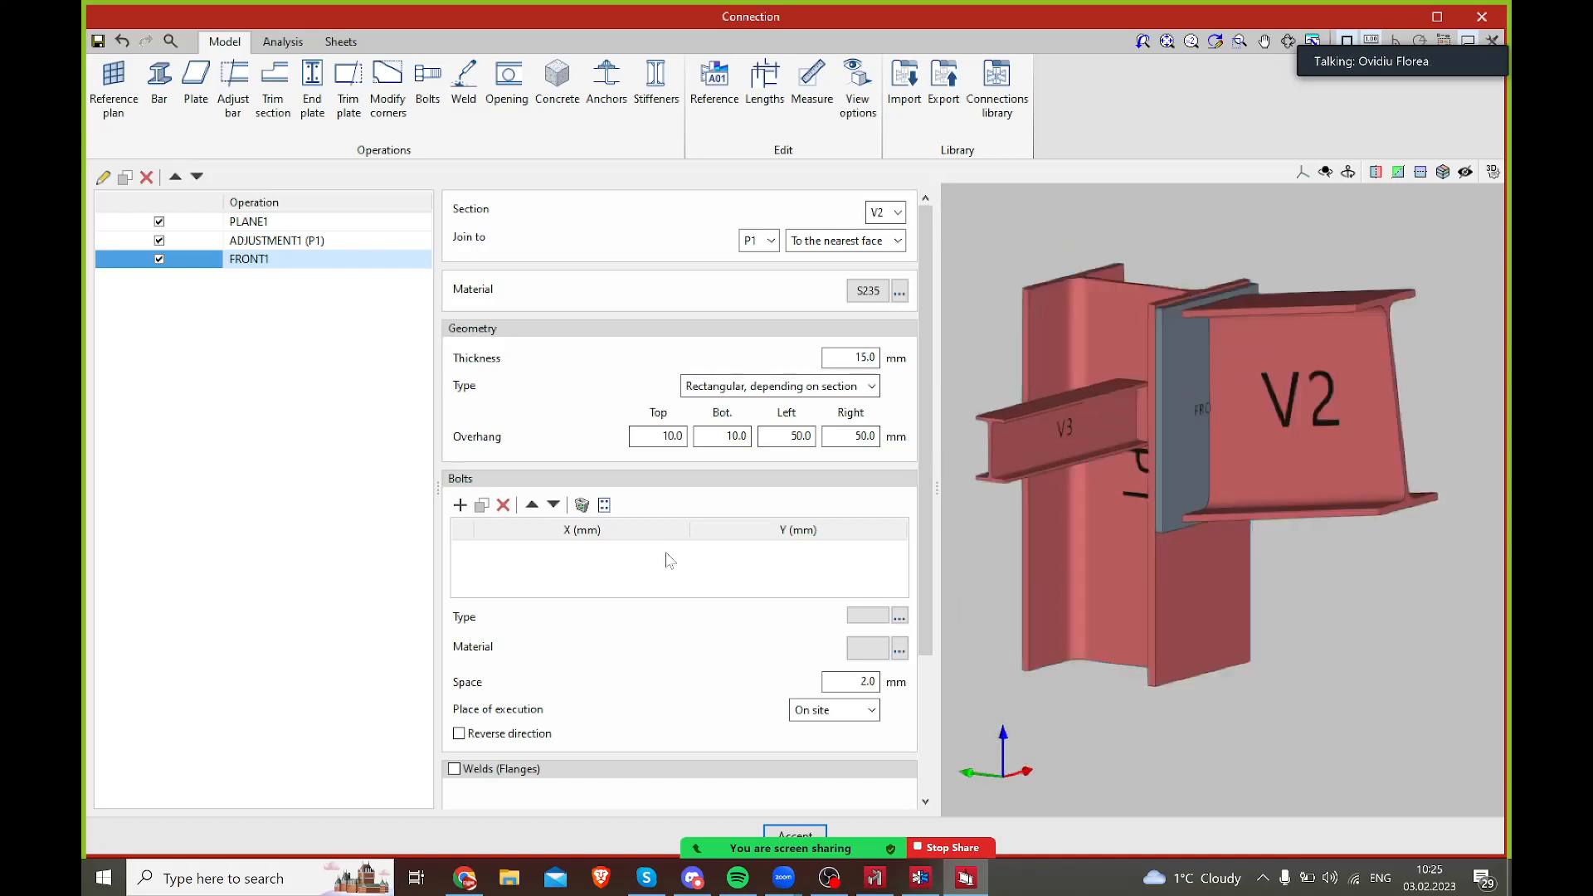
- Add the end plate's first bolt at X 50 mm, Y -50 mm and check its position on the plate
click(459, 502)
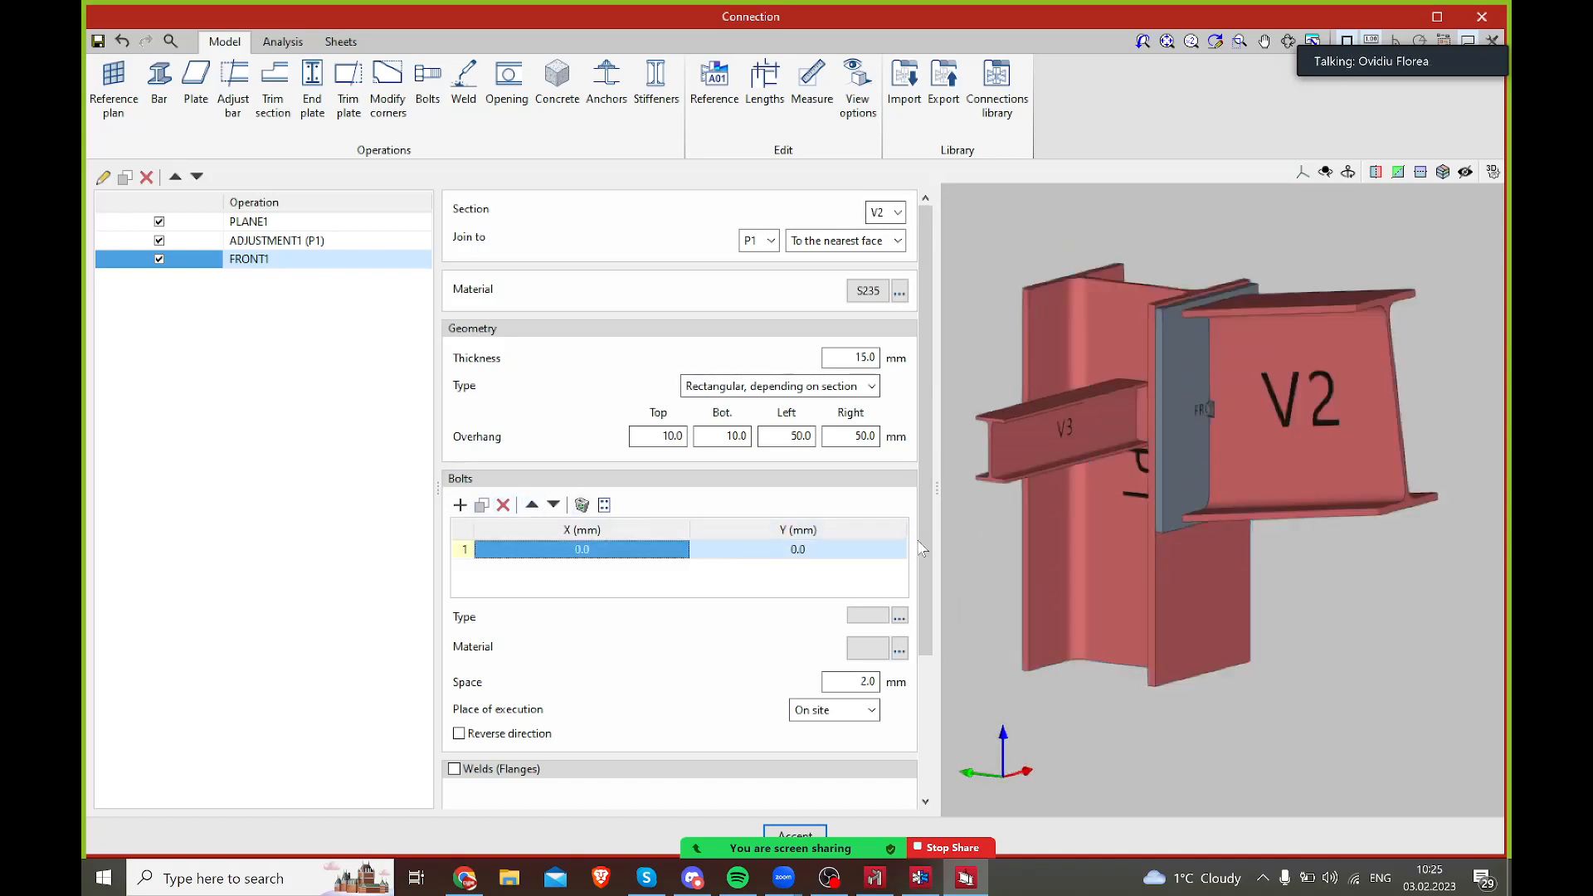
click(571, 554)
click(727, 545)
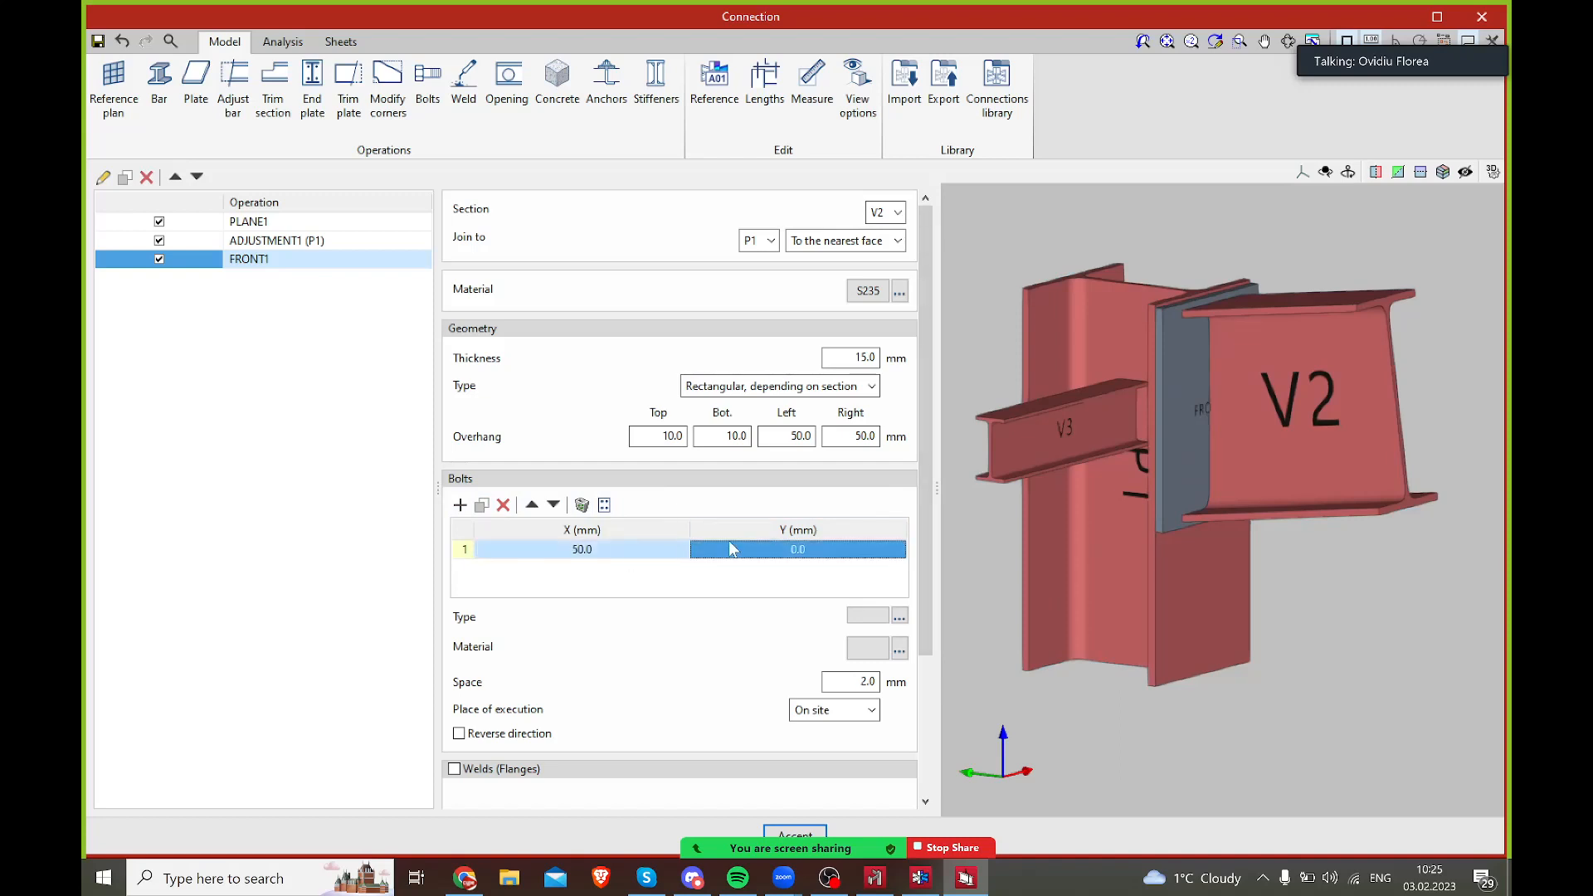
click(782, 549)
key(Return)
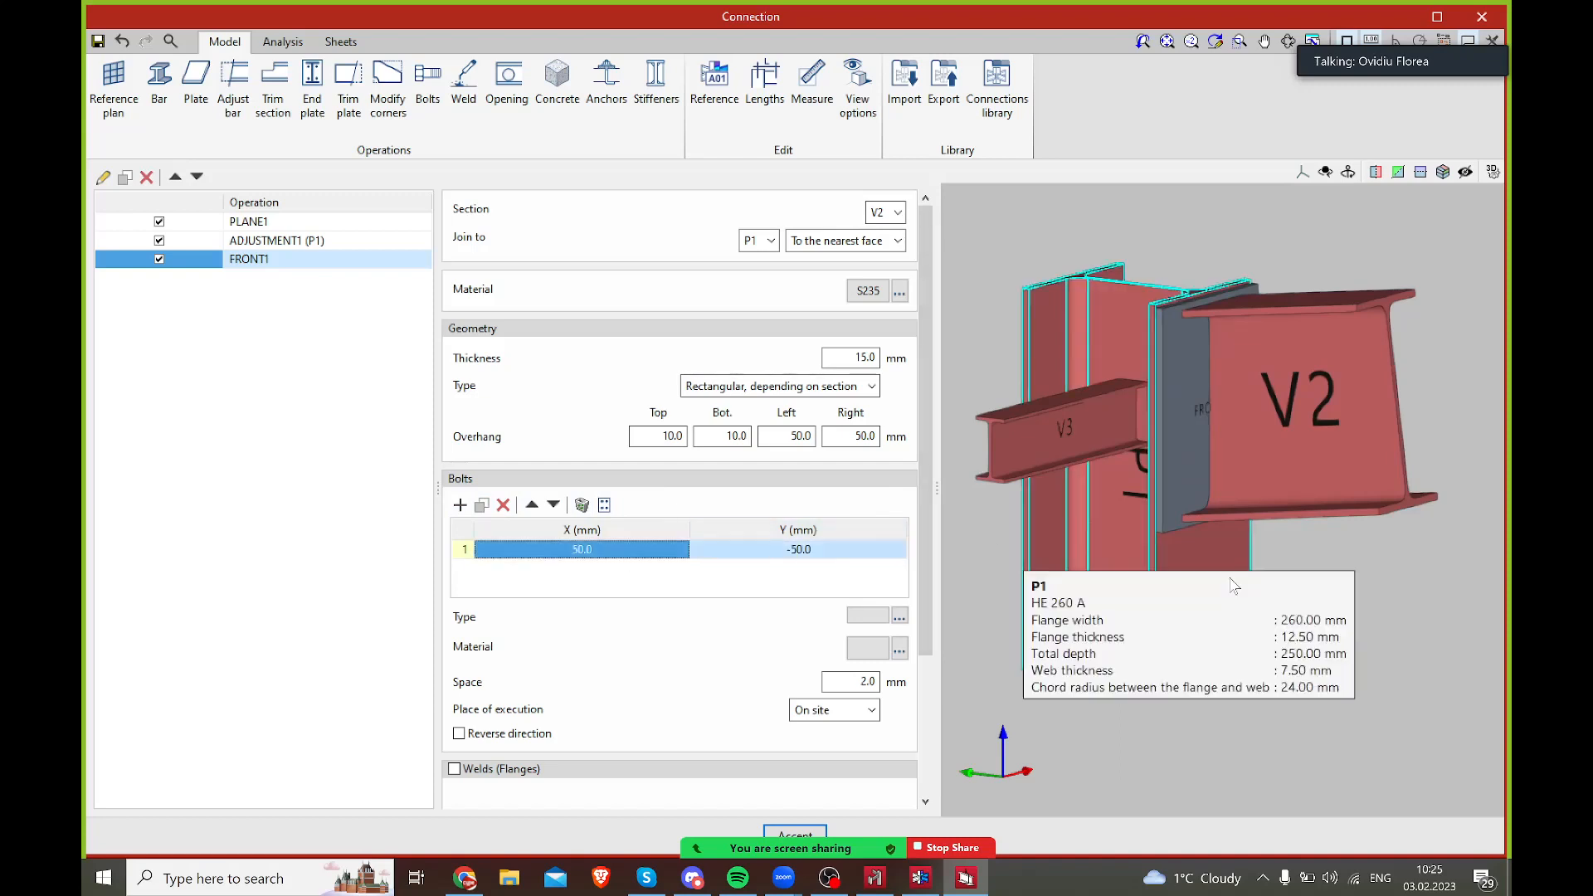
shift+middle_drag(1226, 575, 1152, 573)
shift+middle_drag(1145, 457, 1175, 462)
shift+middle_drag(1162, 623, 1159, 624)
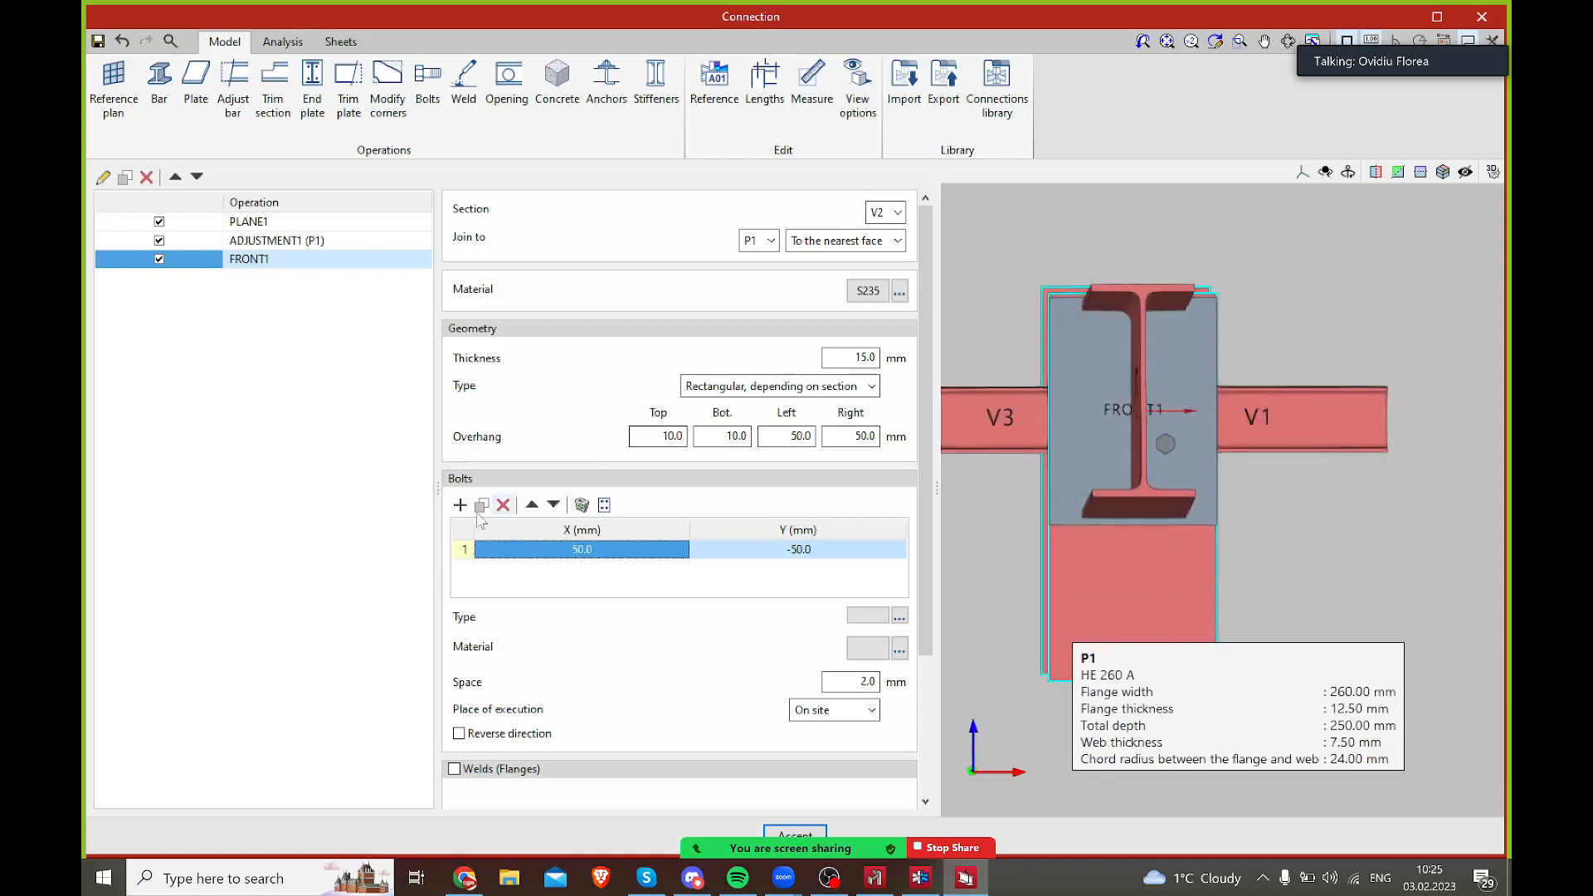
- Add a second bolt to the end plate at X -50 mm, Y 50 mm
click(458, 504)
click(634, 568)
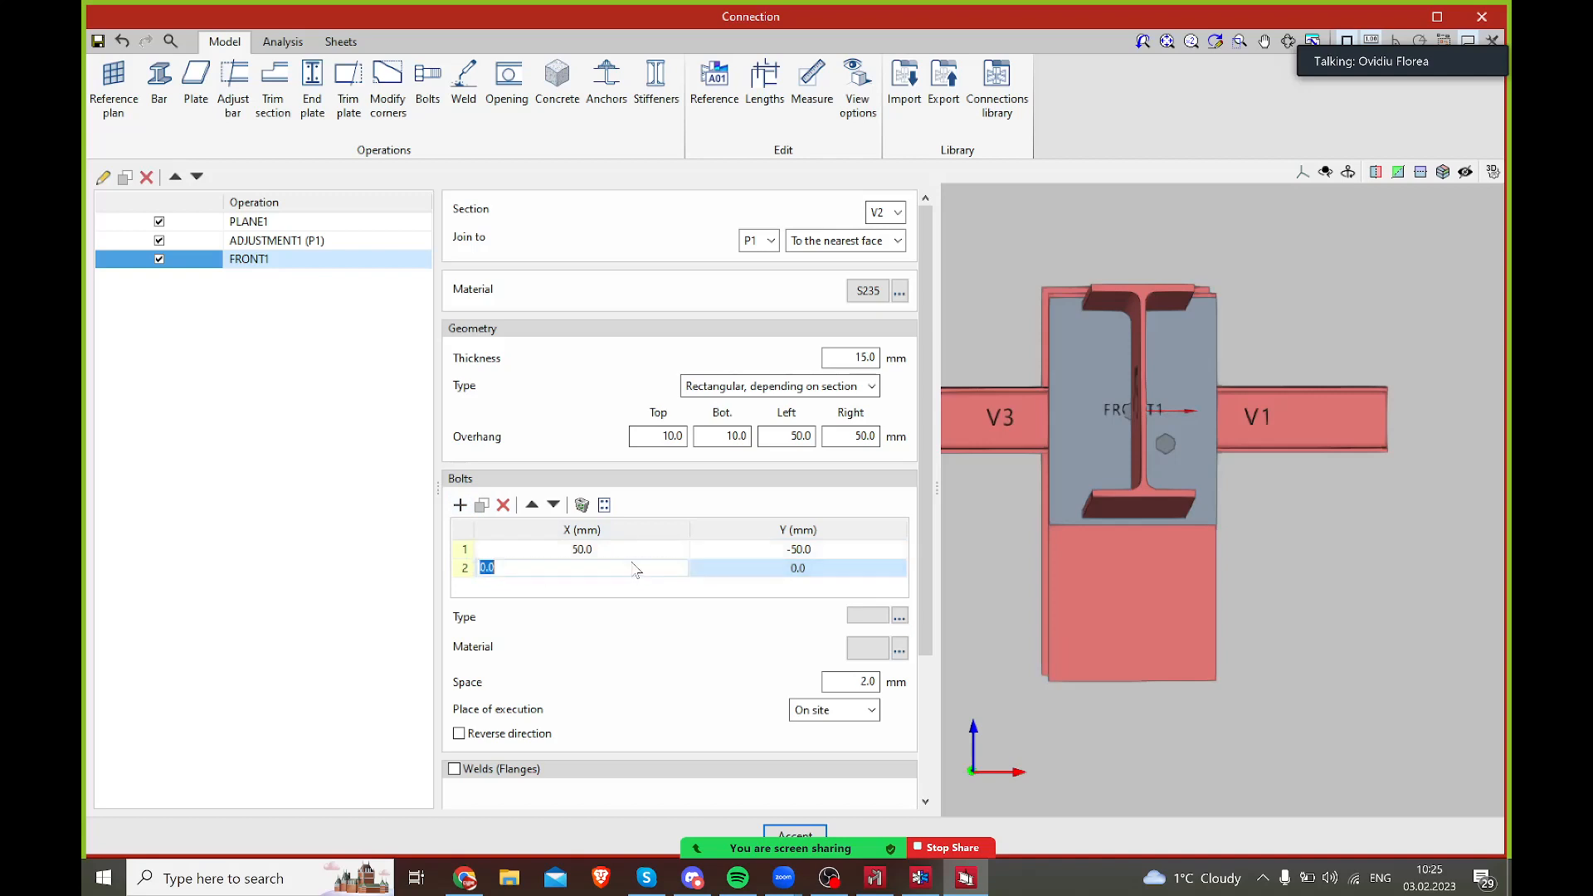
key(Tab)
text(50)
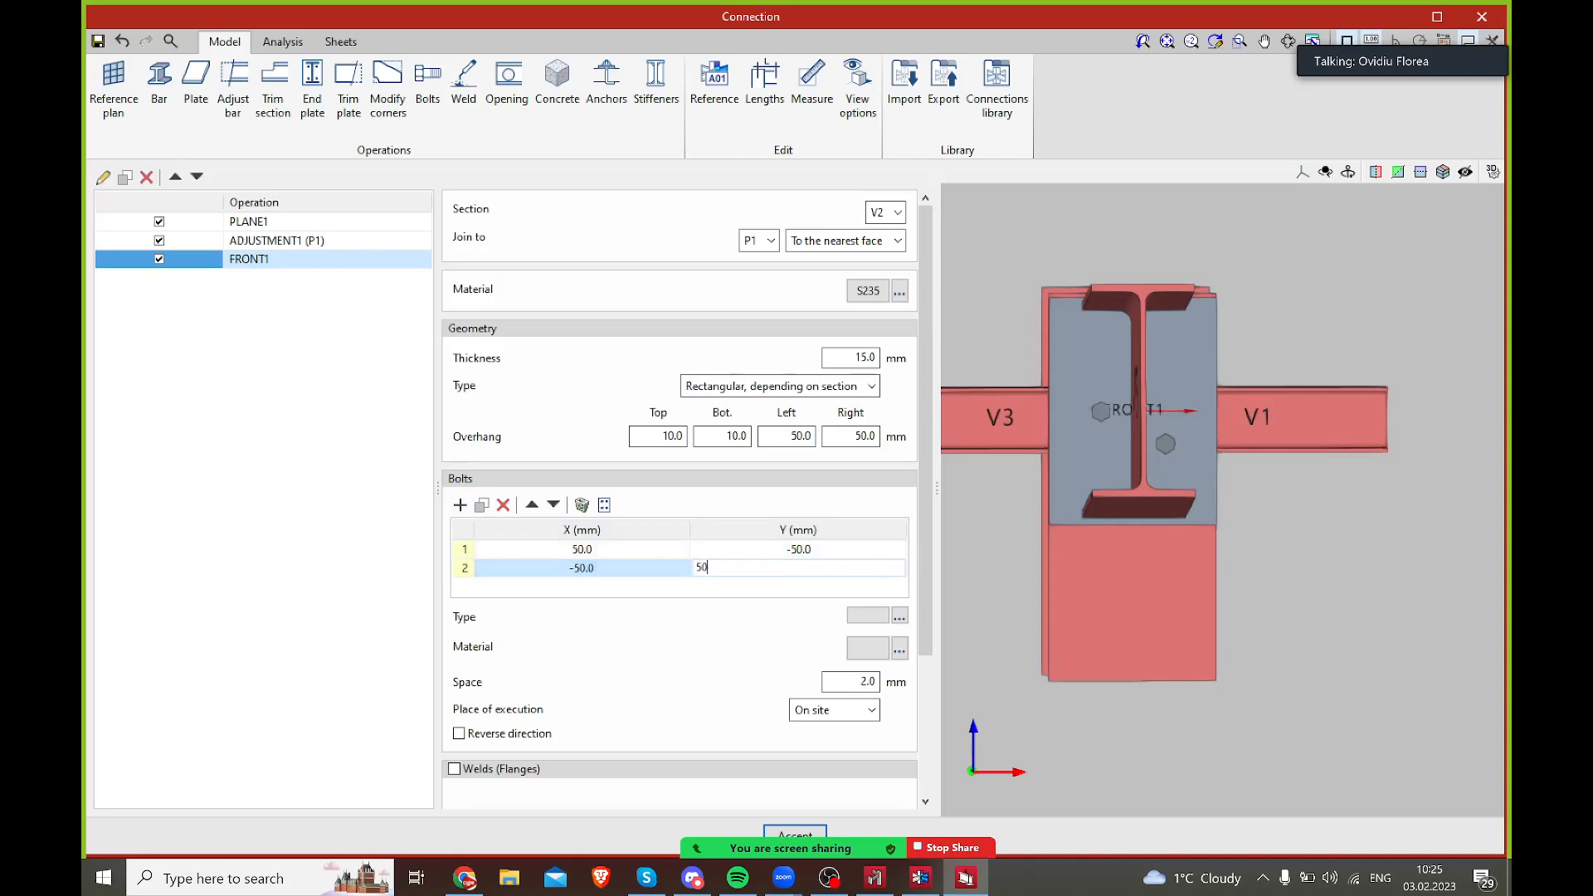
click(721, 548)
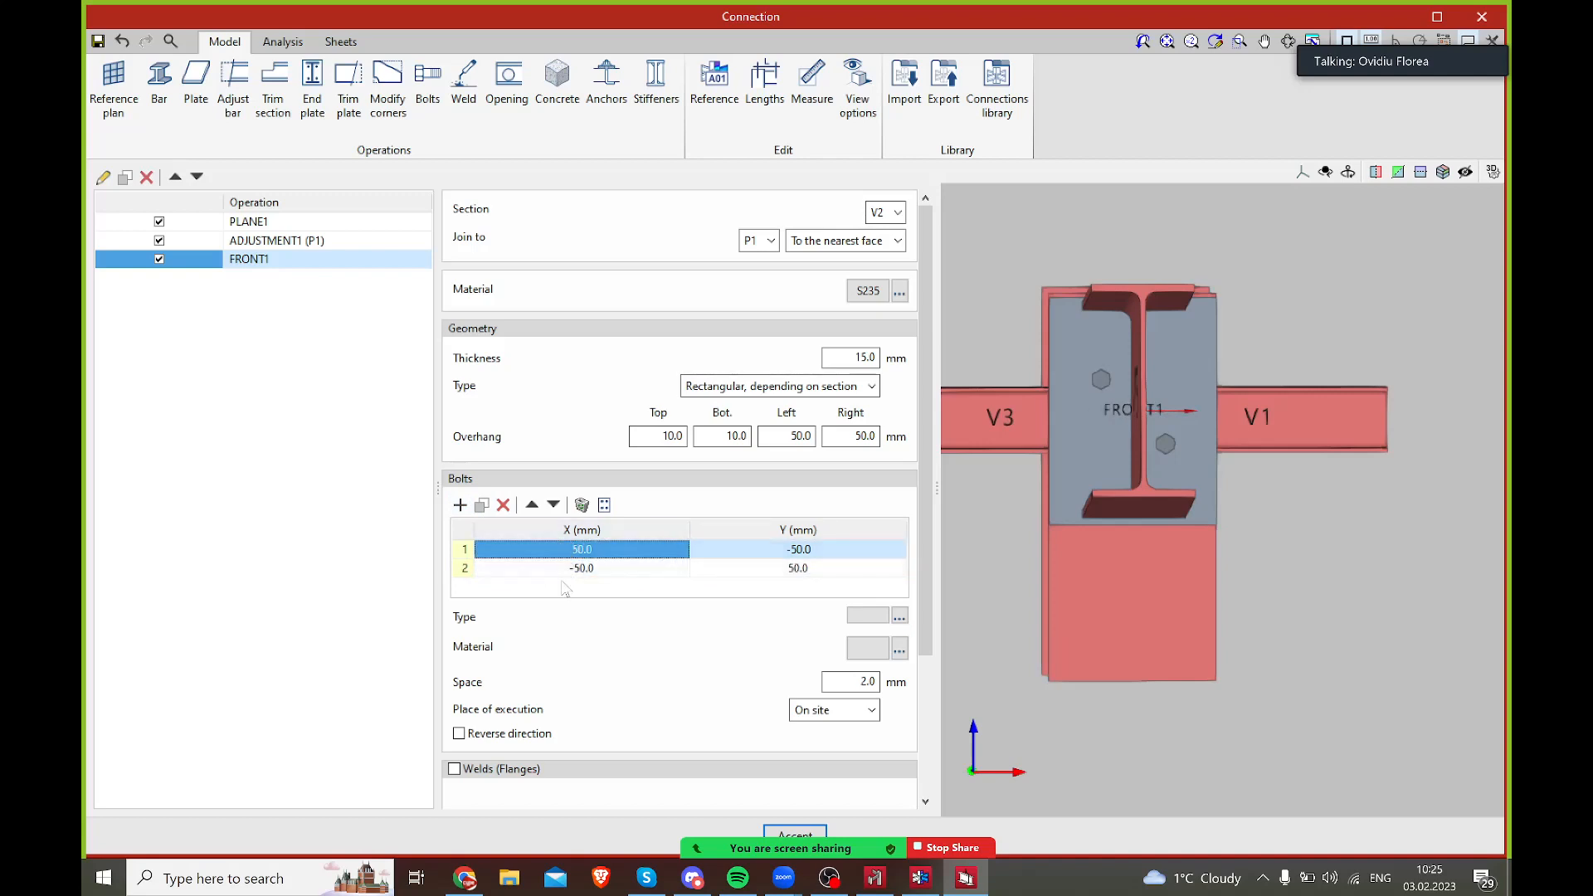
- Add a third bolt to the end plate at X 50 mm, Y 50 mm
click(460, 504)
click(598, 587)
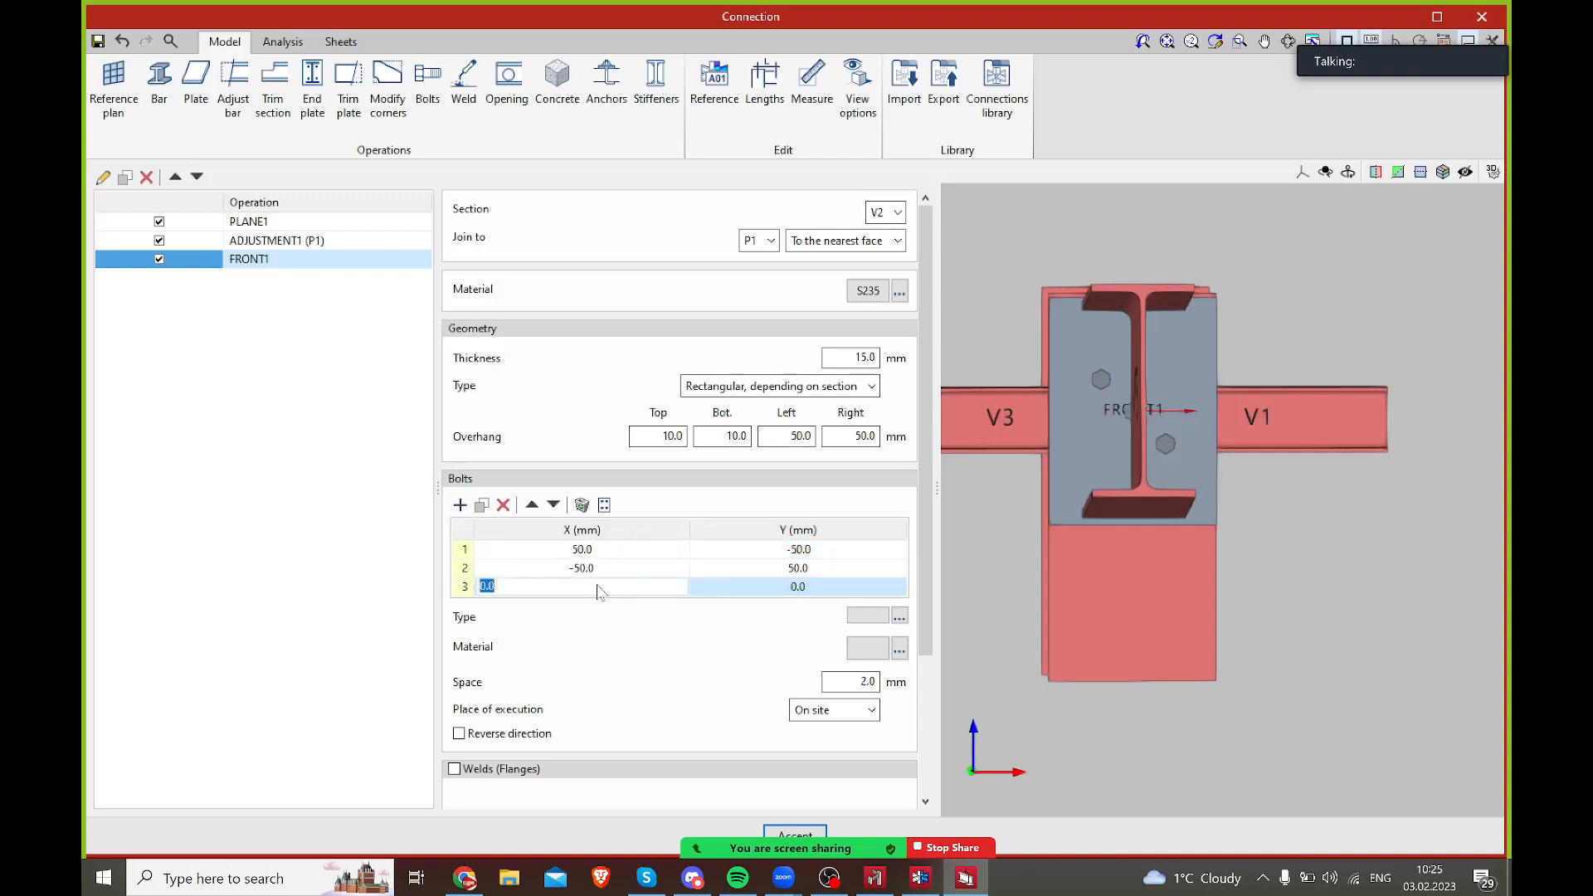
text(50)
key(Return)
click(781, 591)
text(50)
key(Return)
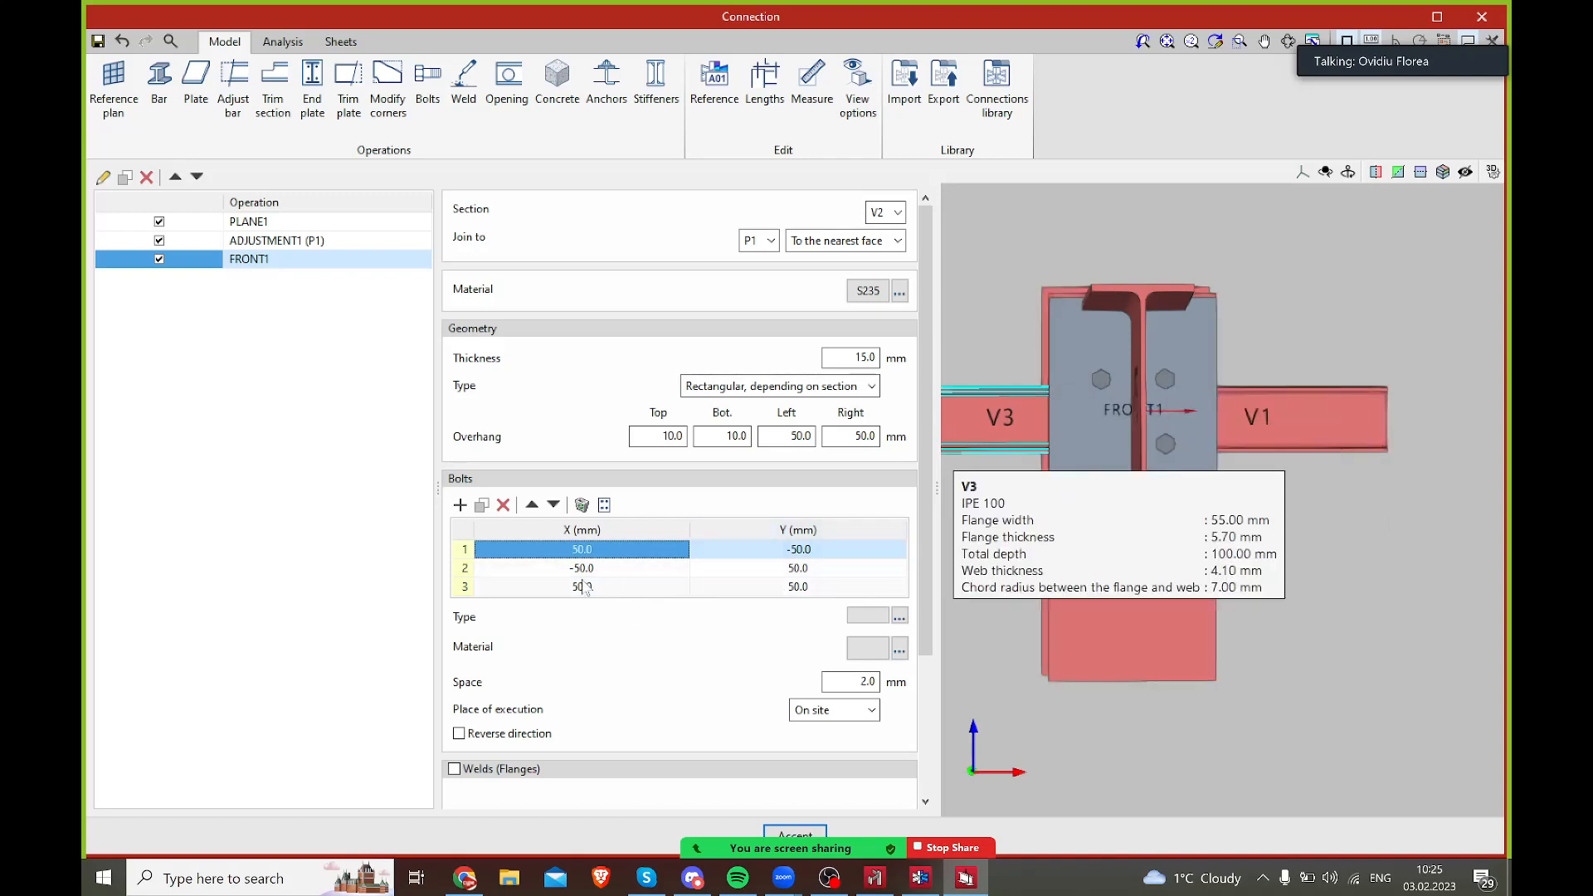
- Add a fourth bolt to the end plate at X -50 mm, Y -50 mm and check its position on the plate
click(460, 506)
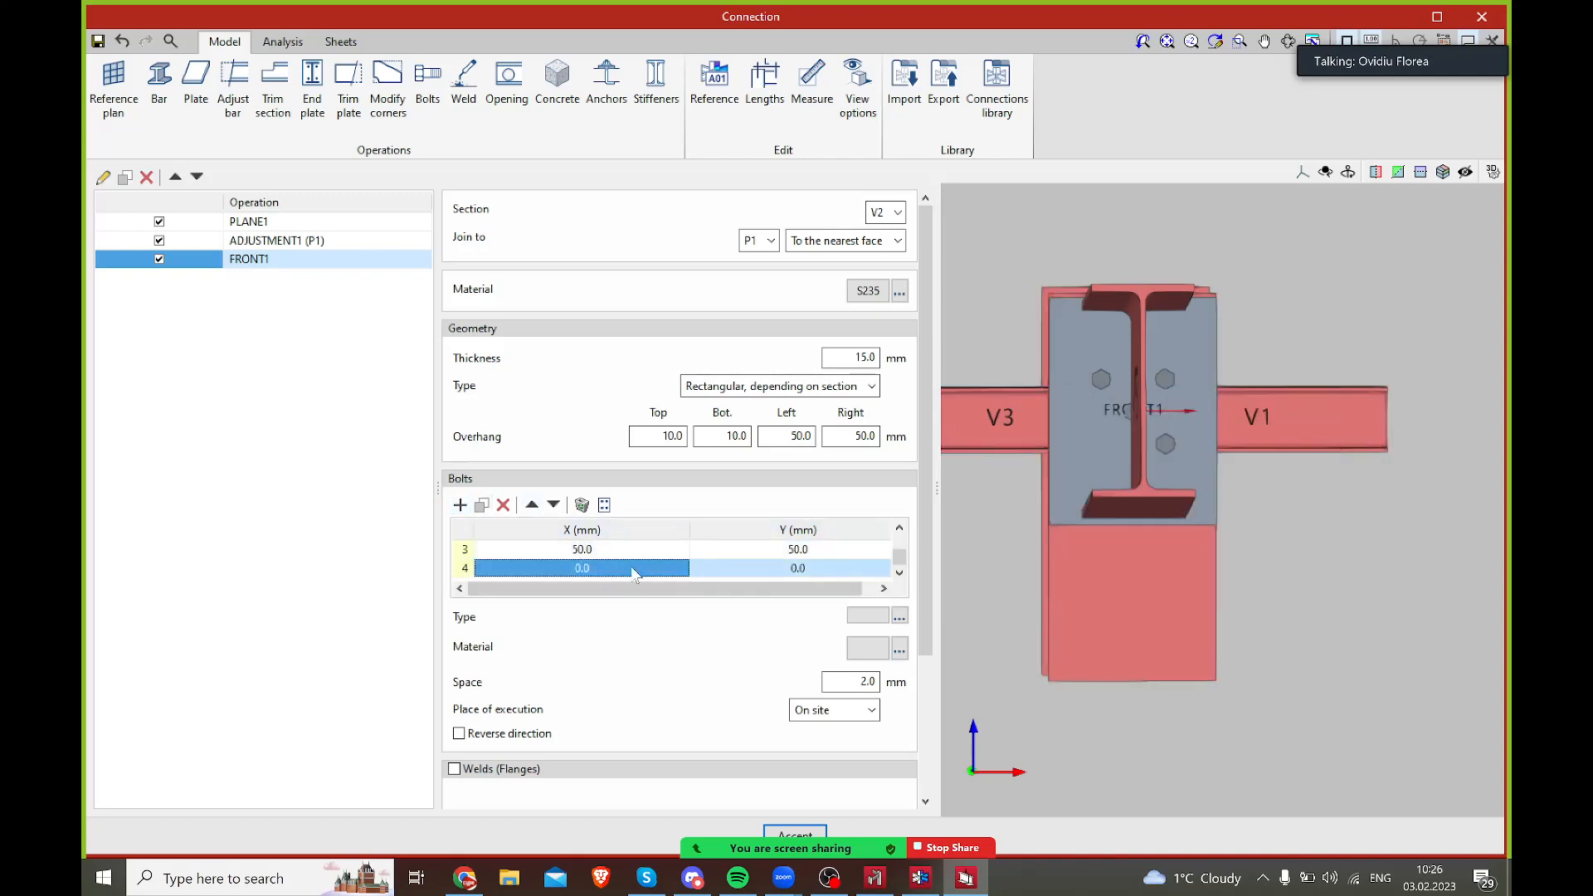
text(-50)
key(Tab)
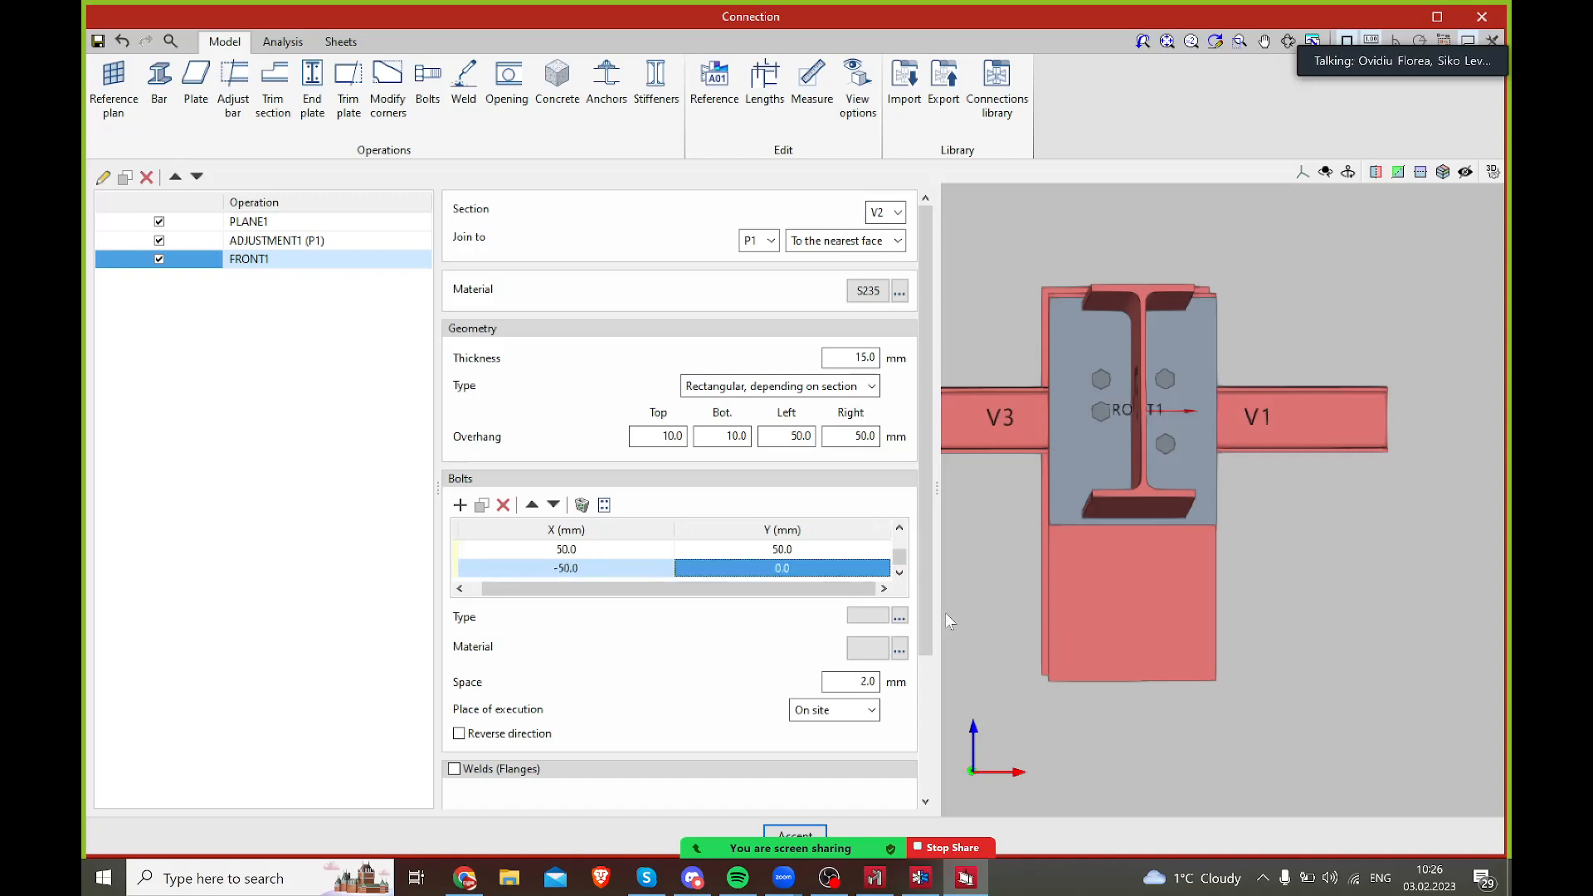
text(-50)
key(Tab)
middle_drag(1318, 454, 1348, 458)
middle_drag(1233, 541, 1247, 540)
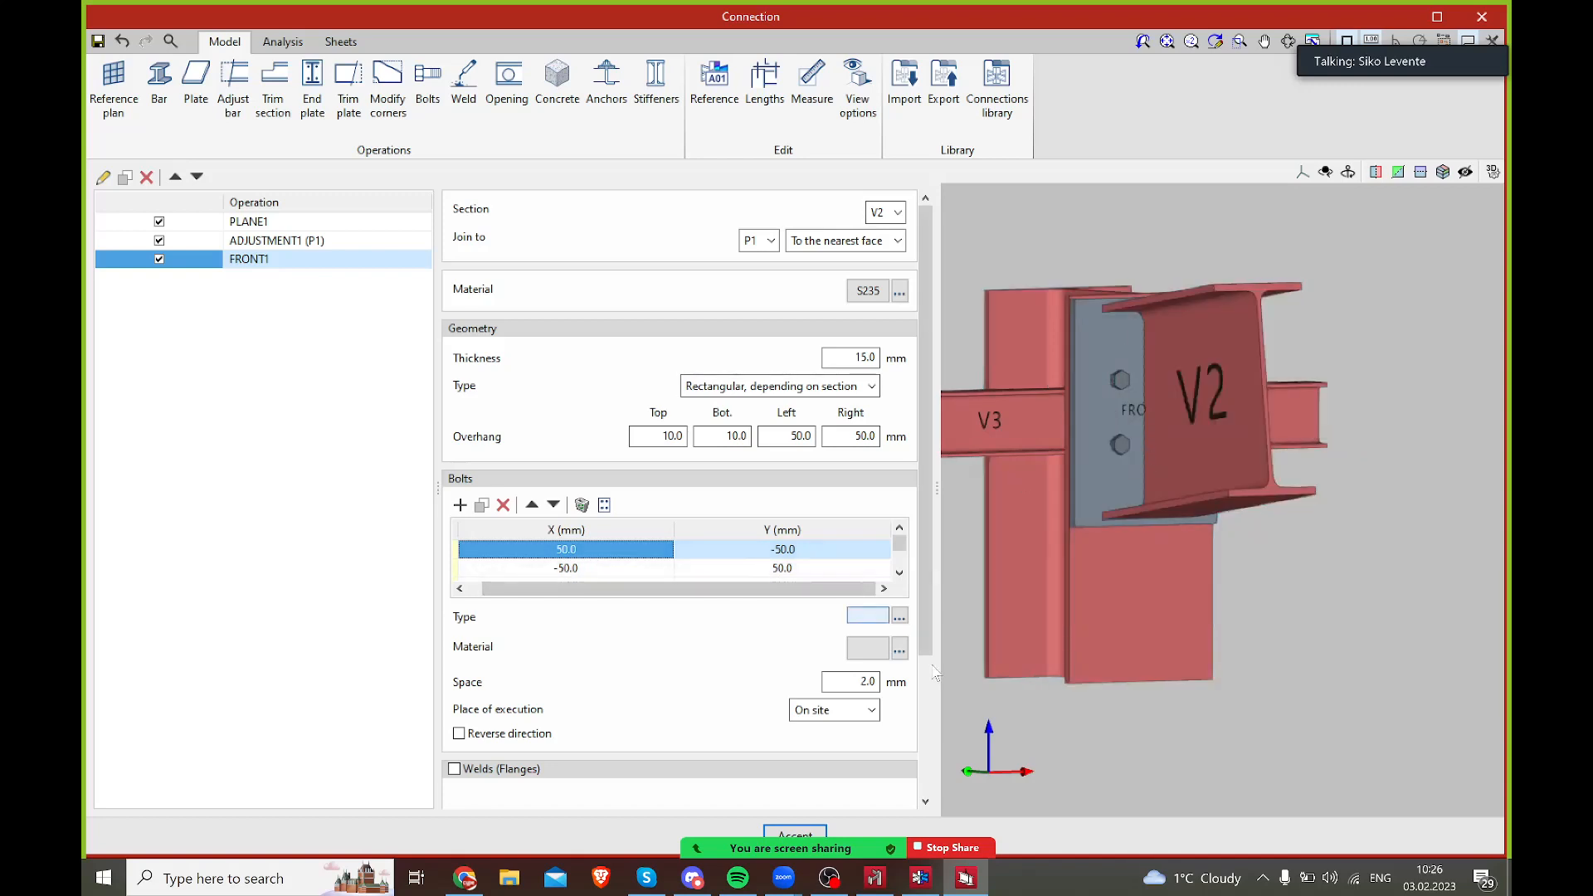
- Set the end plate's bolt type to ISO 4014 with a nominal diameter of 20
click(901, 618)
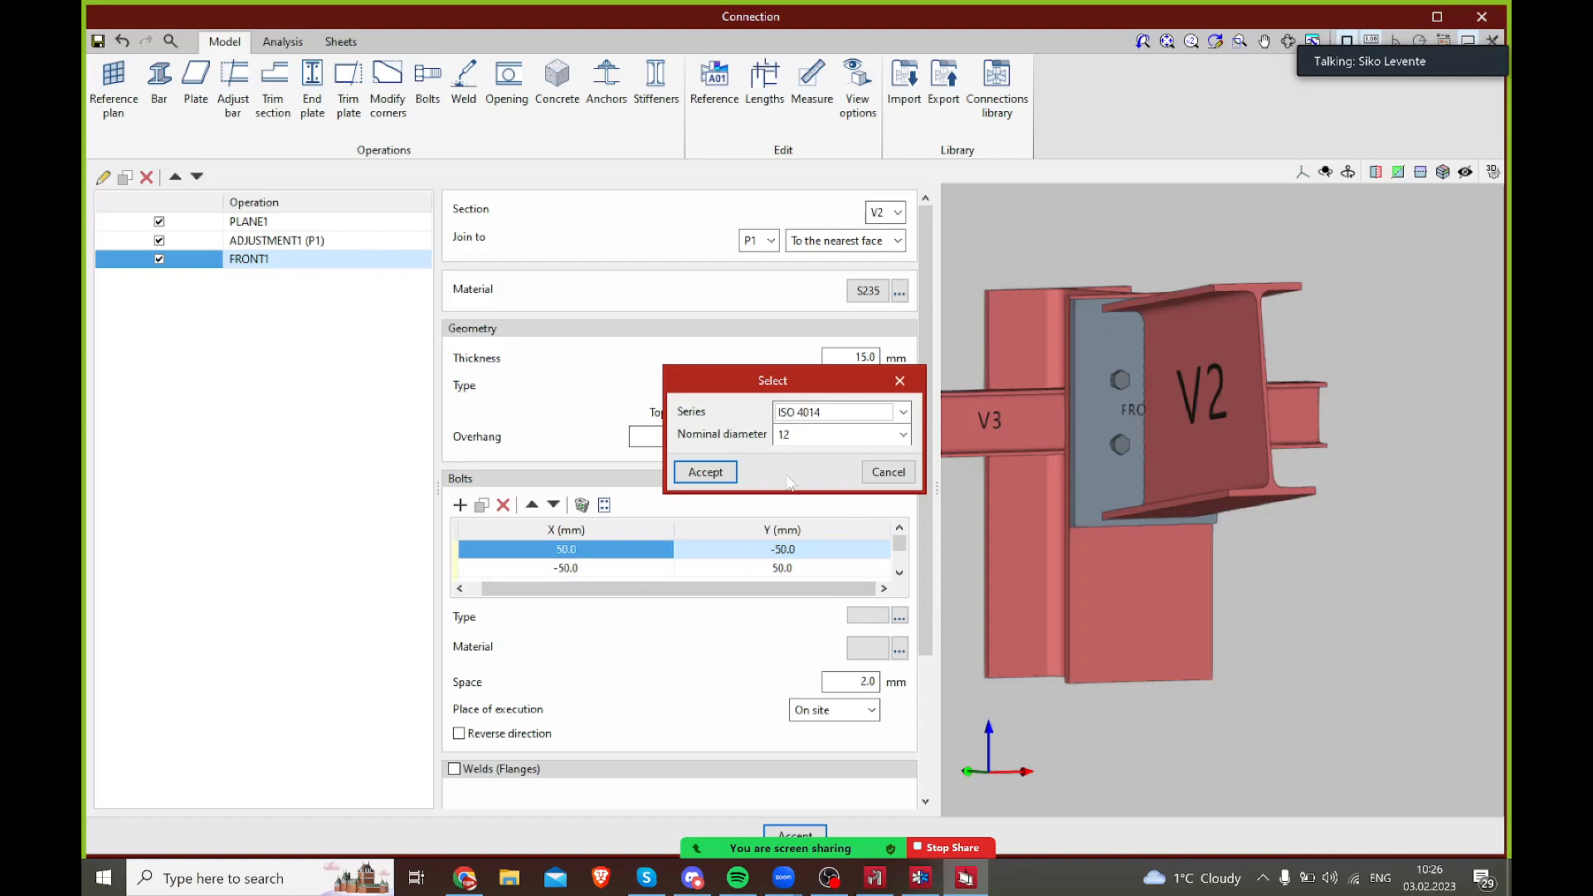
click(903, 435)
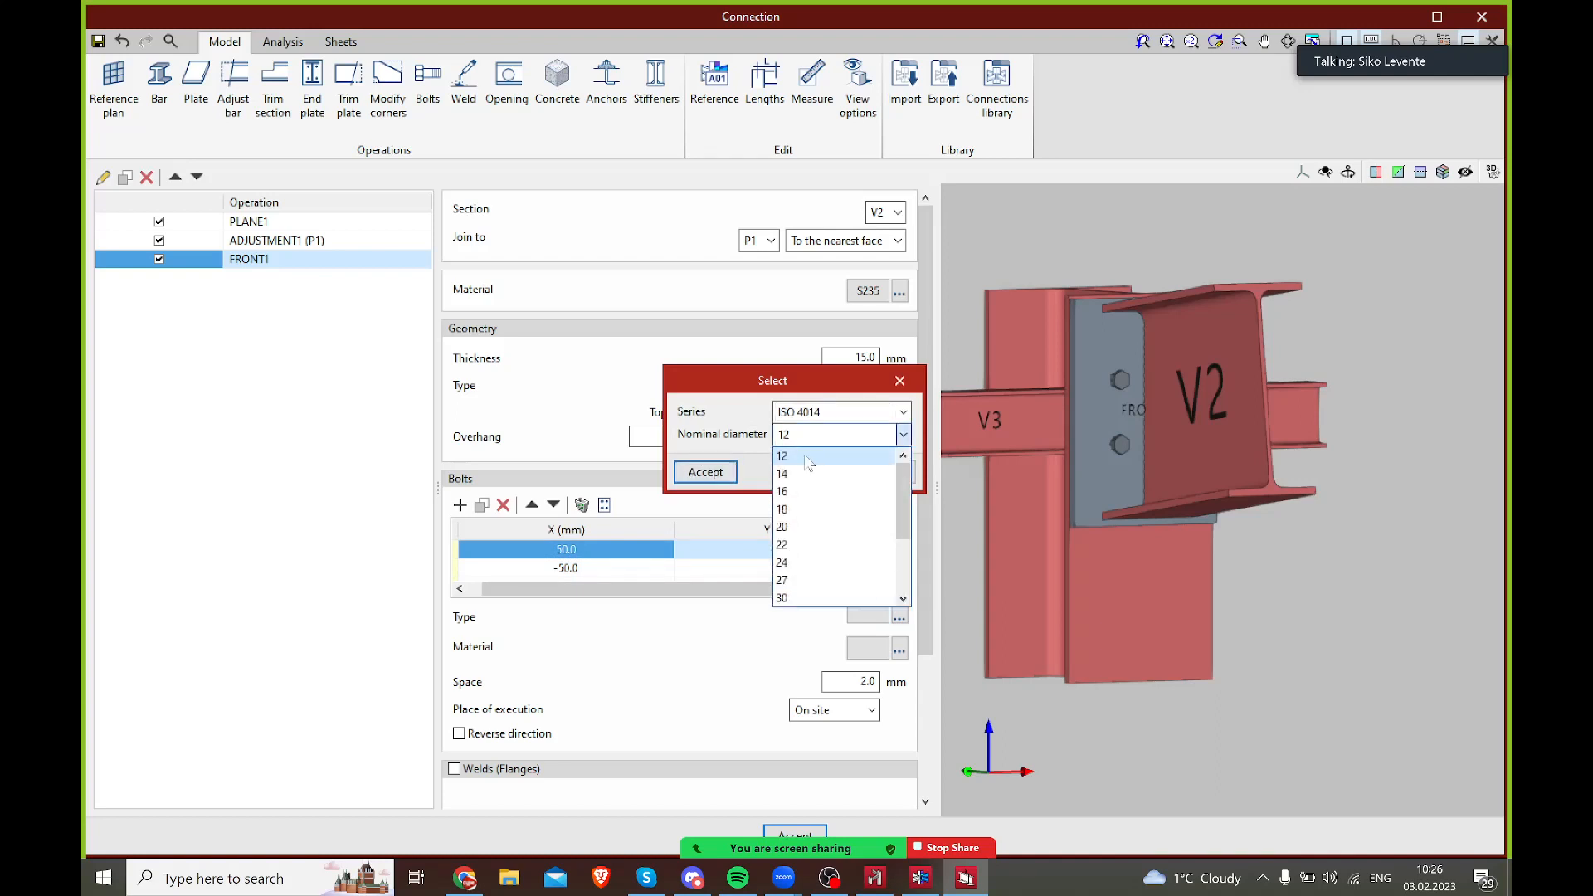
click(821, 527)
click(705, 472)
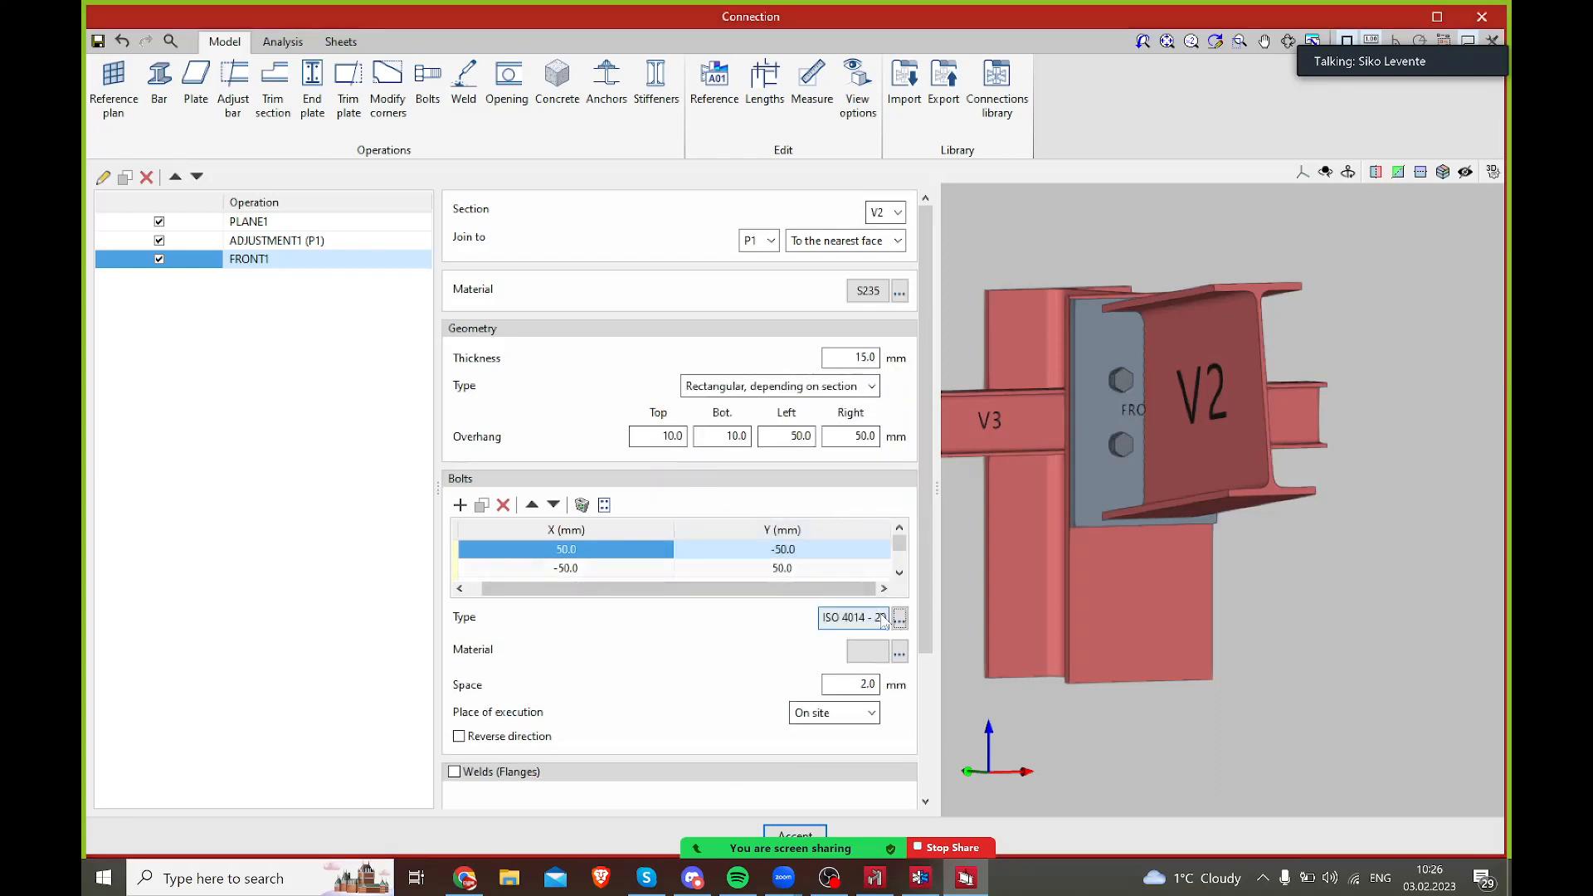
- Review the options for generating bolts in rows and columns, and inspect the bolts joining the end plate to the column
click(605, 505)
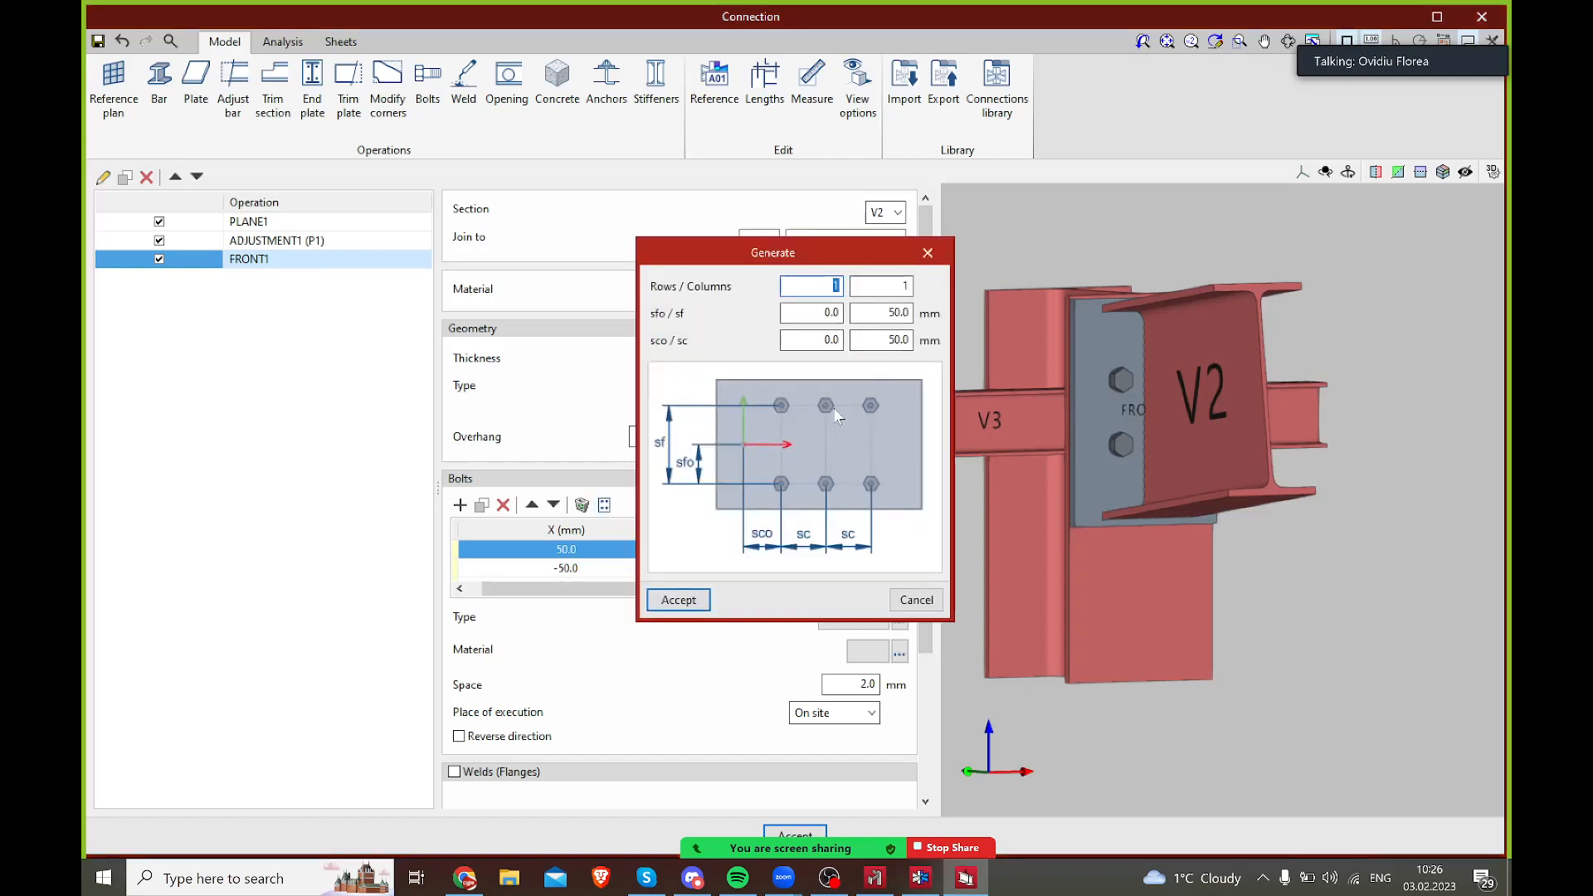
click(934, 260)
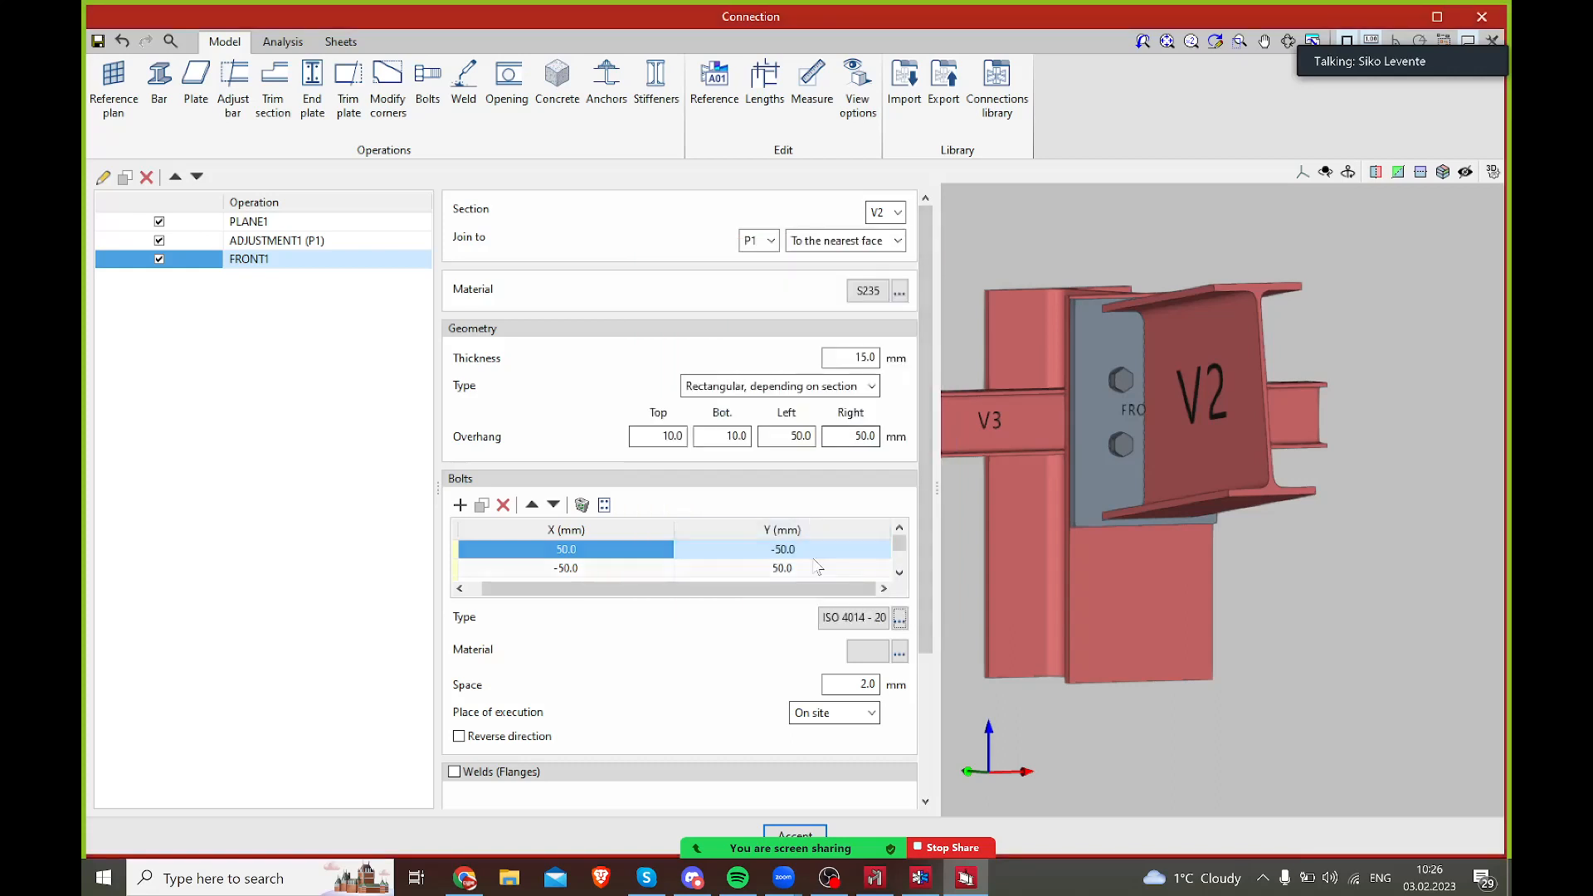
scroll(814, 562, down, 1)
middle_drag(1158, 473, 1298, 551)
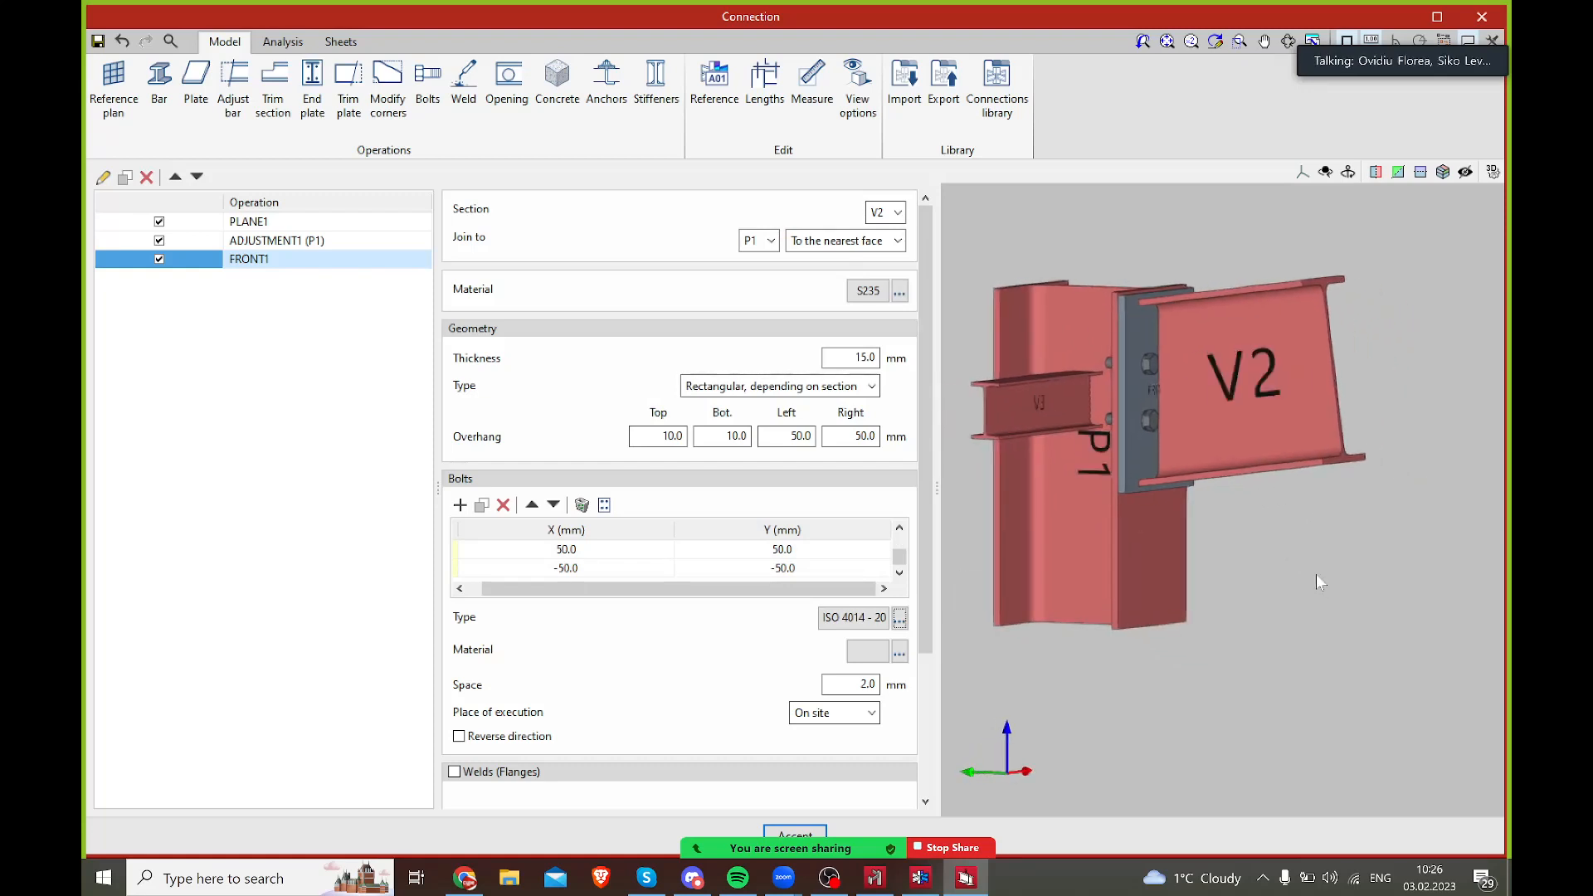
middle_drag(1322, 560, 1308, 558)
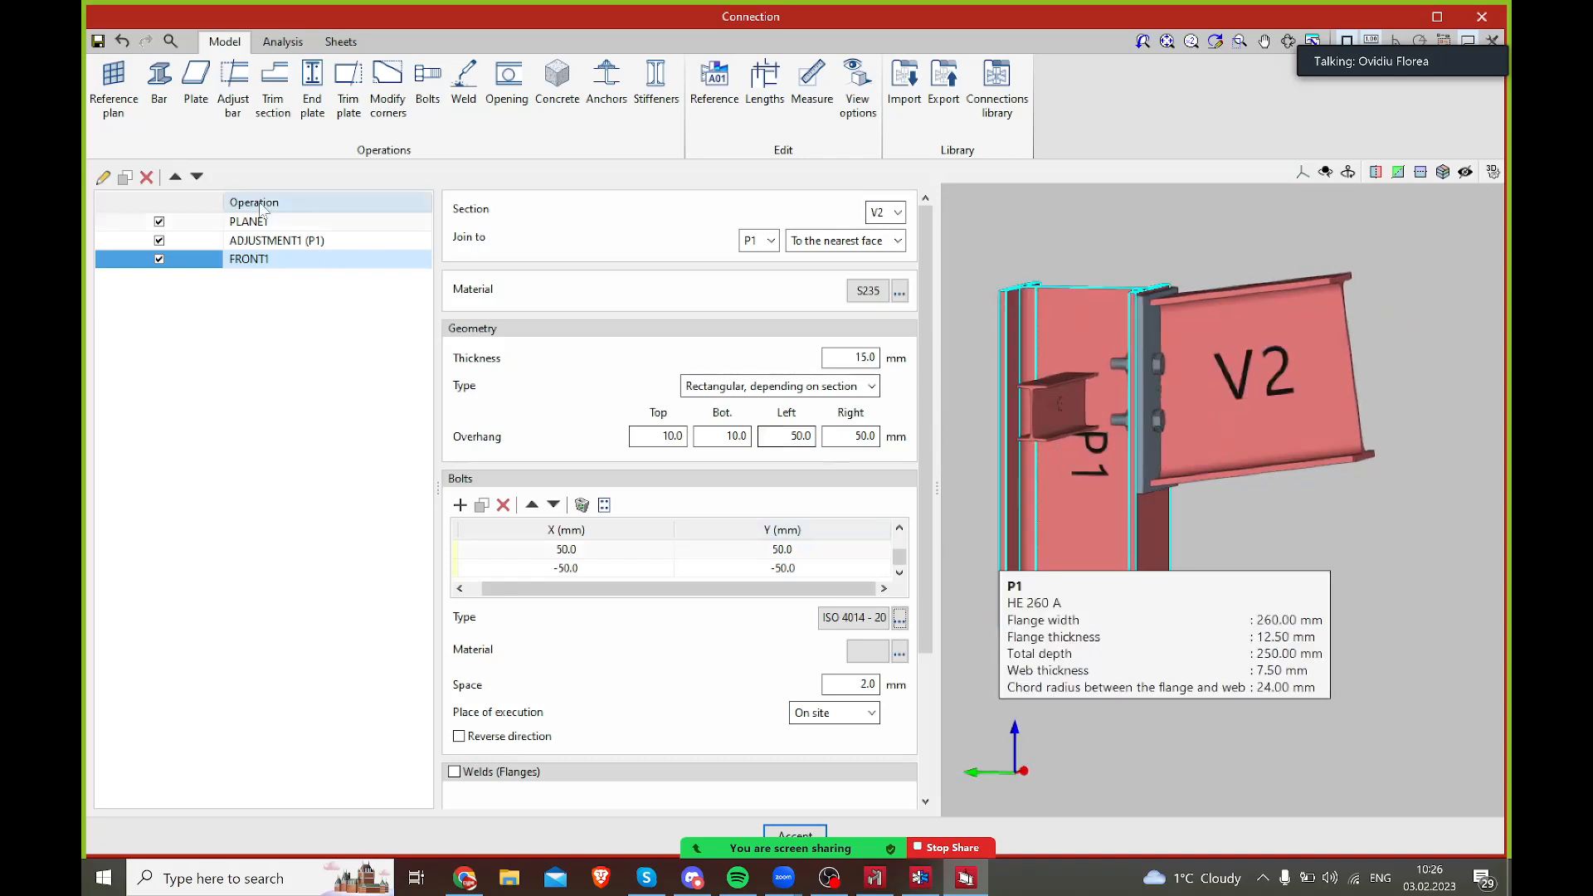
- Add a separate plate to the connection in S235 steel with a thickness of 15 mm
click(194, 103)
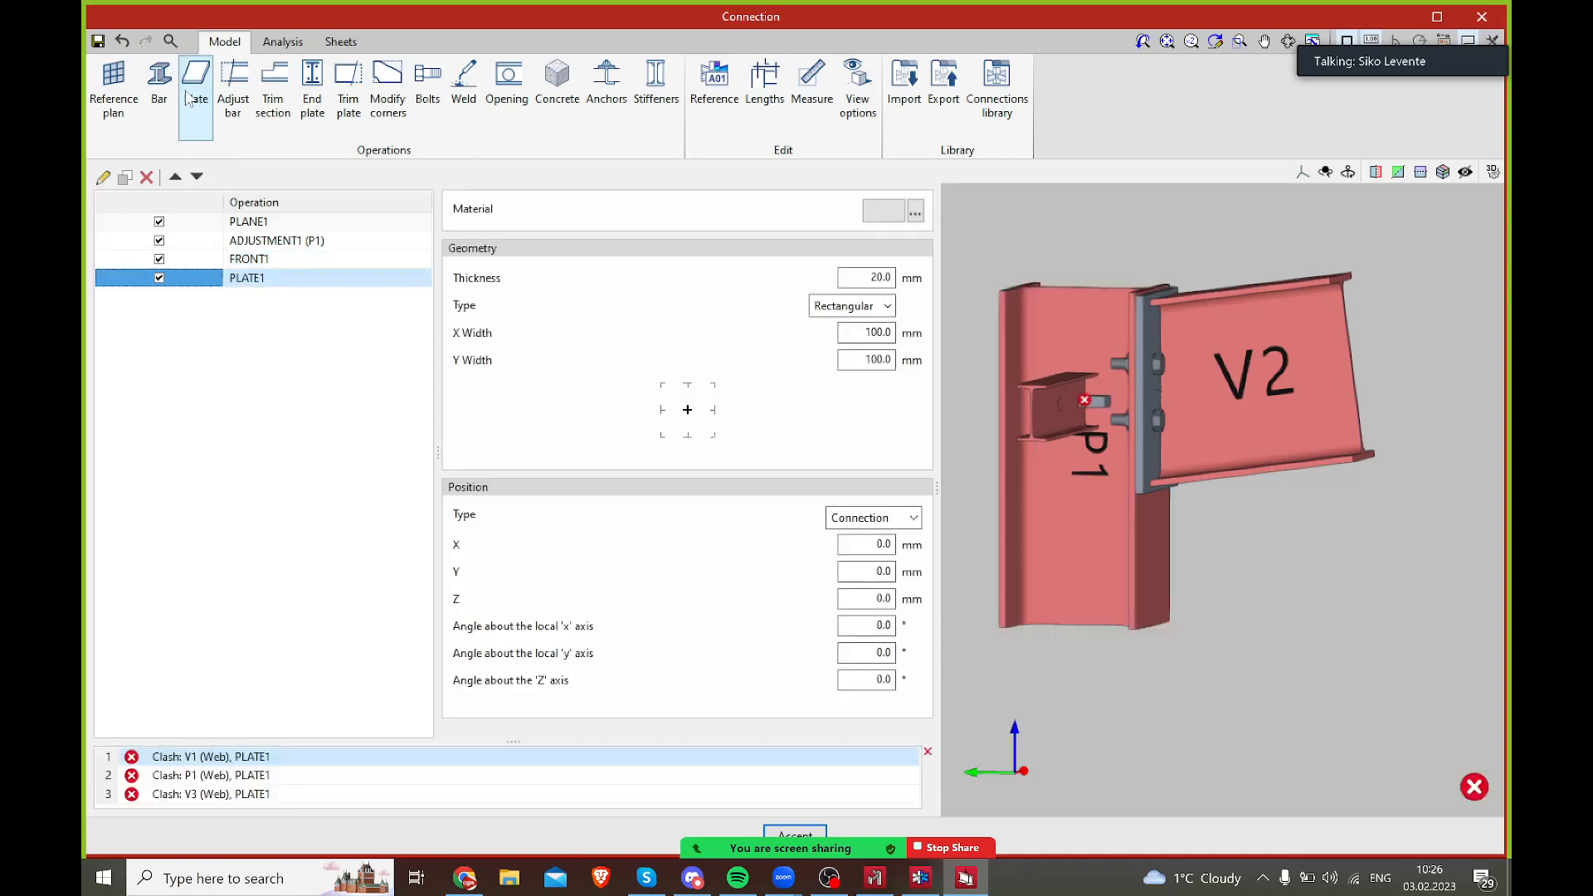
click(915, 214)
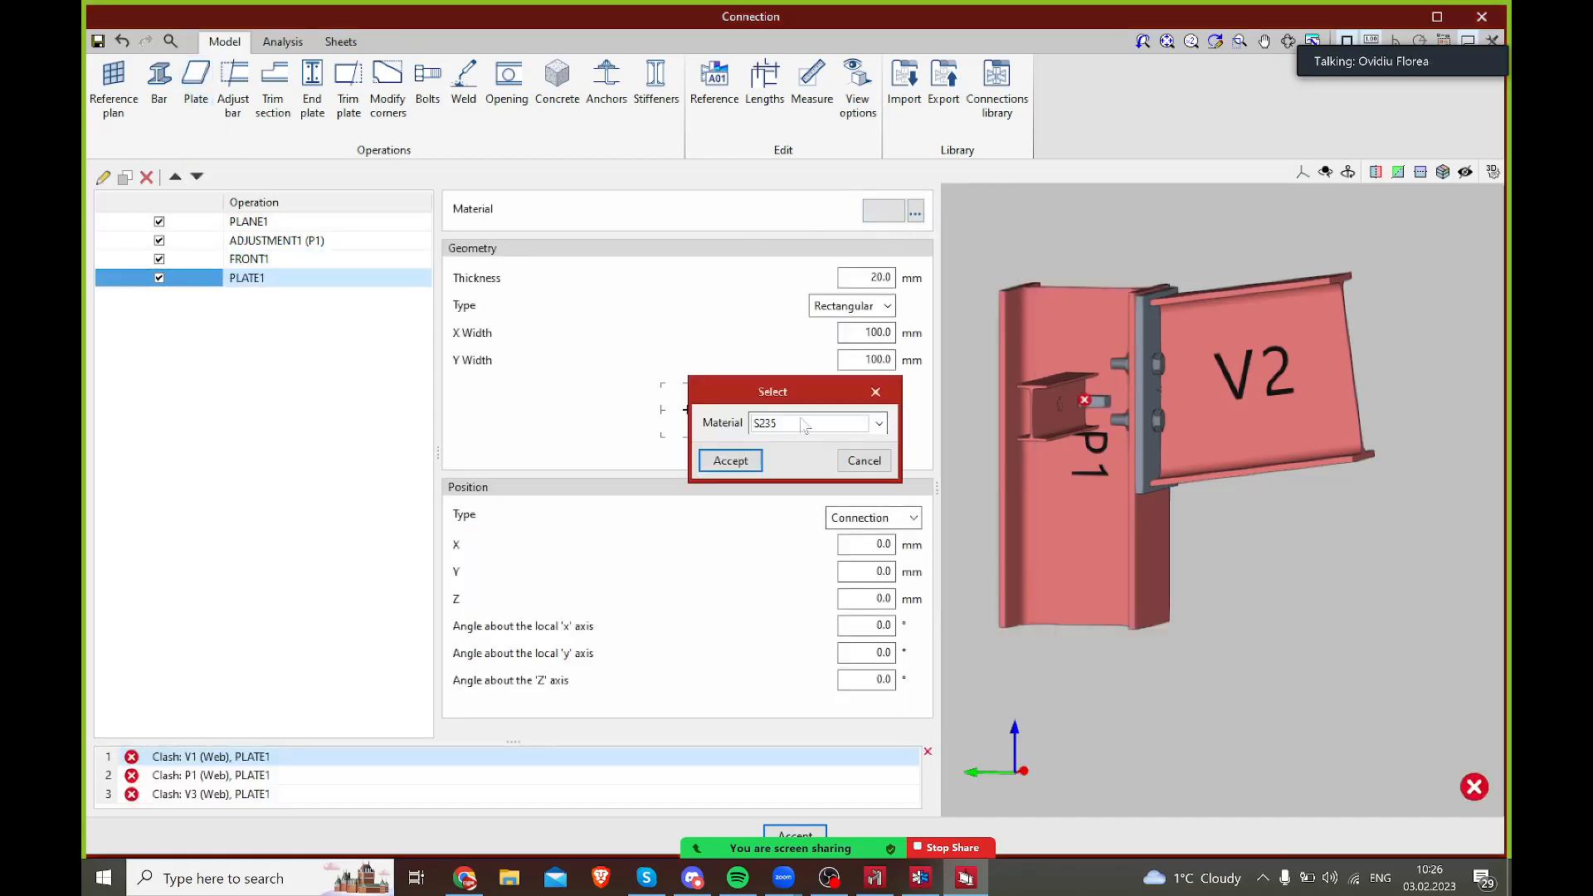
click(727, 459)
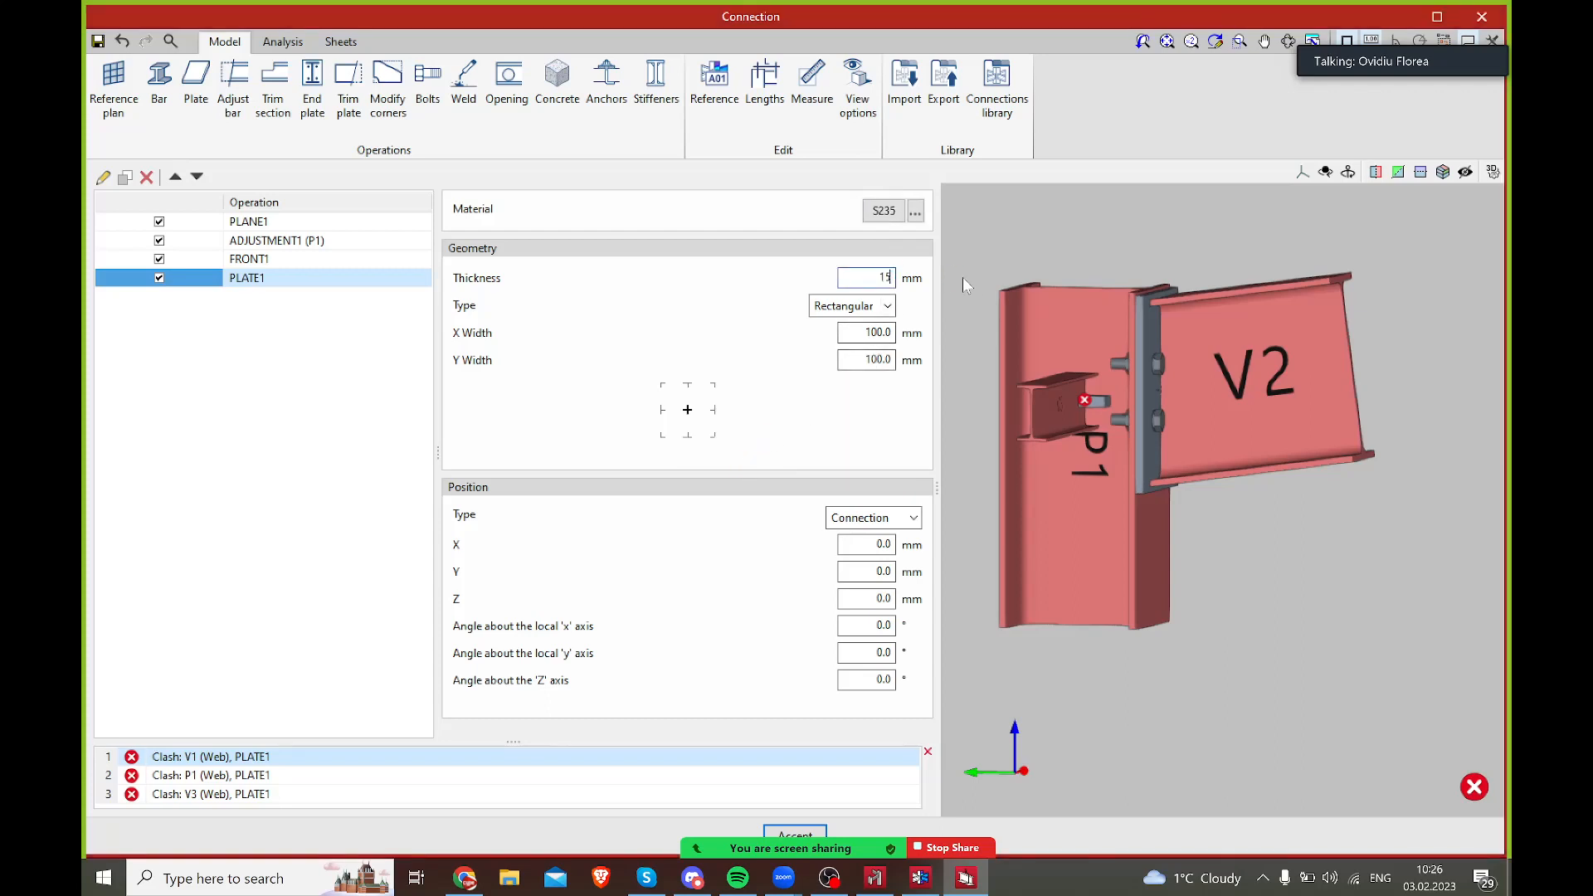
key(Tab)
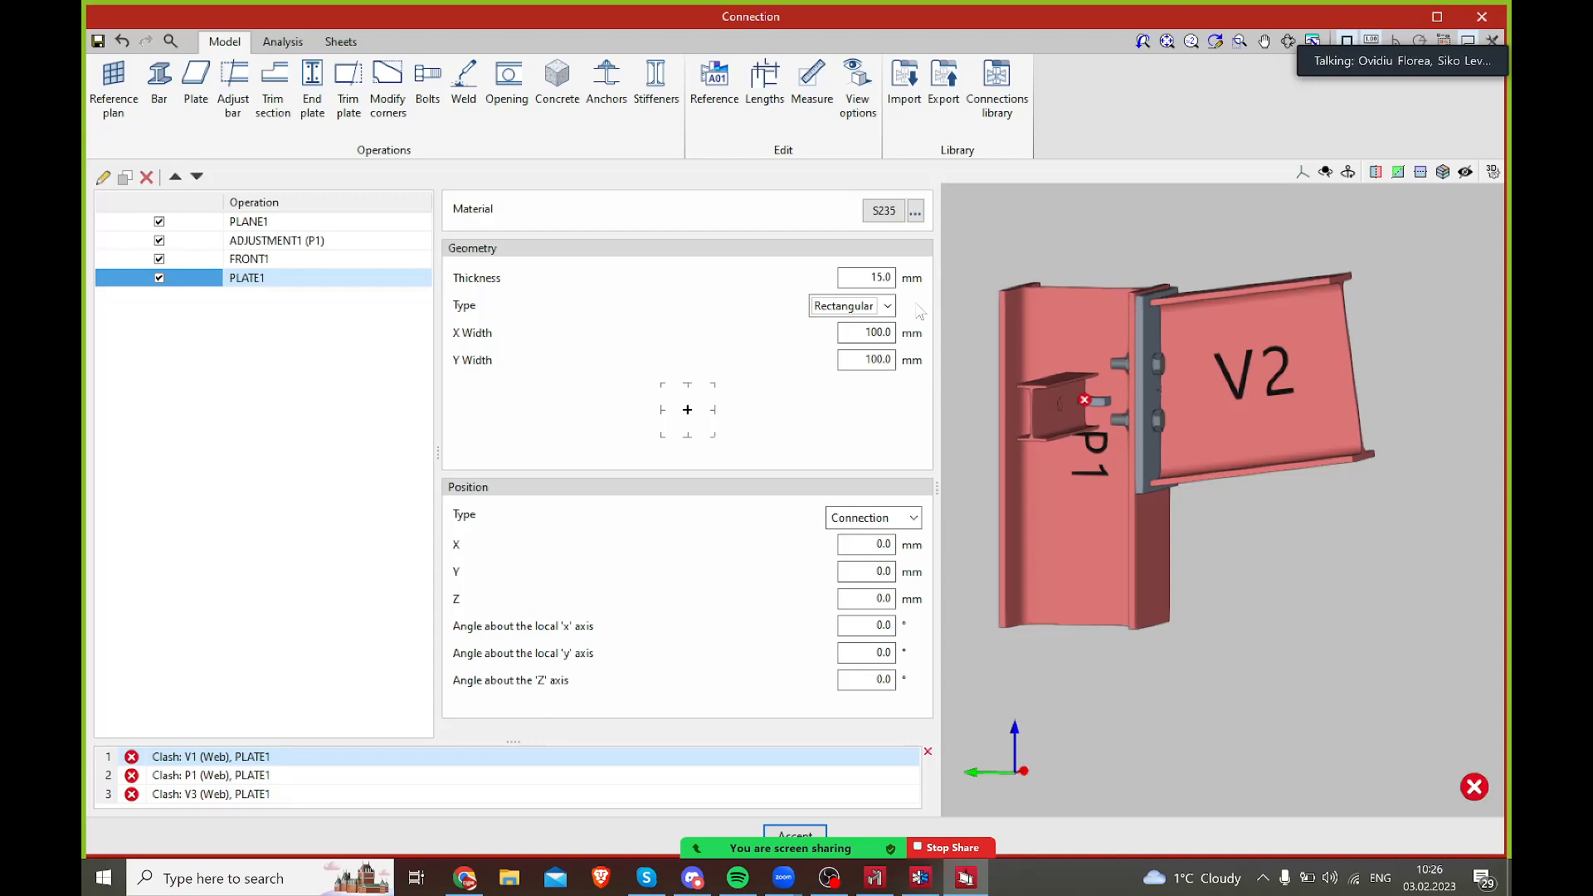
- Position the new plate as Attached to the bottom flange of bar V2
click(901, 516)
click(896, 554)
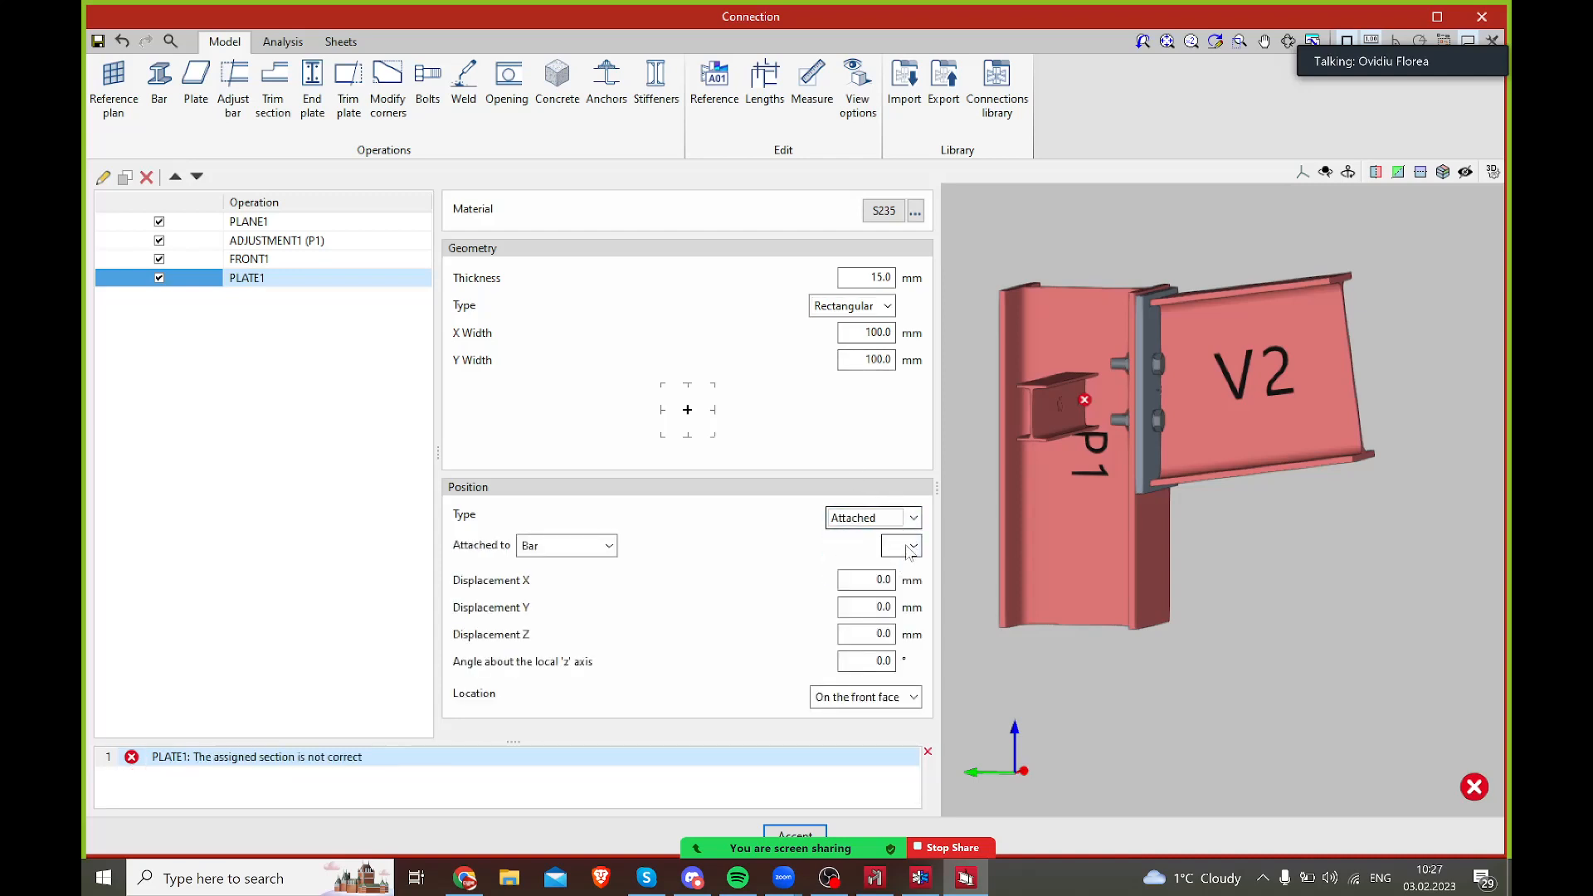
click(910, 545)
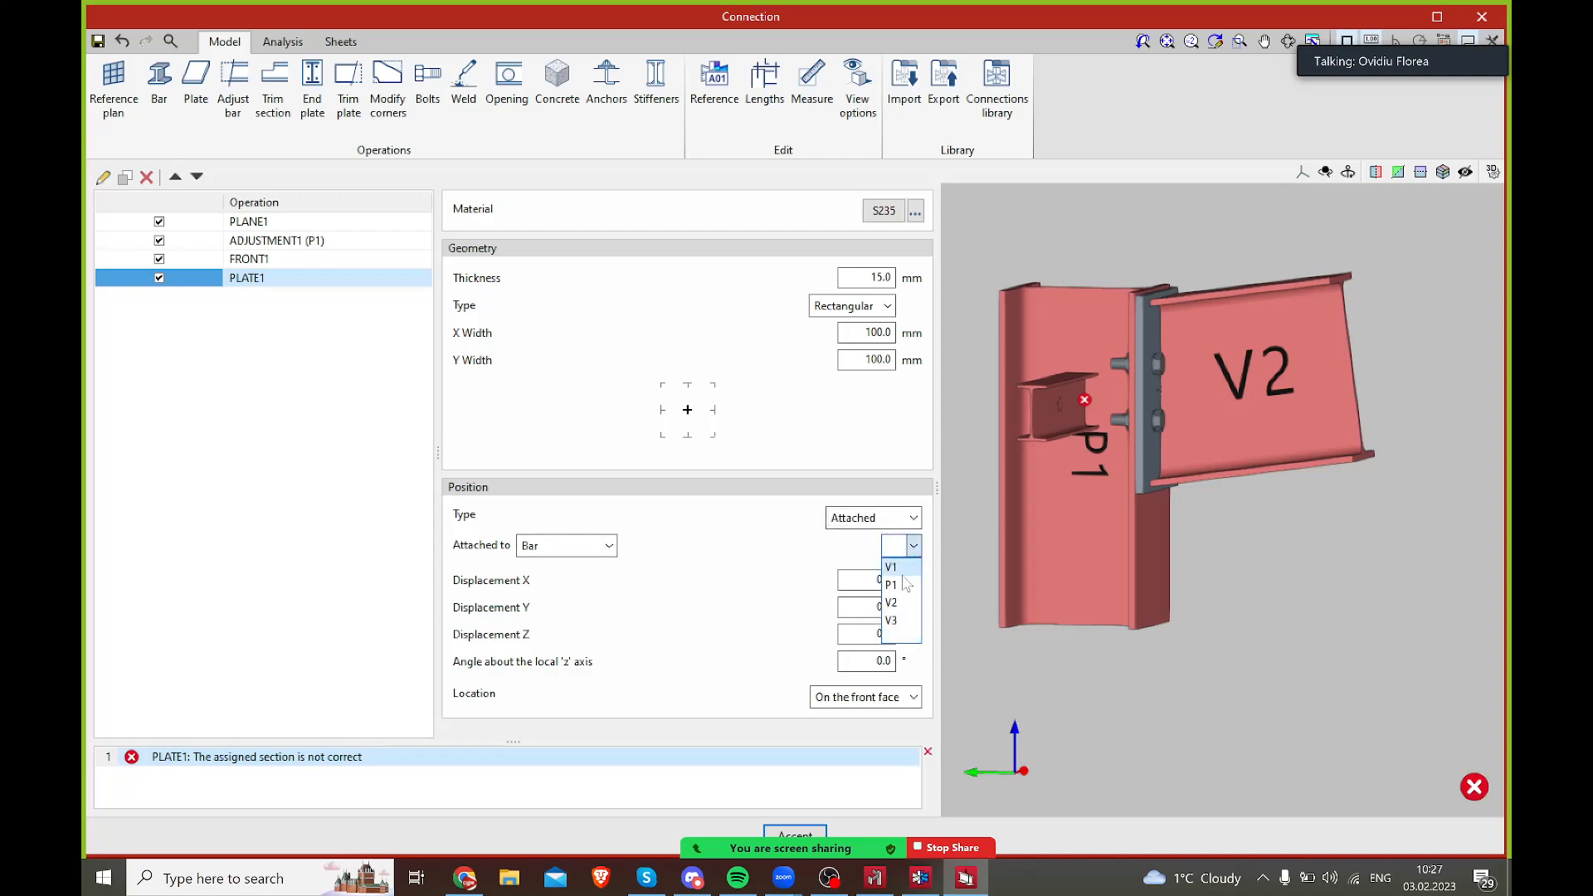
click(900, 604)
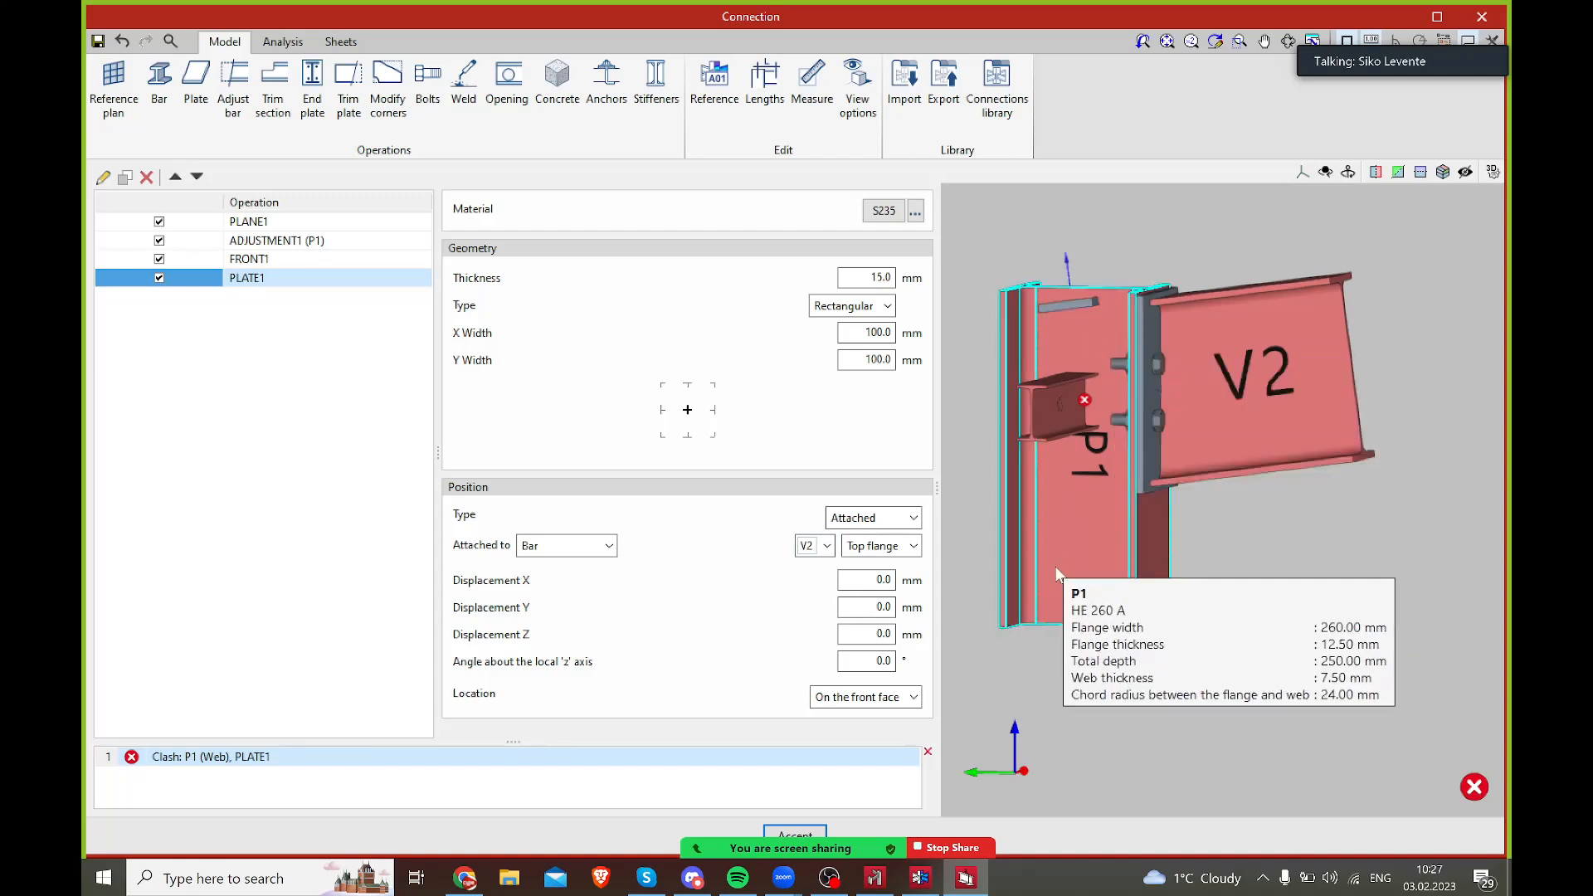
click(914, 545)
click(888, 581)
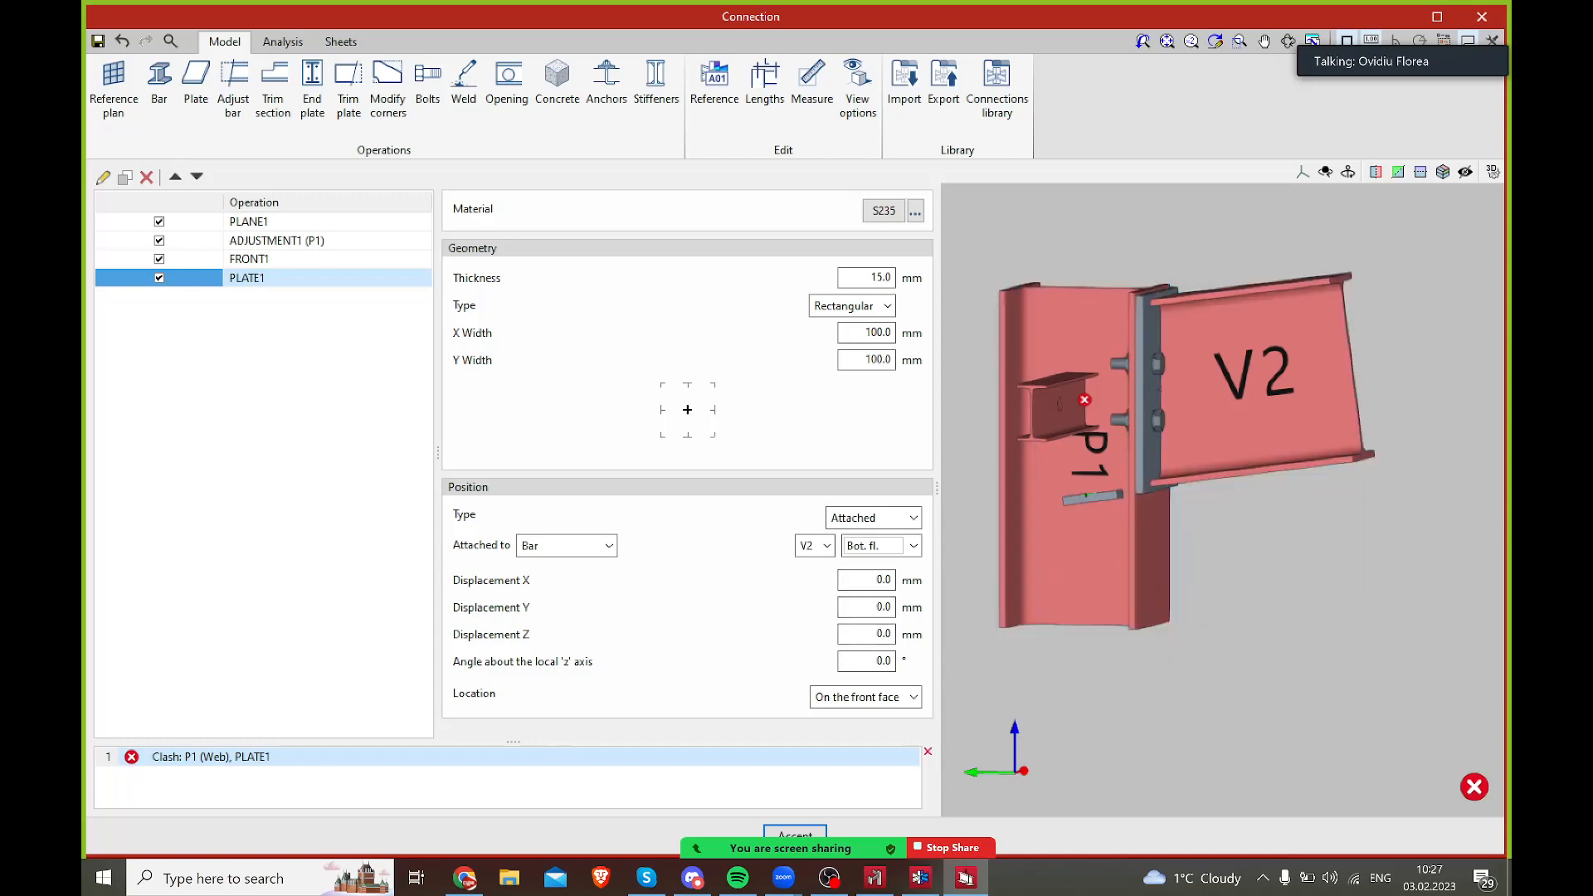
- Set the plate's Z displacement to 100 mm from the bottom flange of V2
double_click(880, 634)
key(BackSpace)
key(Tab)
key(shift+Tab)
text(100)
key(Tab)
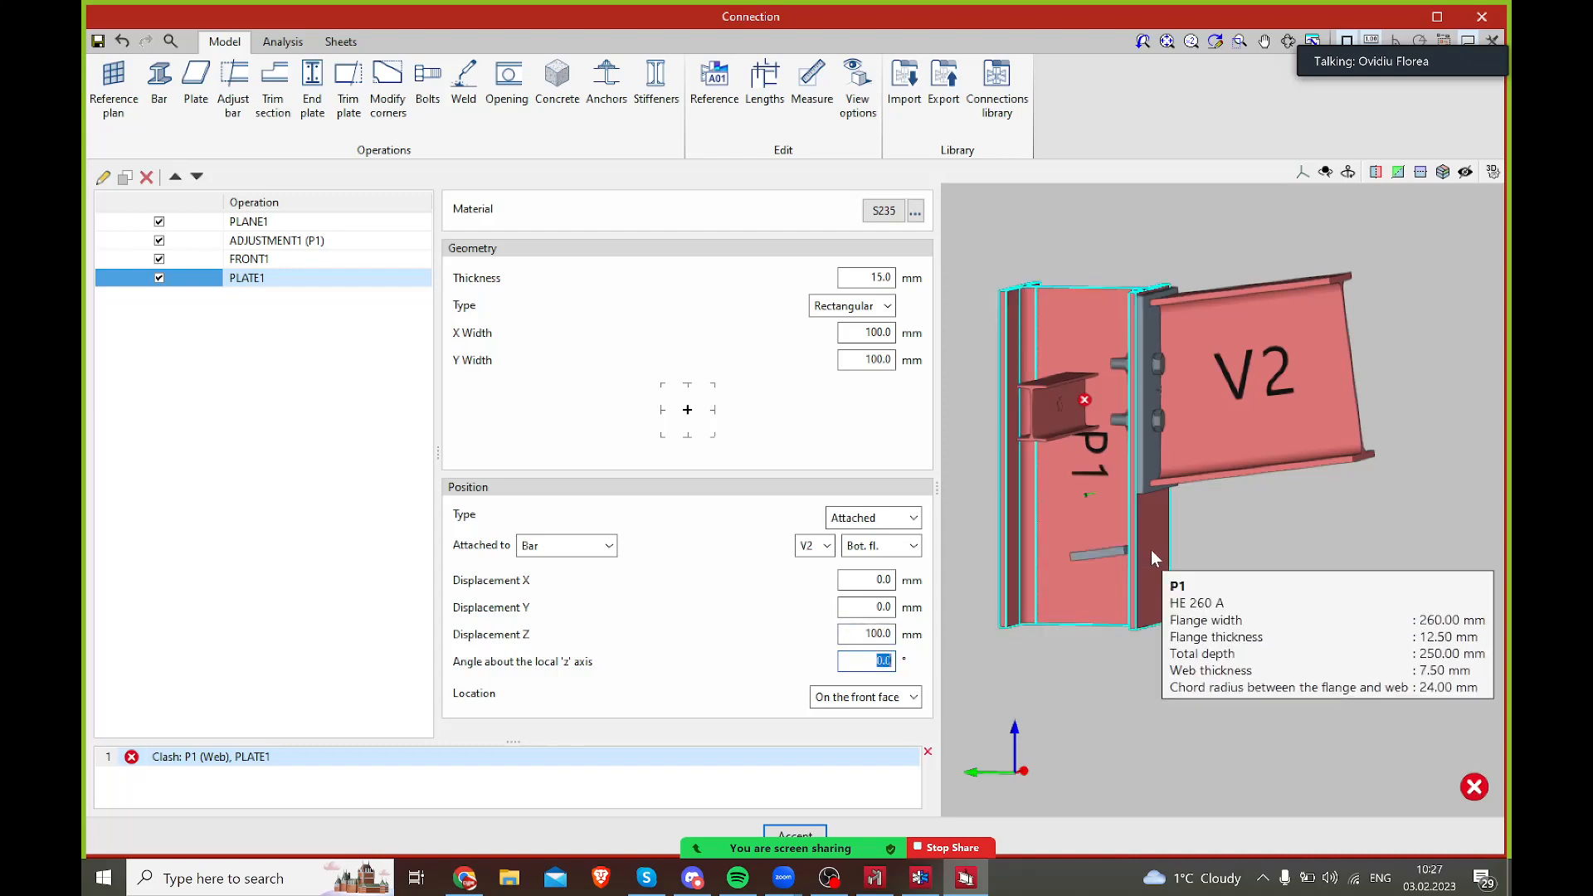
- Try X displacements of 50 mm and 40 mm for the plate attached to V2
key(shift+Tab)
key(shift+Tab)
key(shift+Tab)
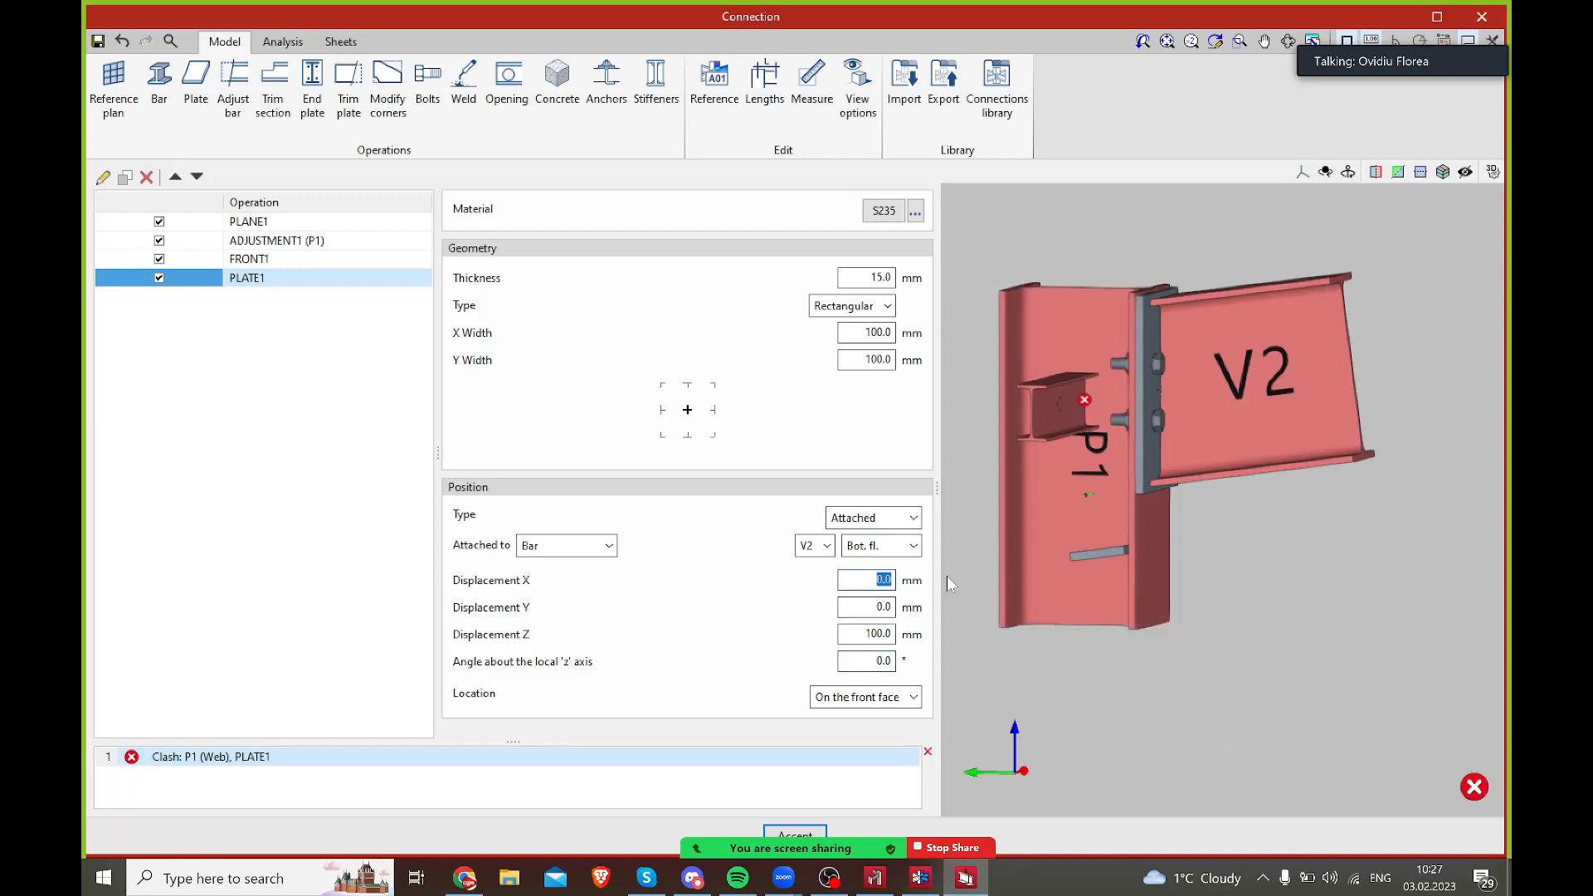
text(50)
key(Tab)
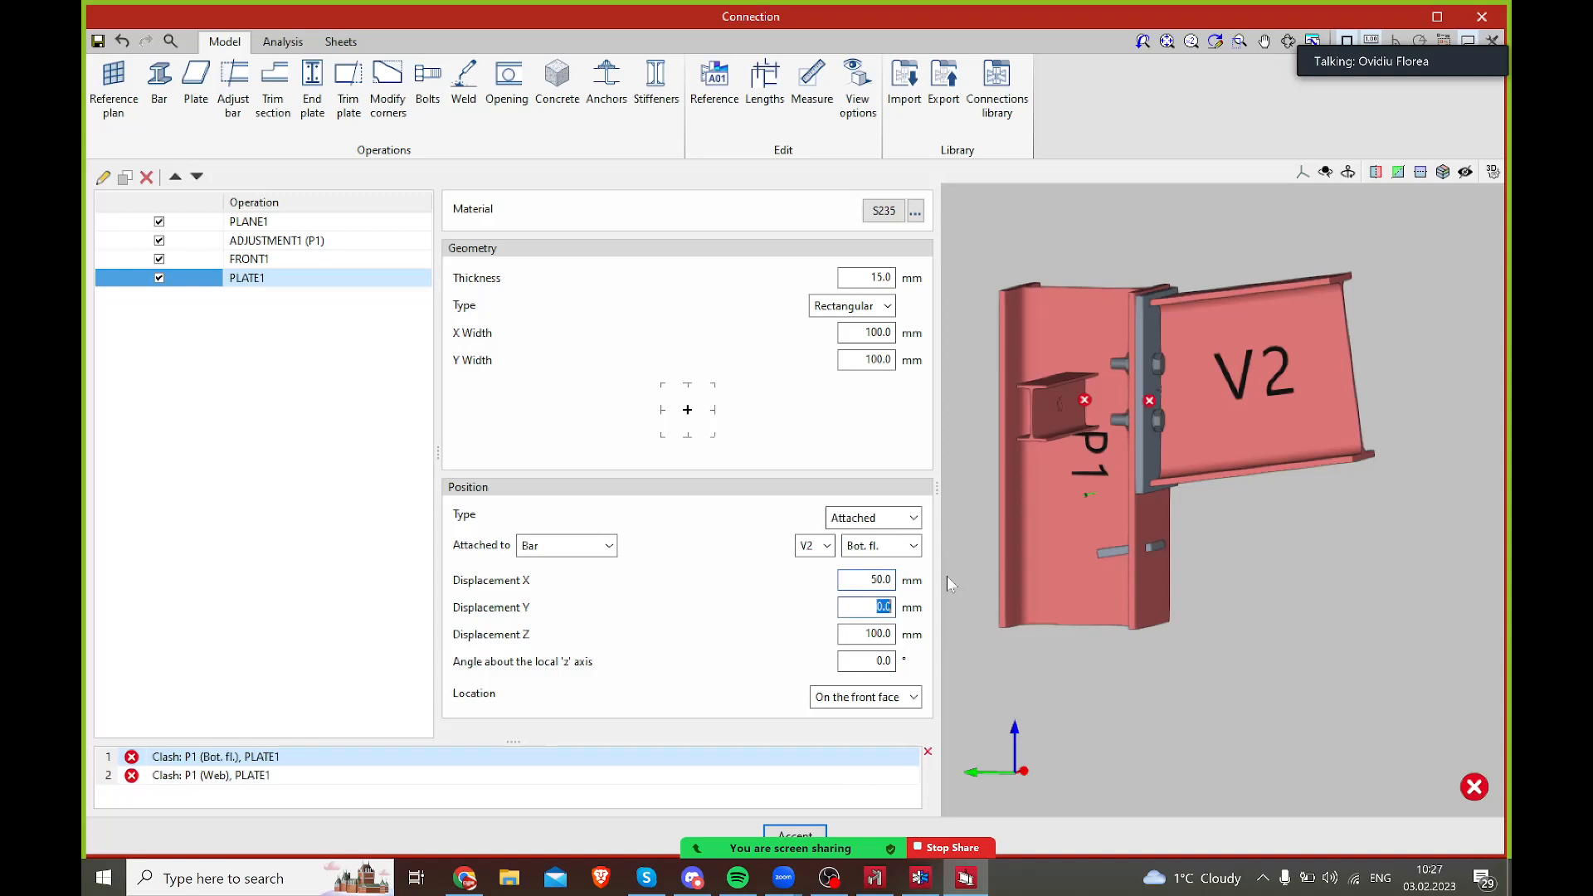
key(shift+Tab)
text(40)
key(Tab)
- Try X displacements of 100 mm and 150 mm for the plate and check its position against the column flange
key(shift+Tab)
text(100)
key(Tab)
key(shift+Tab)
text(150)
key(Tab)
scroll(1235, 549, up, 5)
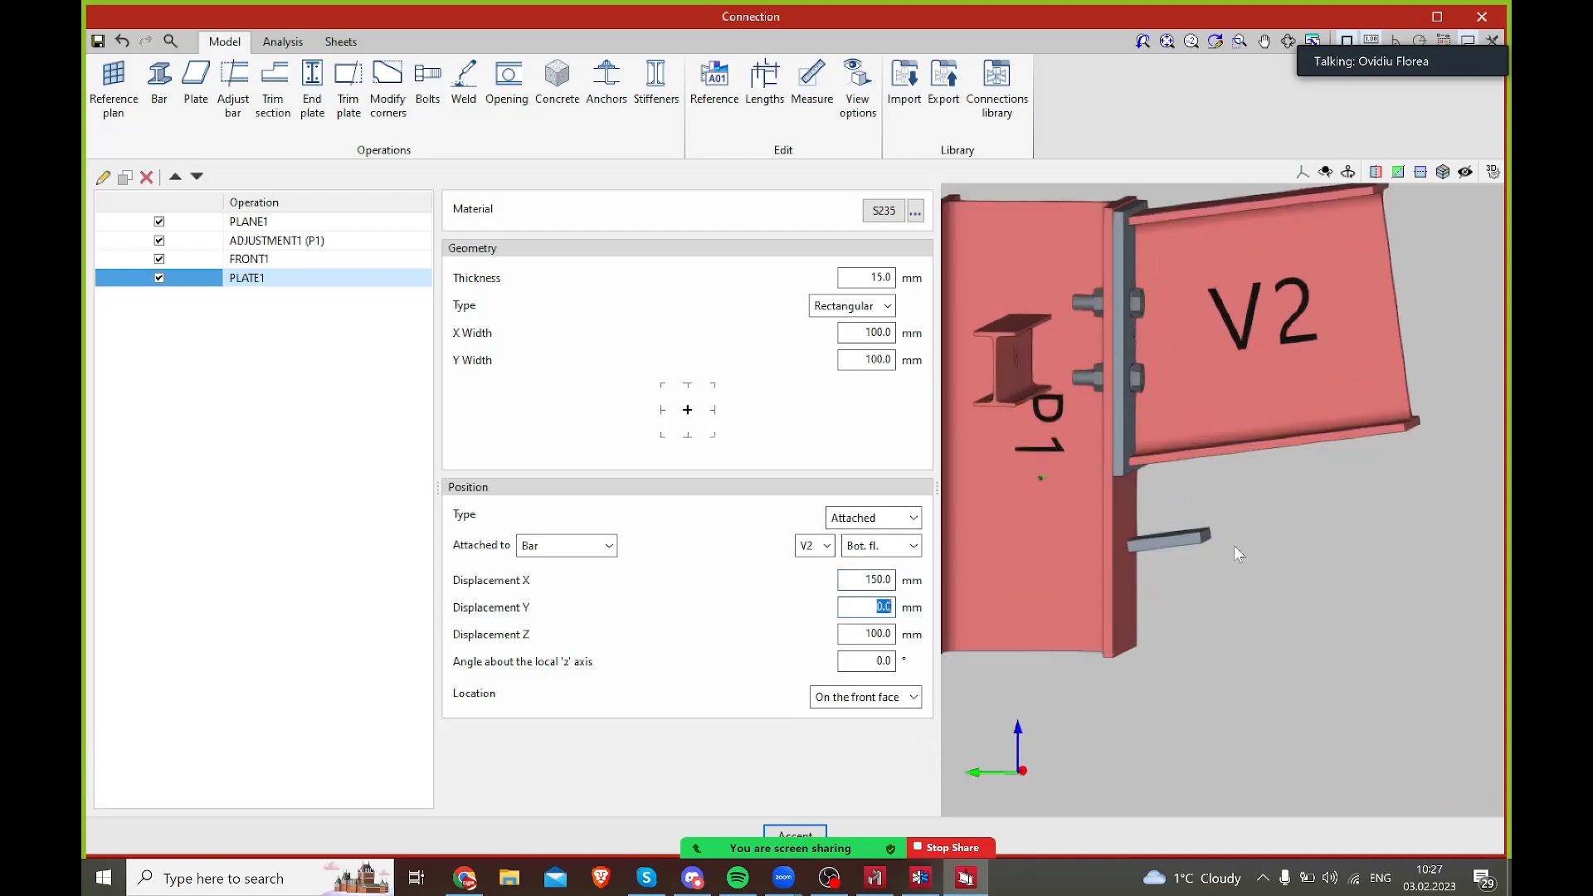
right_drag(1253, 539, 1161, 541)
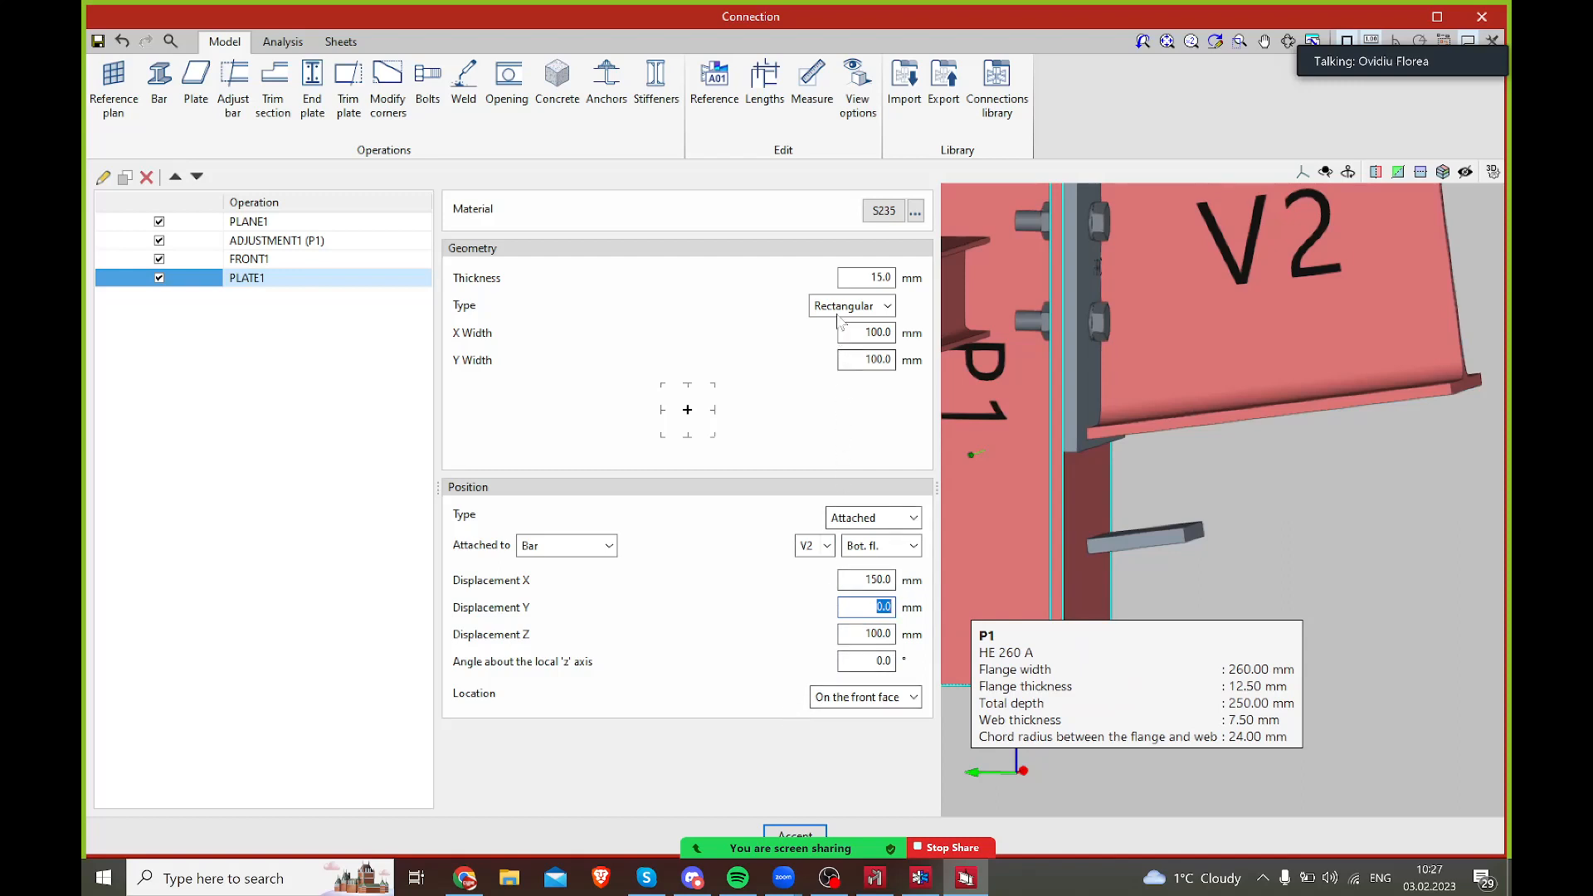
middle_drag(1320, 525, 1228, 531)
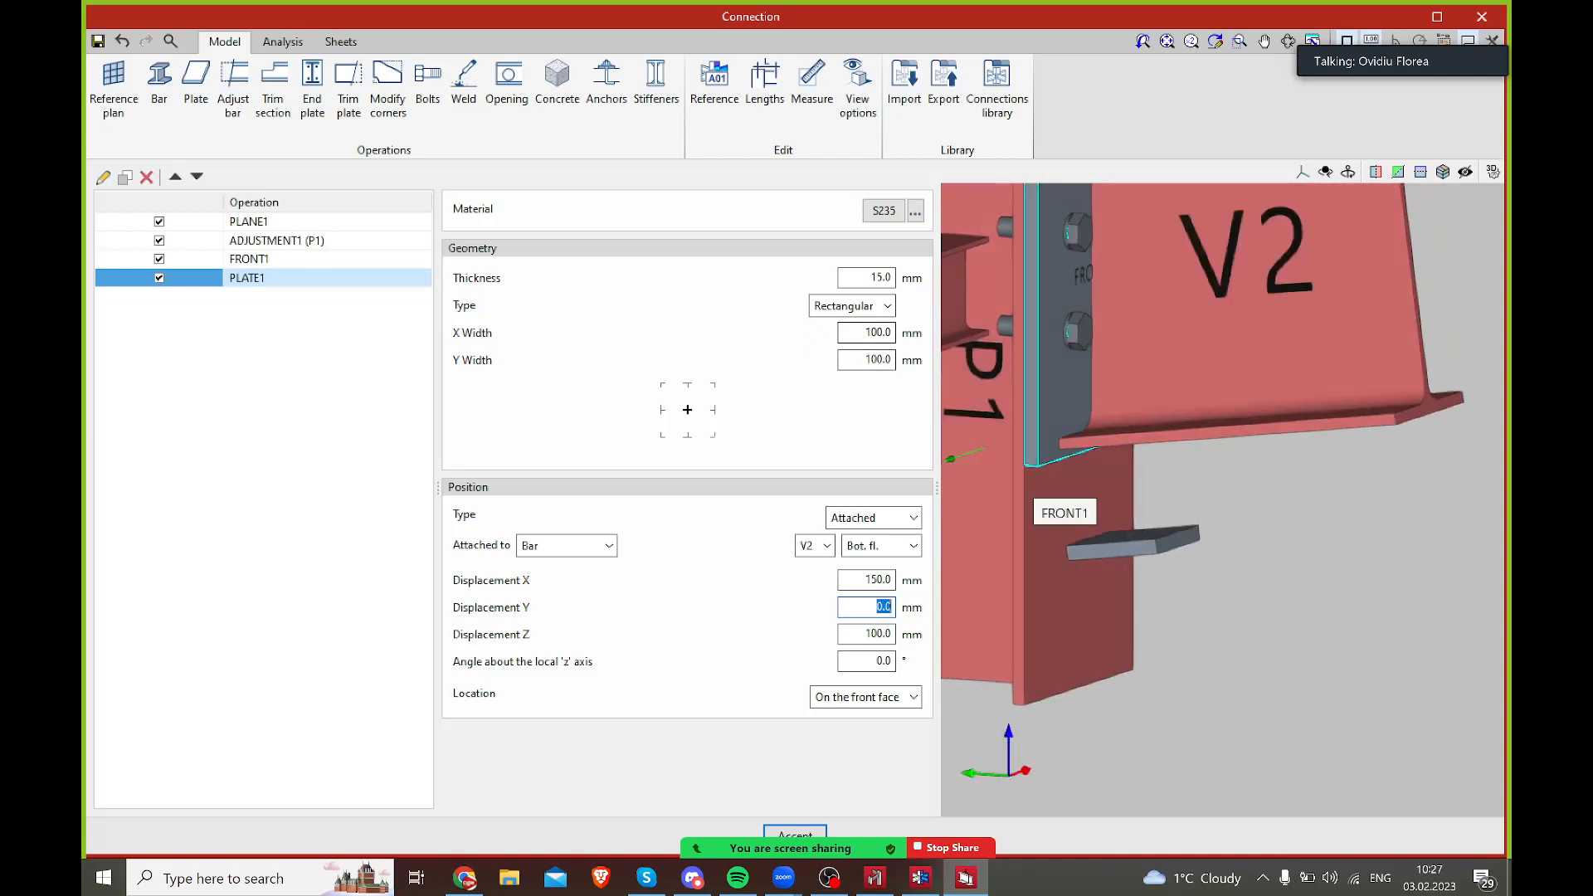
- Set the X width of the plate below V2 to 500 mm
click(881, 332)
text(500)
key(Tab)
scroll(1342, 371, down, 3)
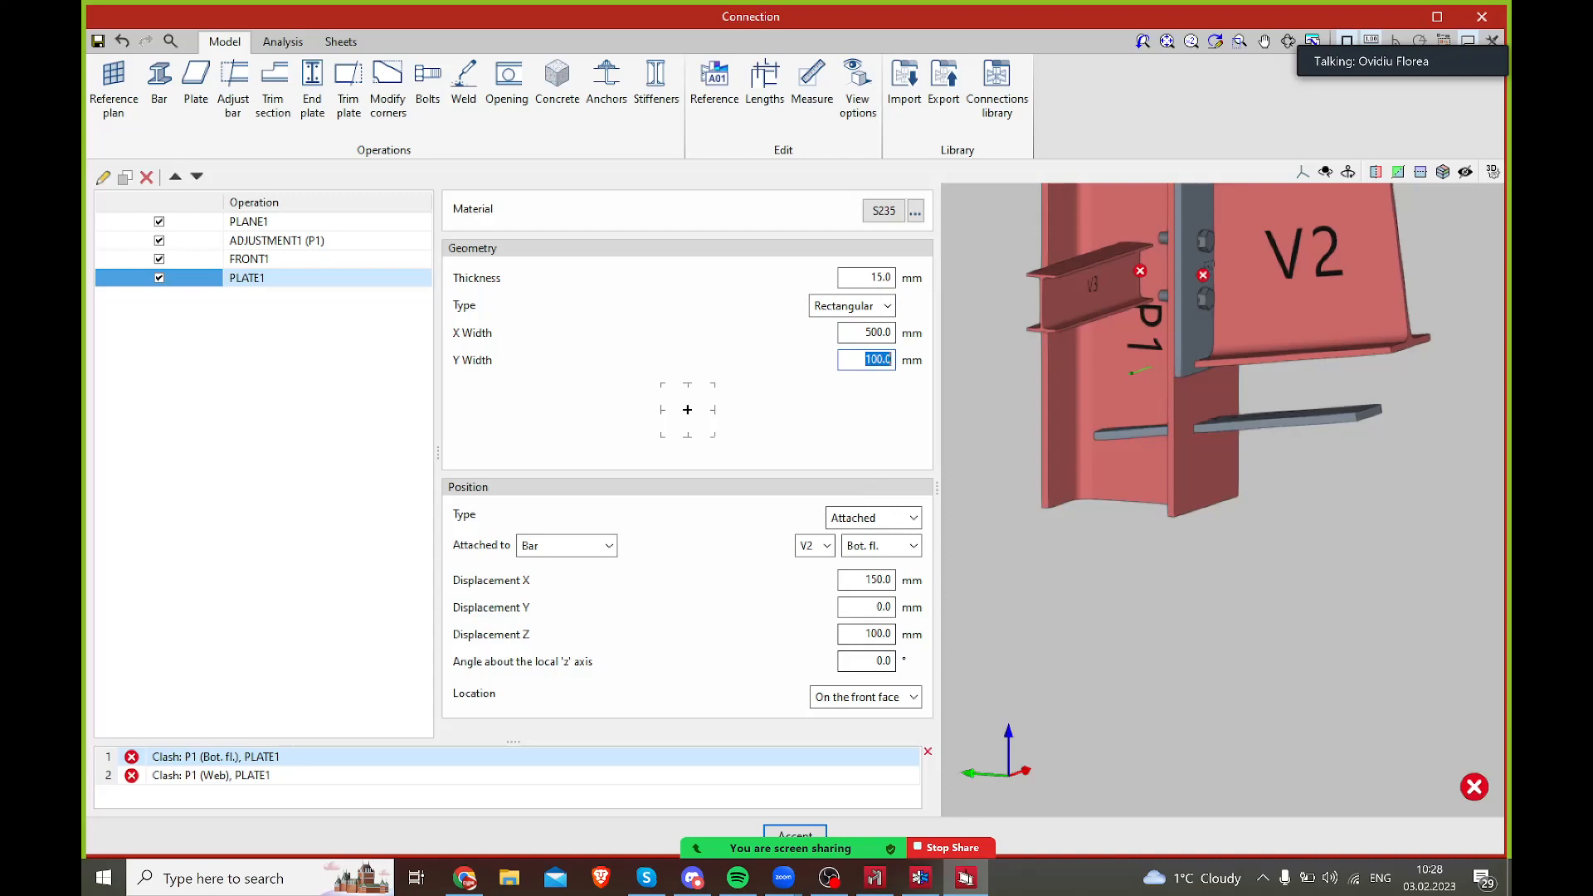
- Try an X displacement of 400 mm for the plate and inspect its distance from the column
click(871, 579)
text(400)
key(Tab)
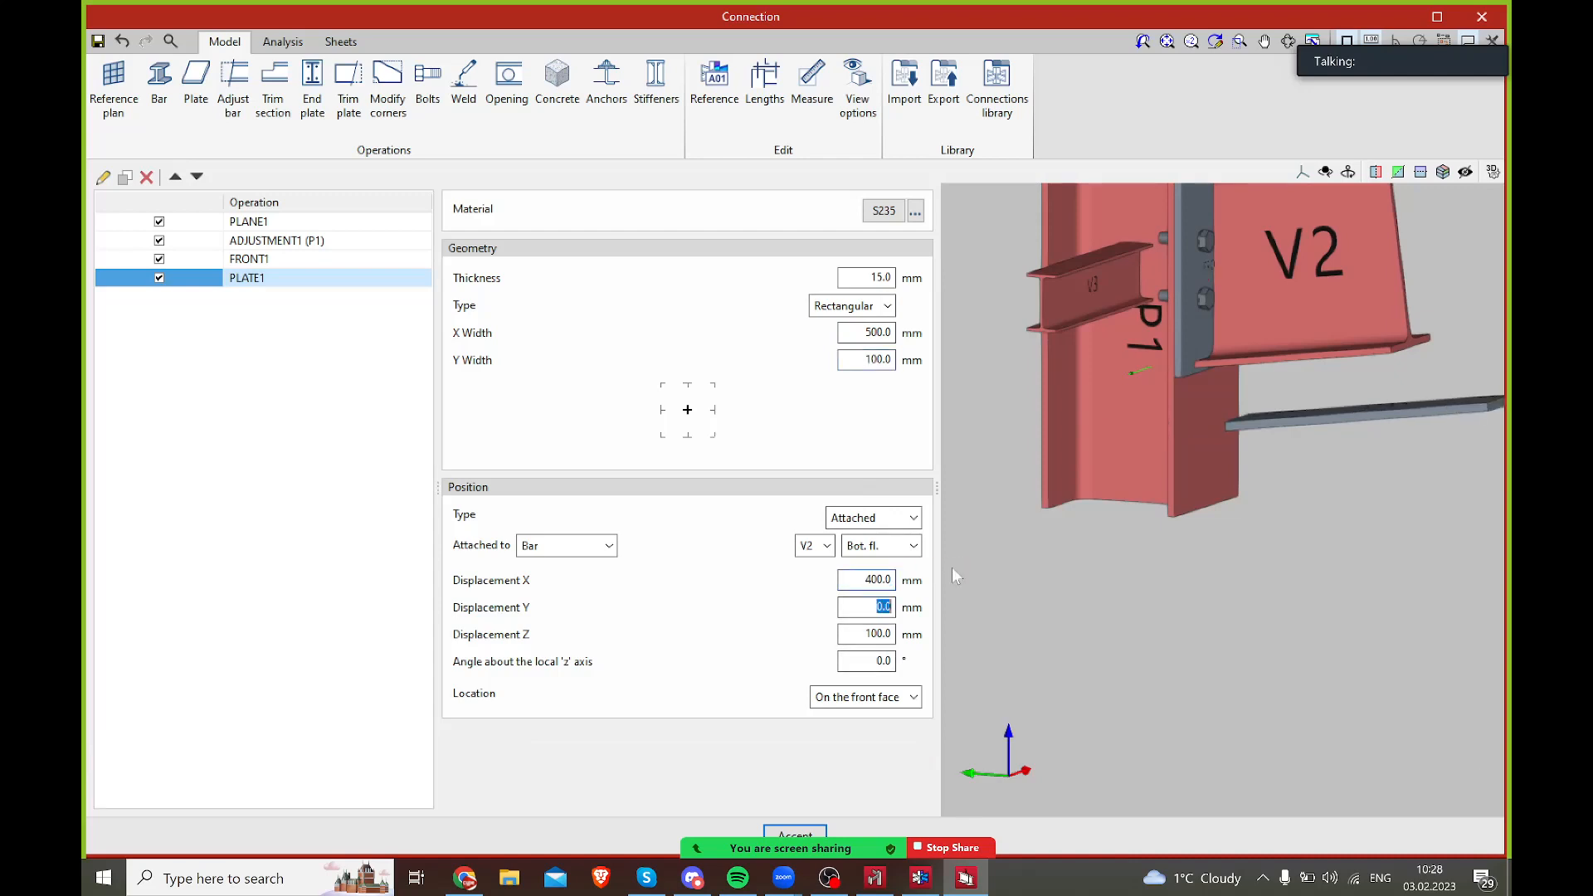
scroll(1065, 469, up, 1)
middle_drag(1056, 480, 1211, 474)
- Set the plate's X displacement to 300 mm and inspect where it meets the column flange
click(876, 580)
text(300)
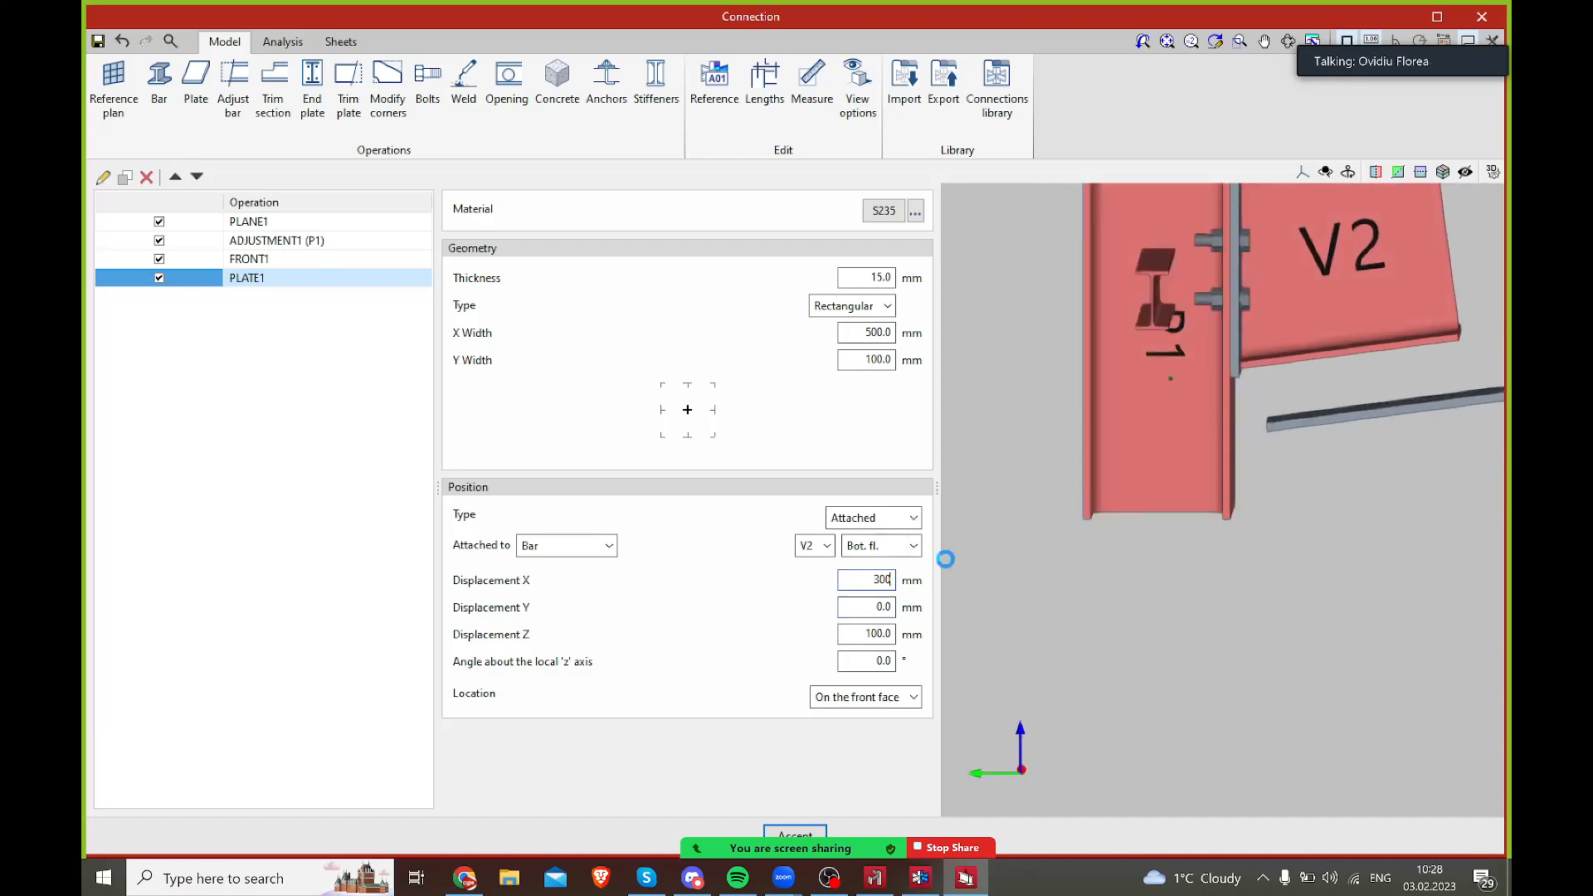
key(Tab)
mouse_move(1240, 554)
middle_down()
mouse_move(1198, 544)
mouse_move(1217, 535)
middle_up()
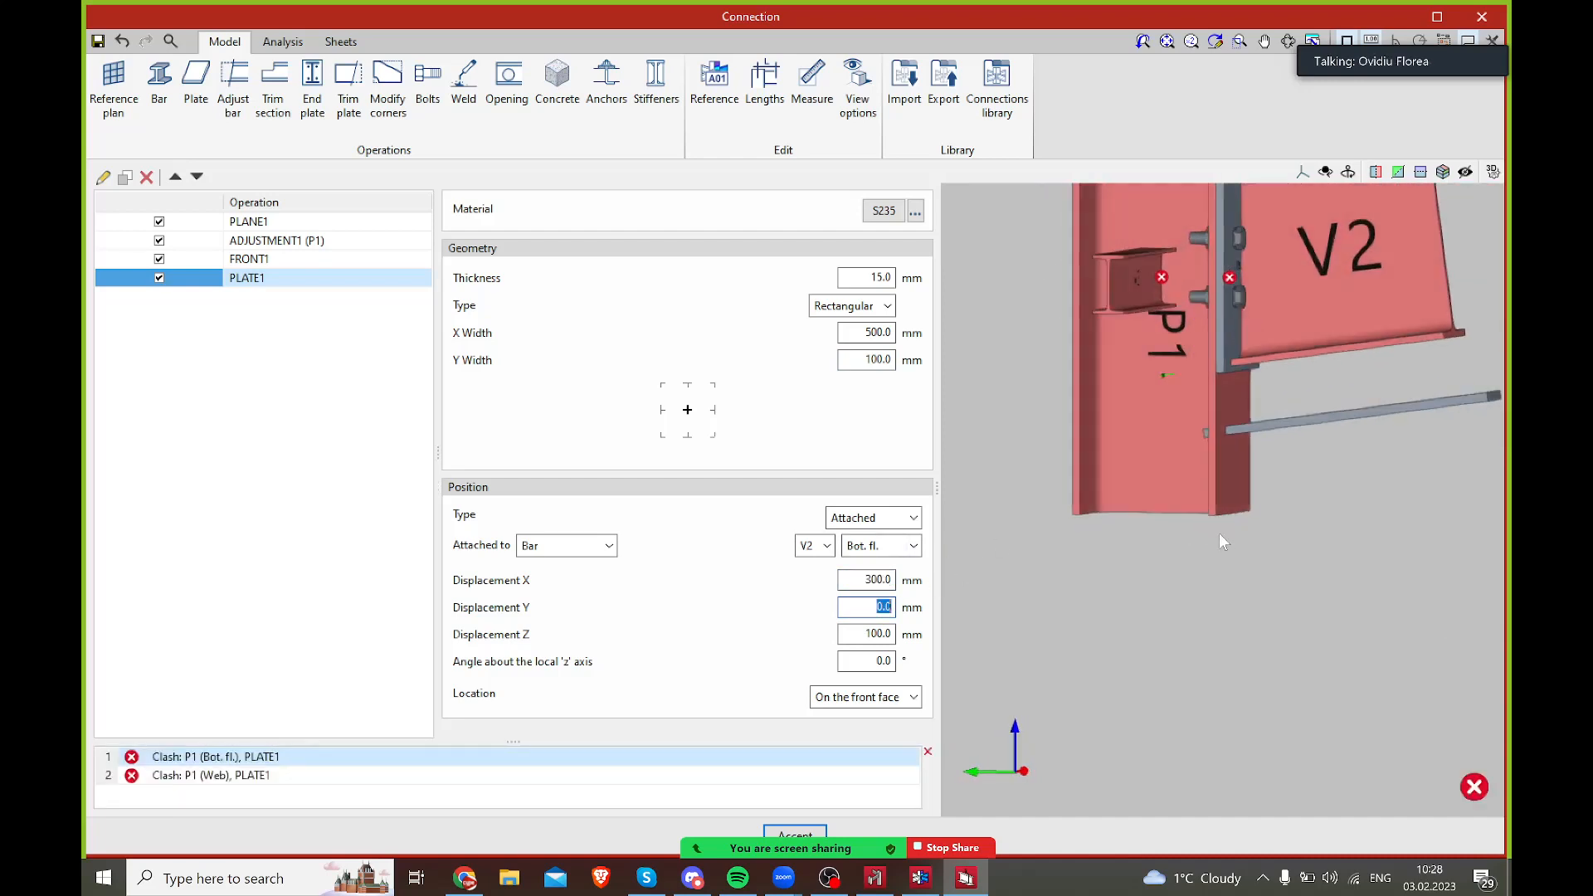
scroll(1236, 429, up, 3)
middle_drag(1240, 438, 1208, 456)
scroll(1295, 457, down, 2)
mouse_move(1344, 455)
middle_down()
mouse_move(1262, 456)
mouse_move(1338, 465)
middle_up()
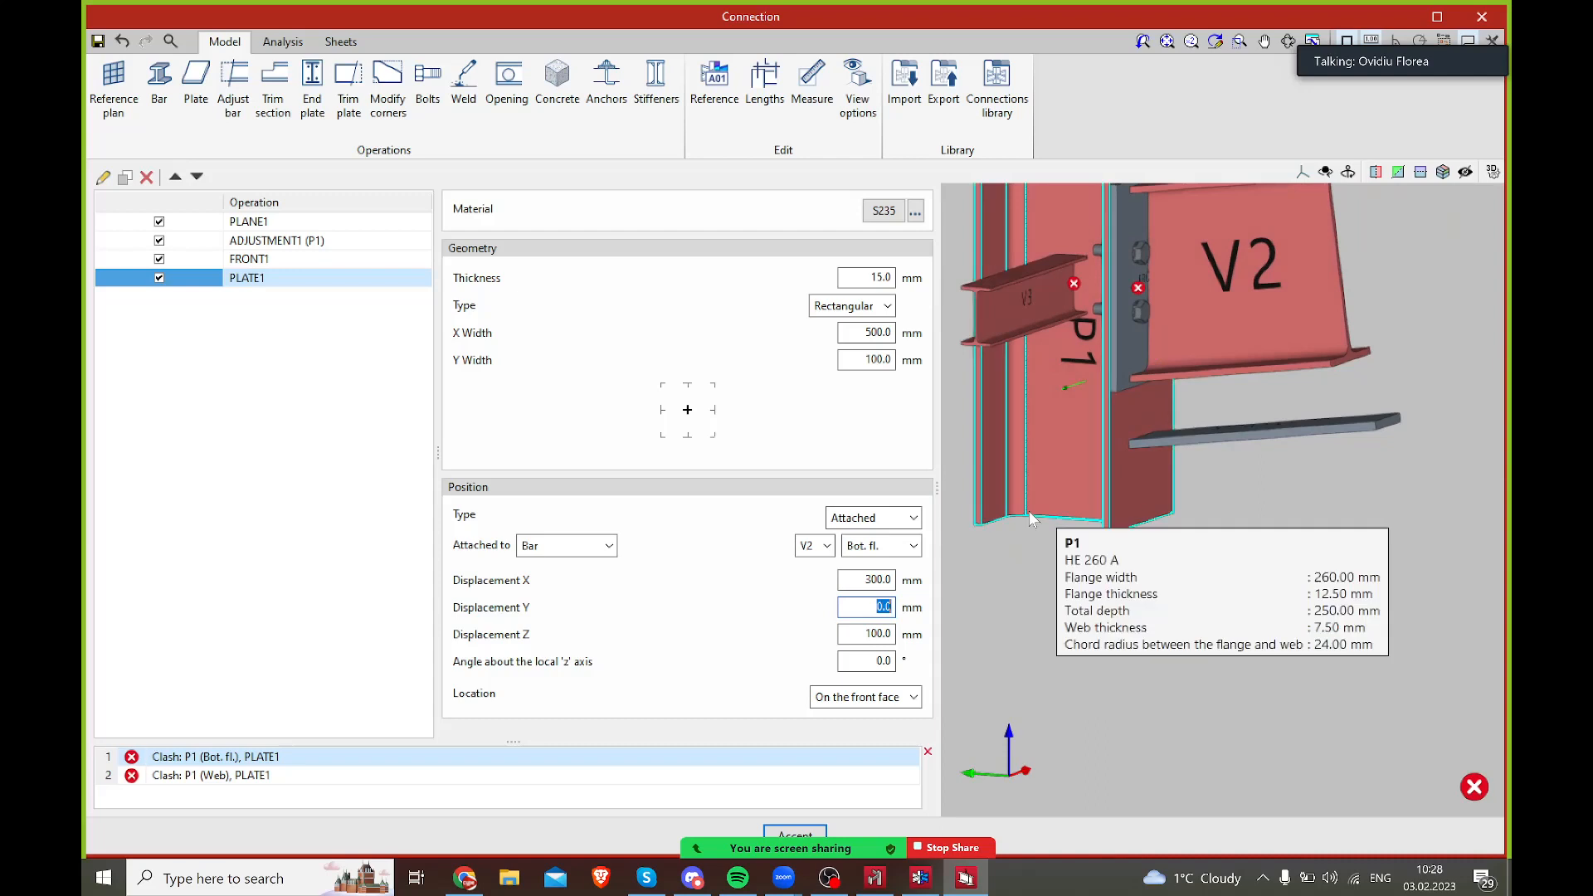
- Try a 45° angle about the plate's local z axis and return the angle to 0°
drag(870, 661, 971, 662)
text(45)
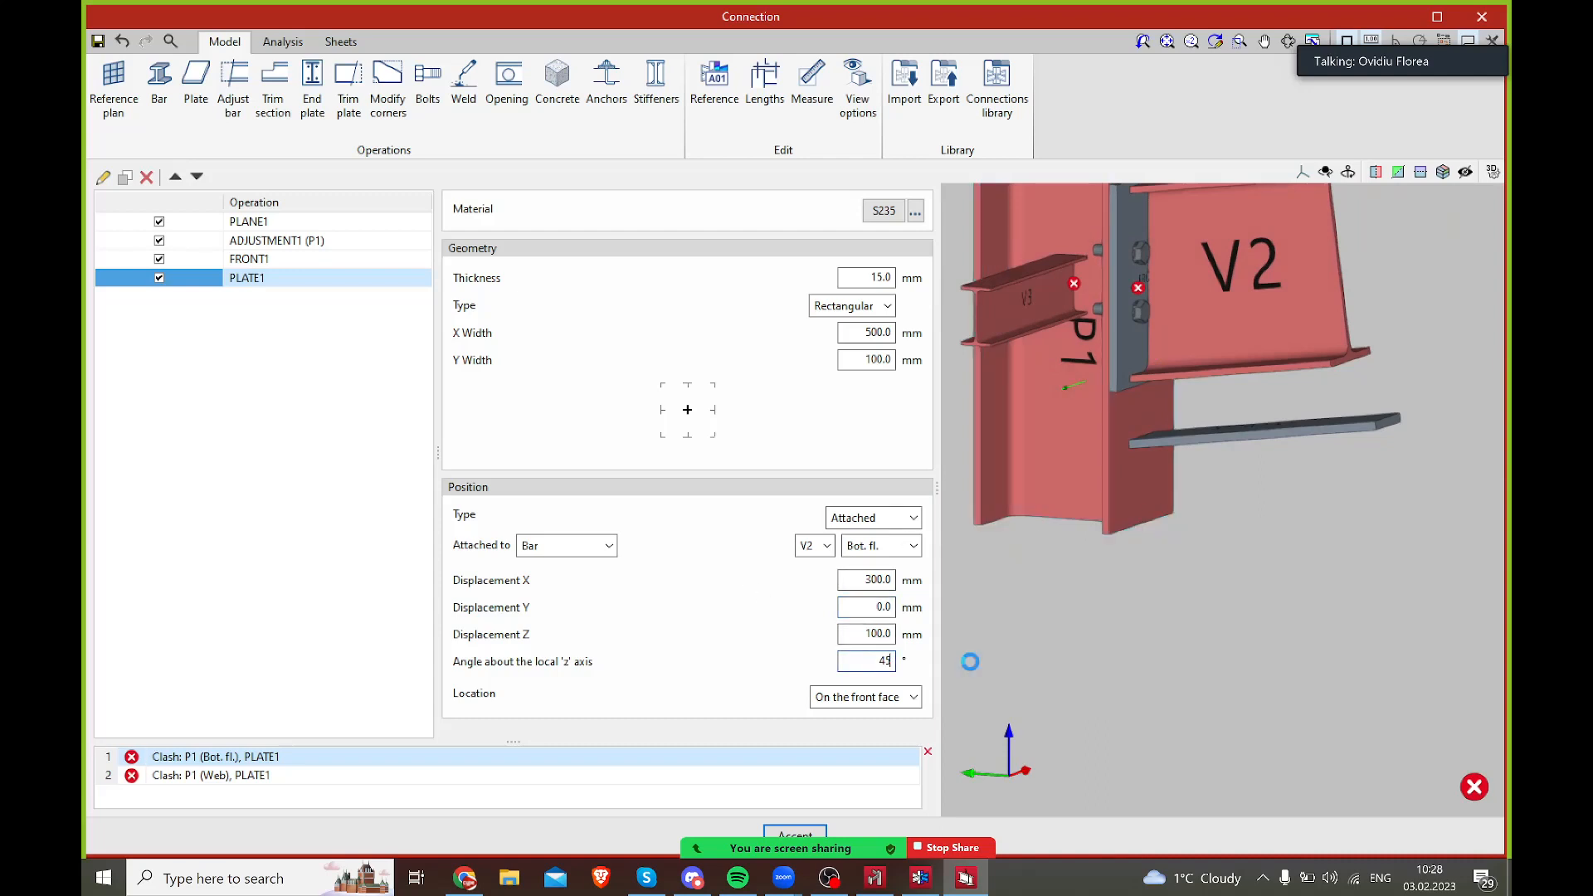
key(Return)
drag(890, 661, 934, 663)
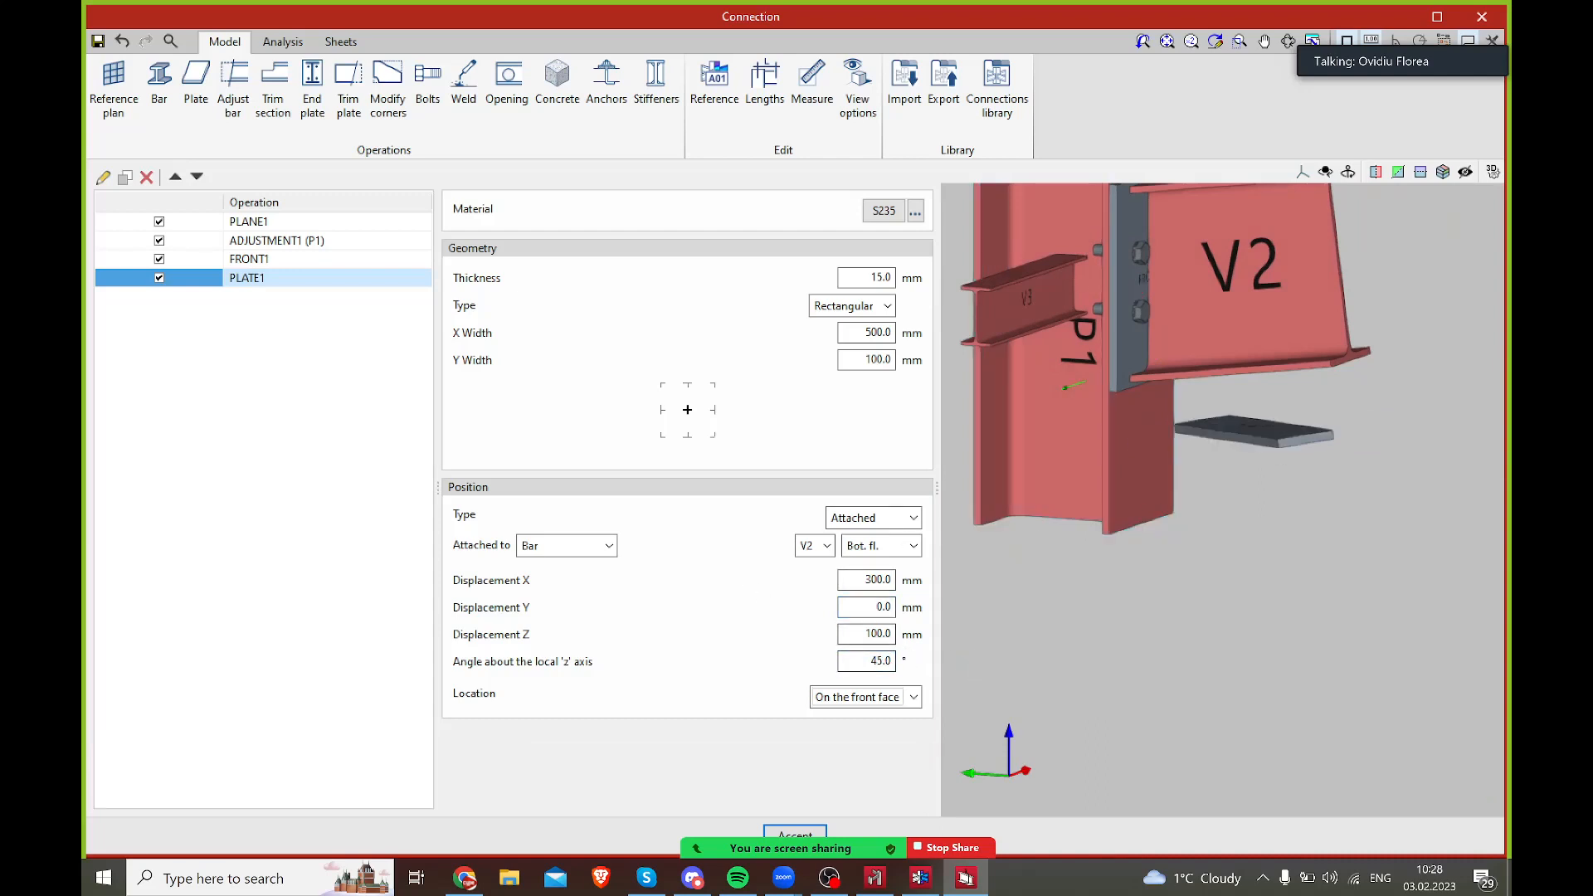
text(0)
key(Return)
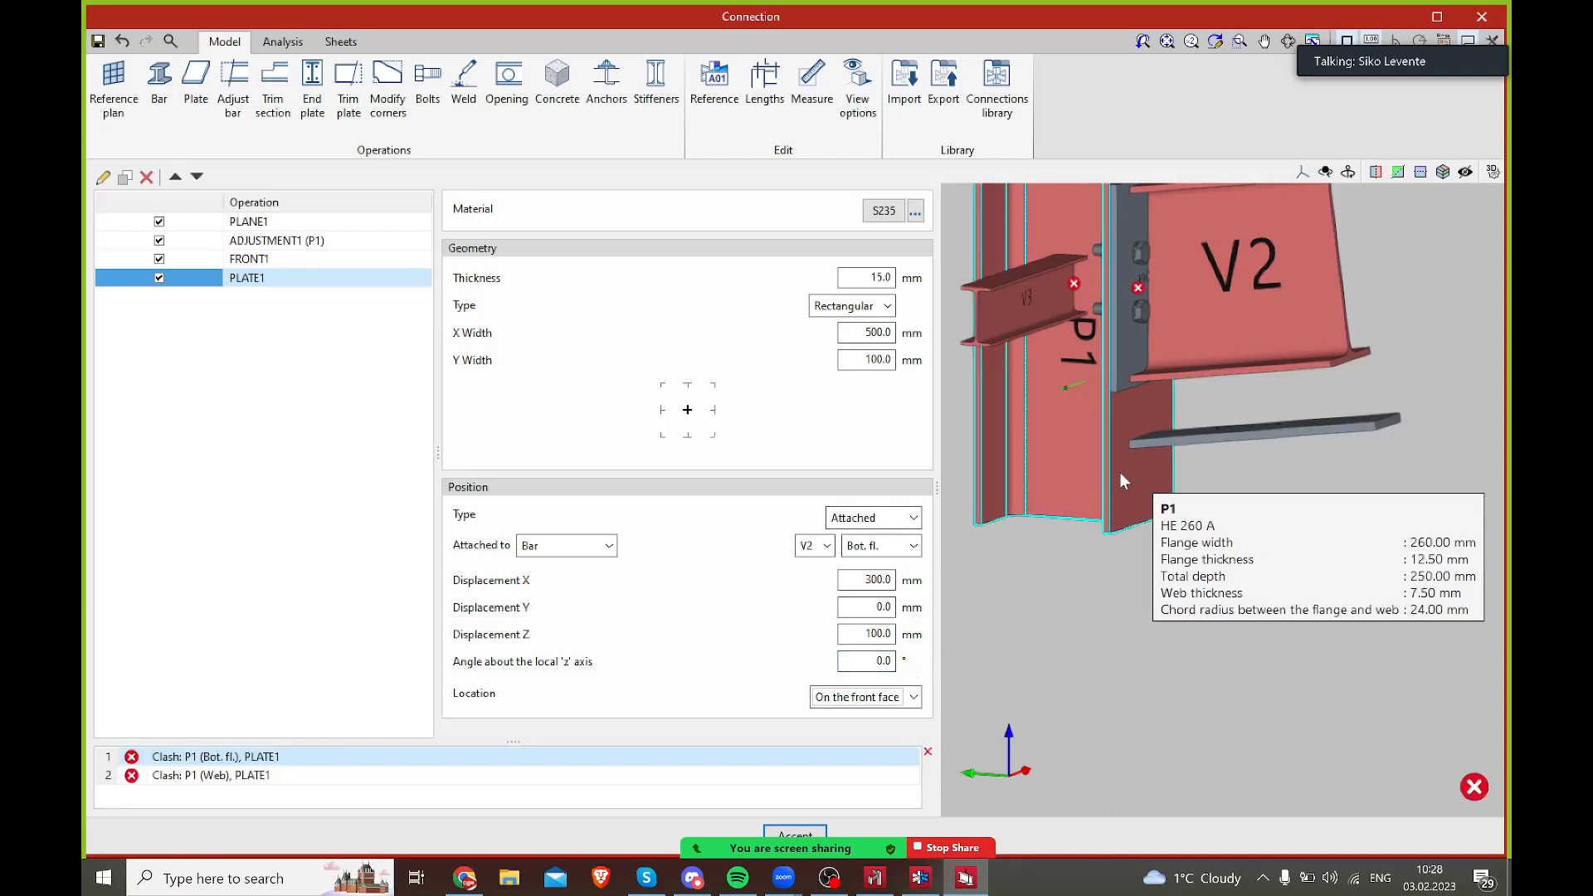
middle_drag(1270, 451, 1273, 483)
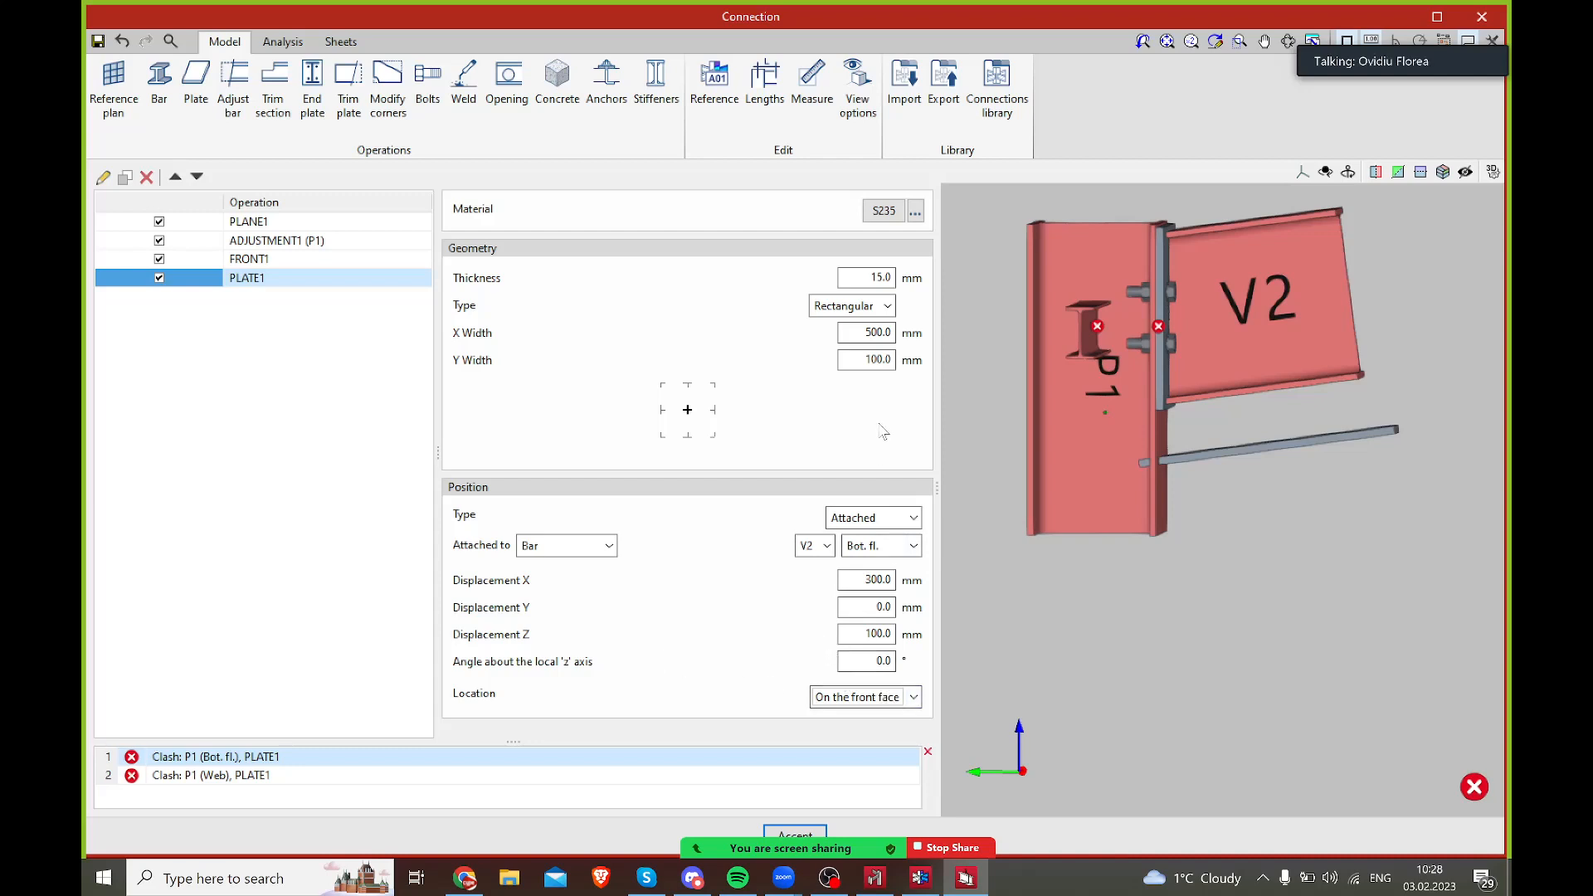
- Try the Perpendicular position type for the plate and switch it back to Attached
click(900, 517)
click(892, 579)
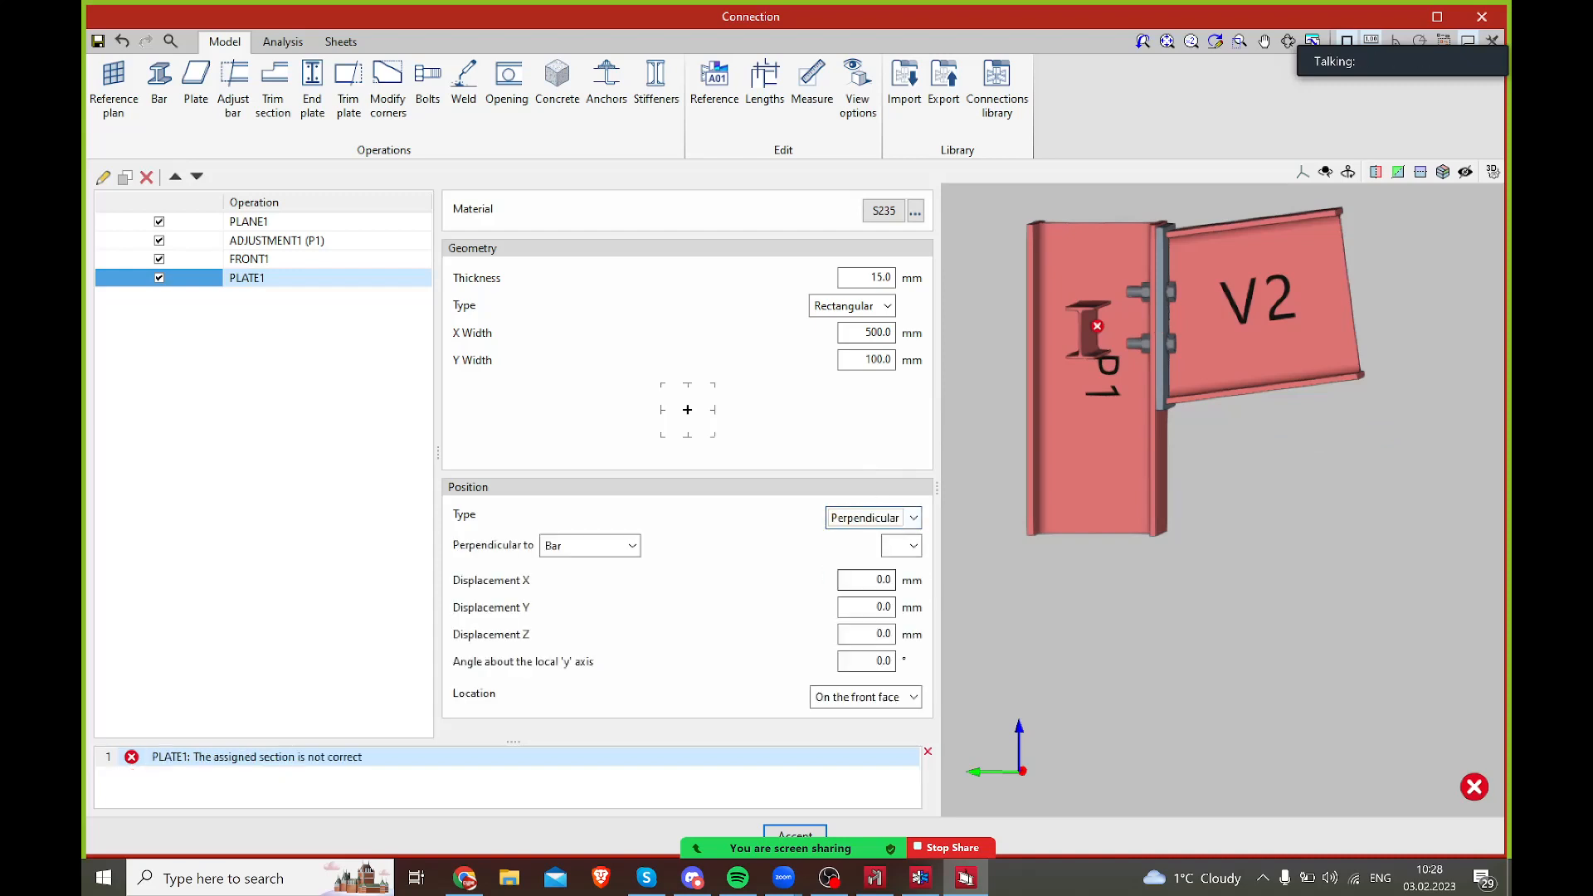
click(891, 516)
click(889, 560)
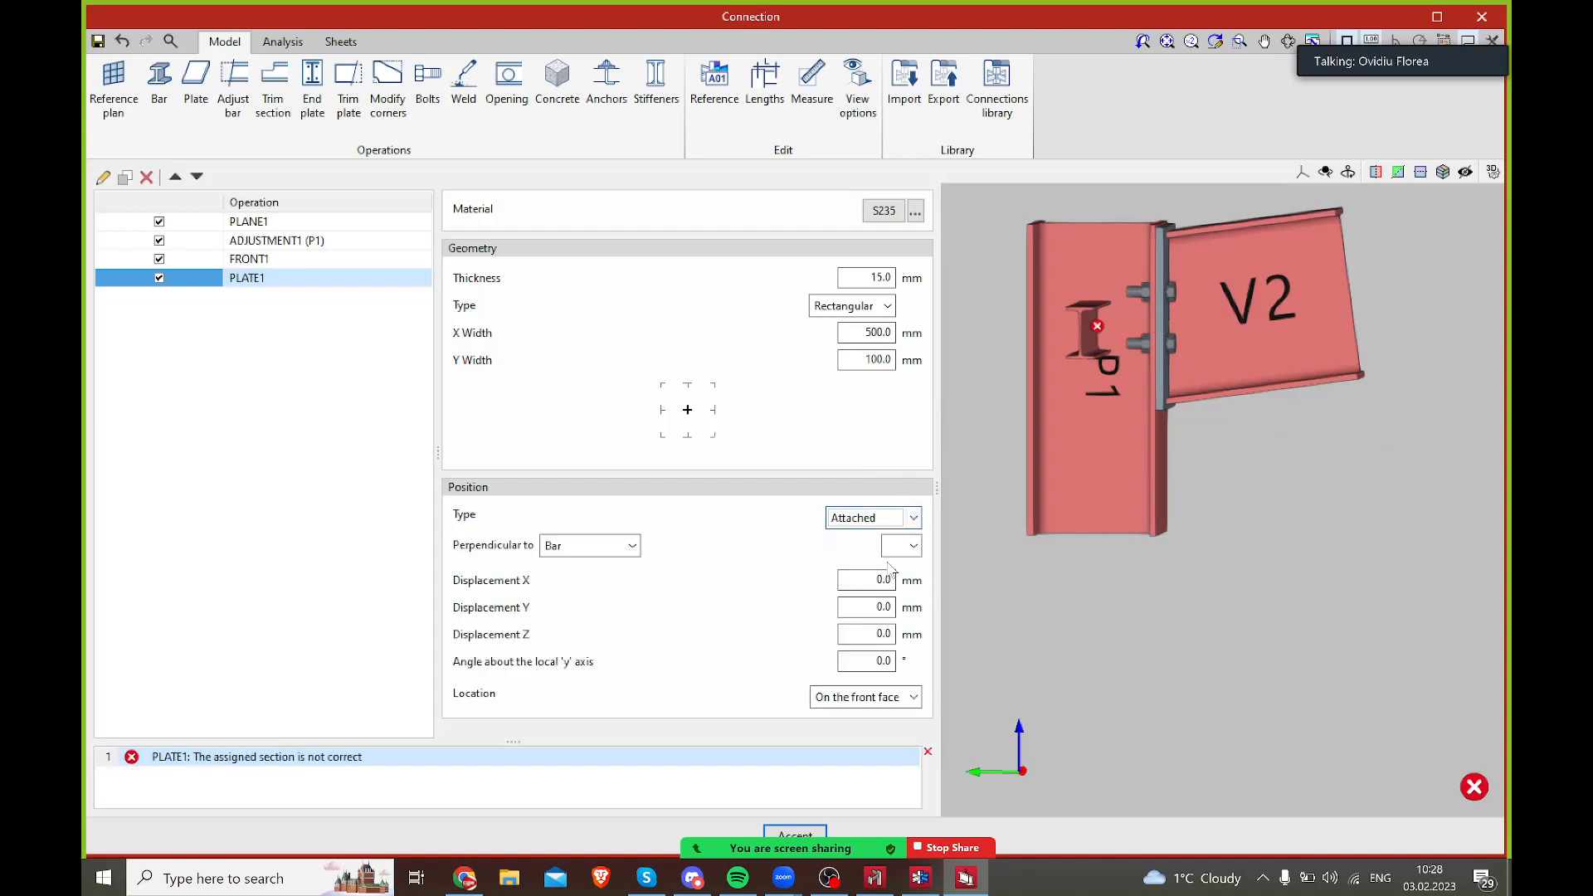
- Try the Connection position type for the plate and switch it back to Attached
click(887, 518)
click(887, 541)
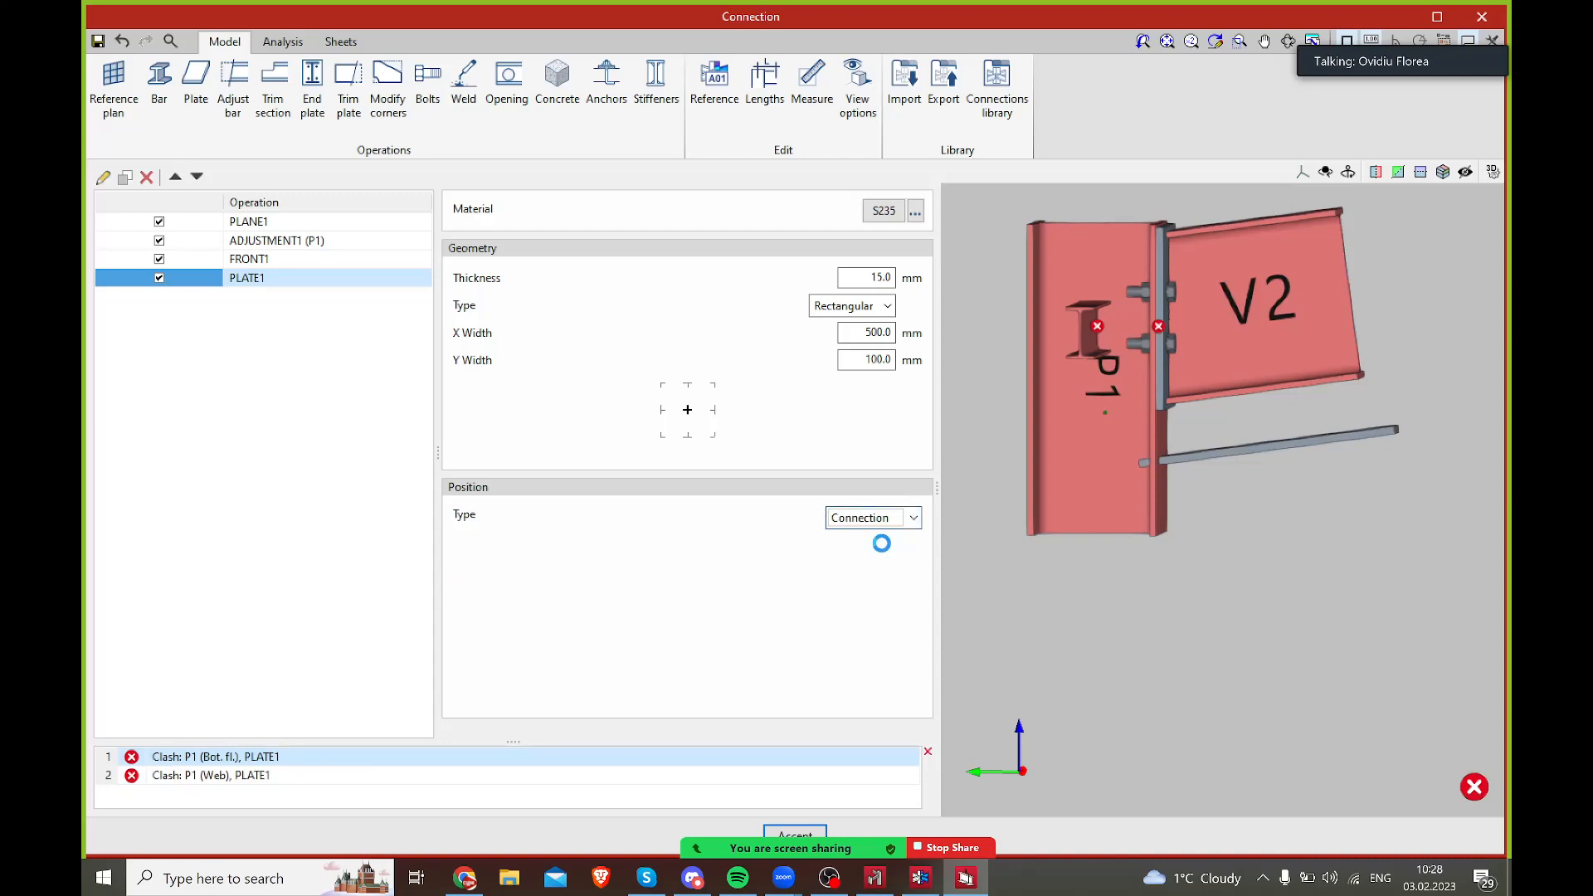
click(892, 518)
click(892, 556)
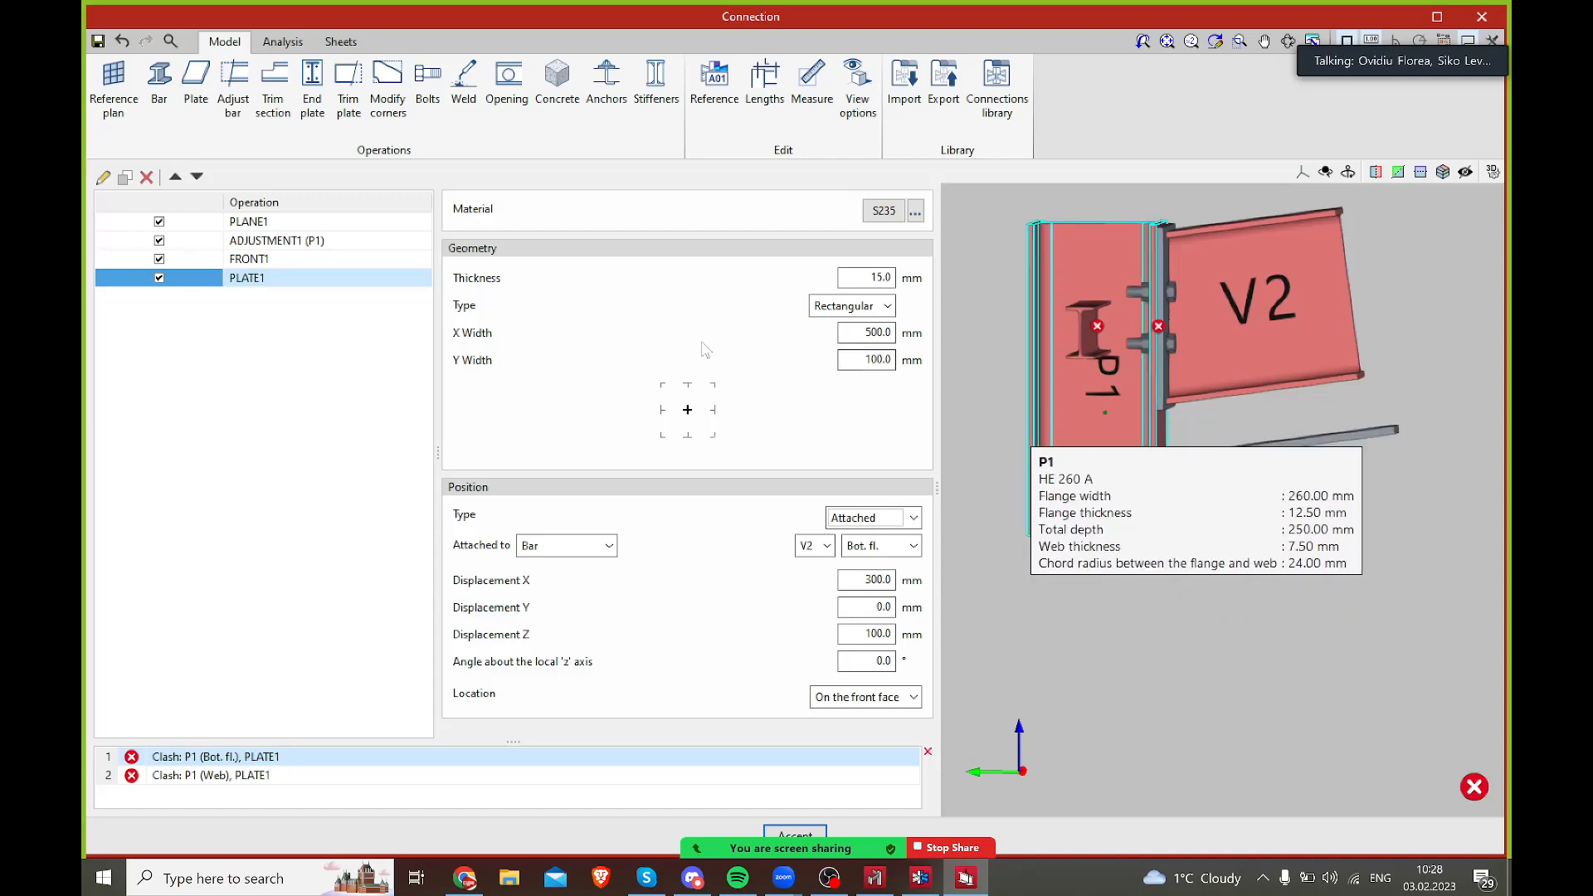
- Delete the PLATE1 operation from the connection and inspect the remaining beam-to-column joint
click(146, 178)
mouse_move(1261, 415)
right_down()
mouse_move(1291, 410)
mouse_move(1275, 411)
right_up()
scroll(1224, 415, up, 4)
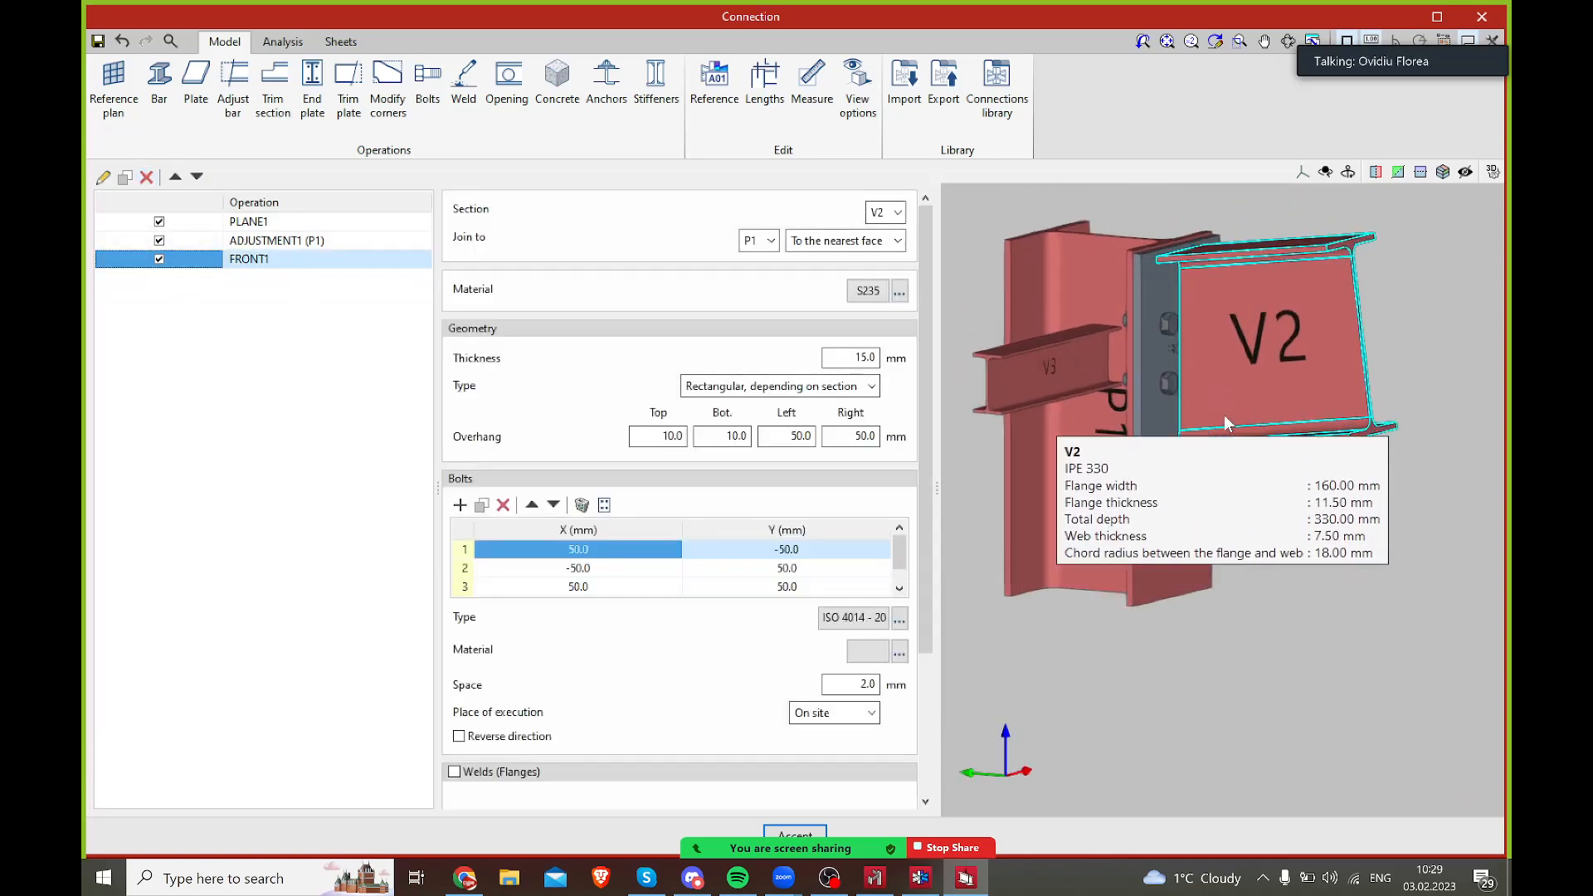
middle_drag(1255, 452, 1283, 458)
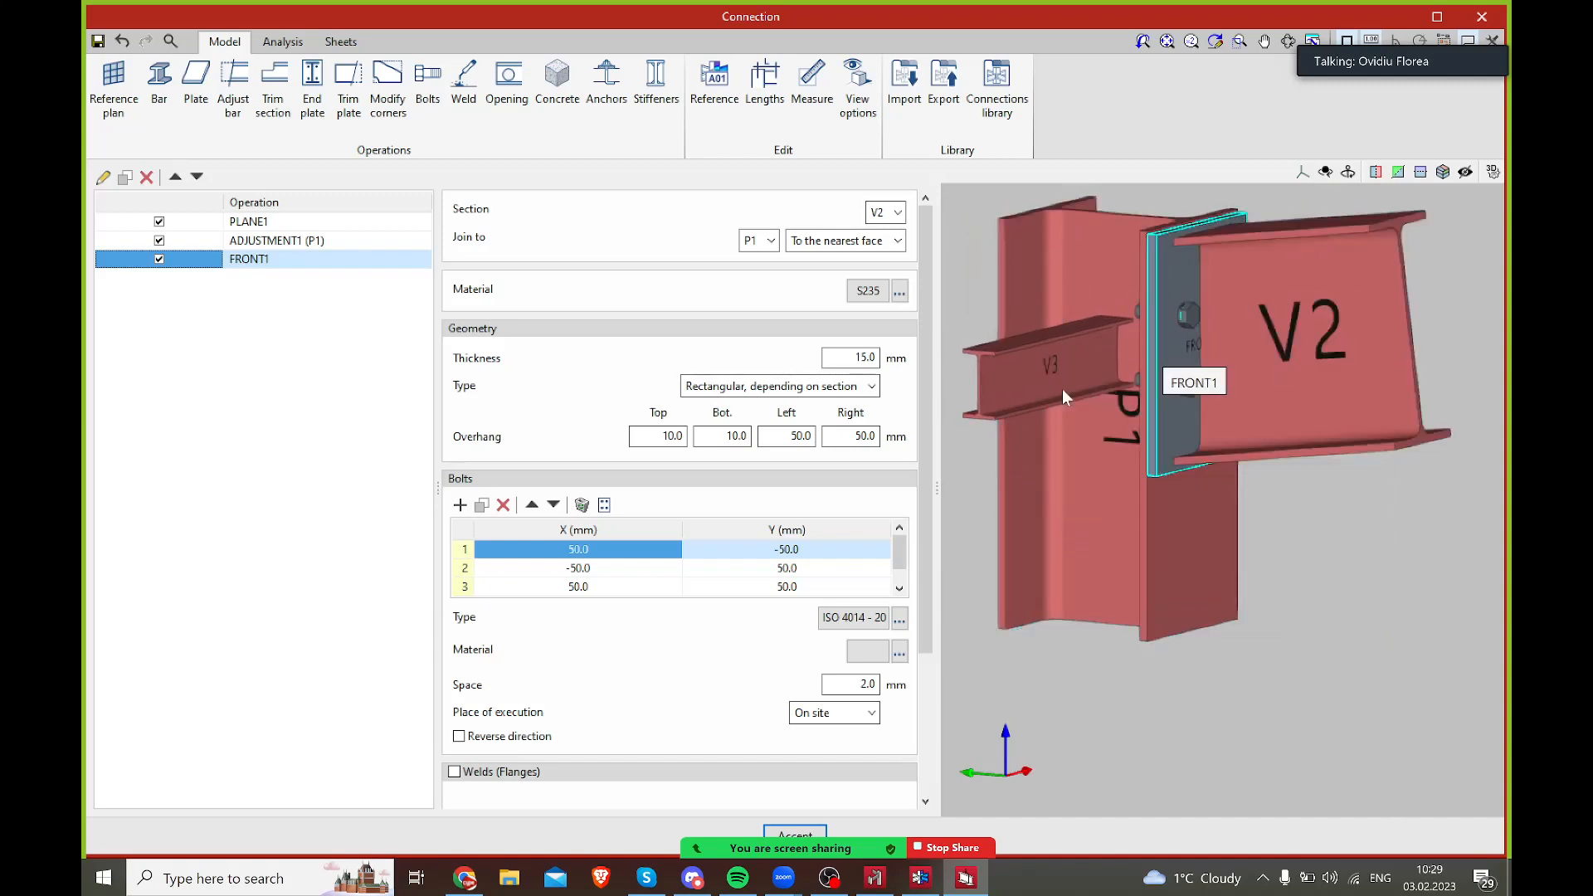
- Enable both the flange welds and the web welds for the end plate of beam V2
scroll(703, 576, down, 1)
click(479, 772)
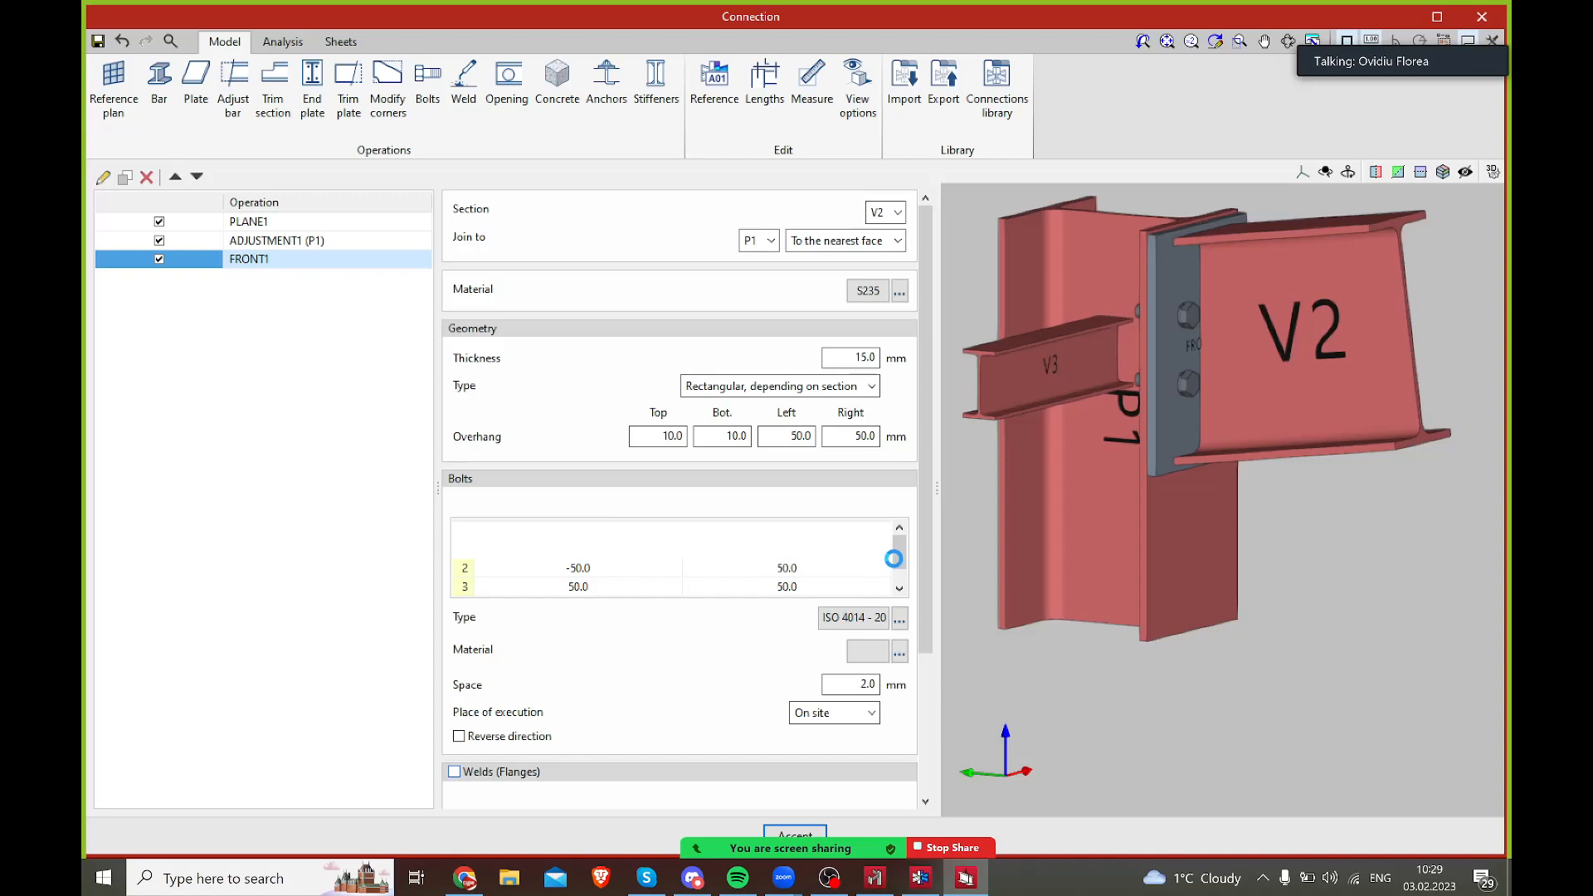
scroll(930, 498, down, 1)
drag(929, 497, 920, 630)
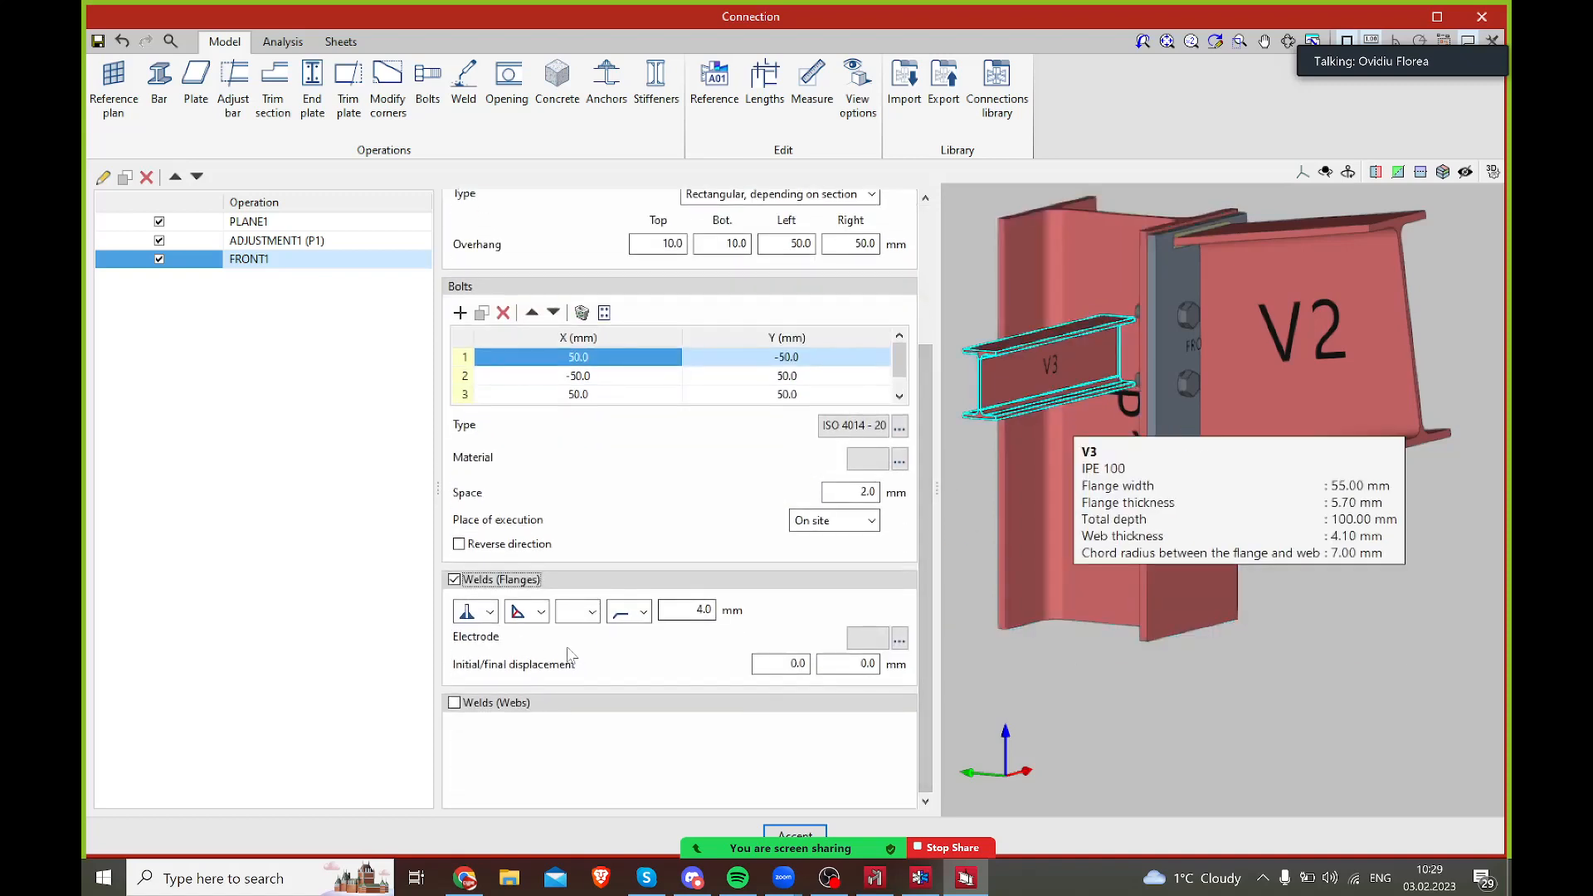
middle_drag(1292, 516, 1215, 404)
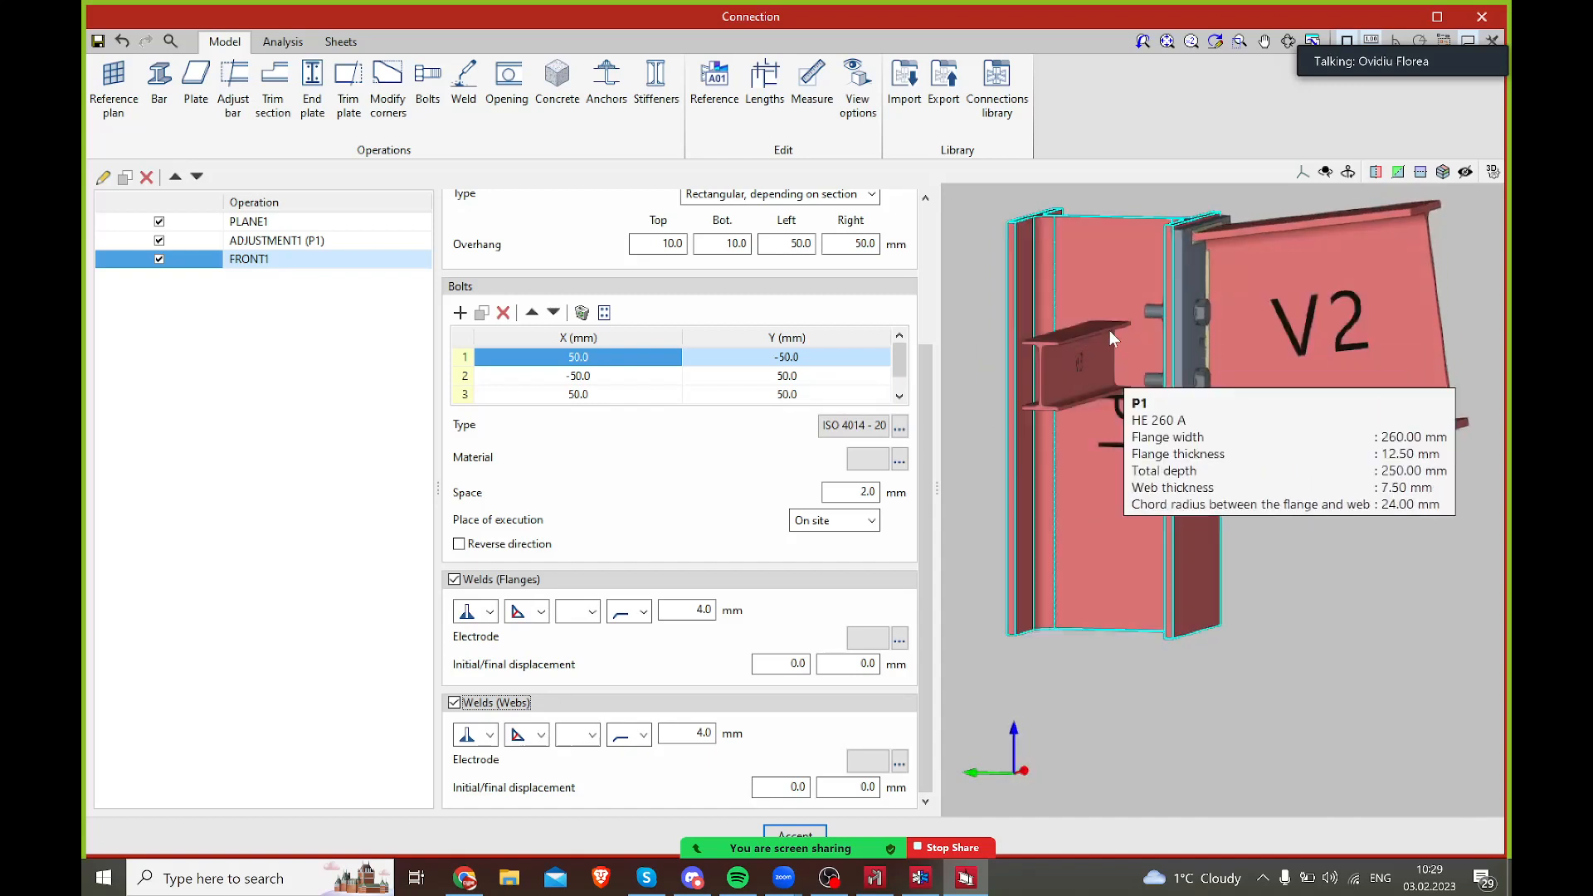
middle_drag(1068, 371, 1072, 396)
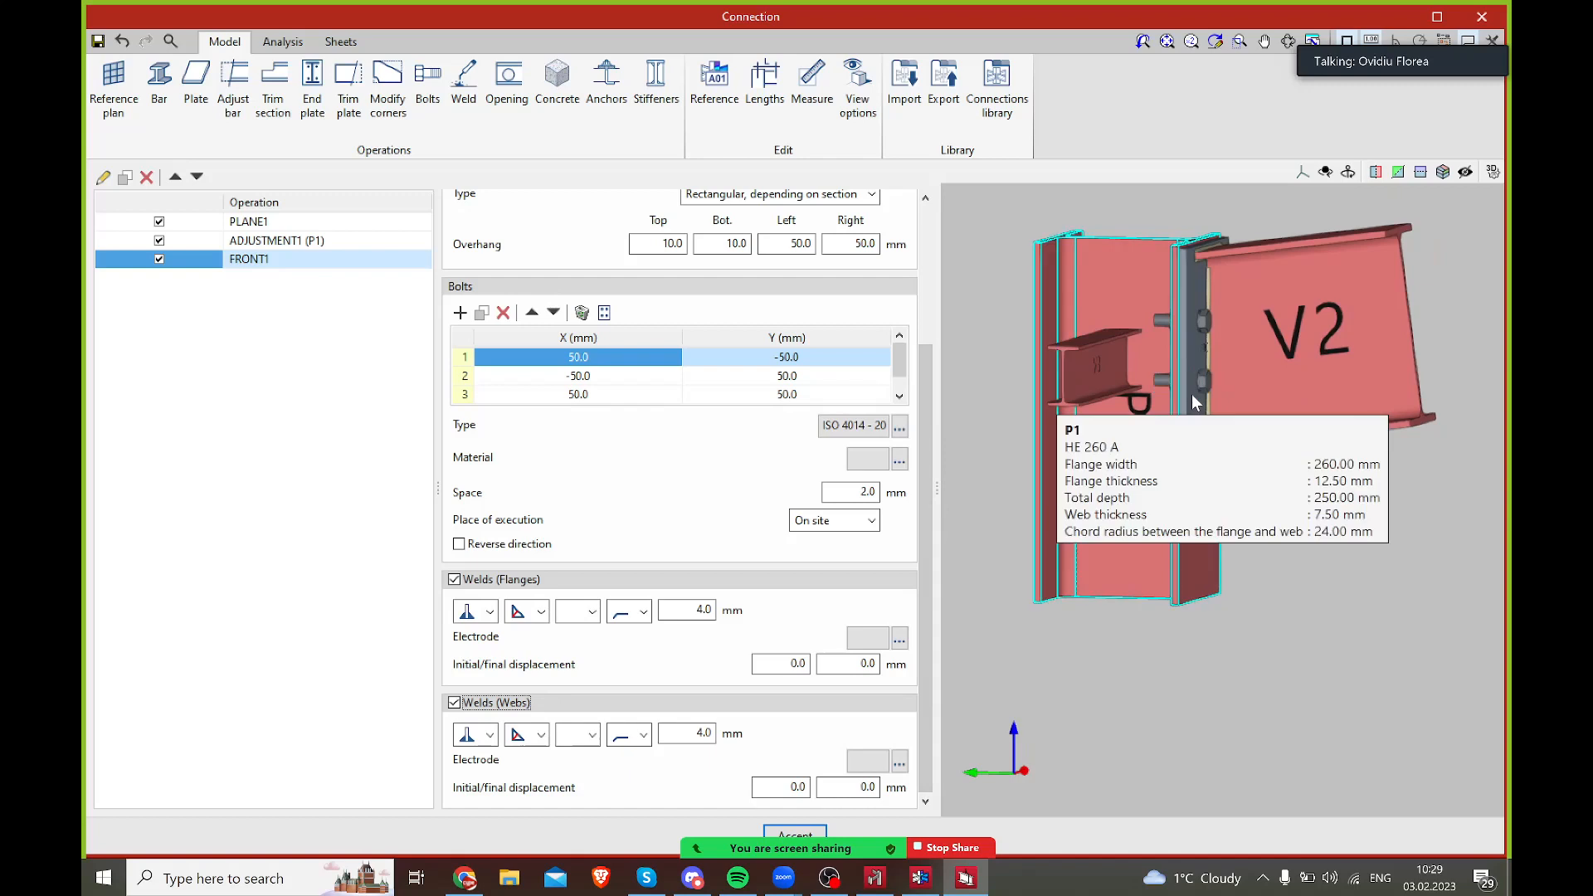
click(312, 93)
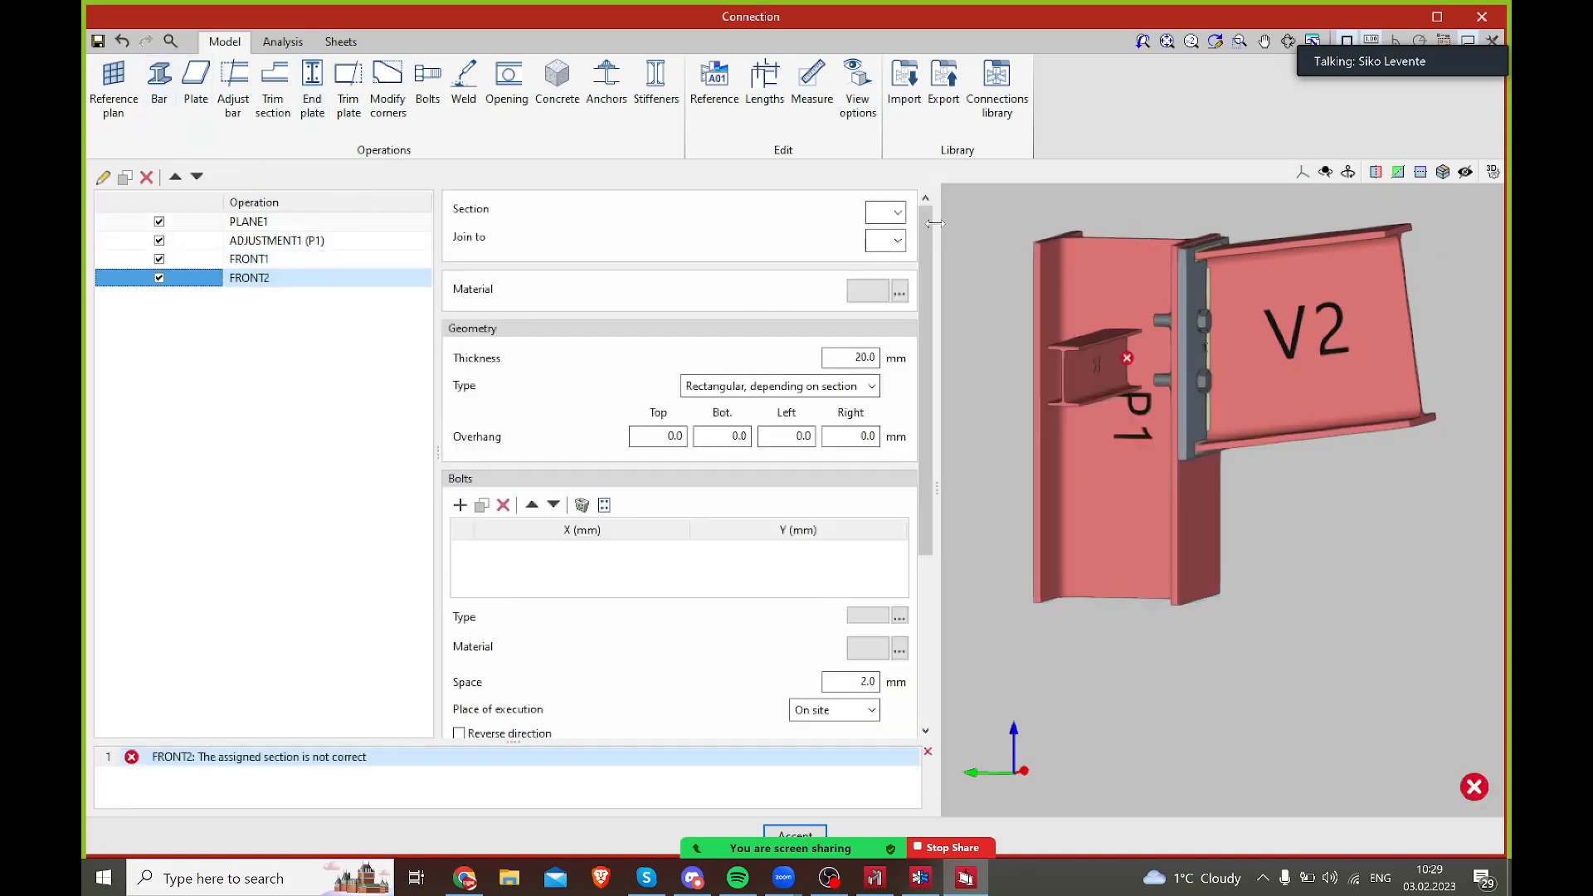
click(895, 212)
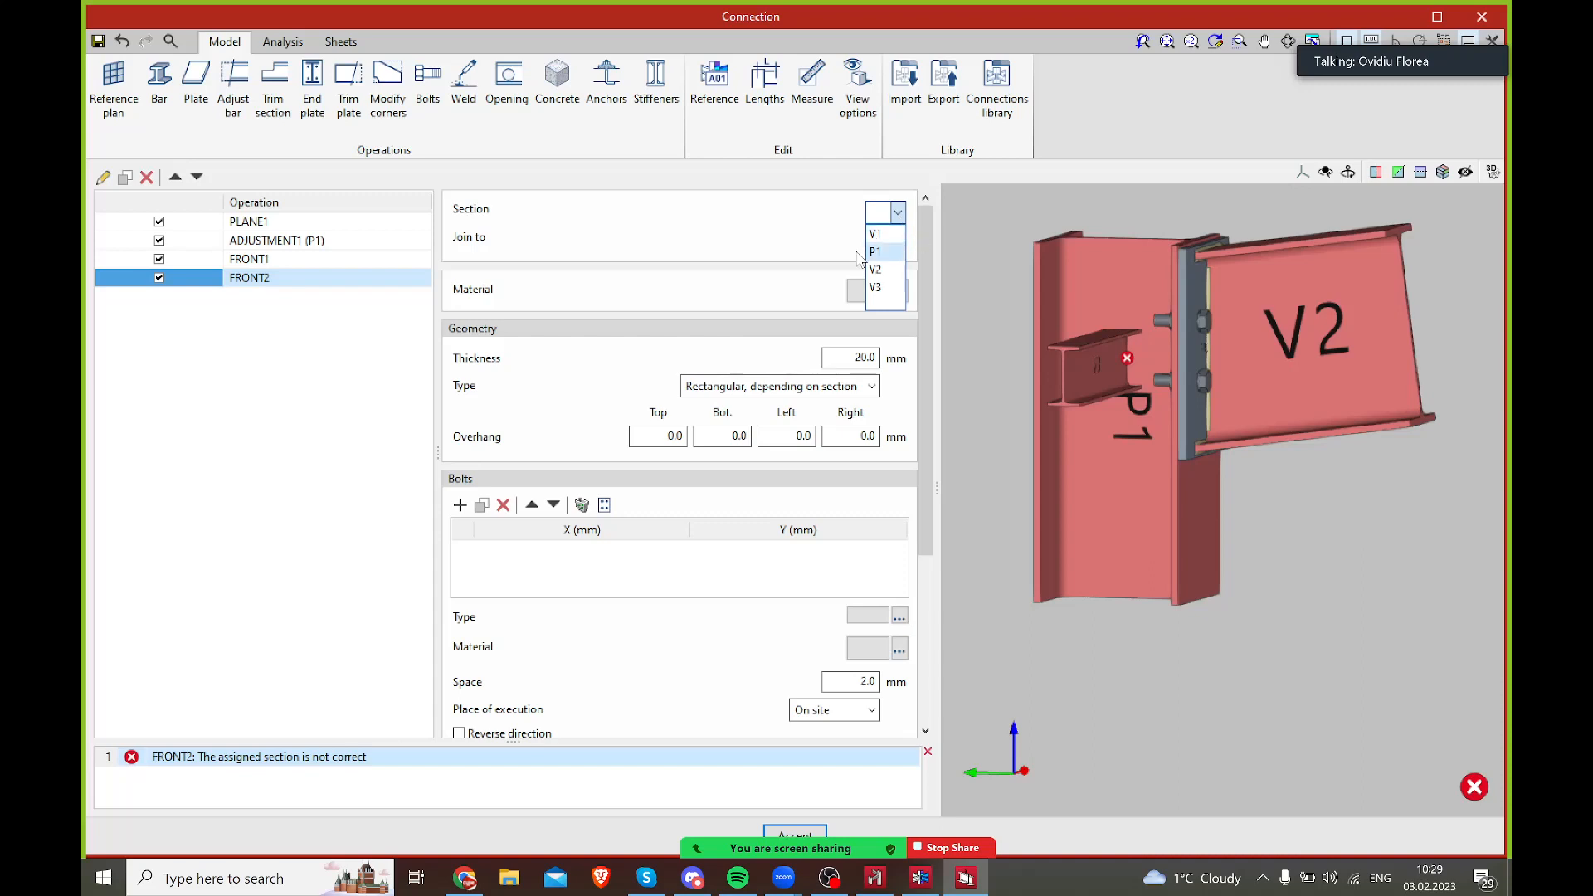
click(905, 213)
middle_drag(1171, 423, 1193, 435)
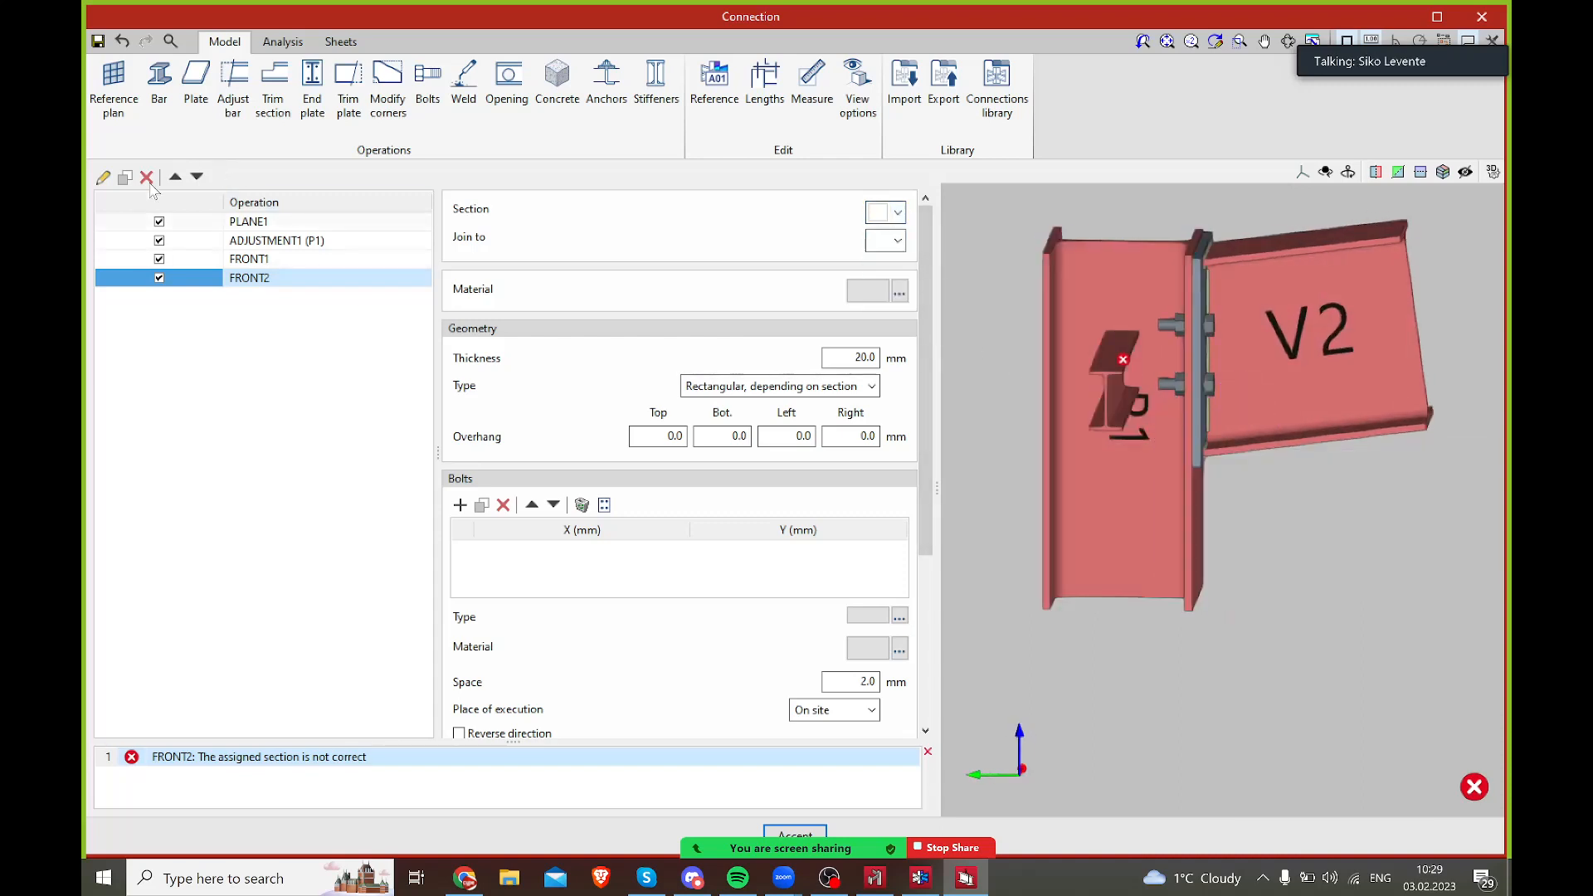
click(154, 181)
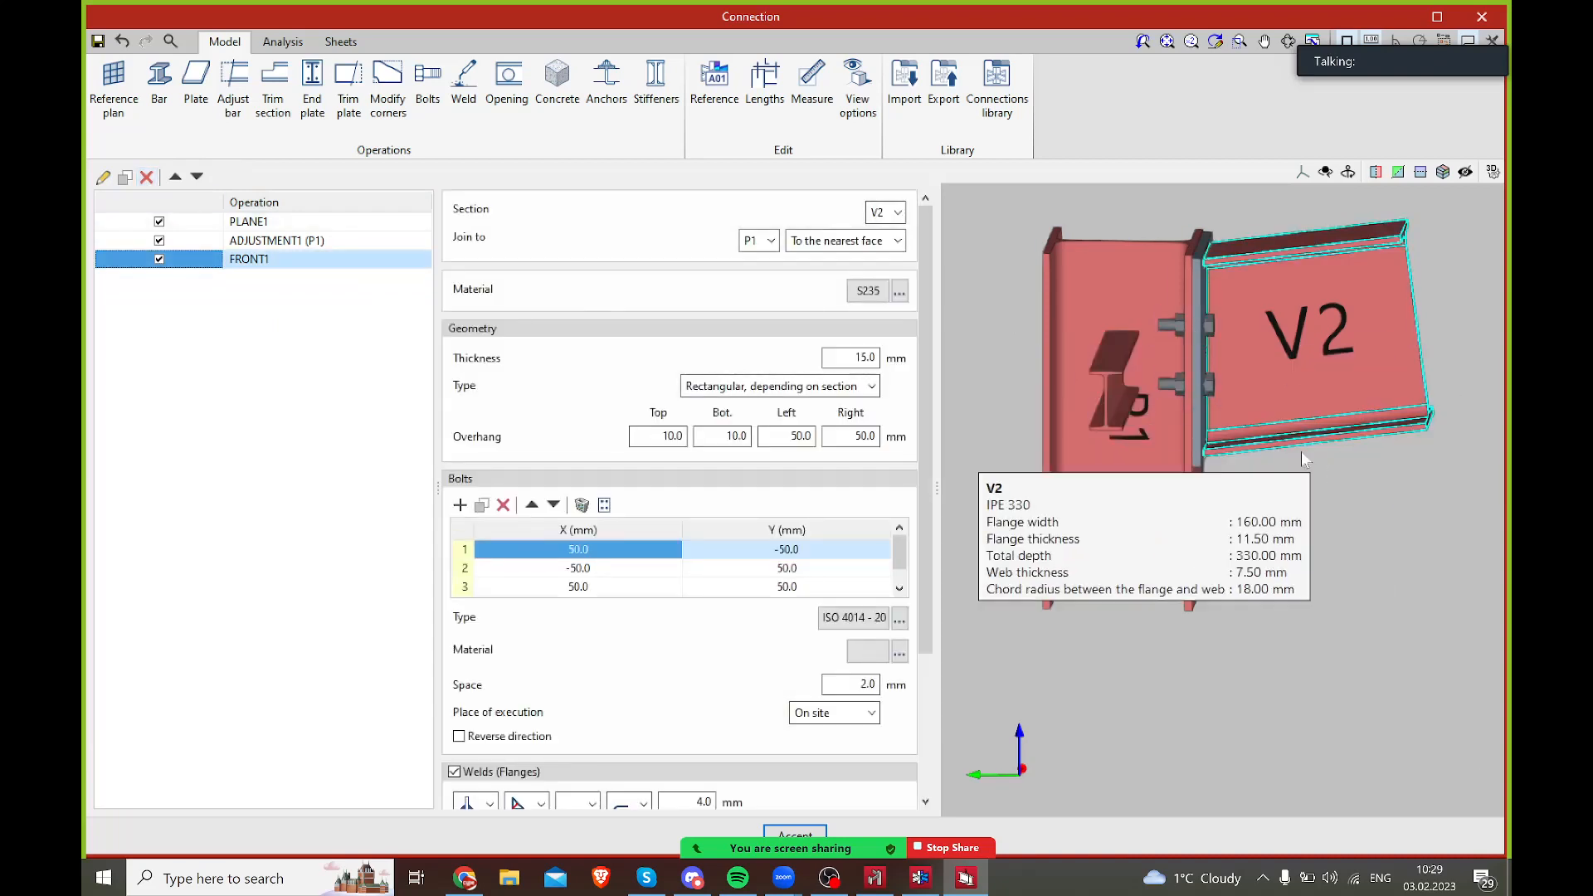
middle_drag(1356, 475, 1313, 469)
scroll(1374, 480, down, 1)
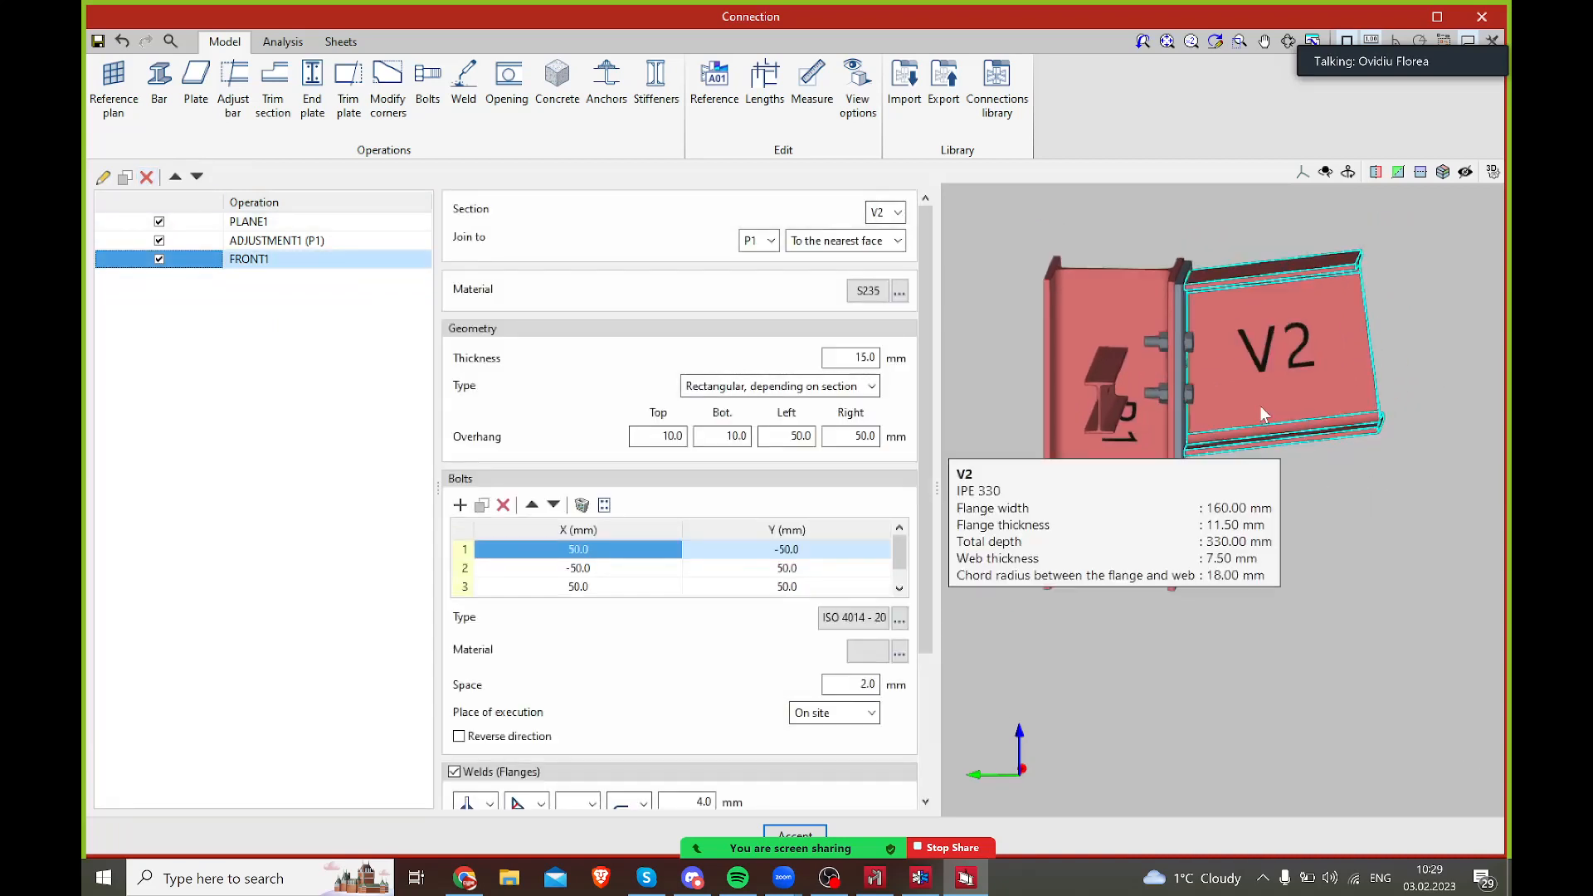
scroll(1260, 405, up, 1)
middle_drag(1239, 365, 1267, 375)
shift+middle_drag(1344, 479, 1236, 470)
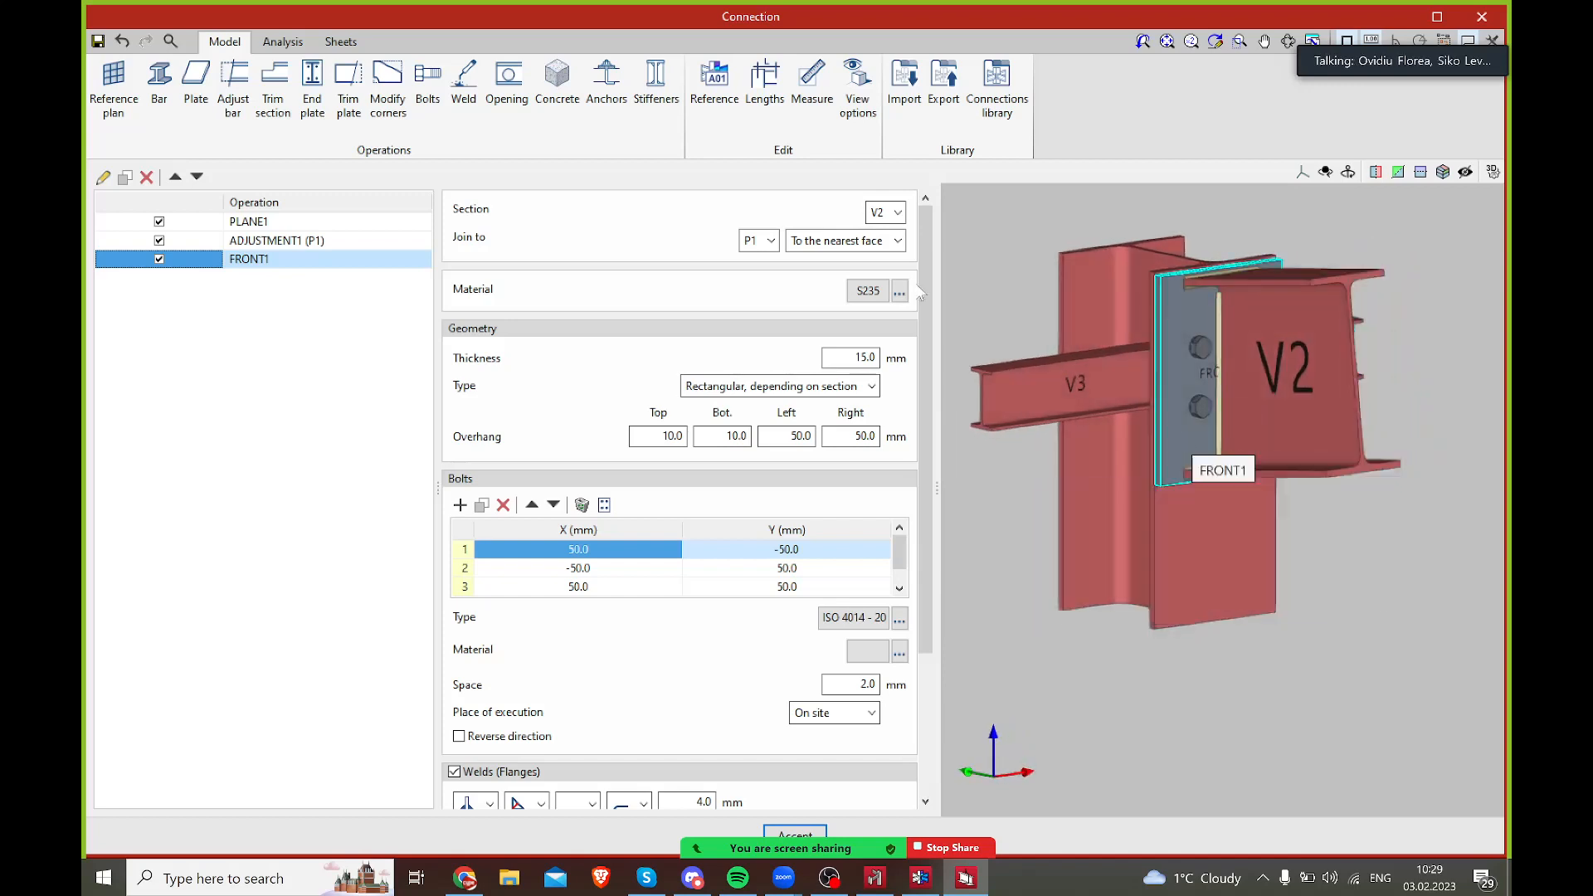
- Switch to the connection's analysis and review the list of load cases with their calculation parameters
click(272, 41)
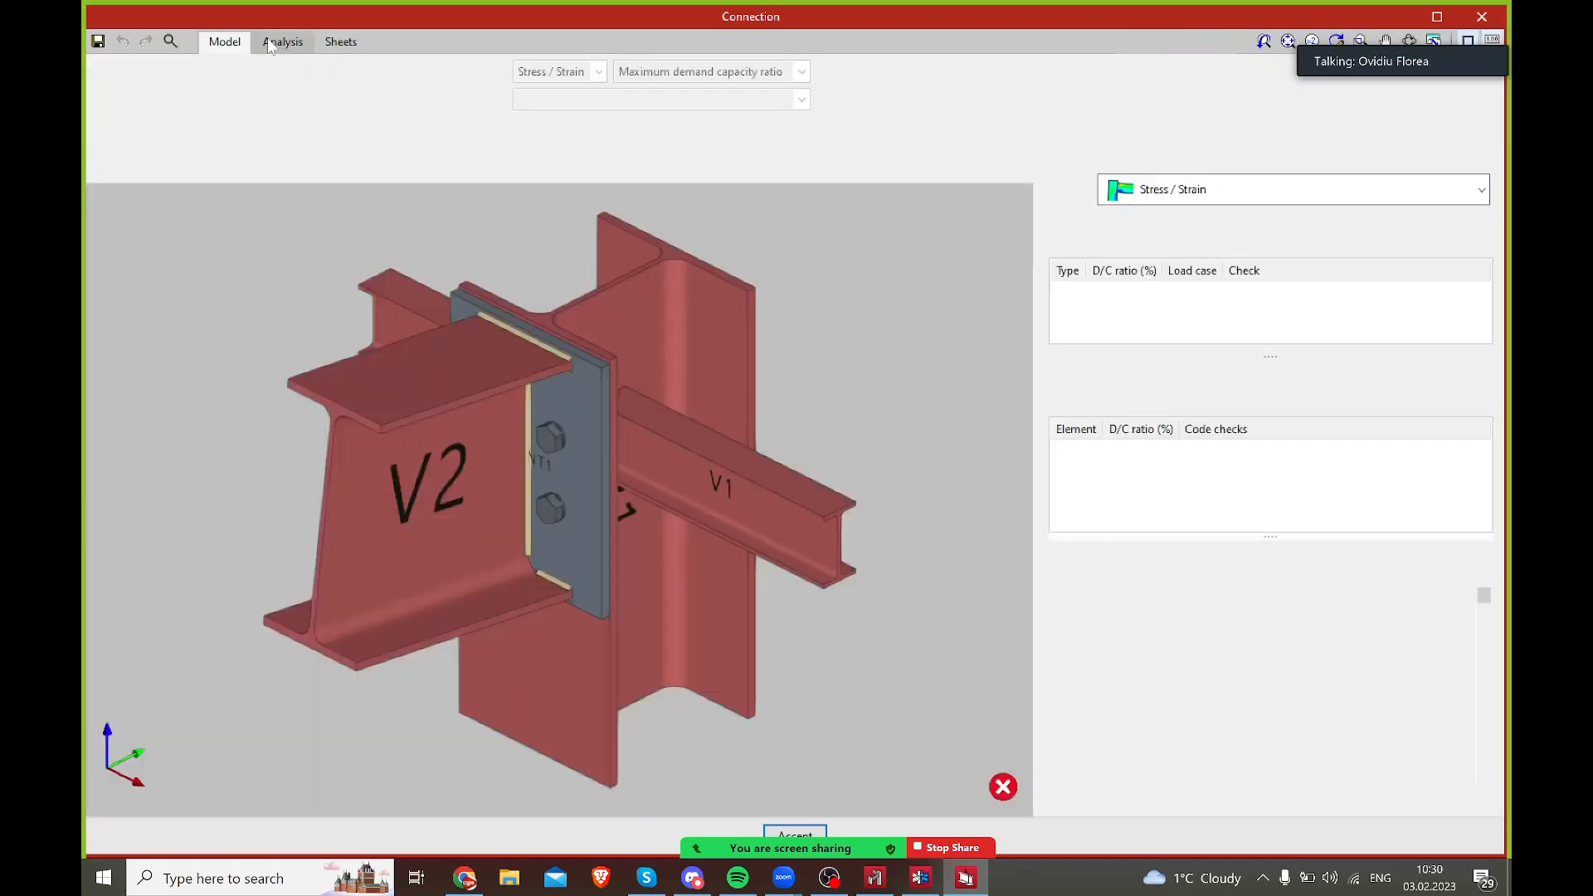
shift+middle_drag(729, 392, 878, 378)
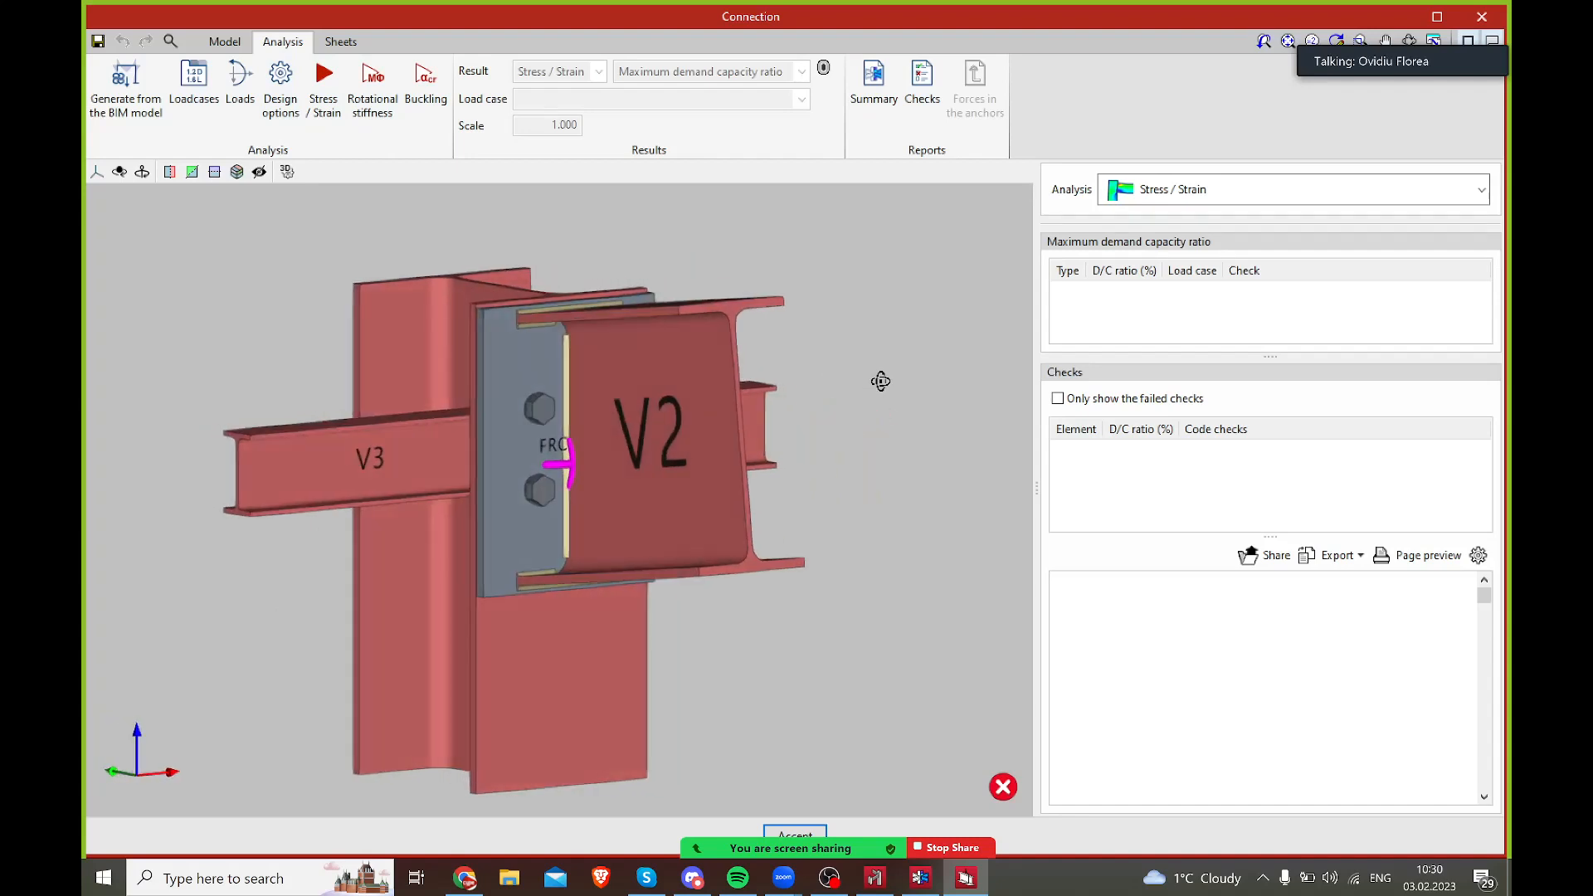
click(196, 99)
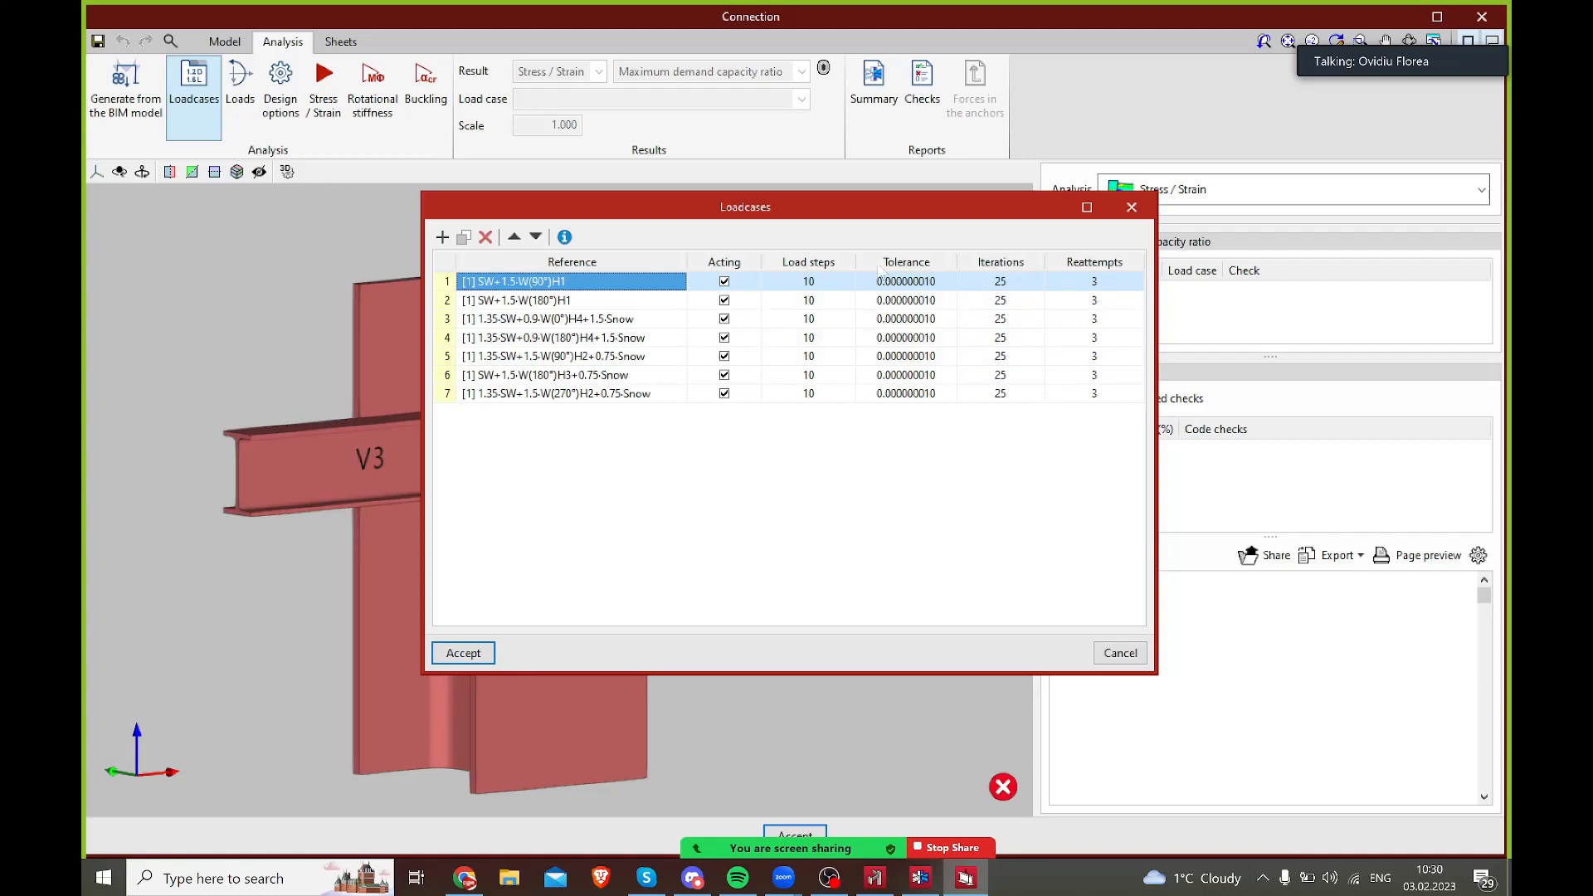
drag(933, 214, 1058, 254)
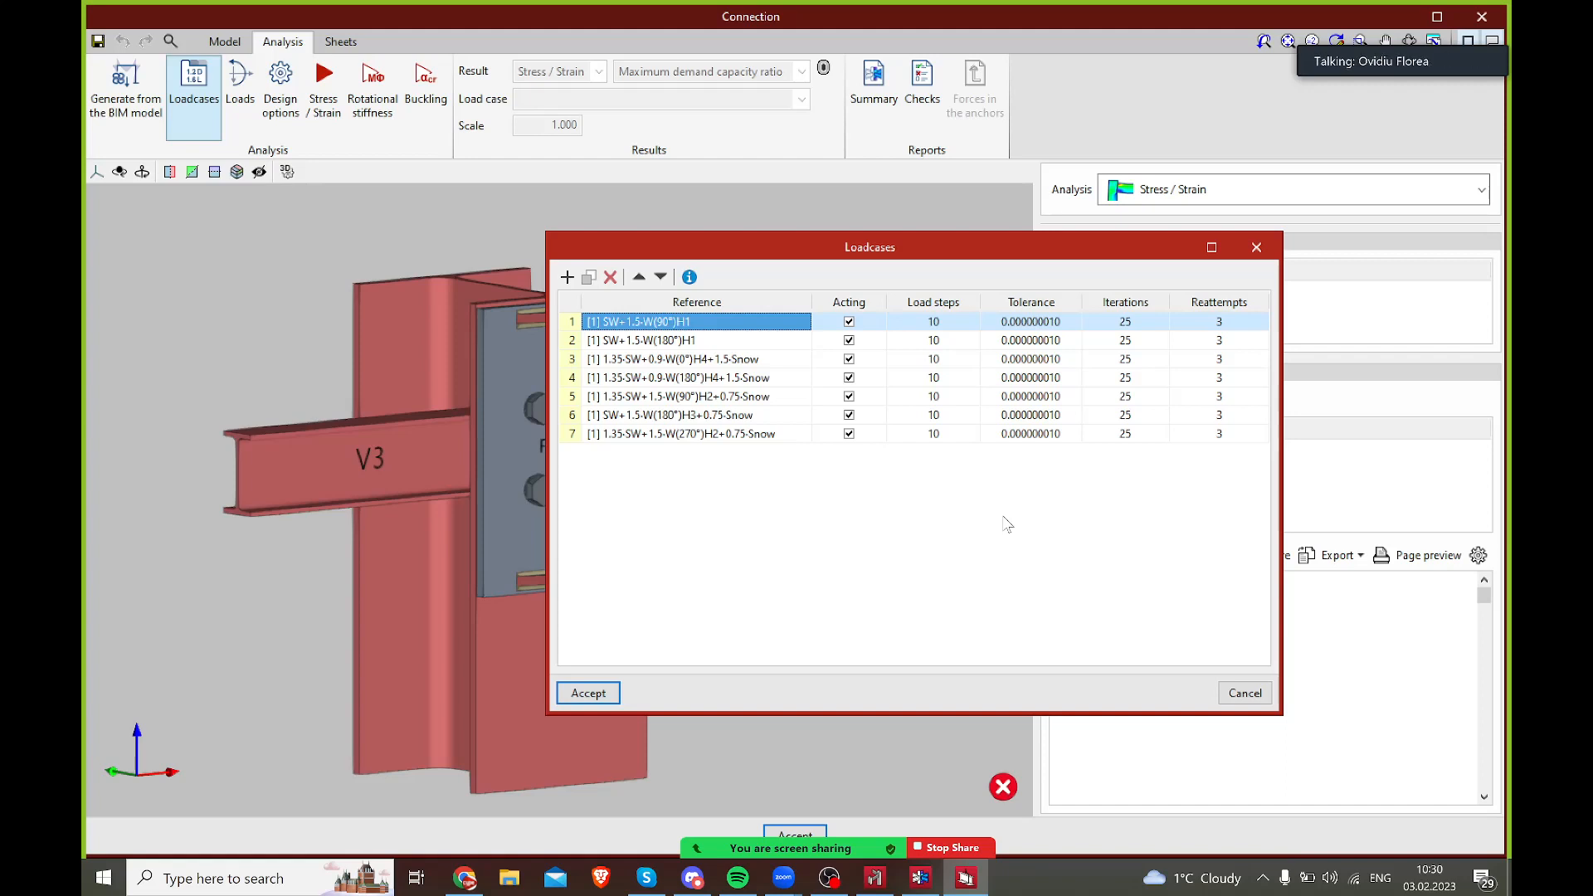
click(1275, 255)
- Review the end forces of bars P1, V2 and V3 under each load case
click(240, 87)
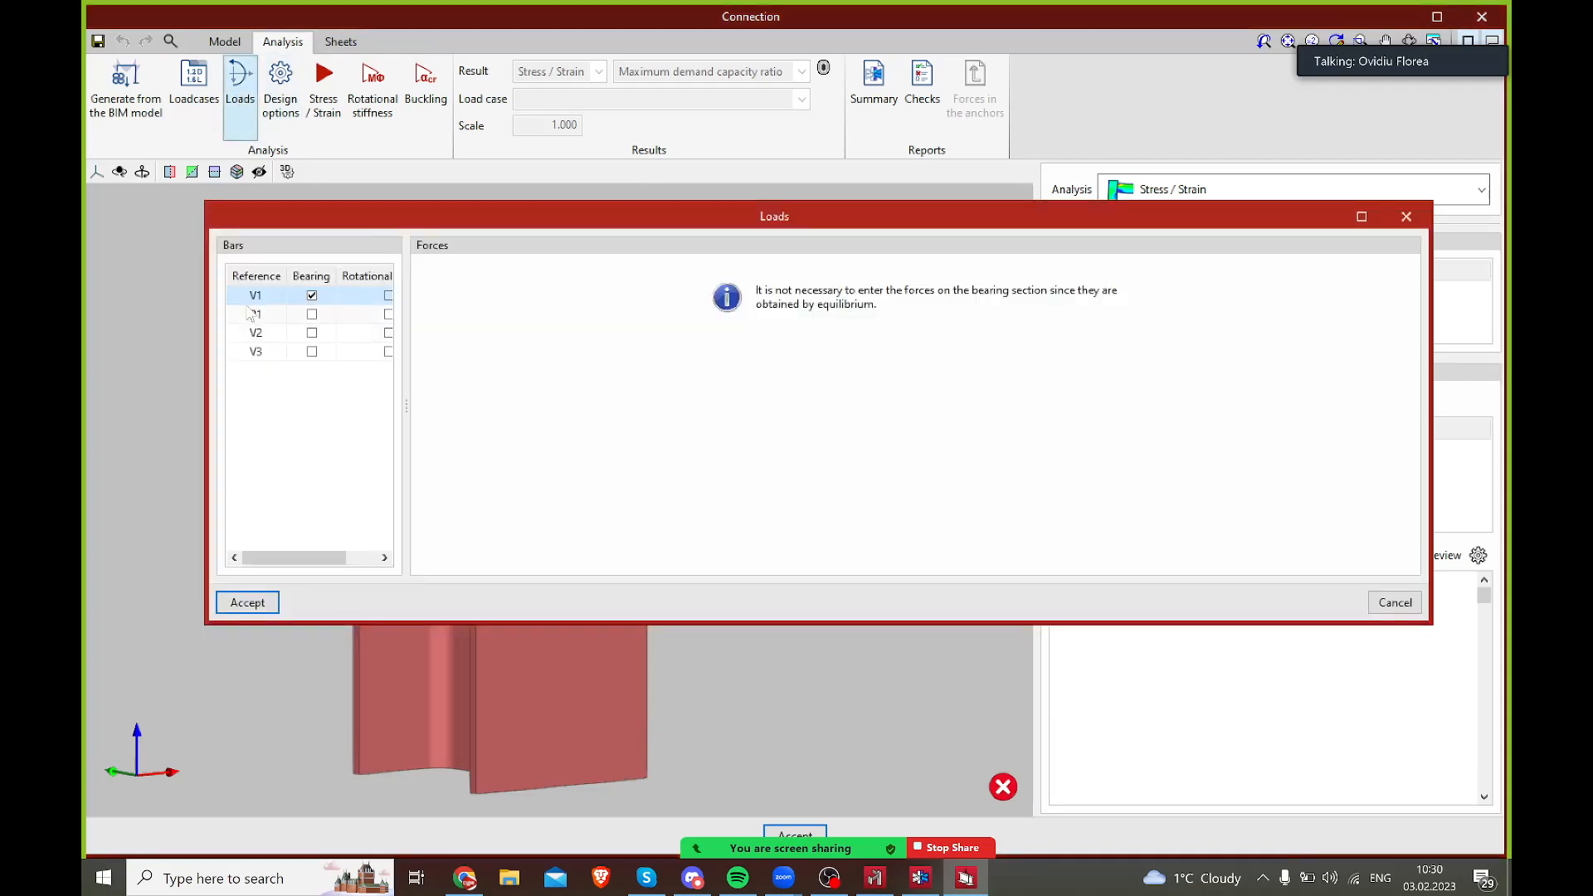
click(254, 319)
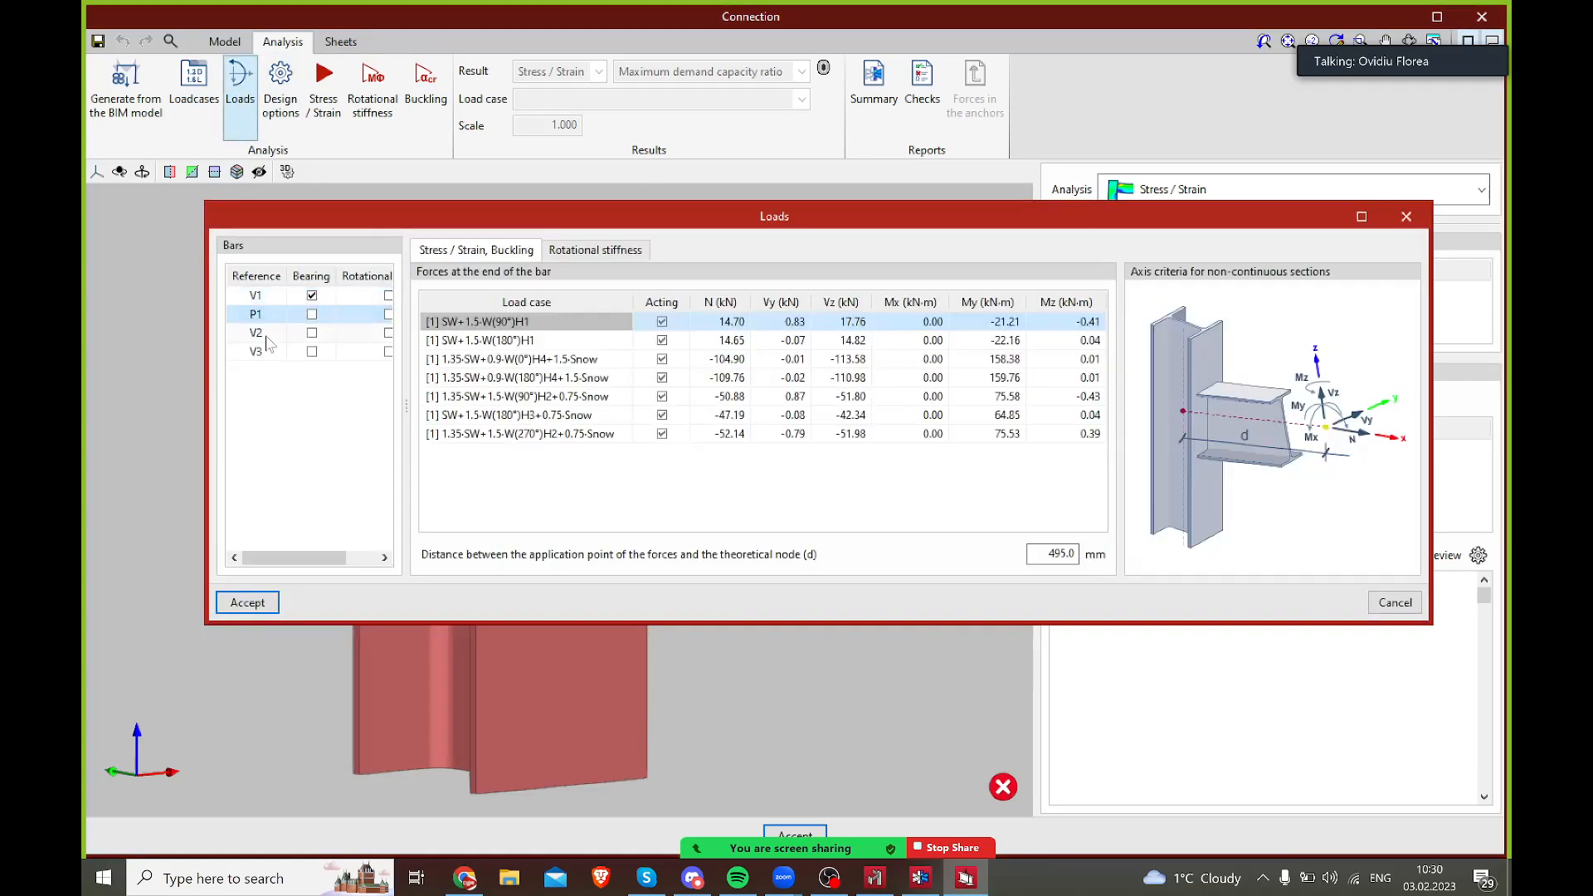
click(266, 335)
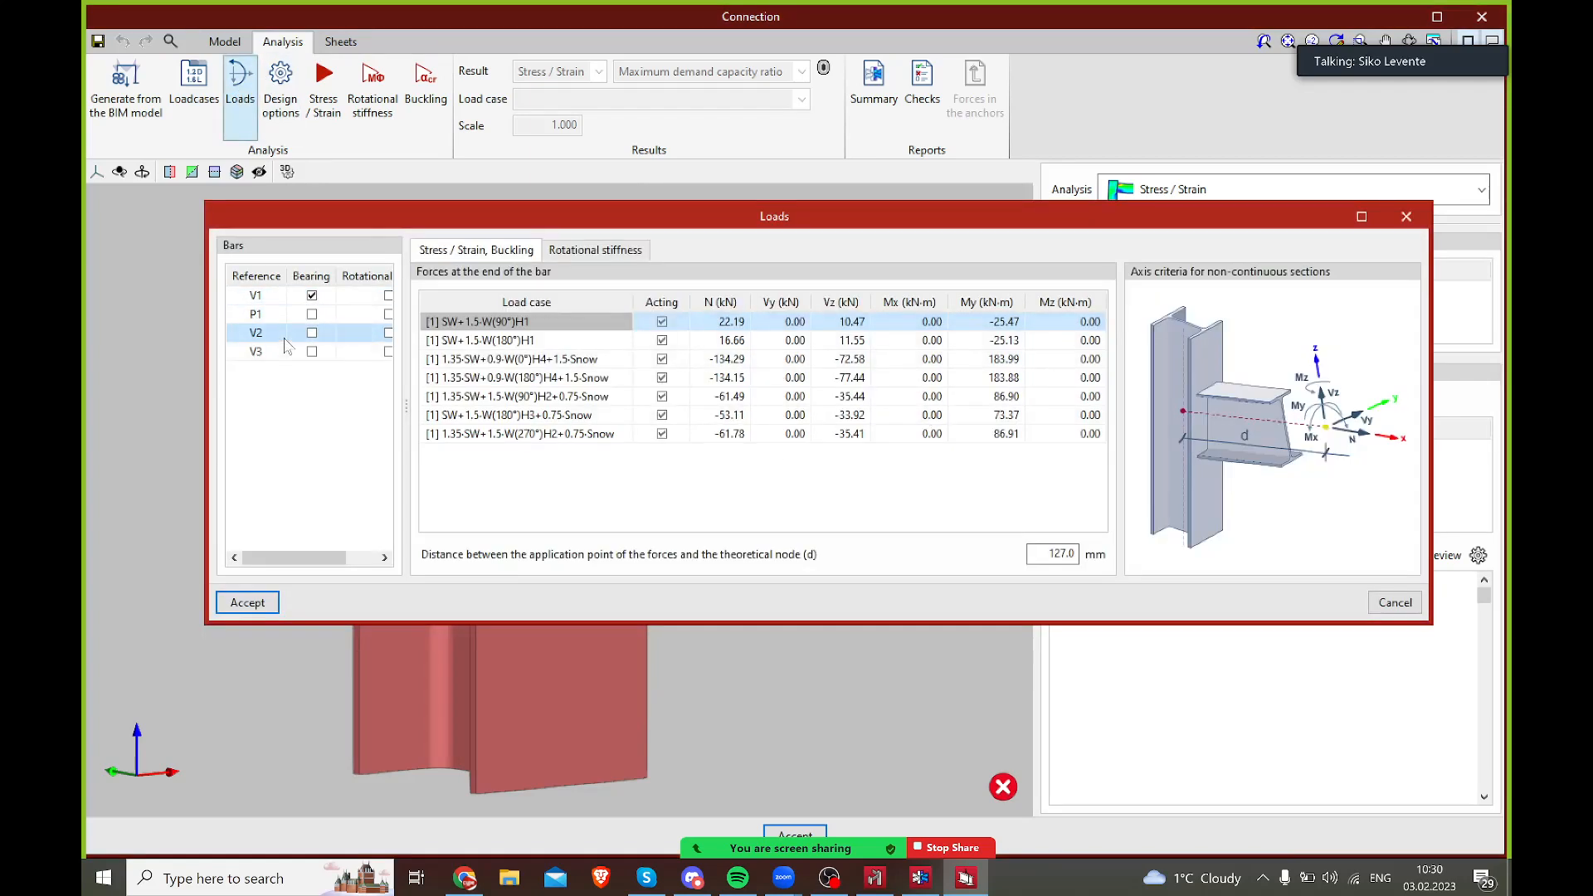
click(267, 354)
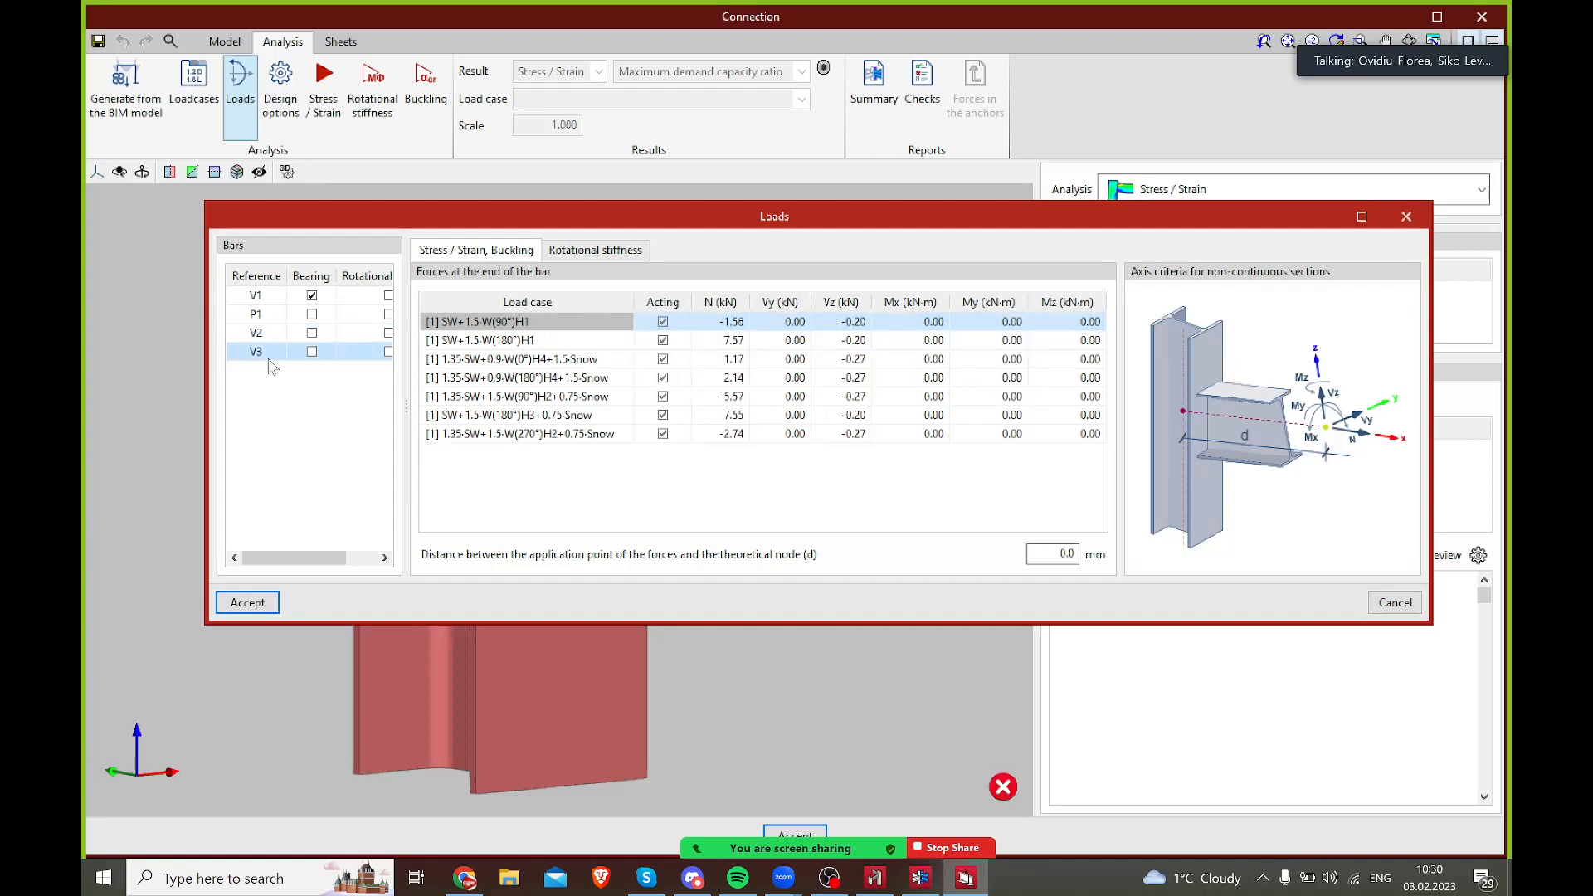
click(1394, 603)
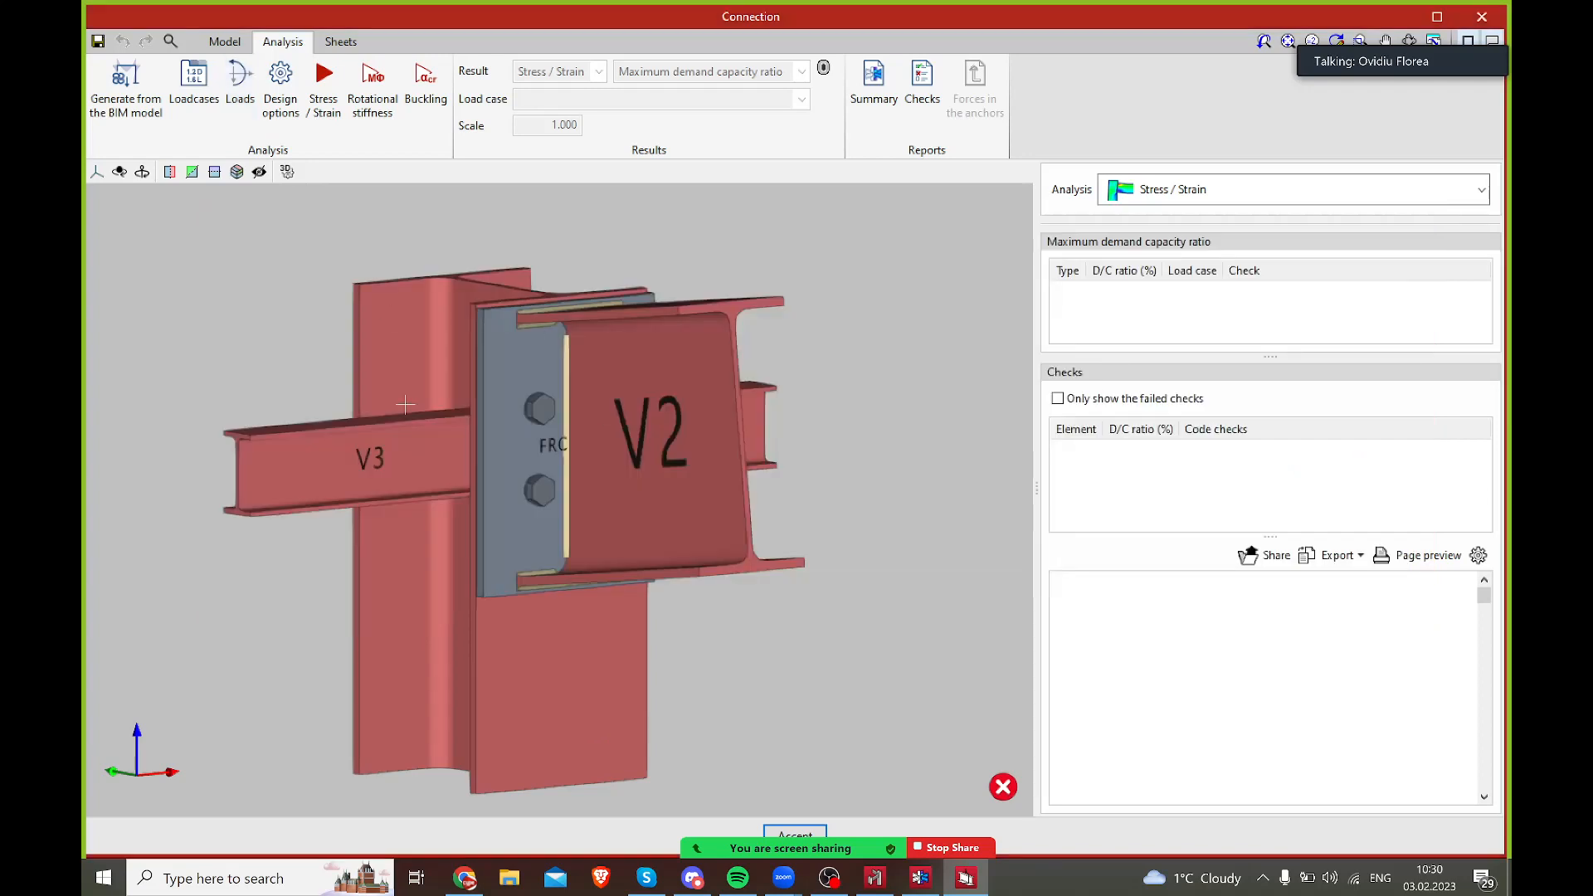
- Run the Stress / Strain analysis of the connection and read its error details
scroll(917, 451, down, 3)
middle_drag(916, 451, 901, 453)
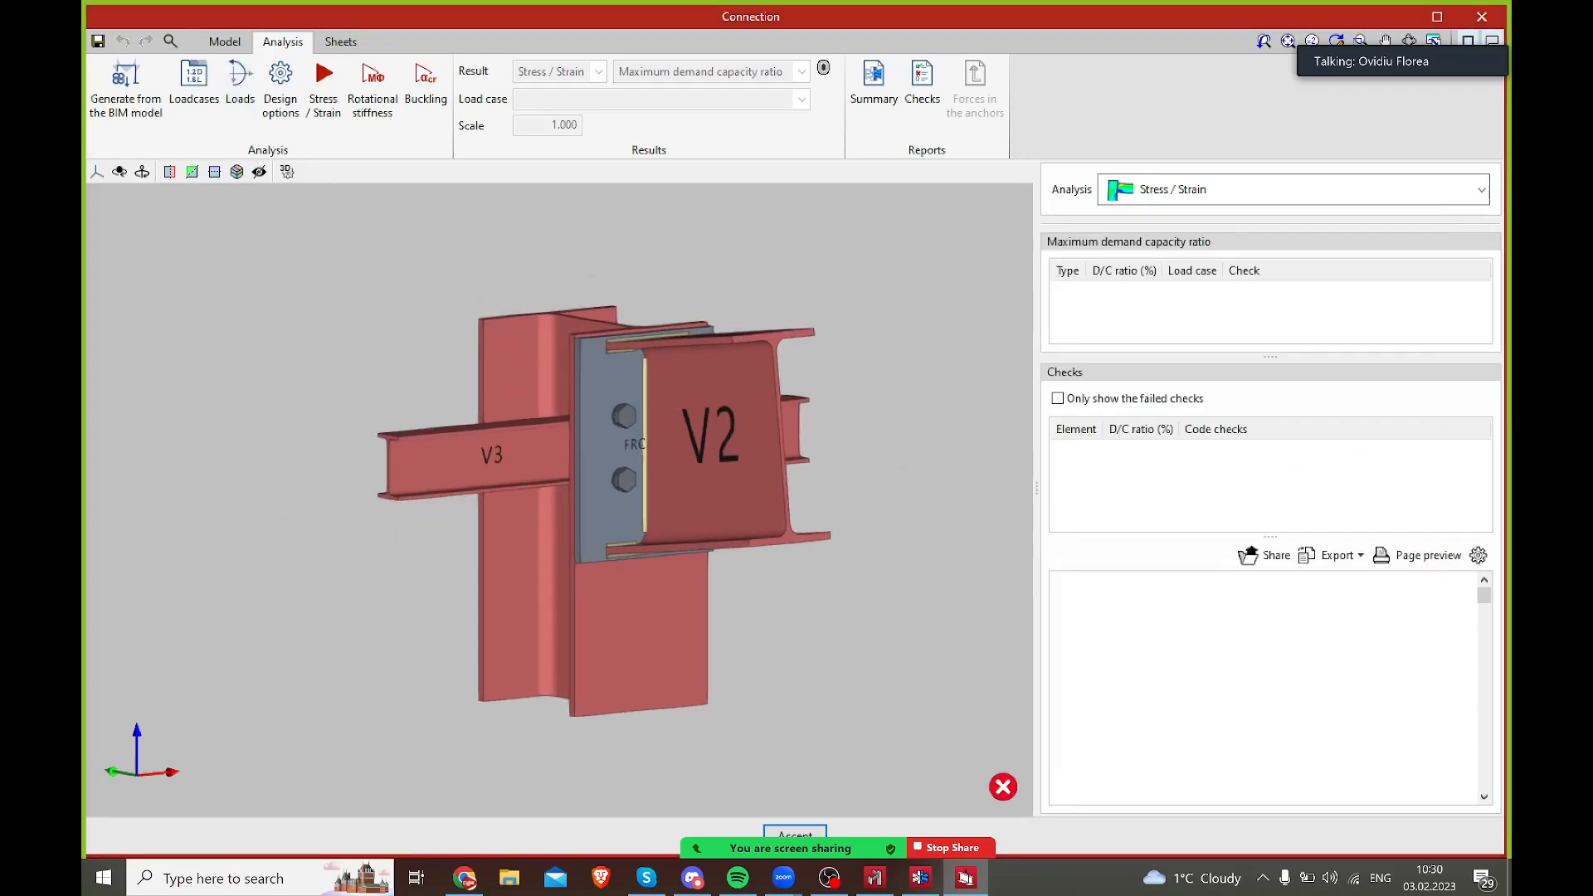
click(318, 110)
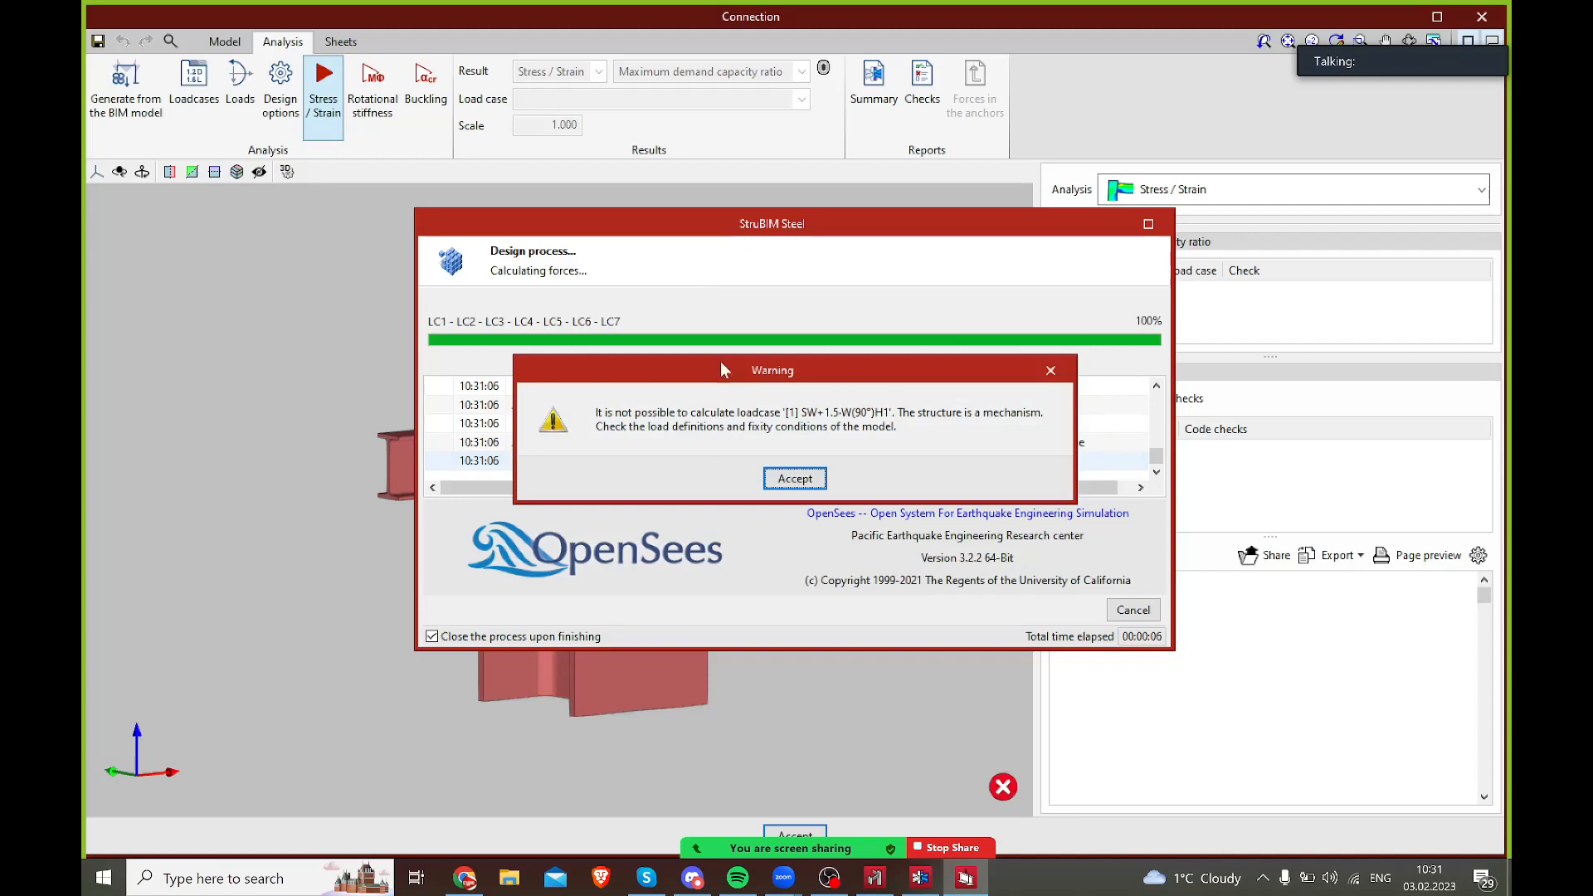
click(795, 480)
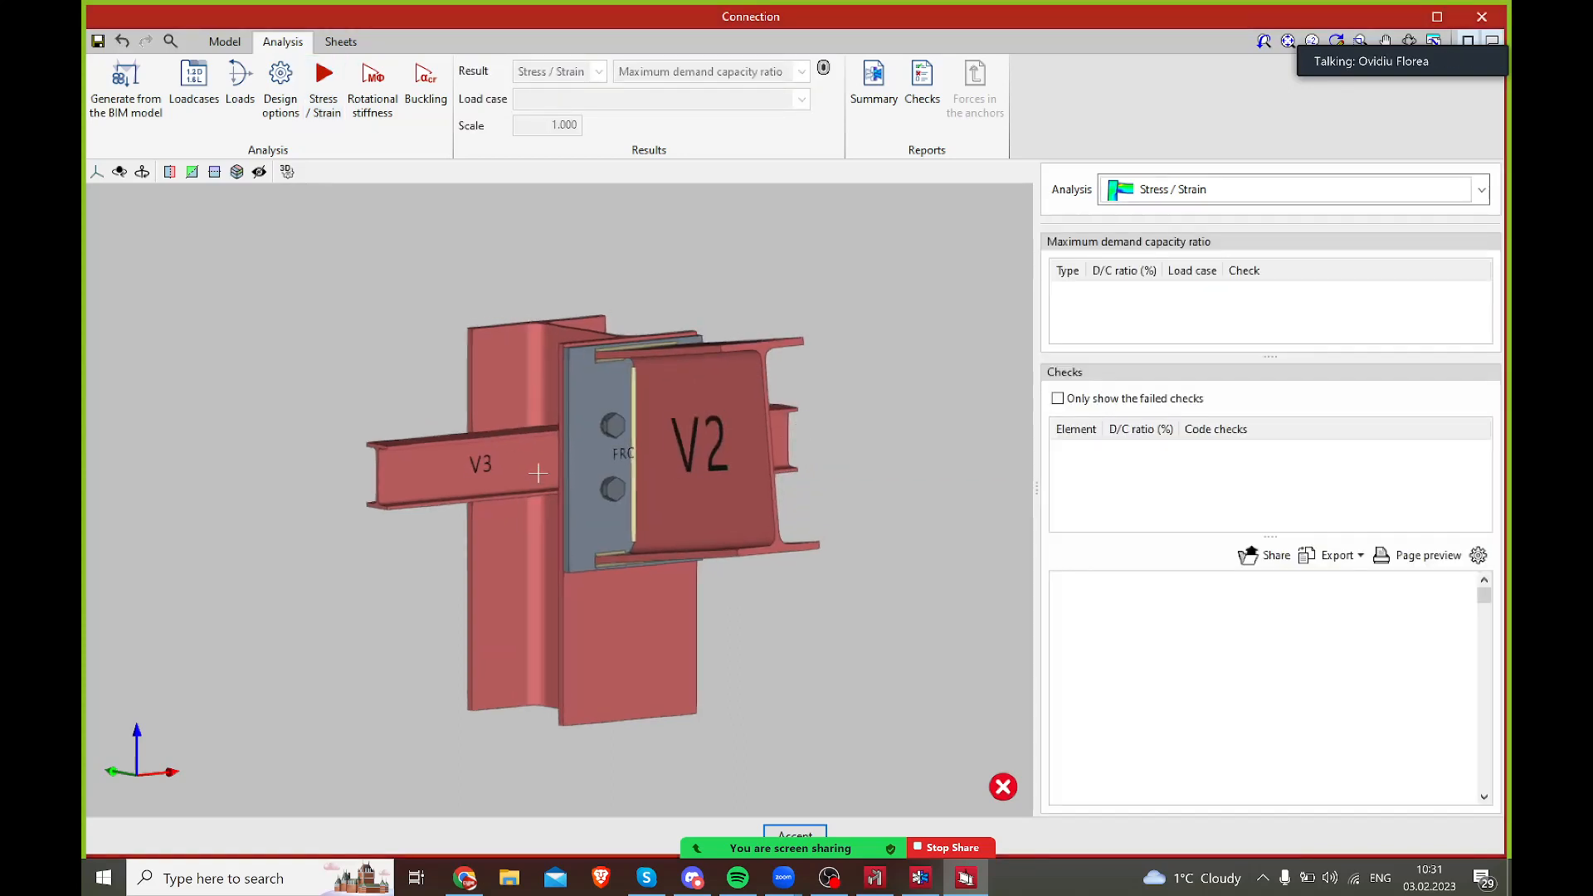
mouse_move(1003, 787)
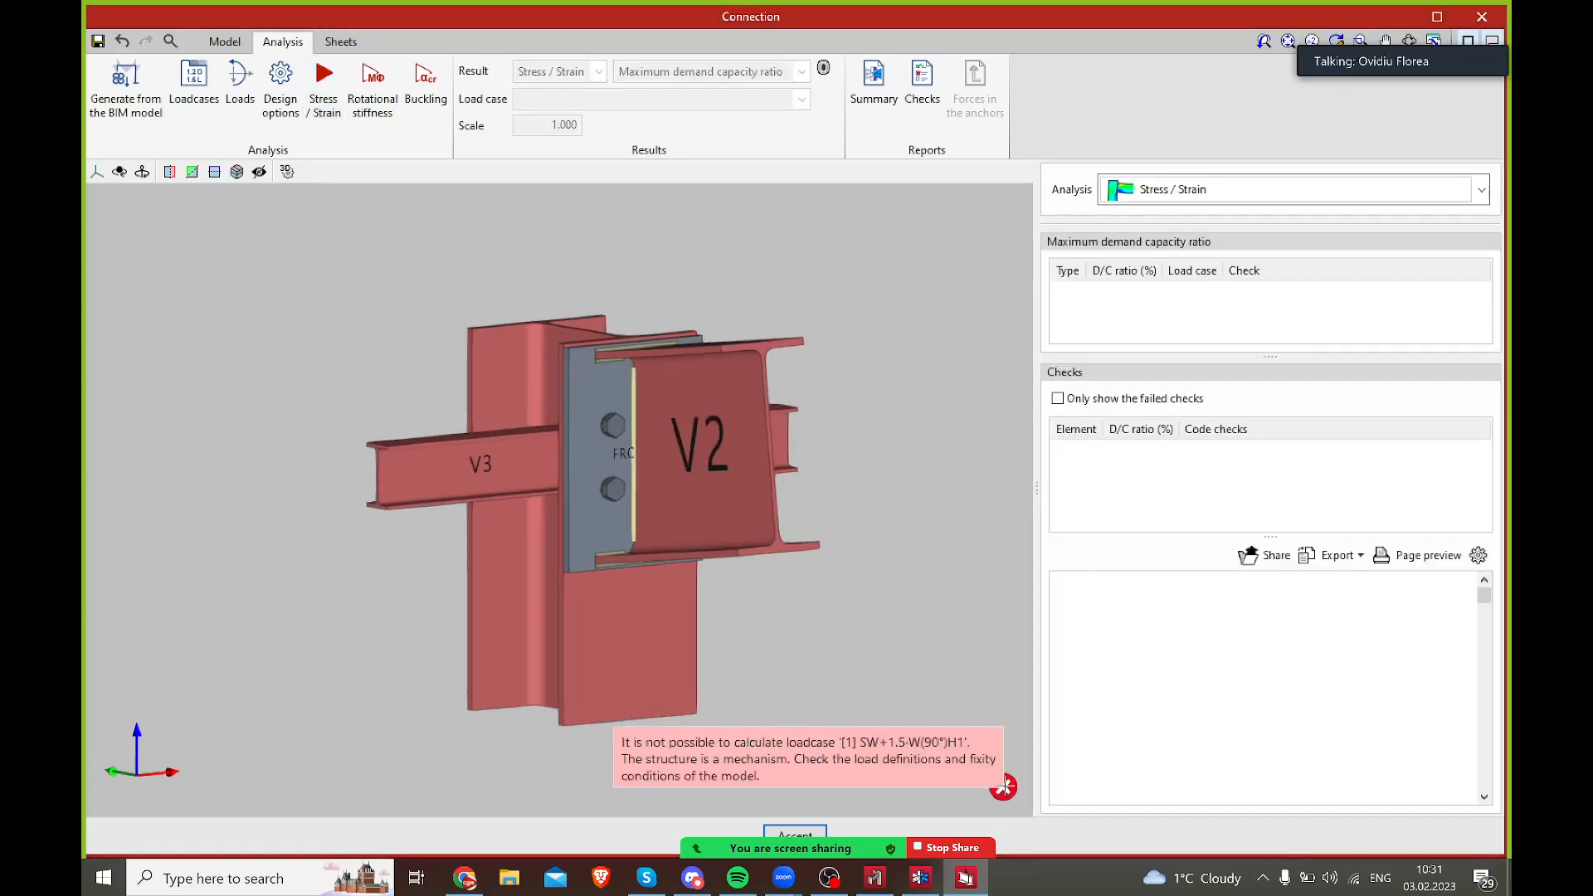
right_drag(687, 493, 705, 464)
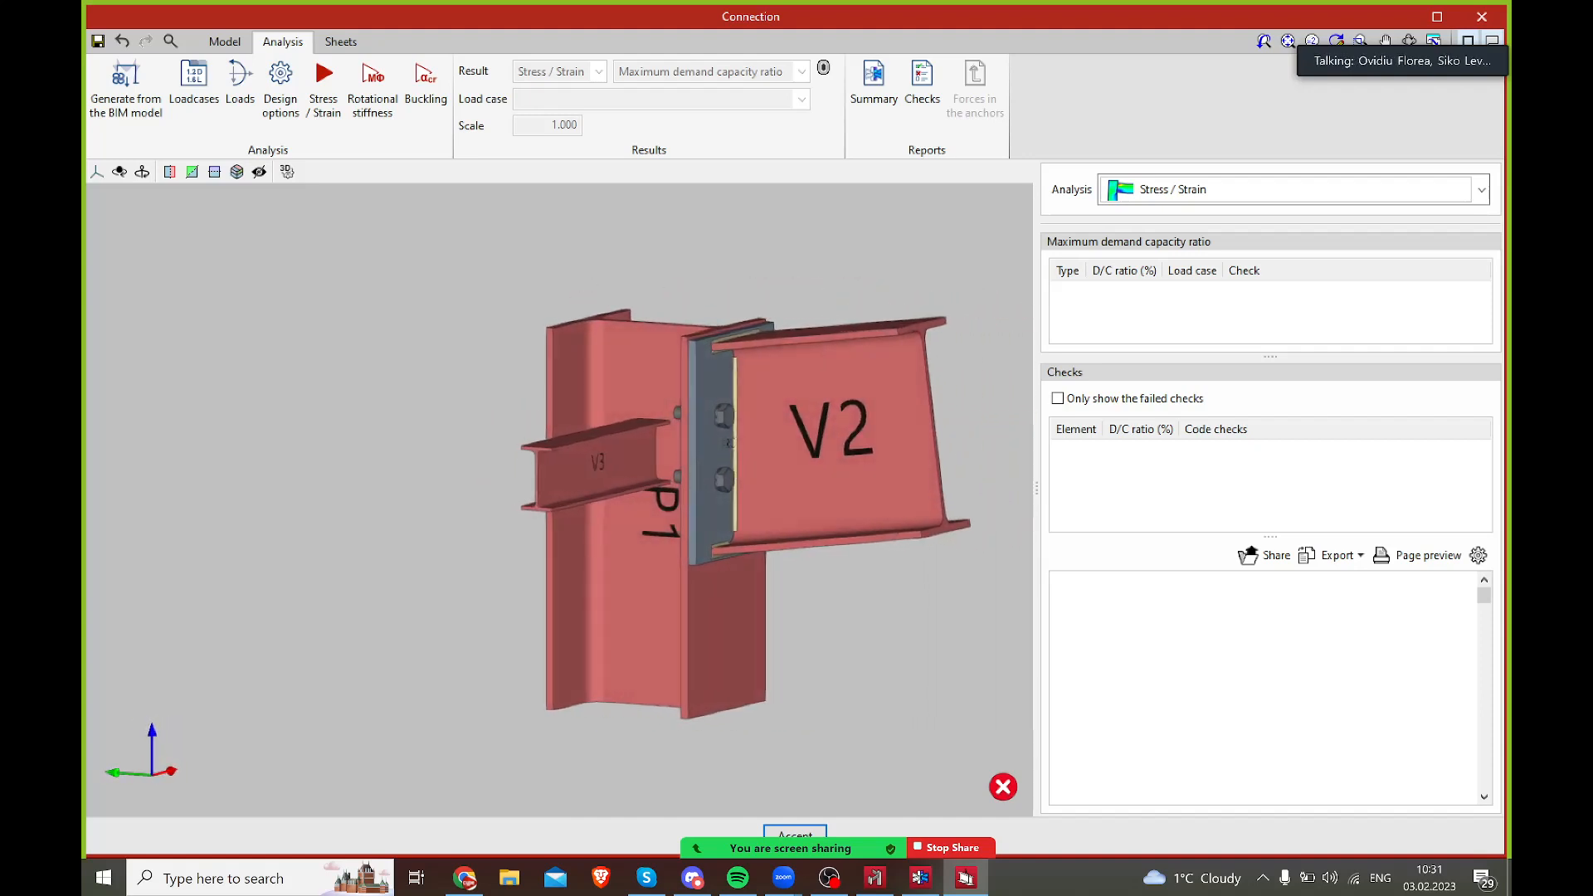
- Return to the connection's model and add an end plate on section V3, joined to the nearest face of P1
click(226, 42)
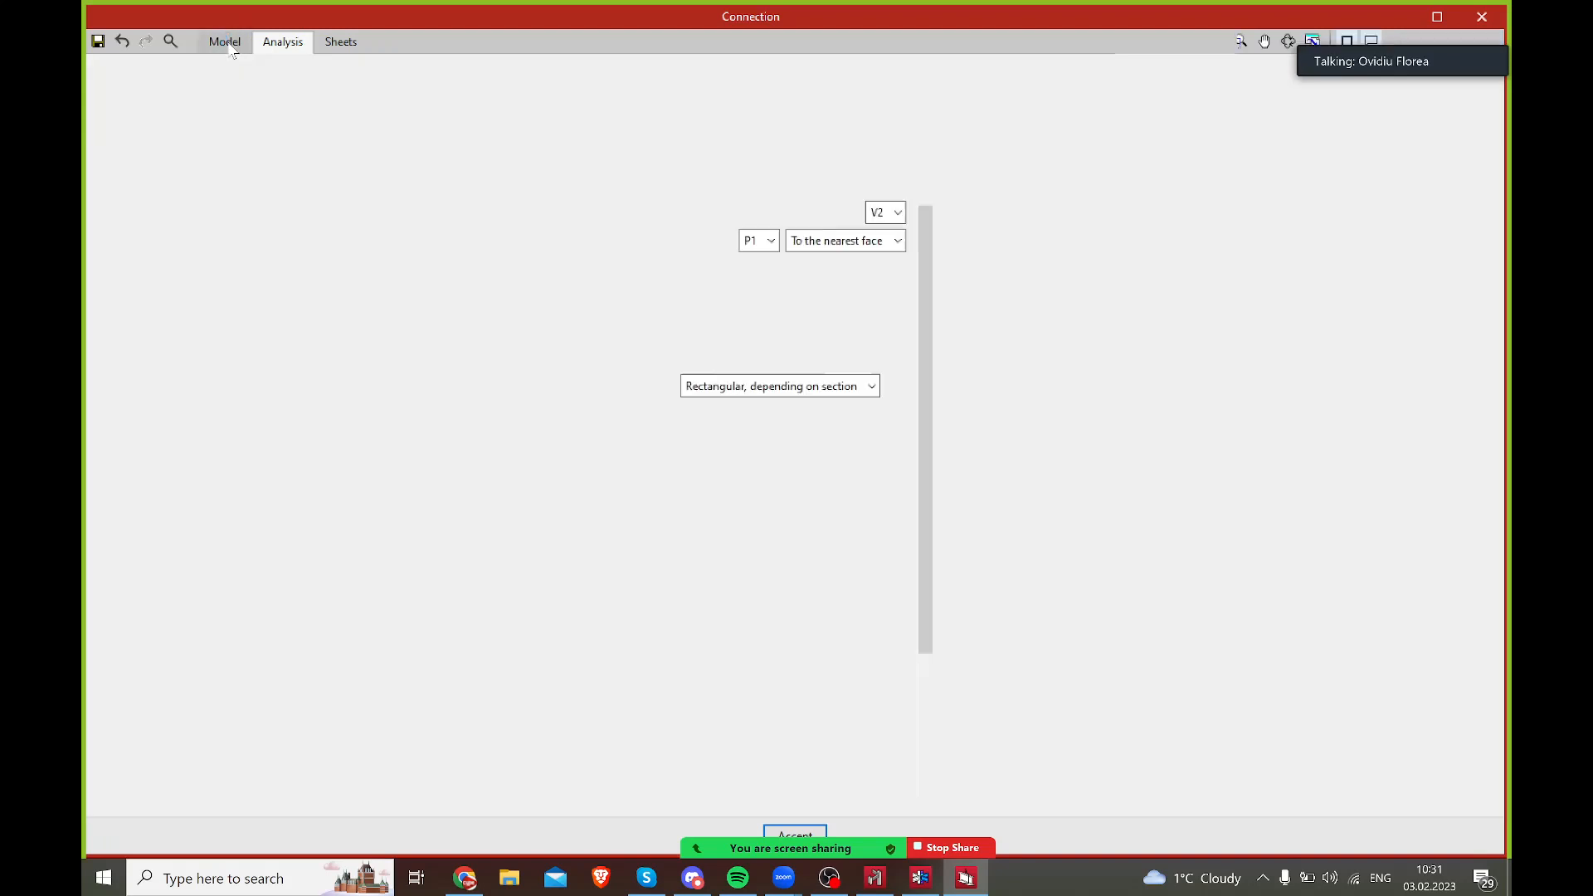
right_drag(1233, 420, 1269, 428)
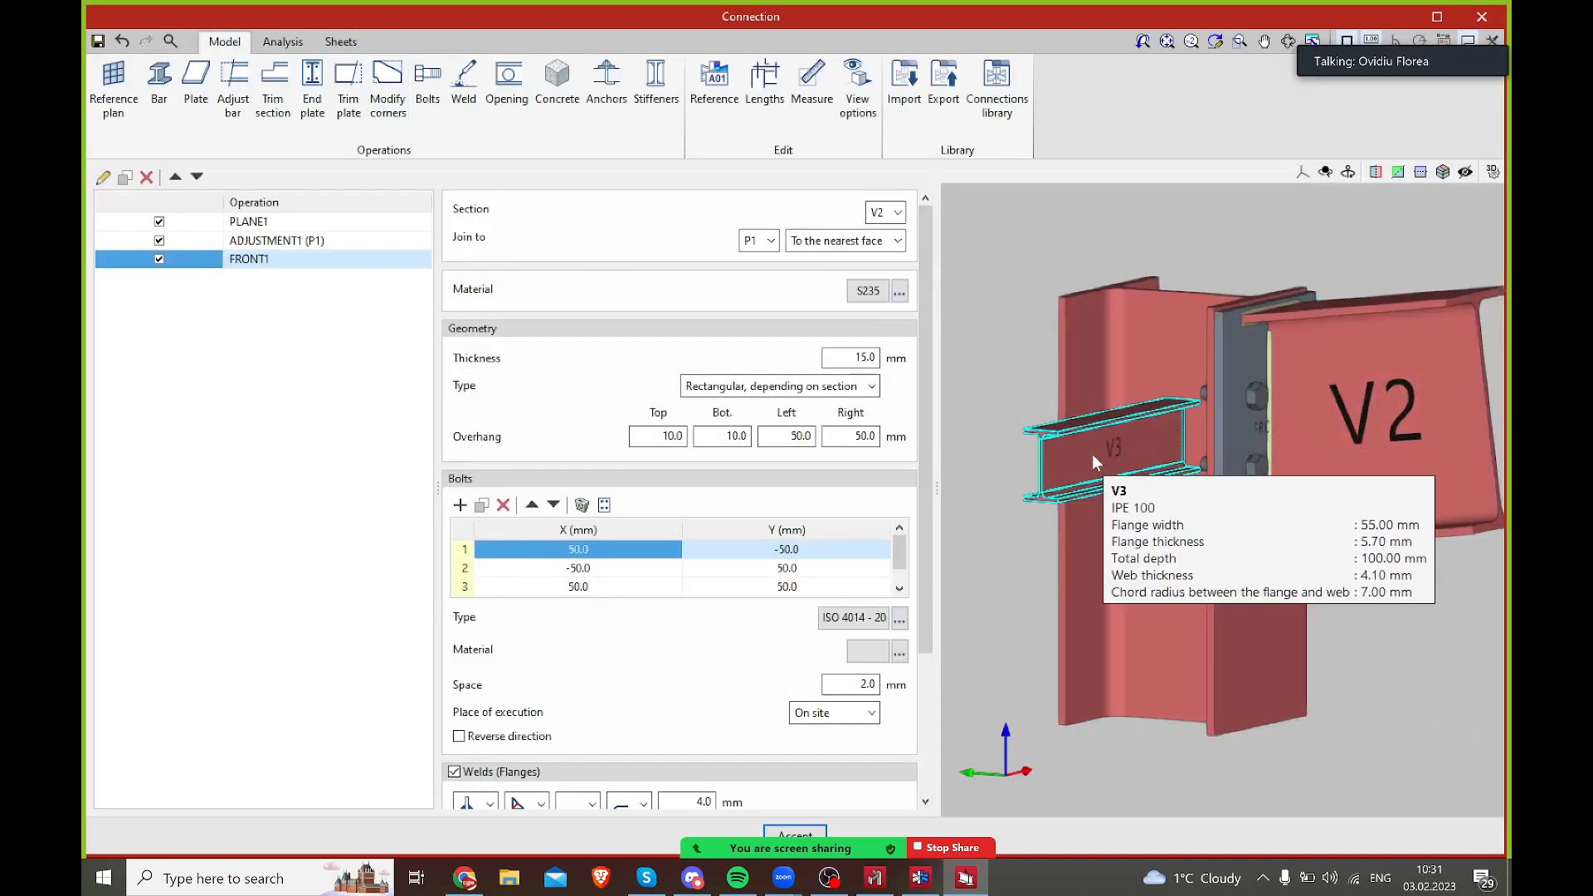
right_drag(1108, 455, 1145, 449)
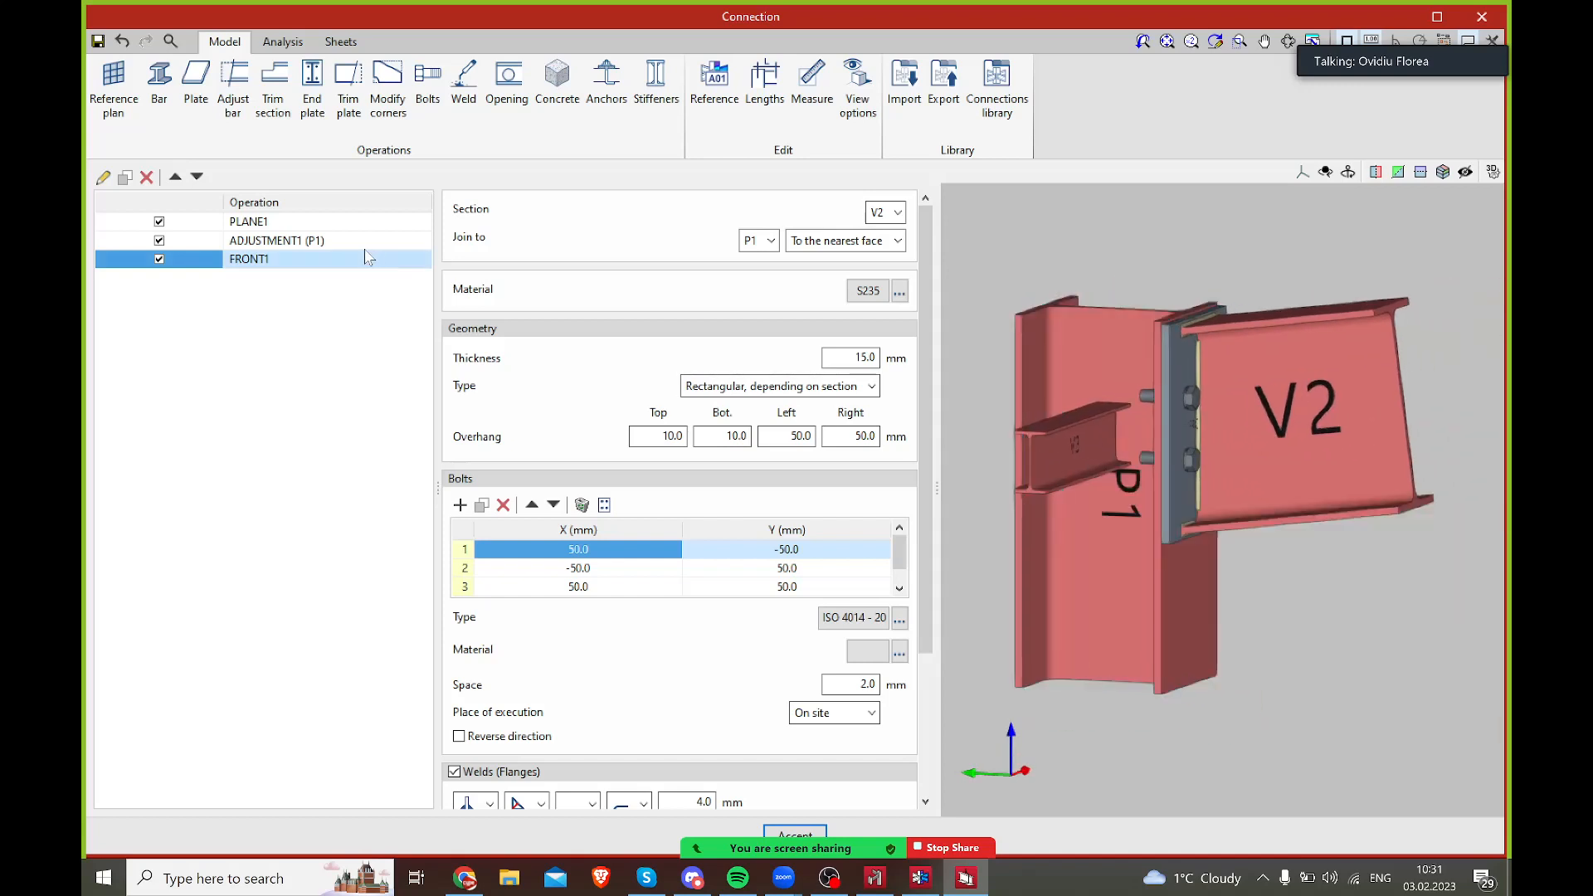
click(312, 88)
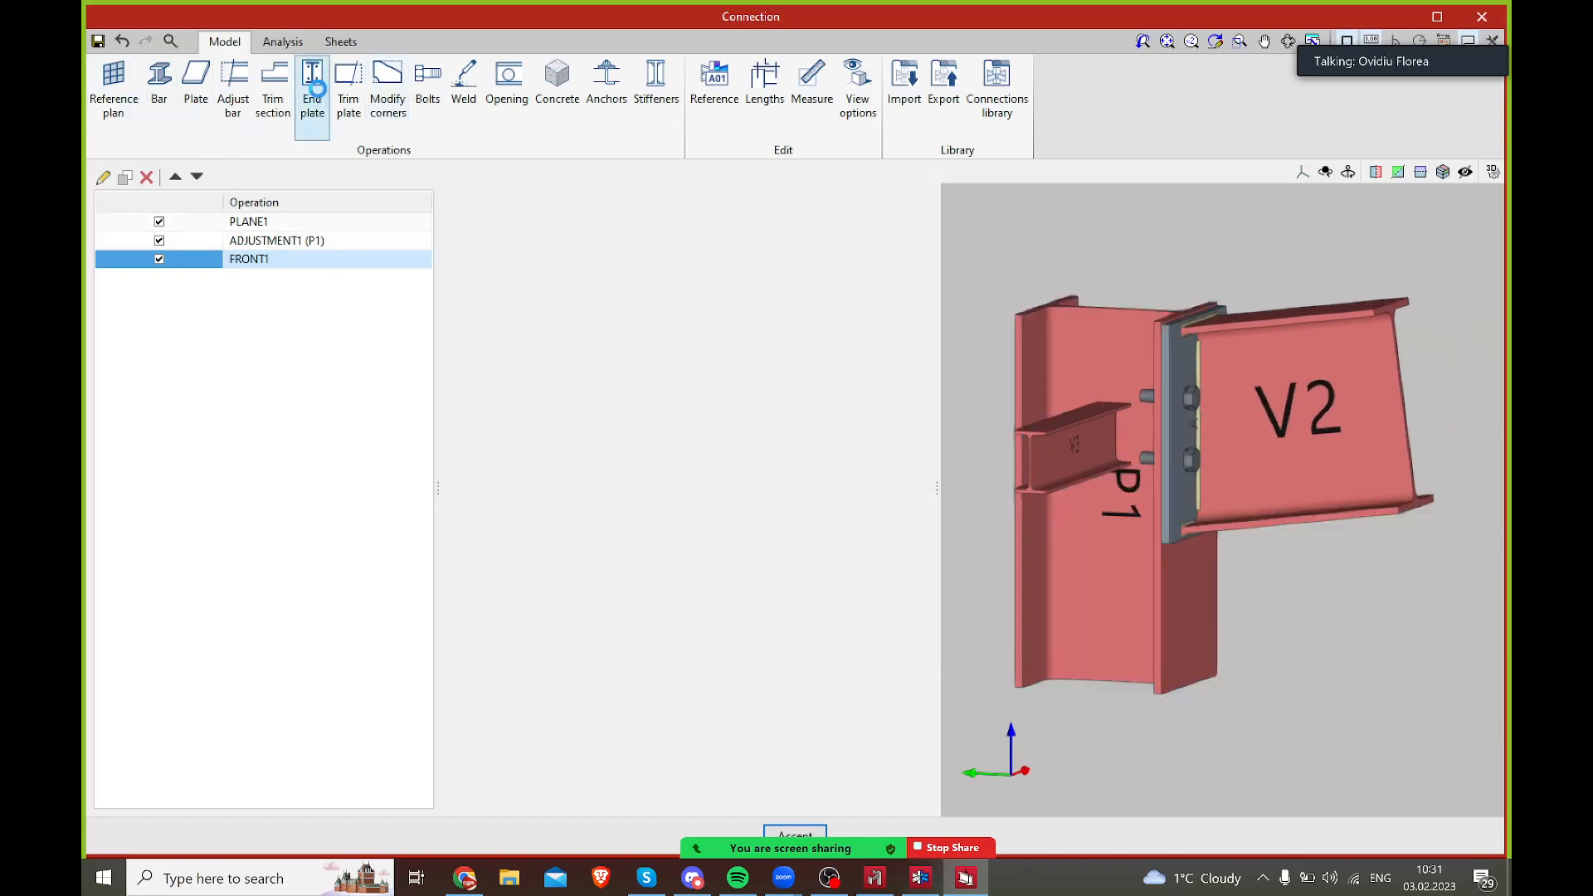
click(898, 215)
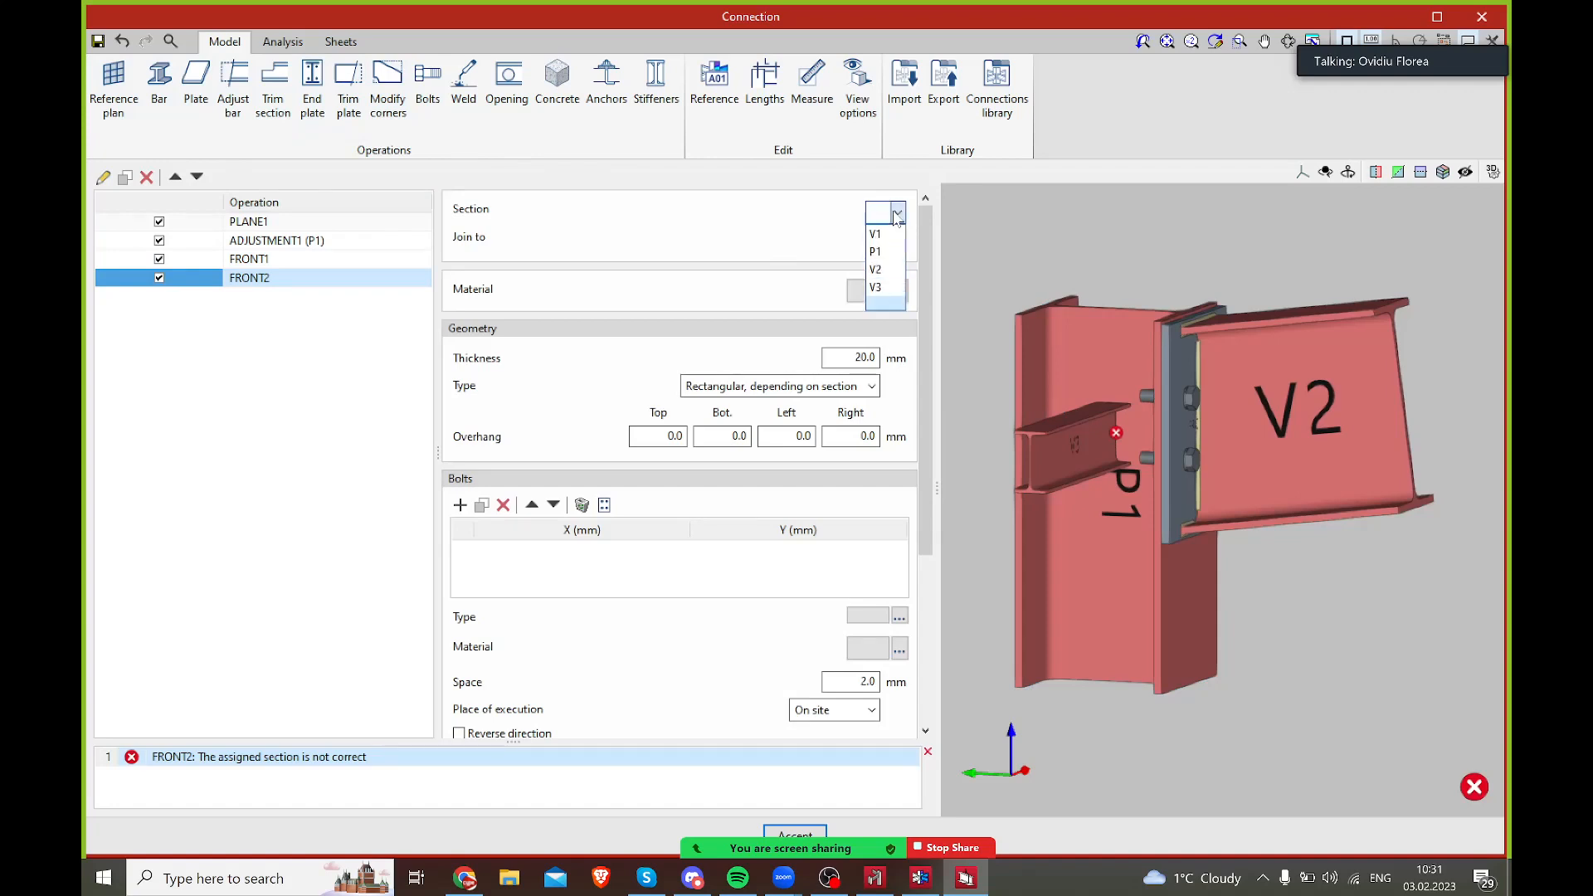
click(888, 286)
click(897, 242)
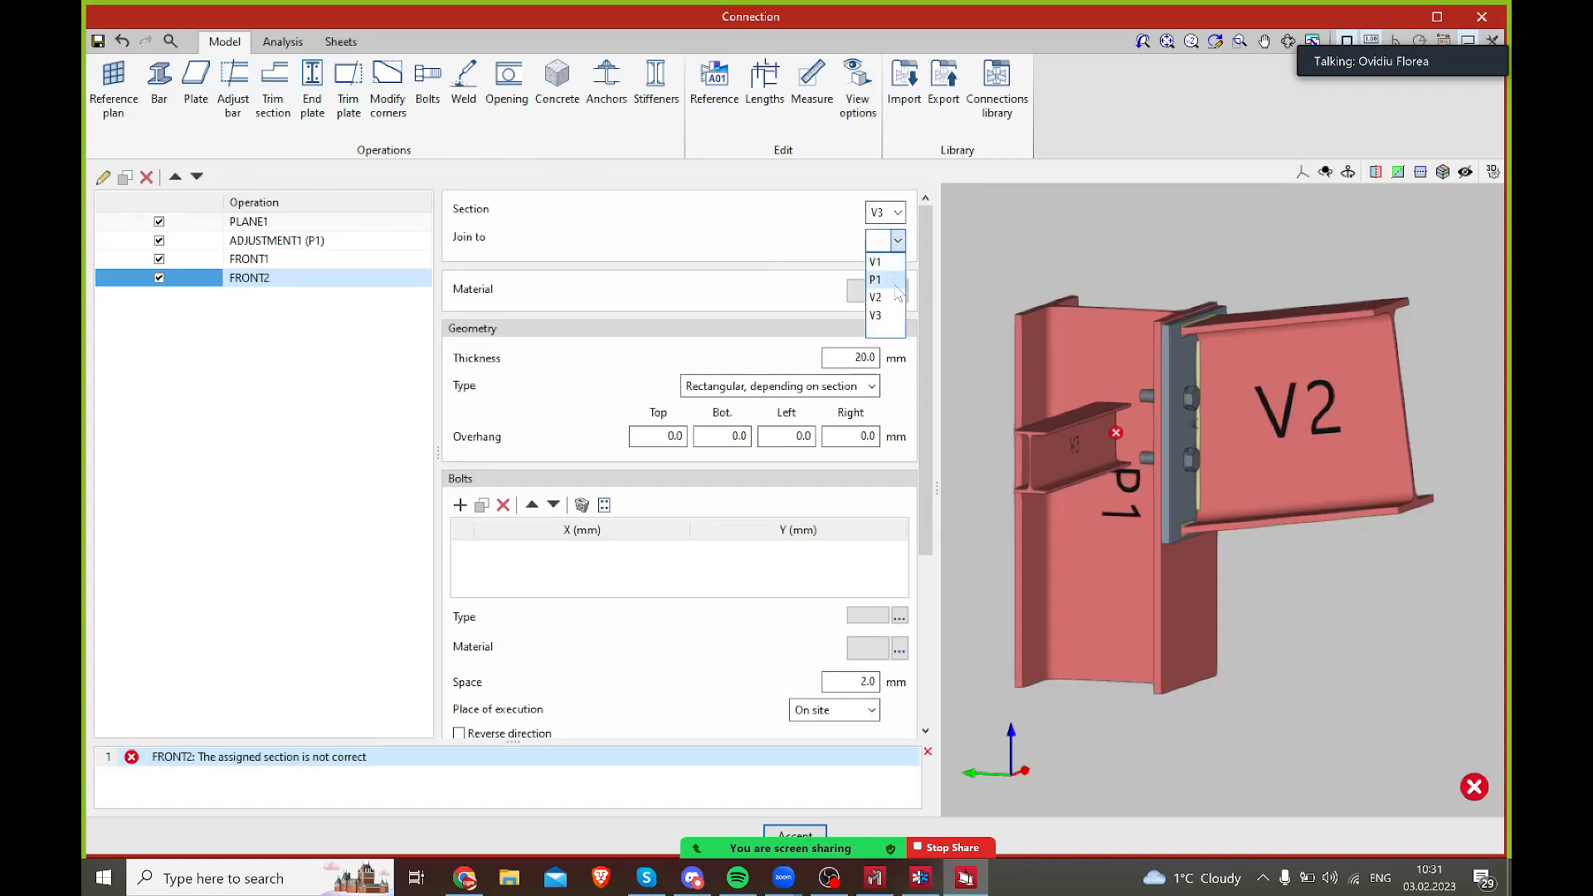
click(895, 282)
click(898, 290)
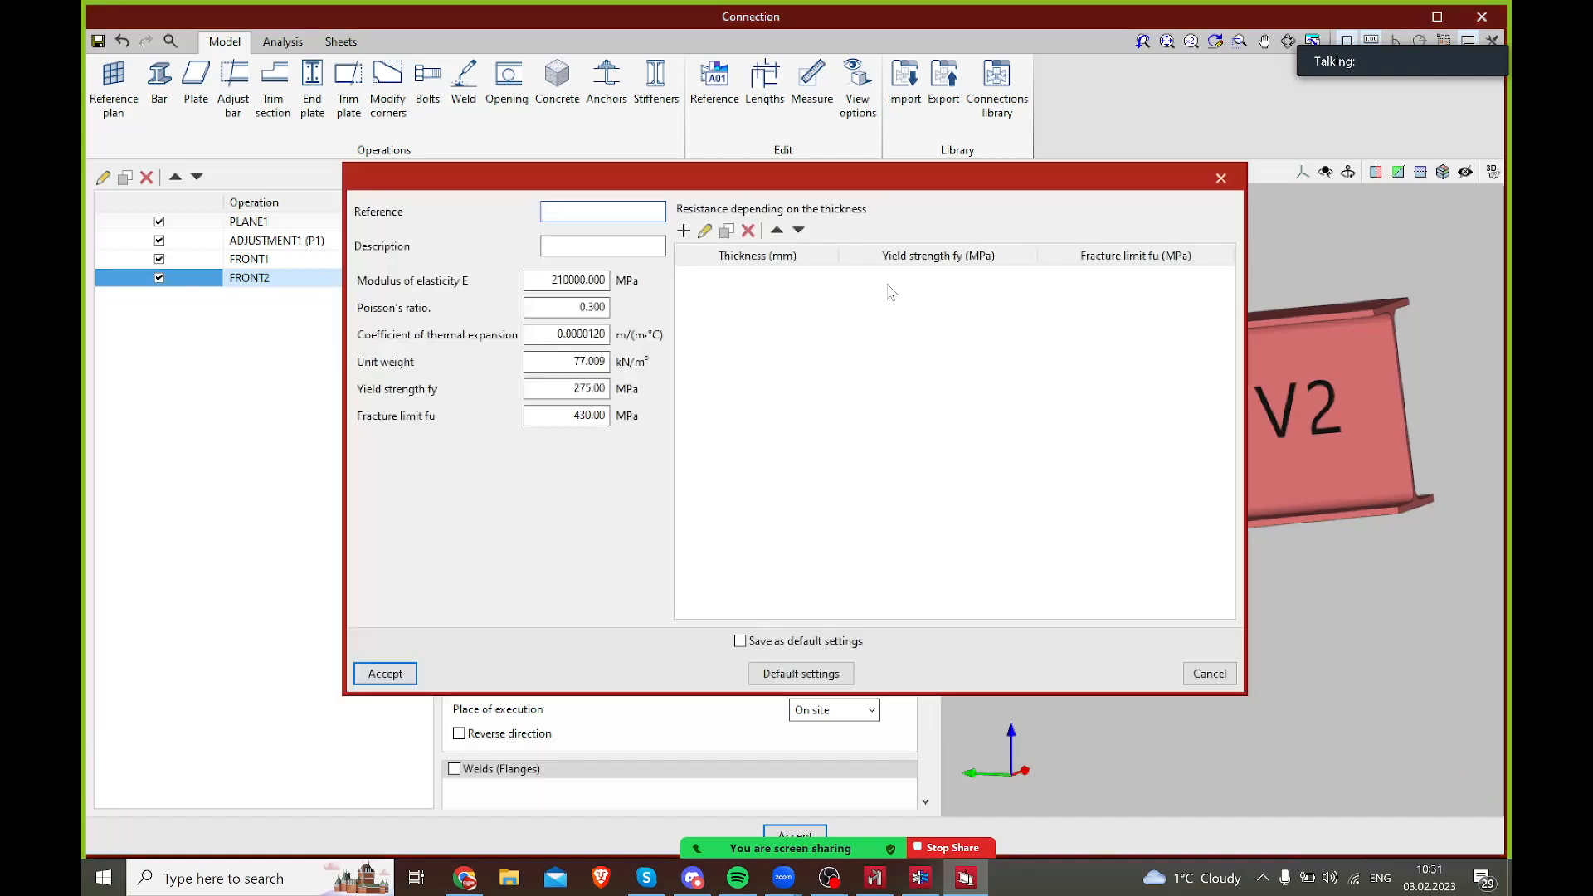
click(1224, 177)
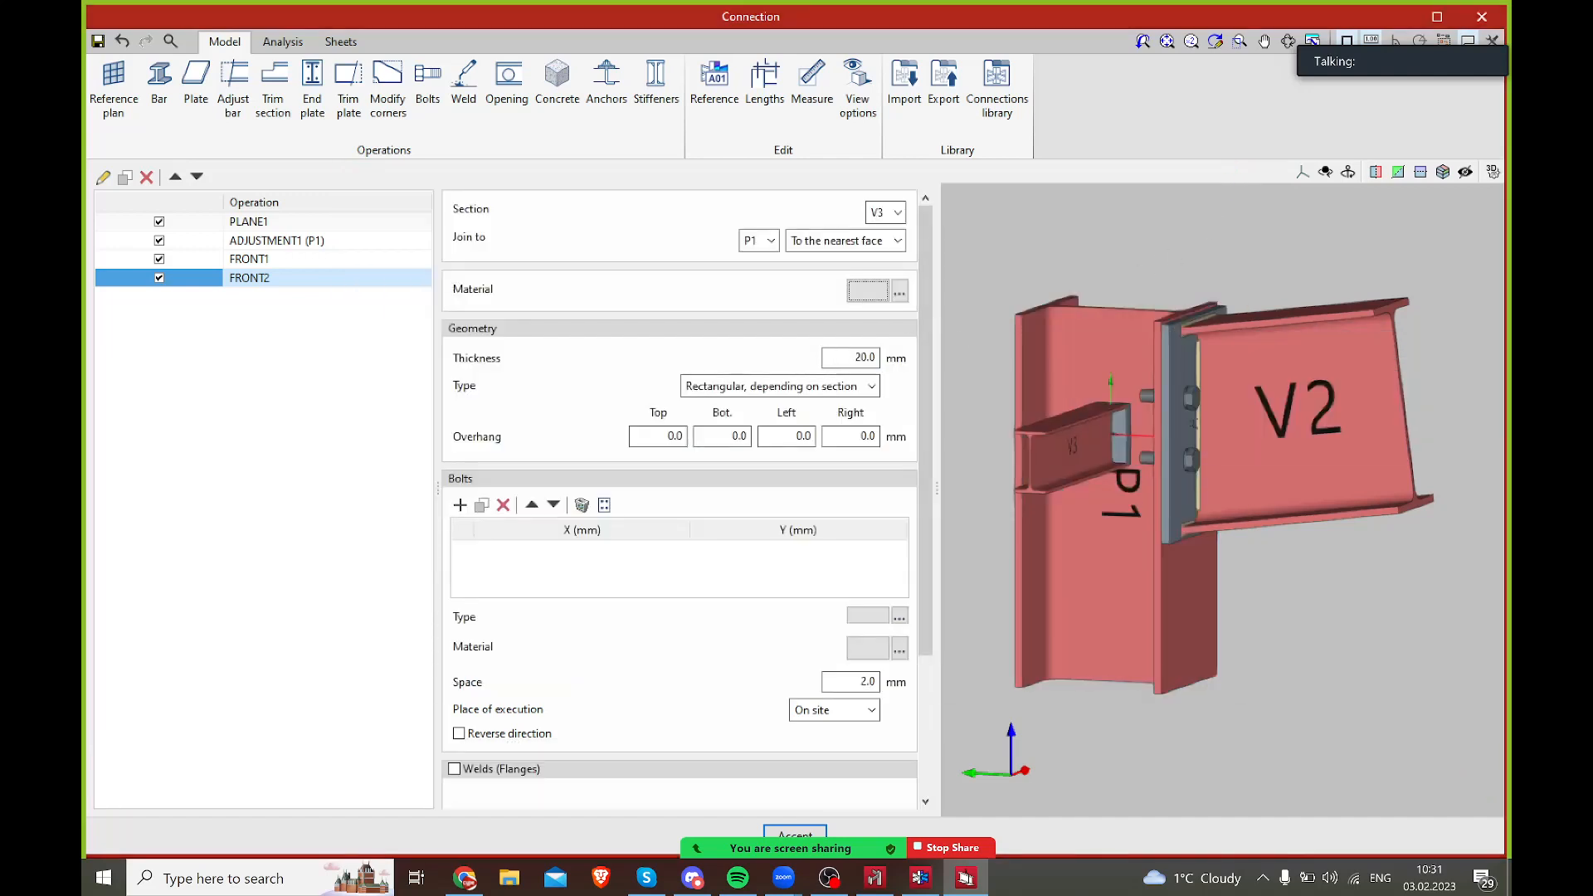
- Set the V3 end plate's thickness to 15 mm and its top and bottom overhangs to 20 mm
scroll(1130, 432, up, 5)
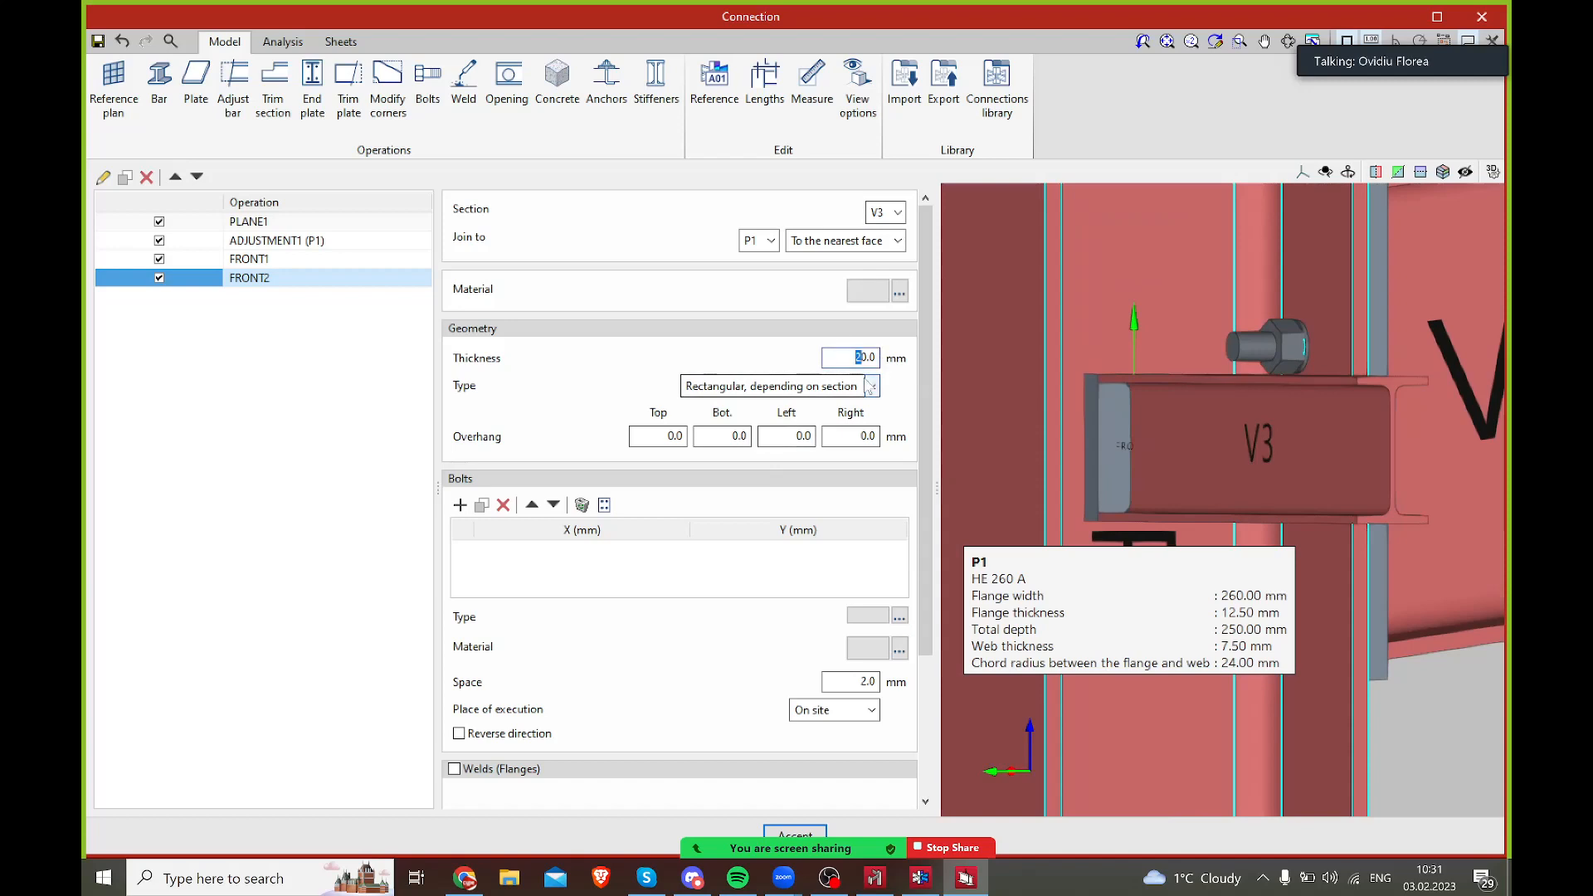
drag(855, 358, 904, 370)
text(15)
drag(660, 436, 715, 433)
text(20)
key(Tab)
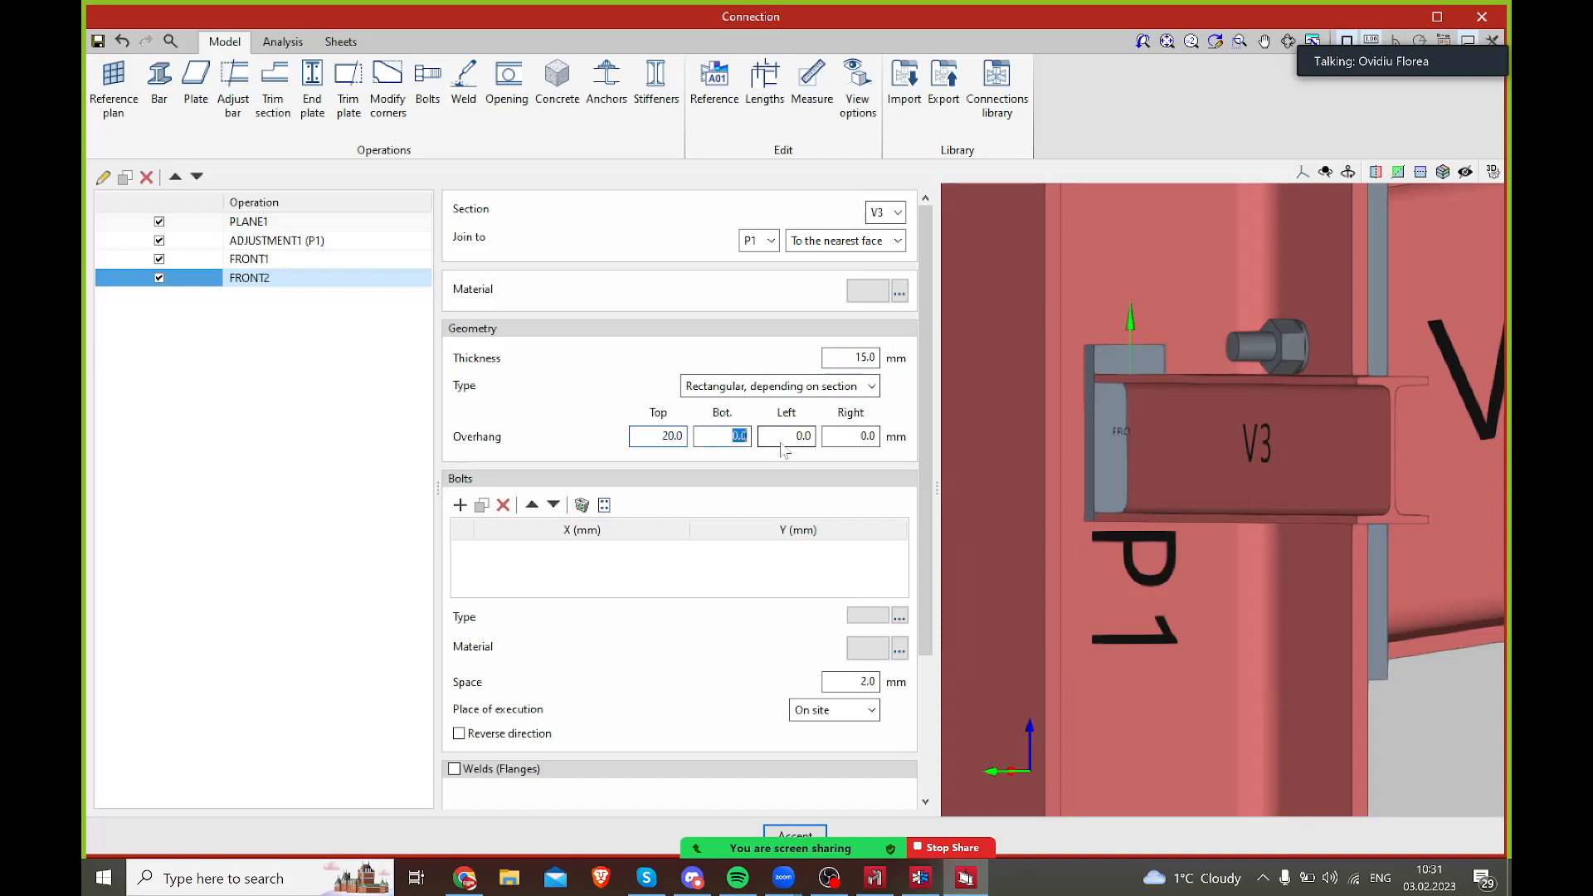
text(20)
key(Tab)
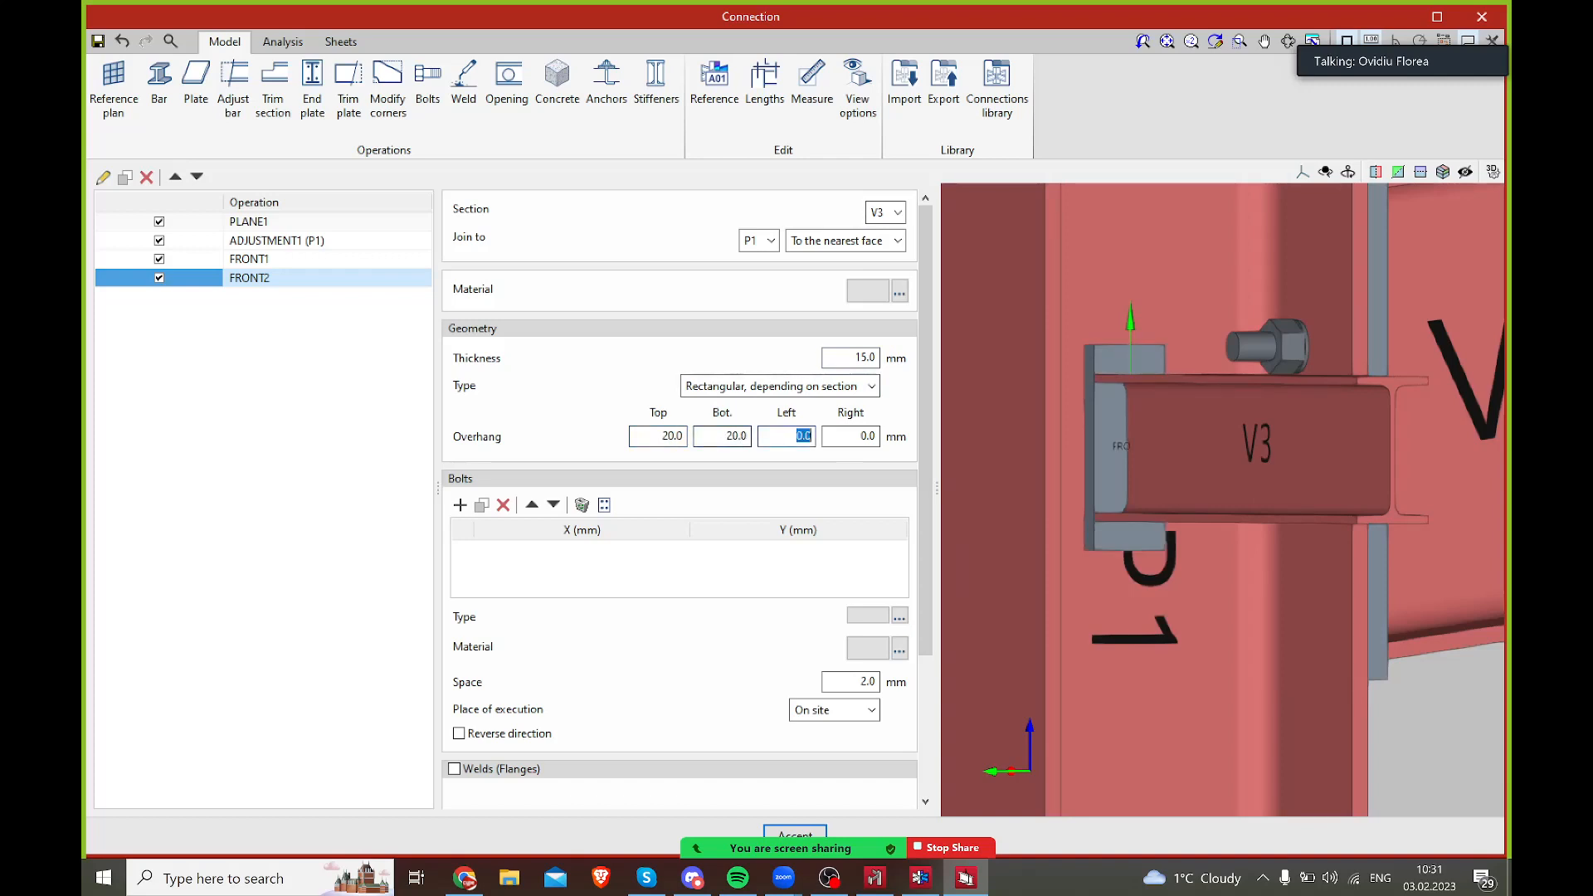
- Set the V3 end plate's overhangs to 15 mm on all four sides
drag(660, 437, 699, 432)
text(15)
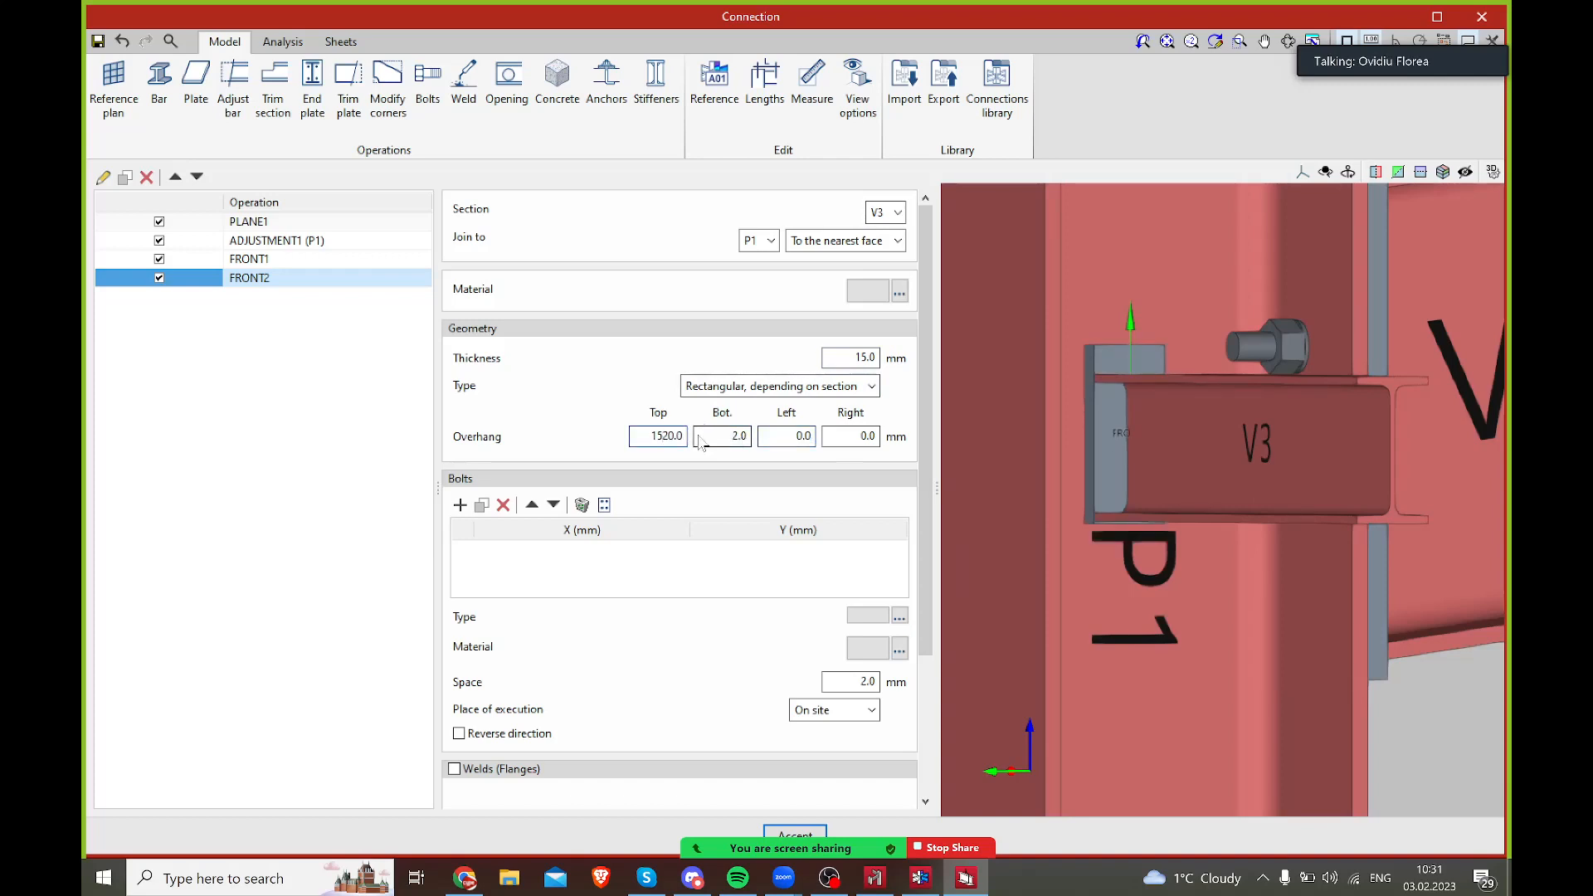
drag(699, 435, 647, 437)
text(15)
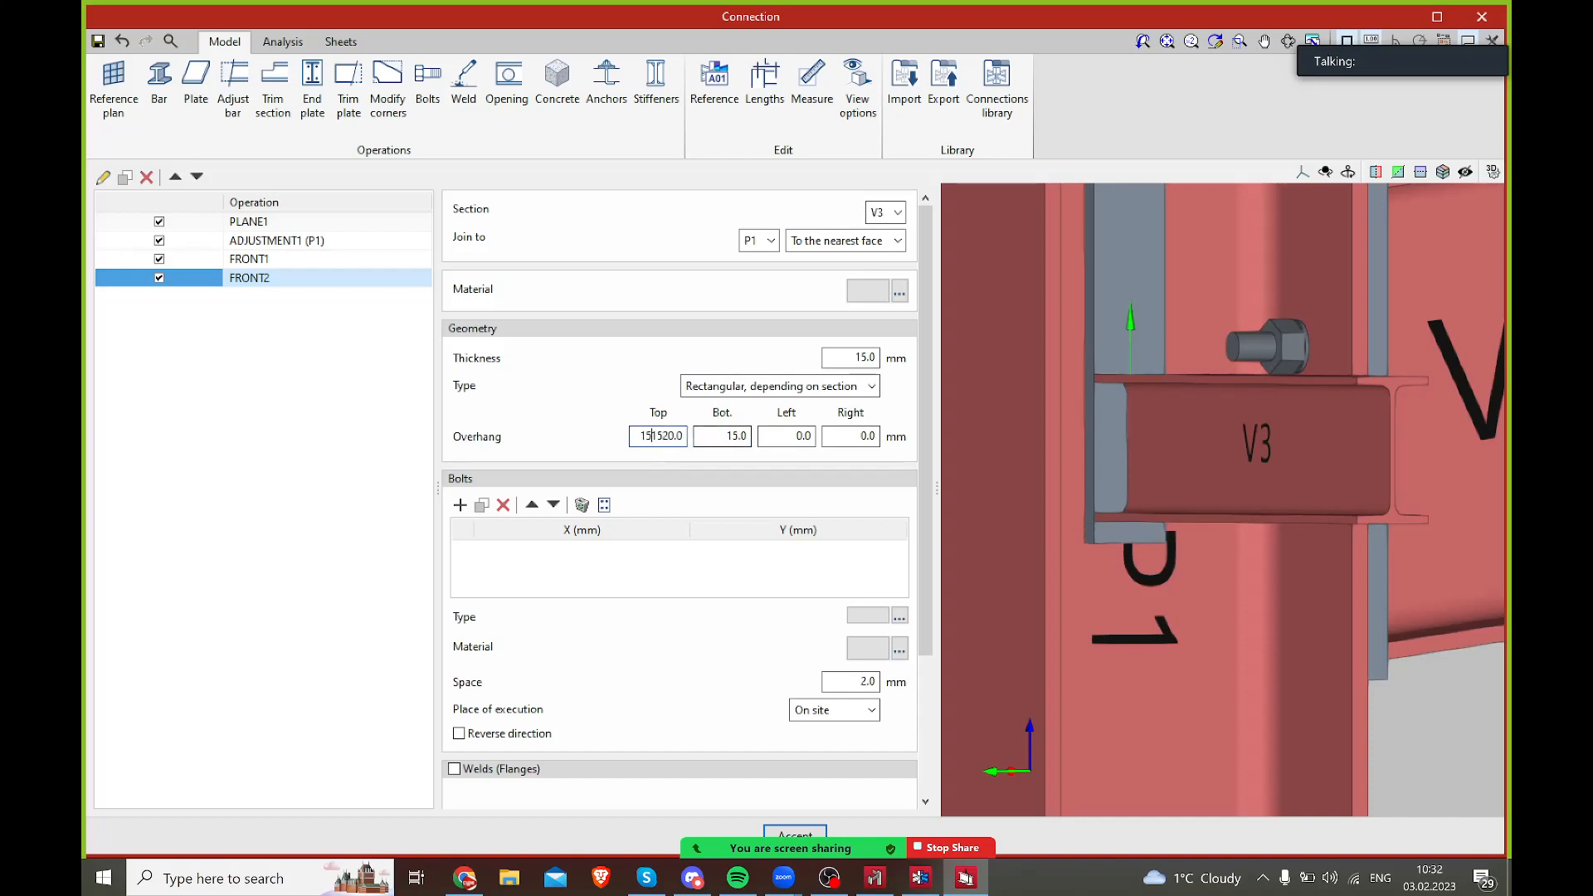
key(BackSpace)
key(BackSpace)
click(730, 435)
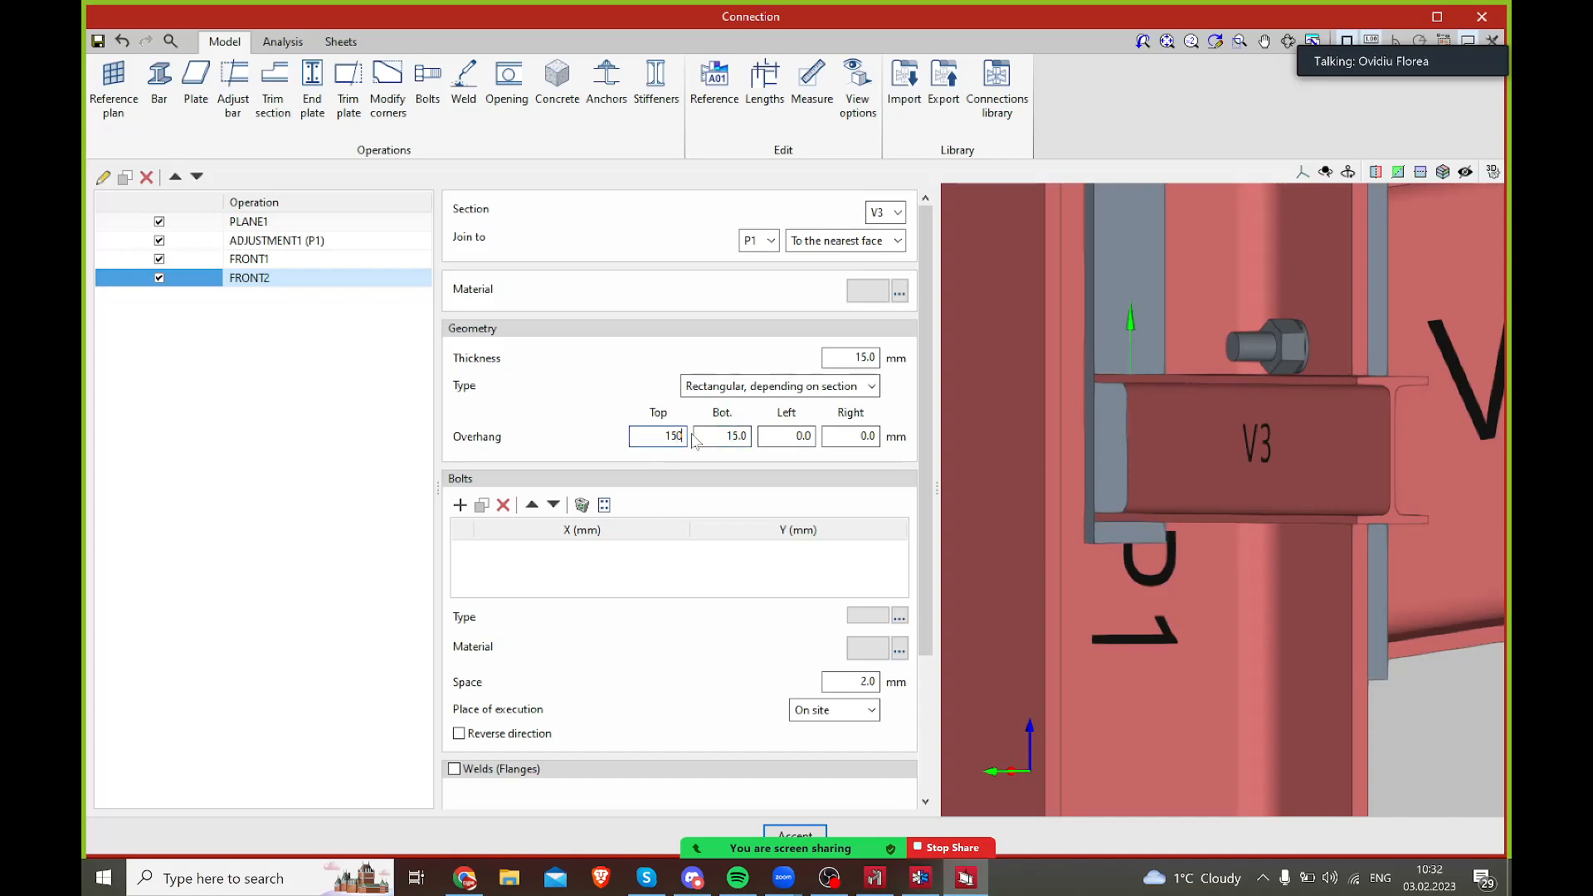
click(728, 436)
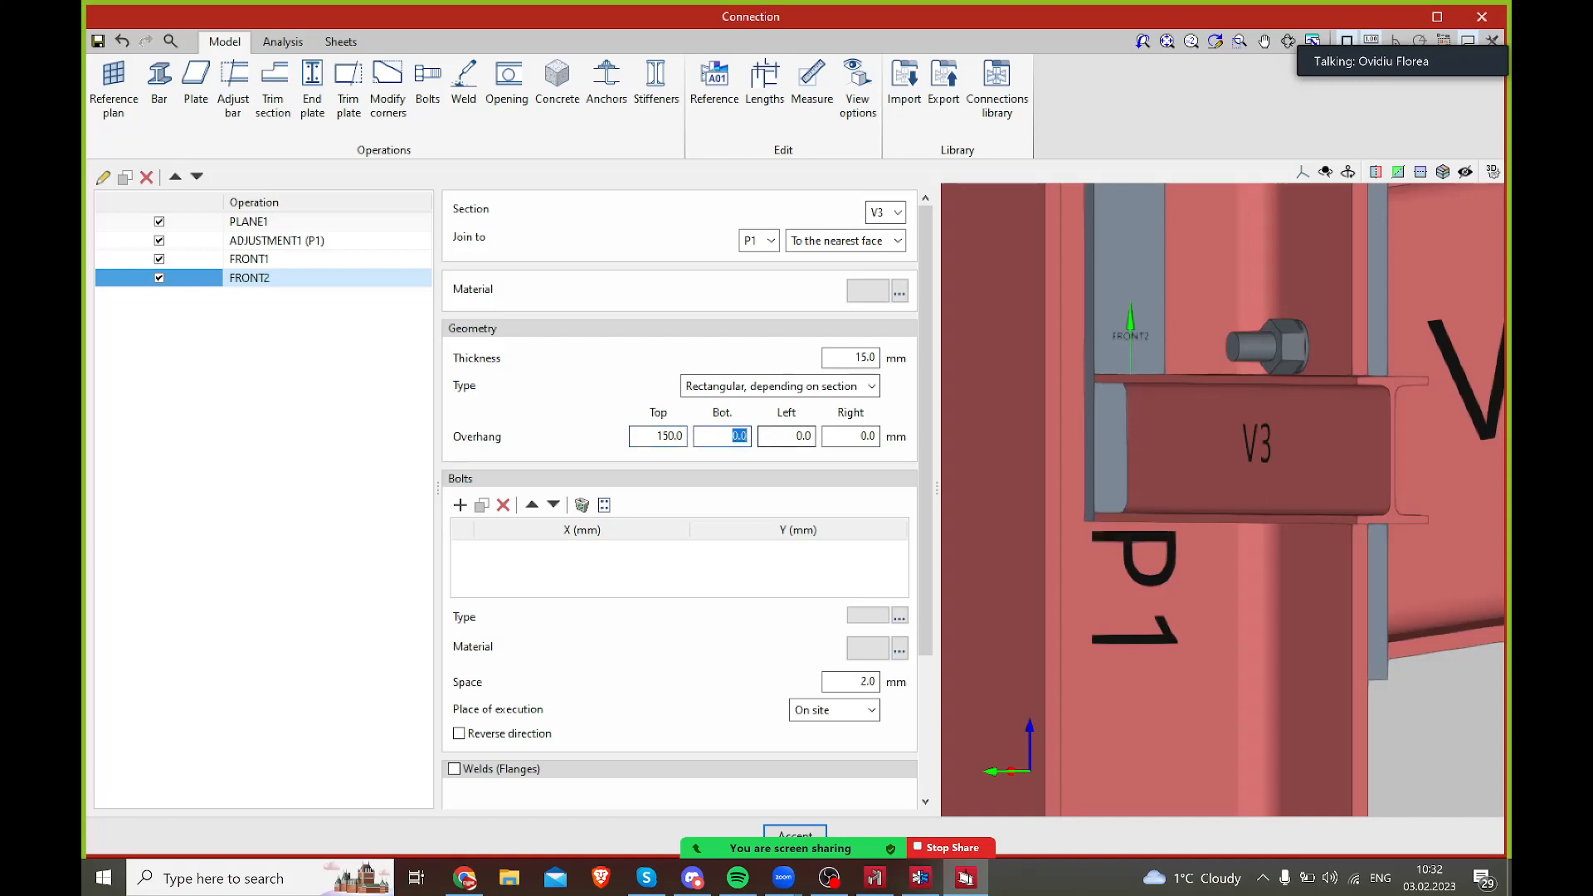
click(802, 436)
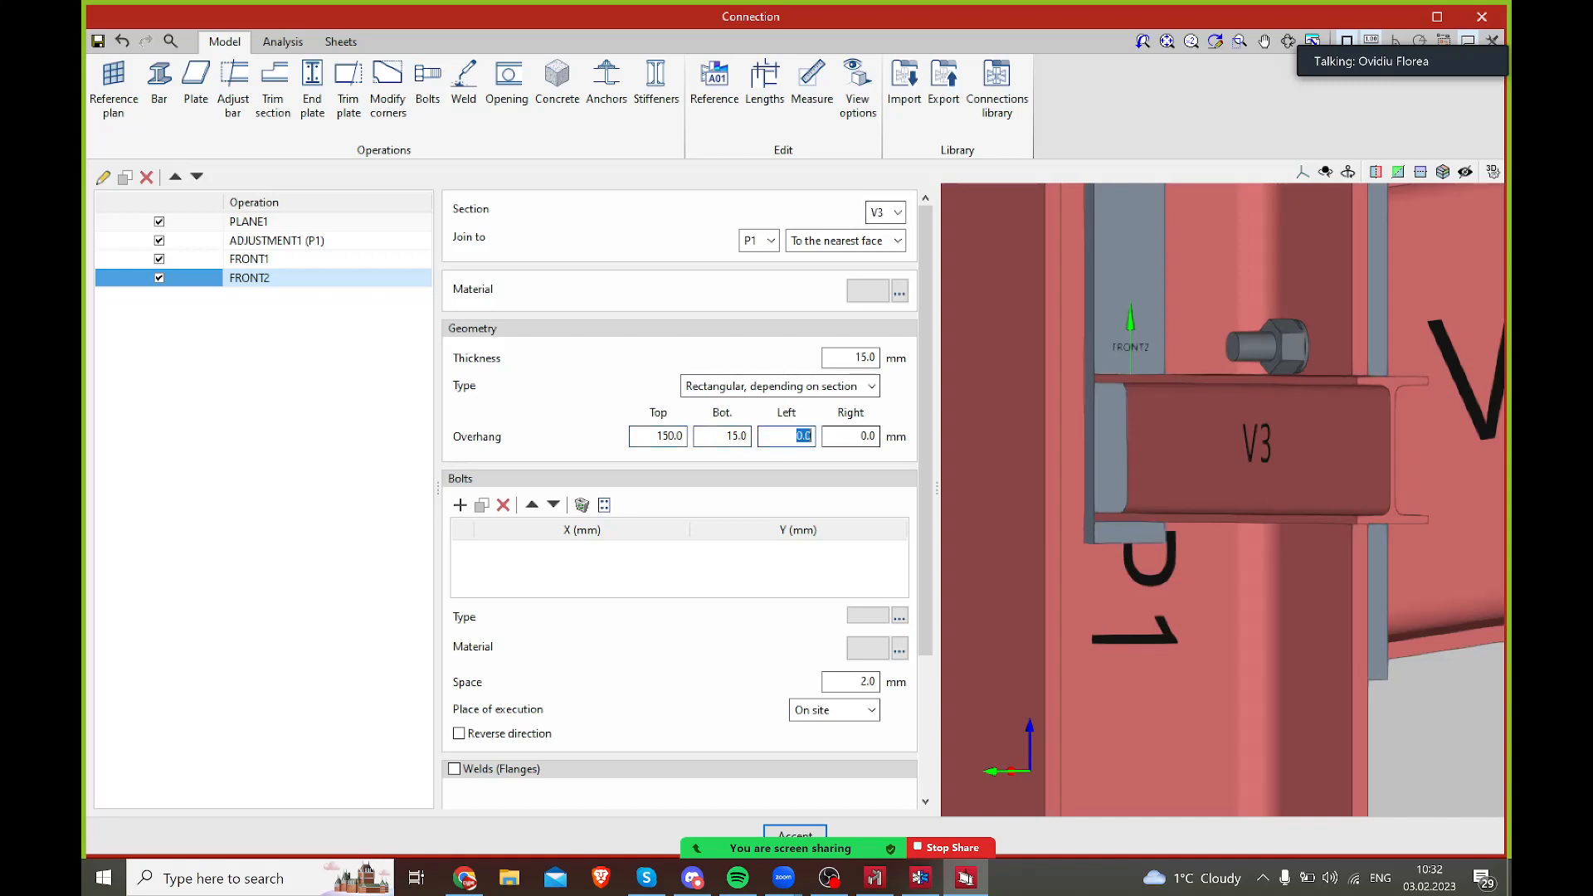
text(15)
click(850, 437)
click(669, 435)
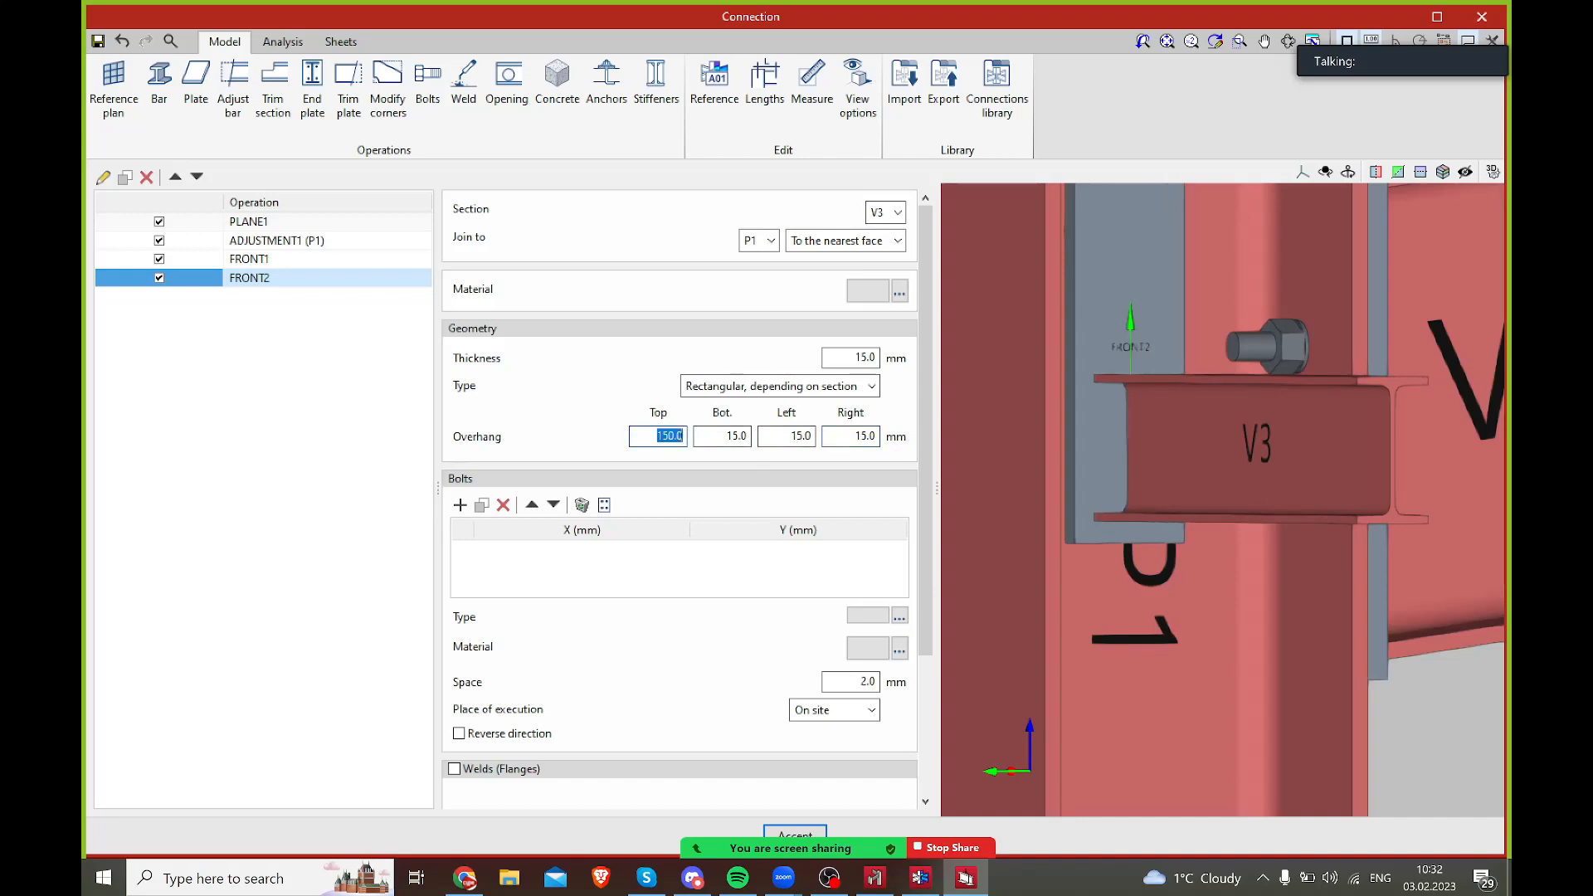
key(Tab)
drag(677, 436, 675, 436)
key(Tab)
right_drag(1311, 531, 1198, 501)
scroll(1198, 502, down, 2)
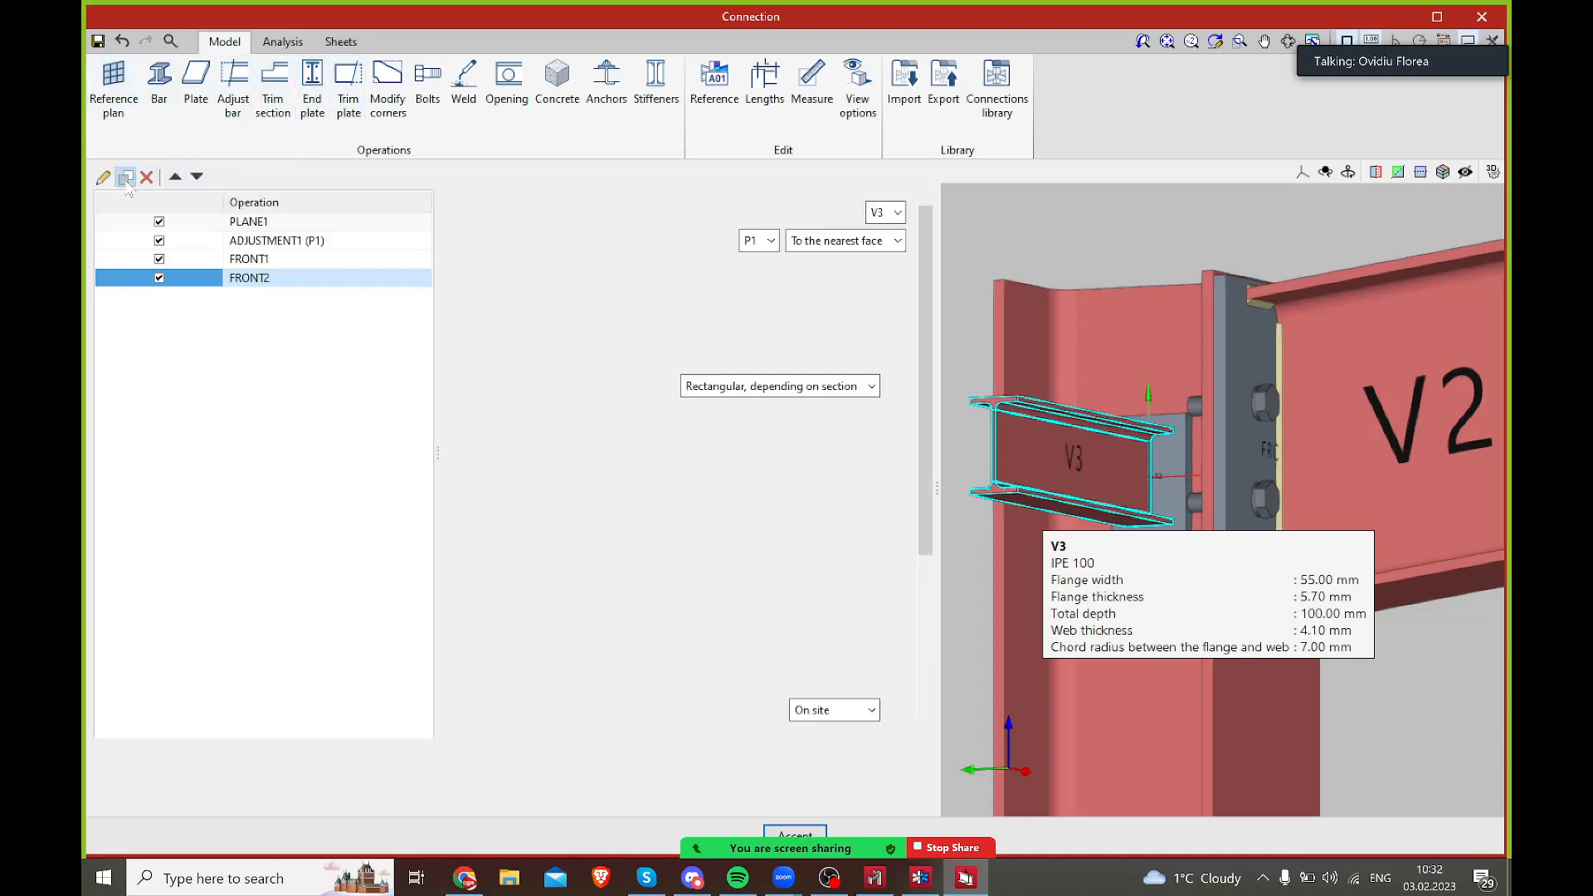
- Duplicate the V3 end plate operation and assign the copy to section V1
click(125, 179)
middle_drag(1386, 505, 1184, 507)
click(896, 213)
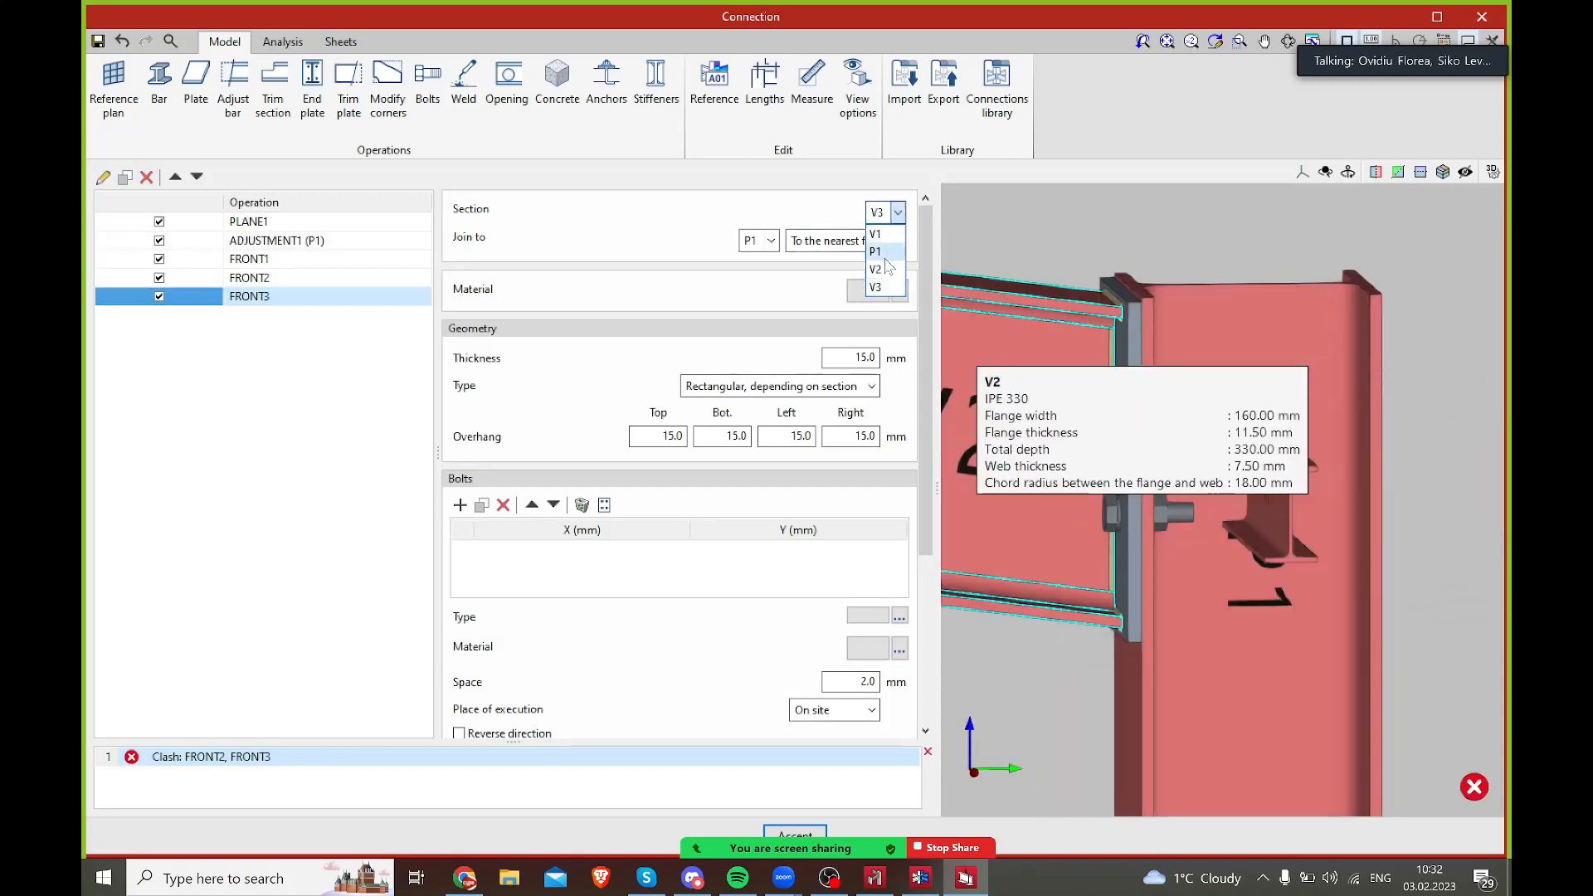
middle_drag(1096, 233, 1164, 242)
click(899, 213)
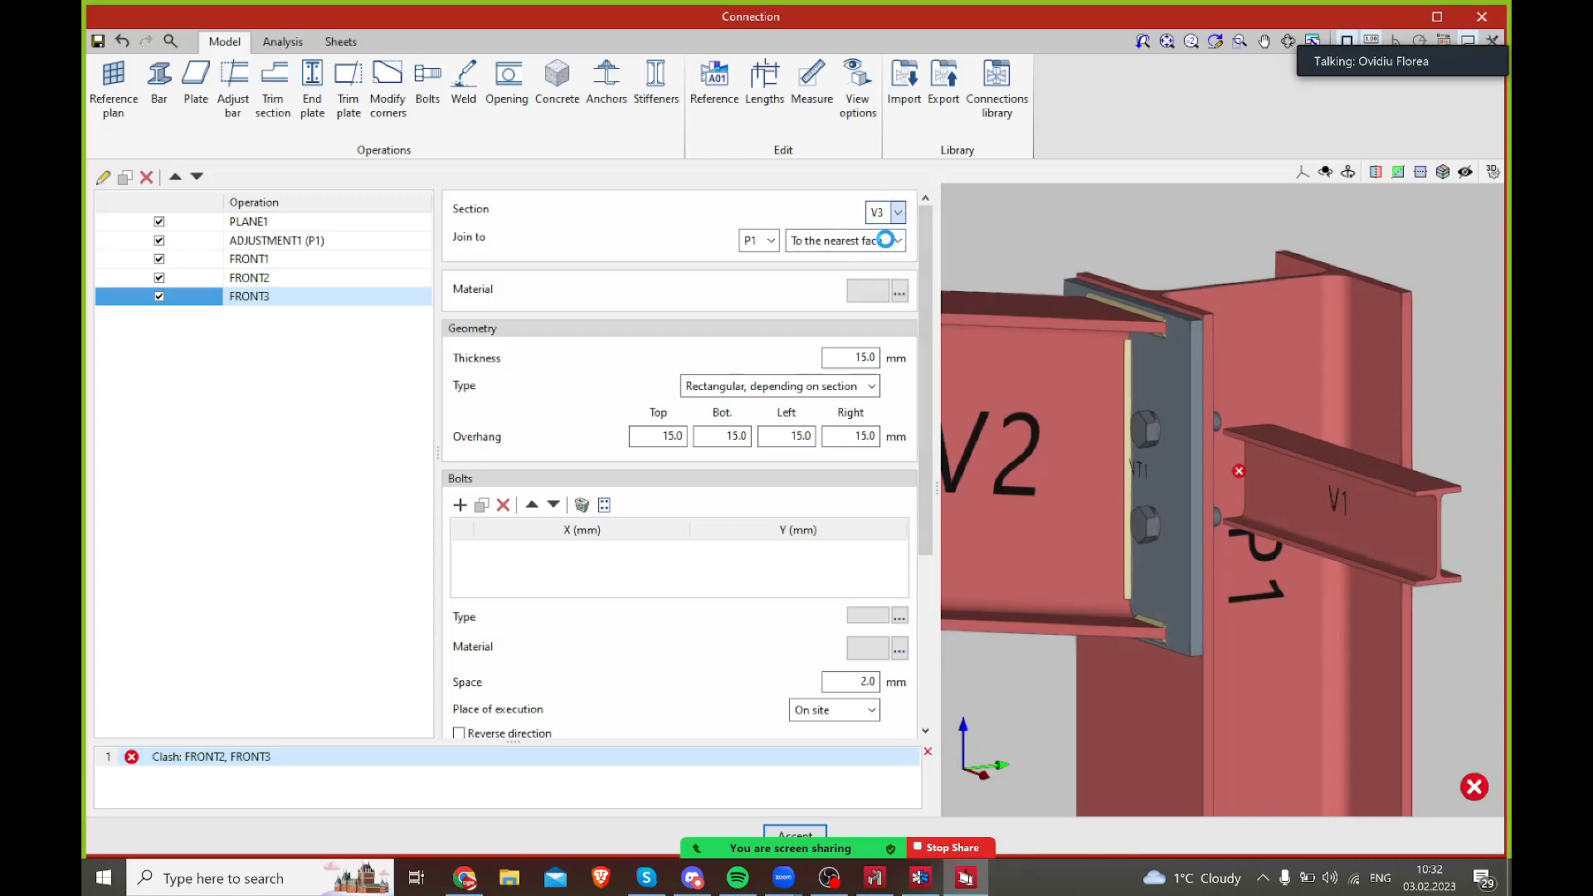
click(875, 234)
mouse_move(1155, 238)
middle_down()
mouse_move(1198, 241)
mouse_move(1146, 252)
middle_up()
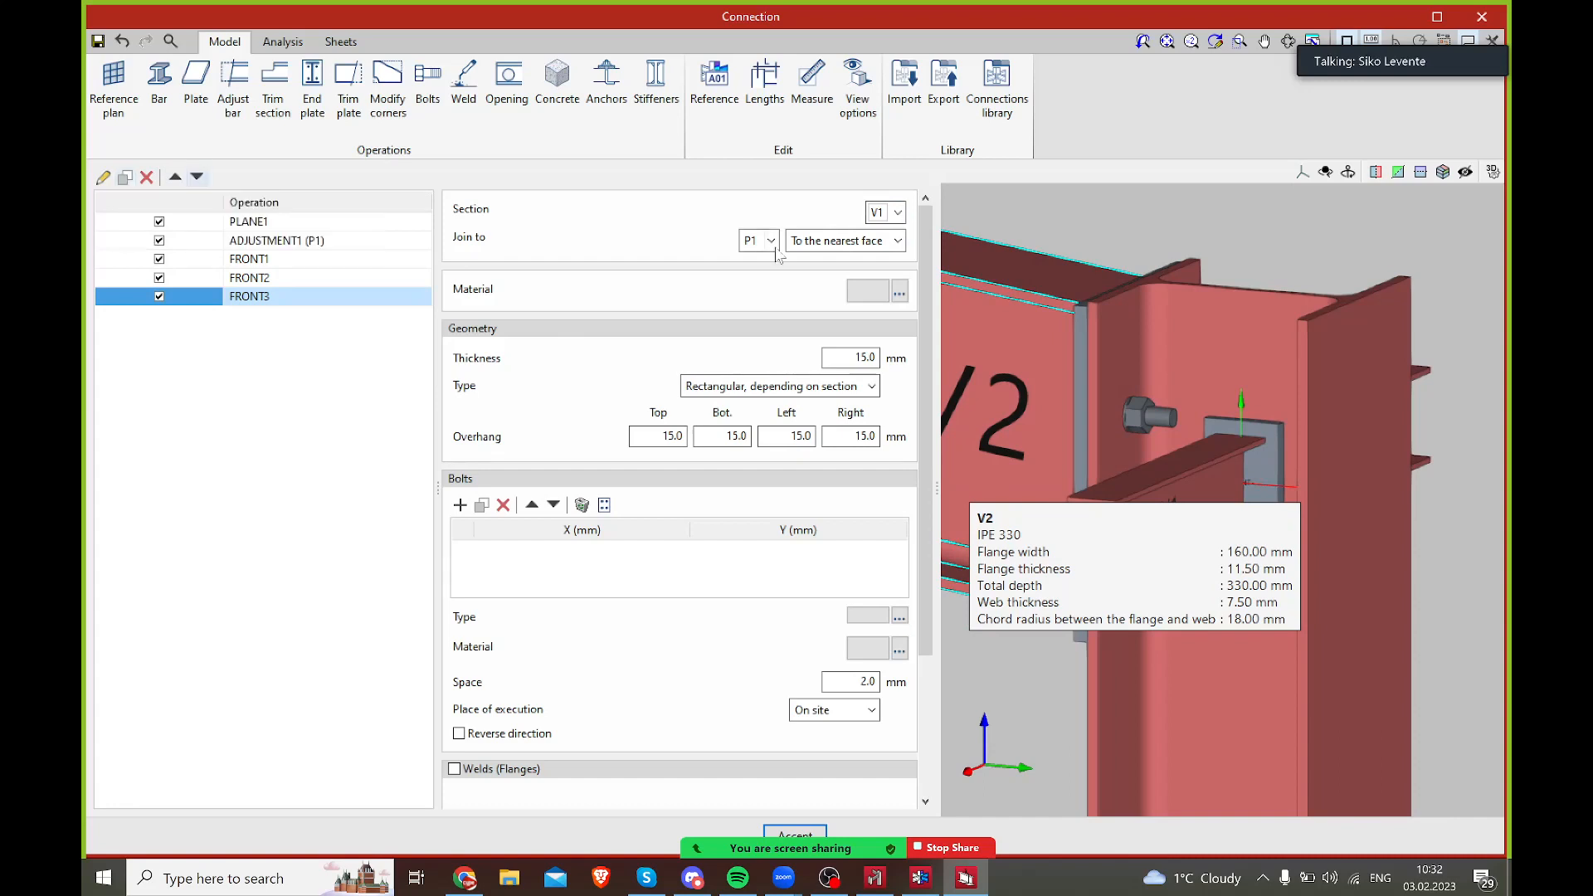
- Add a bolt to end plate FRONT3 and set its X position to 50 mm
shift+middle_drag(1228, 371, 1203, 404)
scroll(1208, 409, up, 8)
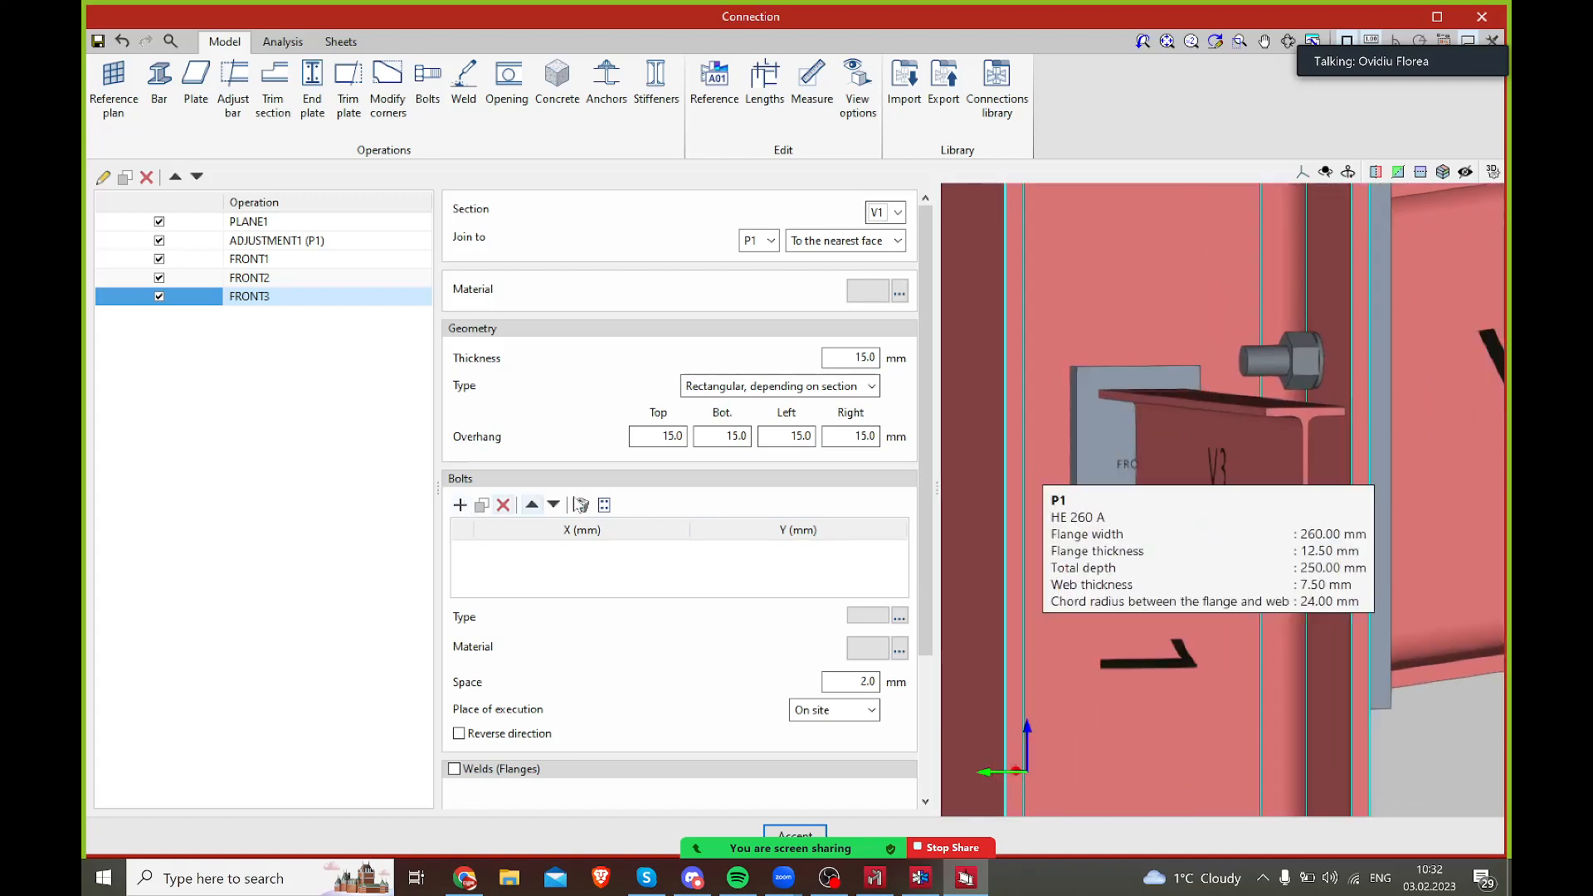
click(459, 505)
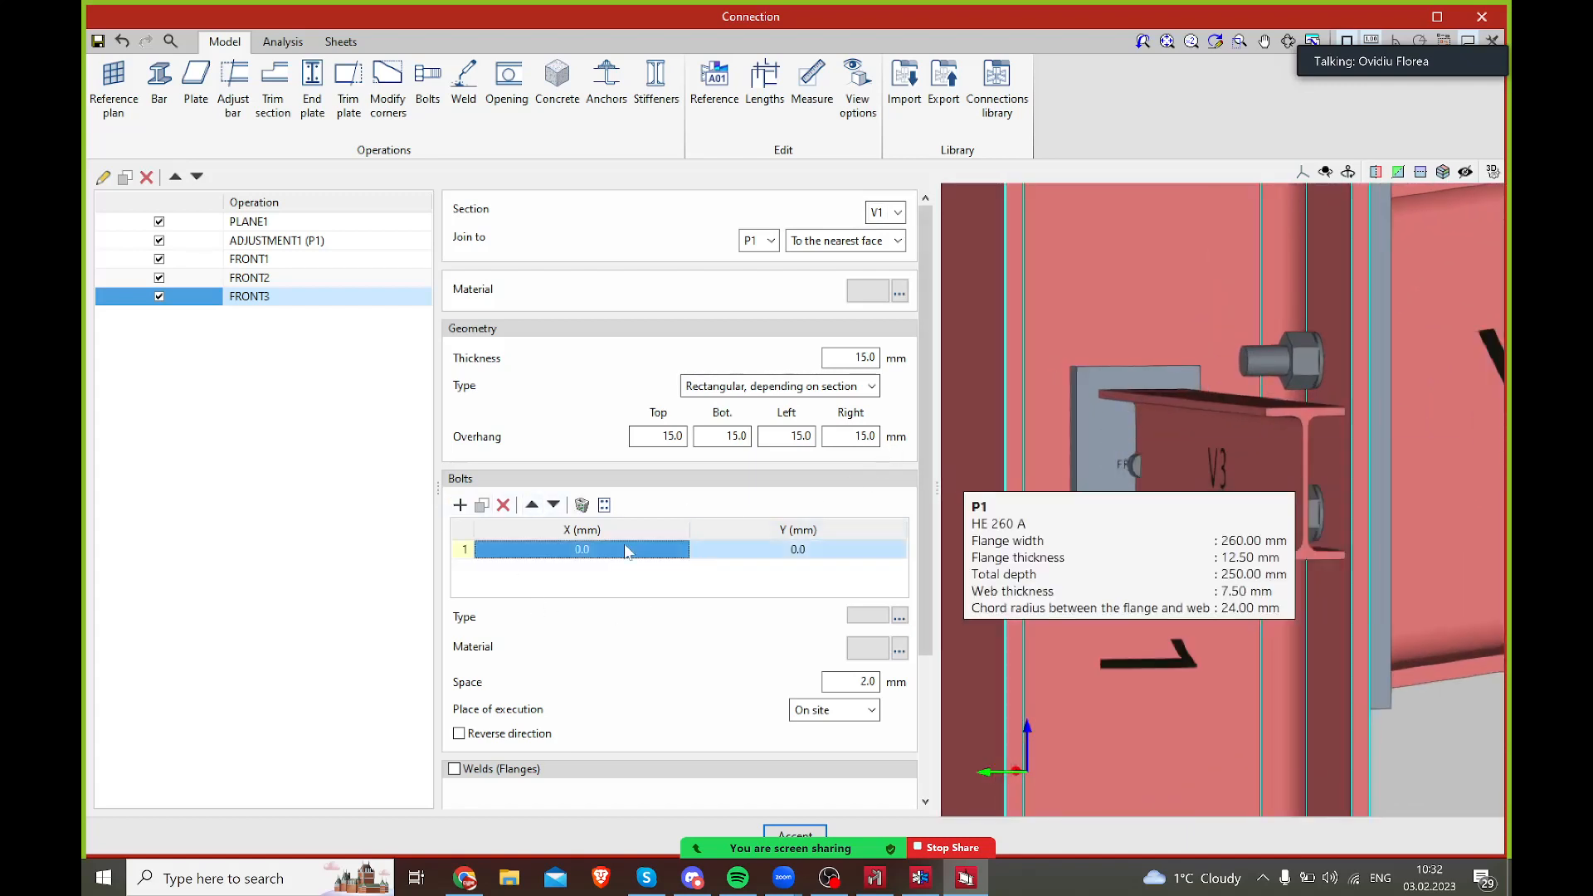
click(663, 557)
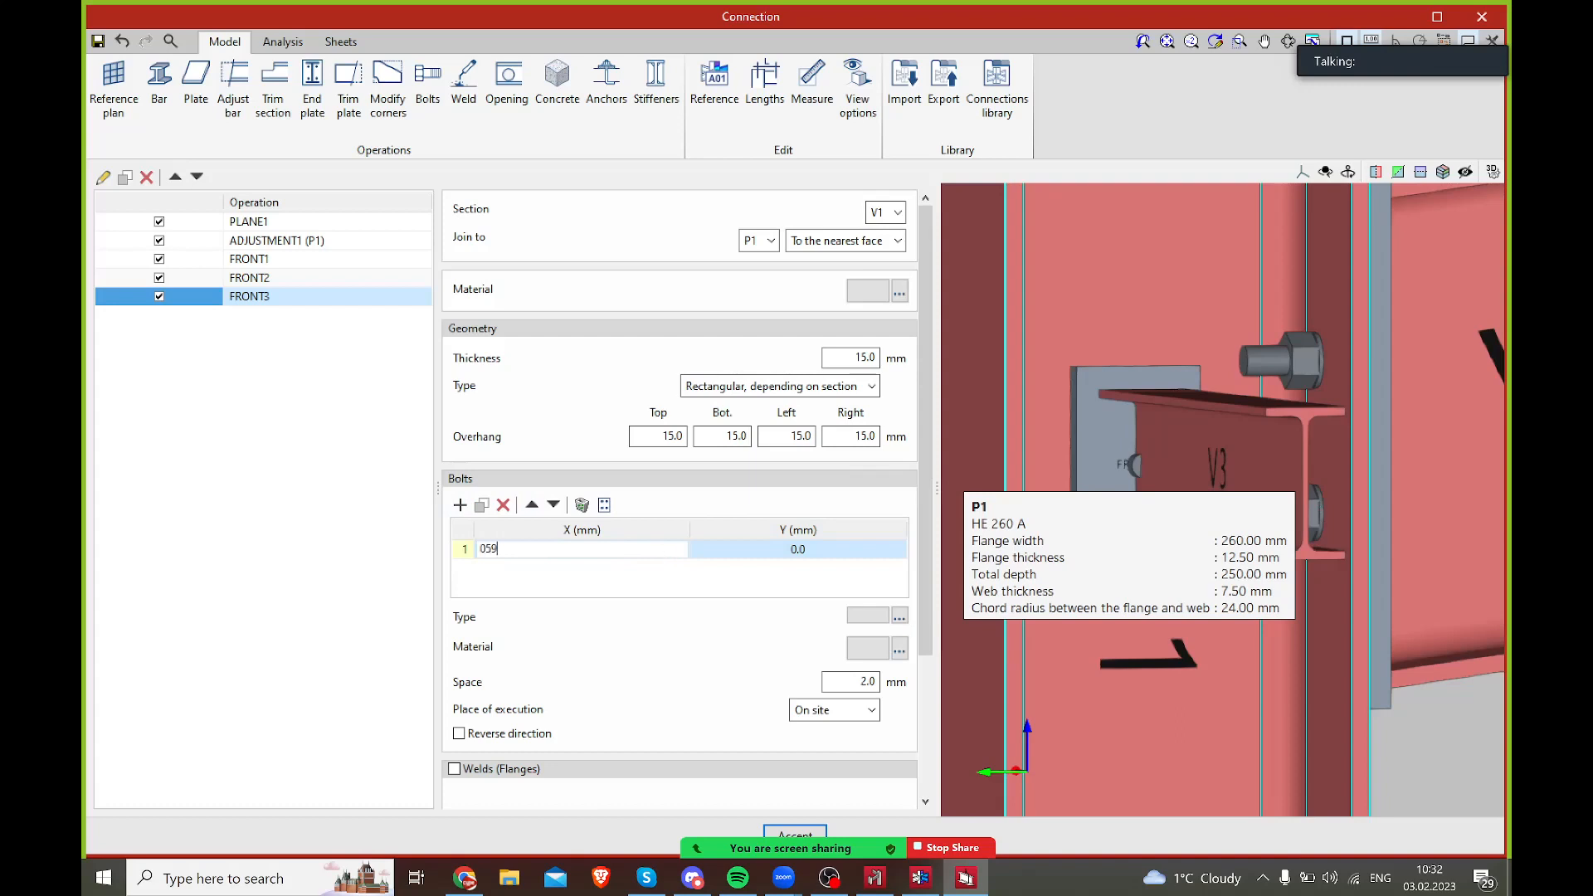
text(50)
key(Tab)
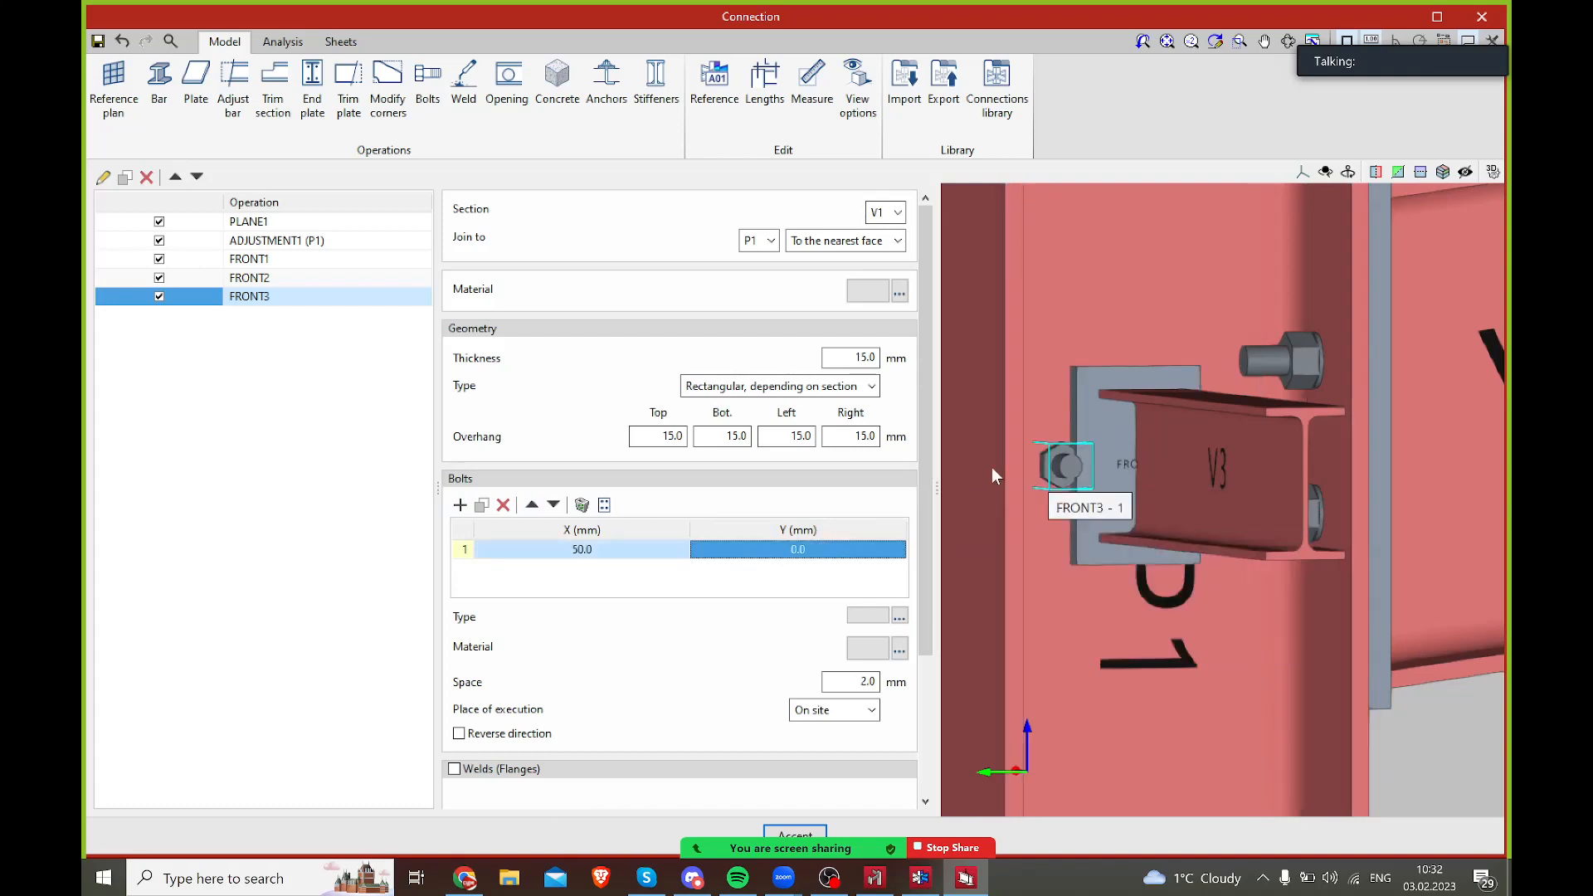
- Reposition the first bolt of end plate FRONT3 to X 25 mm and Y 25 mm
click(592, 555)
text(25)
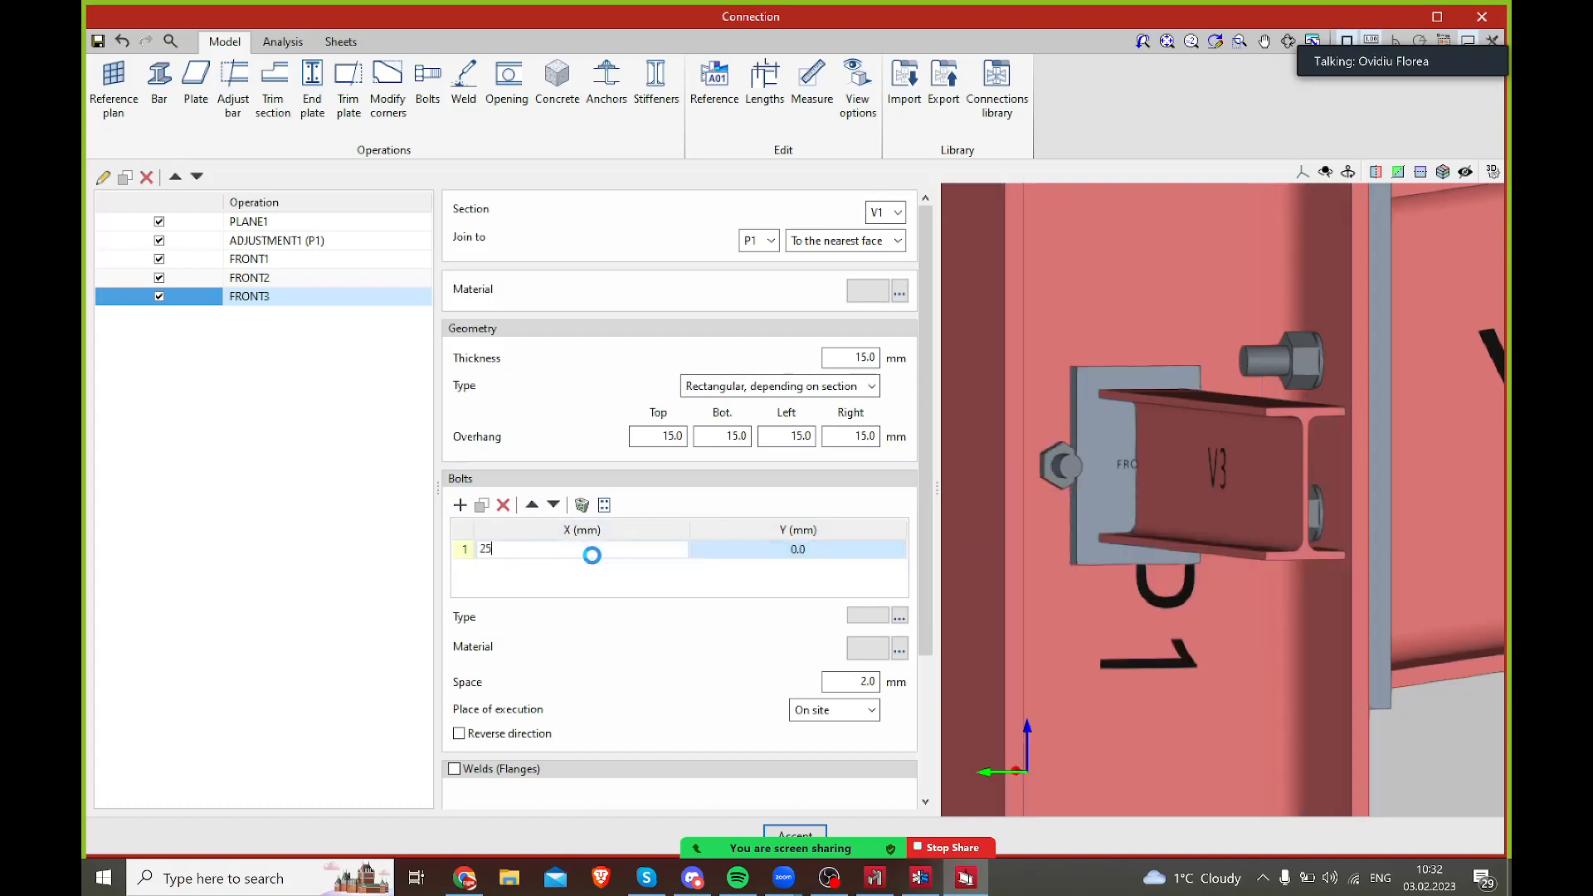
key(Tab)
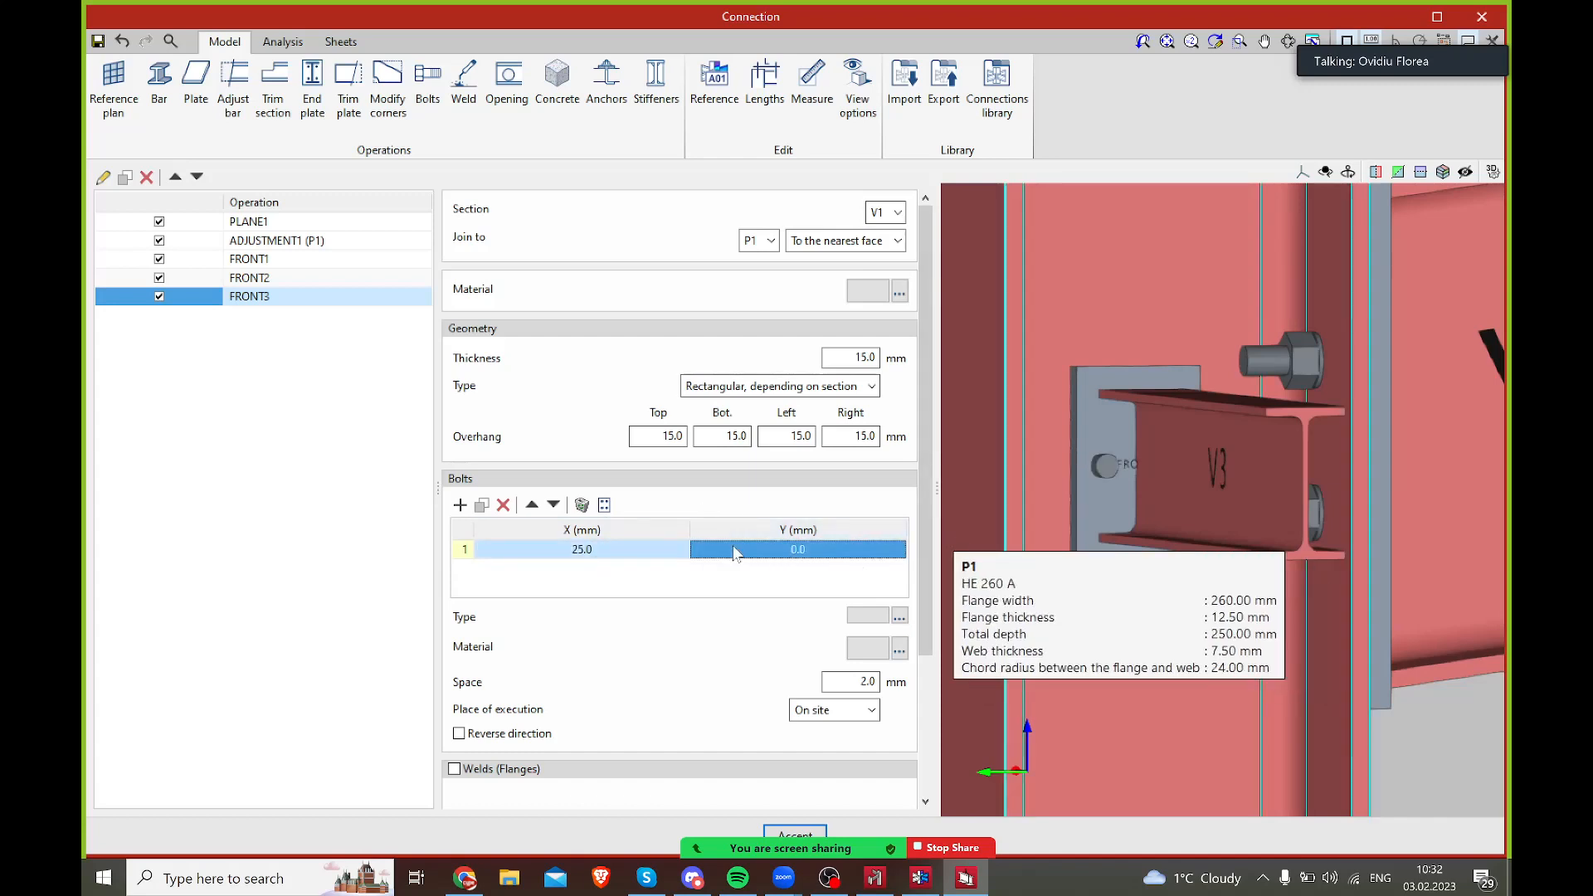
click(851, 552)
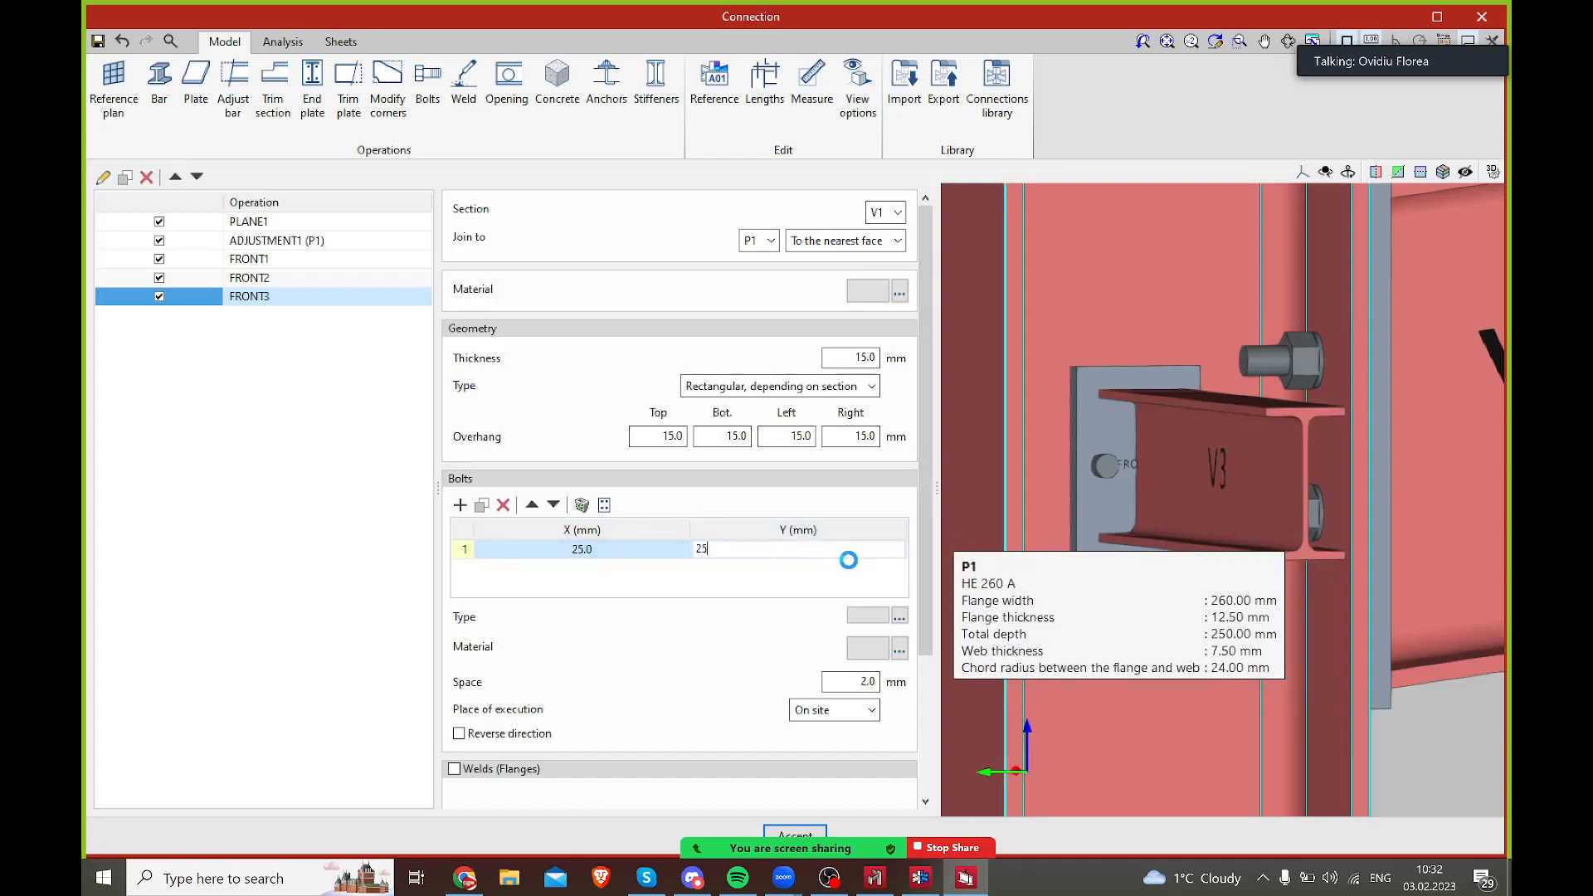
key(Return)
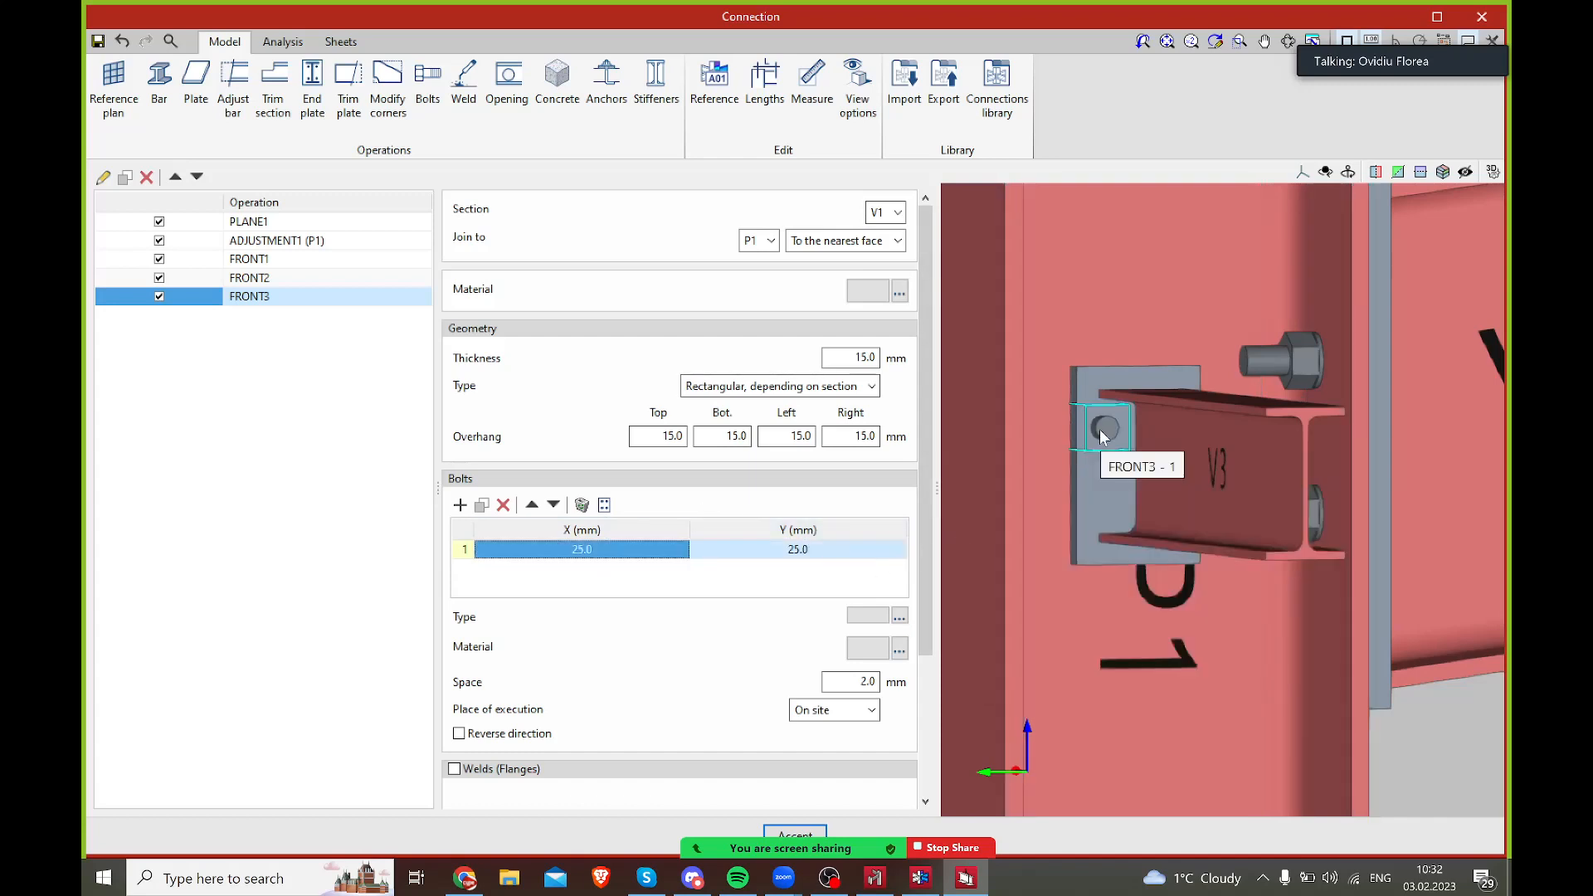
- Add a second bolt to end plate FRONT3 at X 25 mm and Y -25 mm
click(478, 507)
click(580, 568)
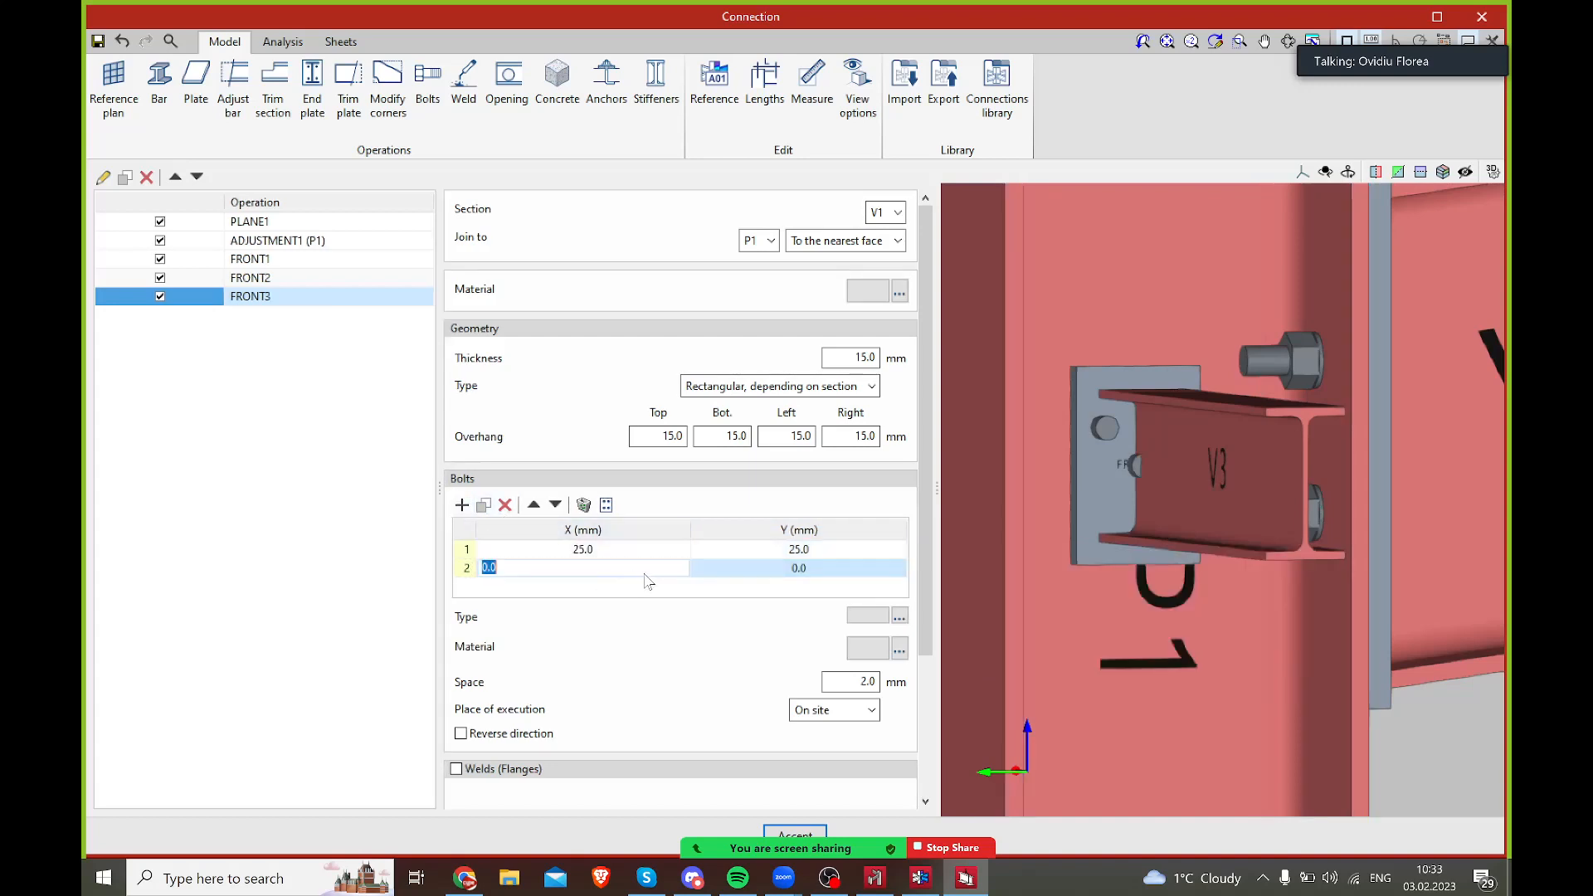
text(25)
click(817, 568)
text(25)
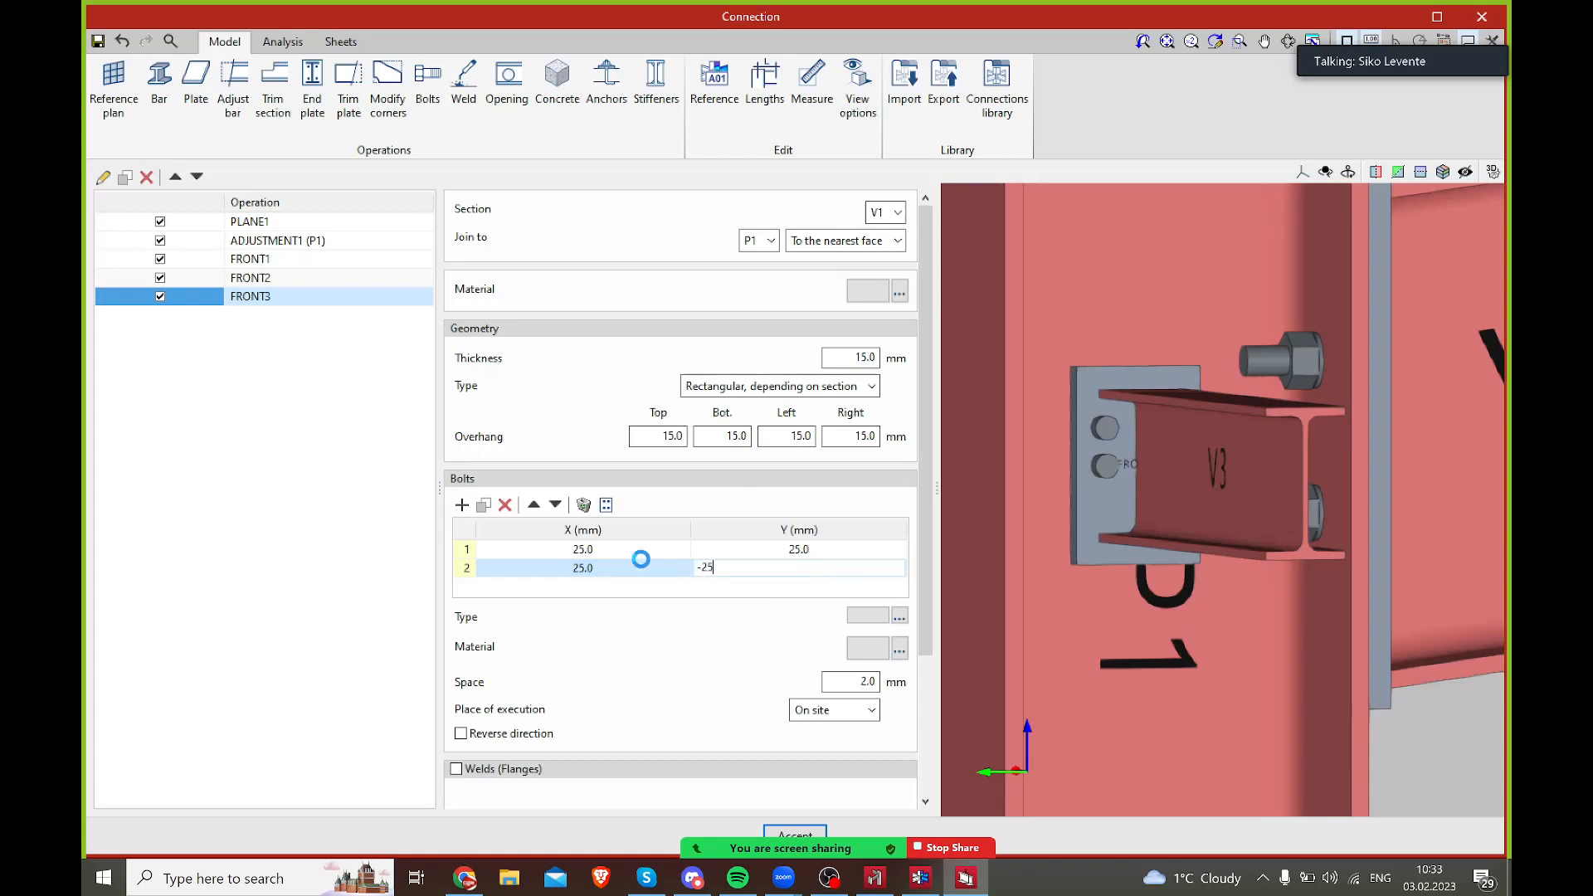
- Copy the first FRONT3 bolt twice and set the third bolt's X position to -25 mm
click(583, 548)
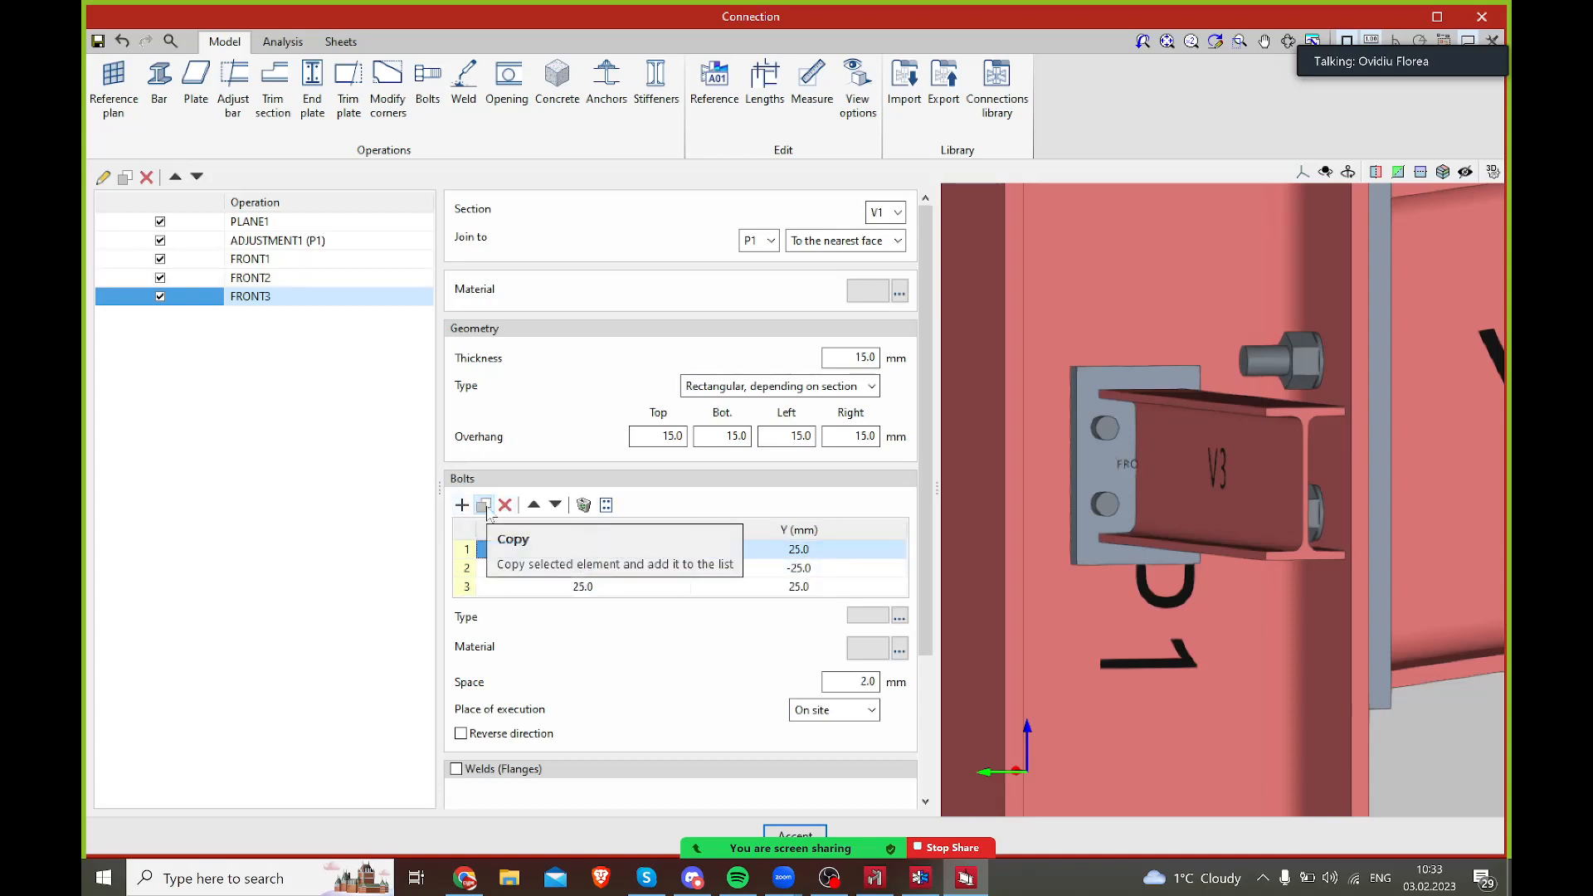
click(485, 505)
scroll(664, 572, down, 1)
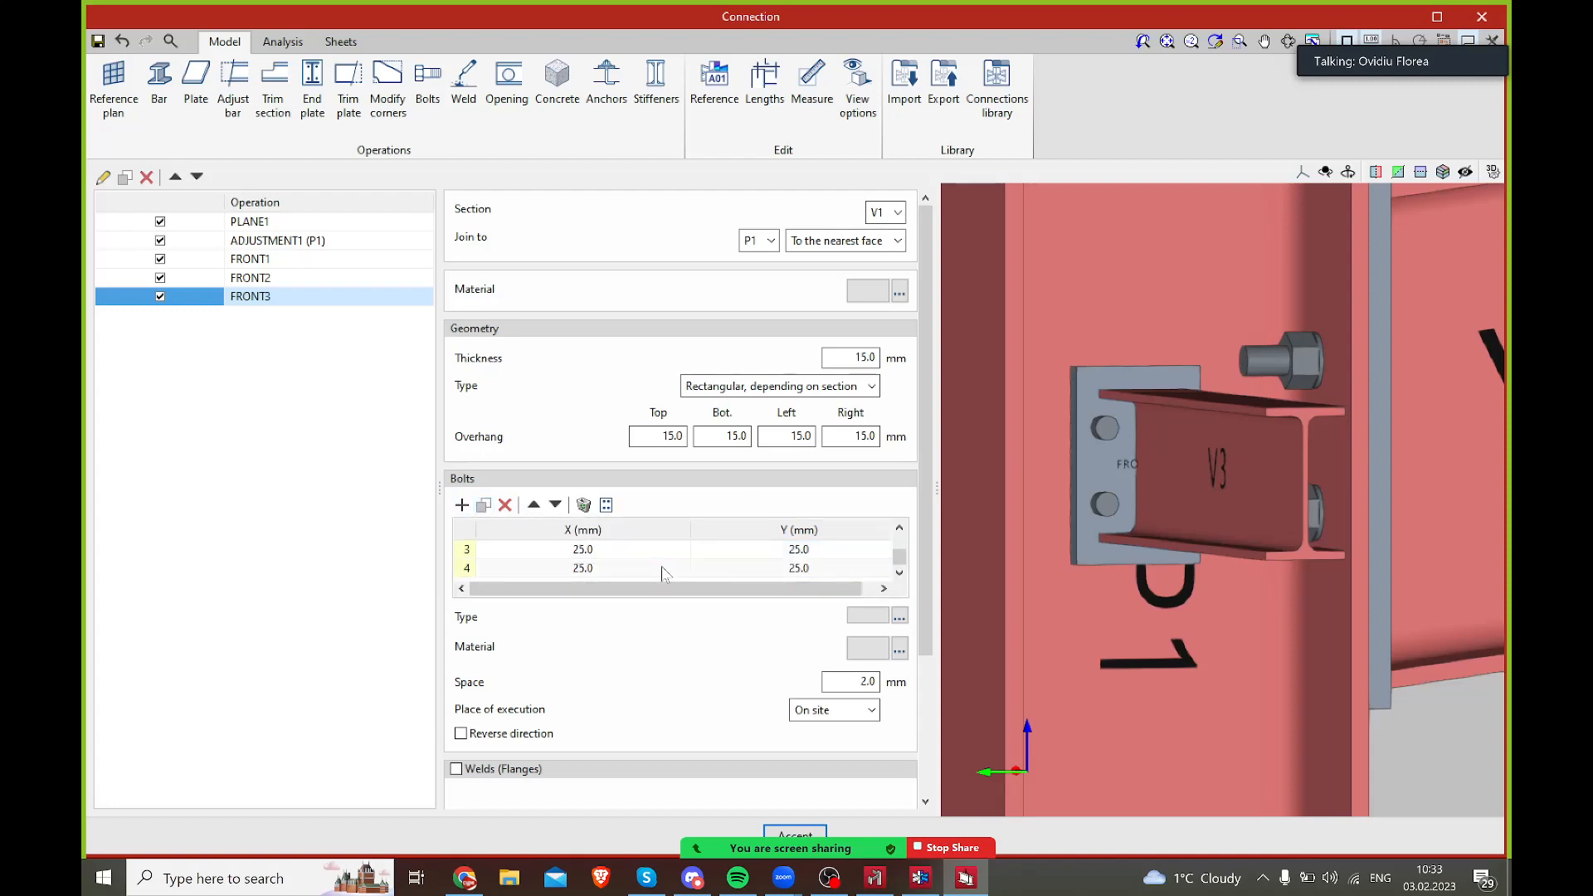
click(620, 552)
text(-25)
key(Tab)
middle_drag(1391, 494, 1185, 469)
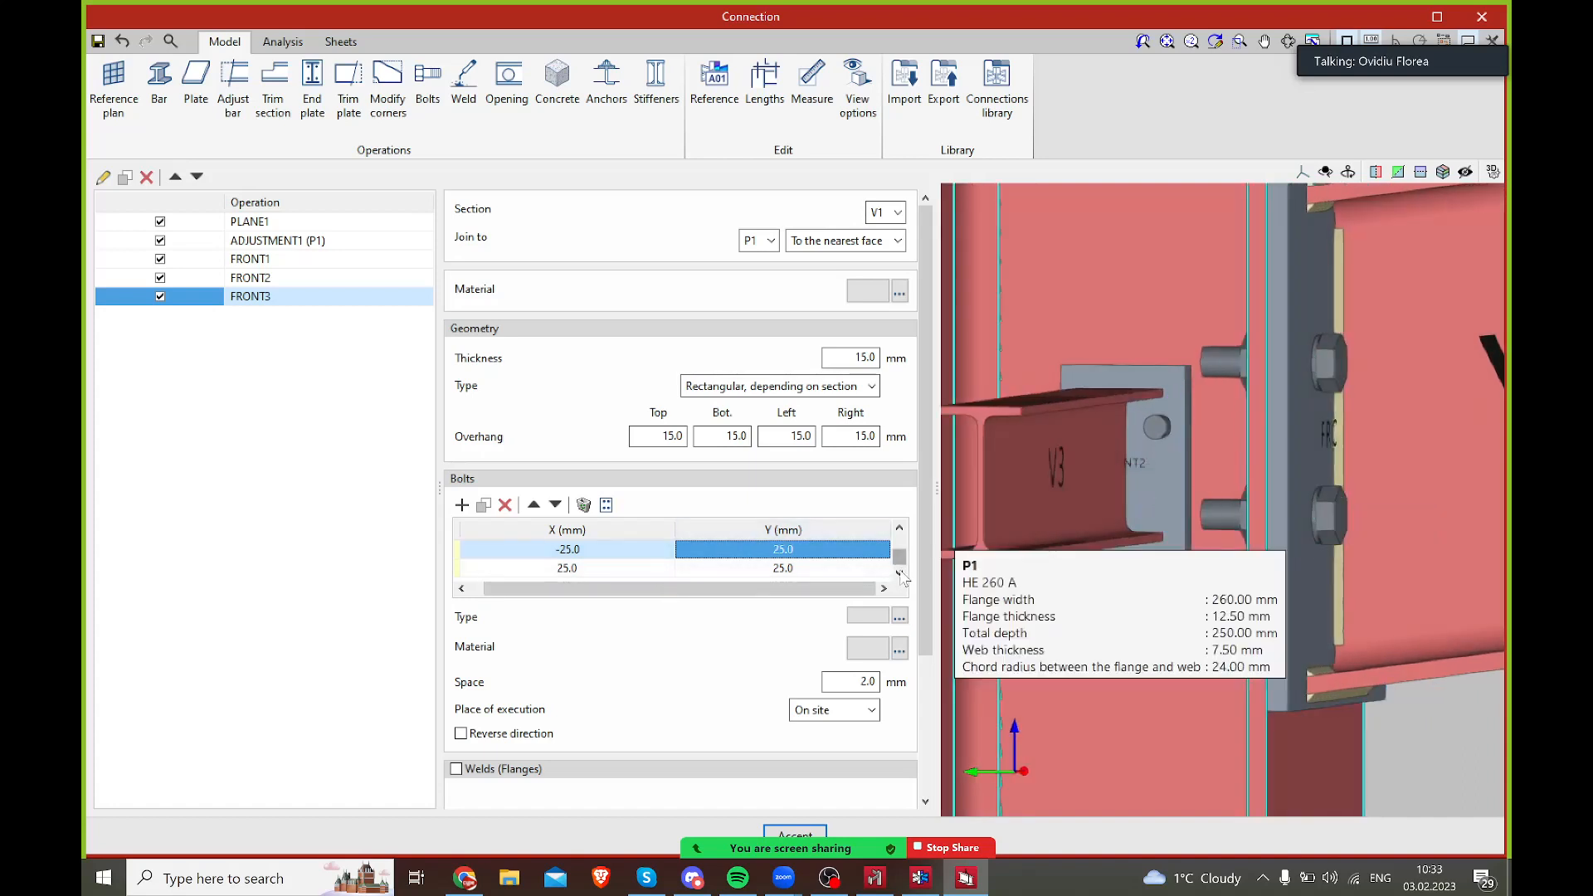
- Set the fourth FRONT3 bolt's position to X -25 mm and Y -25 mm
click(626, 570)
text(-25)
key(Tab)
text(-25)
key(Return)
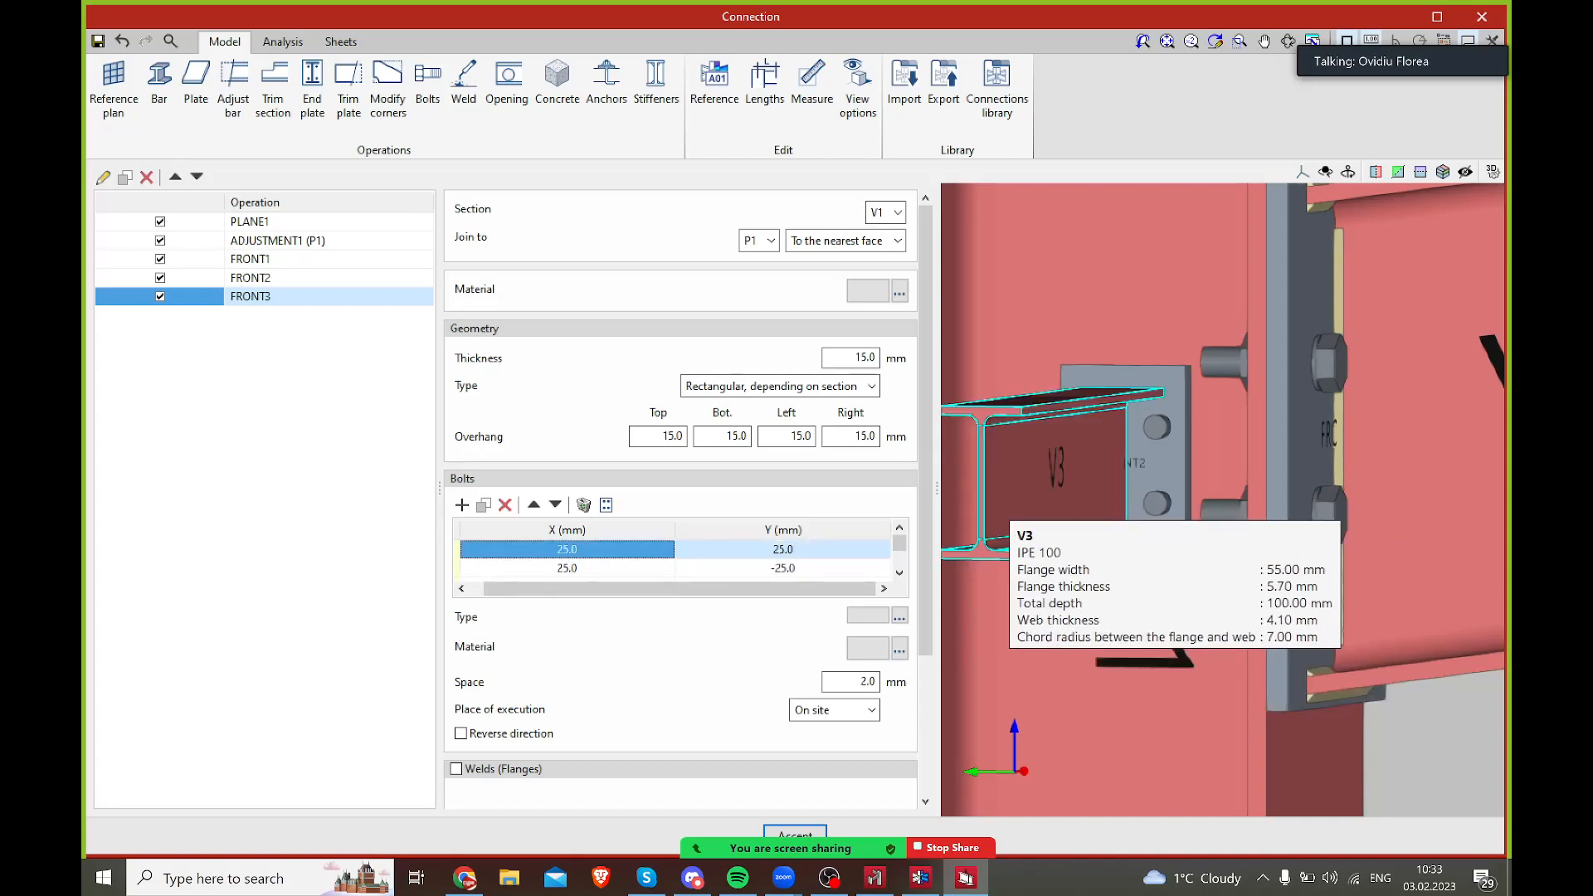
- Enable the flange and web welds on end plates FRONT3 and FRONT2
click(457, 769)
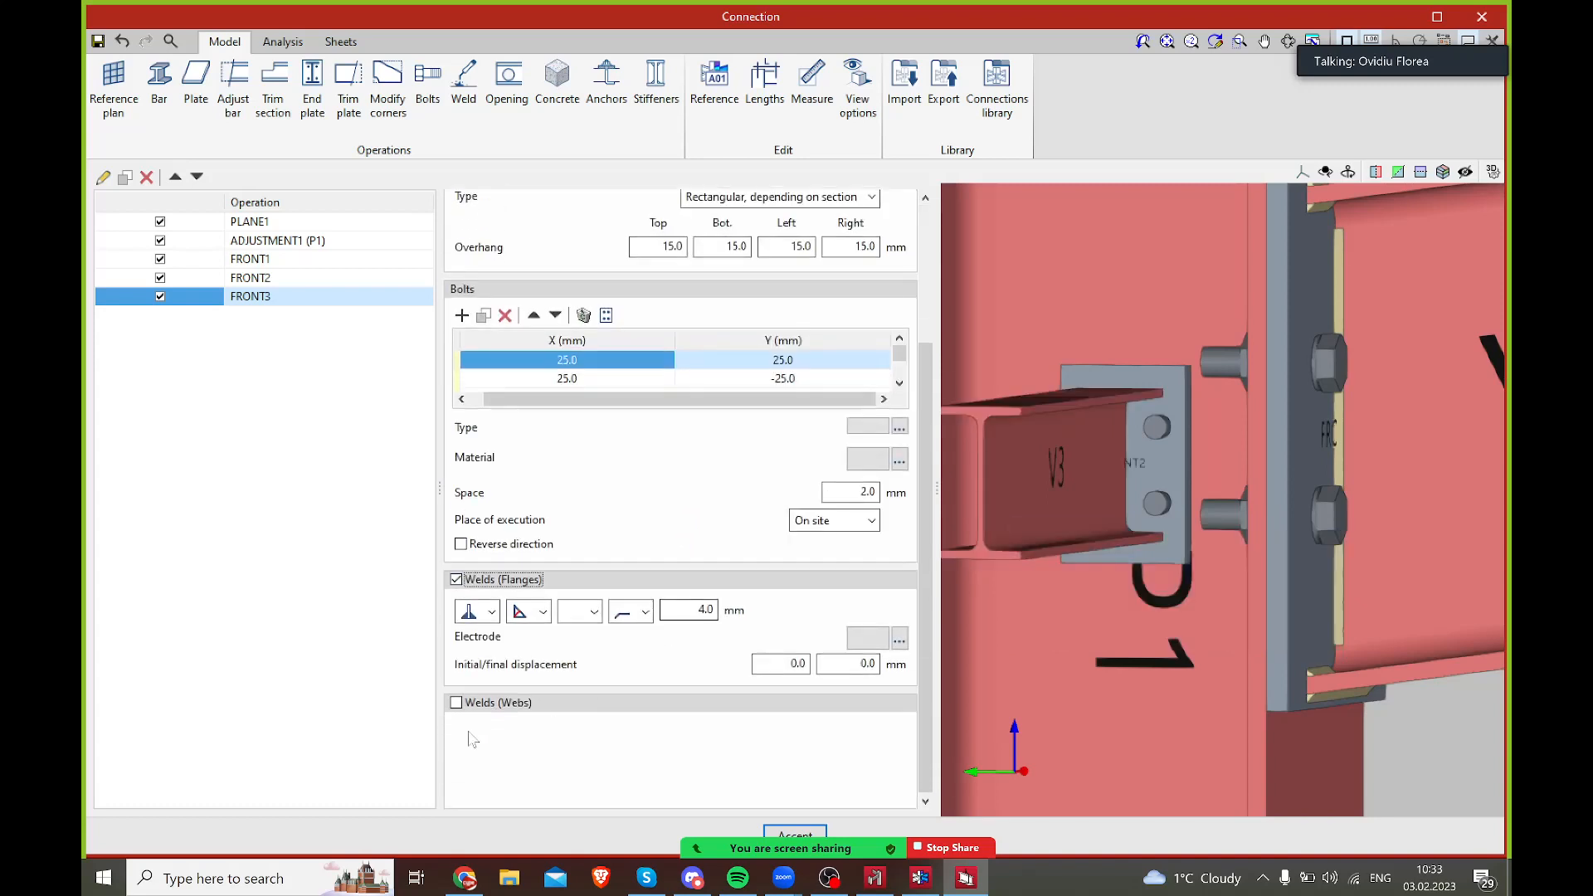
click(456, 704)
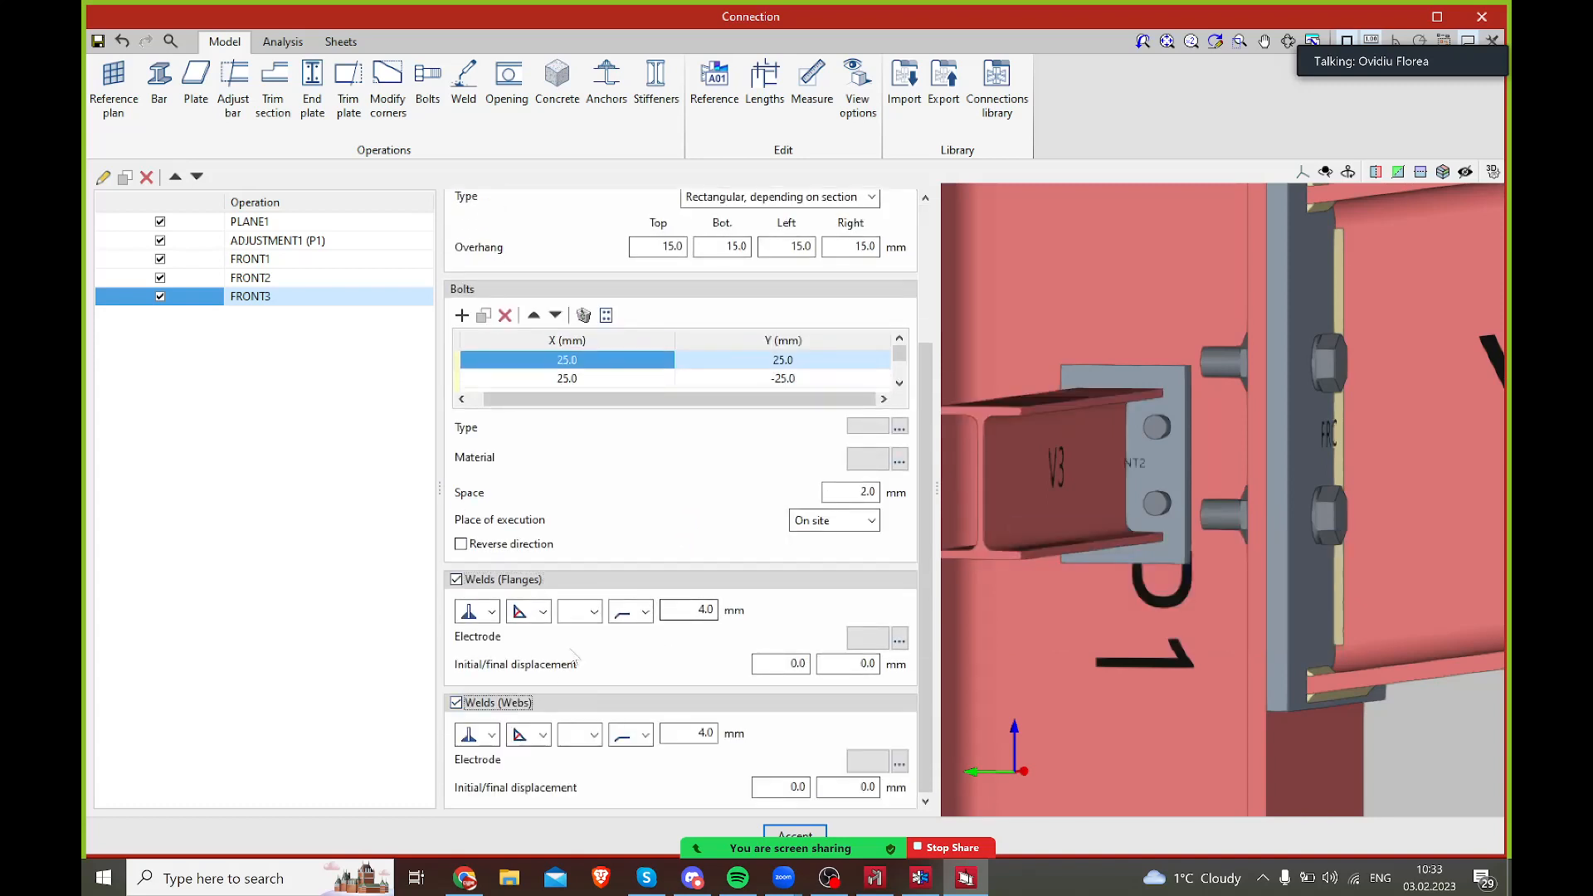
click(251, 277)
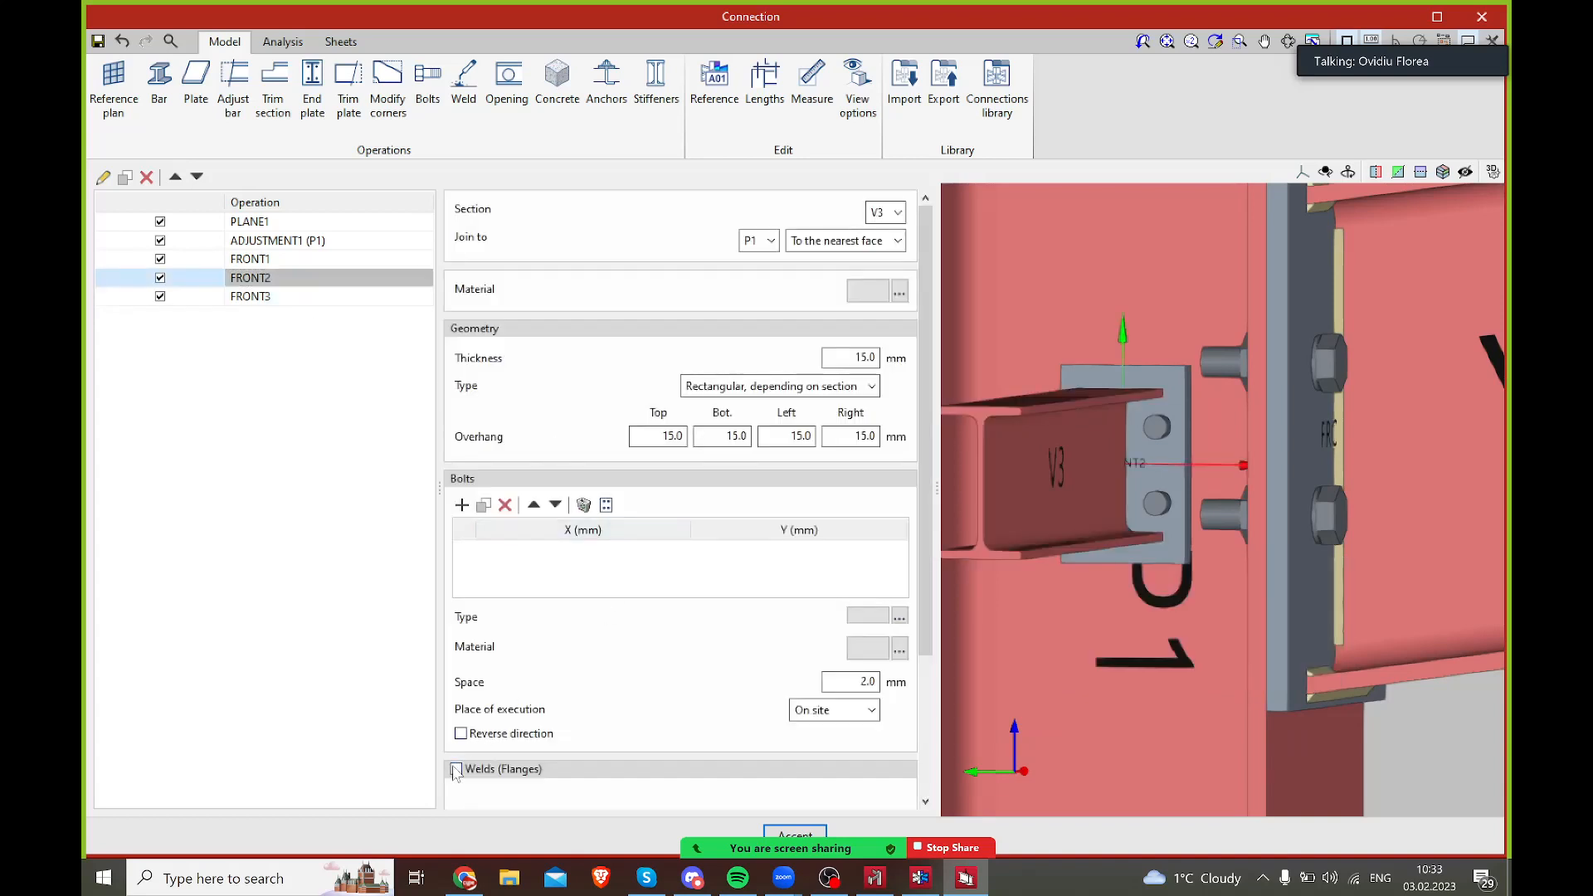
click(456, 770)
click(469, 799)
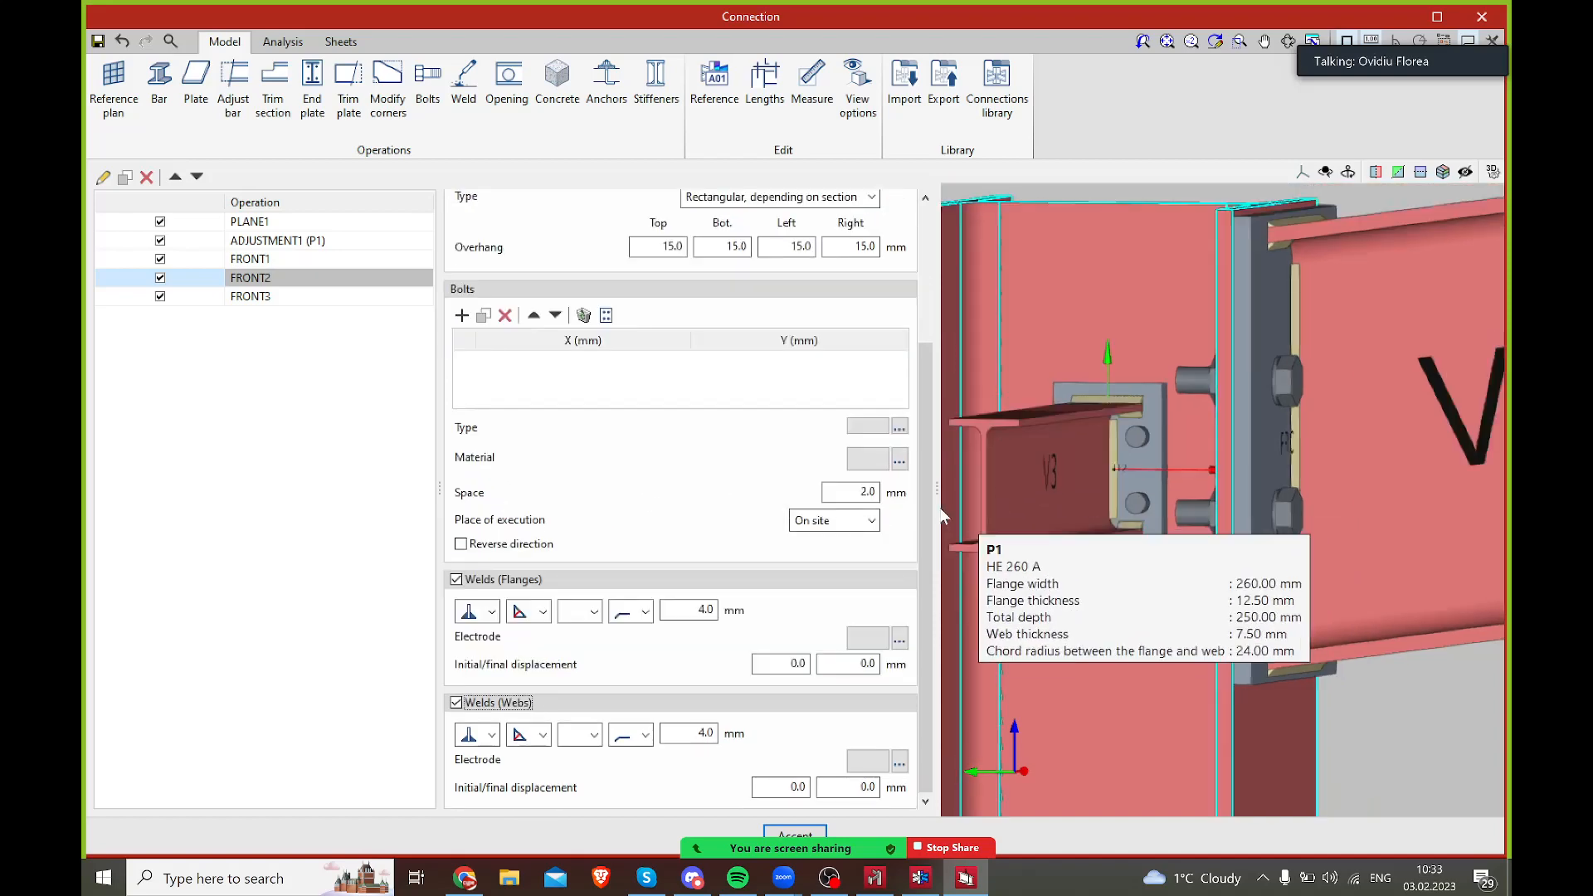
- Assign bolt series ISO 4014 with nominal diameter 12 to end plate FRONT3
scroll(979, 513, down, 6)
middle_drag(1156, 579, 1325, 508)
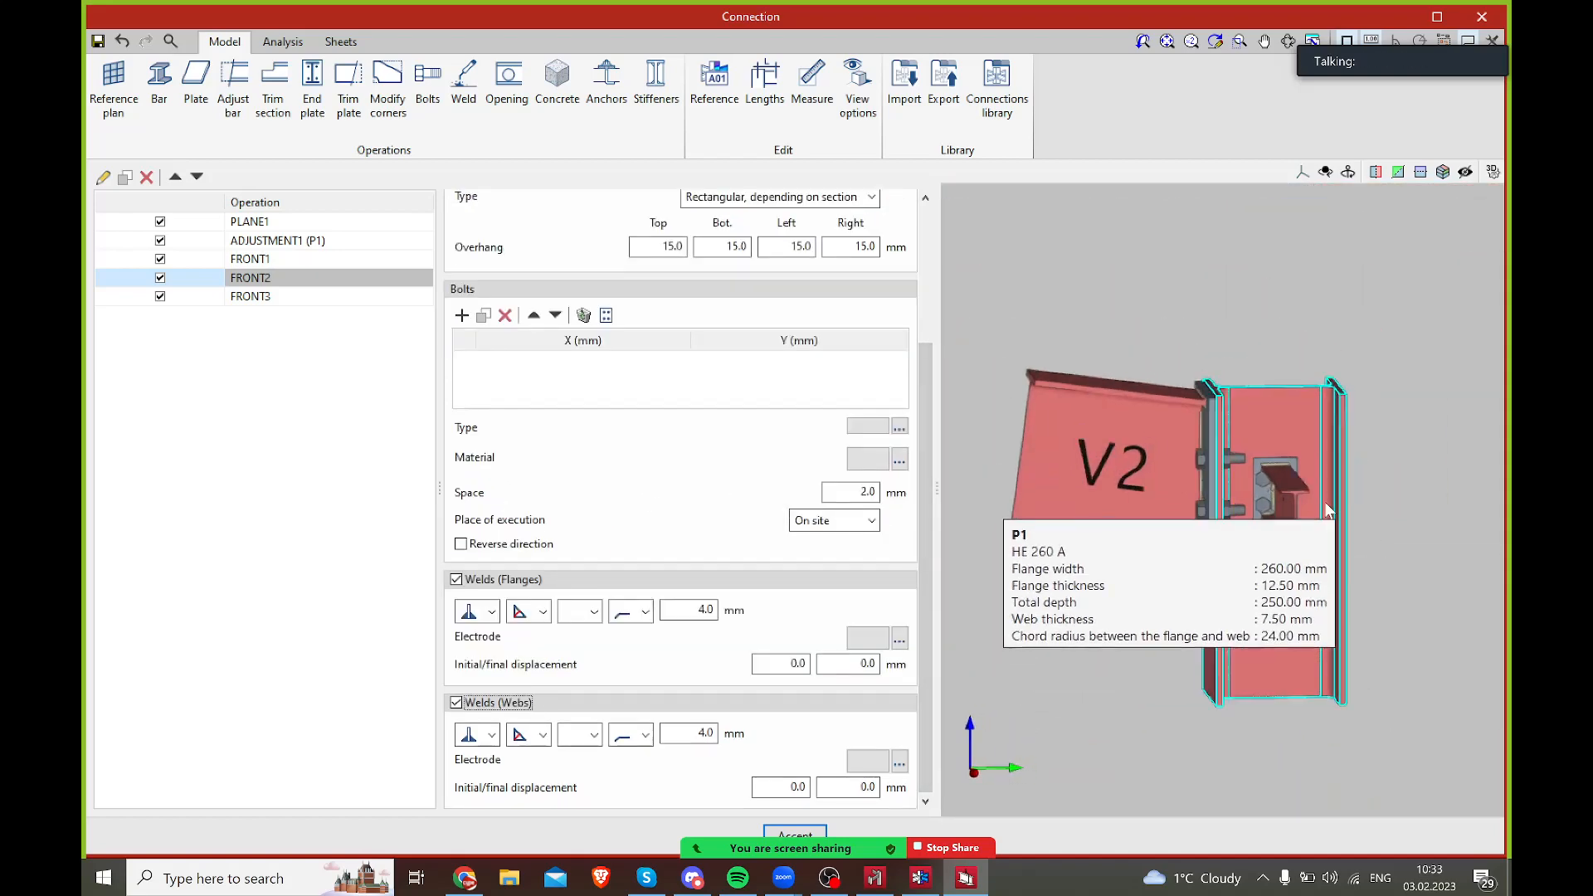
scroll(1302, 491, up, 5)
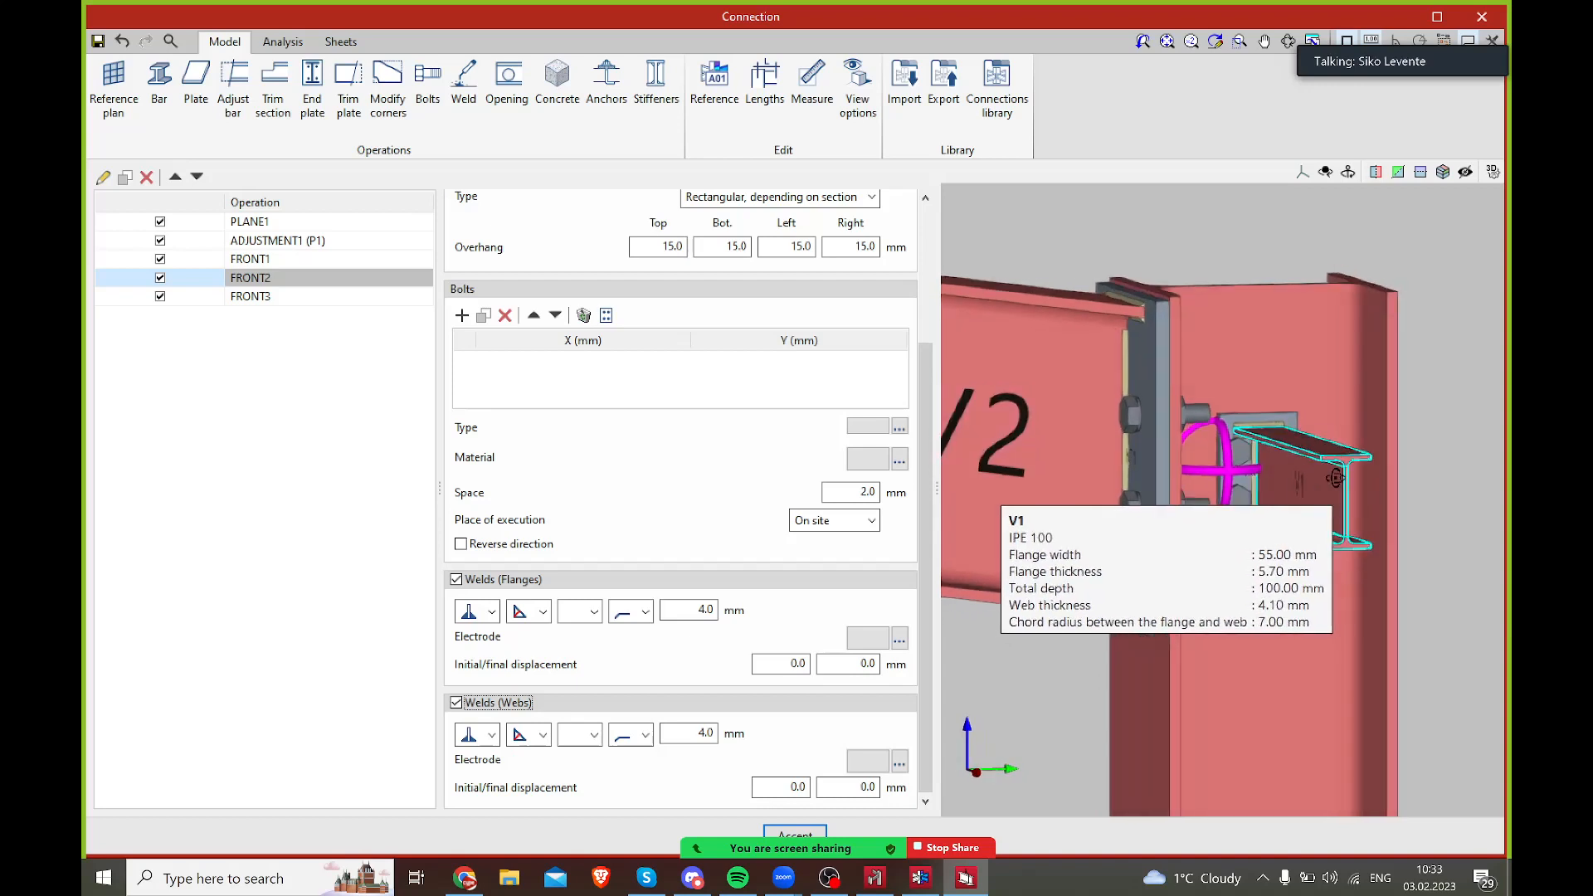
middle_drag(1335, 479, 1184, 516)
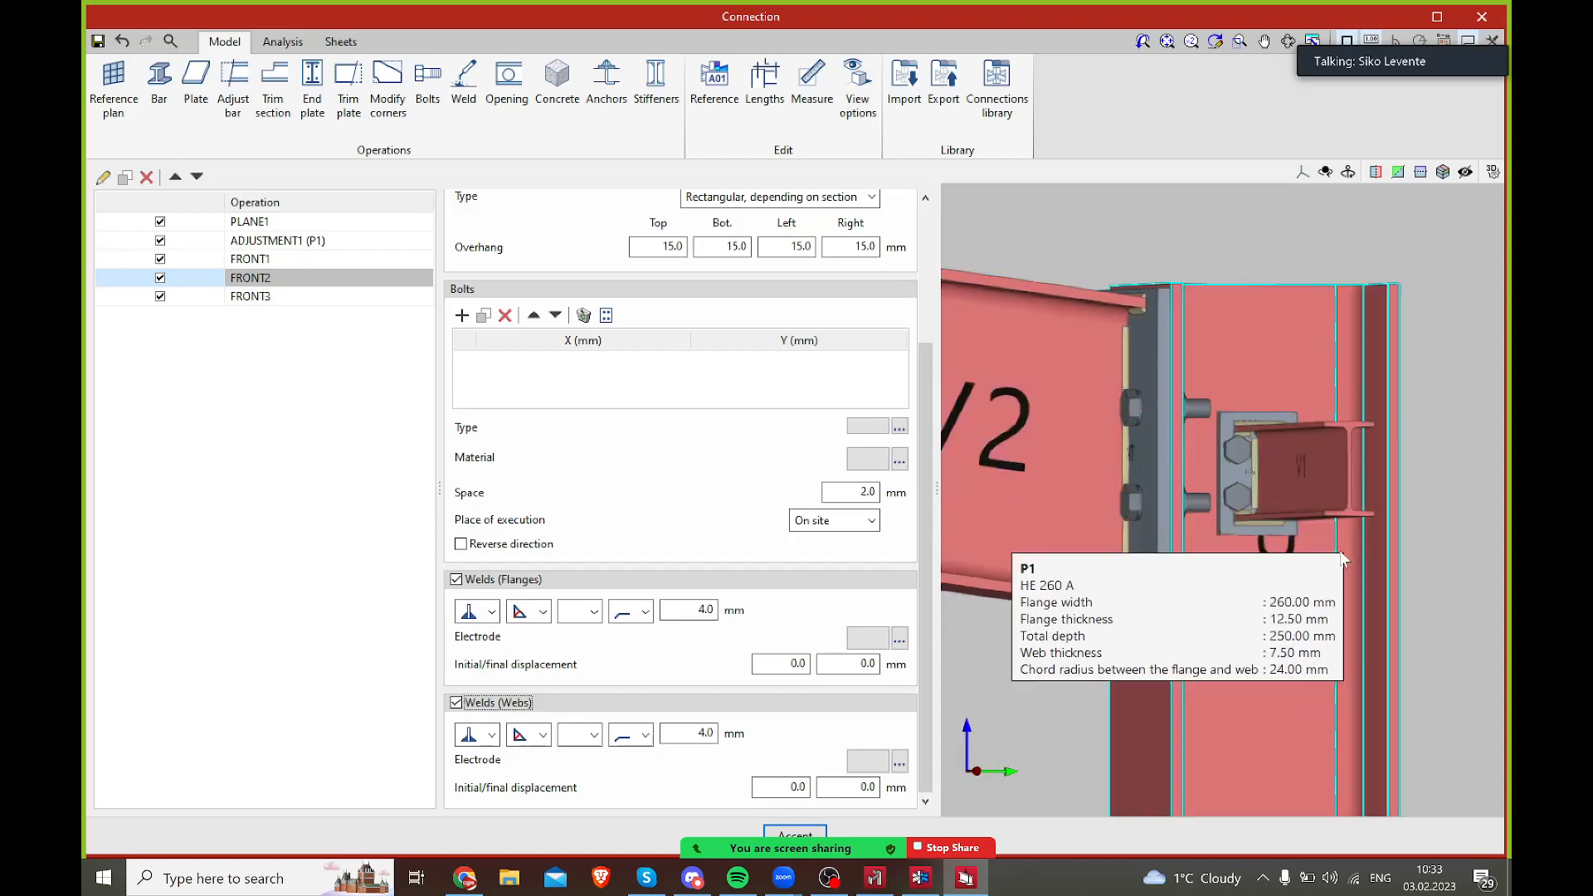
click(258, 297)
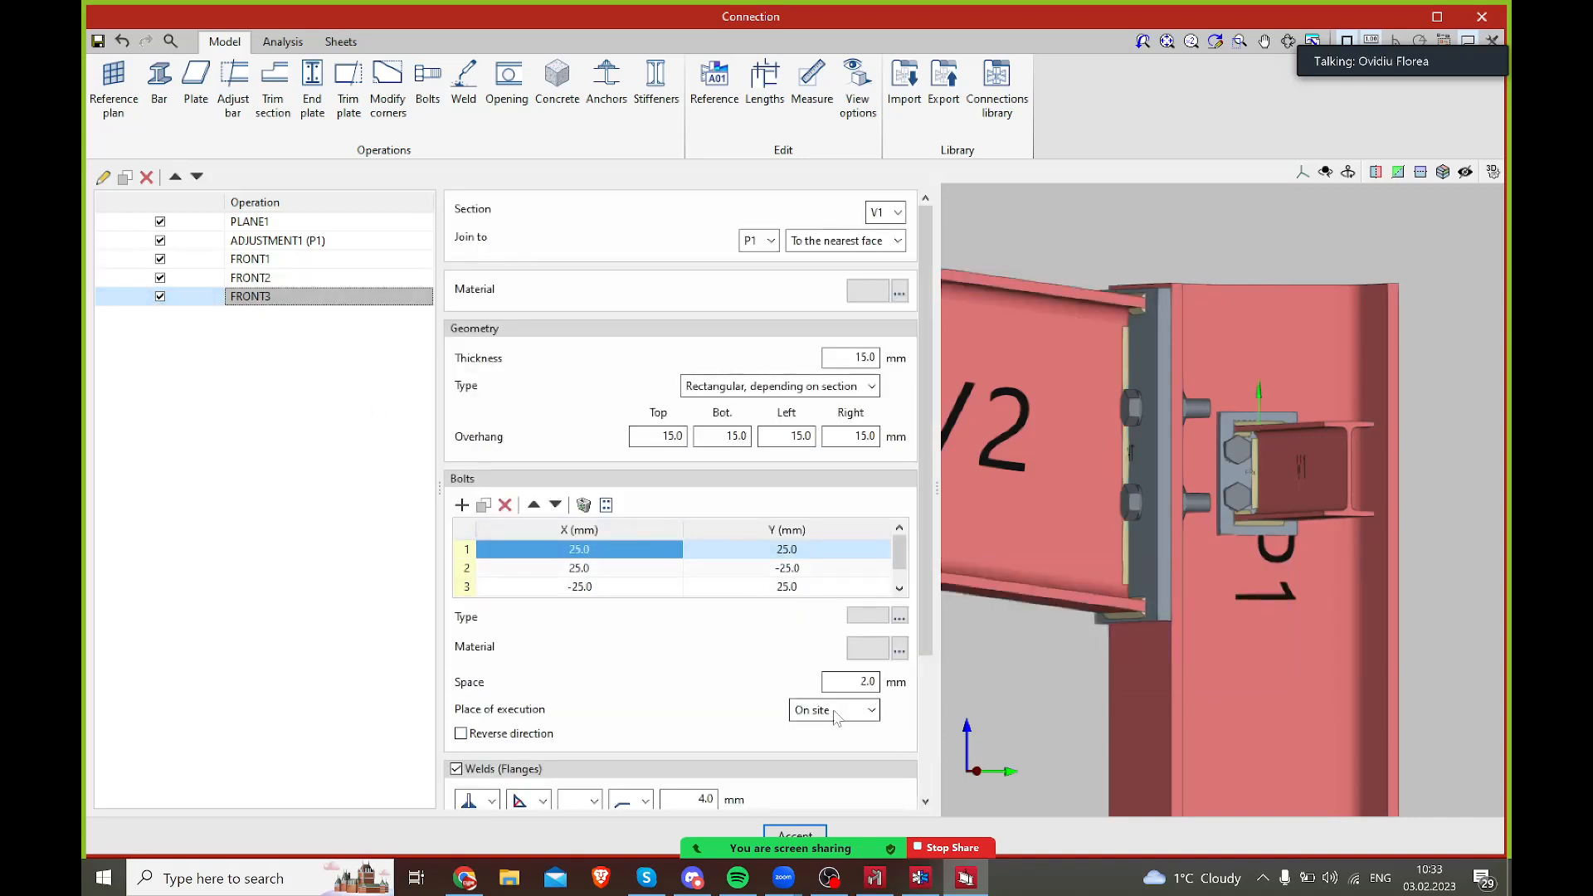
scroll(895, 540, down, 1)
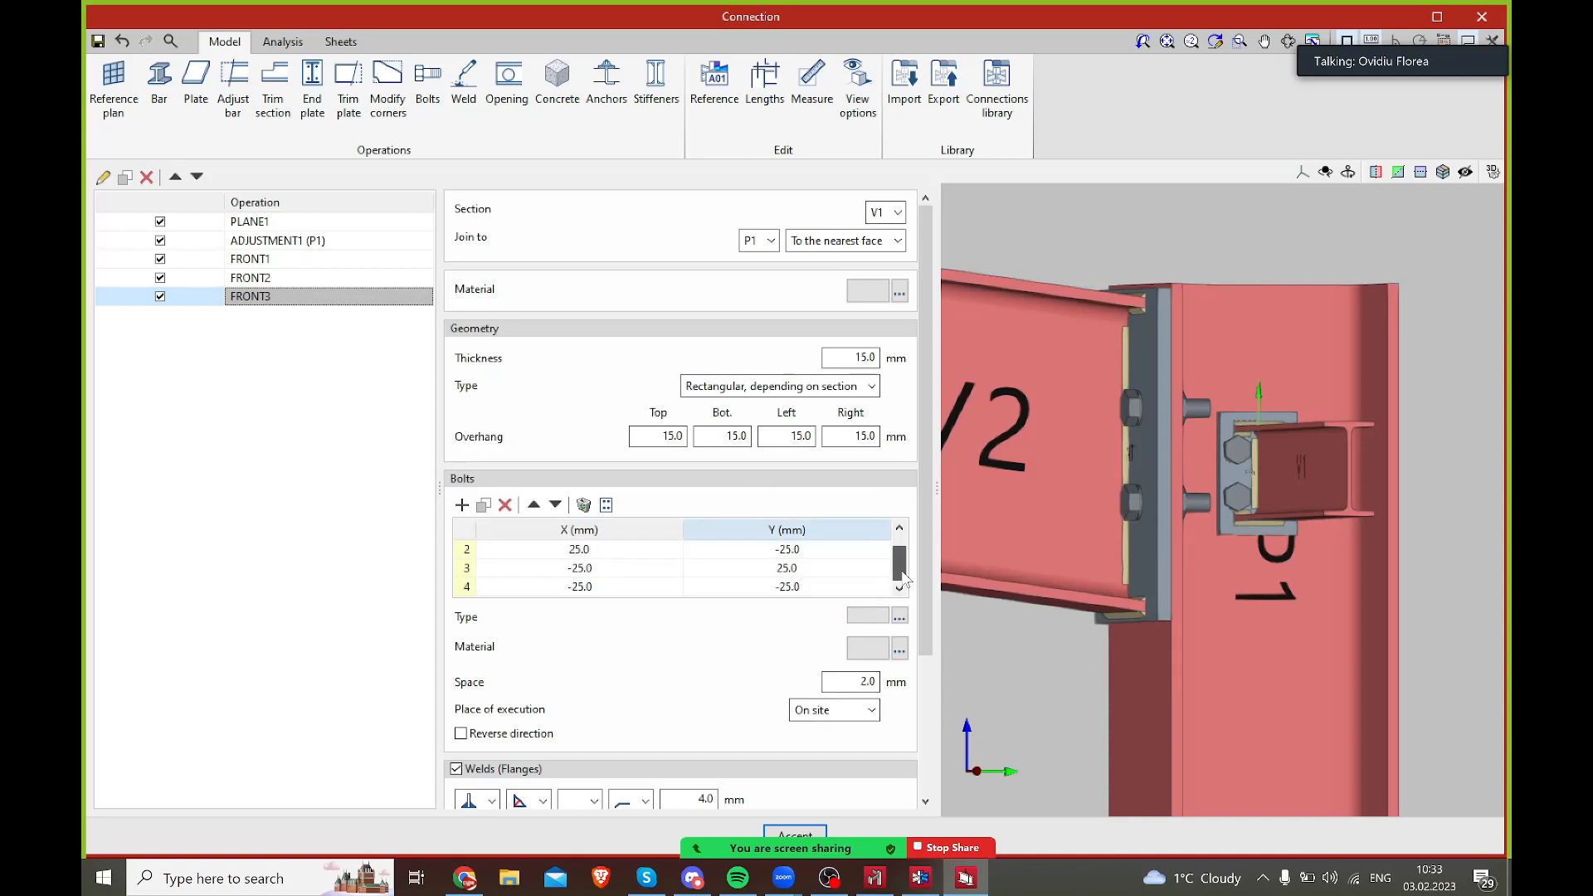
scroll(919, 534, down, 2)
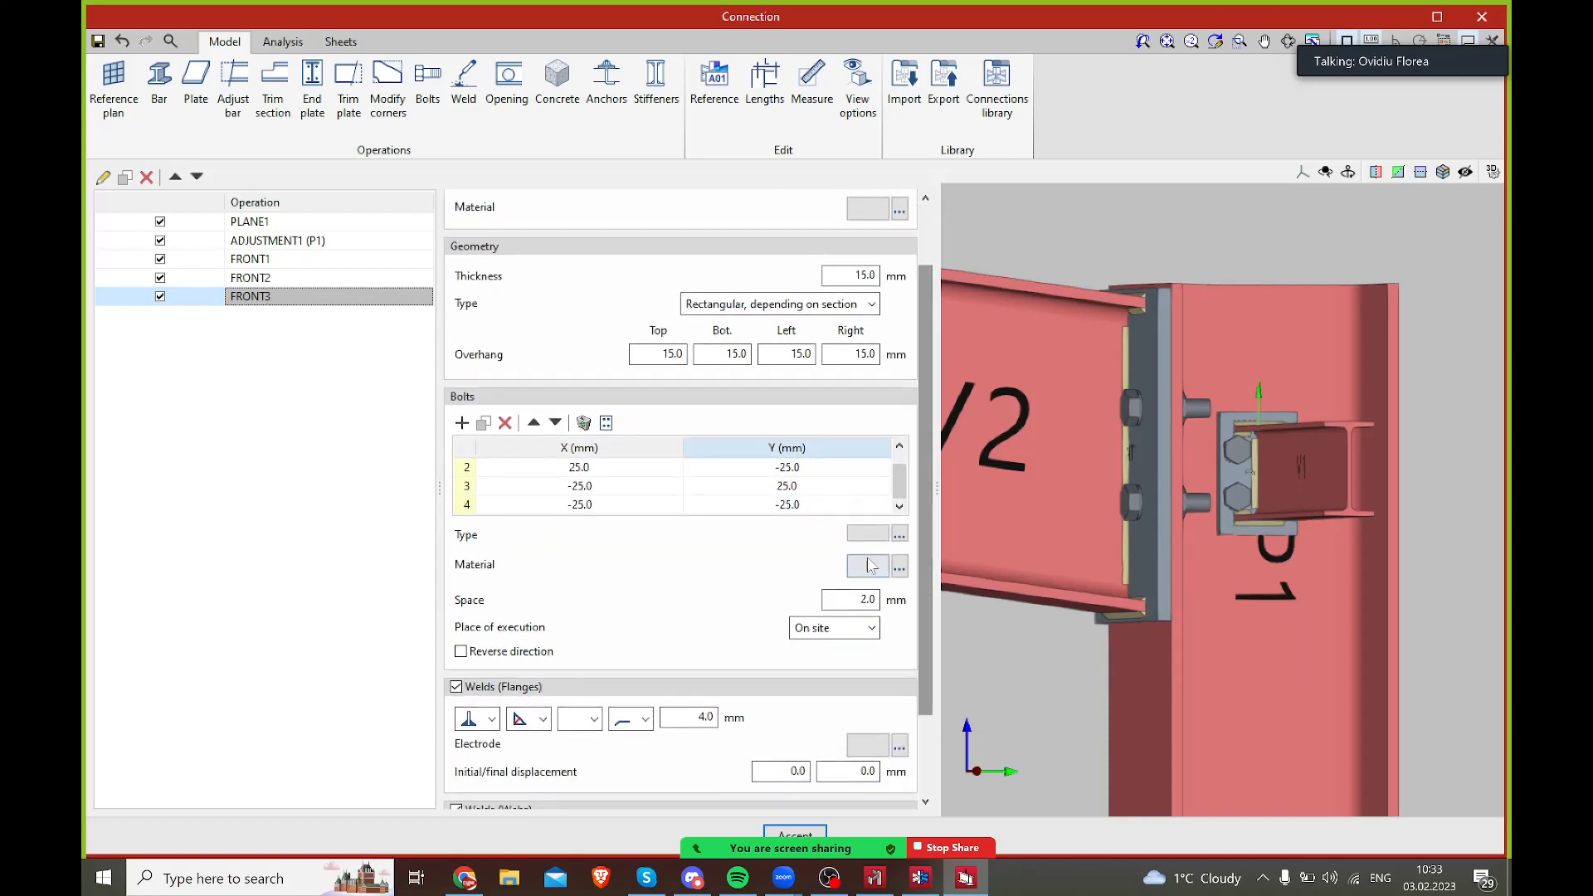
click(899, 535)
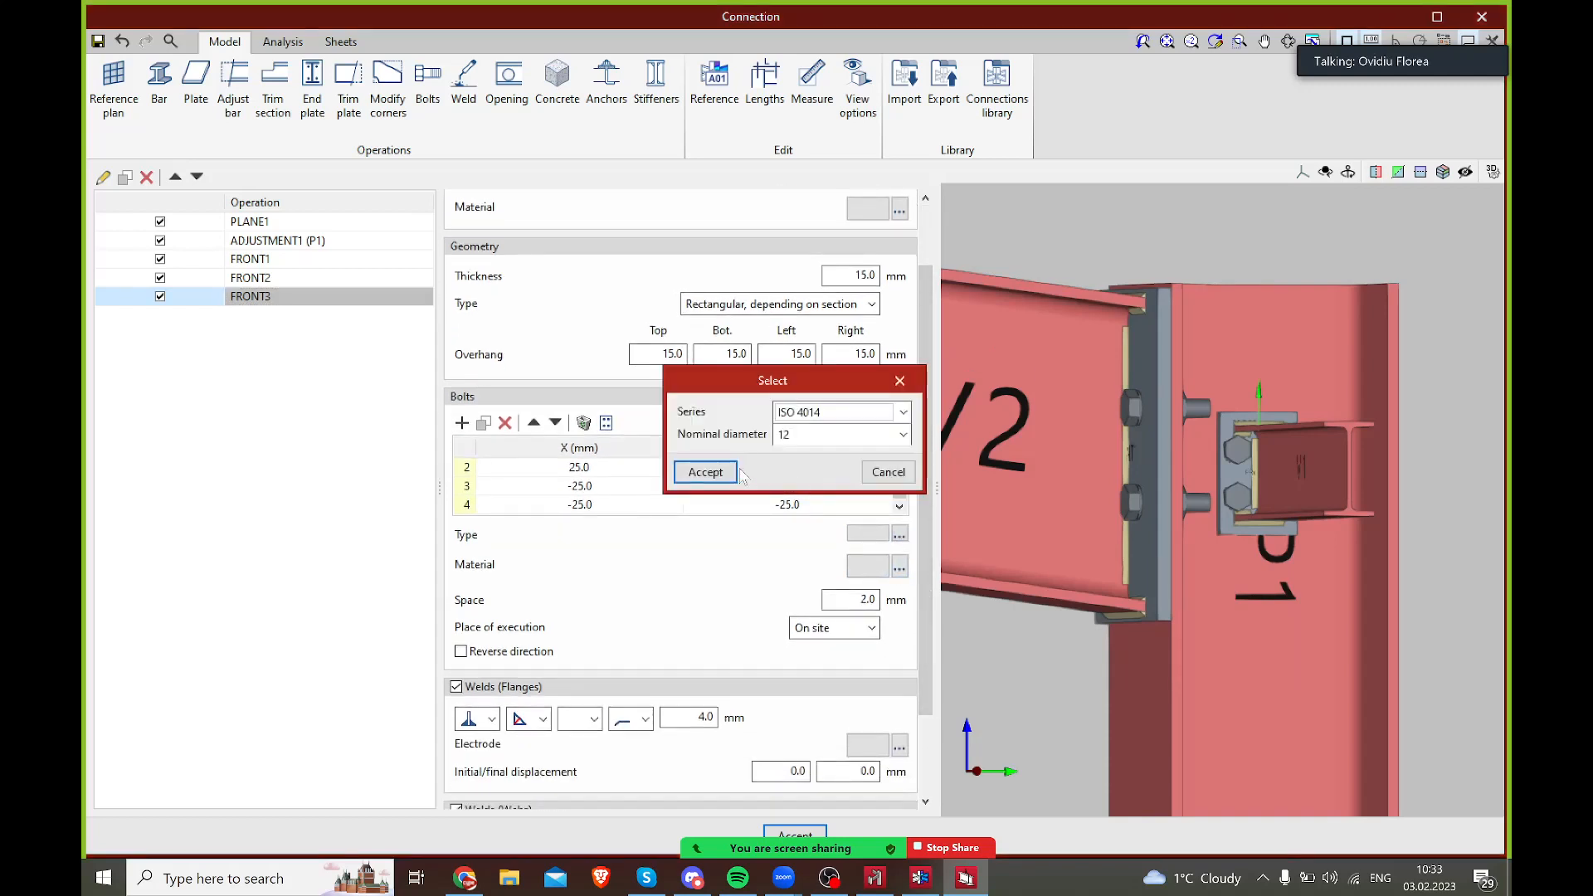
click(825, 435)
click(838, 434)
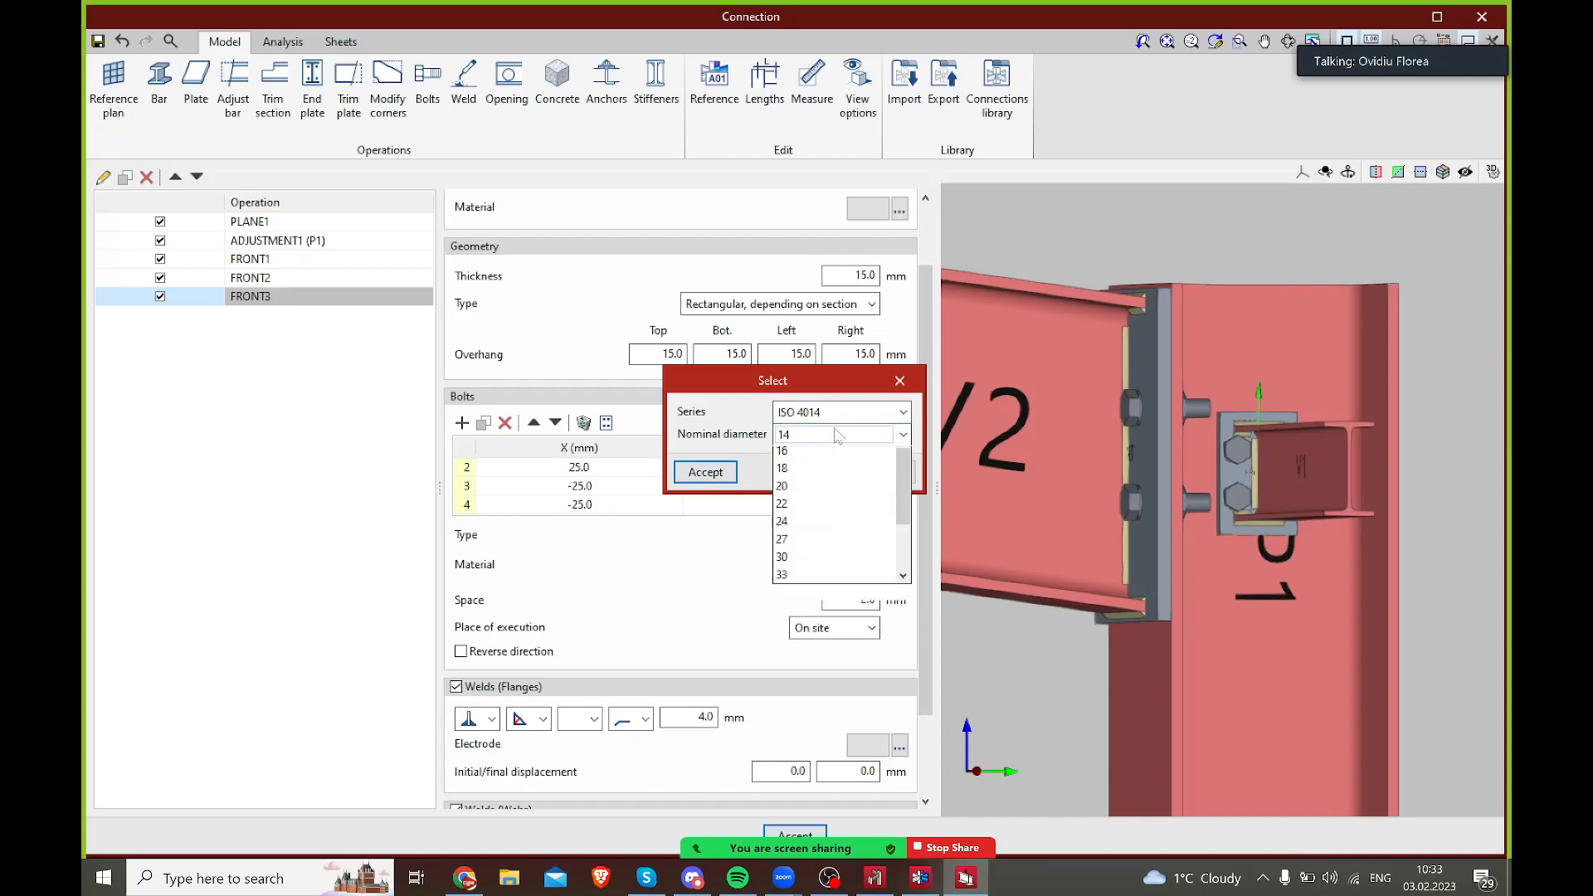
click(809, 465)
click(705, 472)
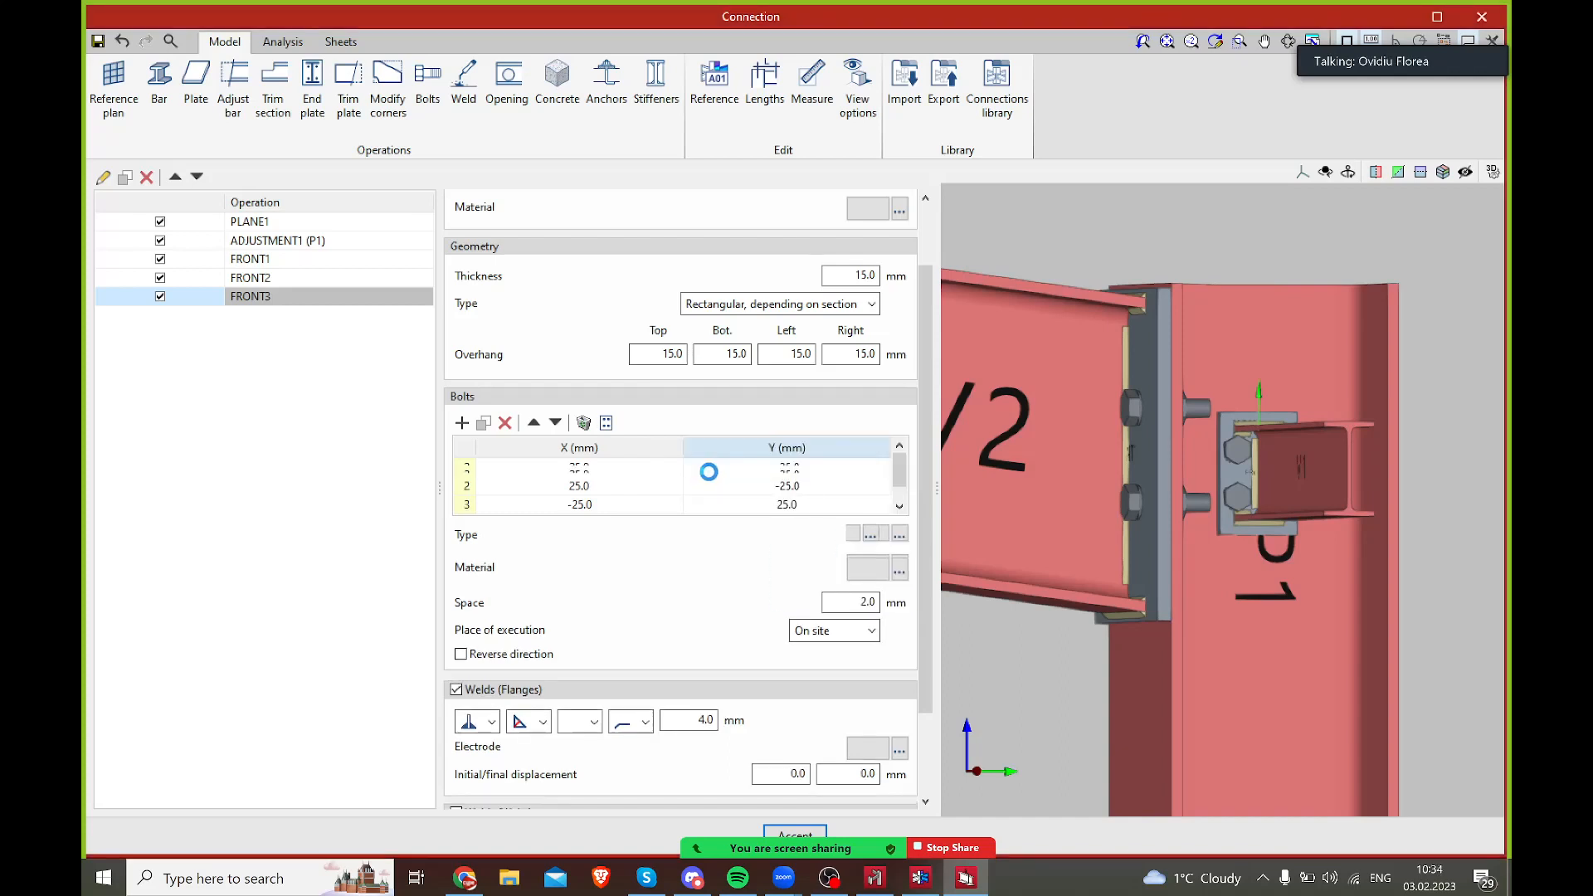
- Assign bolt type ISO 4014 with nominal diameter 12 to end plate FRONT2 and choose its bolt material from the library
click(311, 280)
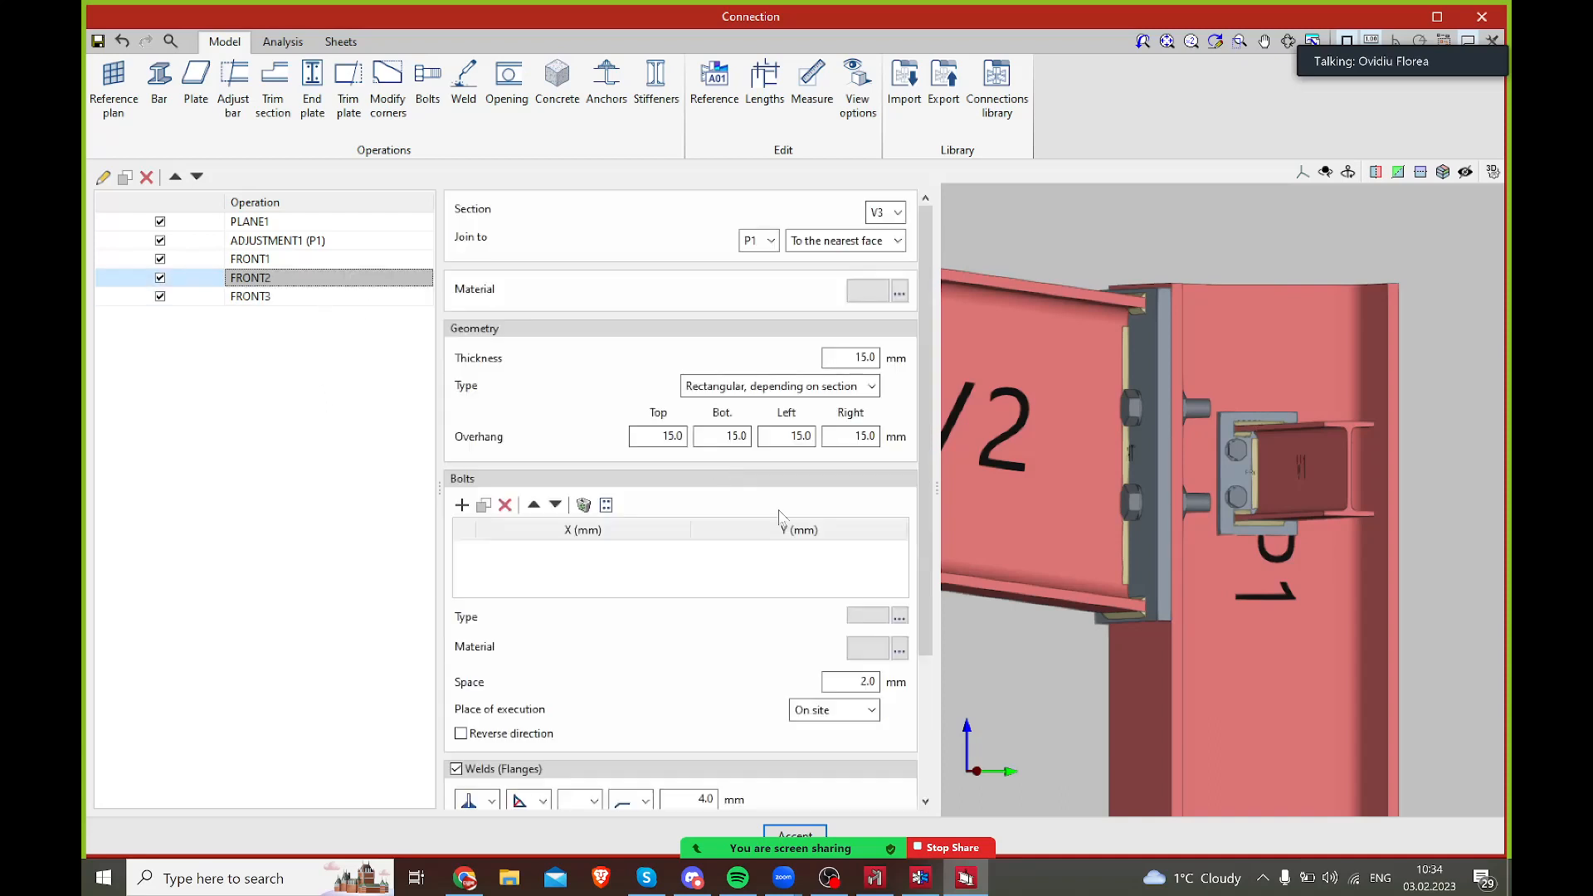
click(900, 615)
click(705, 472)
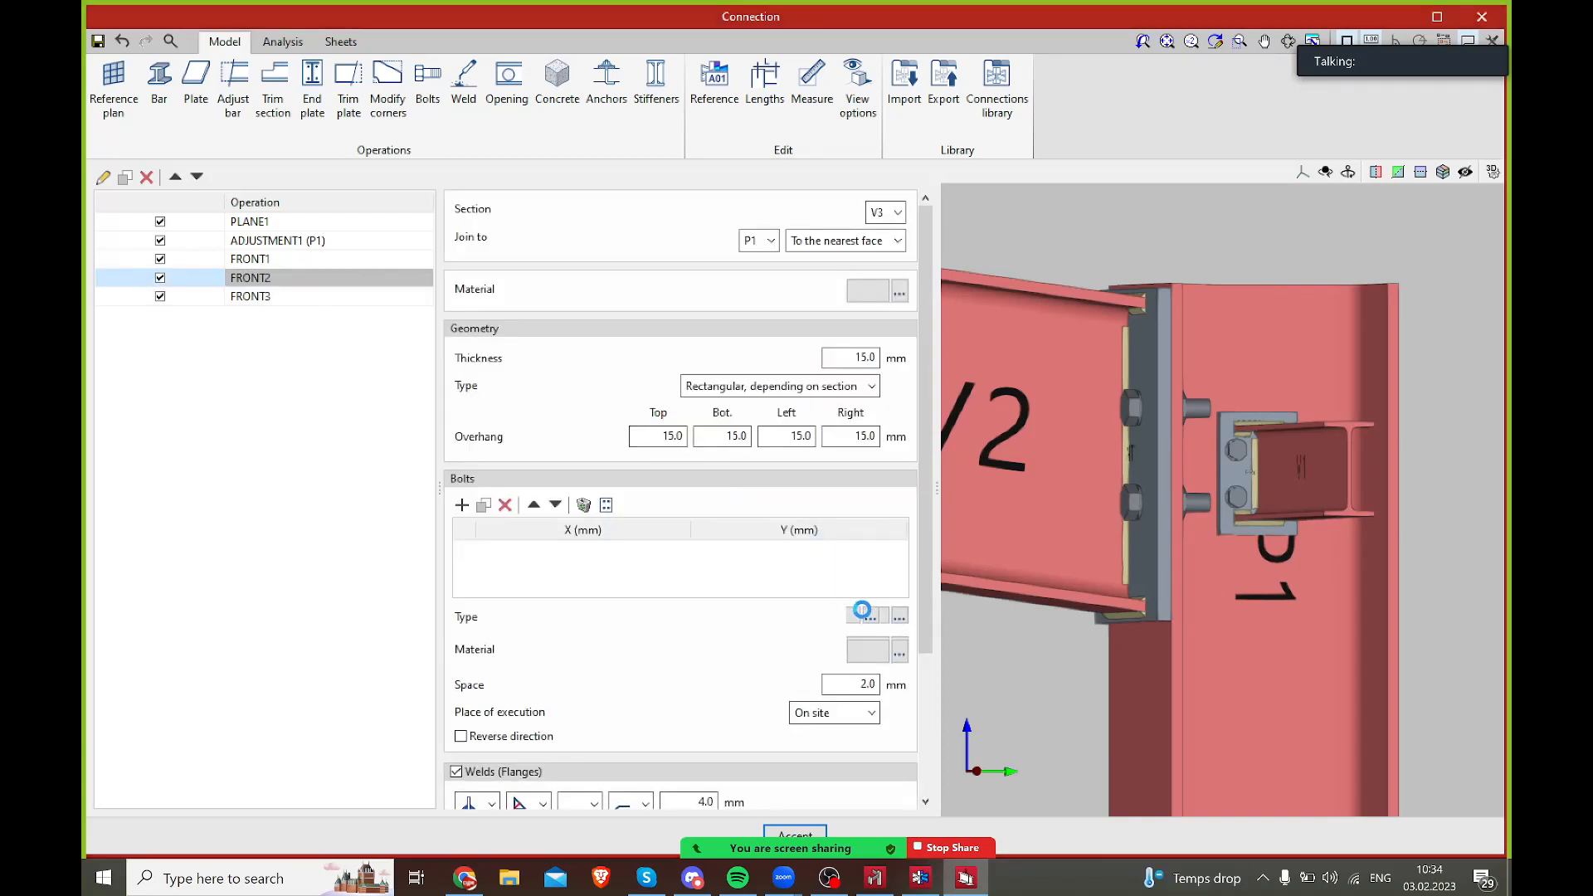
click(900, 650)
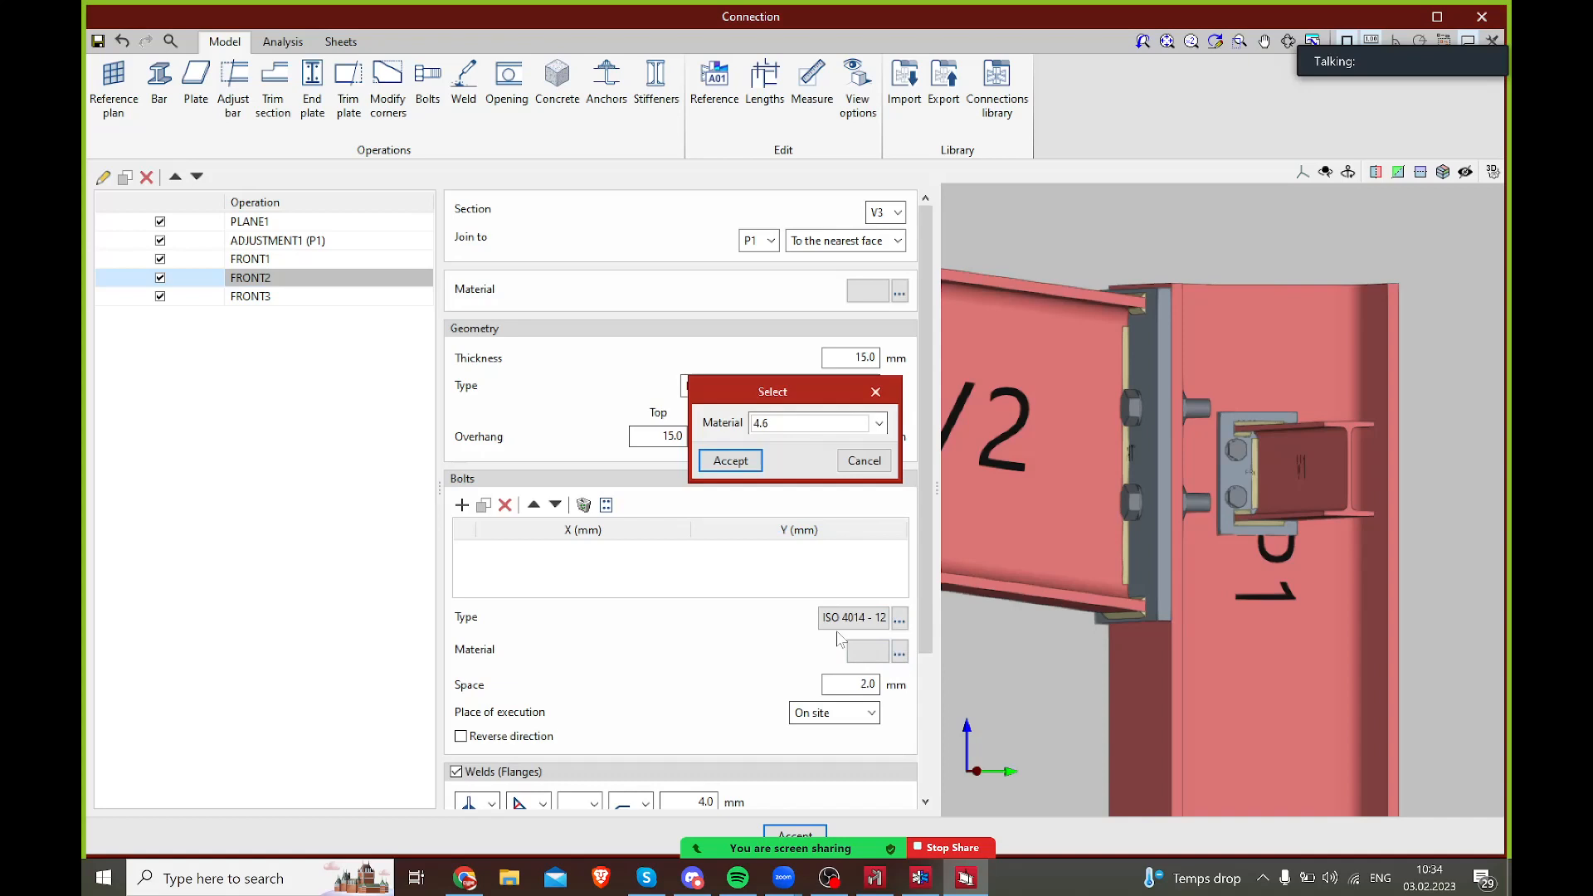
click(805, 423)
click(798, 545)
click(730, 462)
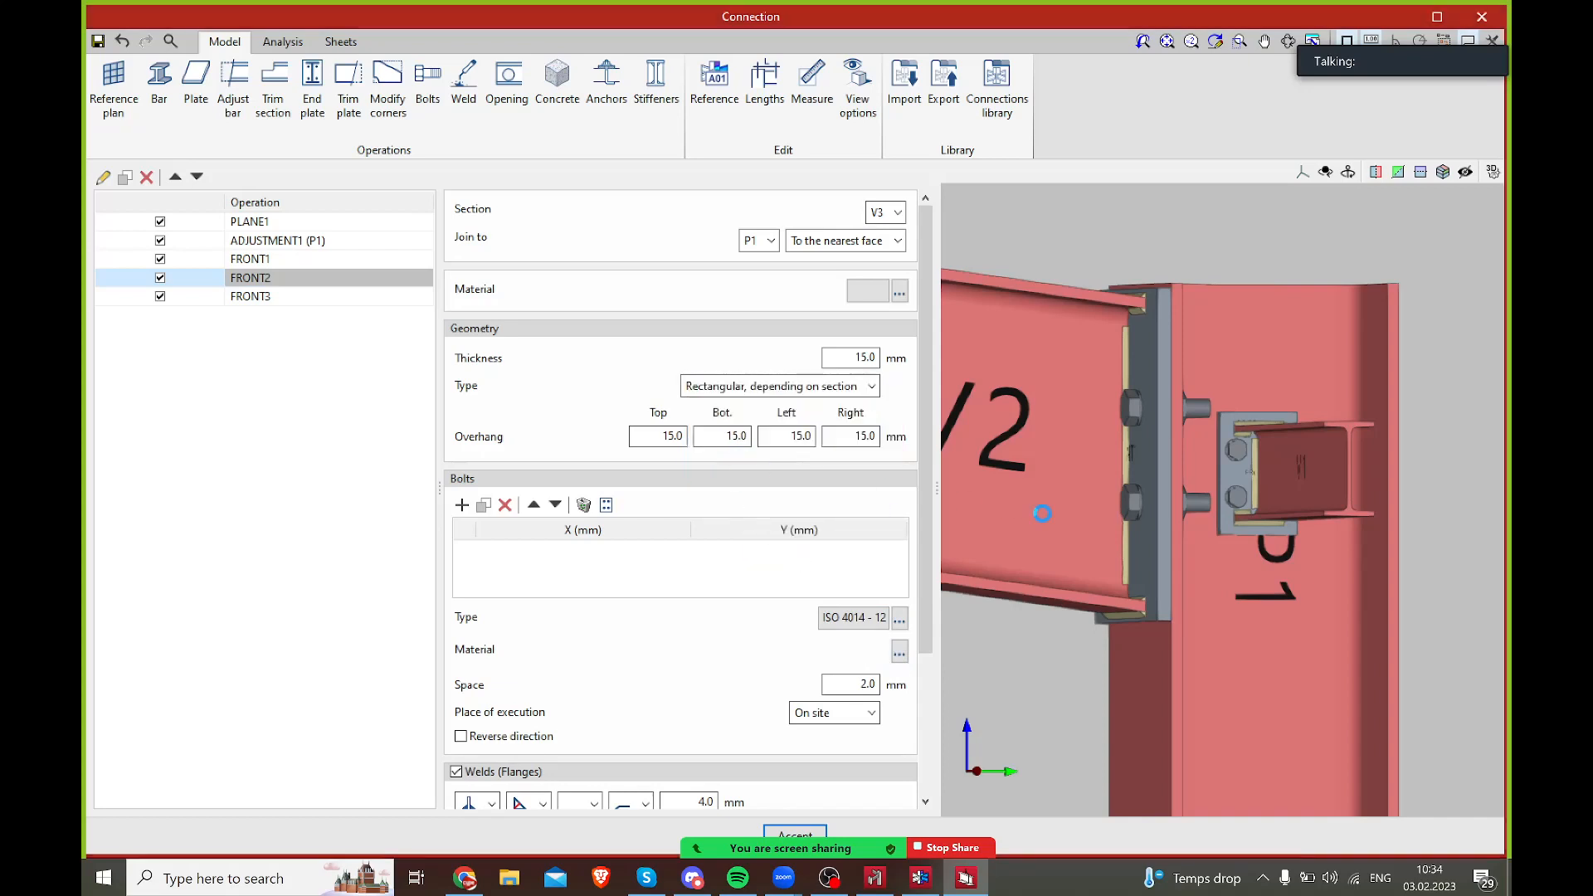
drag(925, 476, 924, 614)
click(878, 474)
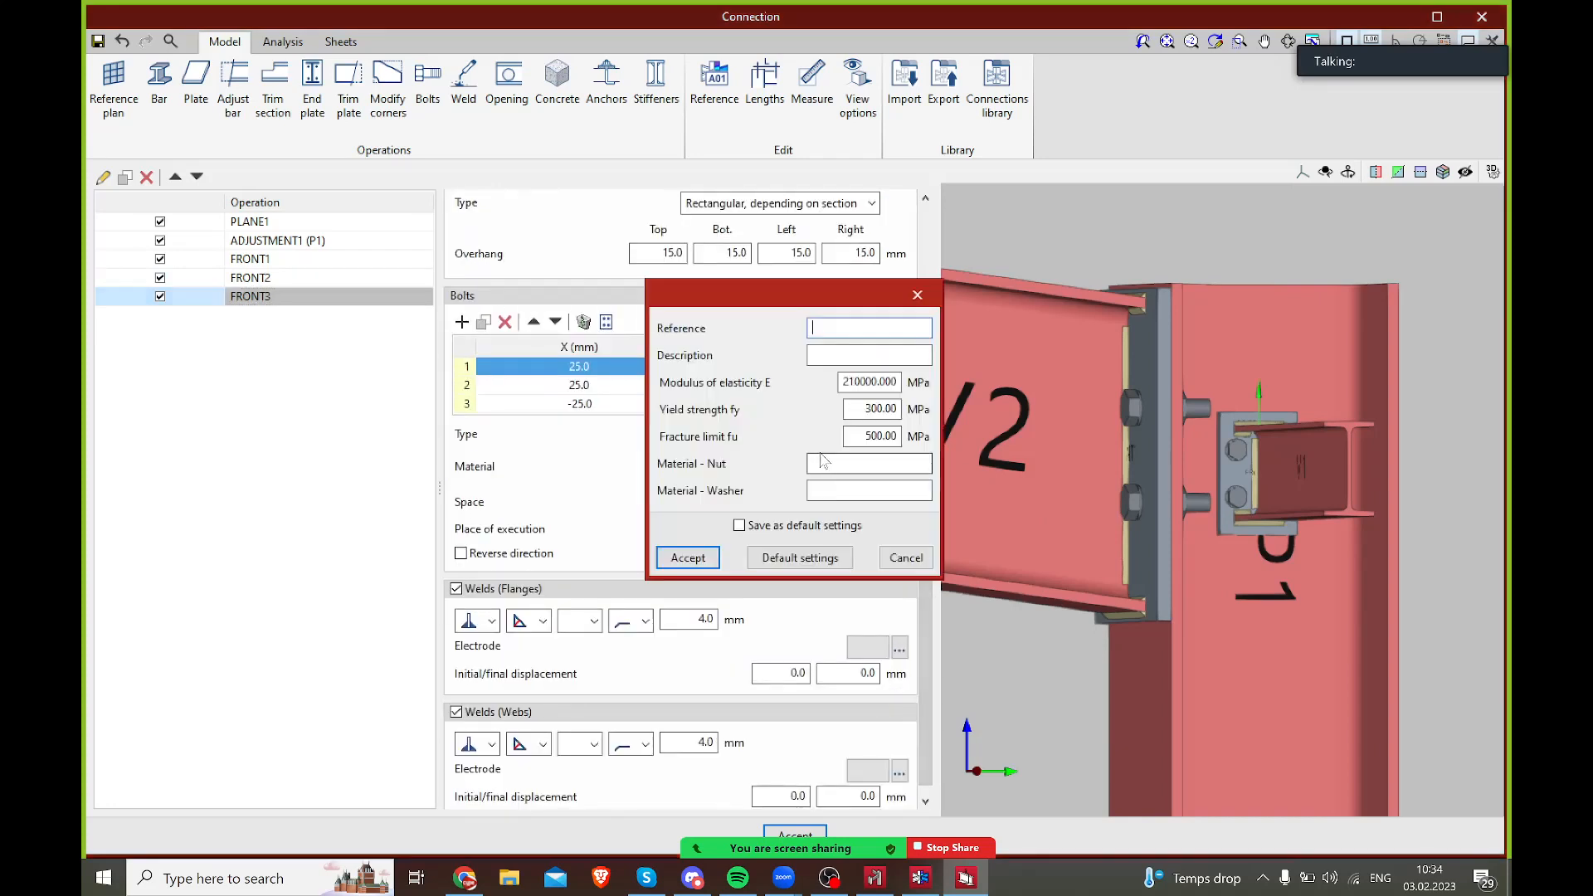
click(911, 564)
click(870, 468)
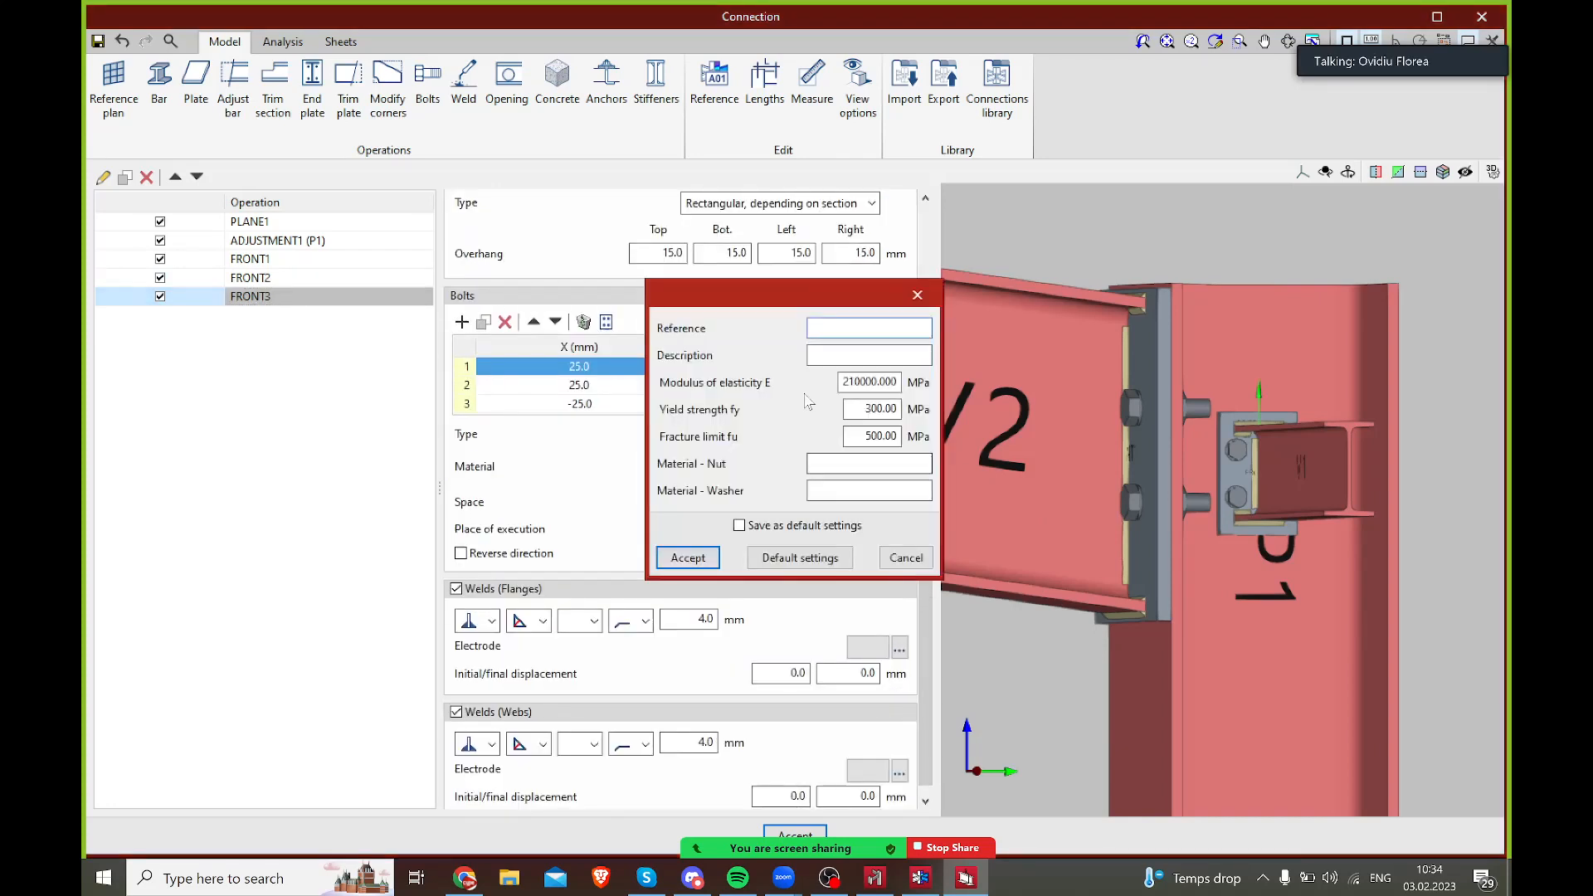
click(906, 559)
- Set the bolt material of end plate FRONT3 to 10.9
click(899, 472)
click(878, 423)
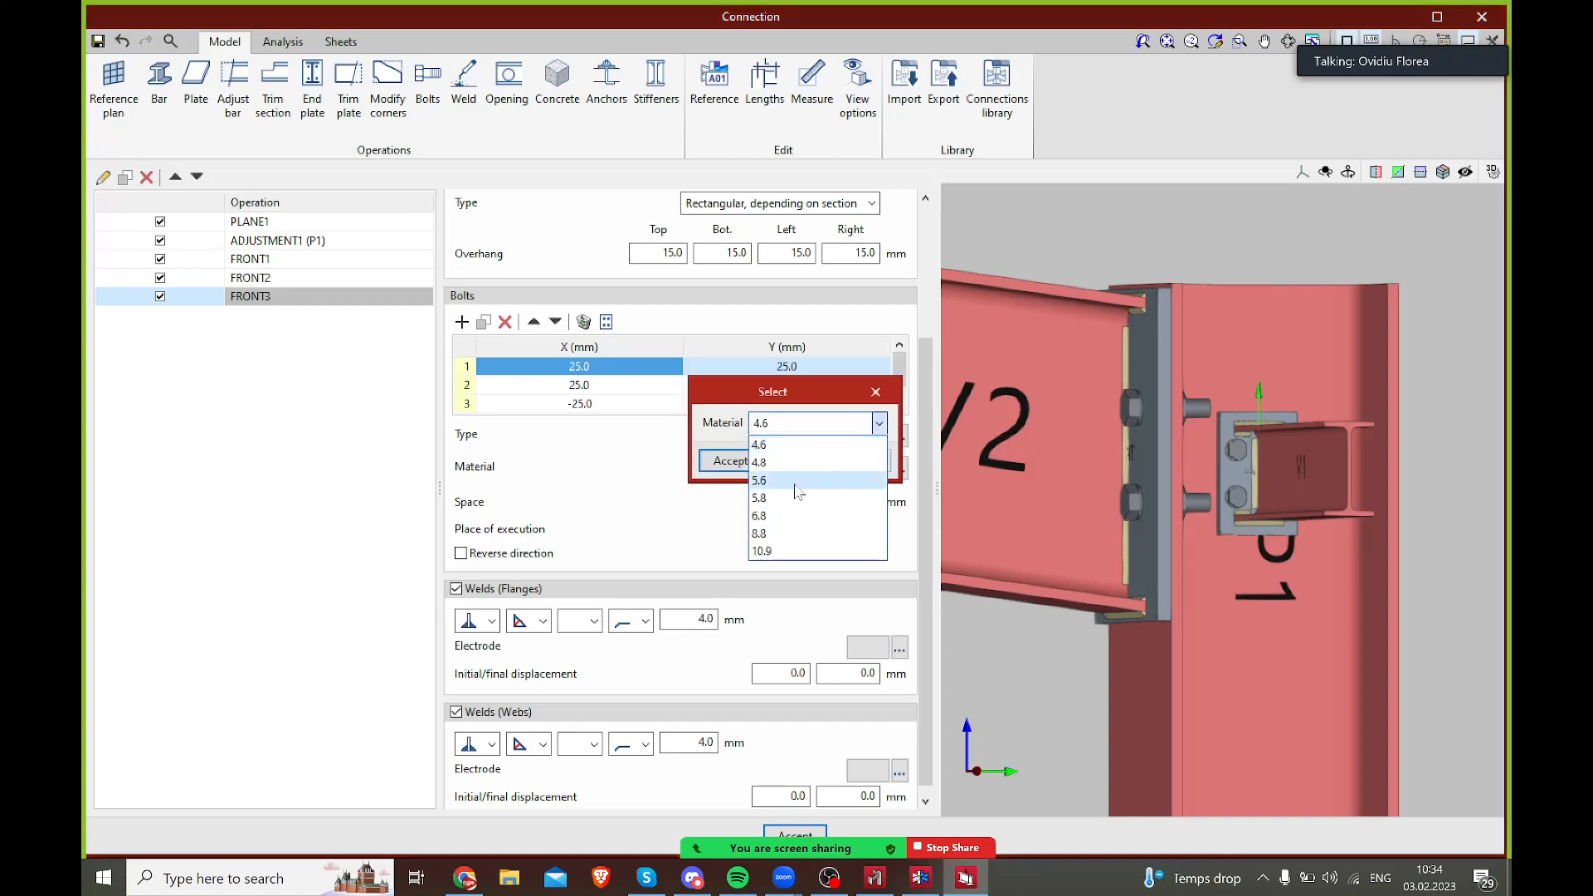
click(771, 551)
click(730, 460)
scroll(1294, 427, down, 4)
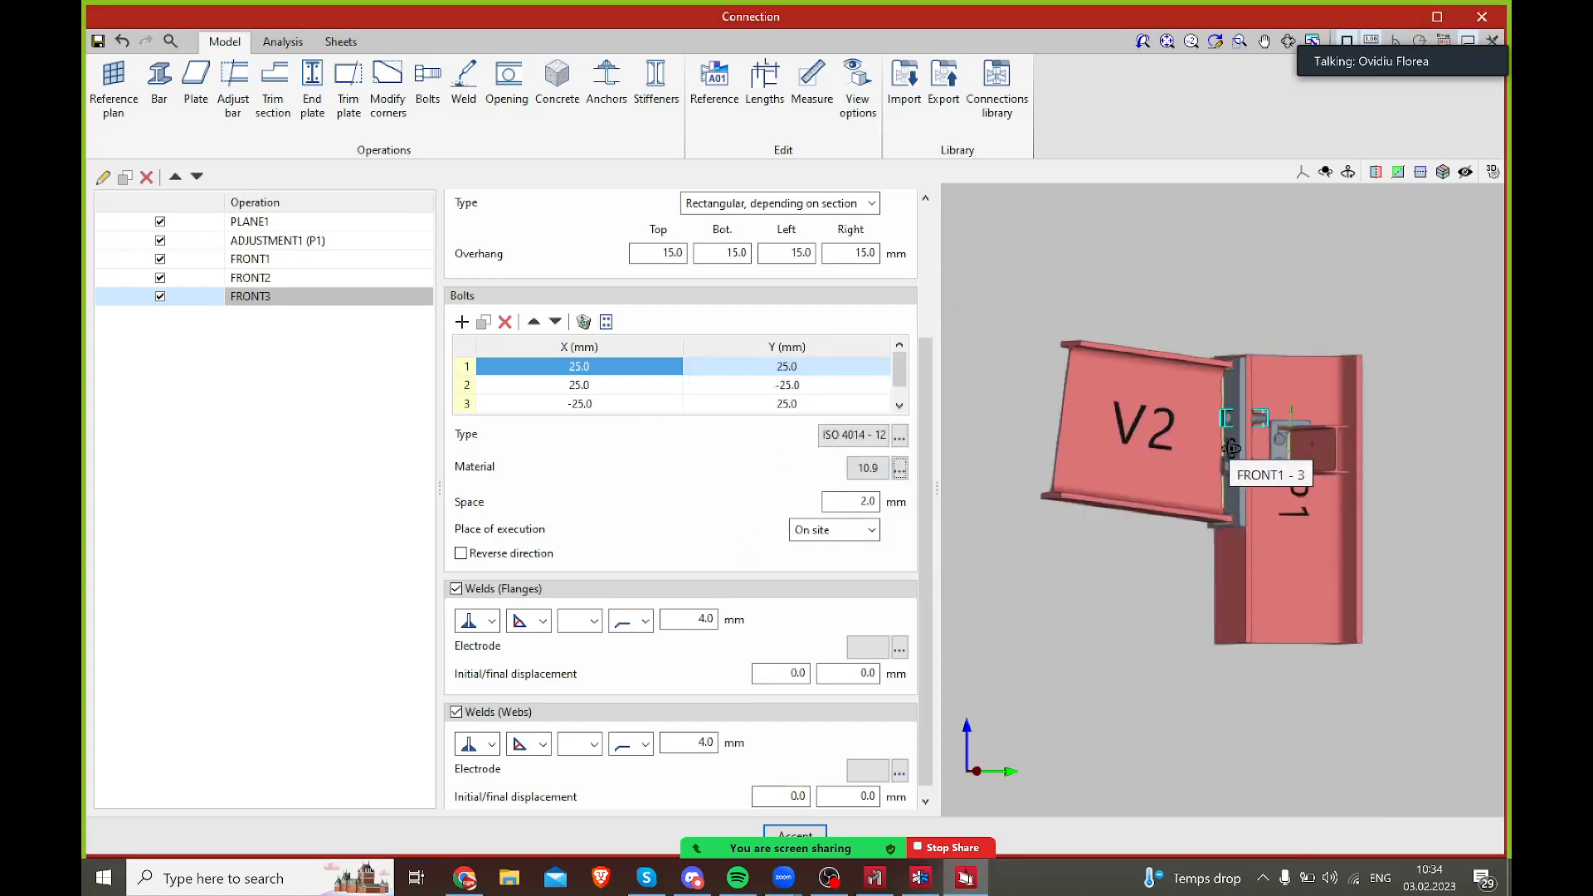
- Run the Stress / Strain analysis on the end-plate connection between P1, V2 and V3 and dismiss its warnings
middle_drag(1263, 438, 1386, 462)
mouse_move(1209, 449)
shift+middle_down()
mouse_move(1273, 447)
mouse_move(1188, 447)
shift+middle_up()
scroll(1148, 454, up, 1)
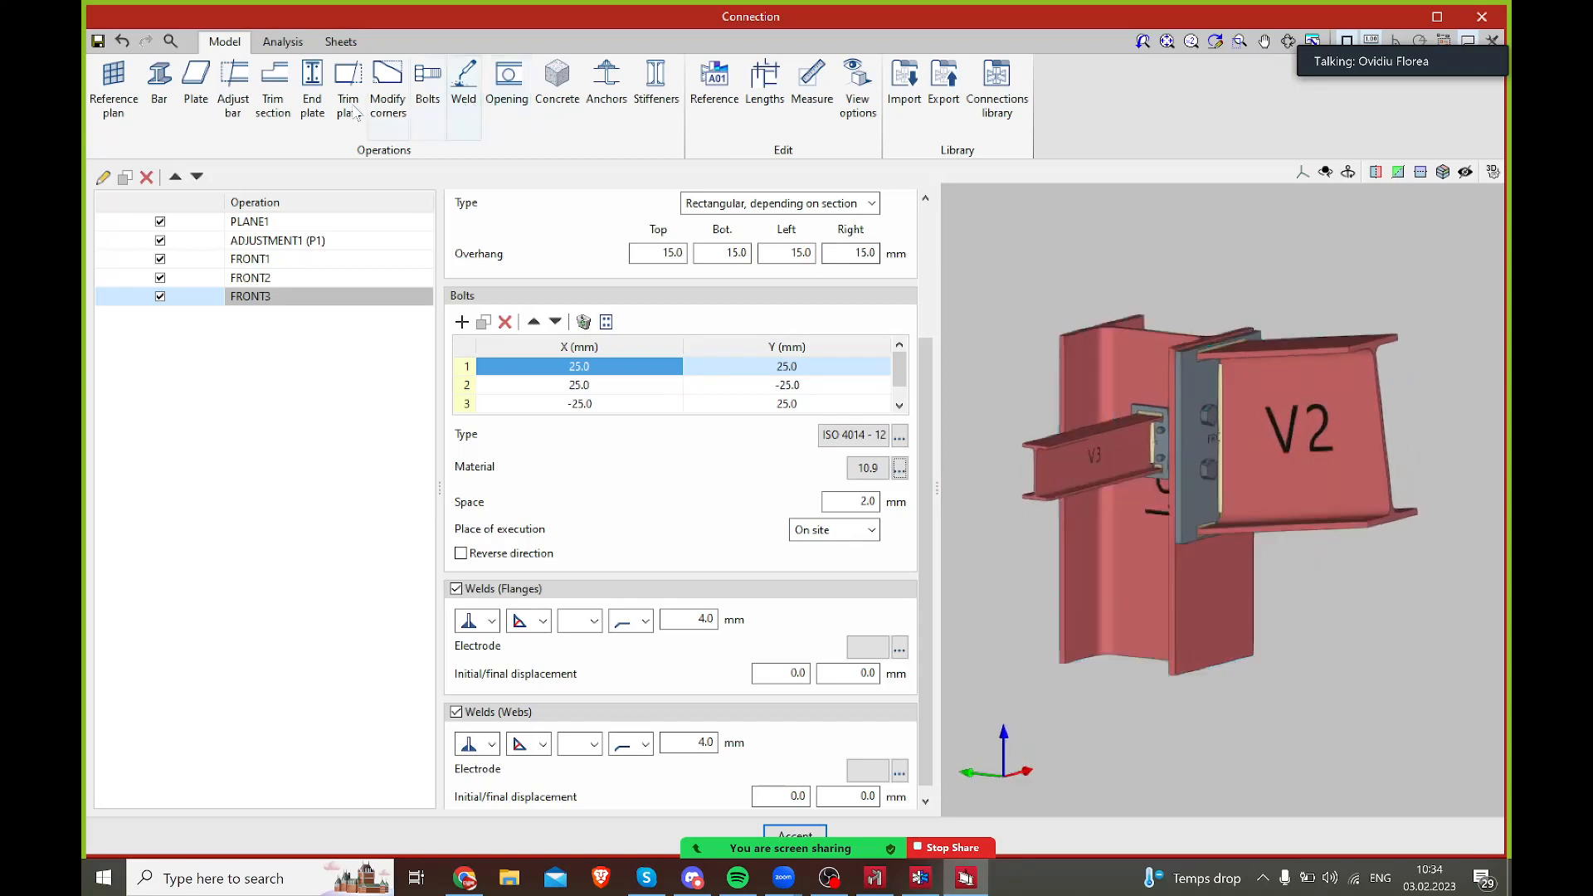
click(282, 45)
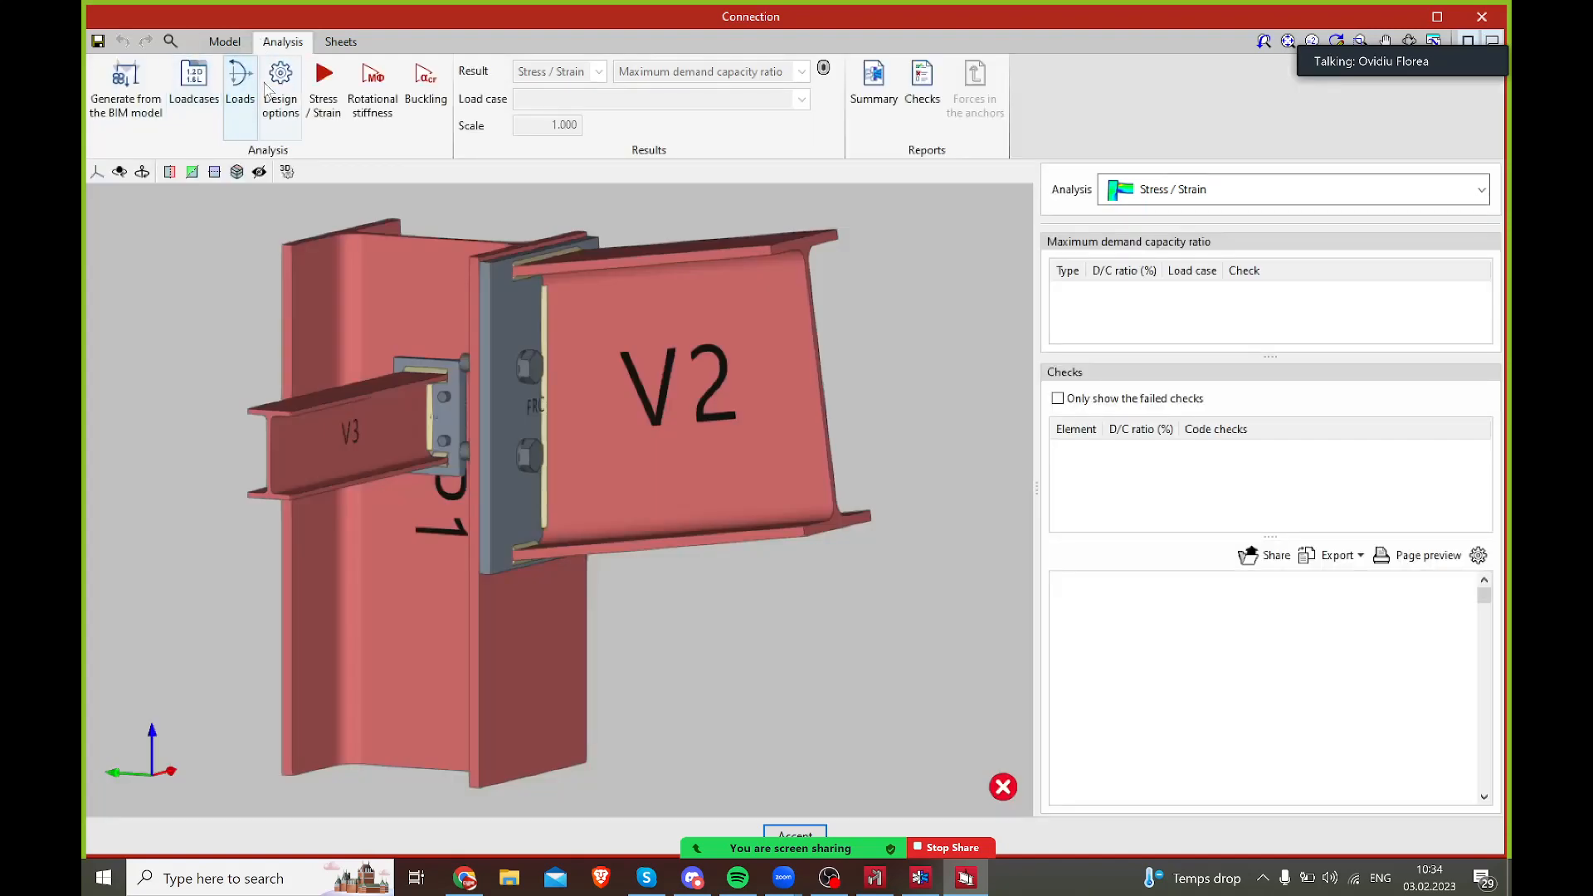
click(319, 86)
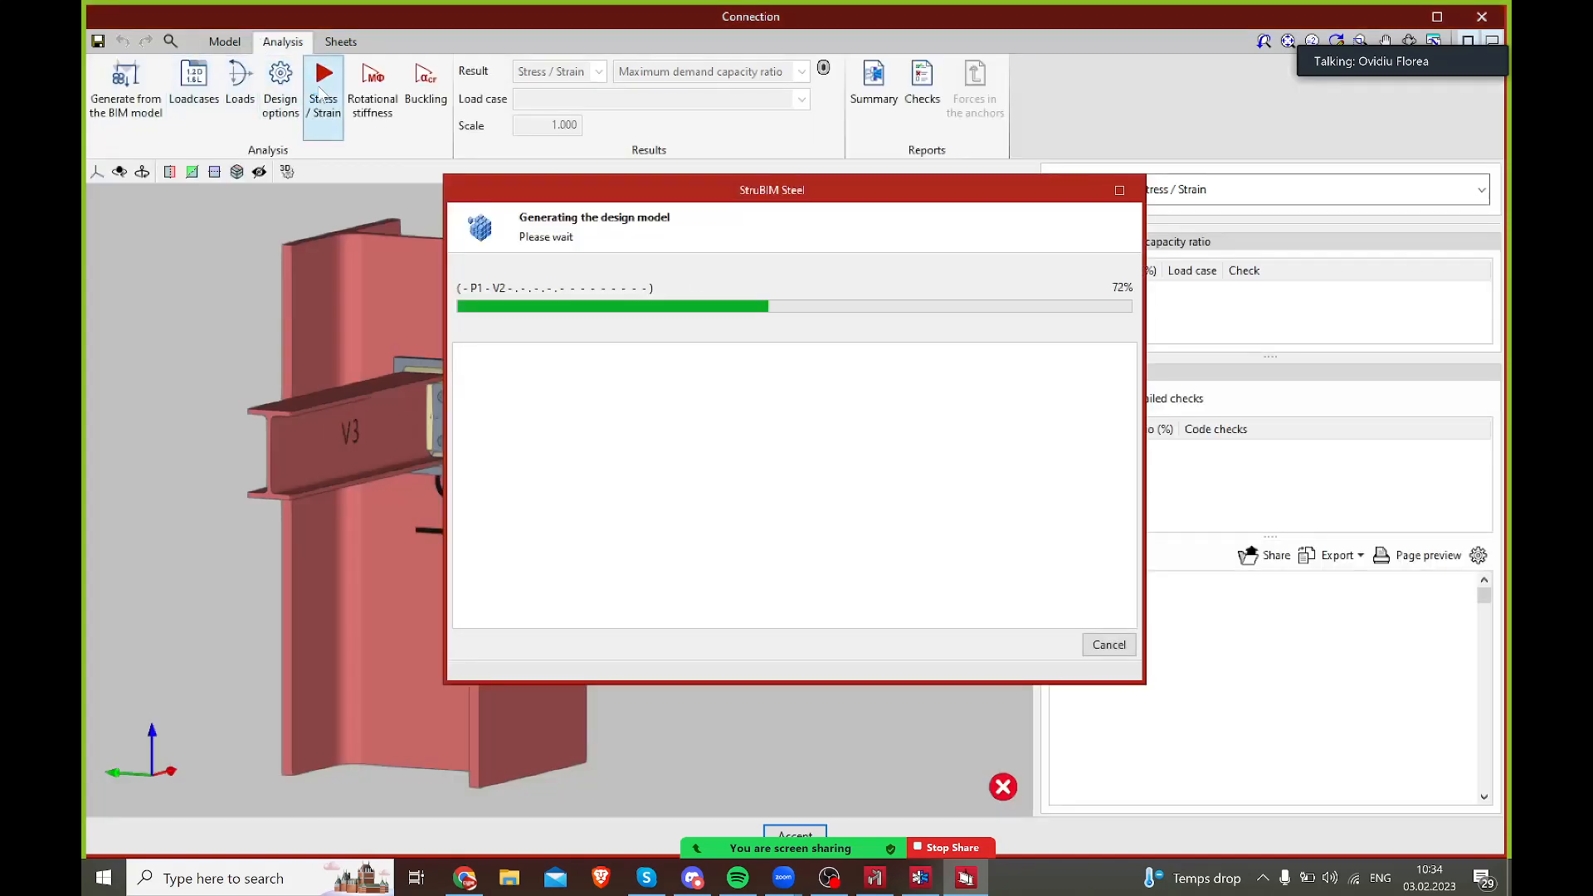
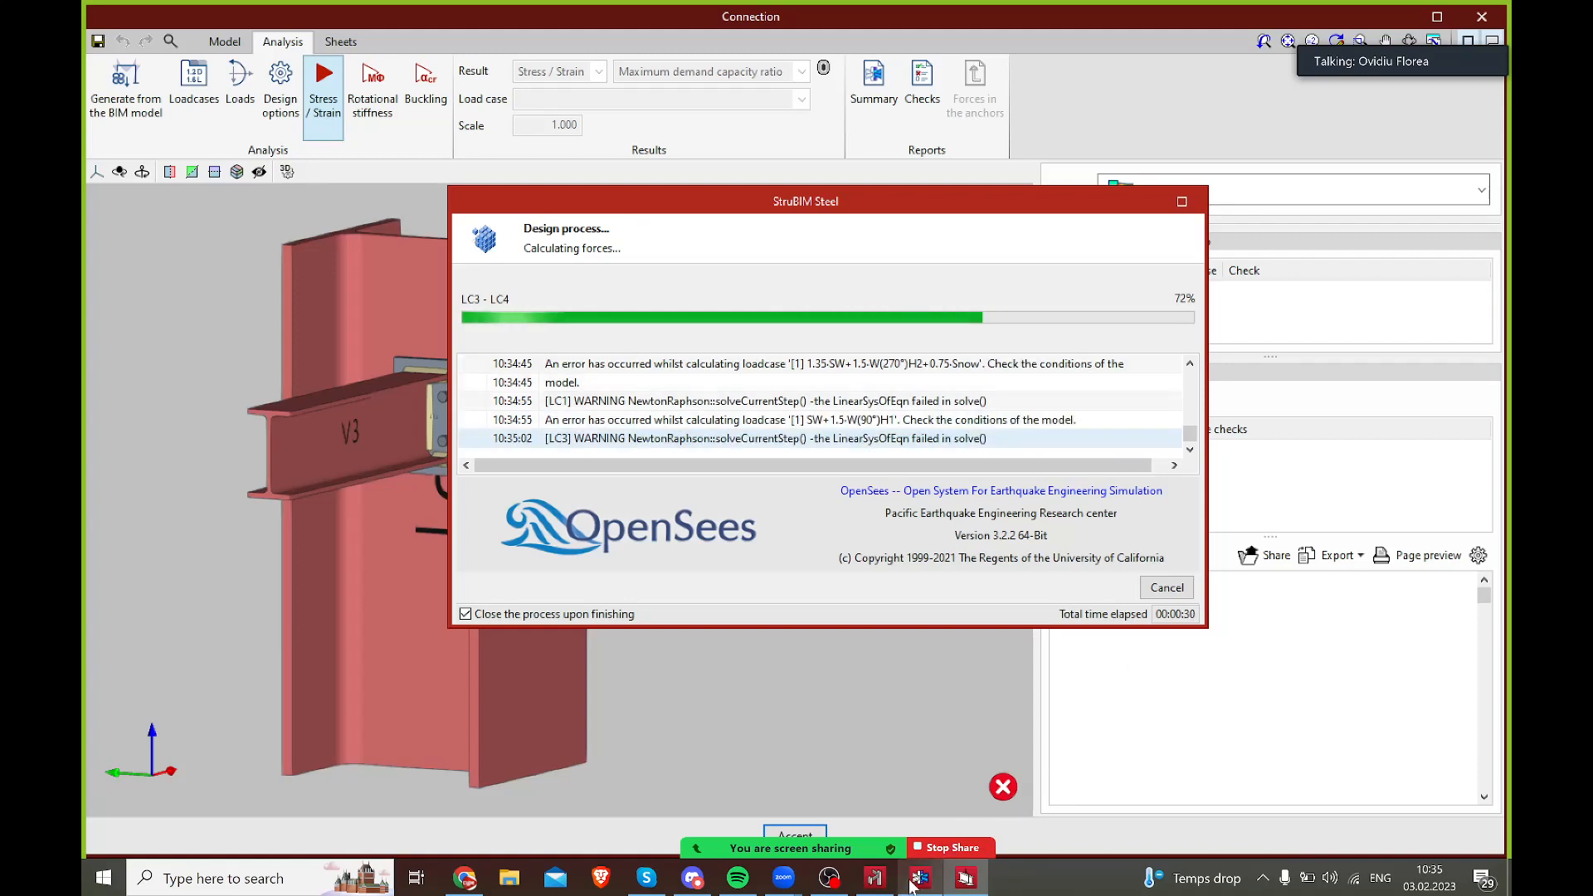
mouse_move(962, 885)
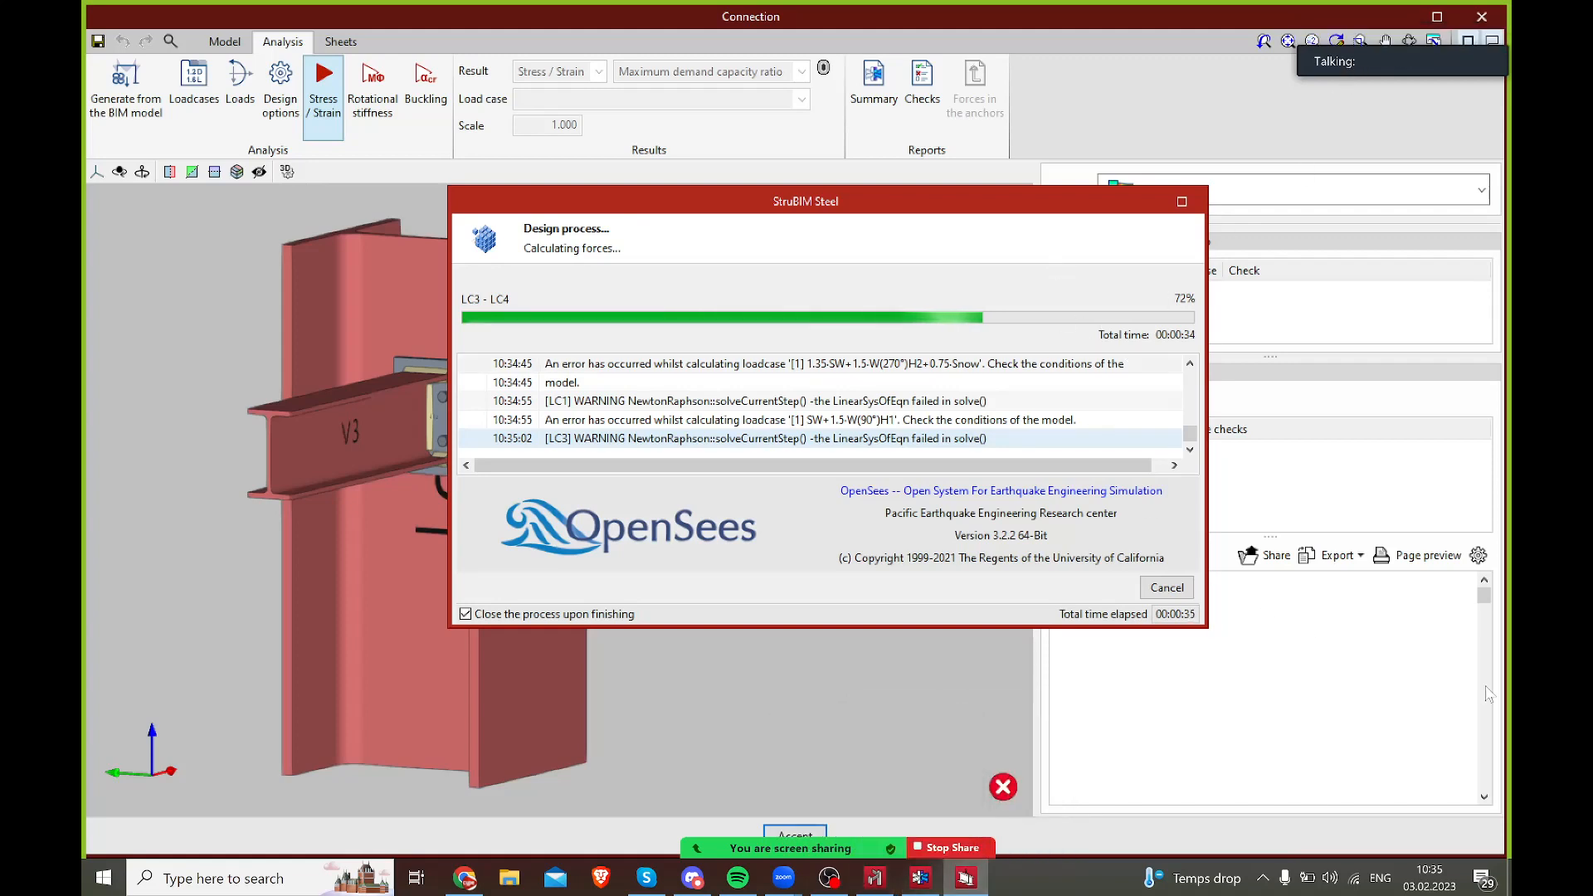
mouse_move(956, 209)
mouse_down()
mouse_move(934, 182)
mouse_move(947, 226)
mouse_up()
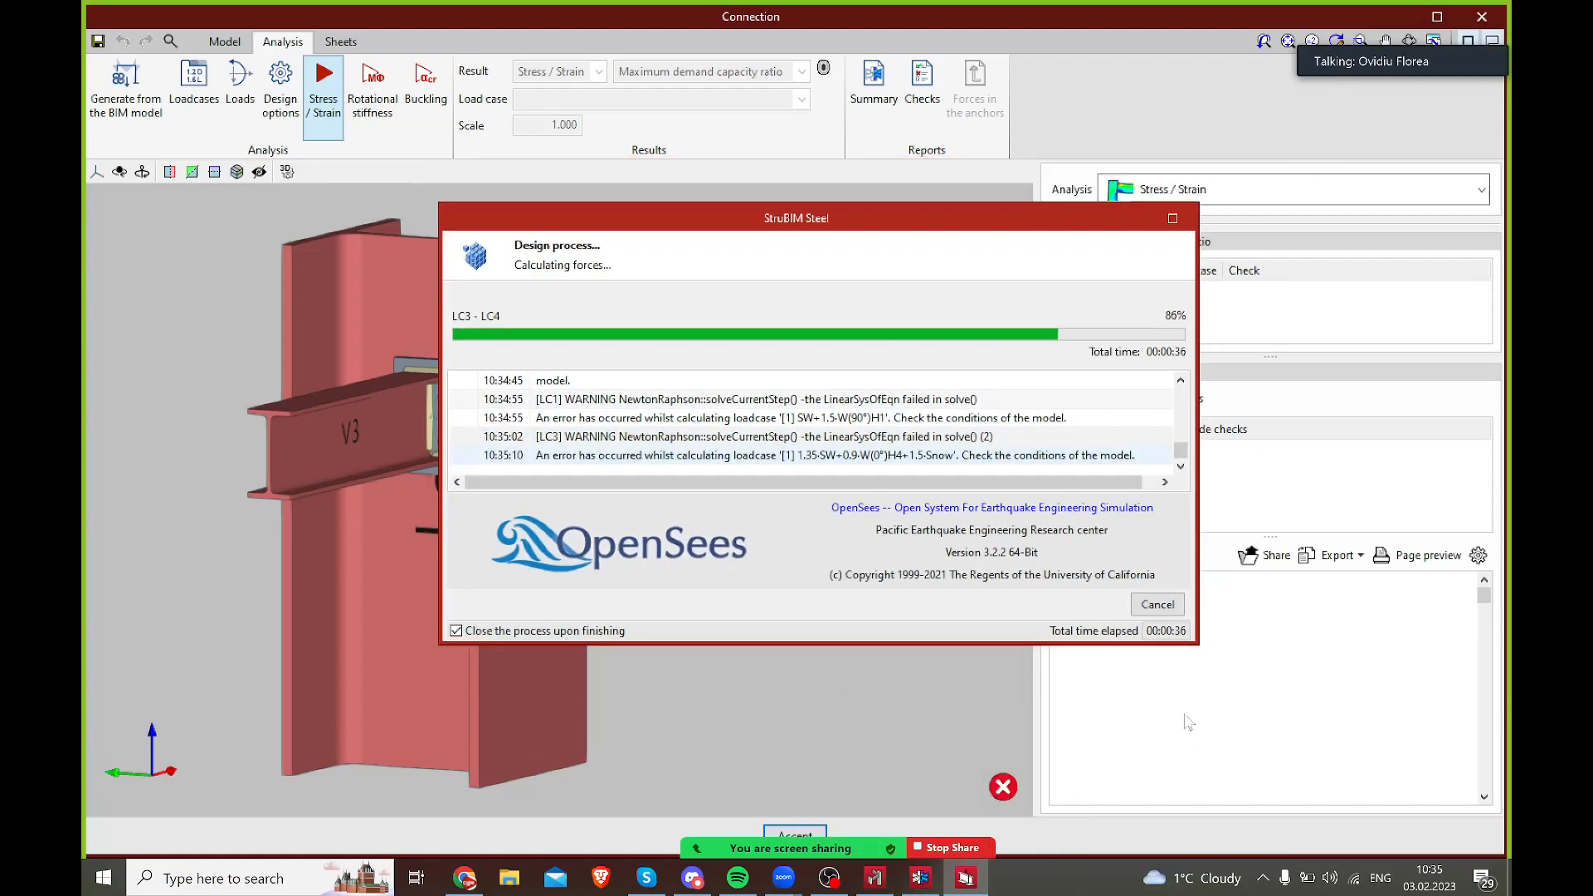
click(1265, 880)
click(1264, 879)
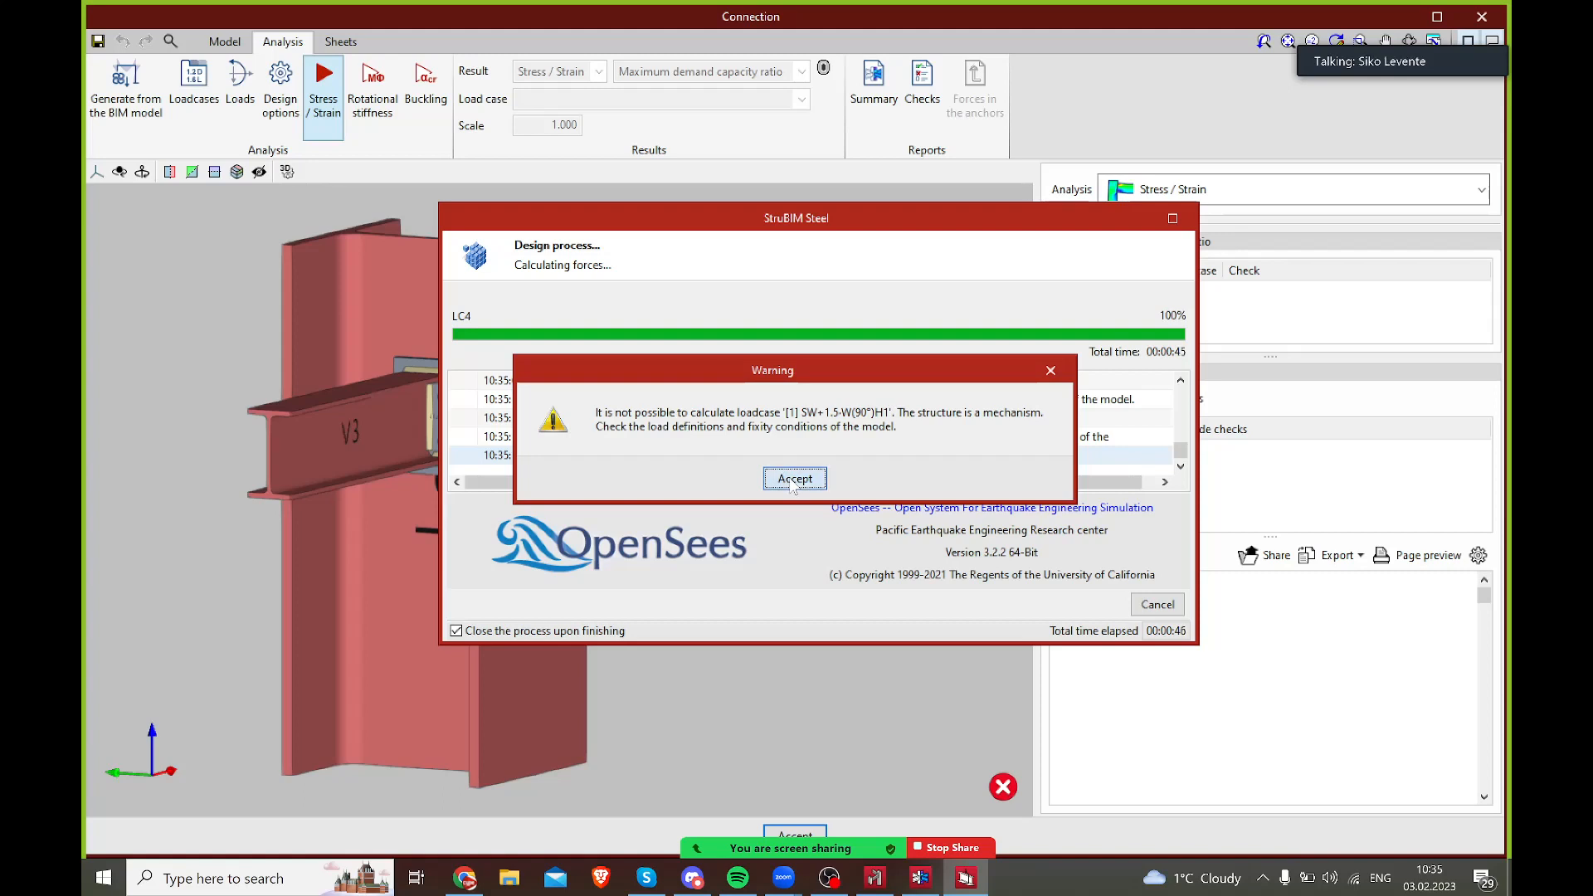
click(794, 481)
click(794, 482)
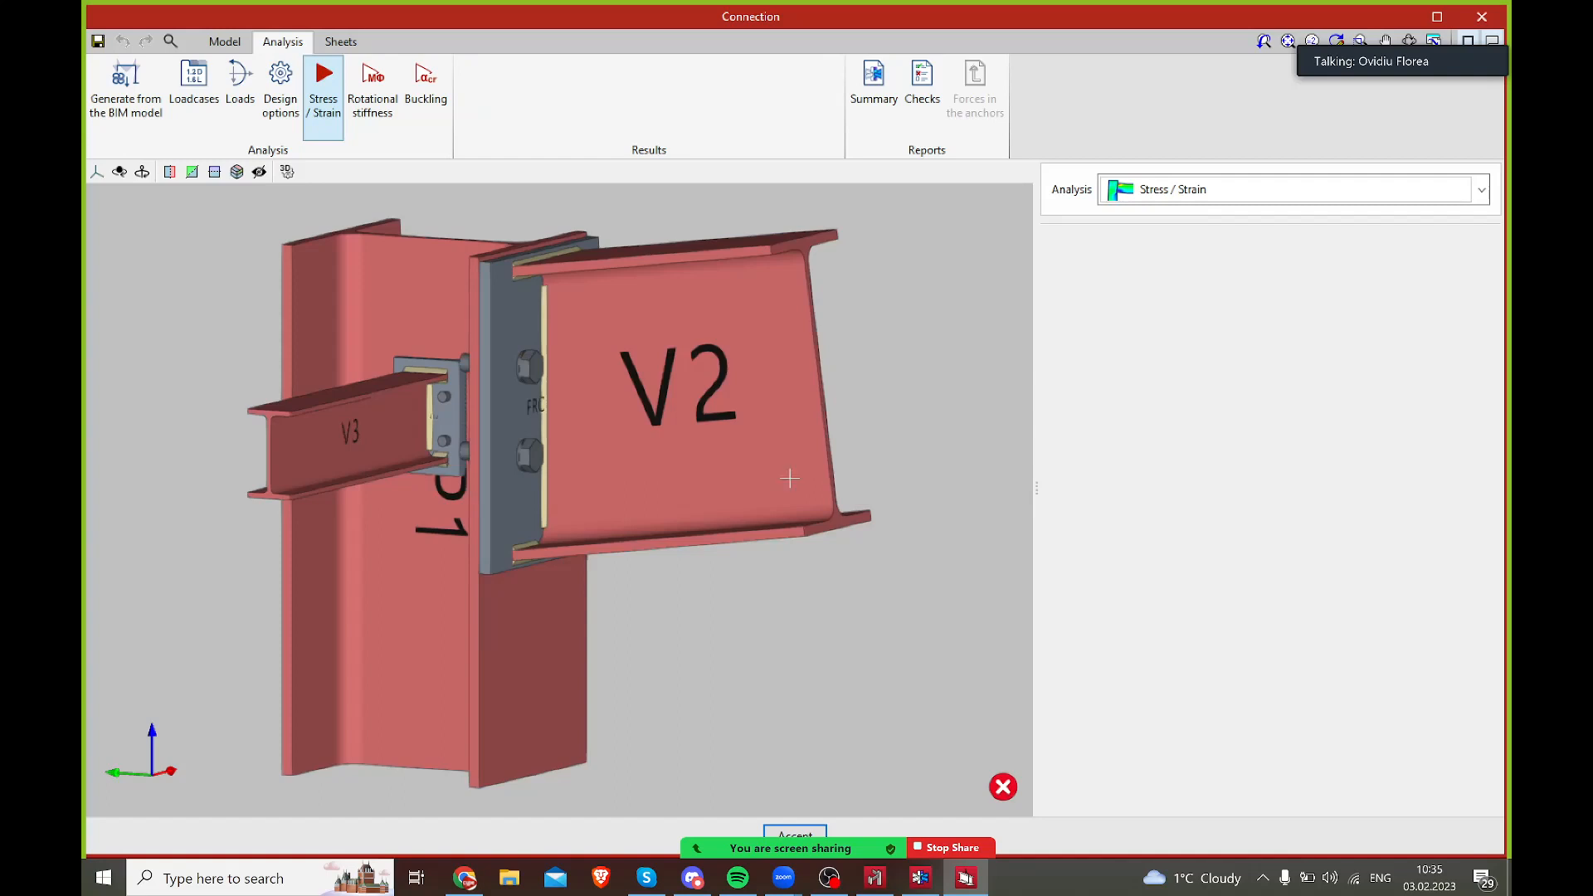
- Accept the end-plate connection and return to the 3D view of the hall project
scroll(808, 365, down, 1)
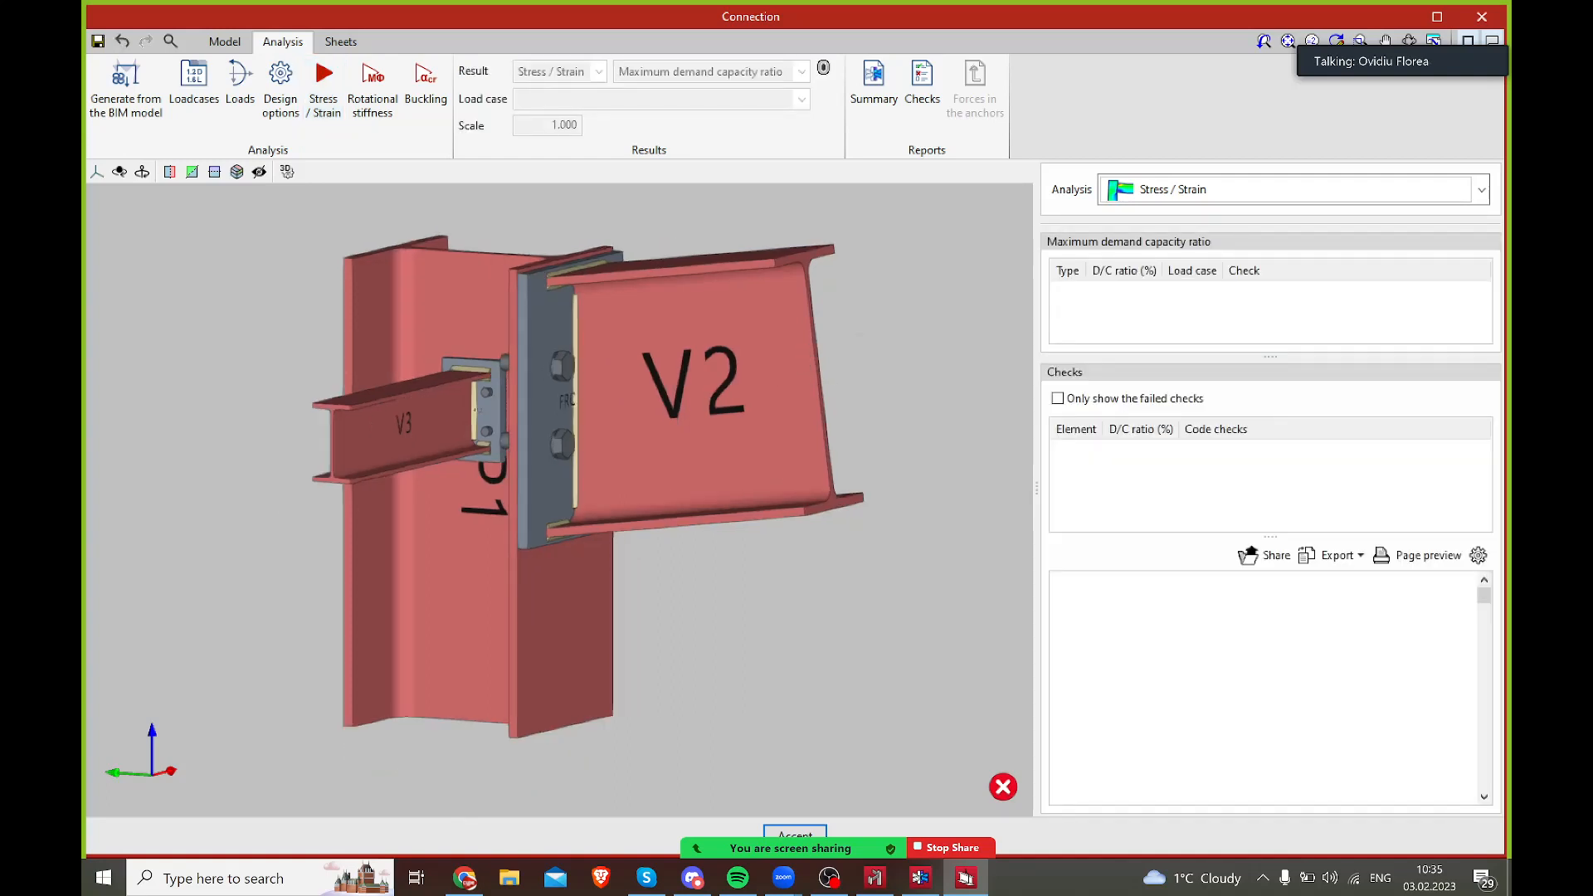
right_drag(709, 382, 772, 381)
right_drag(632, 375, 718, 459)
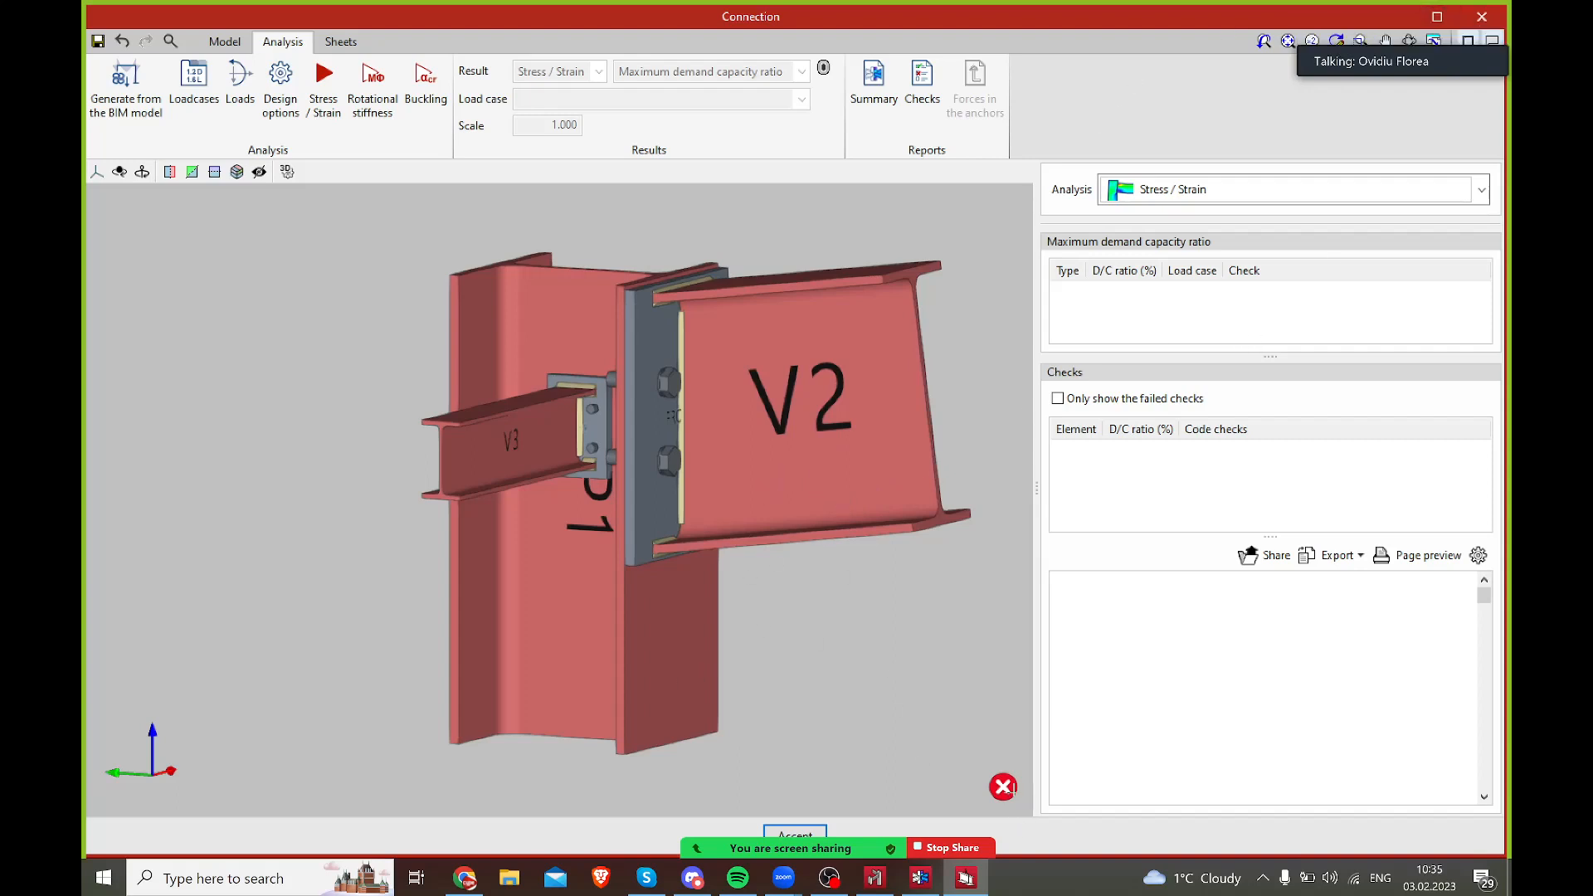
mouse_move(1004, 788)
mouse_move(965, 888)
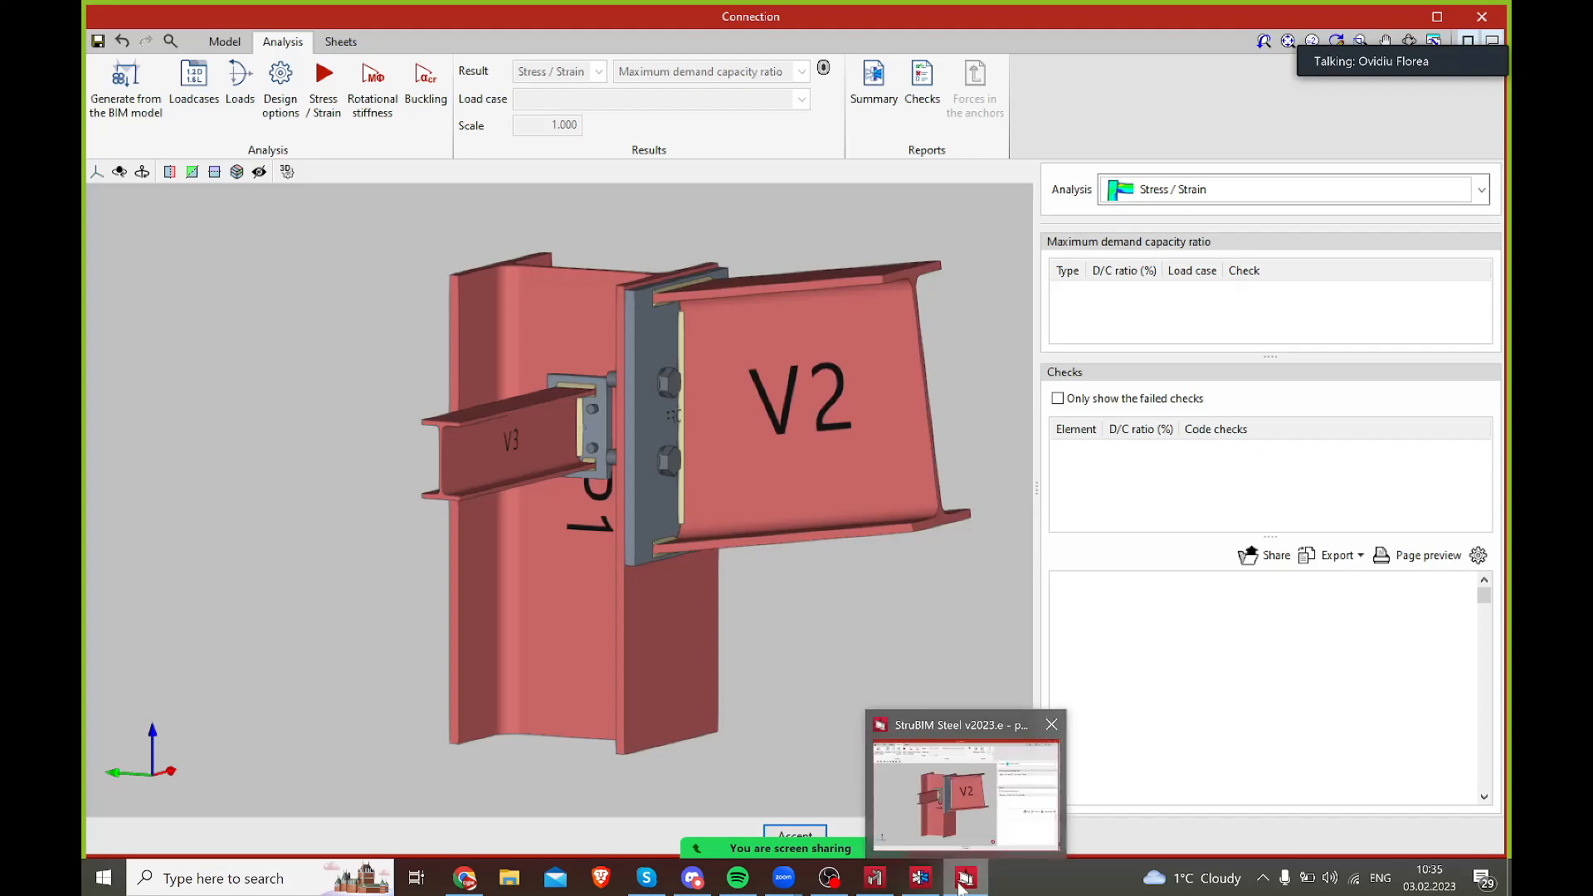
click(1025, 771)
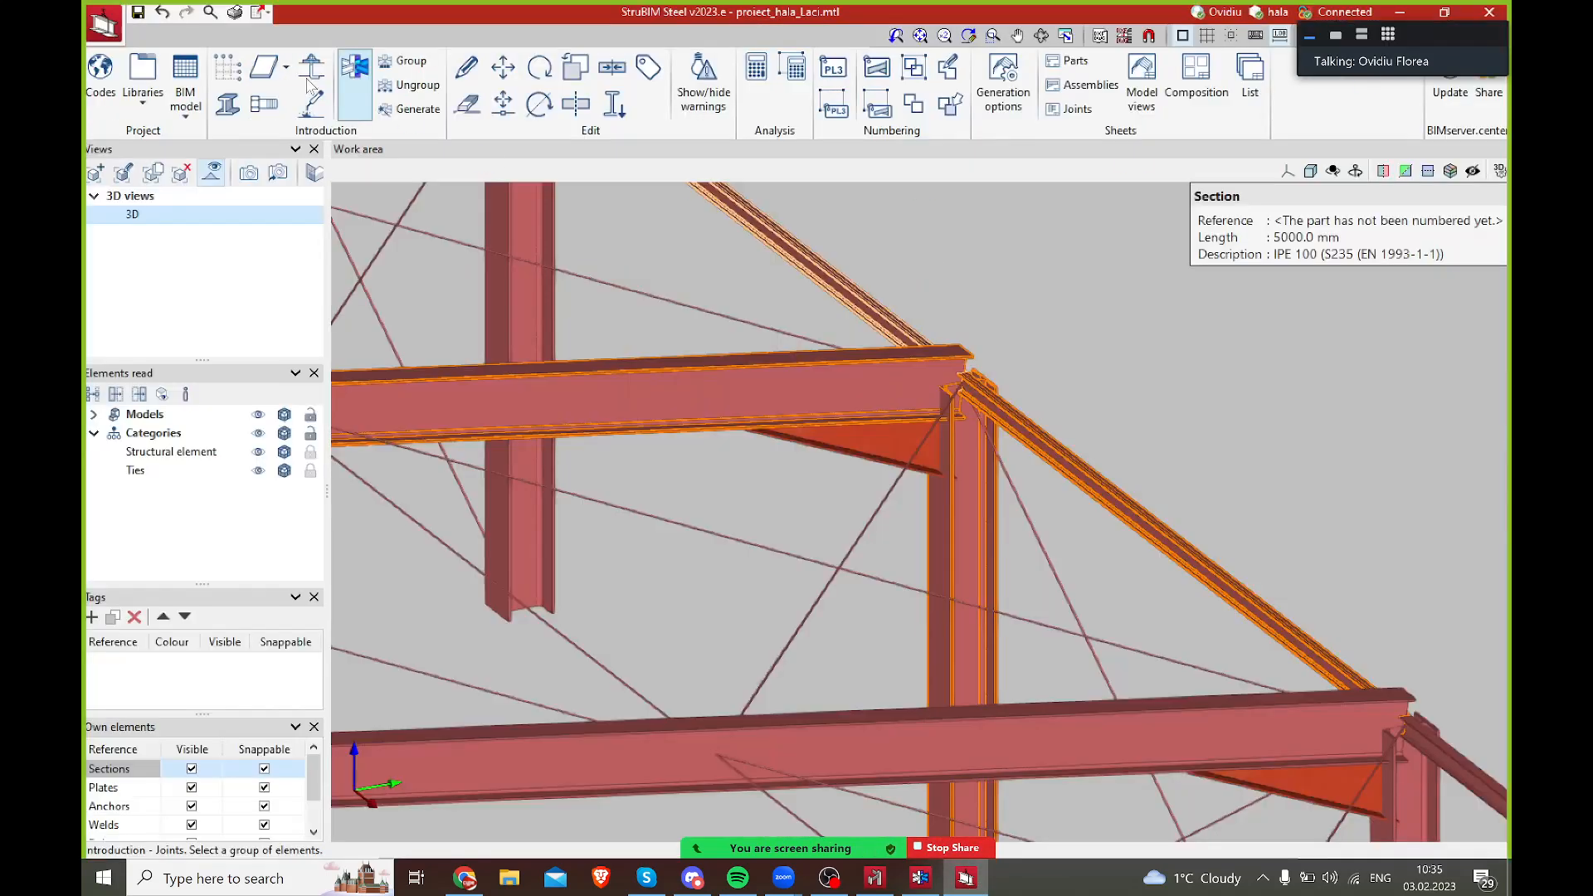
- Open the lattice tower project T8_turn.mtl from the file manager
click(116, 29)
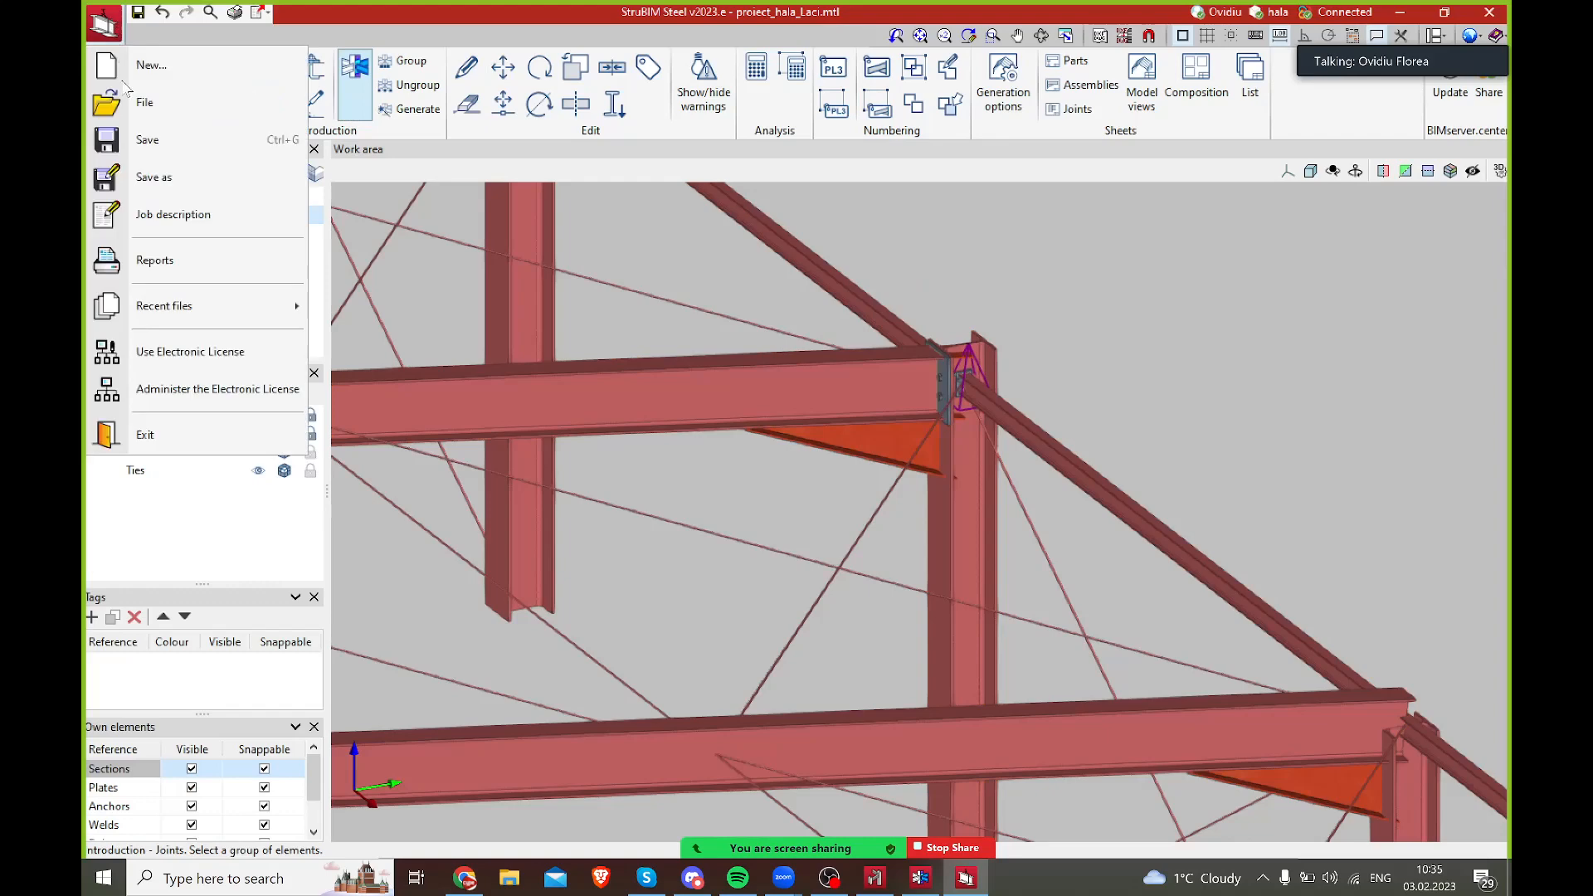
click(143, 104)
click(799, 477)
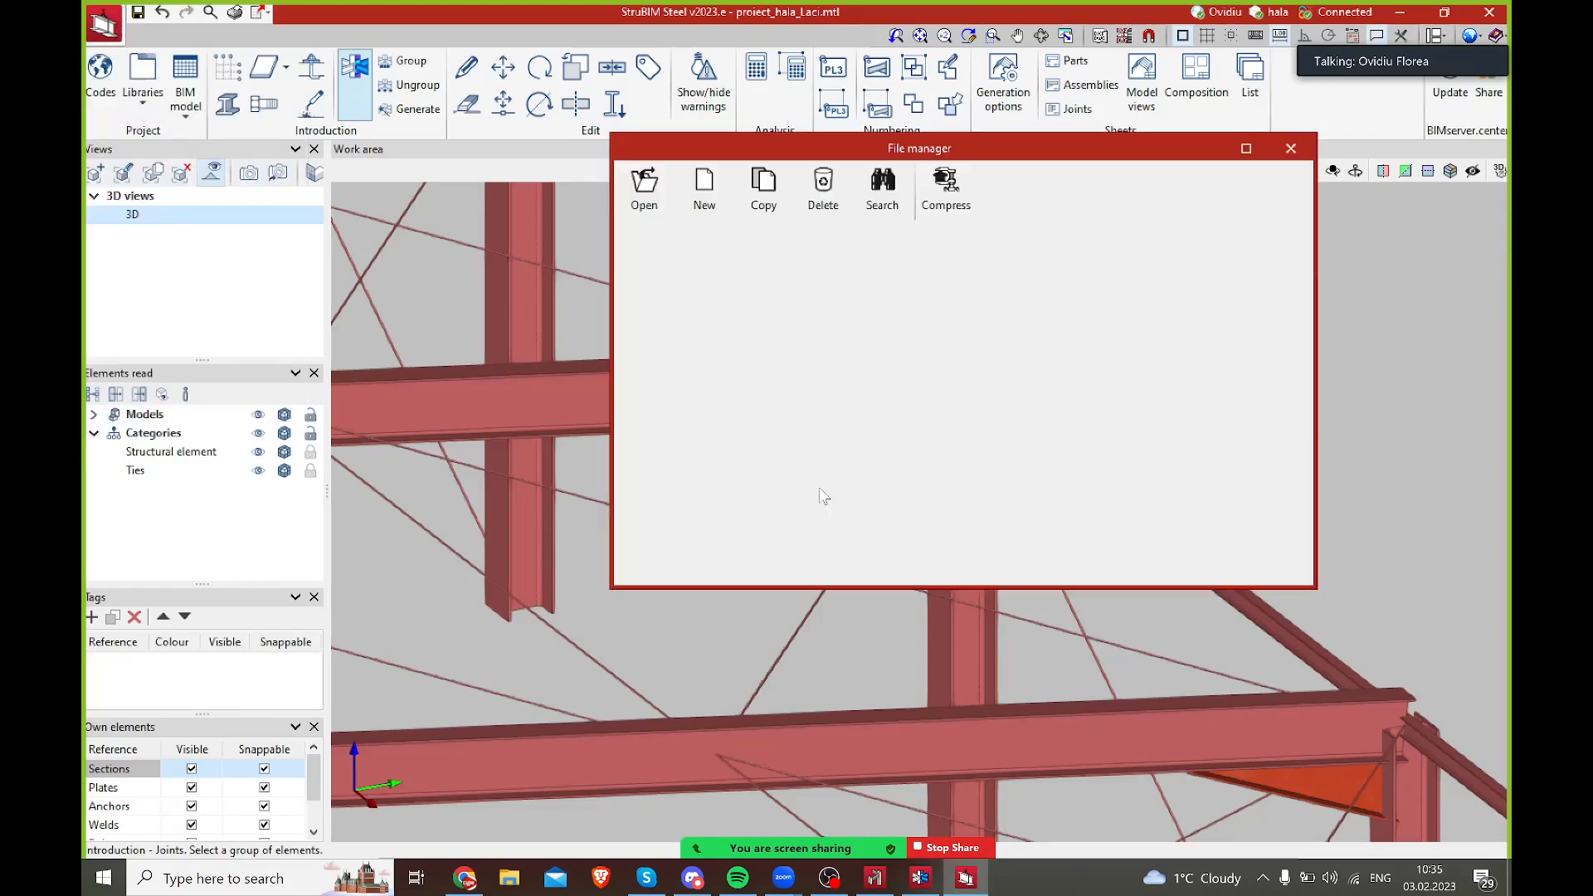
double_click(895, 287)
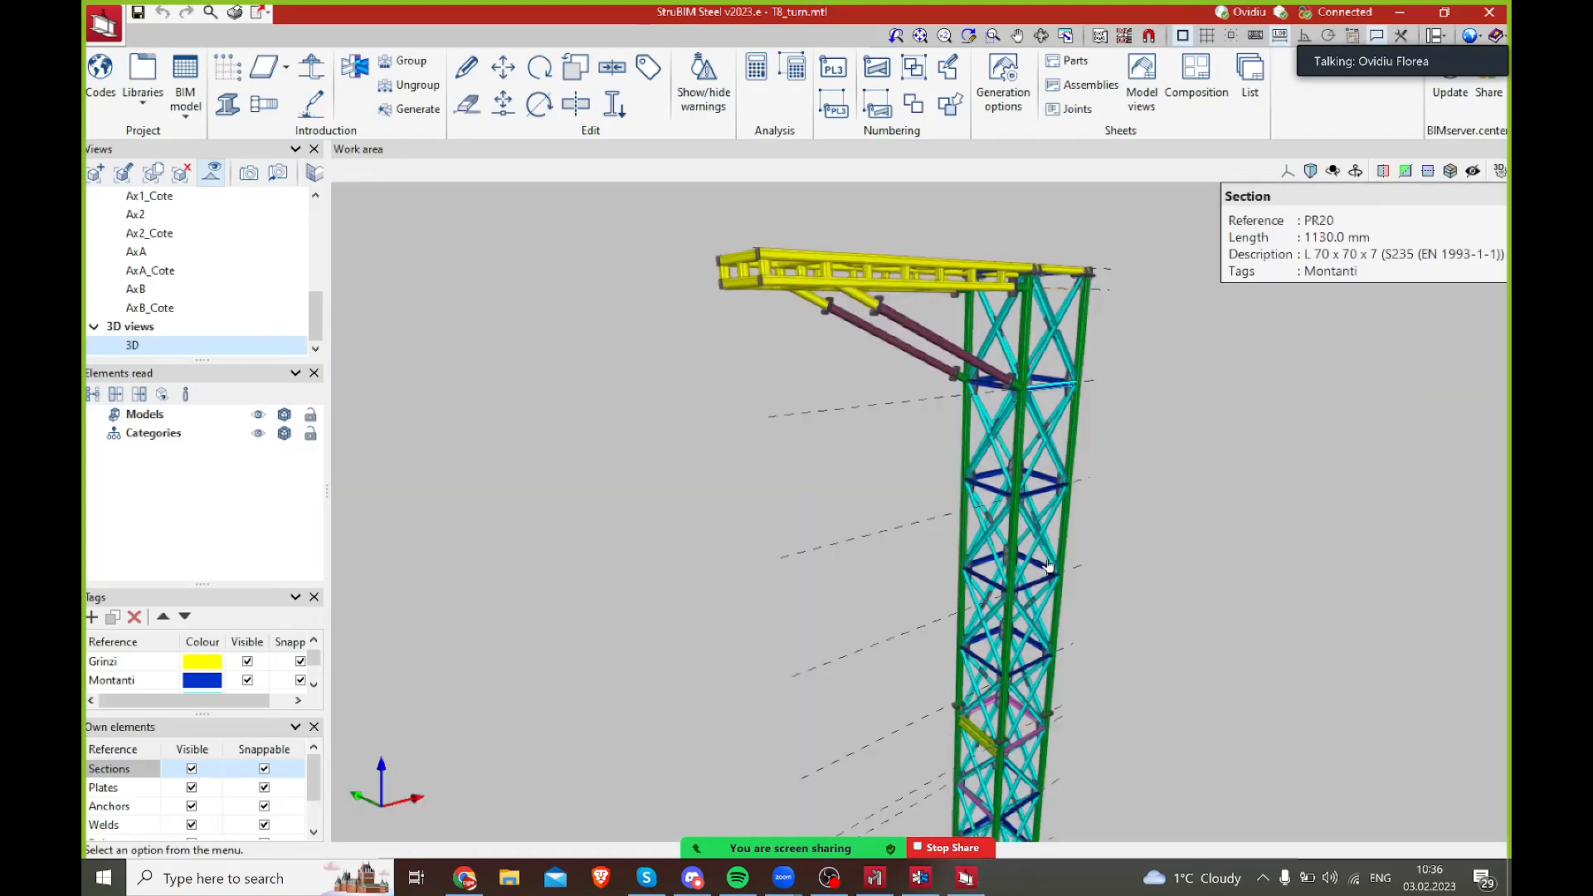
- Open the gusset-plate connection Type 55 on the tower's rear column for editing
middle_drag(1049, 567, 1010, 376)
middle_drag(995, 692, 983, 544)
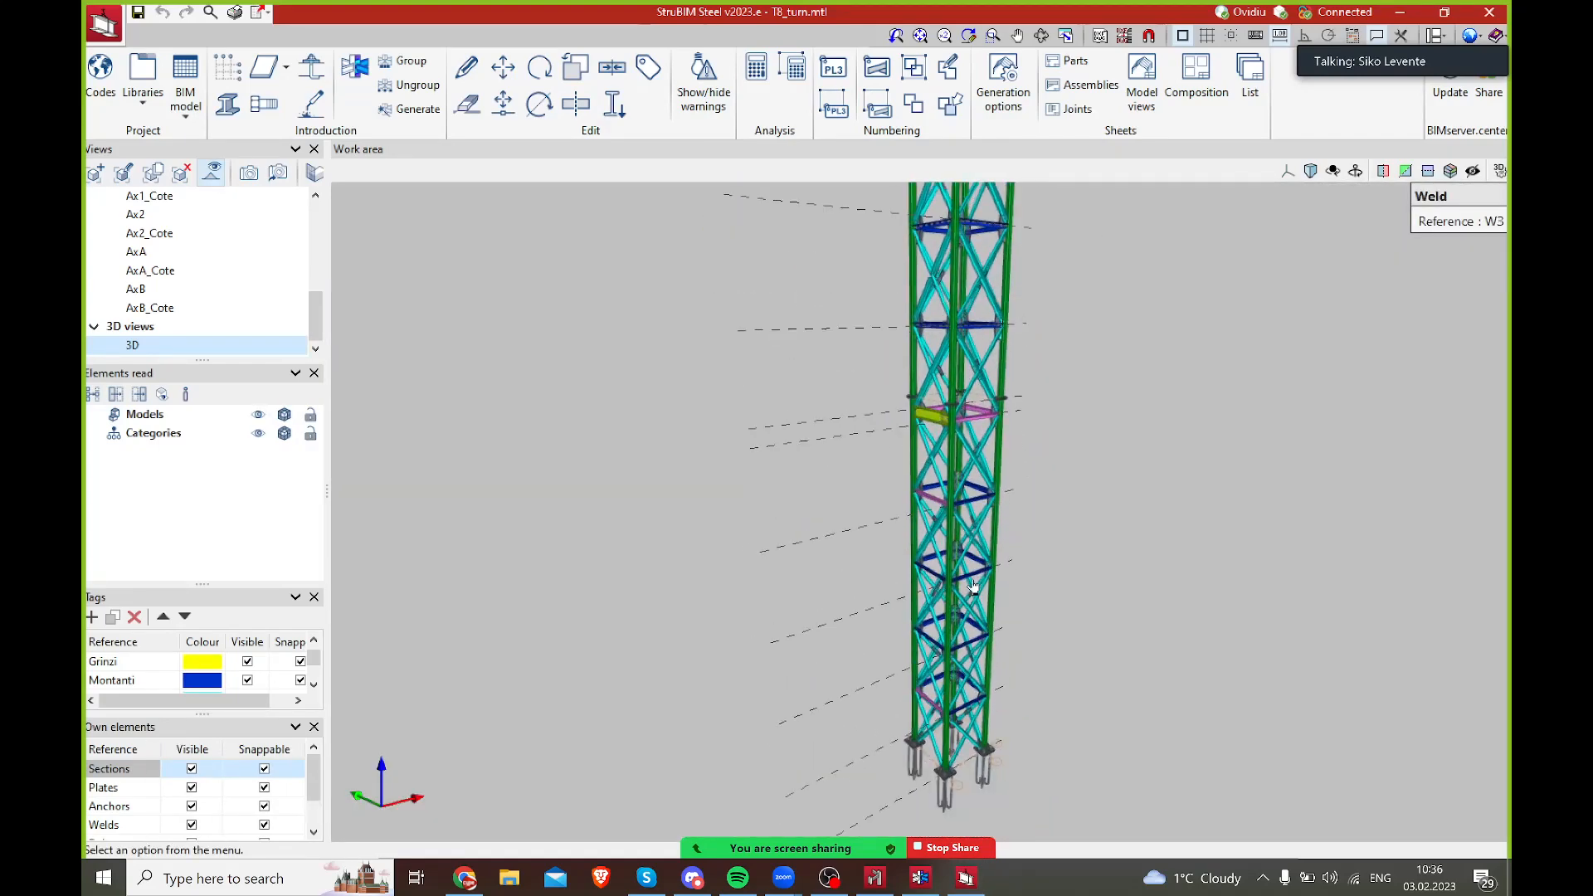
scroll(932, 755, up, 5)
scroll(933, 755, up, 1)
shift+middle_drag(933, 697, 988, 449)
scroll(956, 598, up, 5)
mouse_move(962, 582)
shift+middle_down()
mouse_move(1017, 580)
mouse_move(1013, 566)
shift+middle_up()
scroll(1013, 564, up, 5)
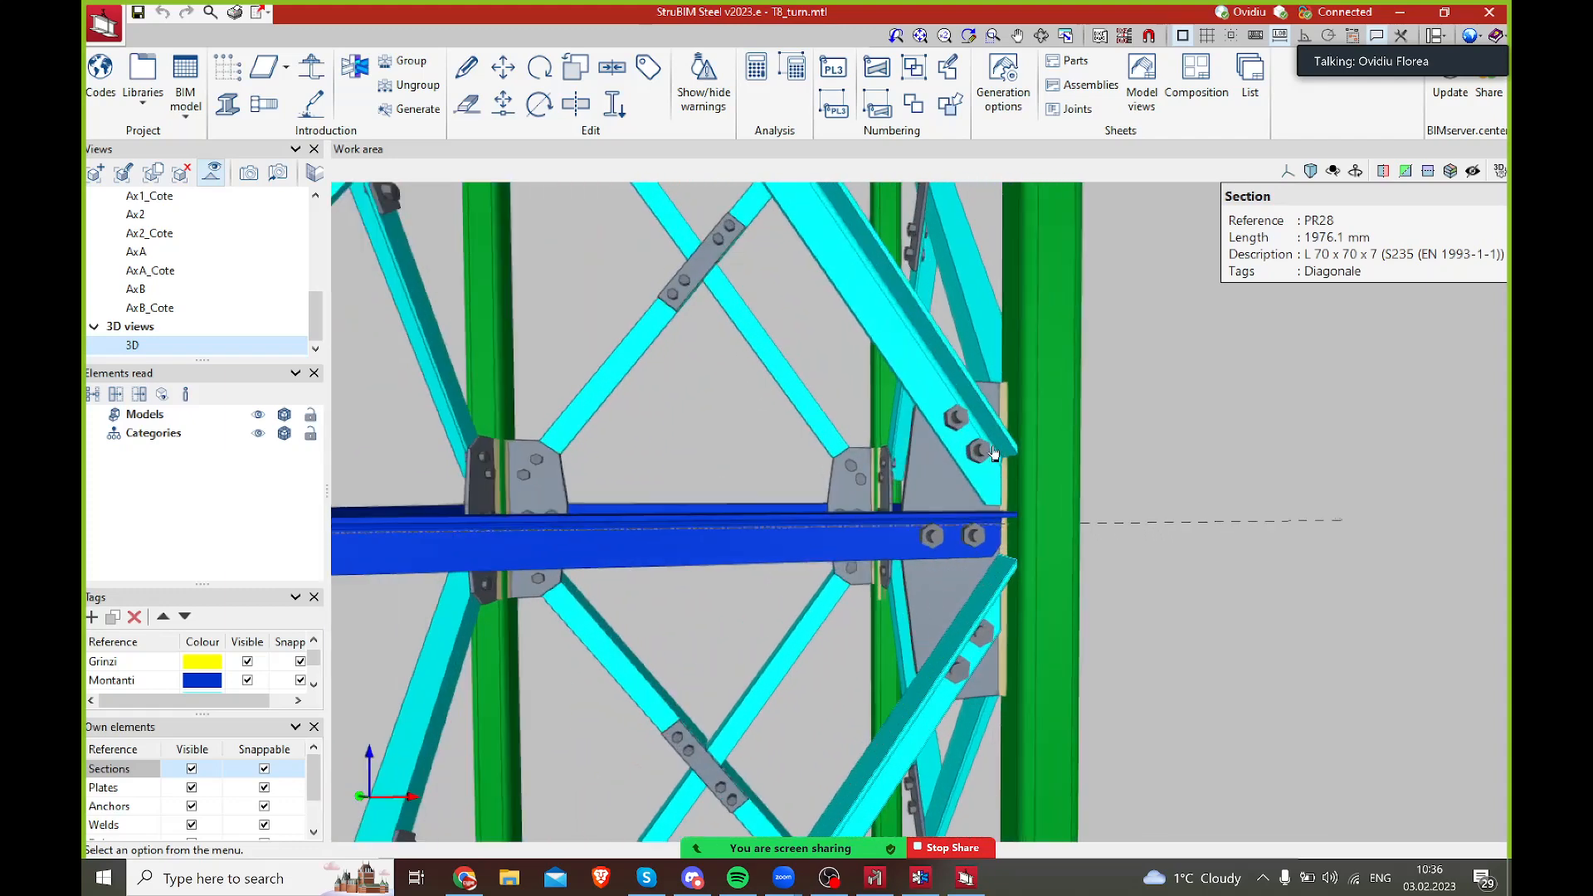
shift+middle_drag(1047, 635, 1074, 628)
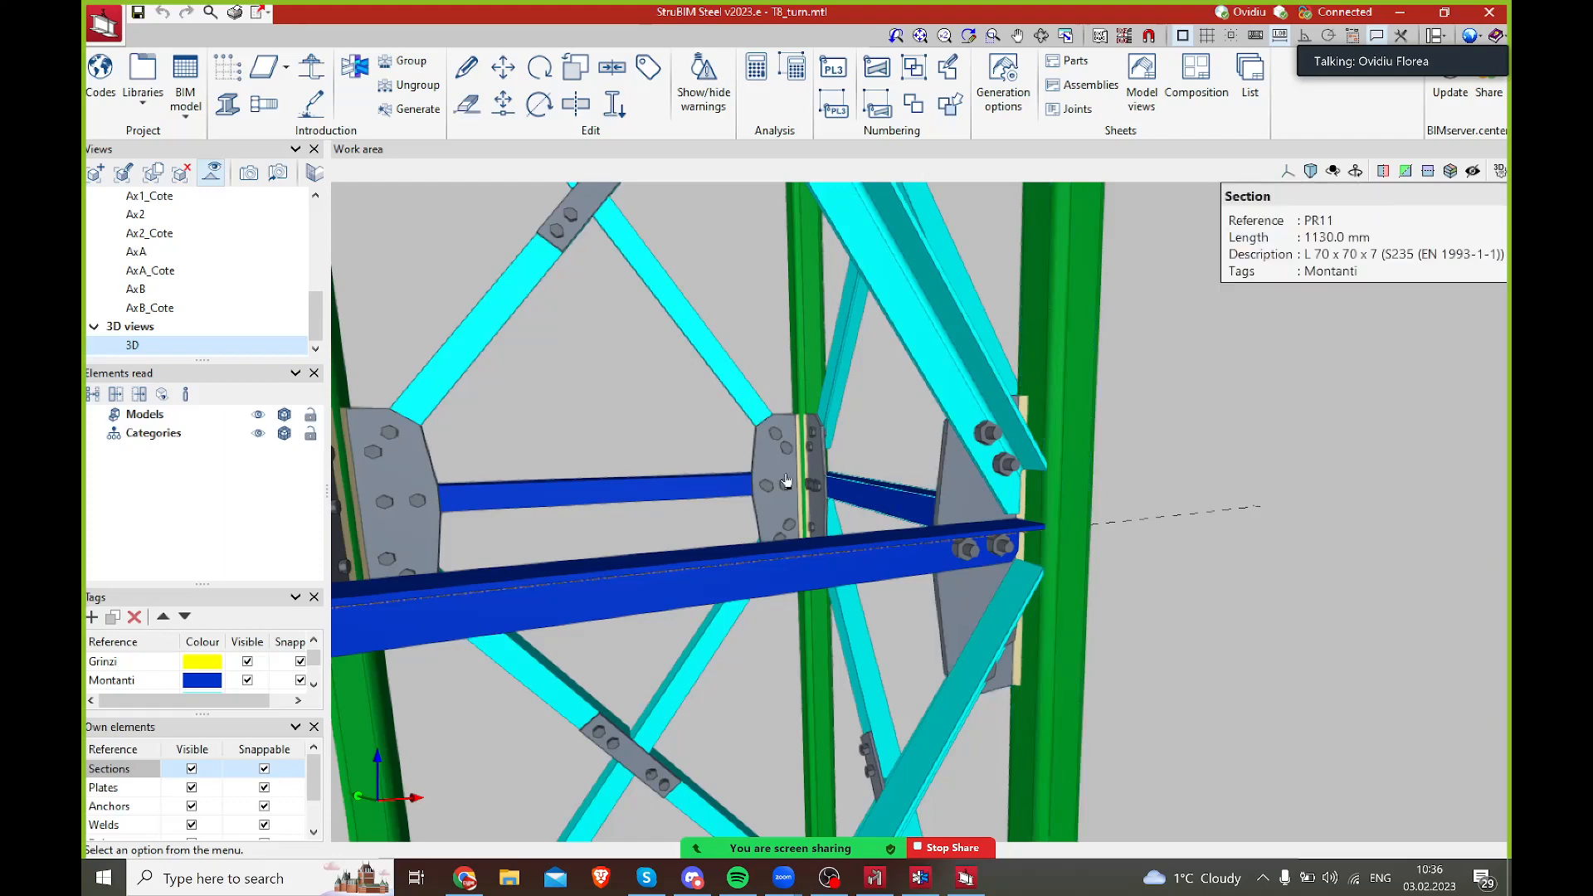
click(466, 66)
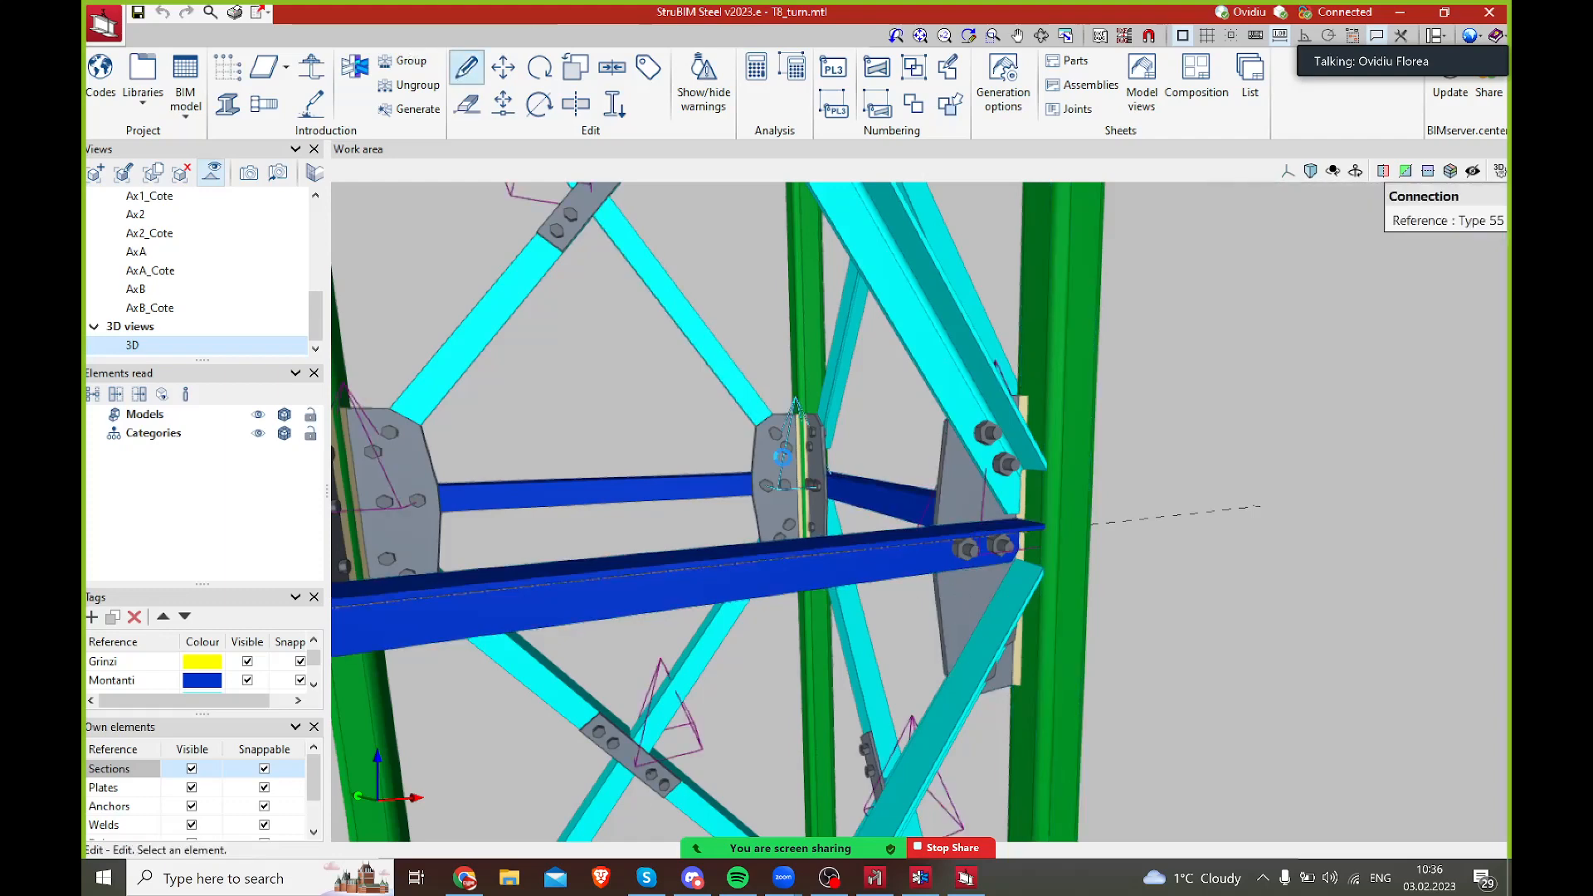
click(782, 455)
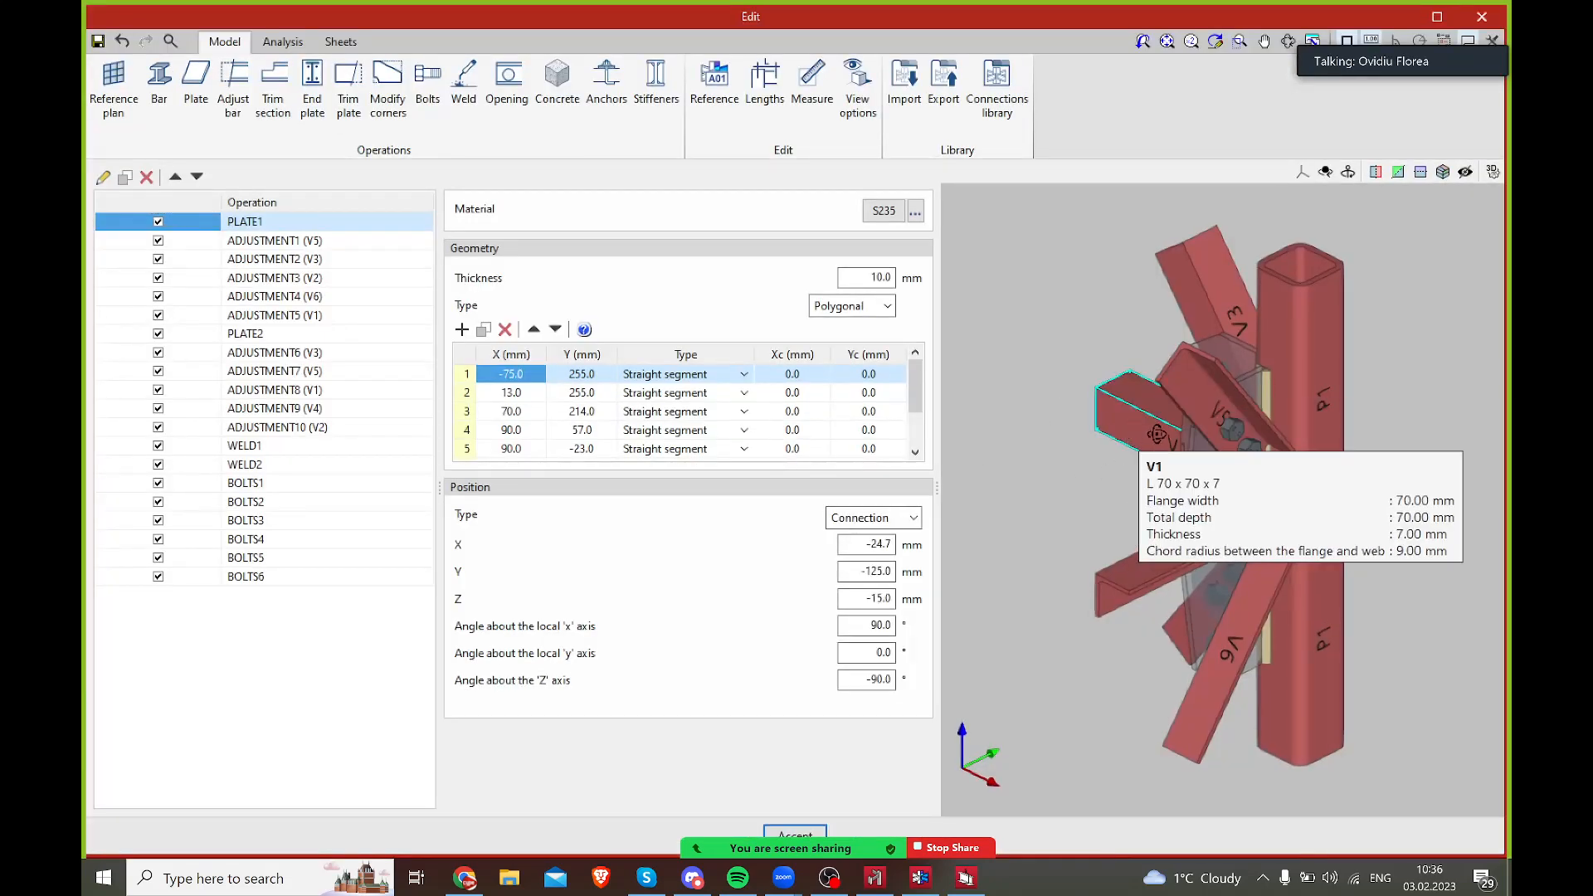
- Examine from several angles the gusset plates, bolts and welds joining the angle braces to column P1
middle_drag(1267, 559, 1392, 495)
scroll(1226, 596, up, 5)
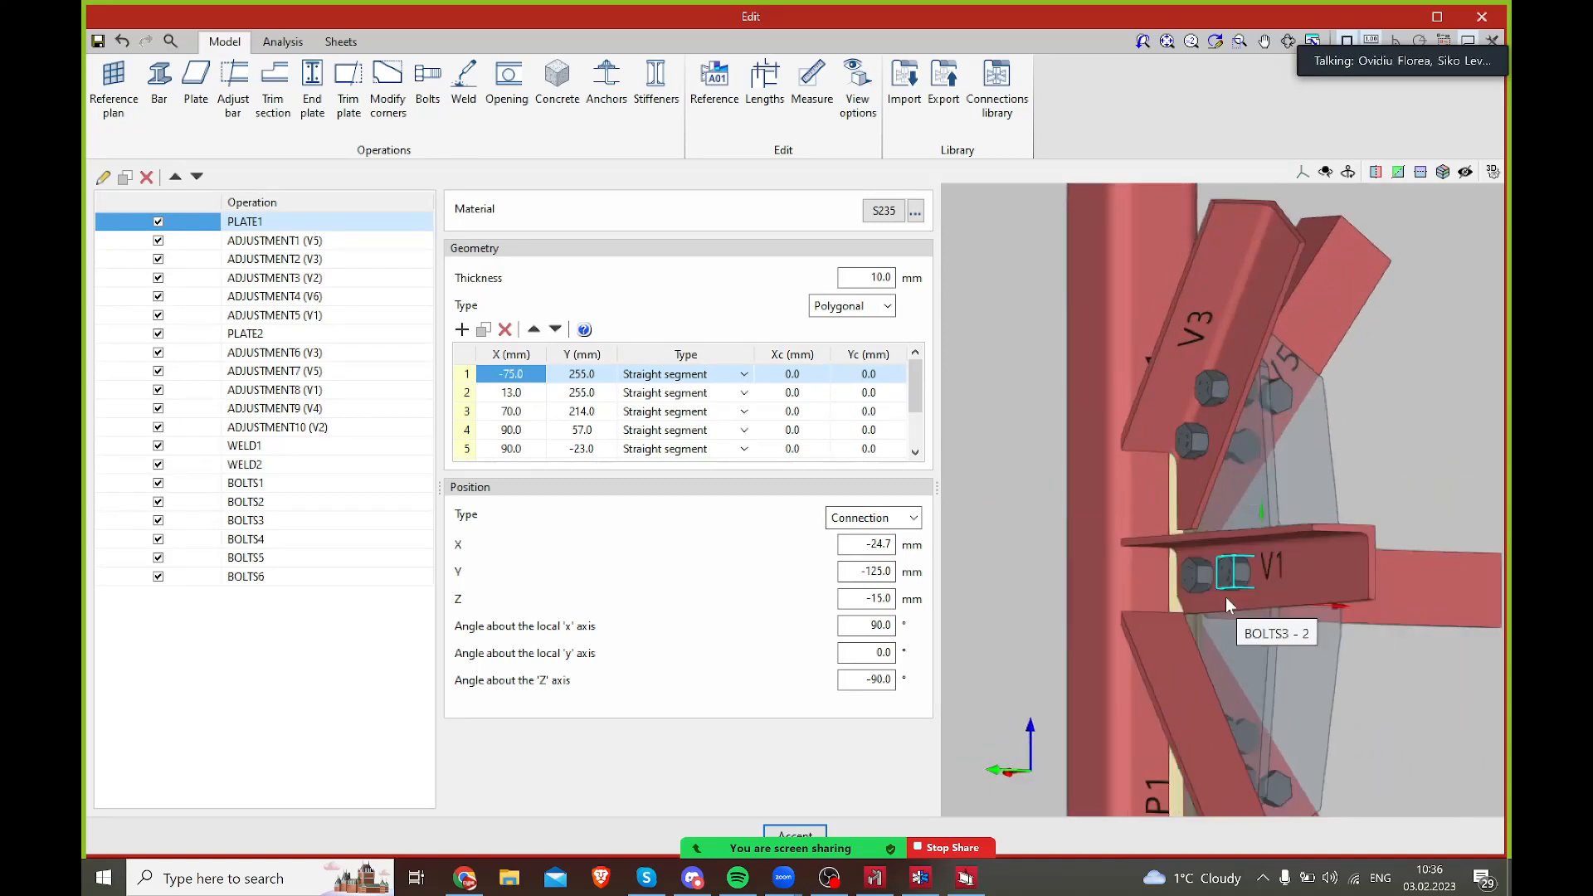
middle_drag(1349, 405, 1194, 514)
scroll(1203, 434, down, 3)
scroll(1188, 490, down, 1)
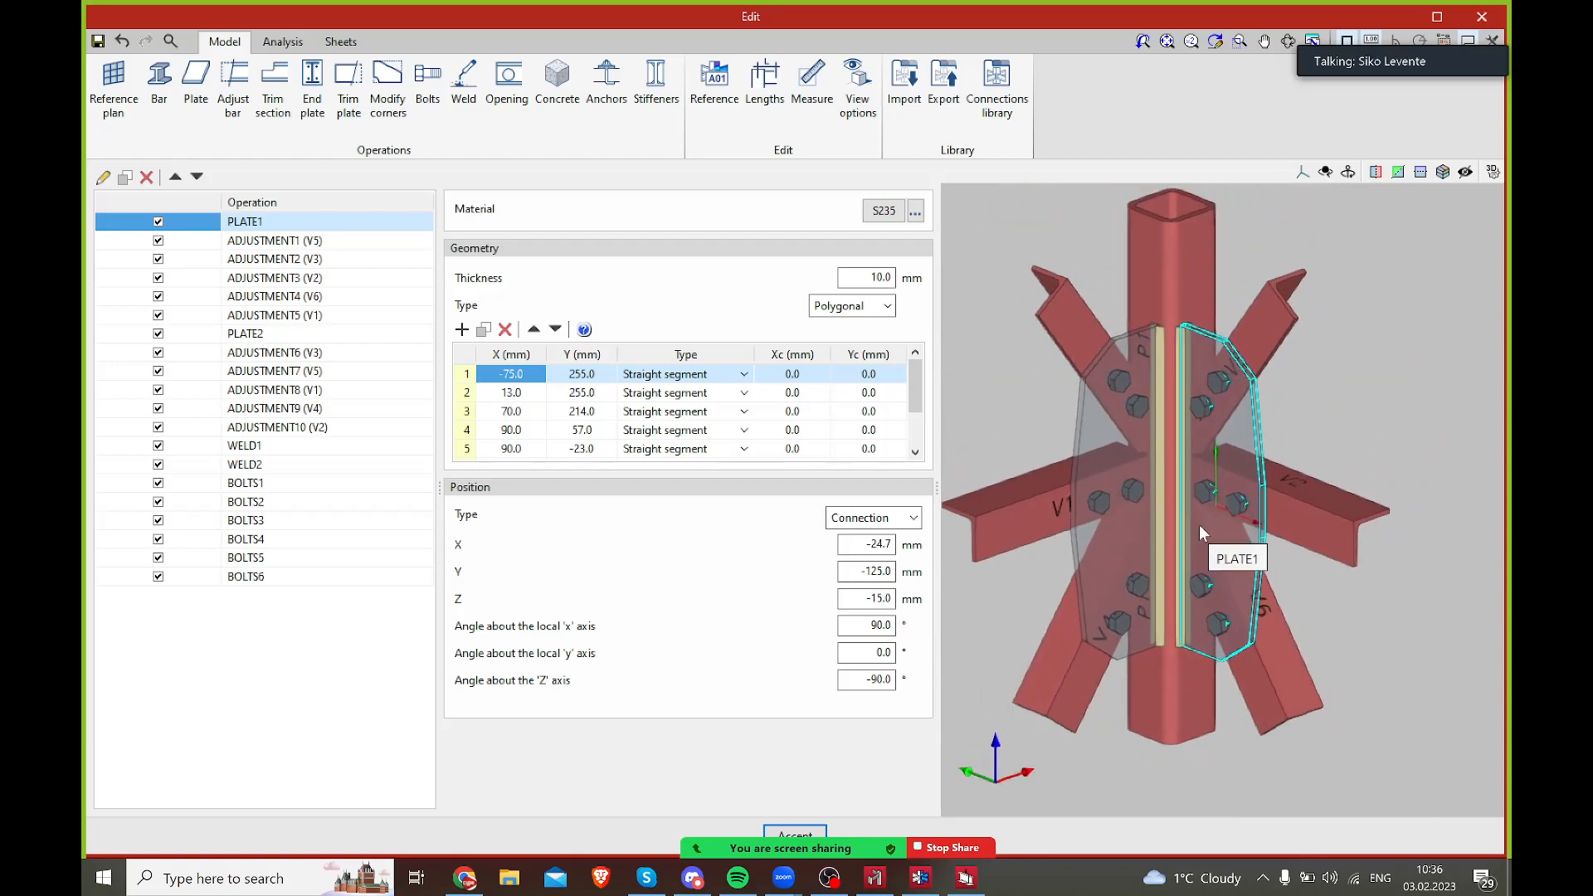
middle_drag(1190, 455, 1195, 478)
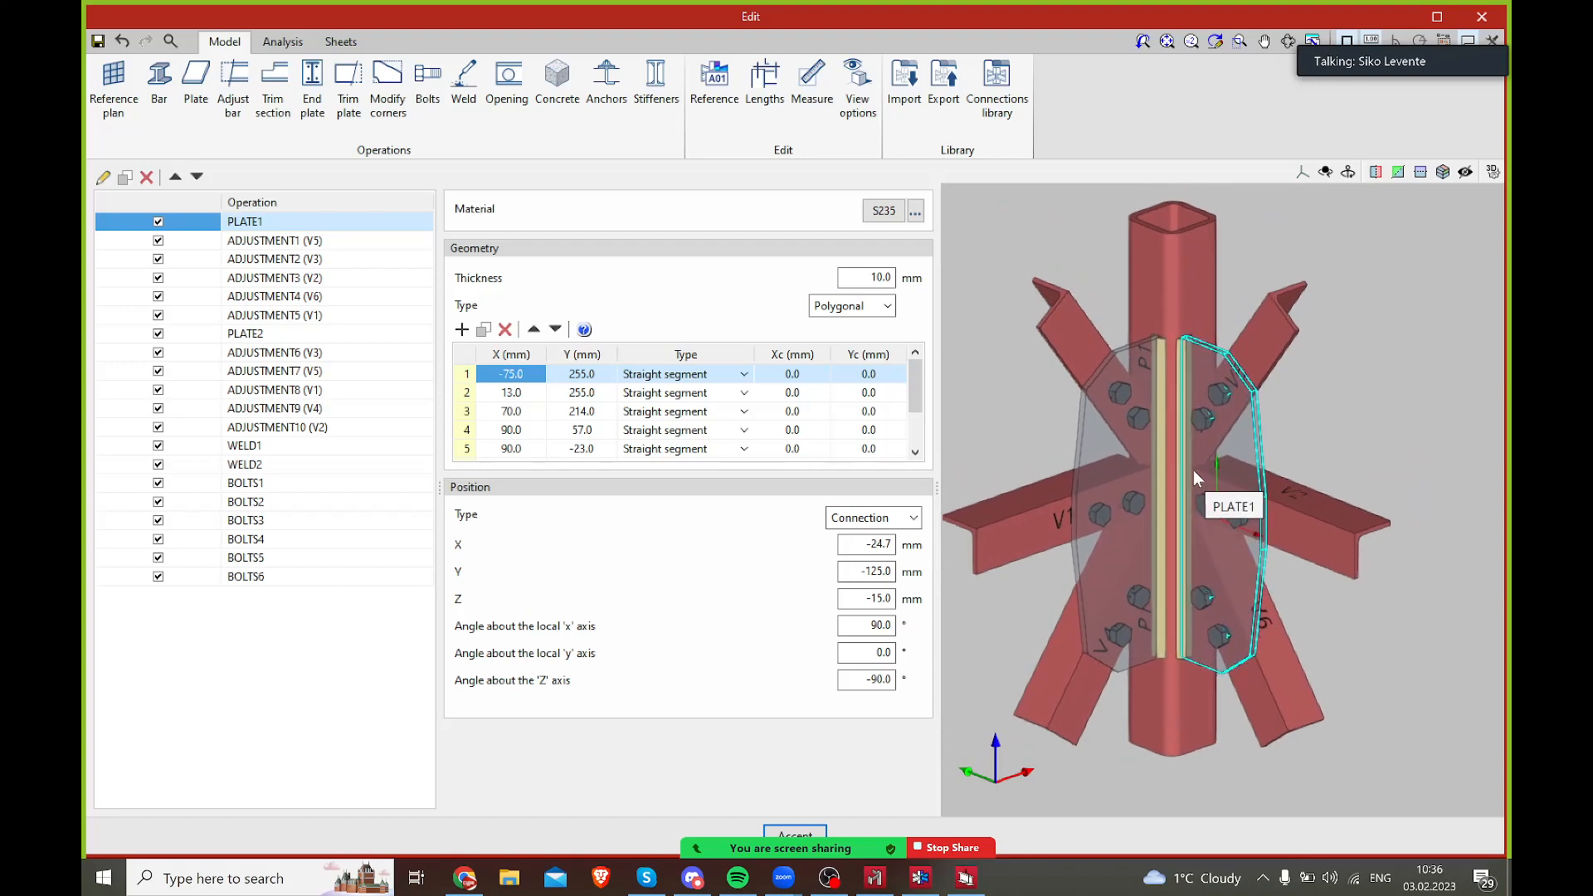
middle_drag(1182, 305, 1171, 425)
mouse_move(1174, 368)
middle_down()
mouse_move(1175, 495)
mouse_move(1170, 390)
middle_up()
middle_drag(1170, 572, 1166, 388)
middle_drag(1161, 533, 1164, 564)
middle_drag(1168, 477, 1171, 560)
middle_drag(1176, 535, 1217, 488)
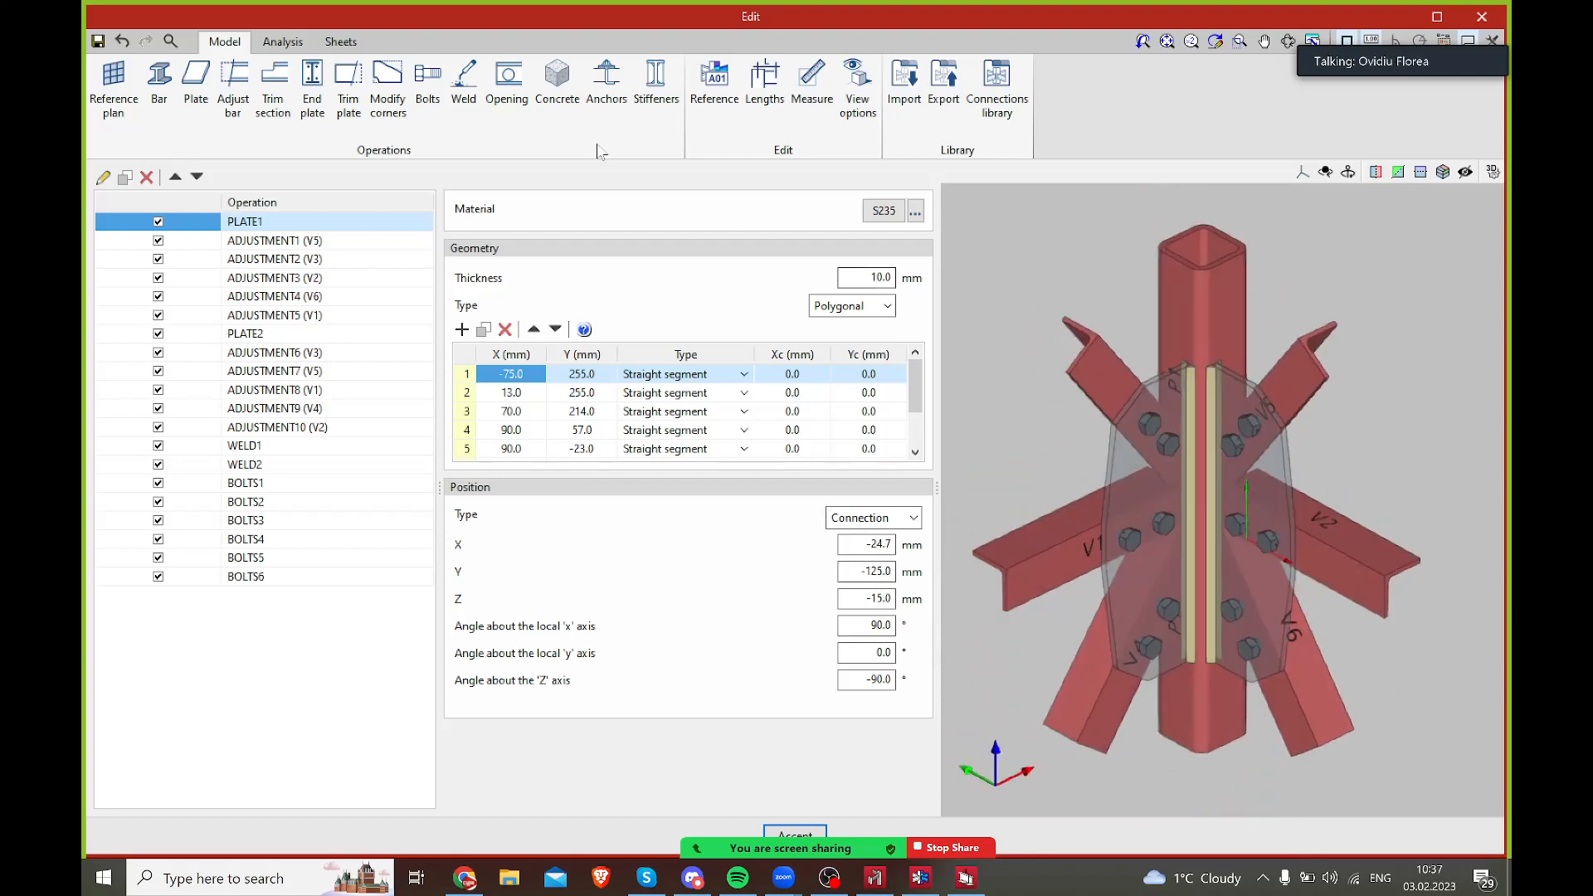
- Try to run the Stress / Strain analysis on the gusset-plate connection, and cancel the calculation while it is running
click(278, 40)
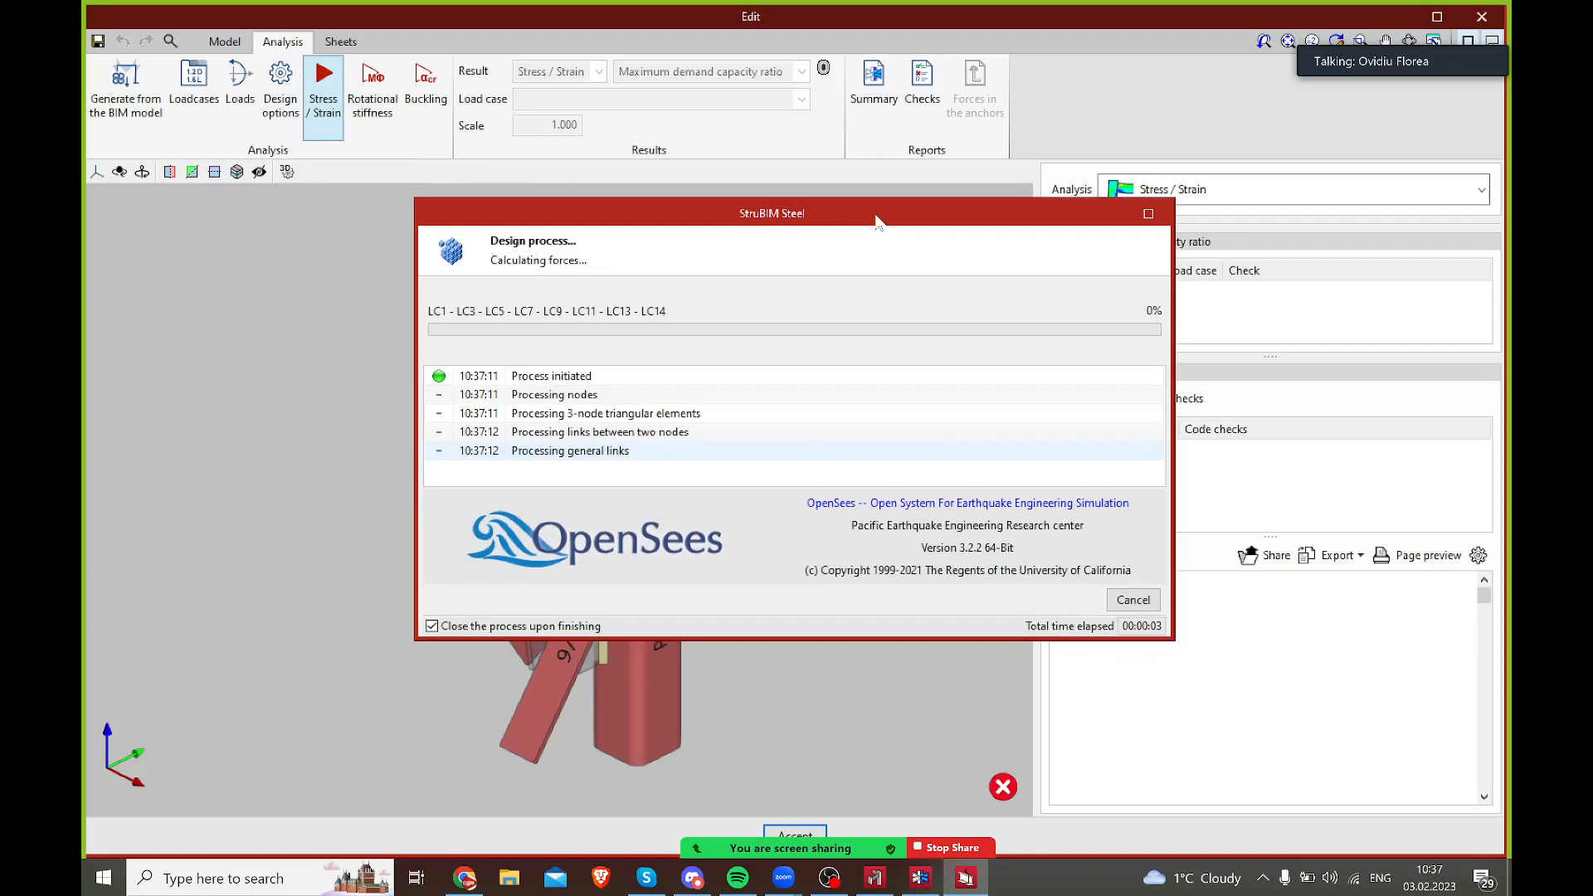
drag(876, 217, 899, 217)
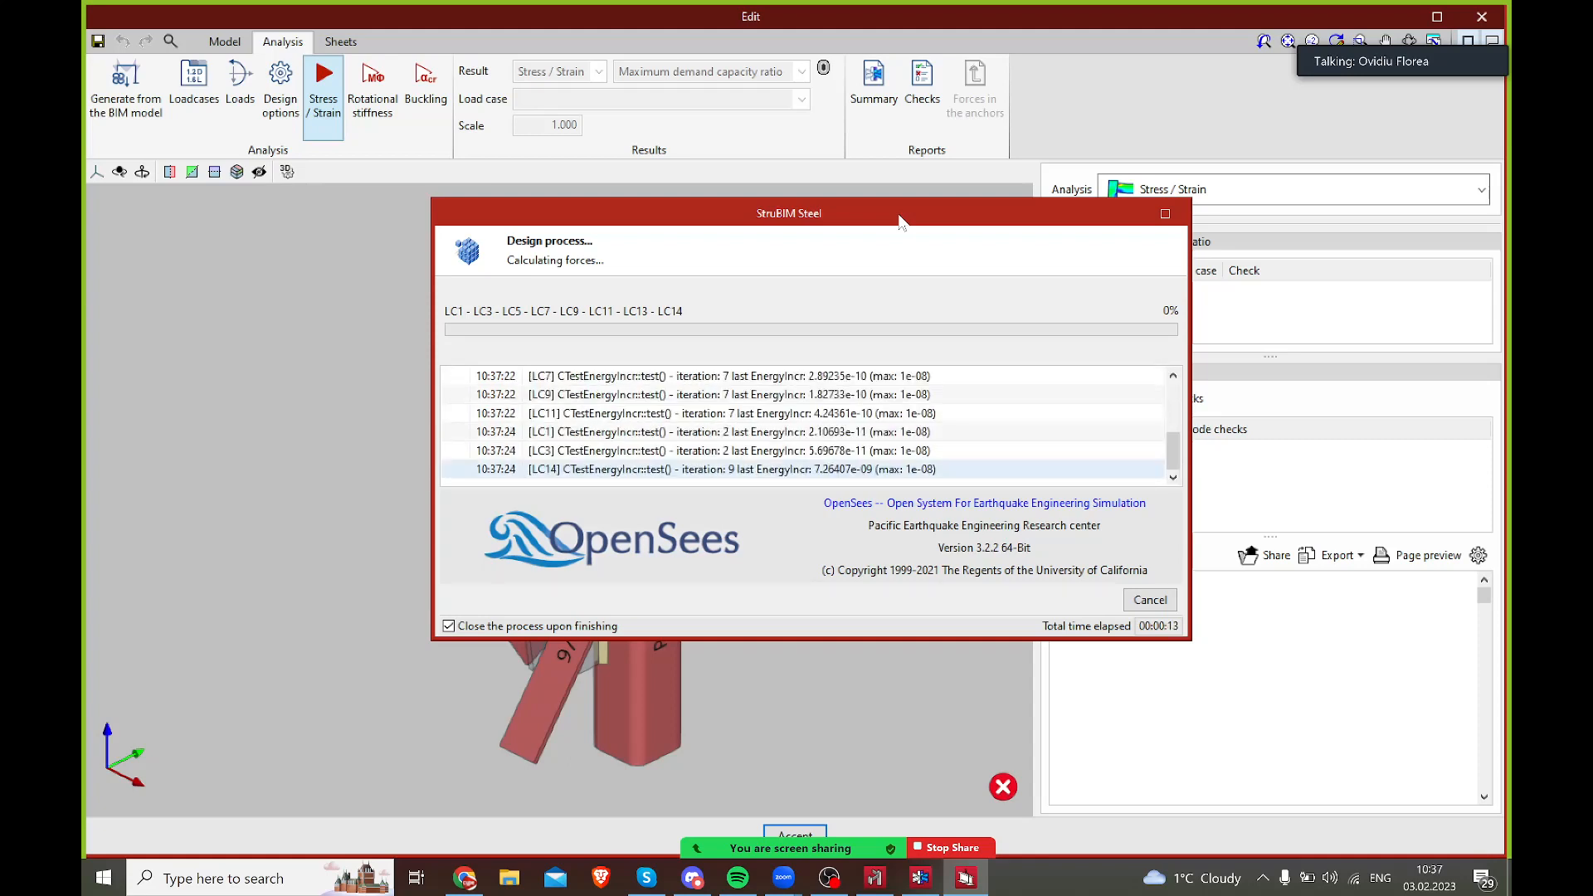
drag(878, 213, 1133, 219)
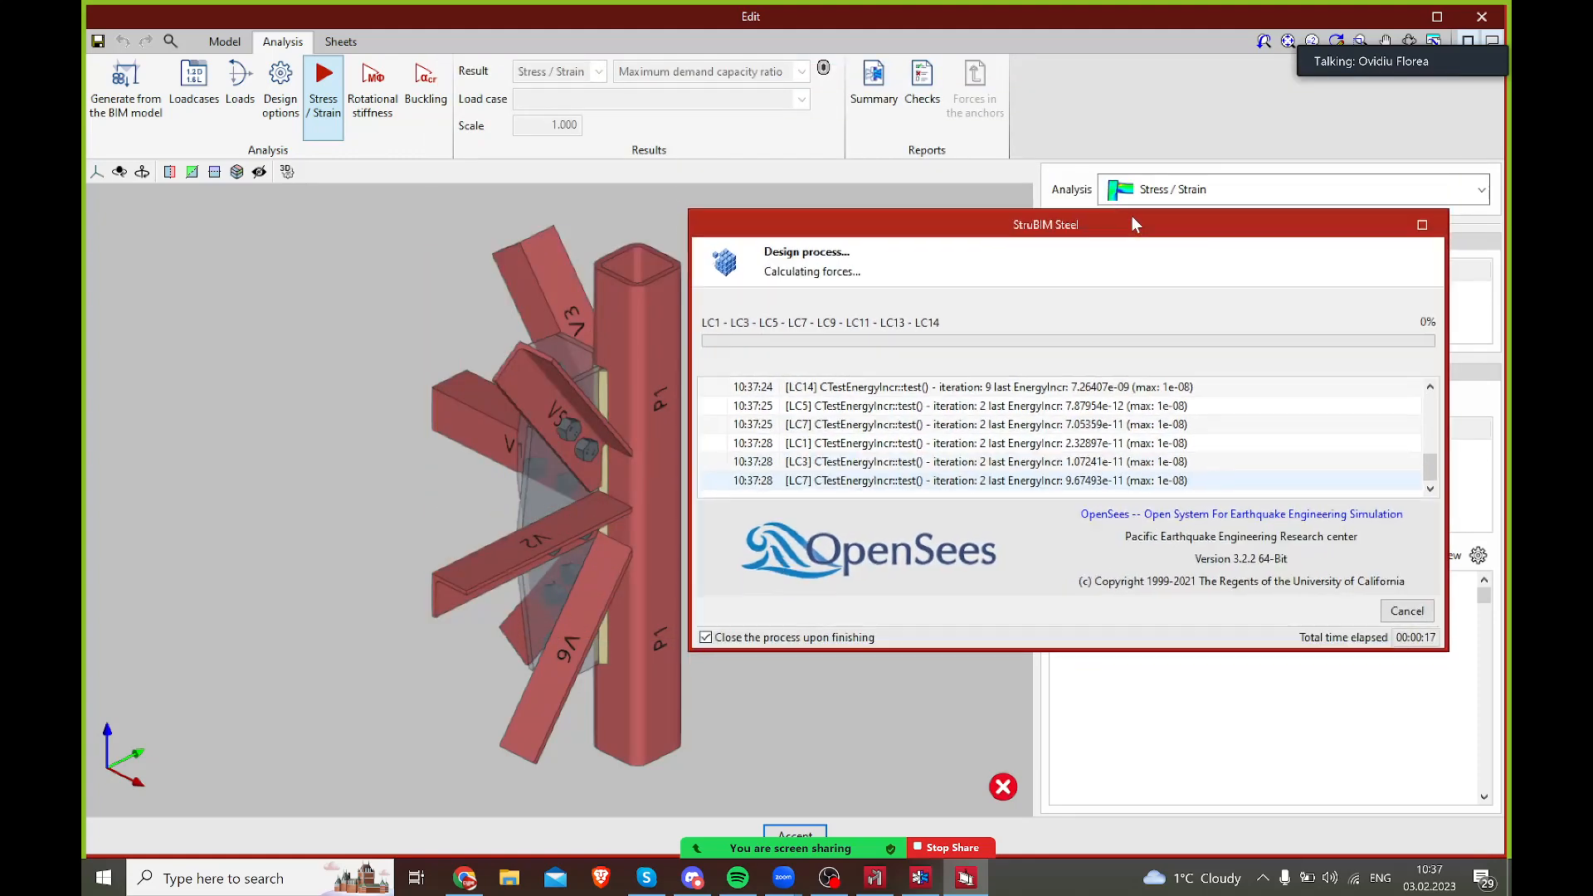
drag(916, 235, 906, 211)
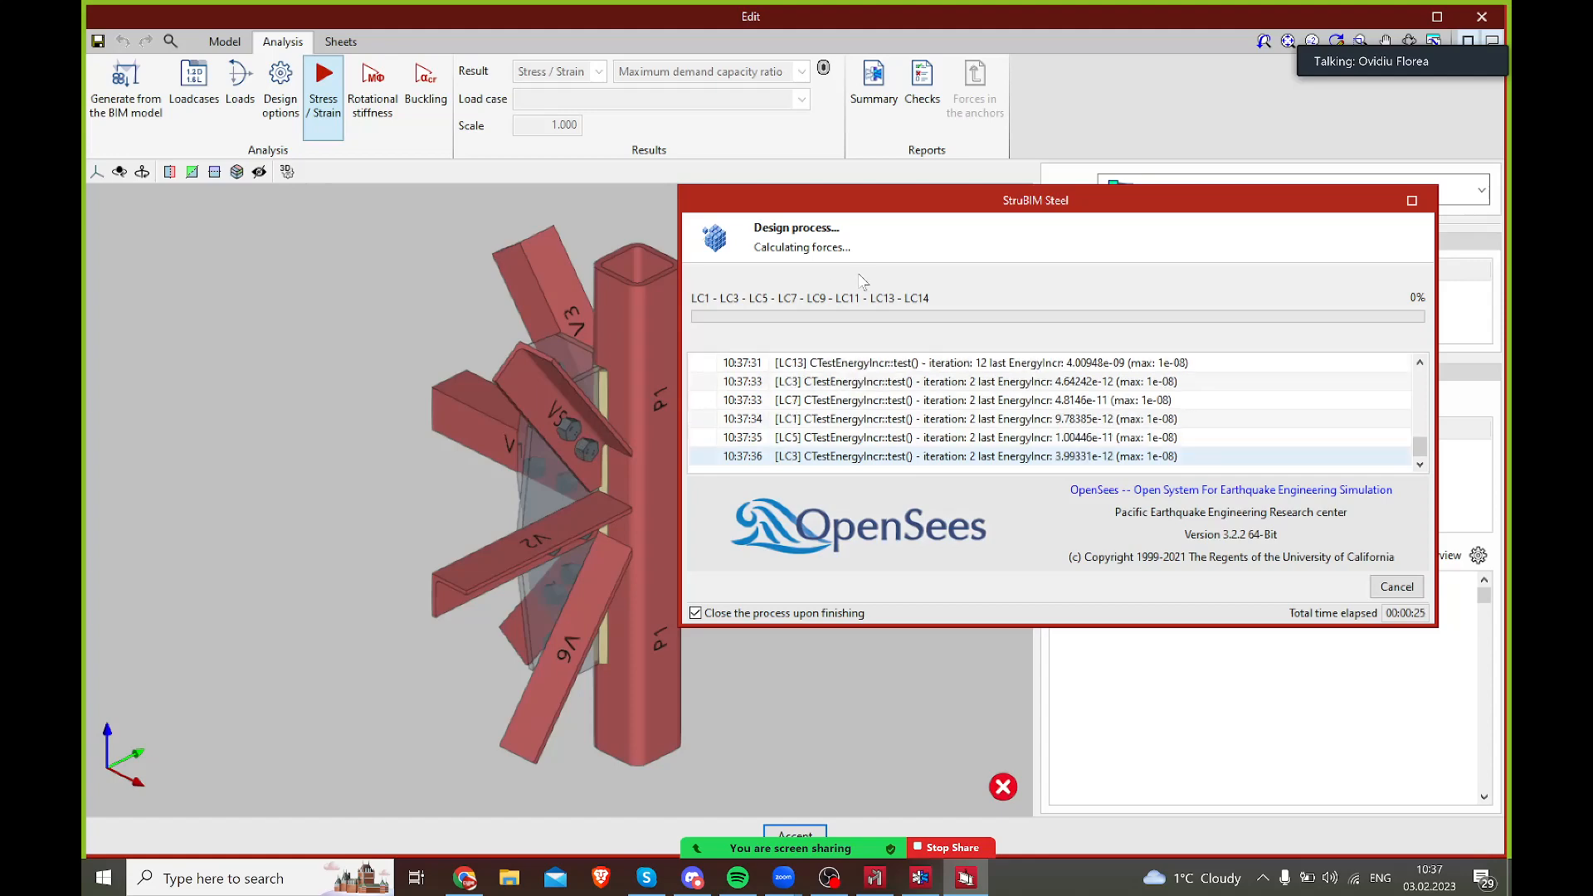
drag(925, 207, 661, 200)
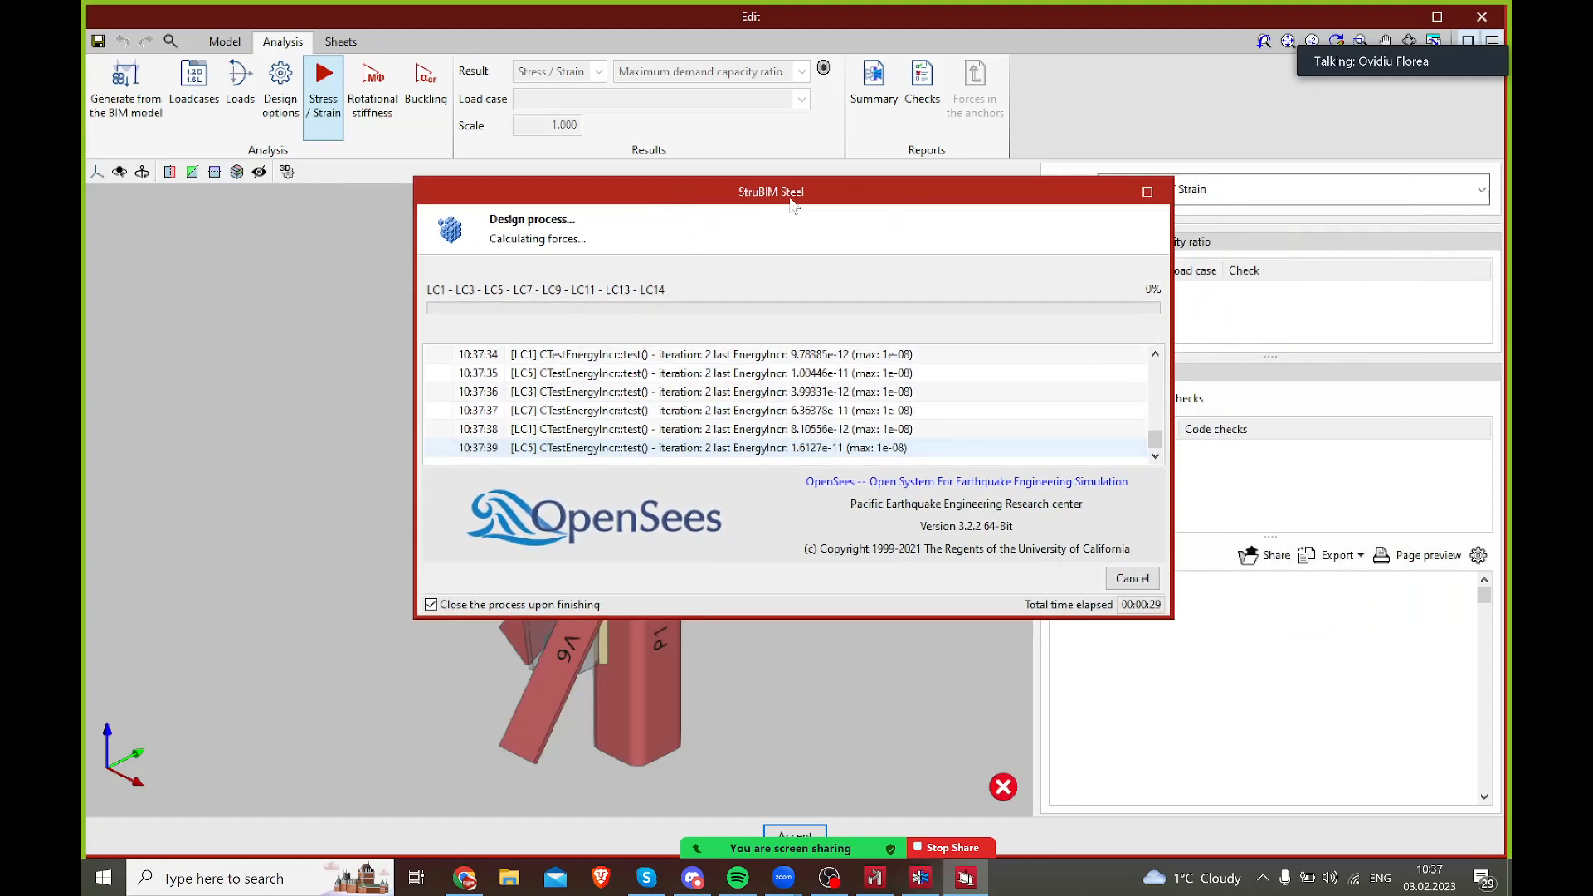
drag(792, 205, 804, 203)
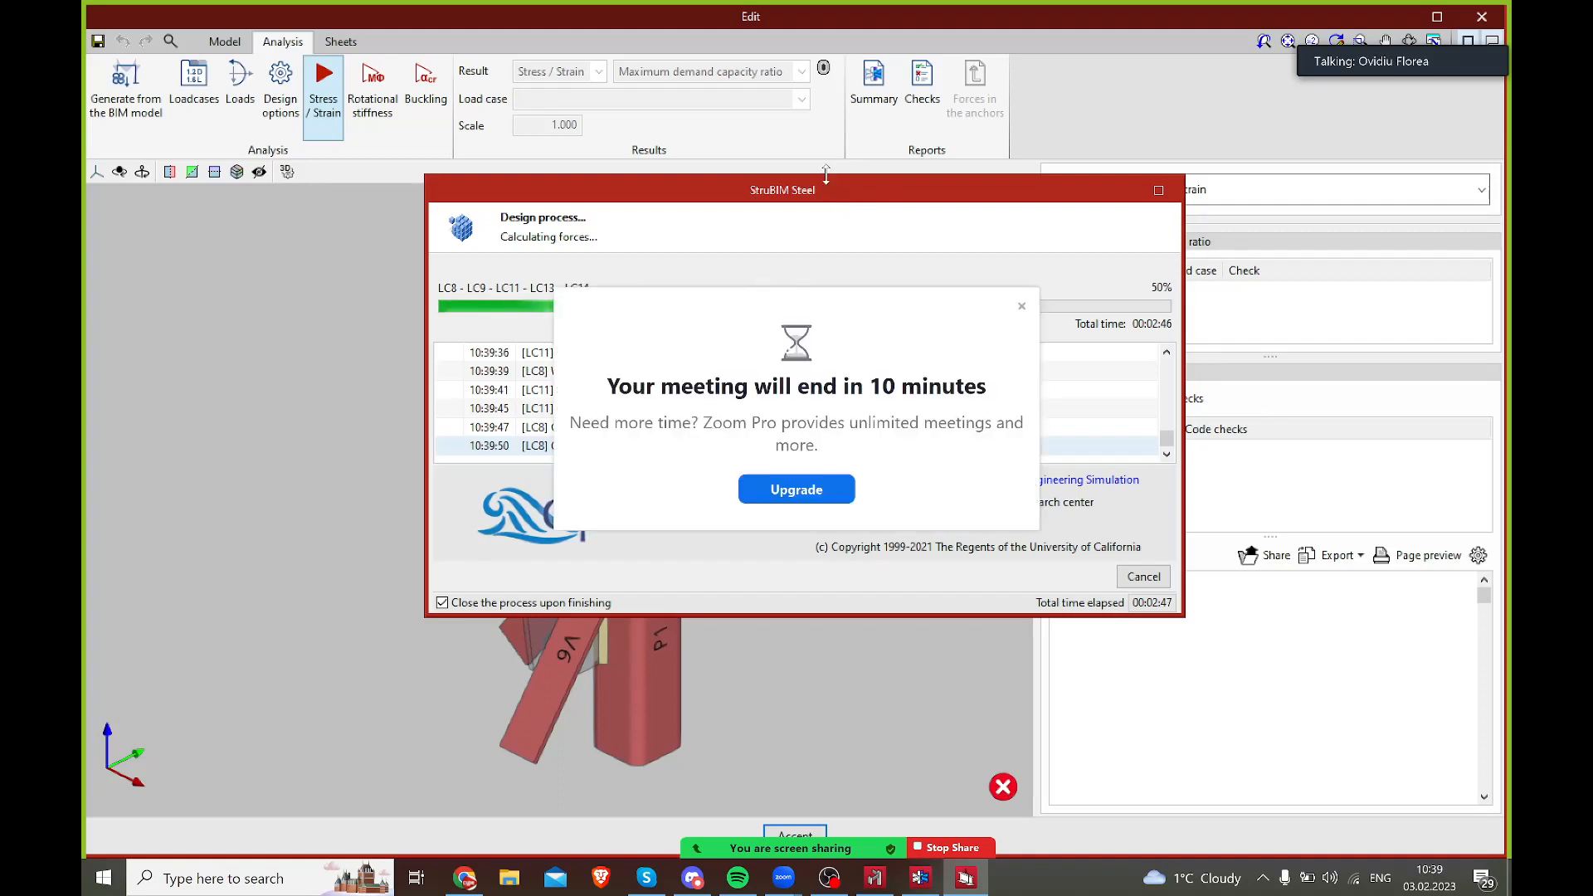
click(1020, 307)
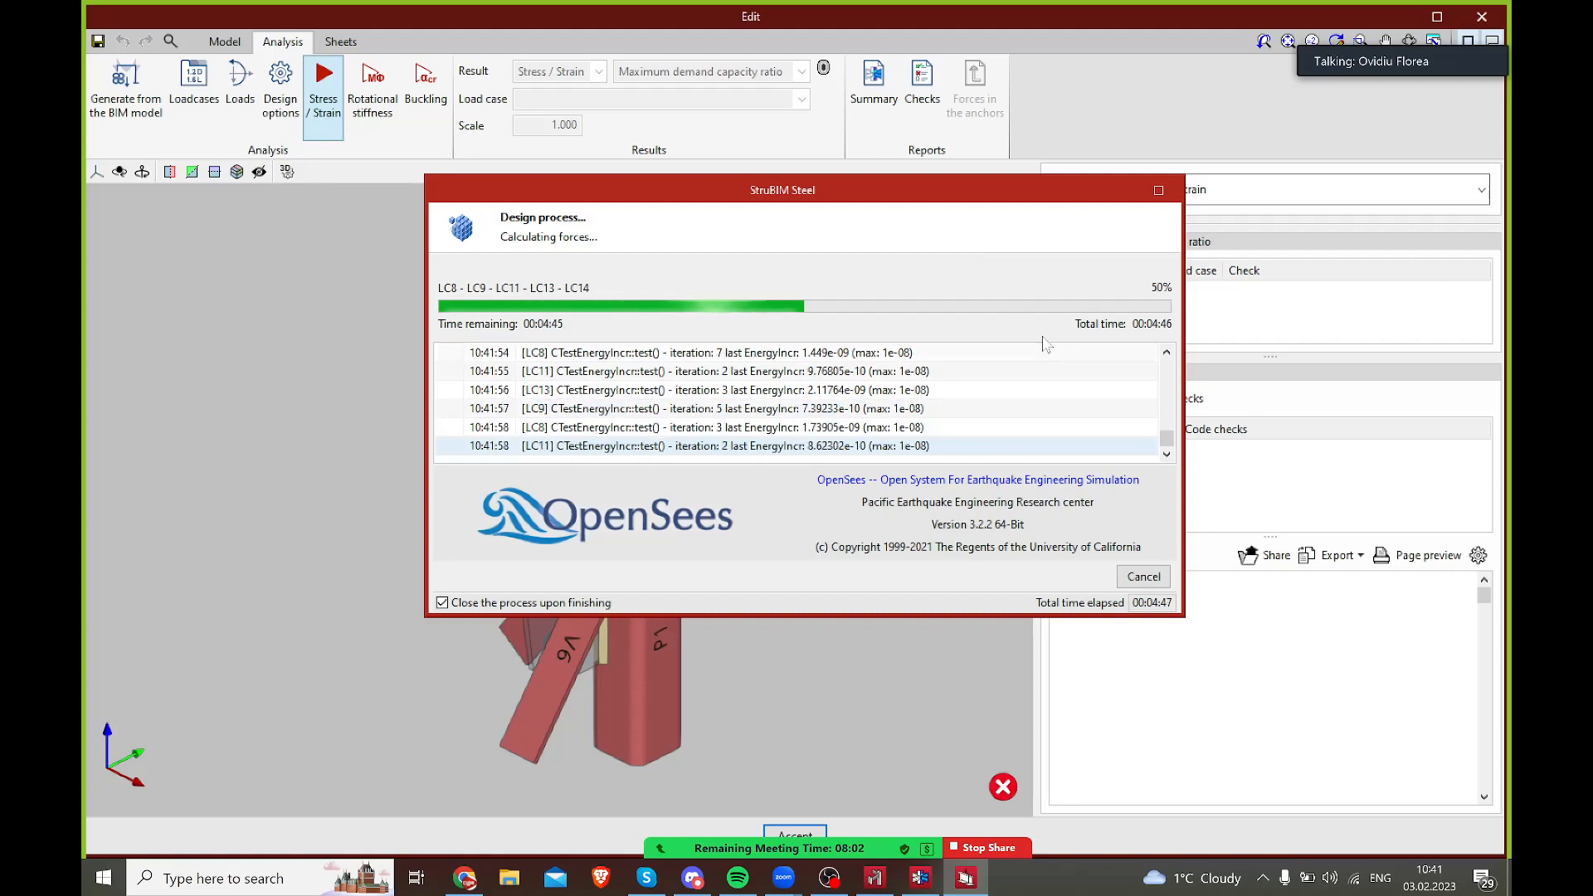
click(1143, 577)
click(707, 444)
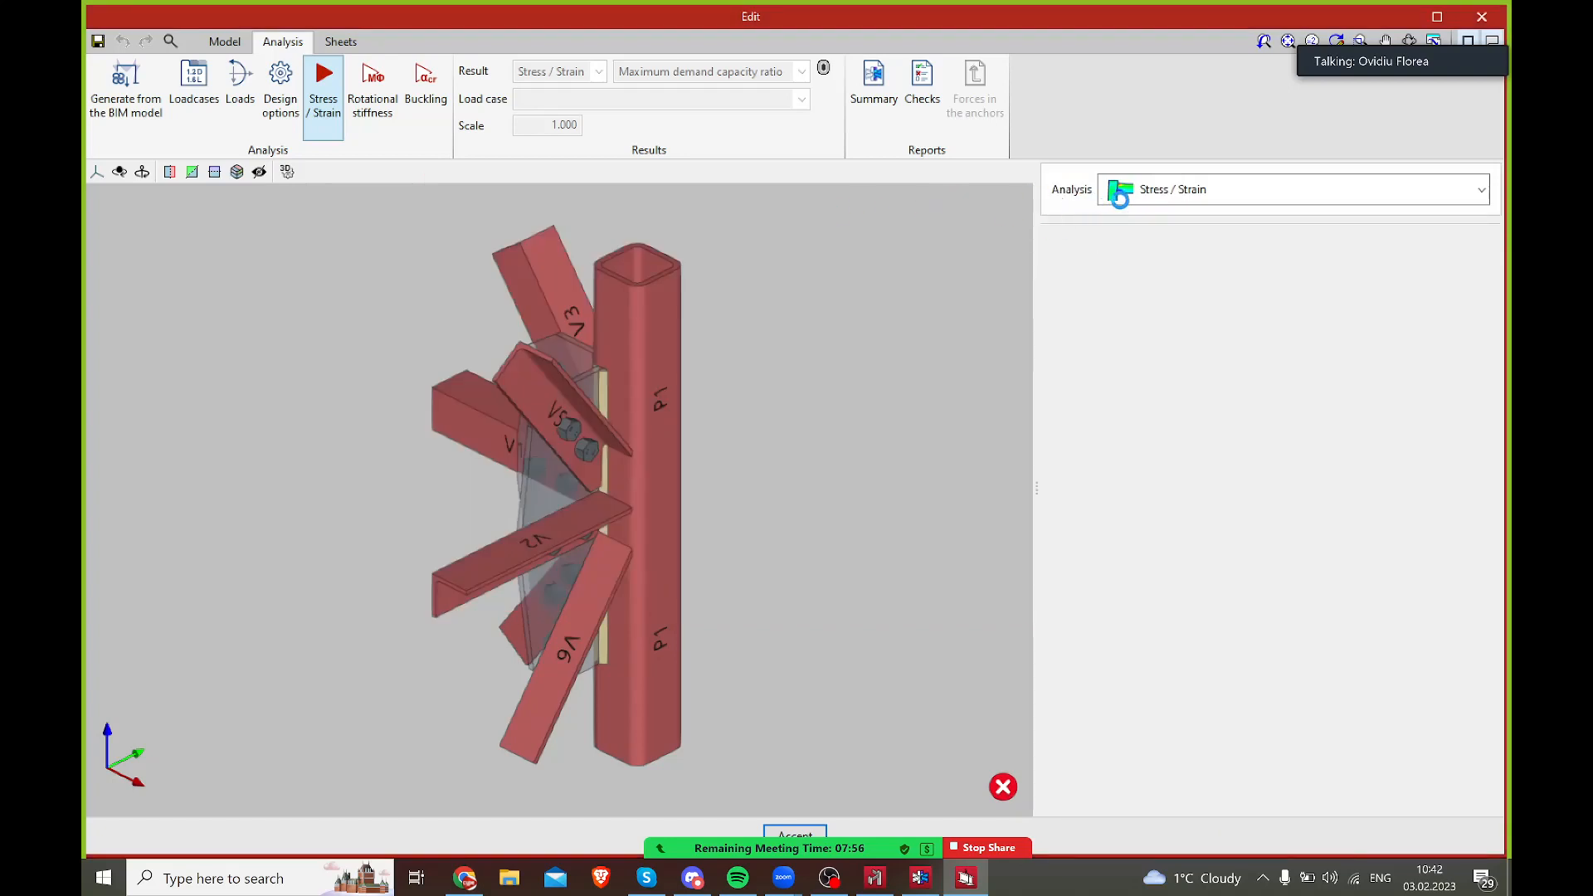
- Close the connection editor and return to the tower's 3D model
mouse_move(1376, 42)
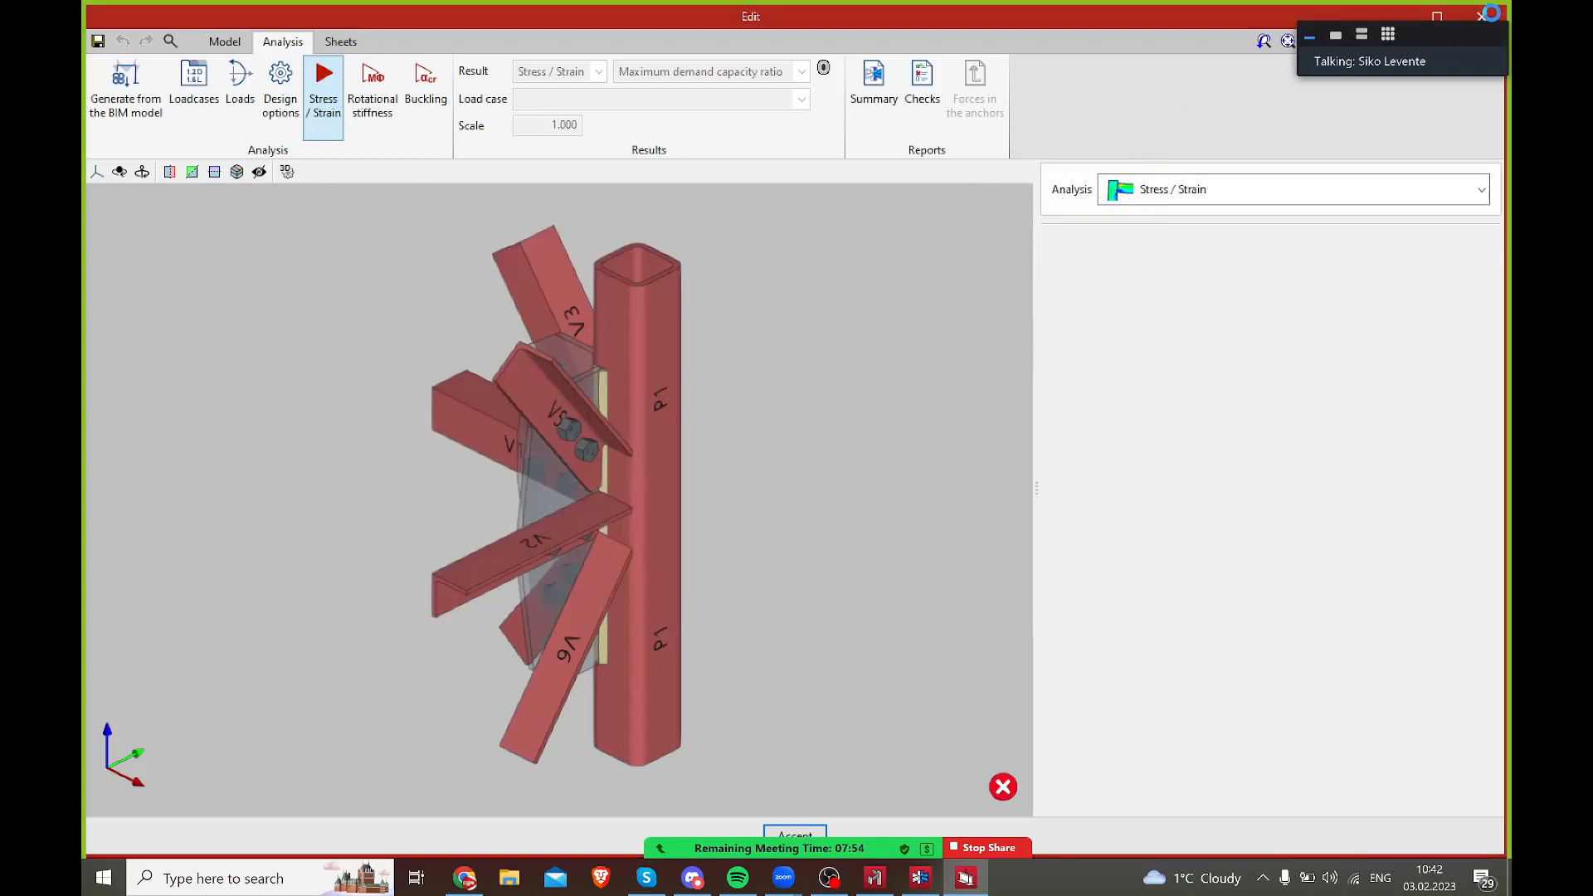
click(1482, 17)
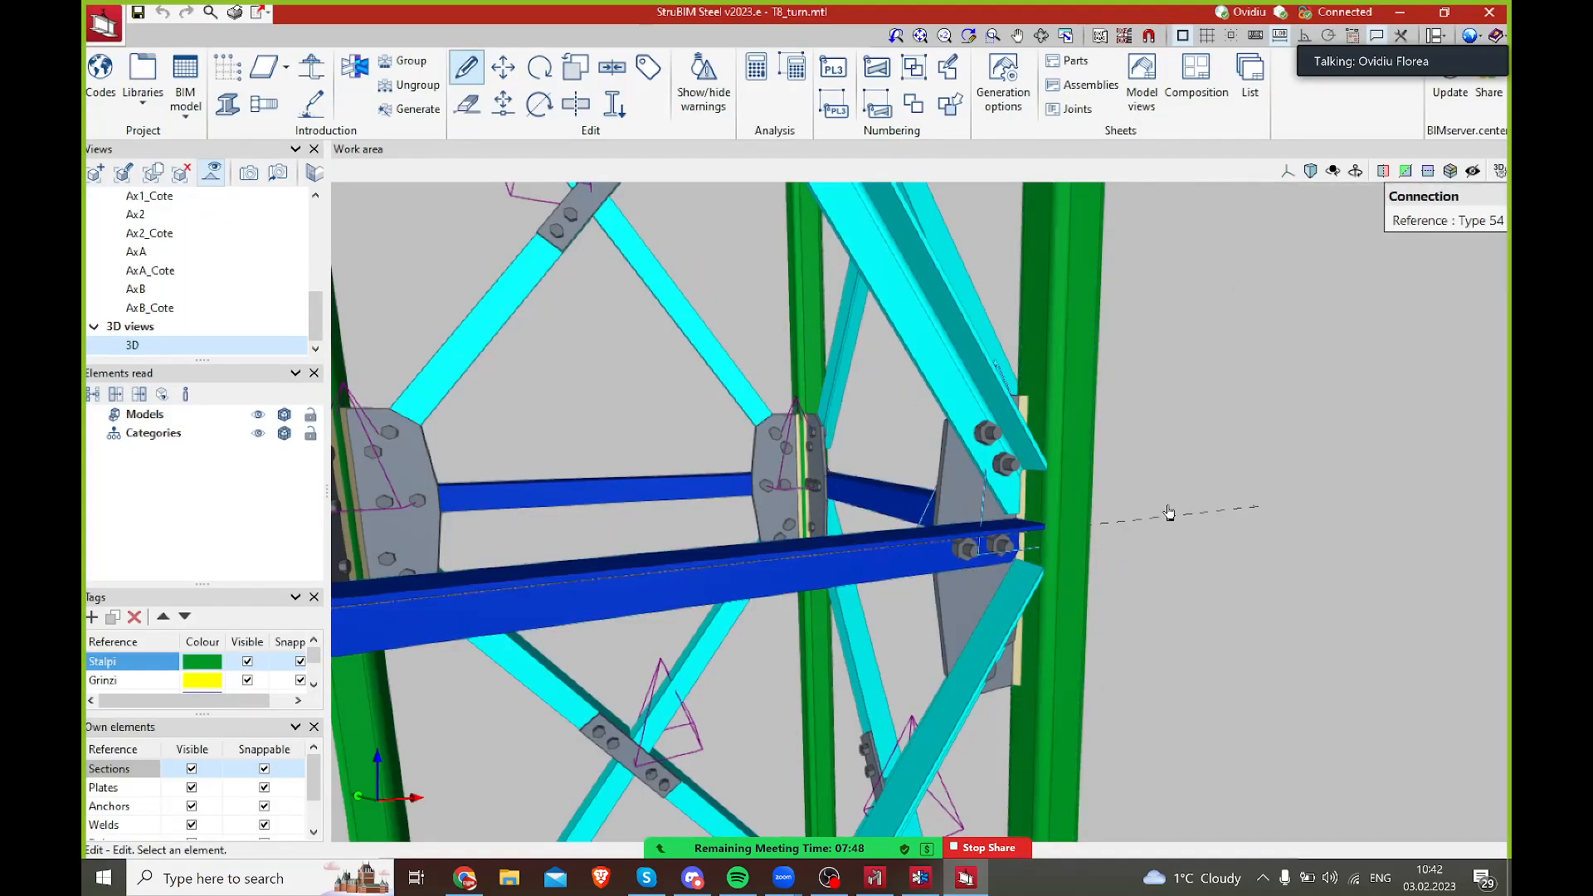
scroll(1023, 470, down, 1)
scroll(1022, 471, down, 3)
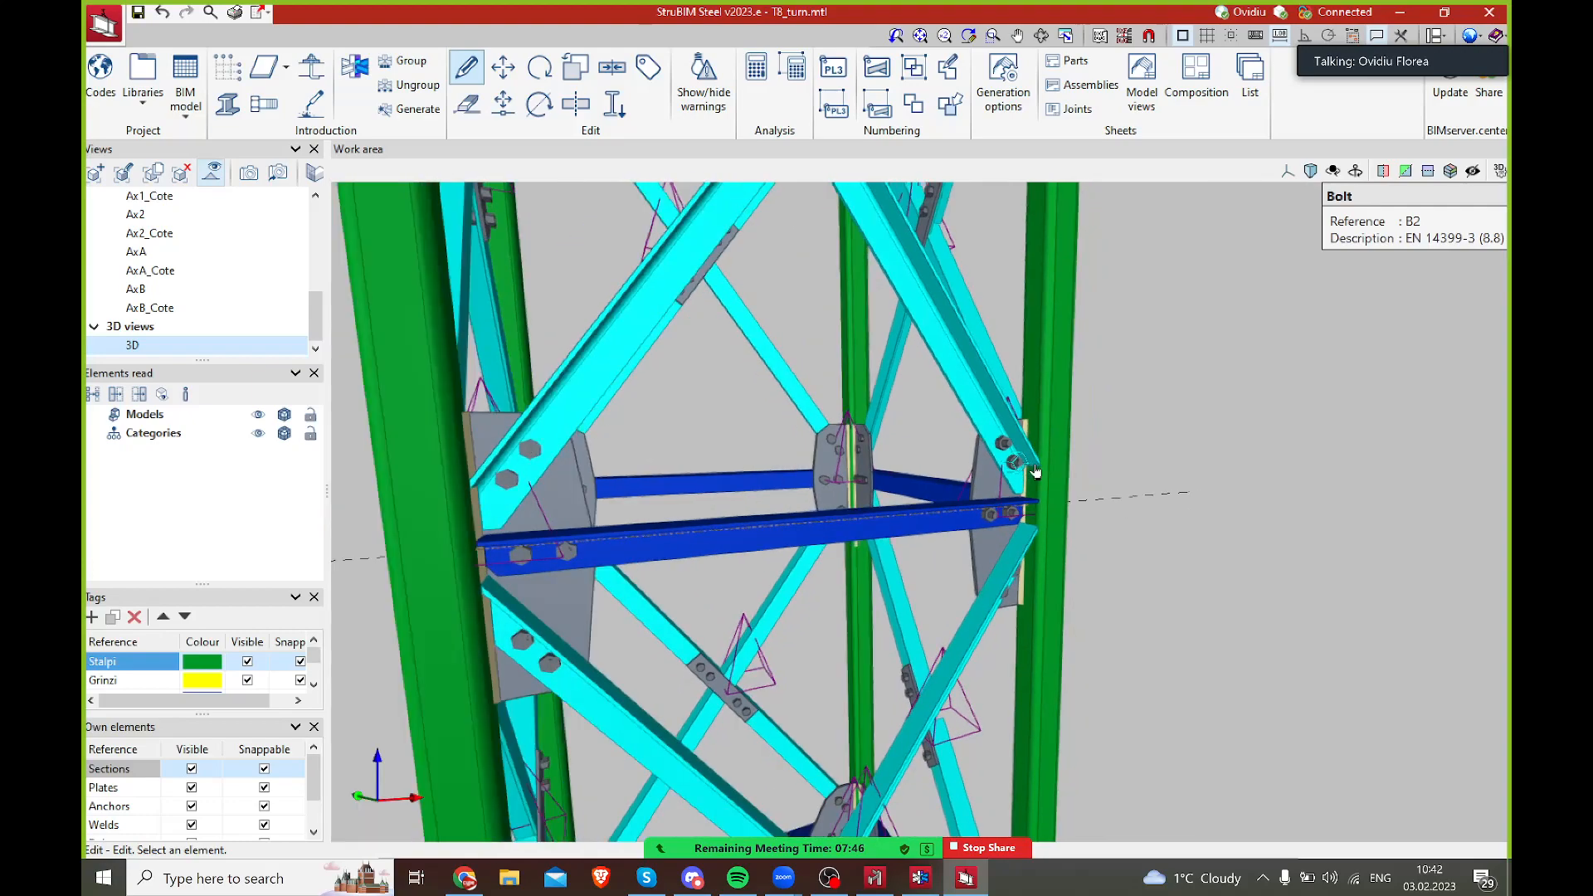
mouse_move(985, 497)
middle_down()
mouse_move(1035, 521)
mouse_move(726, 393)
middle_up()
mouse_move(896, 502)
middle_down()
mouse_move(772, 427)
mouse_move(801, 459)
middle_up()
middle_drag(921, 529, 873, 483)
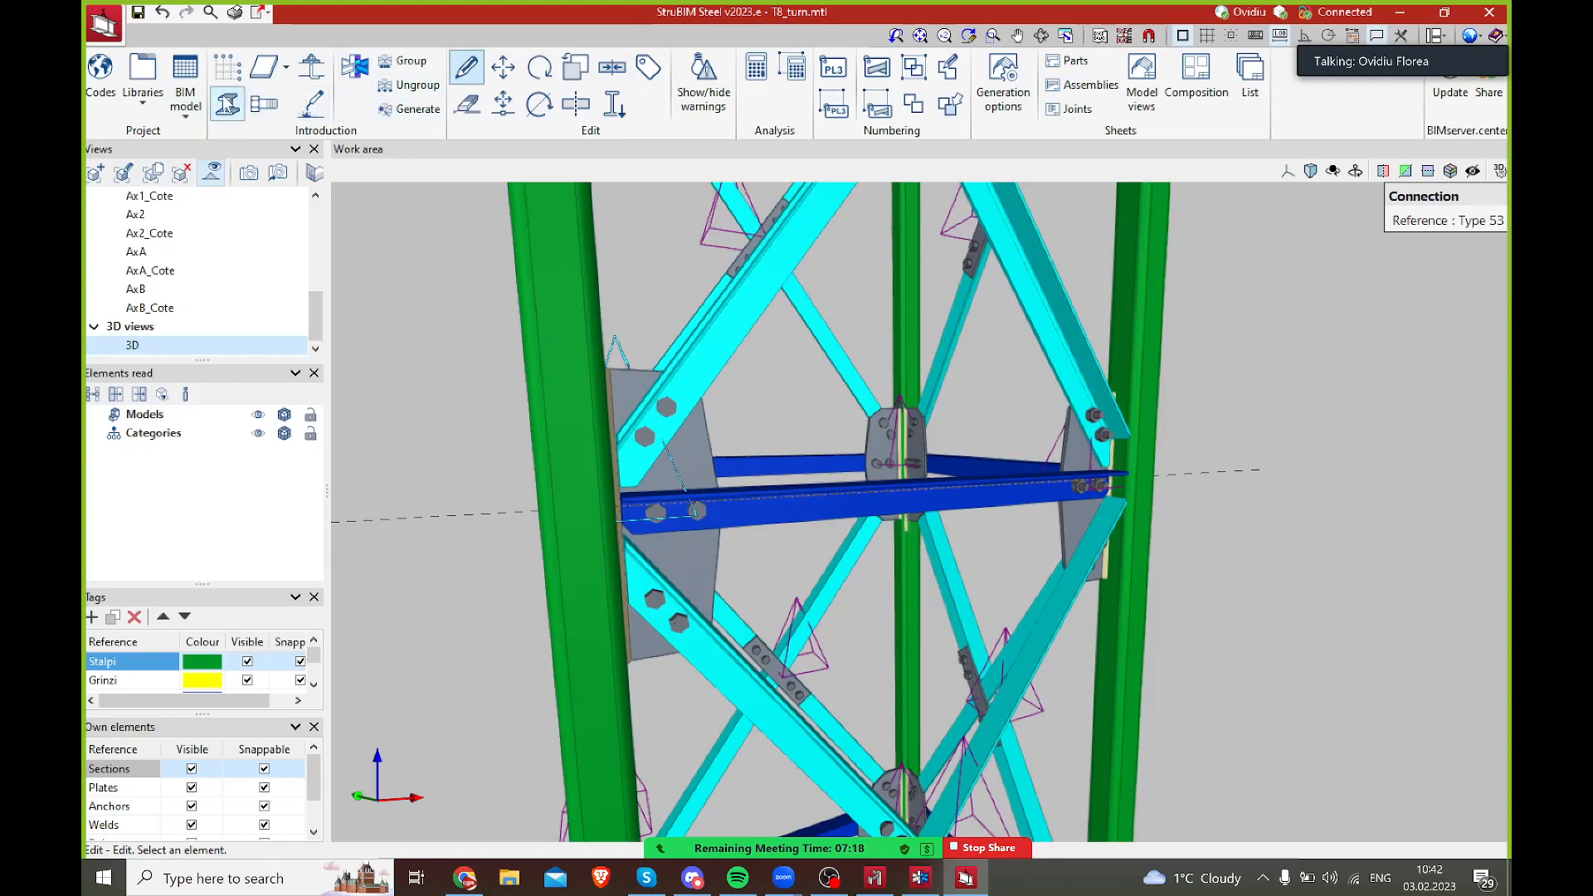
click(283, 67)
click(292, 75)
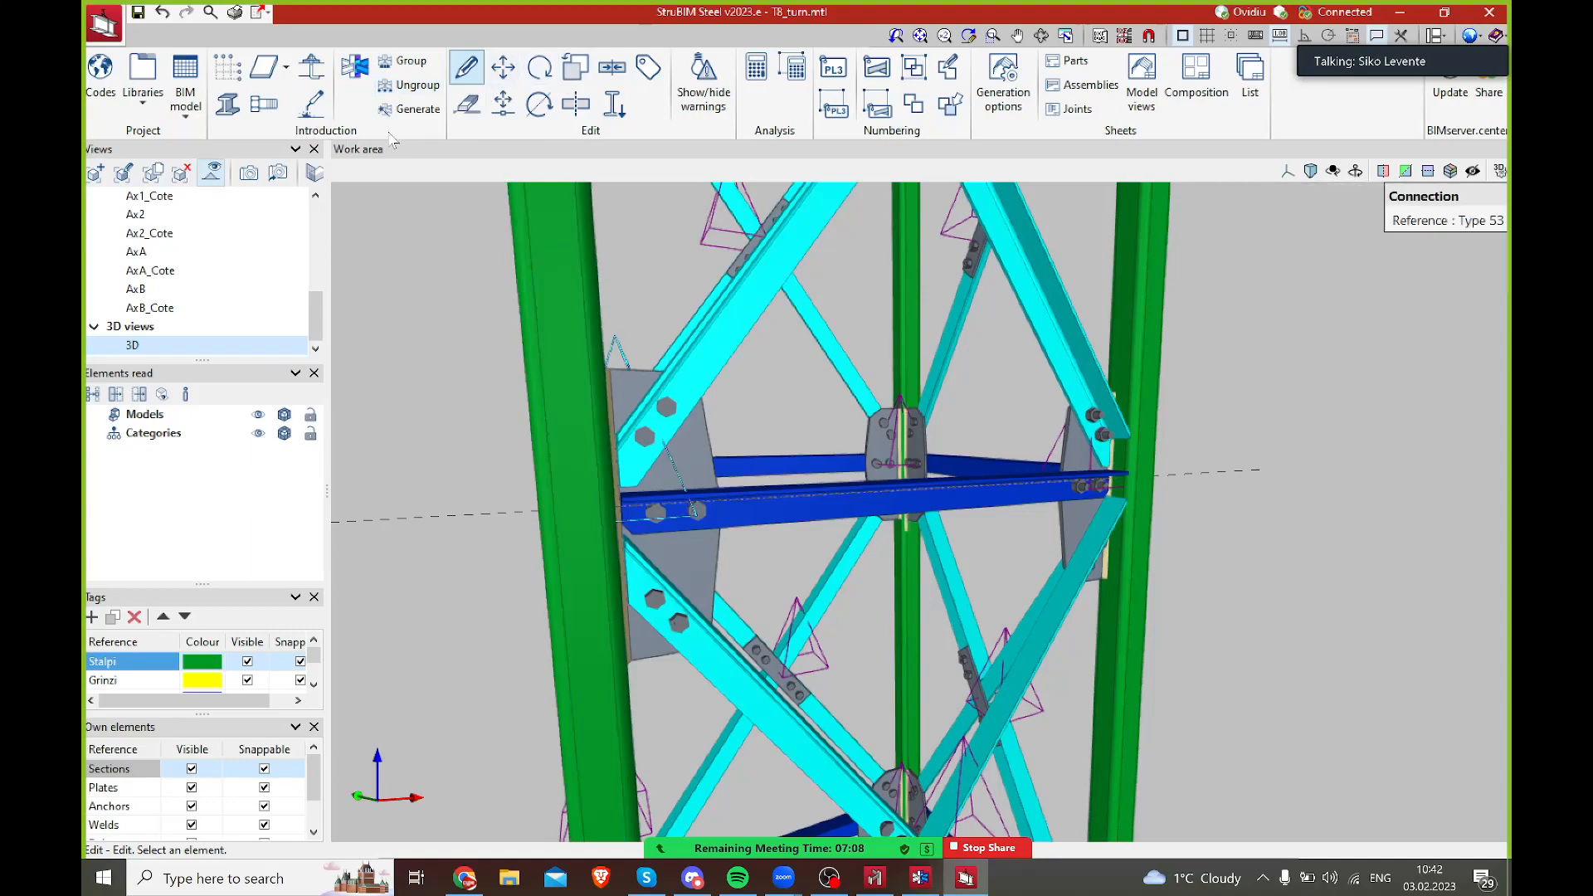
- Open the bolted end-plate connection Type 15, between the yellow truss bar and the purple diagonal bar, for editing
scroll(952, 520, down, 5)
middle_drag(991, 596, 896, 440)
middle_drag(705, 324, 810, 594)
middle_drag(855, 365, 886, 768)
middle_drag(694, 551, 935, 664)
scroll(823, 575, down, 2)
scroll(824, 578, down, 3)
scroll(984, 576, down, 2)
scroll(1017, 561, down, 1)
scroll(1002, 587, up, 5)
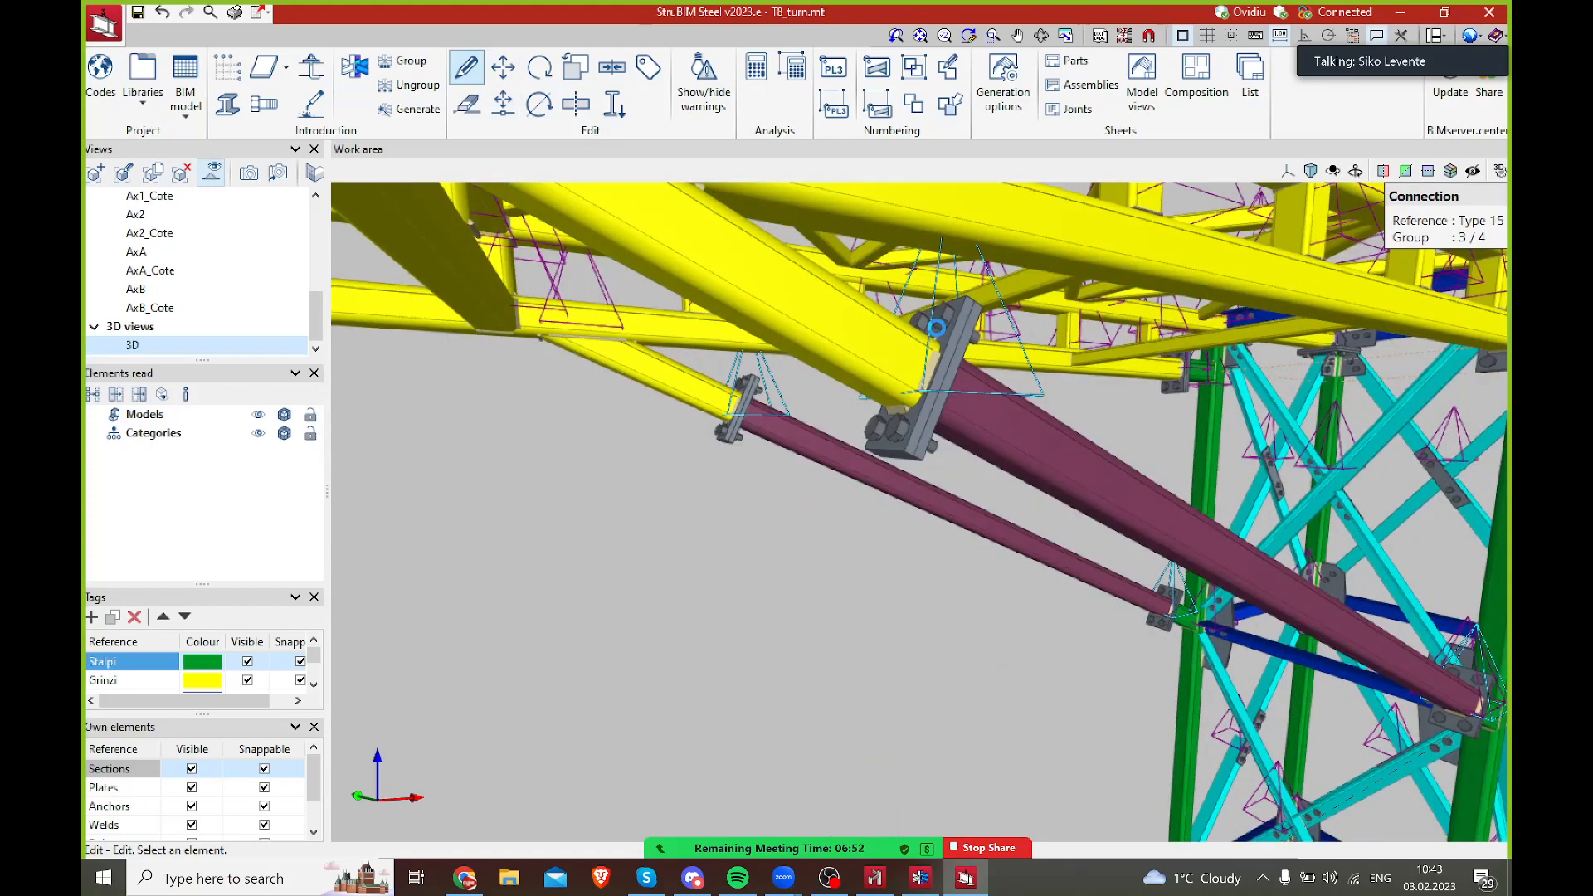
double_click(936, 327)
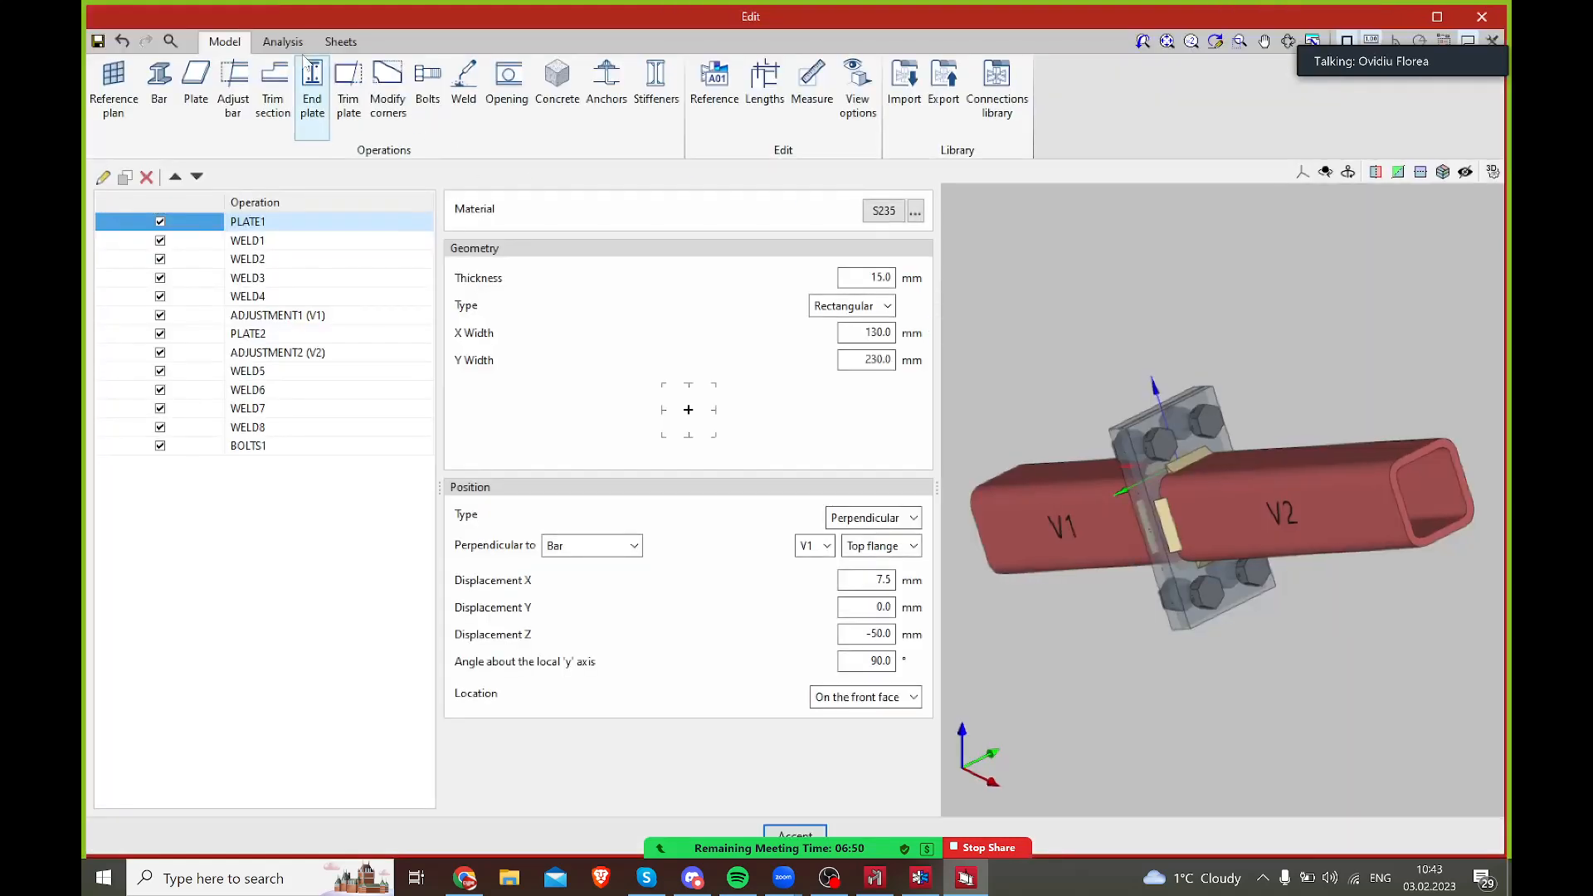
- Show the Type 15 connection's Stress / Strain results and examine the maximum demand capacity ratio on bars V1 and V2
click(294, 41)
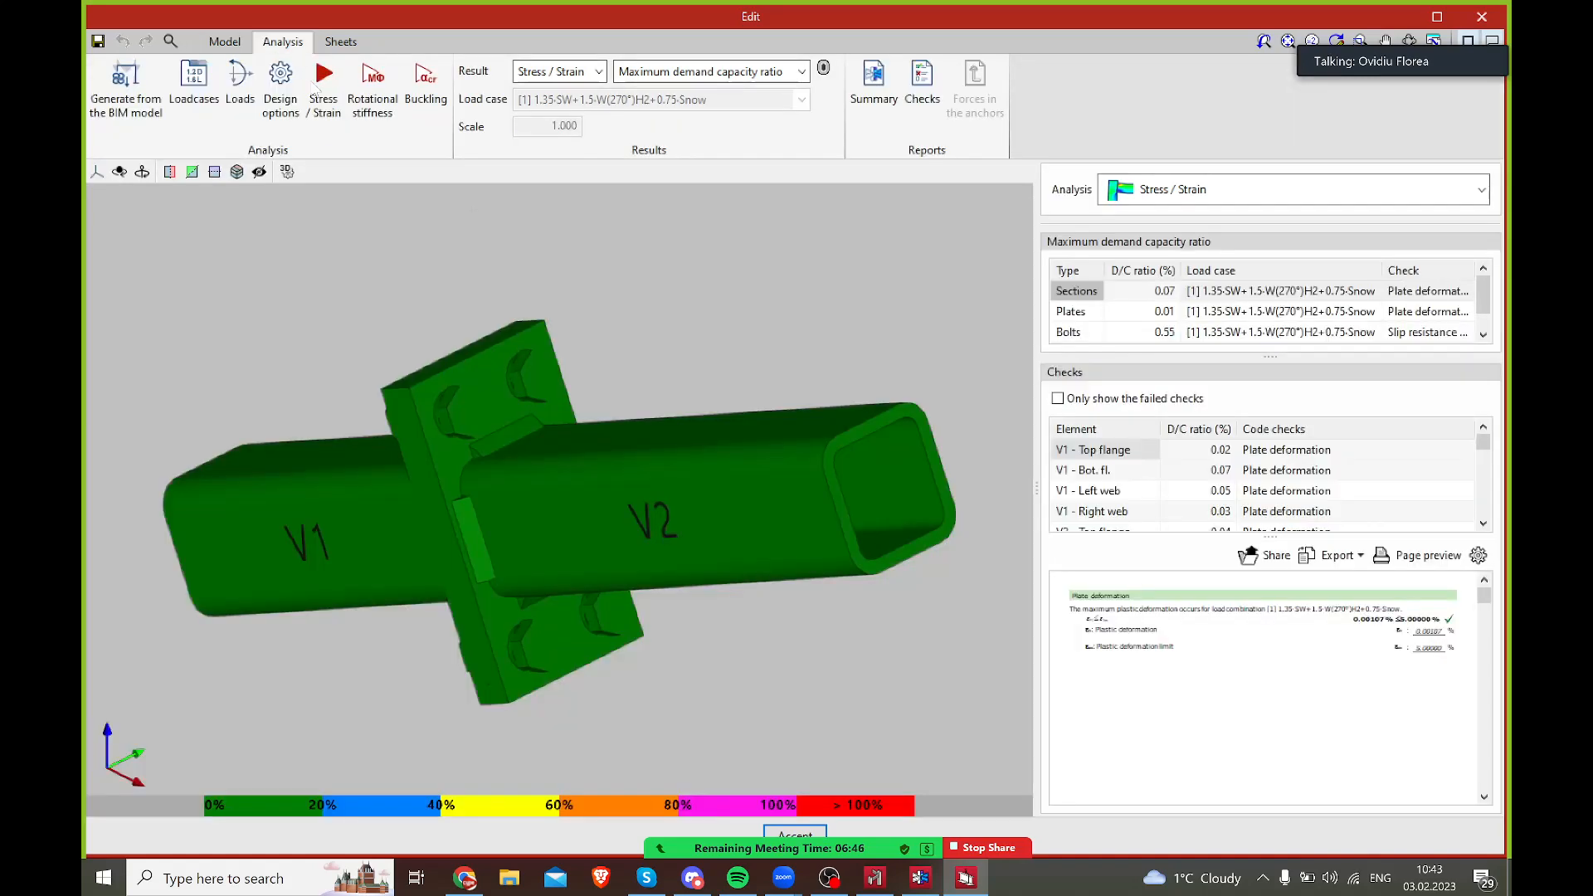
middle_drag(610, 570, 683, 527)
scroll(677, 470, down, 1)
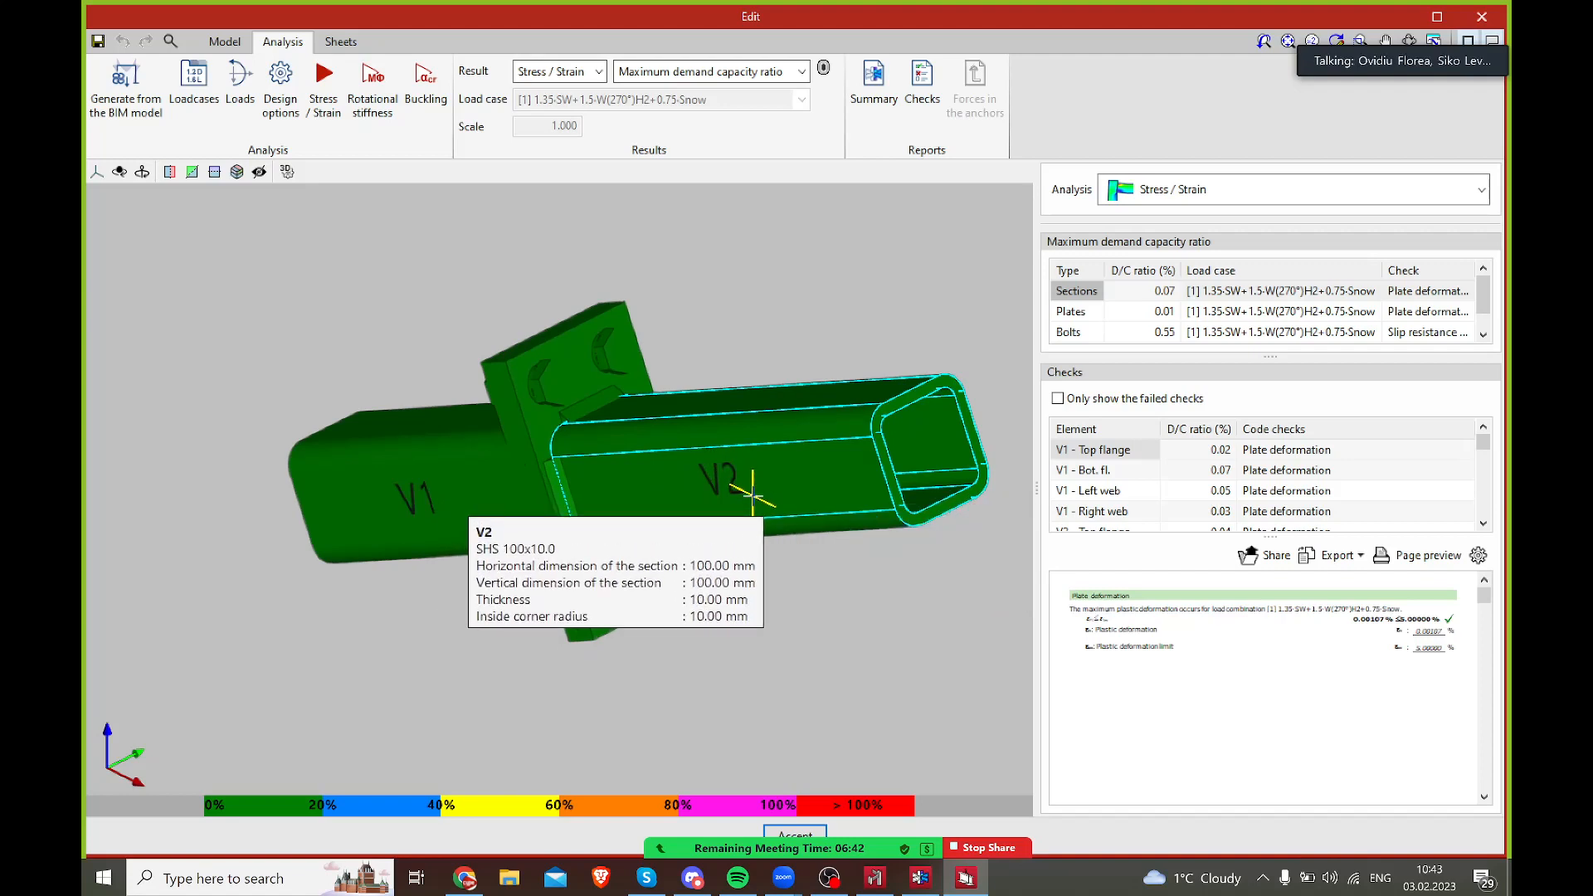
middle_drag(746, 527, 786, 527)
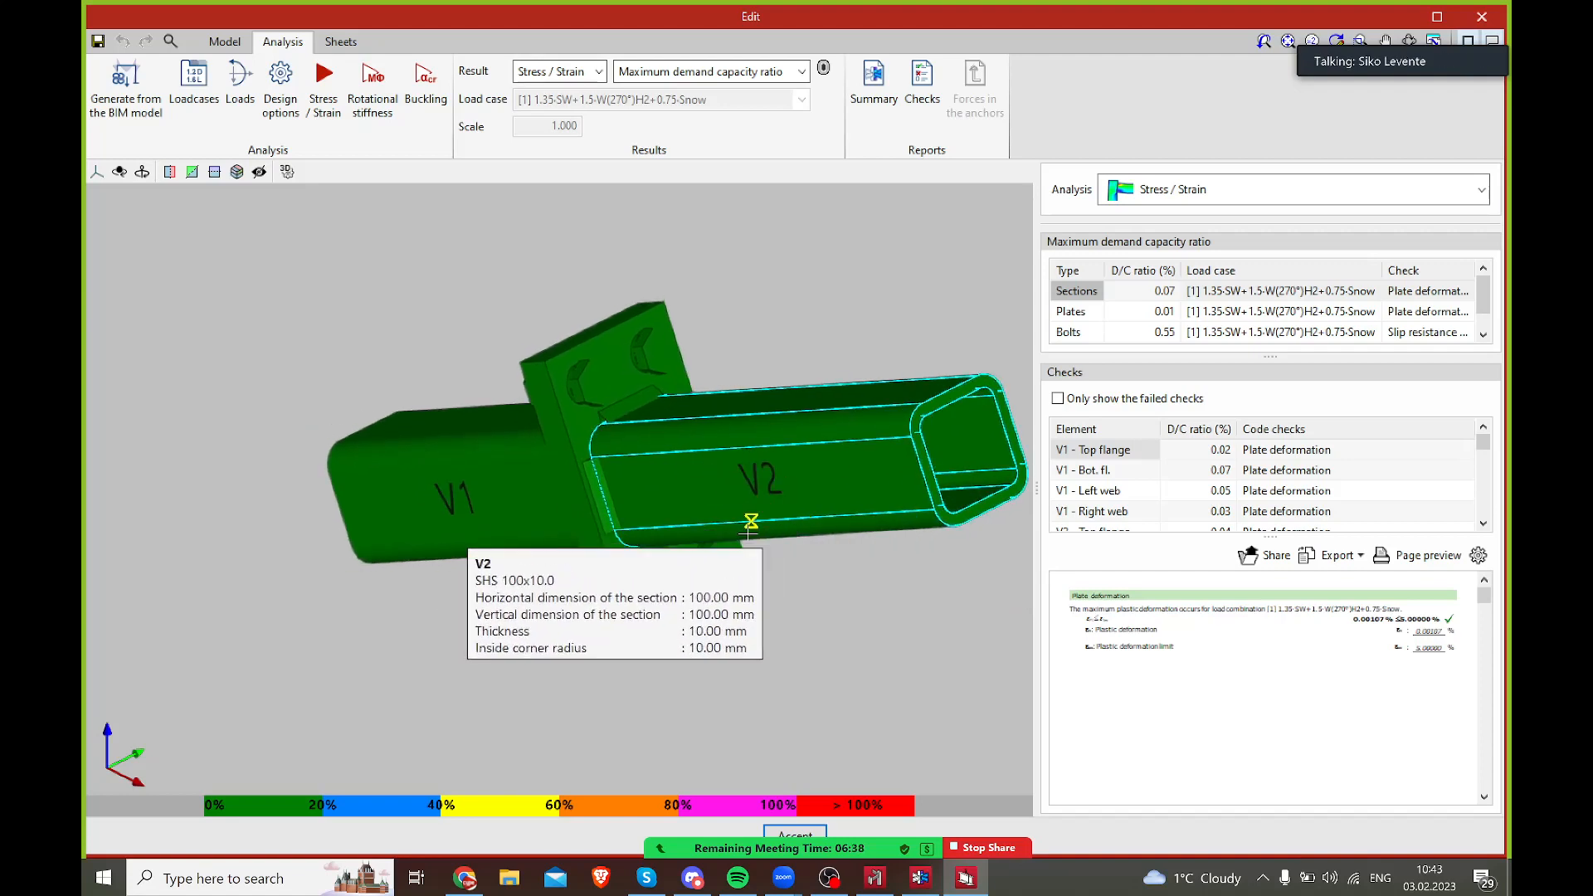
right_drag(722, 456, 697, 189)
- Display the Von Mises stress on the connection's bars and inspect the distribution from the side
click(597, 71)
click(710, 73)
click(722, 72)
click(713, 110)
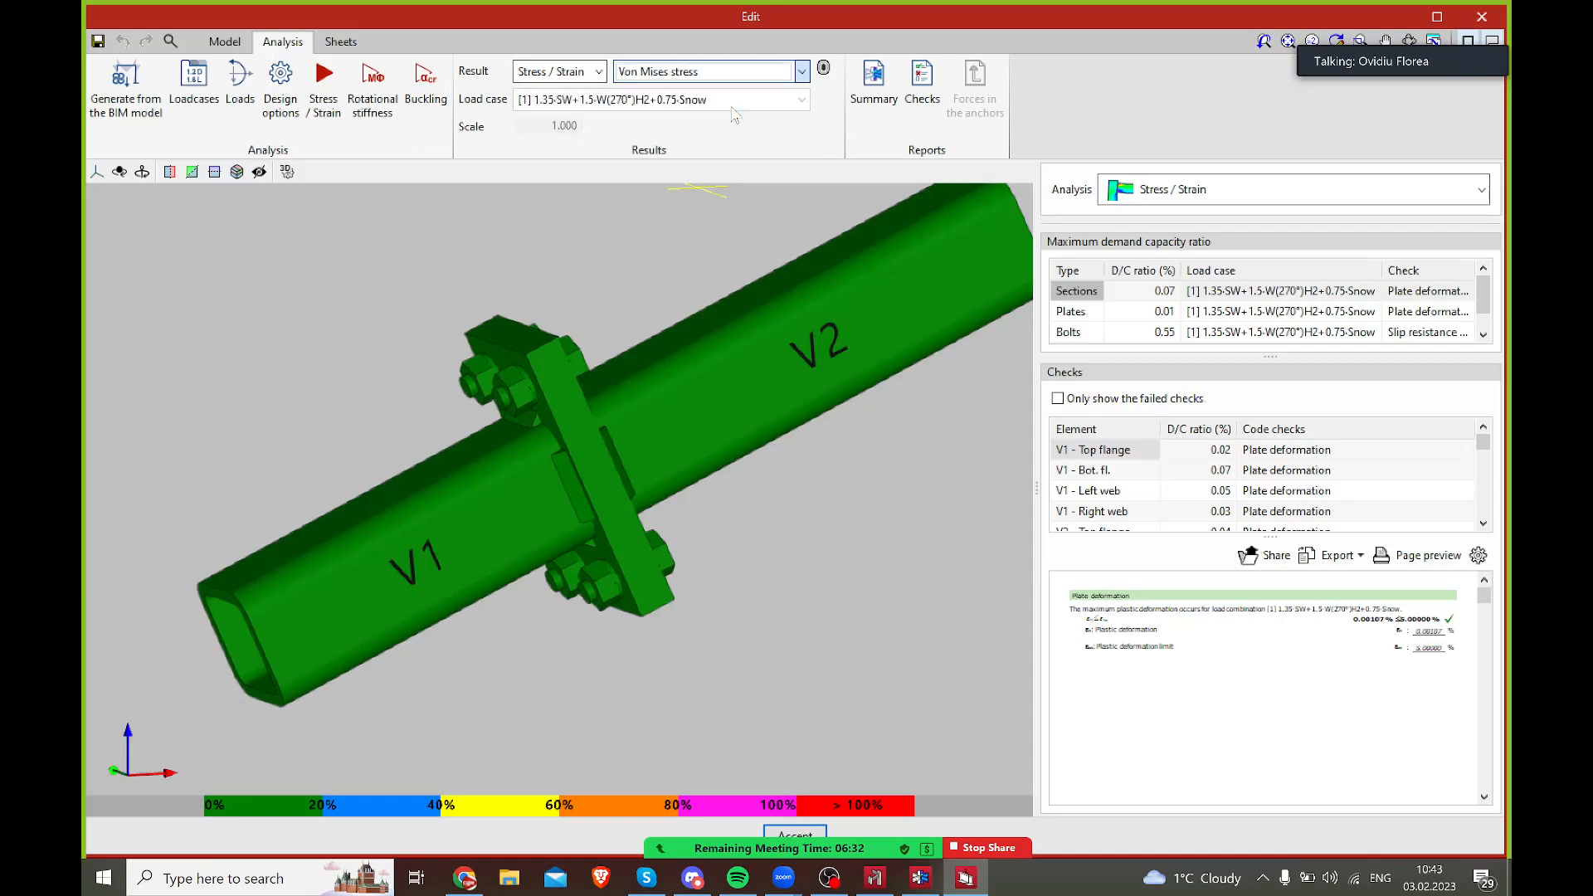
right_drag(771, 461, 798, 443)
middle_drag(798, 443, 741, 461)
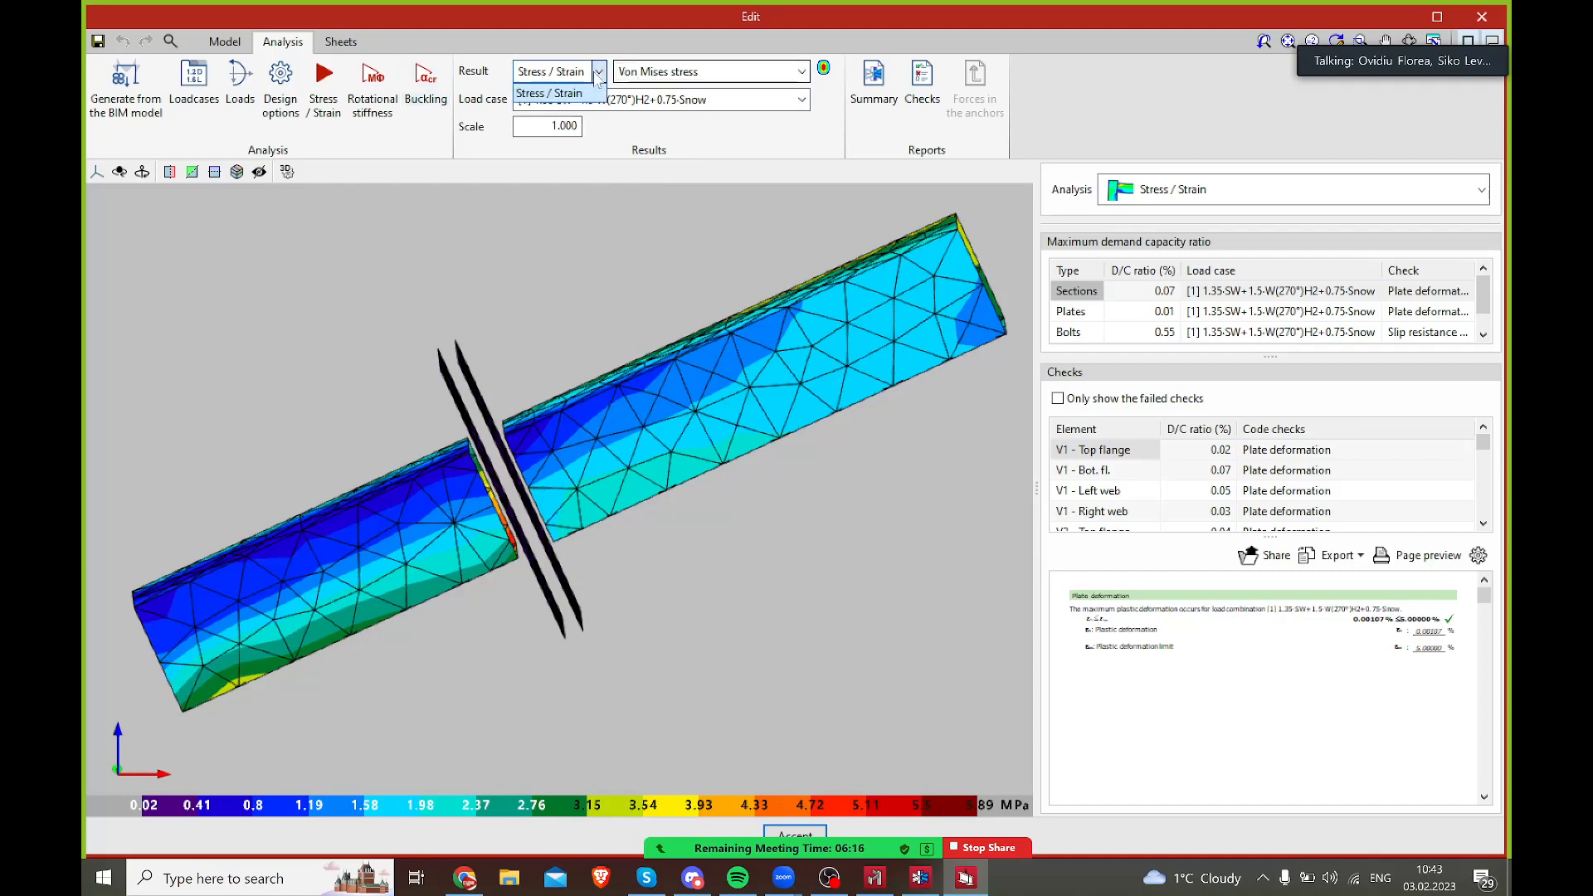
- Switch the results back to the maximum demand capacity ratio and examine the end plates and bolts from bar V1's side
click(718, 73)
click(719, 94)
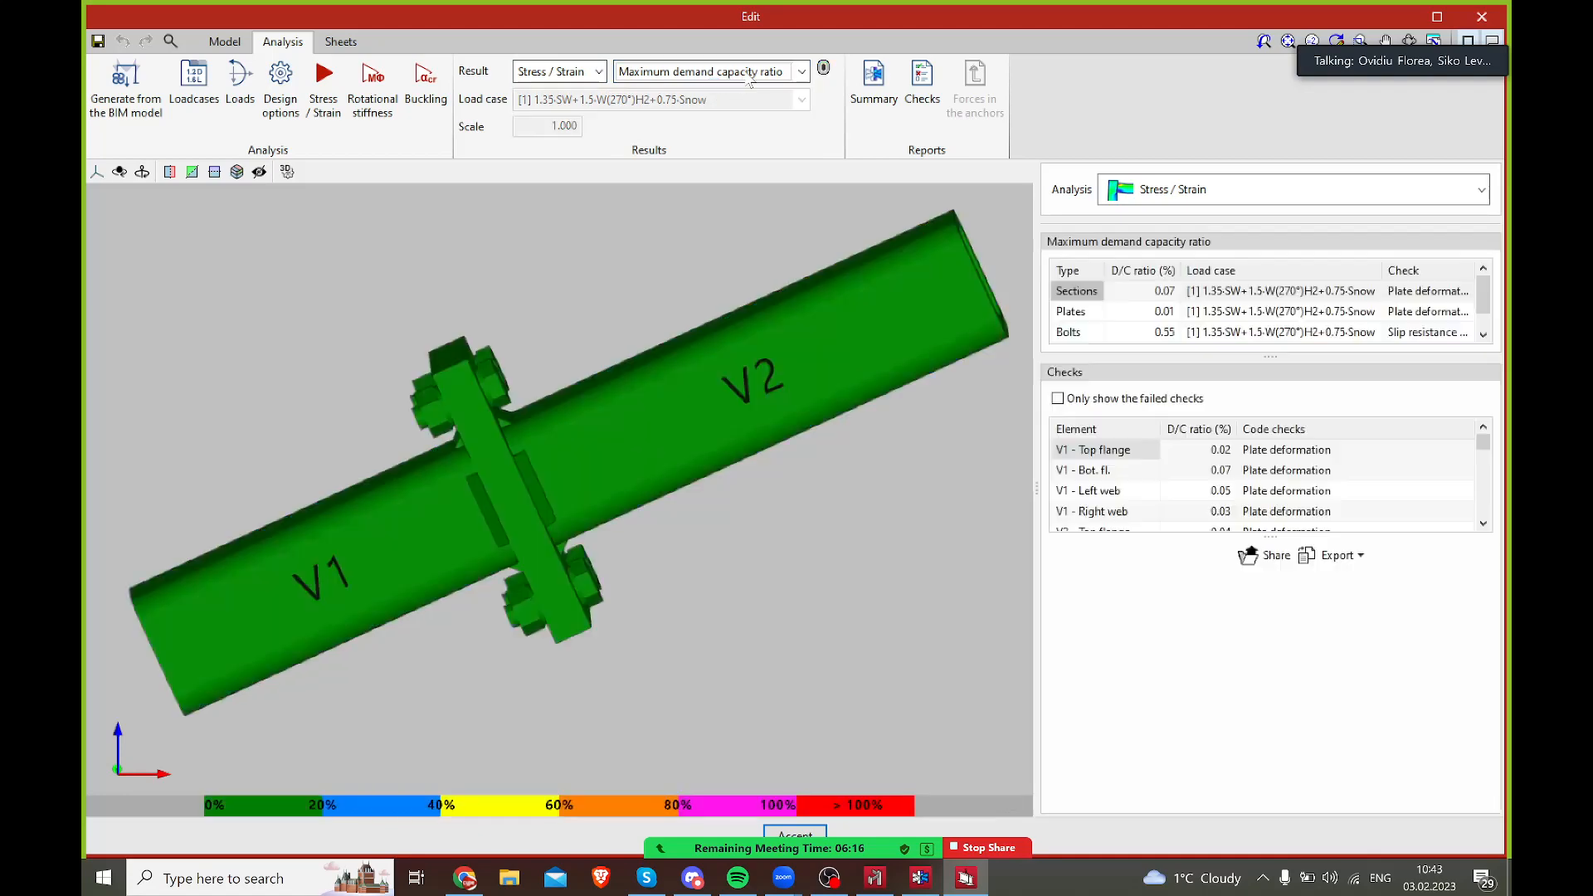
scroll(796, 326, down, 1)
mouse_move(696, 342)
middle_down()
mouse_move(734, 356)
mouse_move(823, 307)
middle_up()
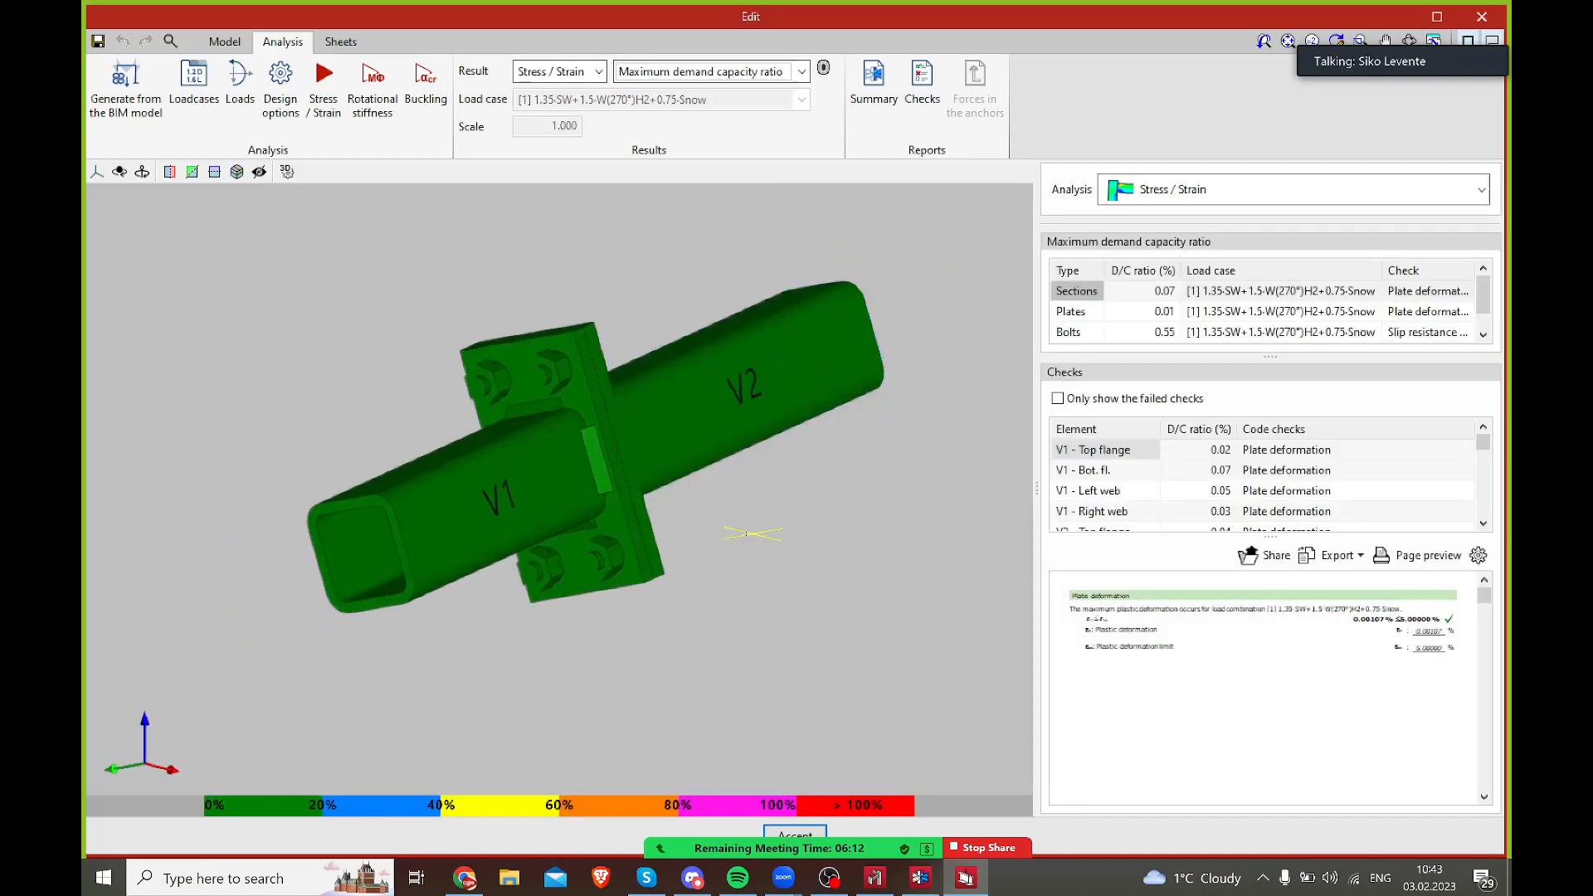
mouse_move(823, 502)
middle_down()
mouse_move(804, 524)
mouse_move(838, 523)
middle_up()
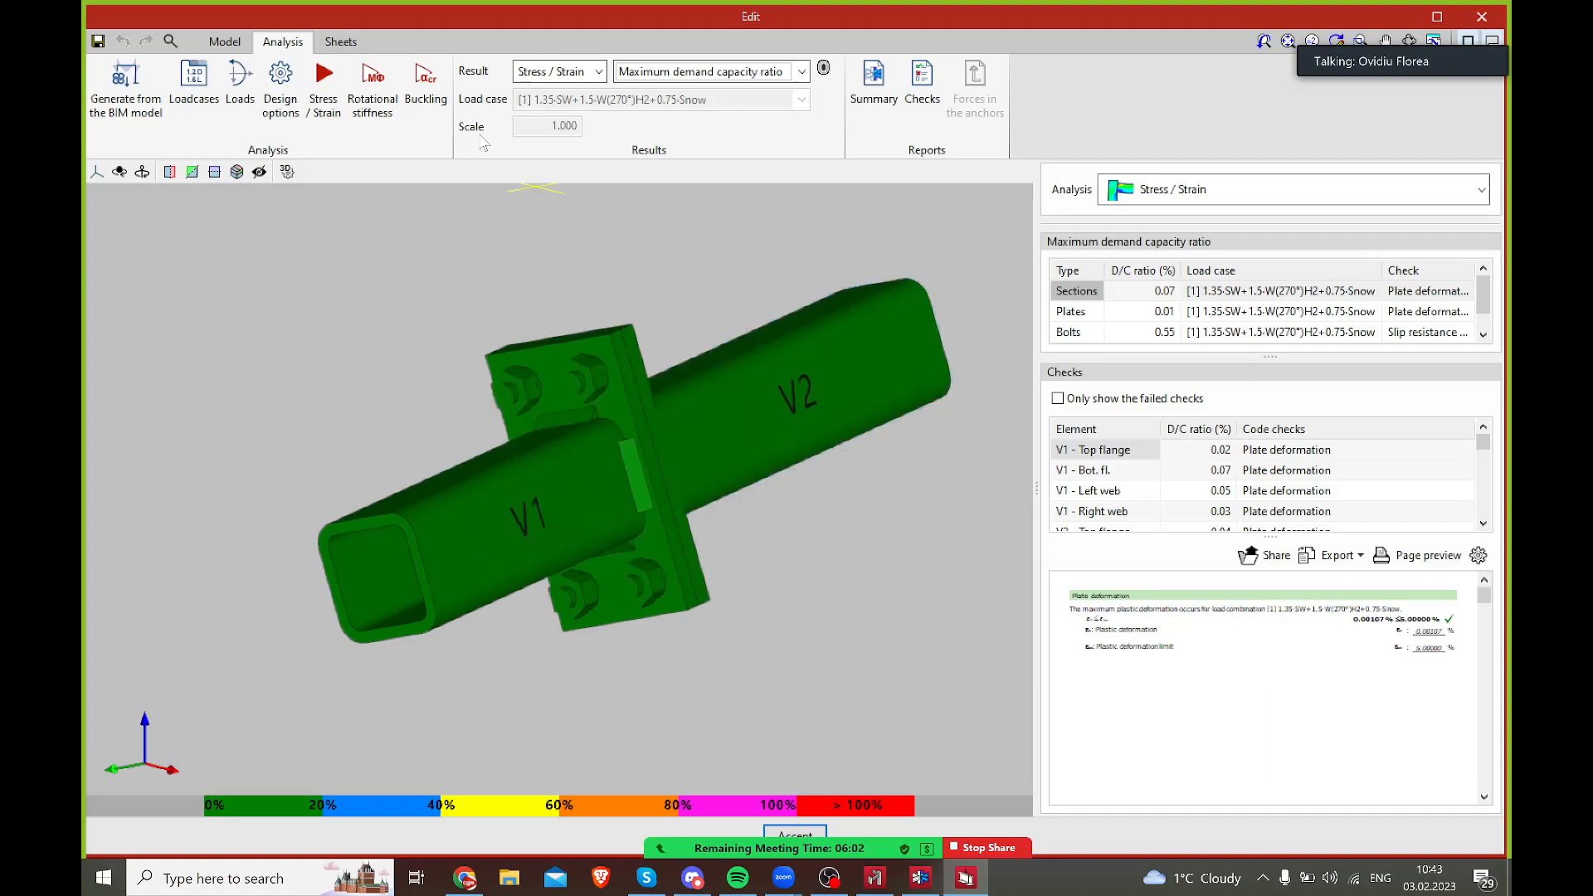
mouse_move(676, 348)
right_down()
mouse_move(722, 362)
mouse_move(683, 336)
right_up()
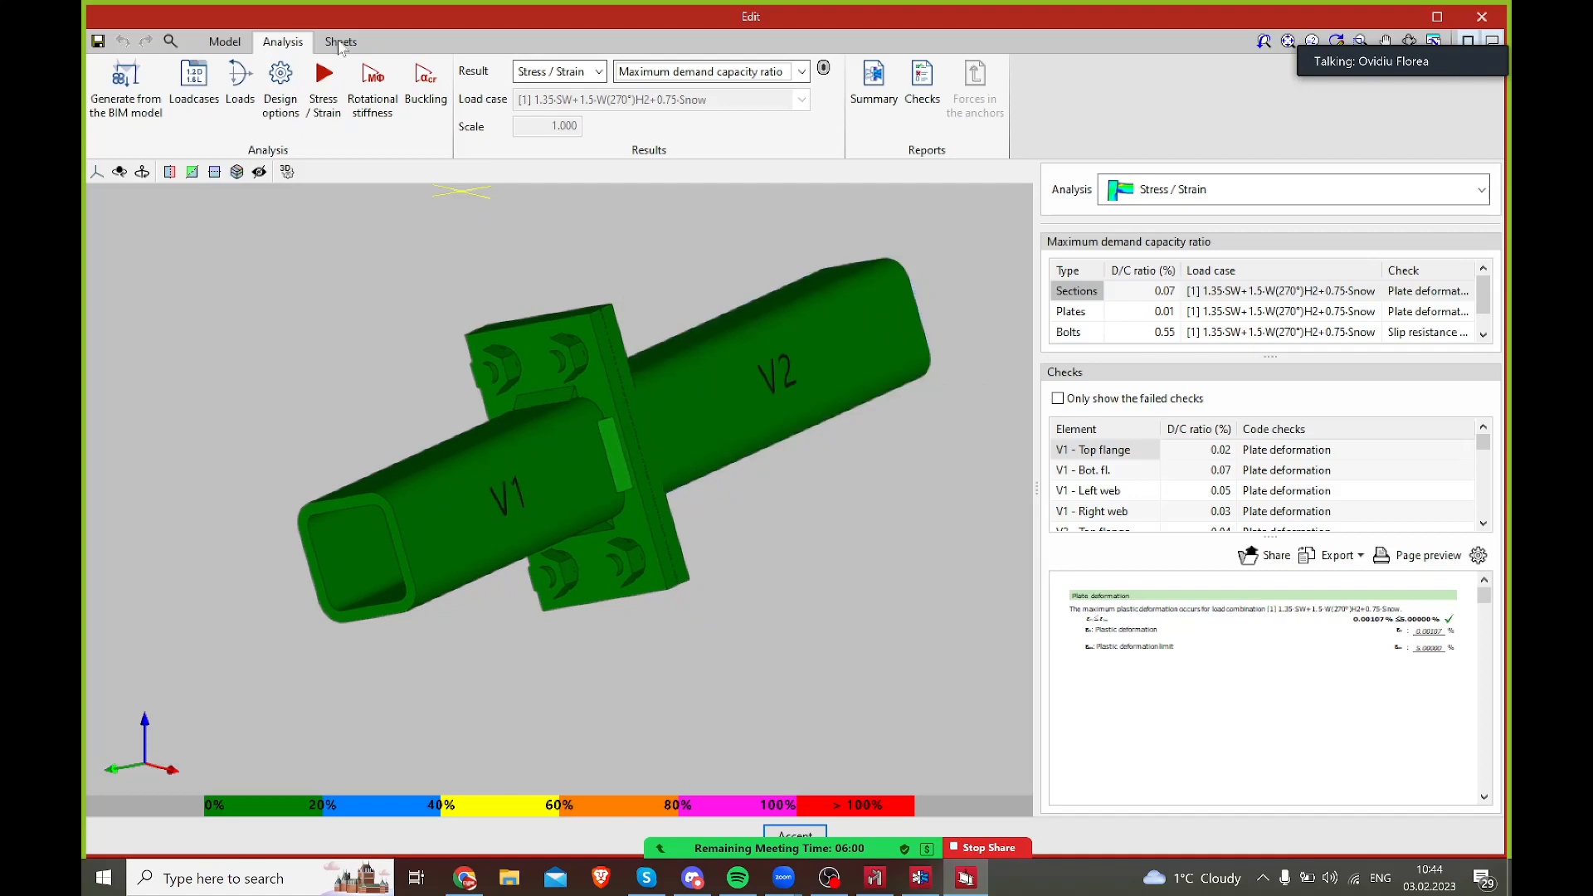
- Open the connection's drawing sheet and examine its labelled 3D view, the elevations and the plate details
click(346, 42)
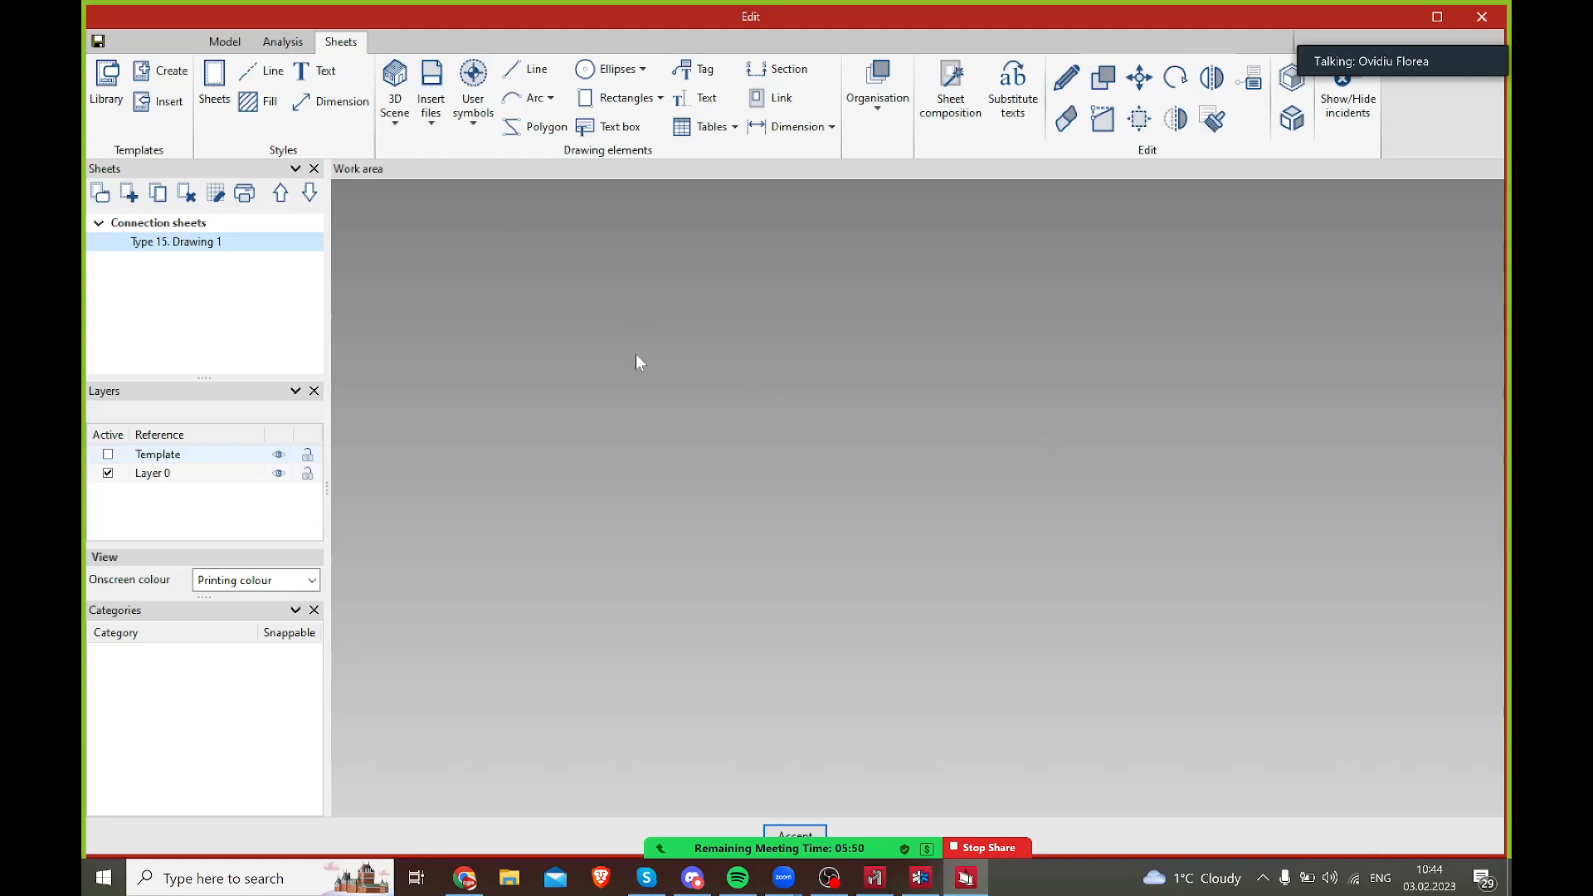
scroll(899, 458, up, 3)
scroll(680, 381, up, 3)
scroll(680, 381, down, 4)
scroll(747, 298, up, 2)
scroll(747, 299, up, 3)
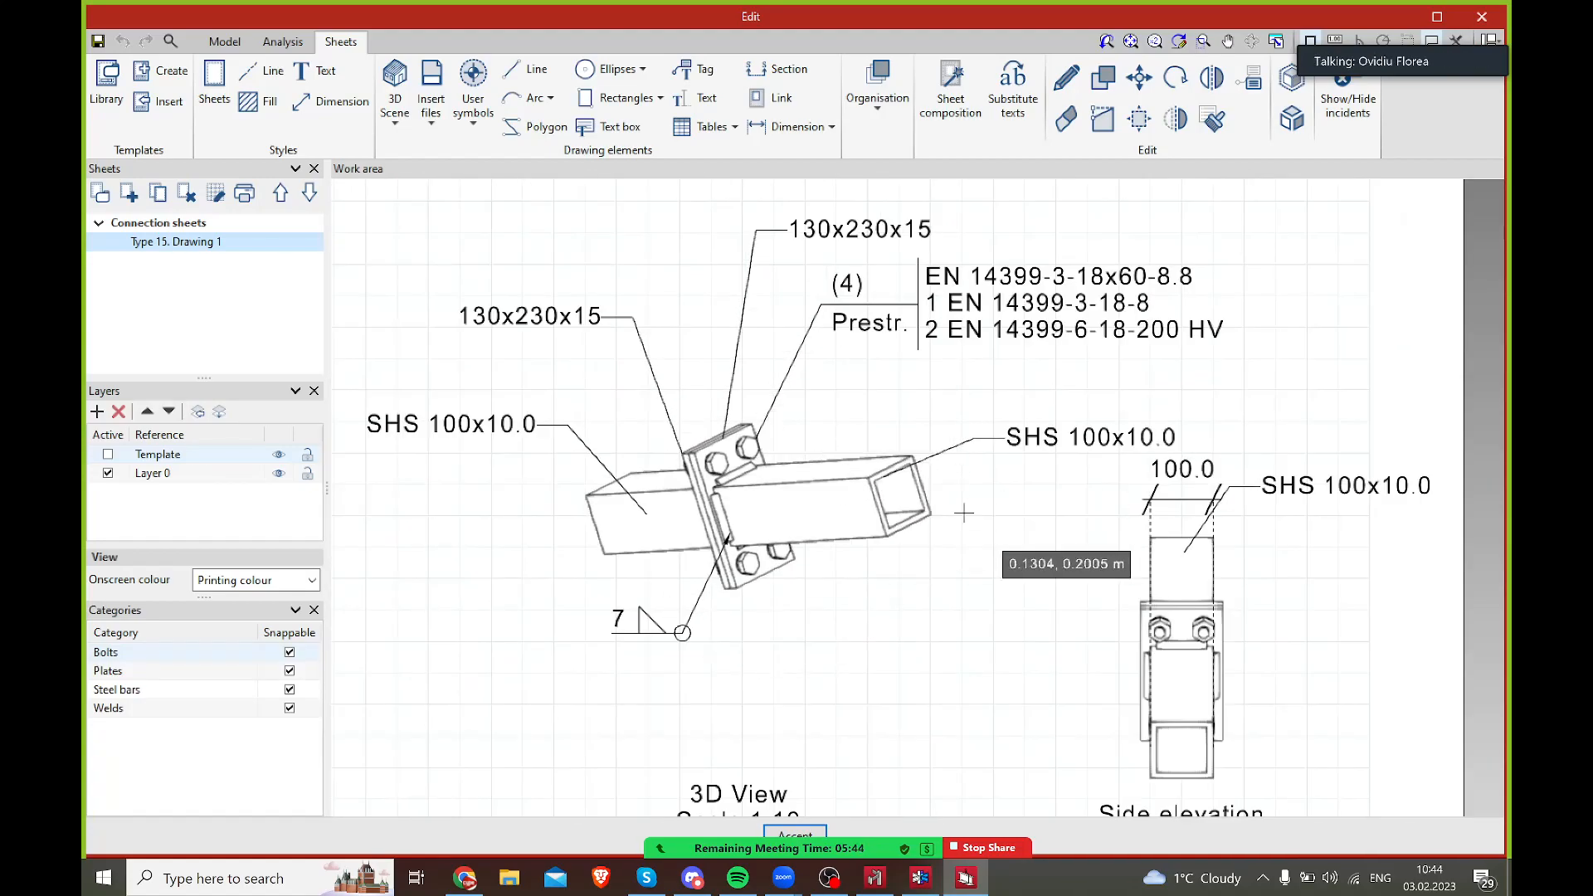
scroll(963, 513, down, 3)
scroll(1054, 539, down, 3)
scroll(843, 434, down, 3)
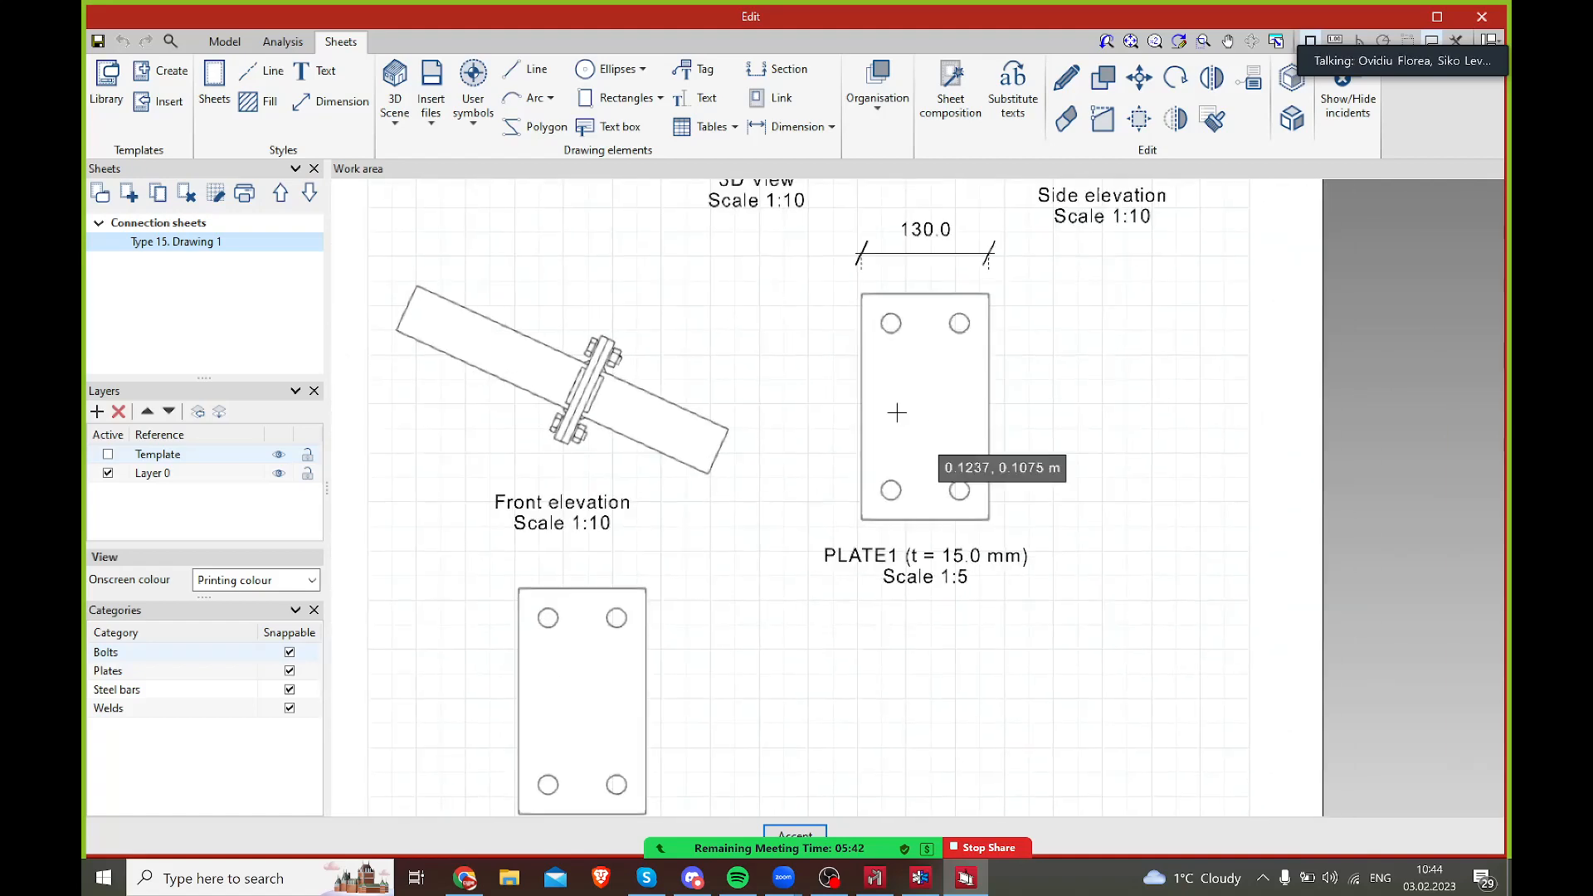
- Add a real-distance dimension for the height of PLATE1, placed beside the plate's right edge
click(794, 126)
click(757, 216)
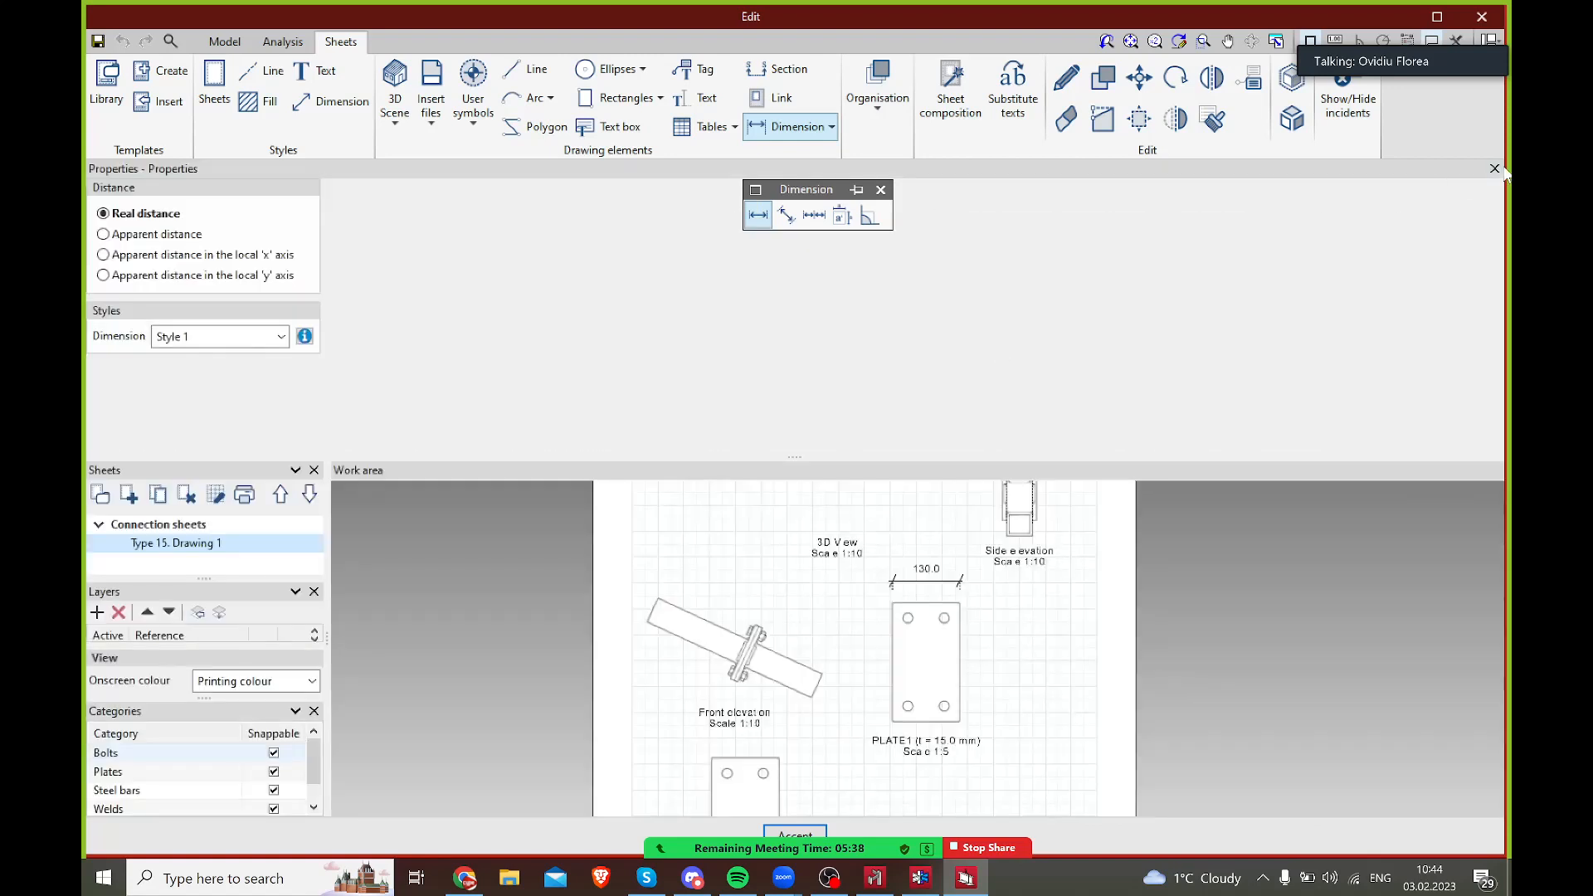
click(1495, 169)
click(998, 495)
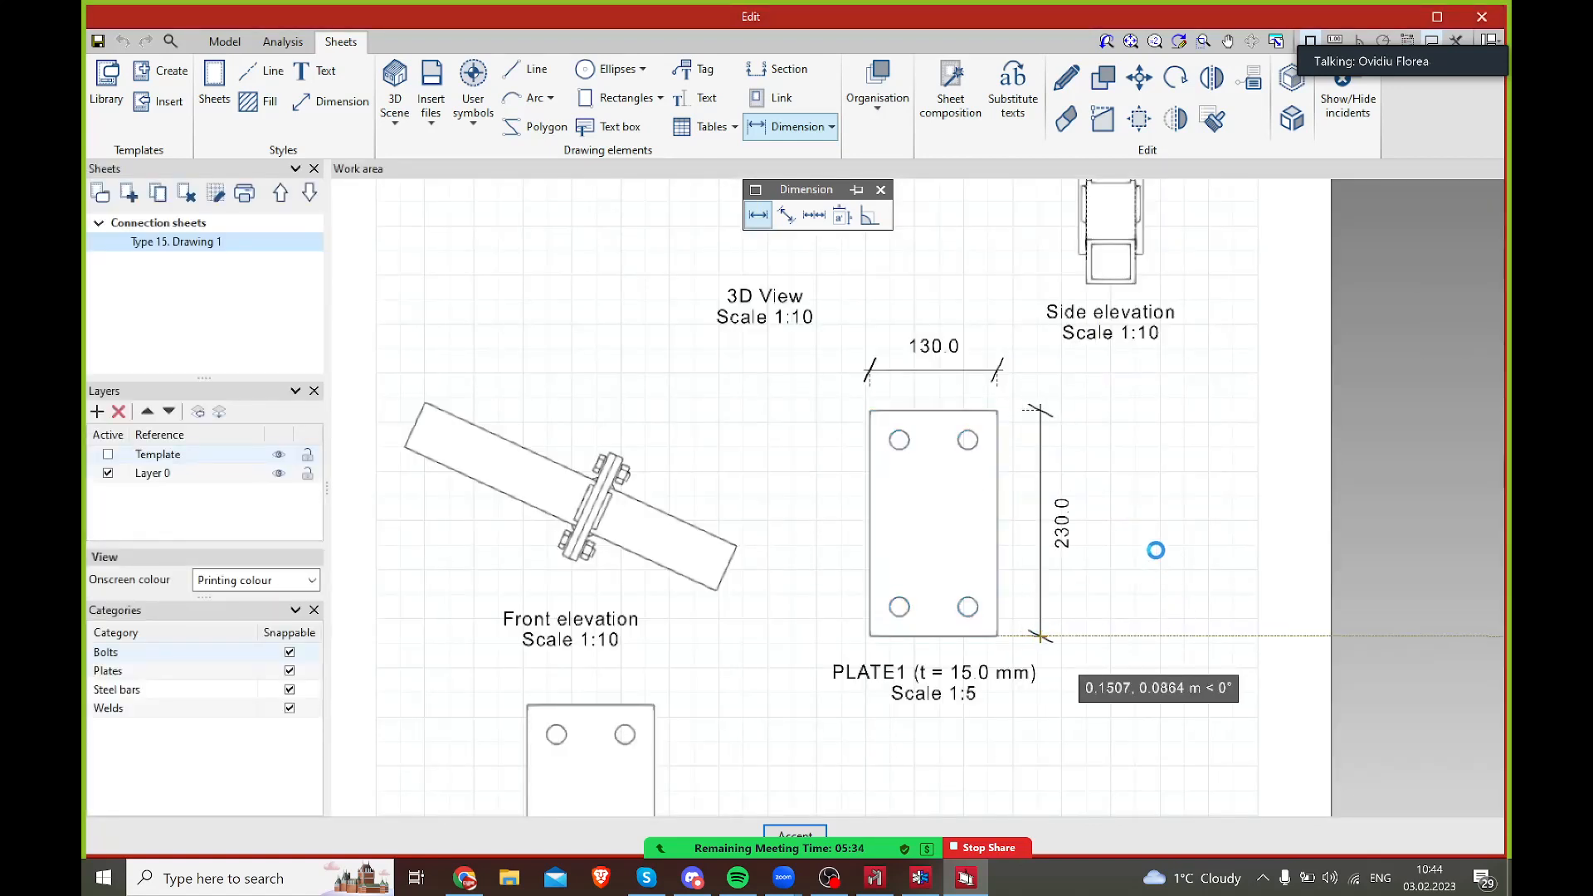
- Tag the upper-right bolt hole of PLATE1 with its hole count and diameter, placing the tag above the plate's right corner
scroll(954, 395, down, 4)
scroll(954, 395, up, 1)
click(693, 68)
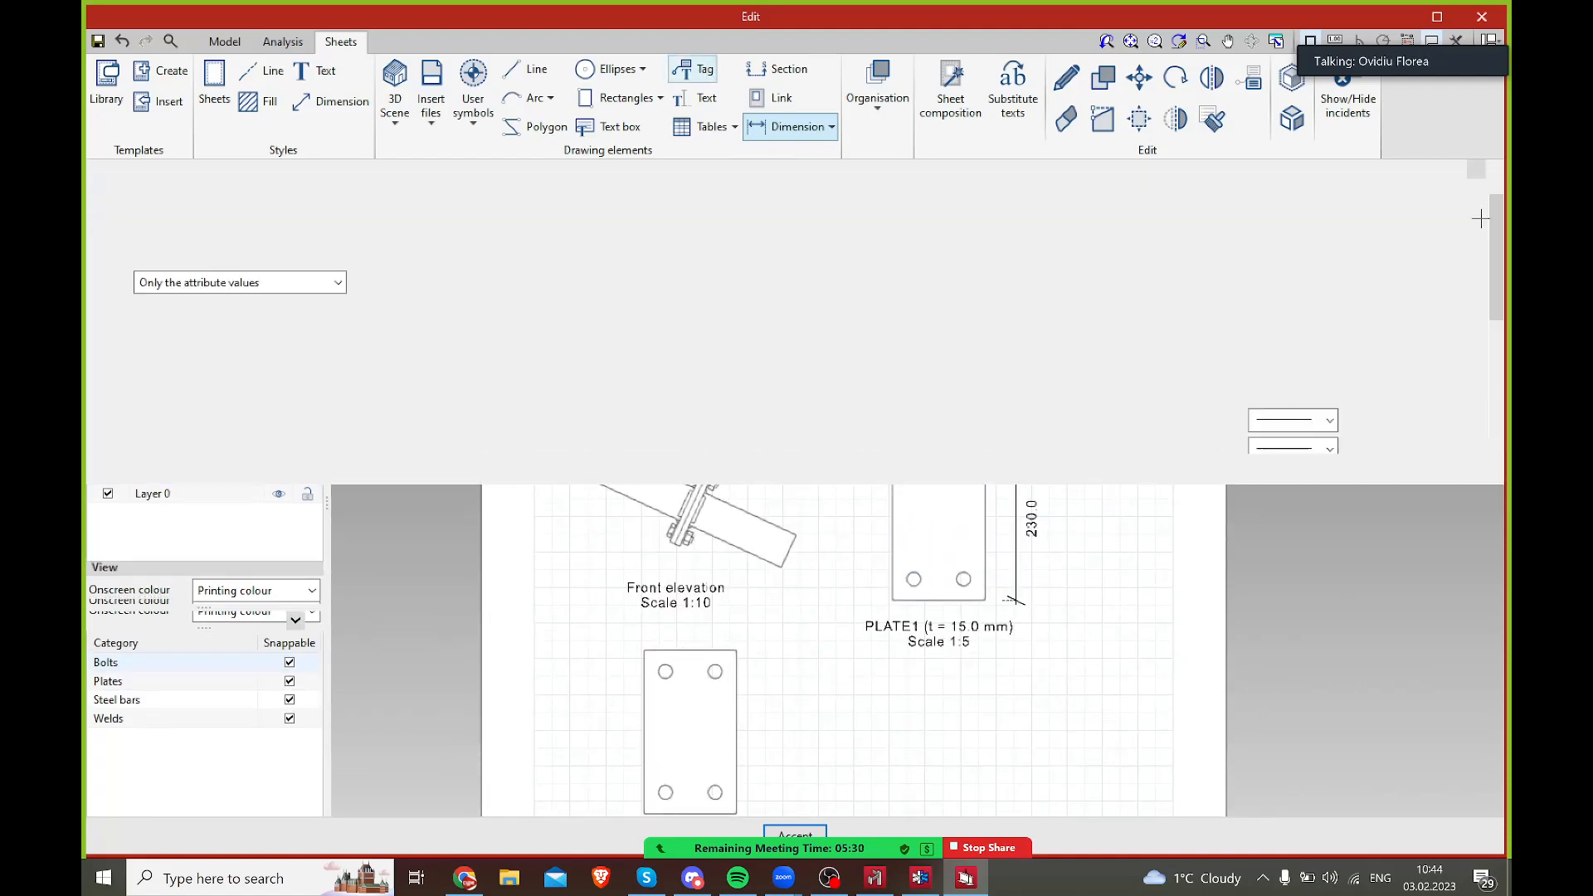
scroll(1120, 390, up, 5)
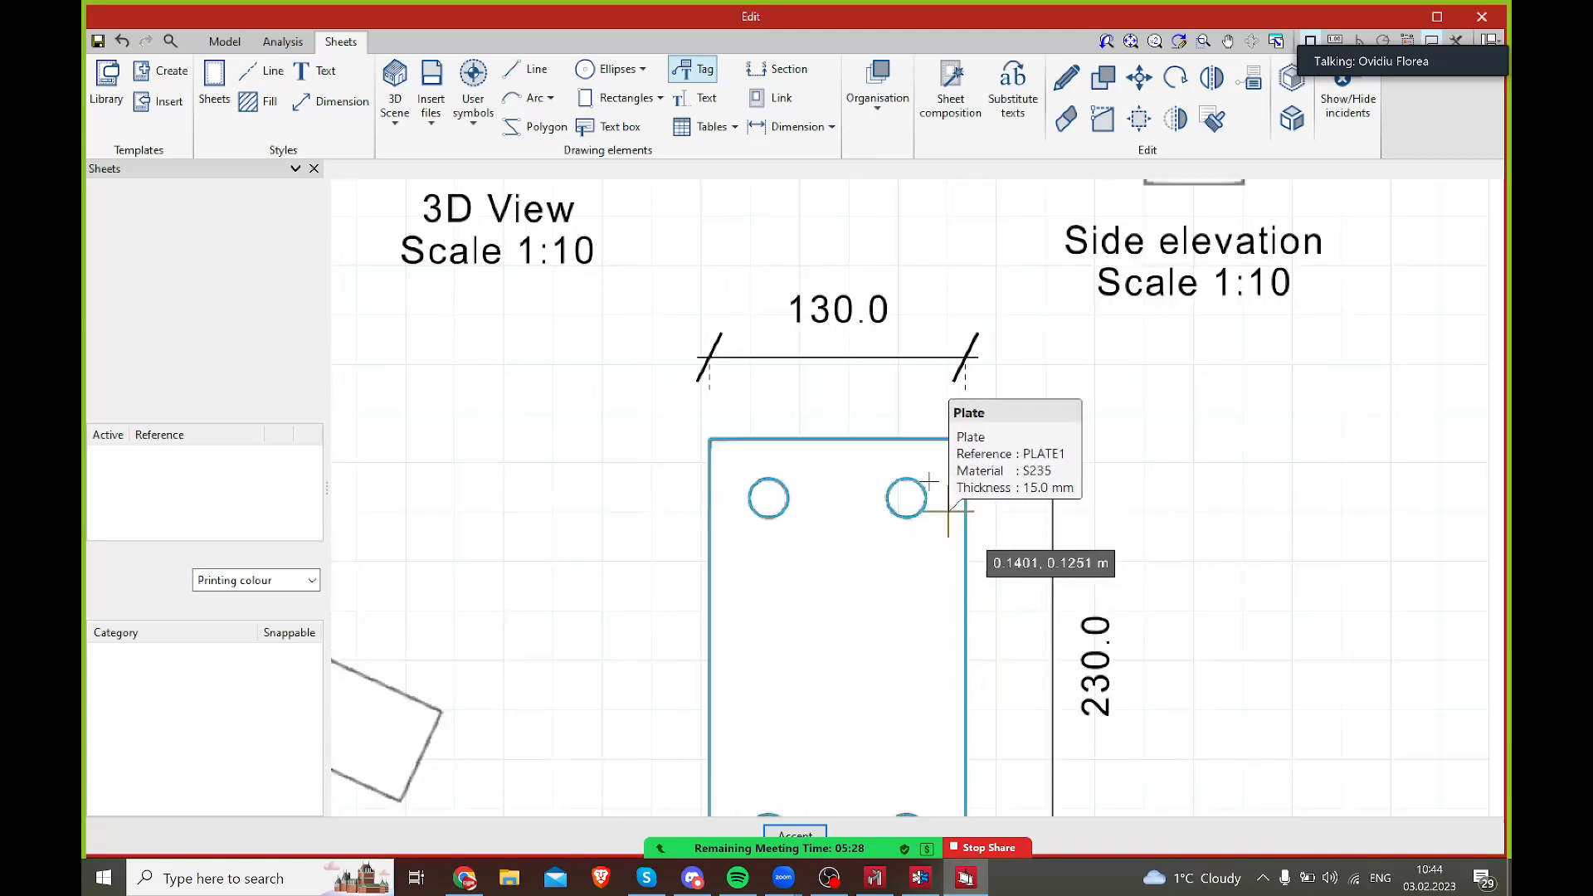
click(908, 498)
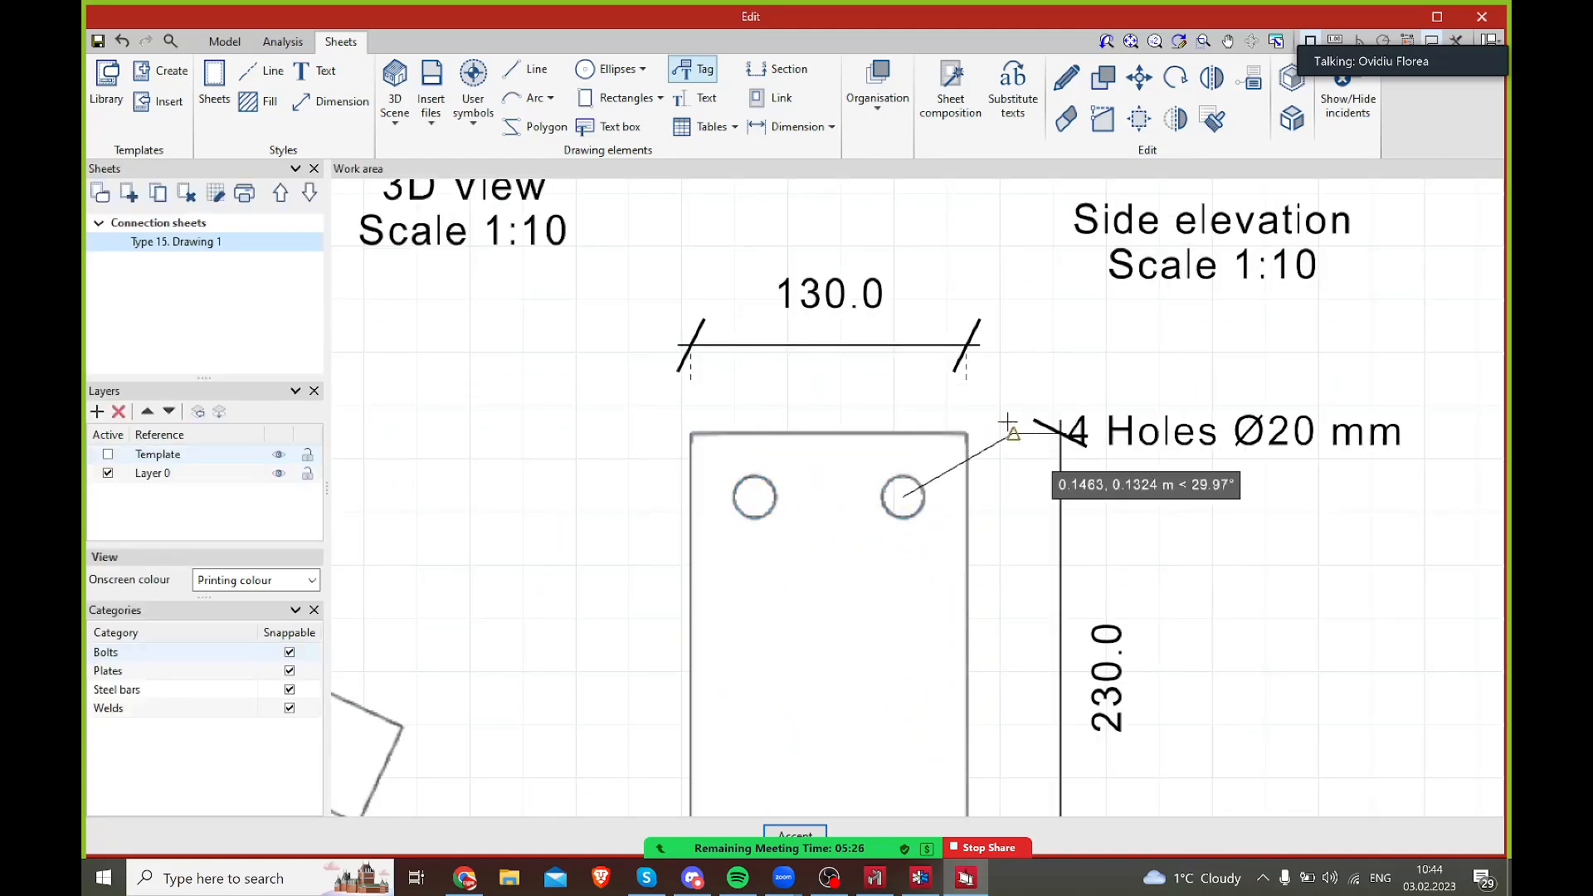
click(1060, 347)
scroll(1045, 419, down, 2)
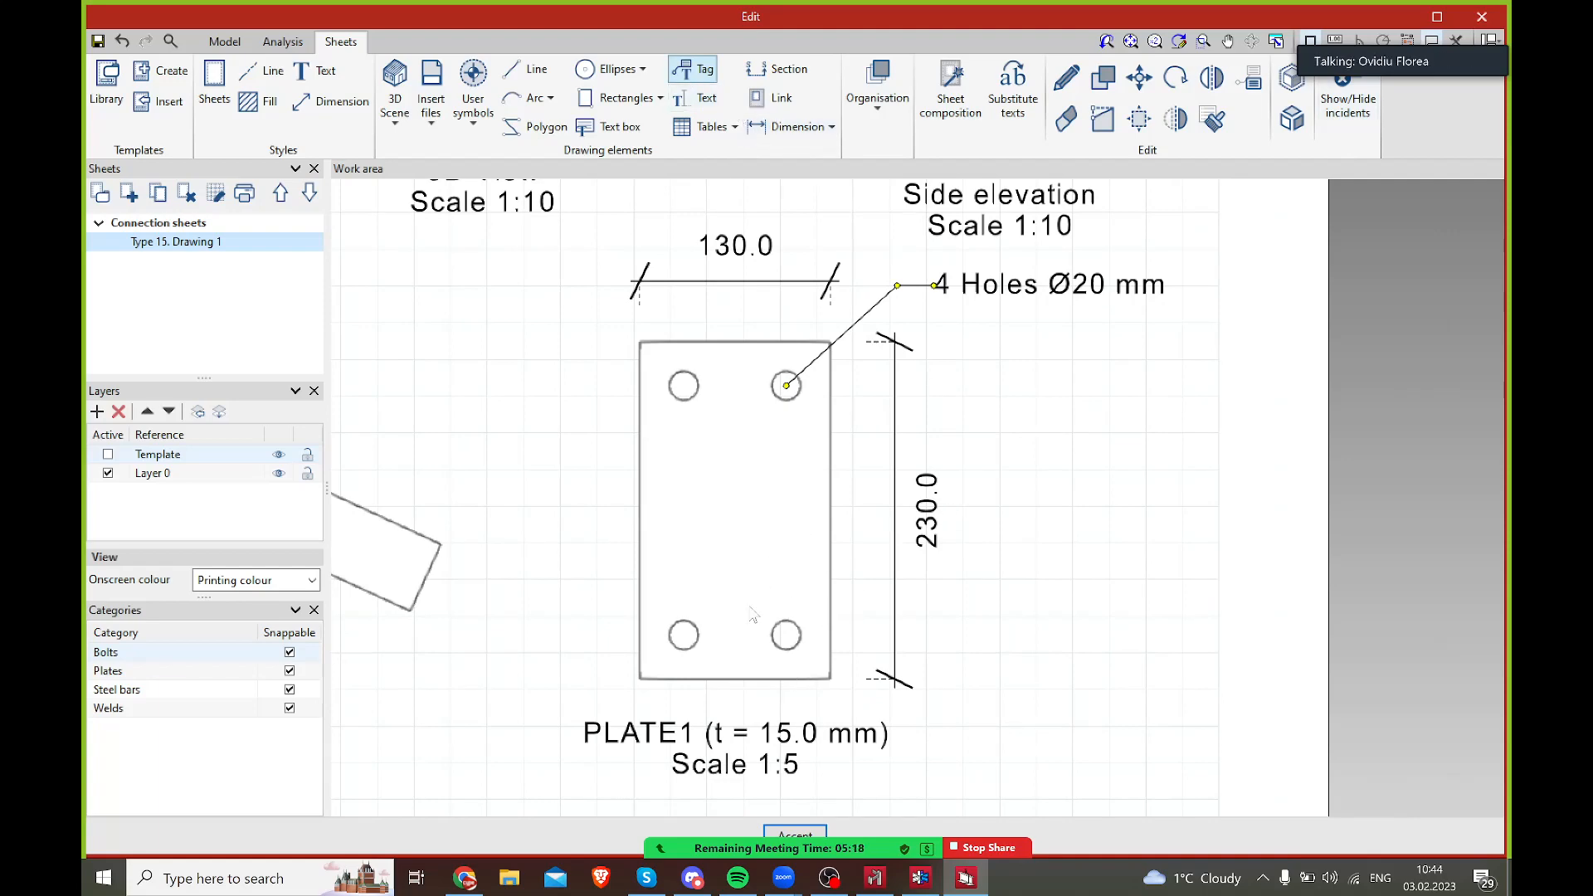
- Add the text note "Vedere laterala" with "Sc. 1:10" on a second line above the front elevation
scroll(735, 523, down, 2)
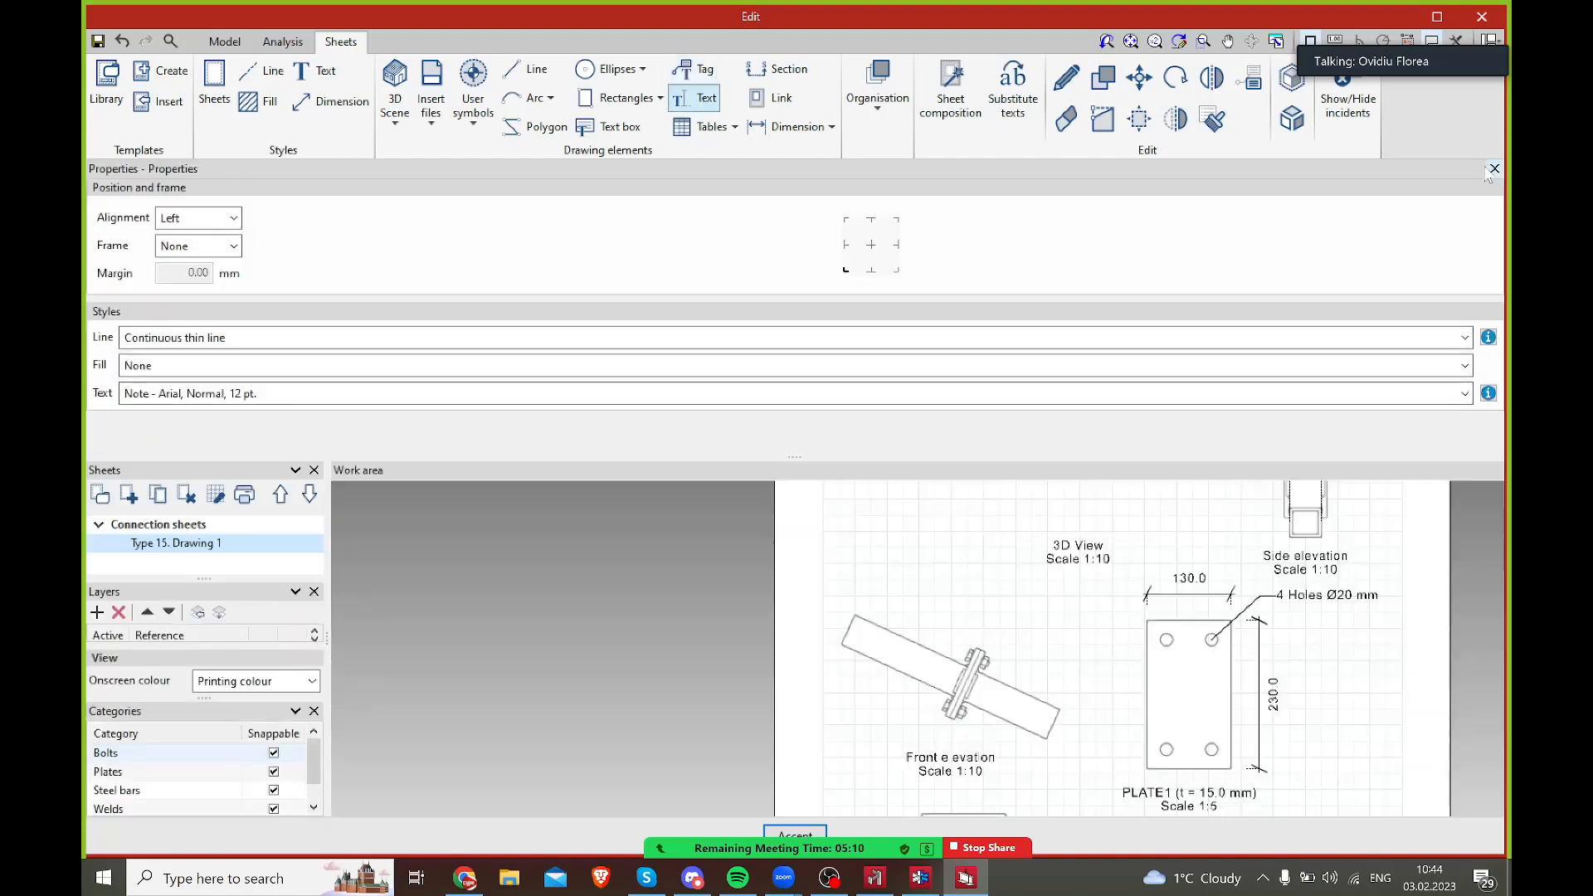
click(1492, 170)
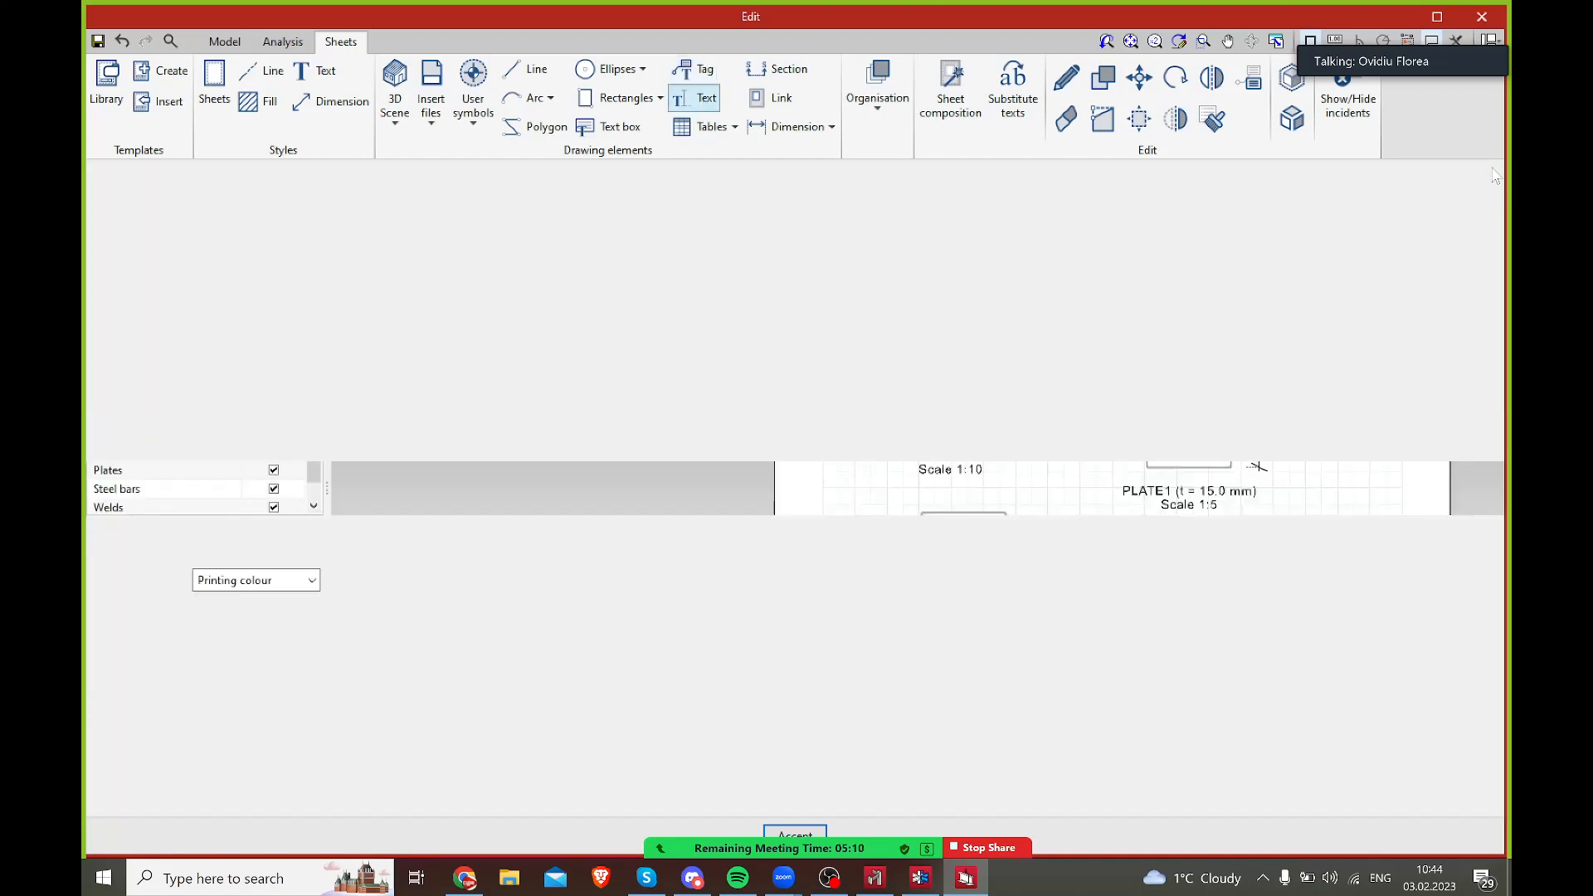
click(914, 426)
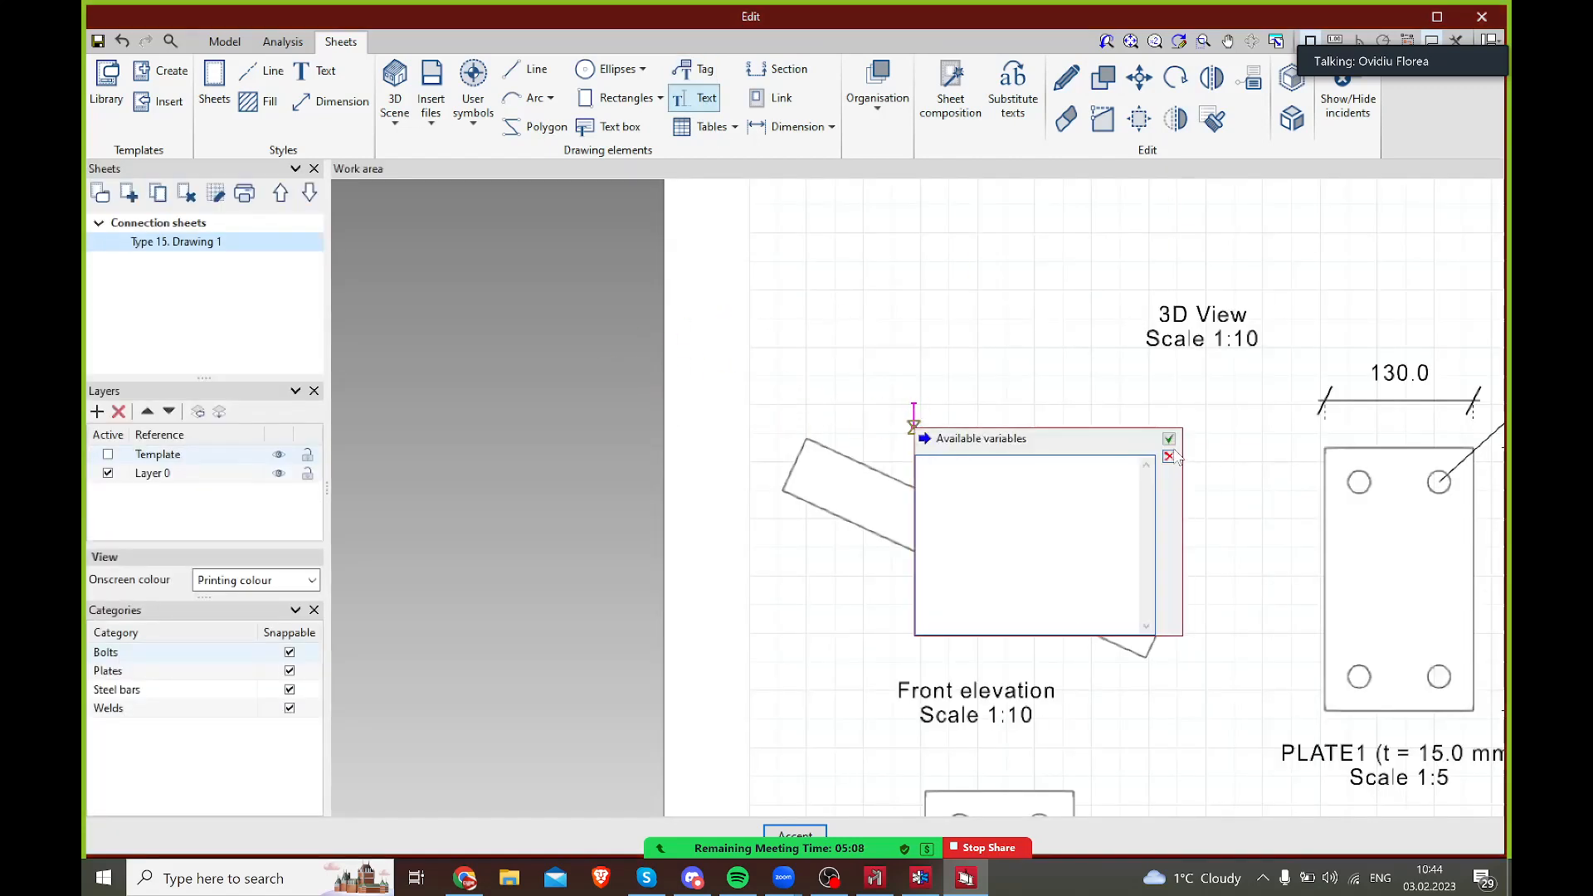
text(Vedere laterala Sc. )
text(1:)
click(1169, 438)
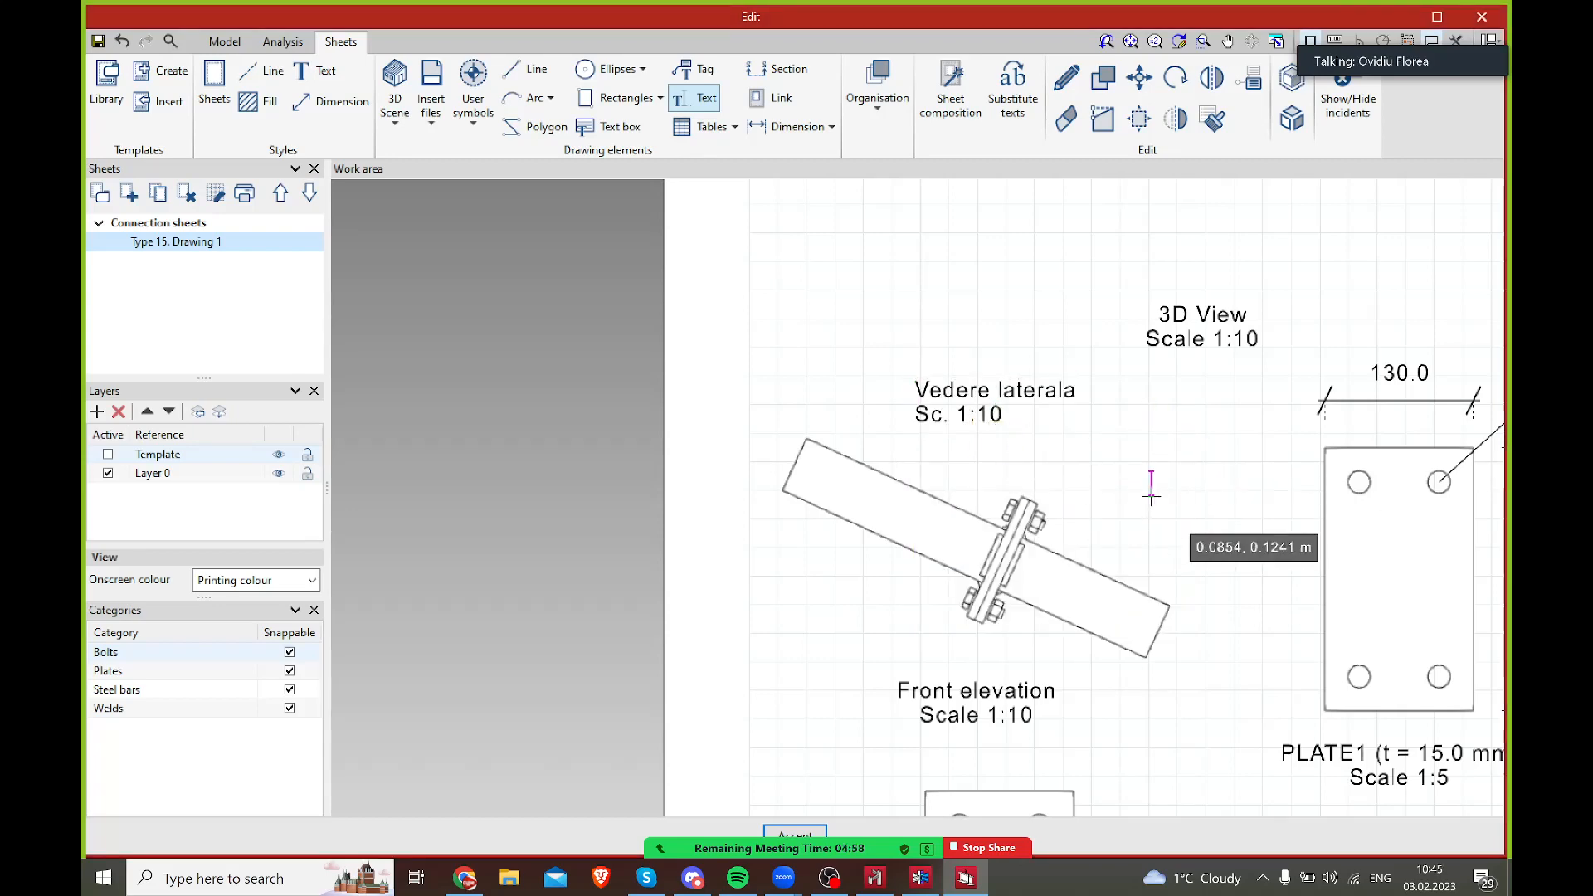
- Review the whole annotated sheet, then close the connection editor and return to the 3D model
scroll(1152, 496, down, 3)
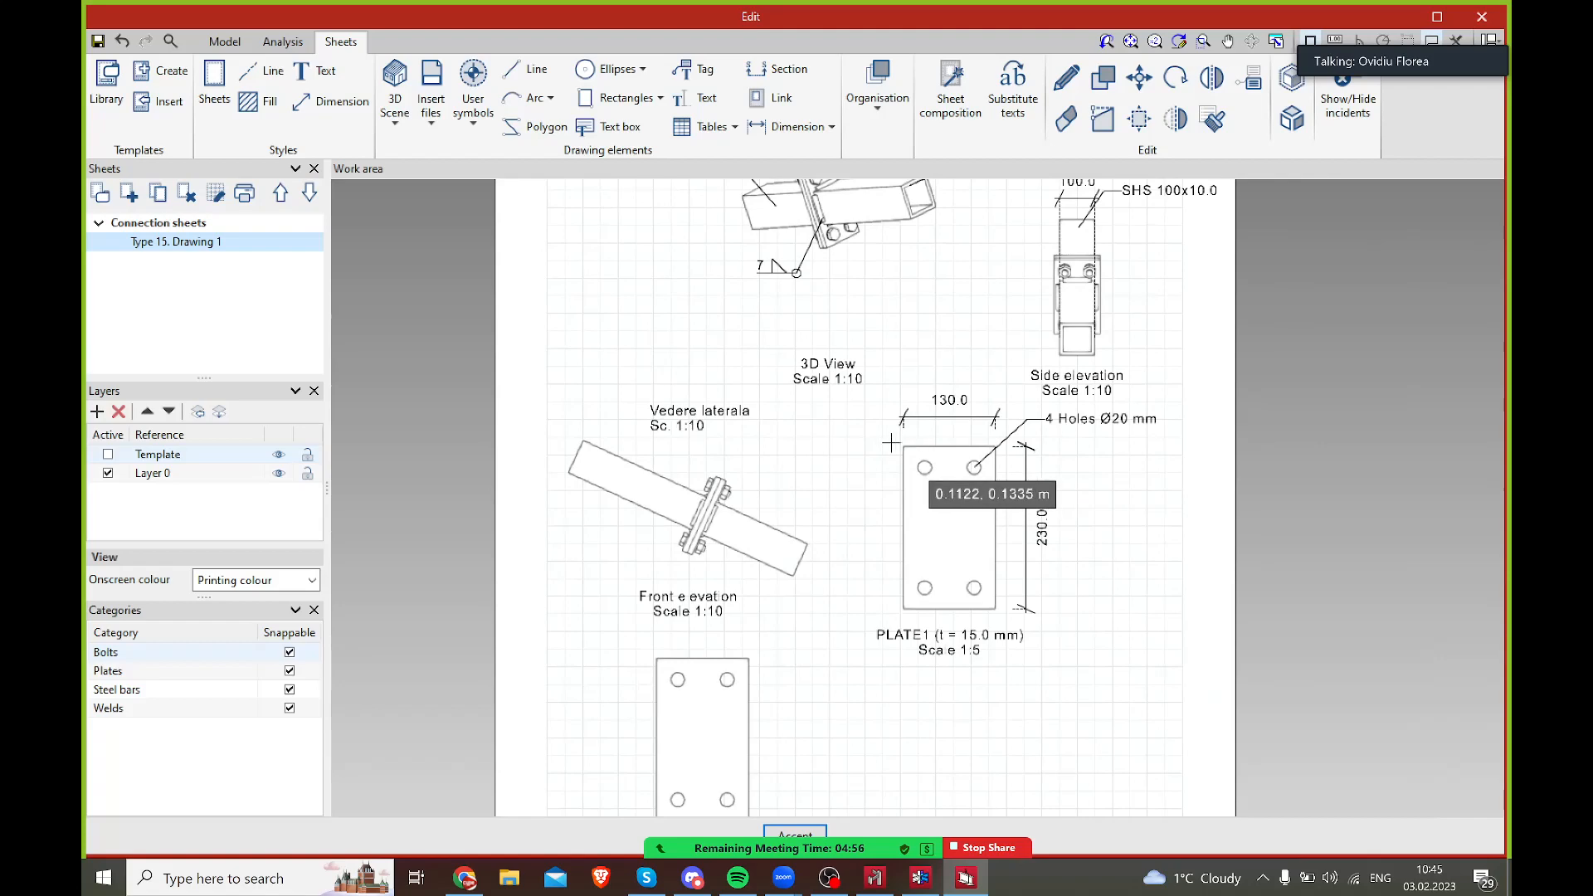
scroll(754, 401, down, 2)
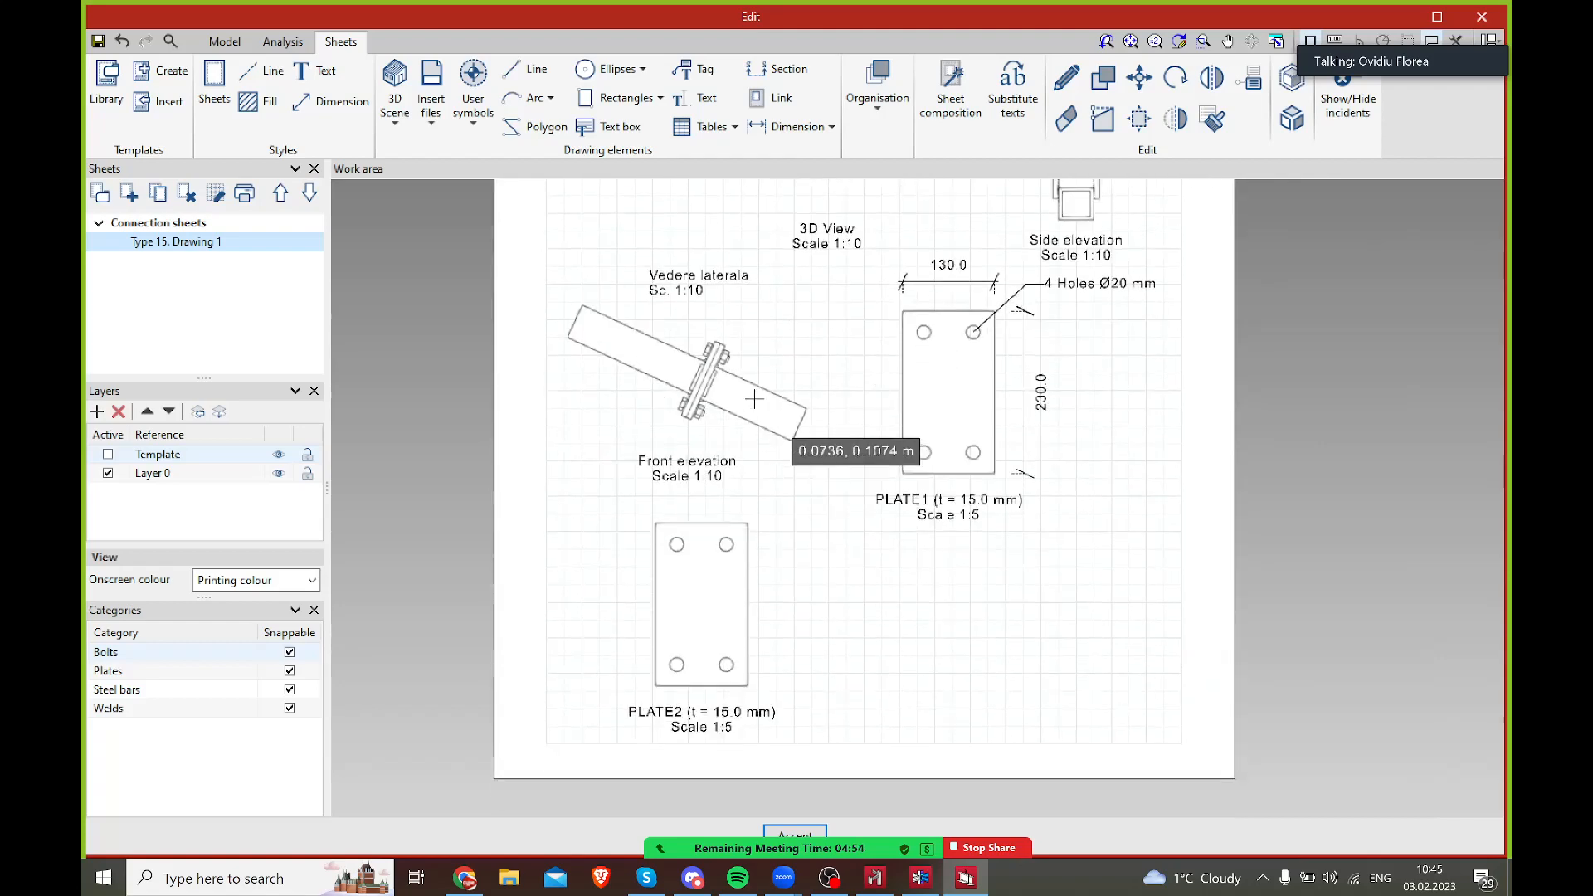
scroll(825, 539, down, 4)
scroll(823, 547, down, 2)
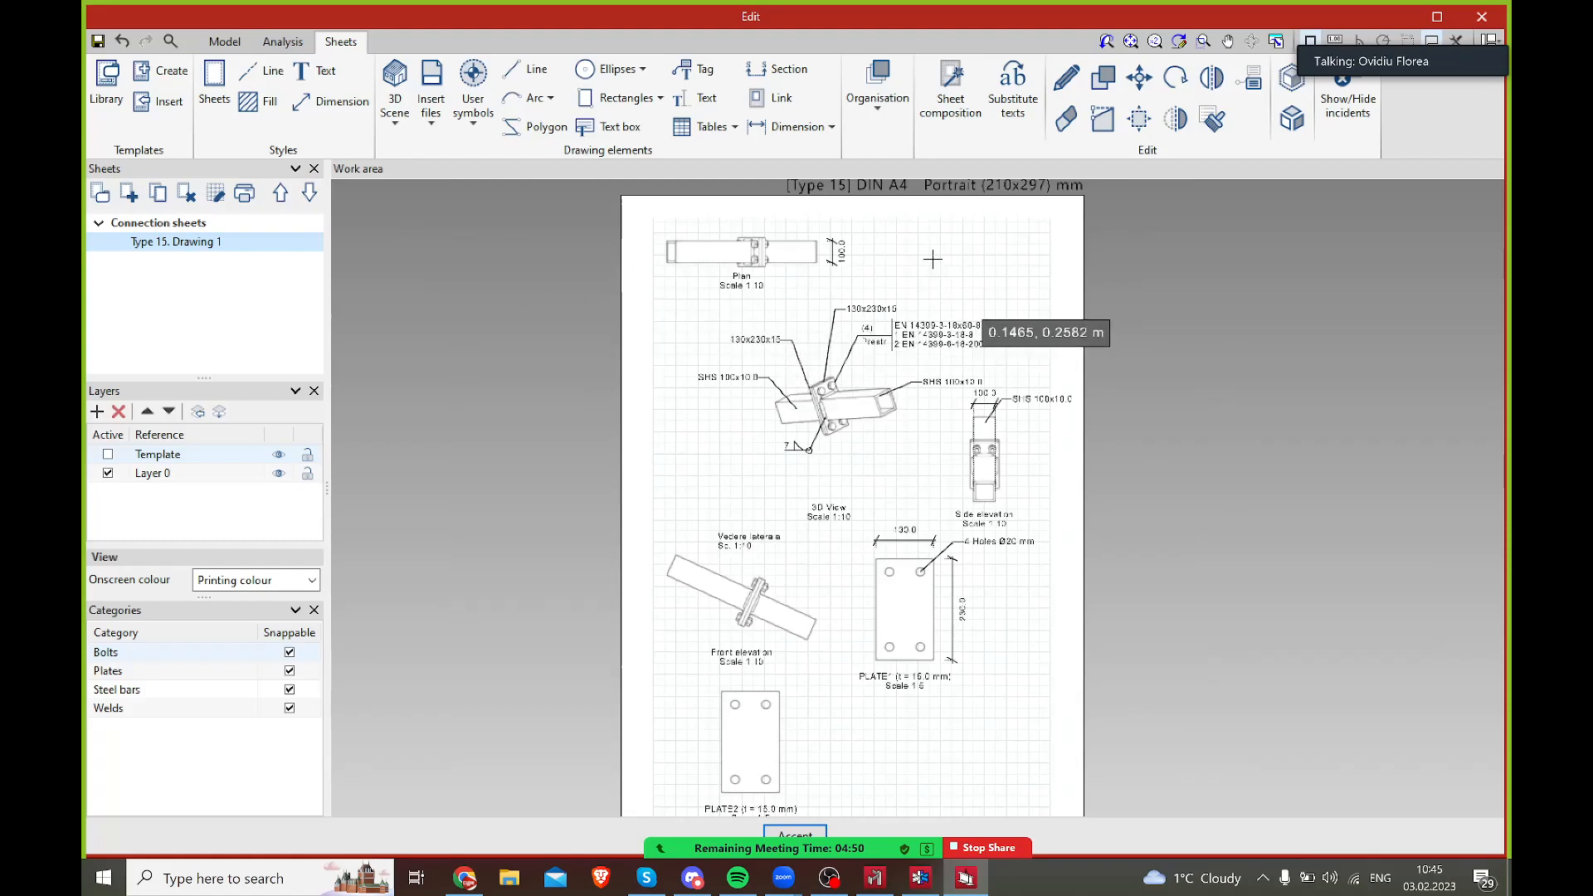
click(1482, 16)
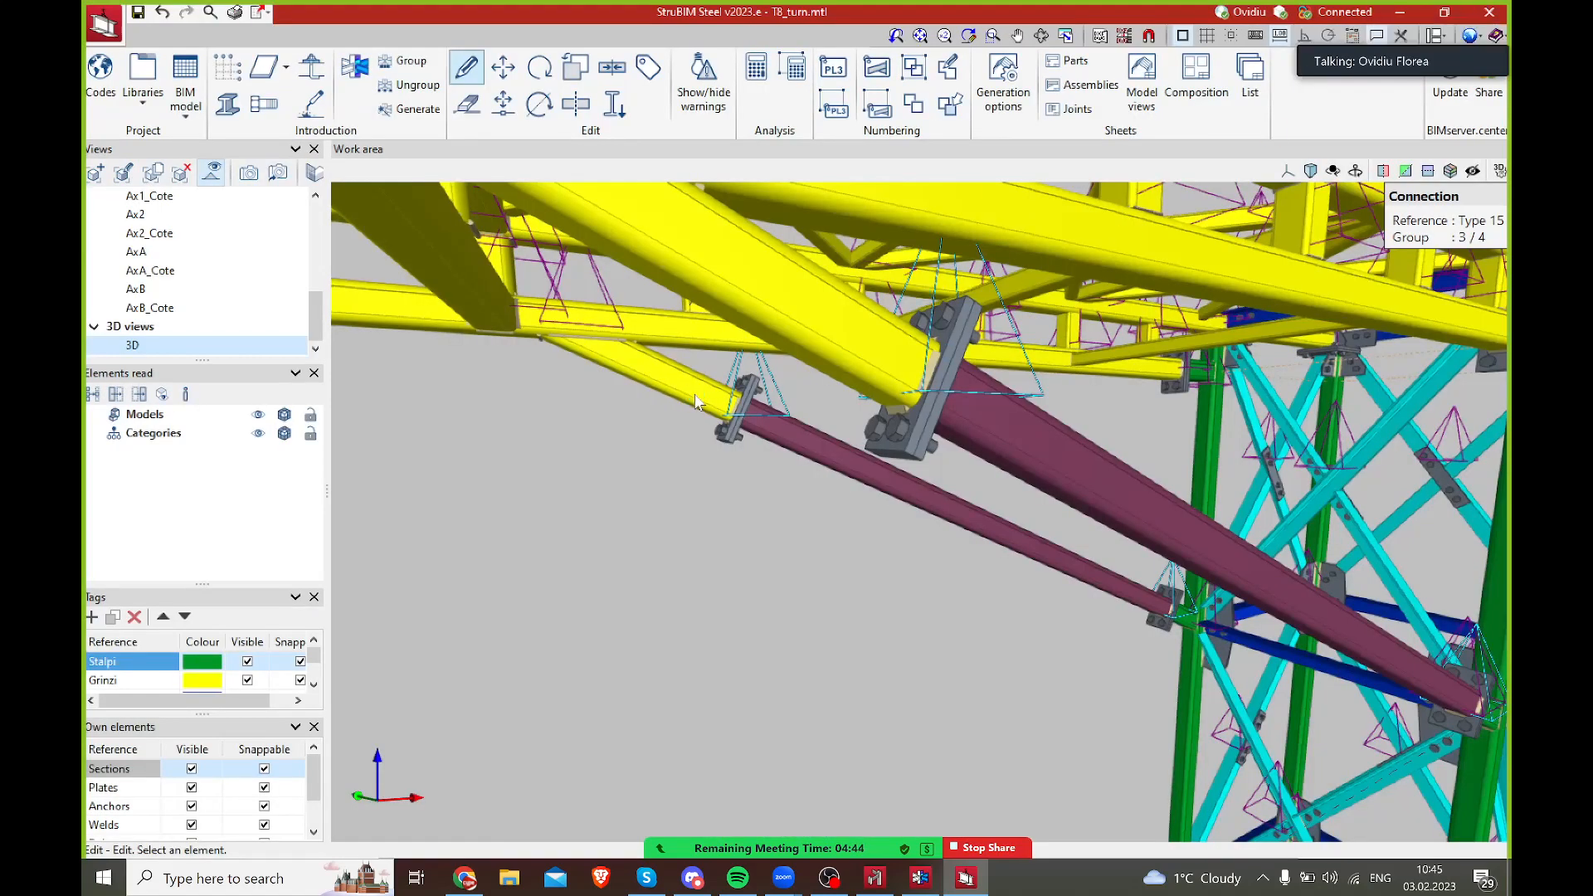
- Look over the lattice tower down to its lower levels and check the visibility list of the own elements
scroll(696, 405, down, 5)
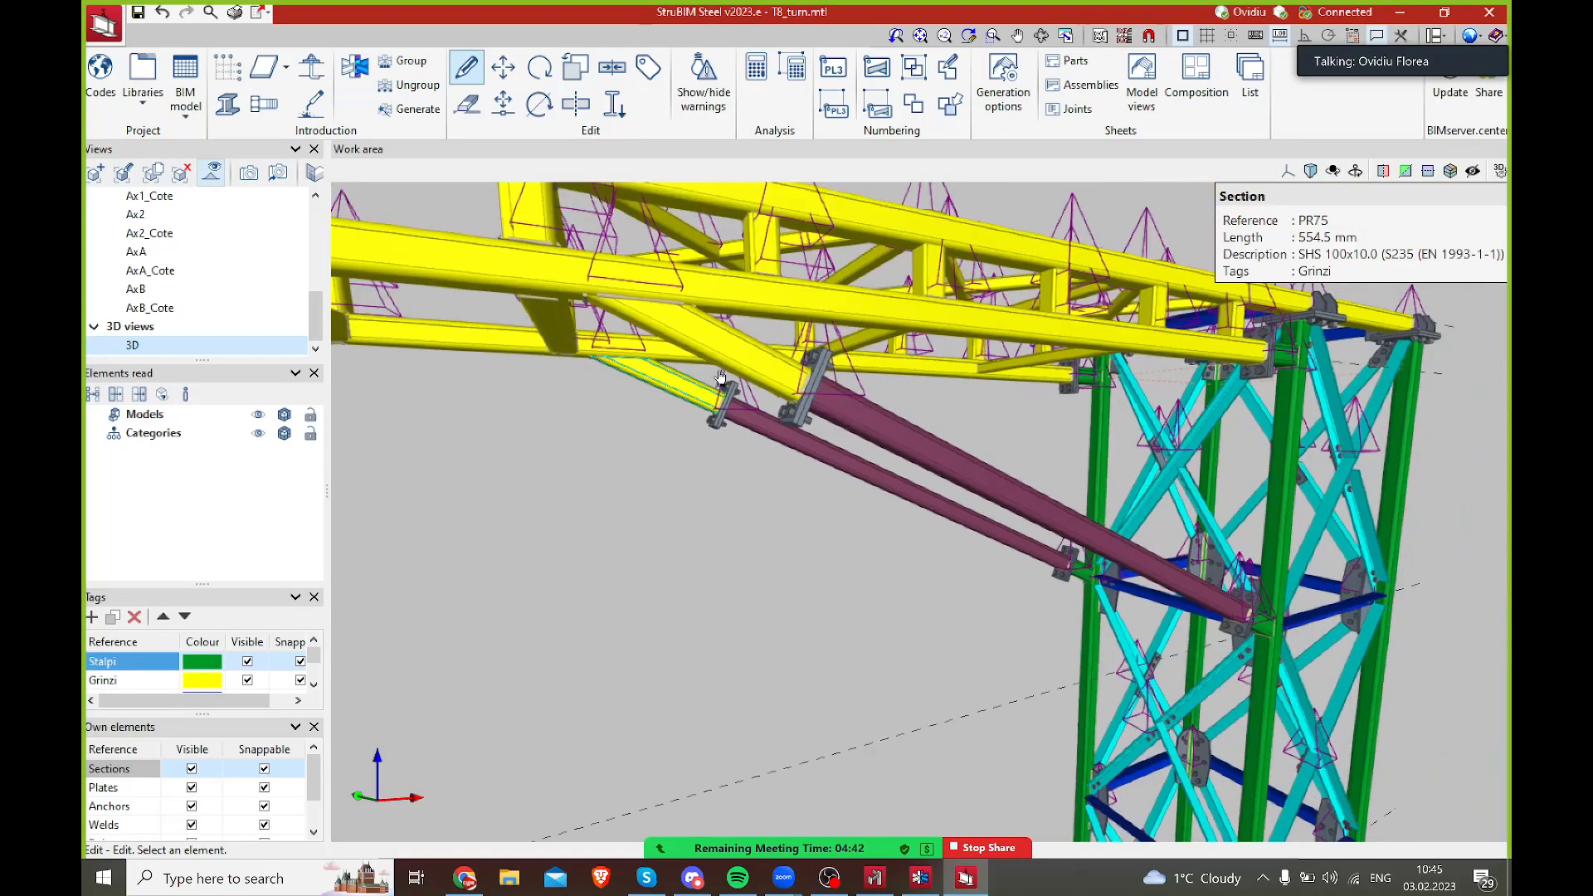
scroll(880, 453, down, 1)
middle_drag(880, 465, 858, 208)
scroll(857, 388, down, 2)
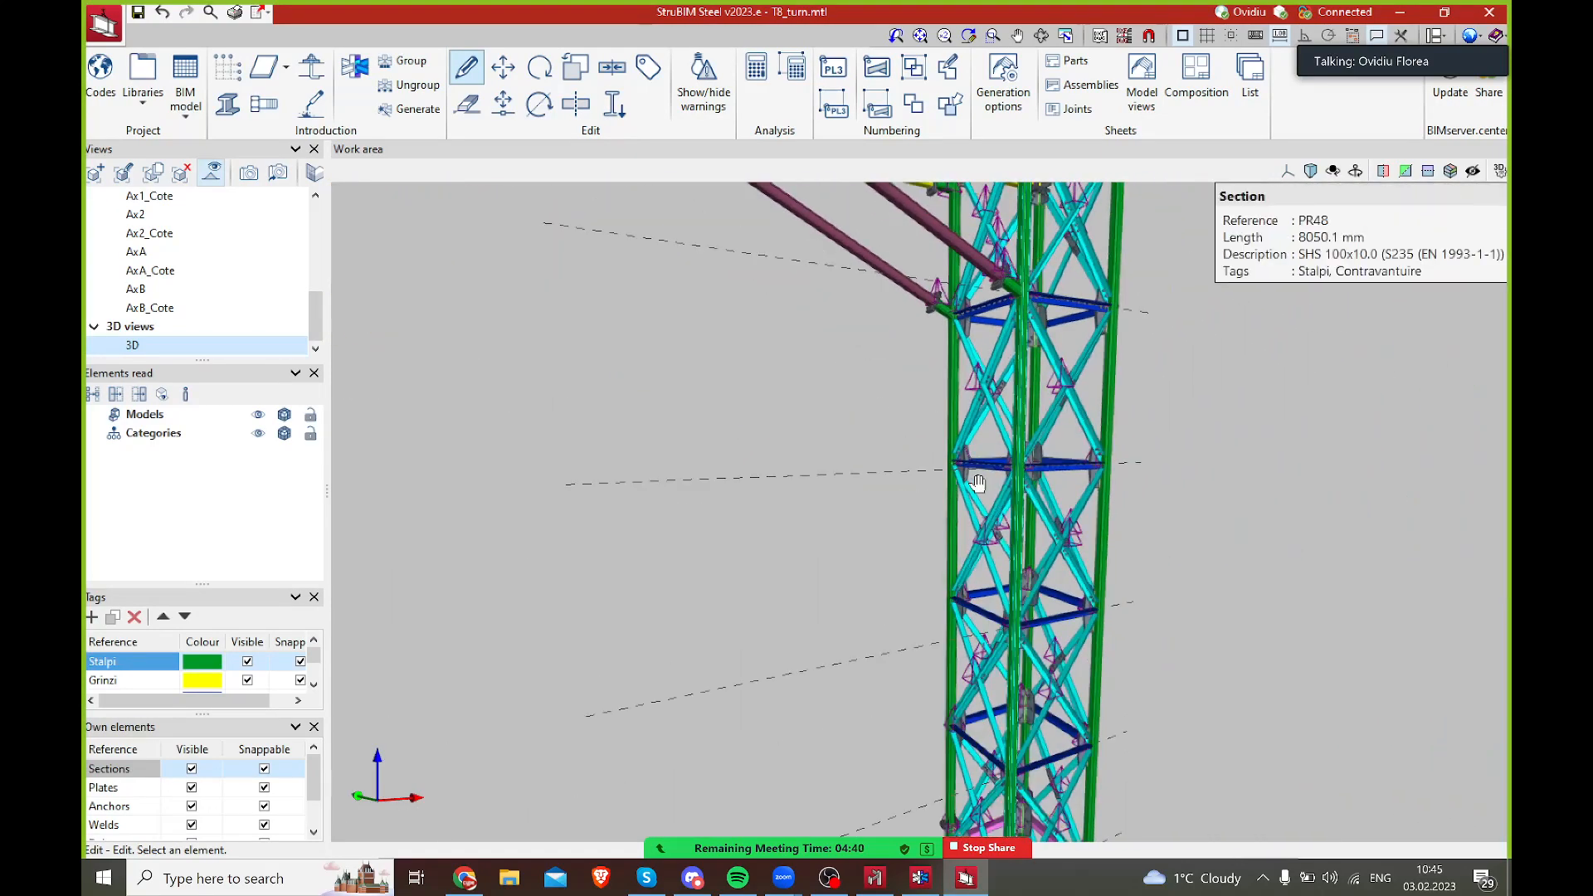
middle_drag(996, 528, 917, 324)
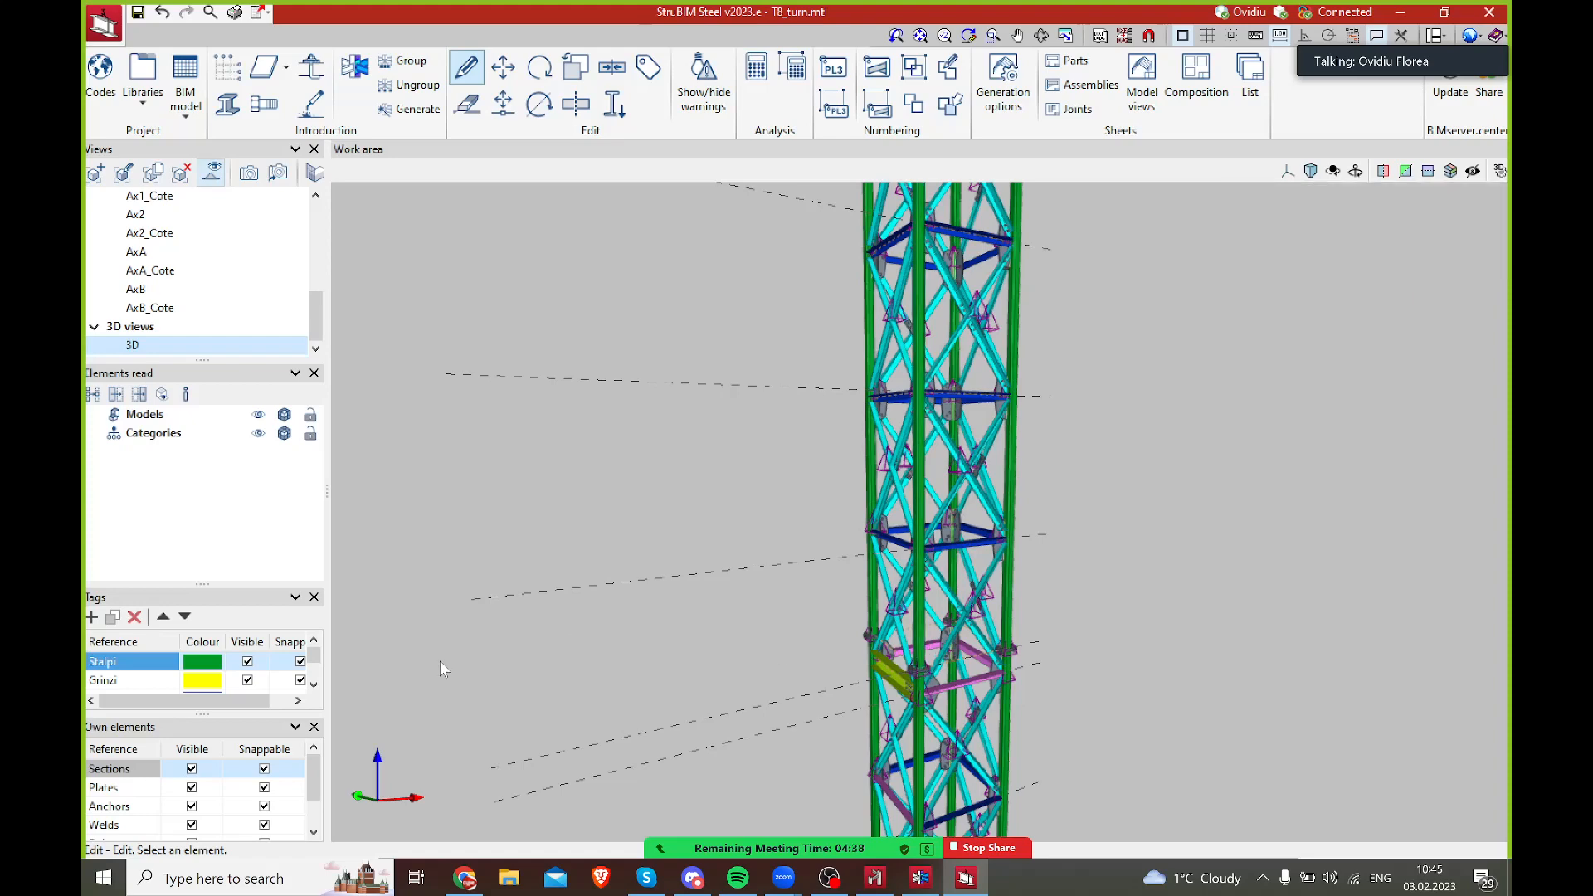
scroll(322, 762, down, 1)
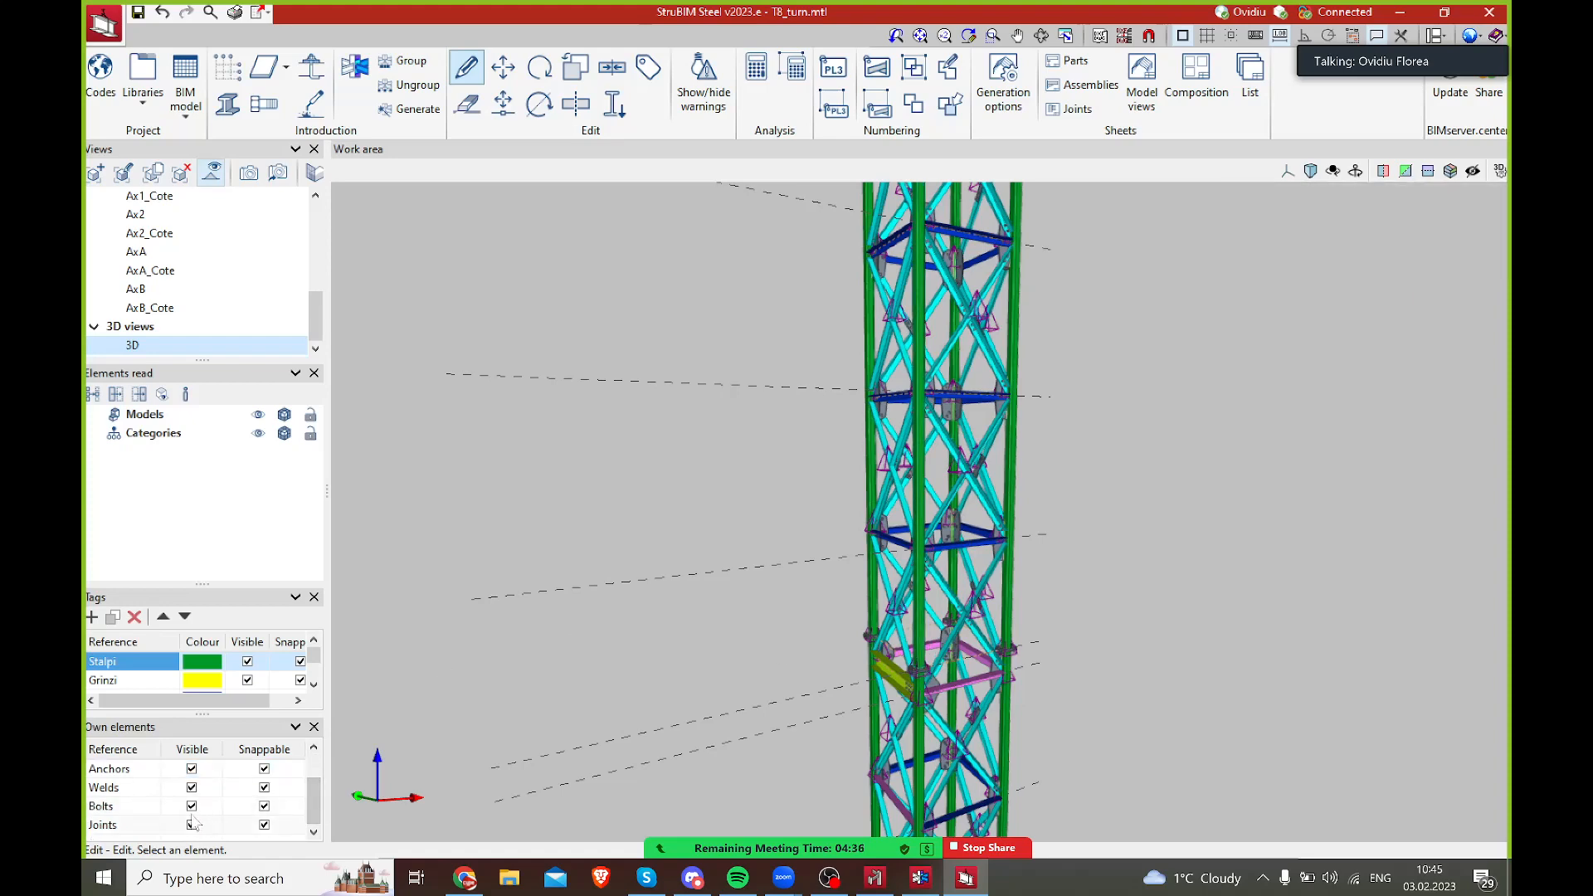
scroll(315, 790, up, 1)
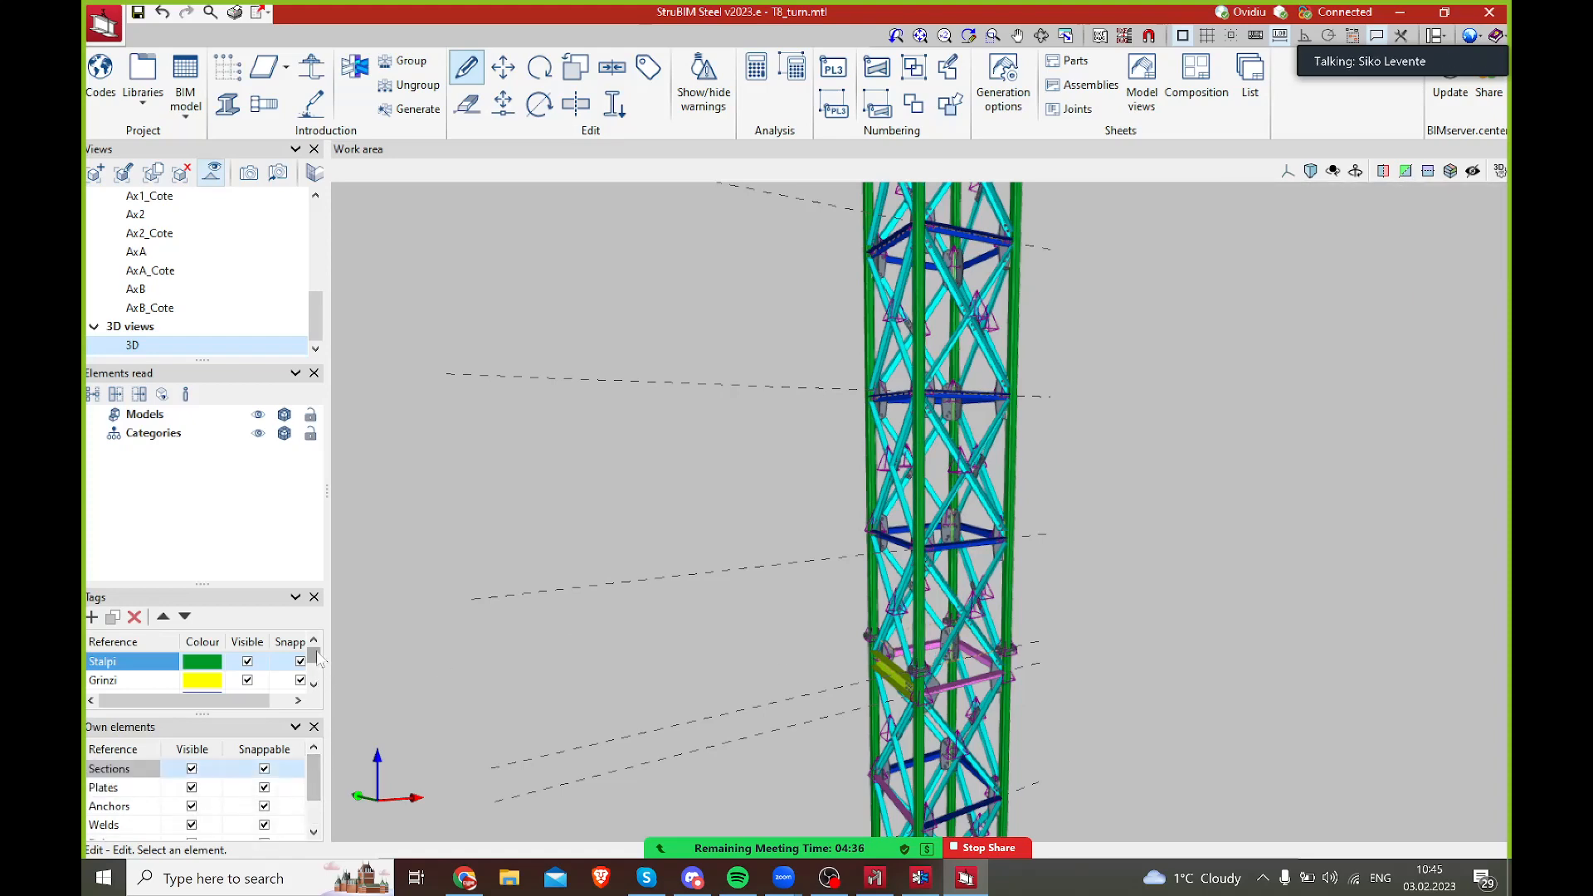
- Open the sheet composition editor and display the structure sheet Model views. Drawing 1
scroll(318, 673, down, 1)
scroll(318, 673, up, 1)
scroll(1048, 437, down, 8)
scroll(996, 436, down, 2)
click(1186, 96)
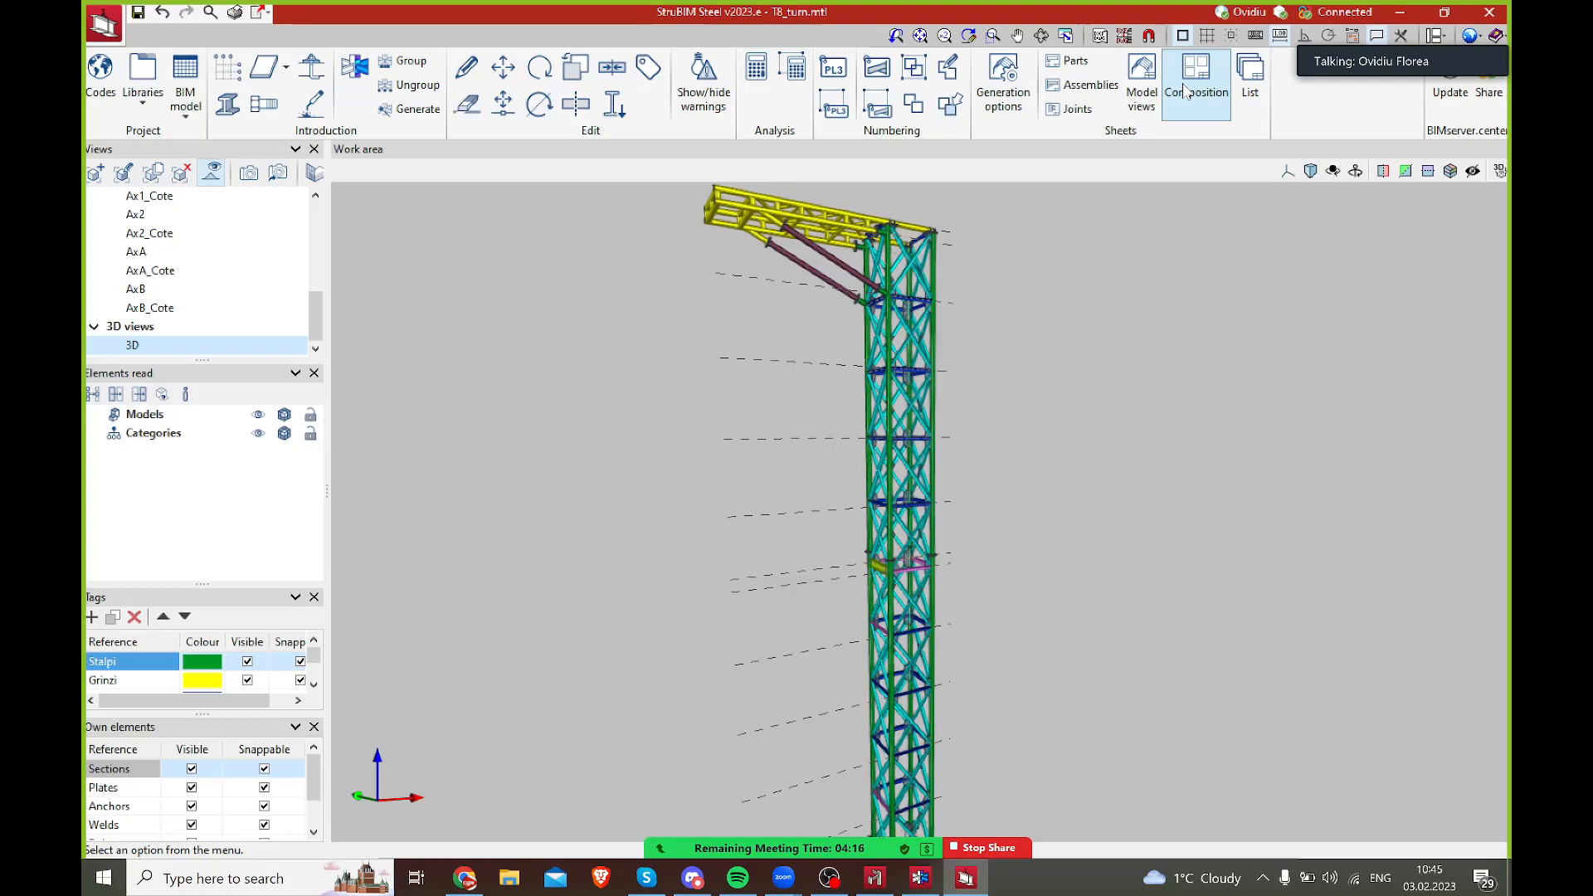
click(1187, 91)
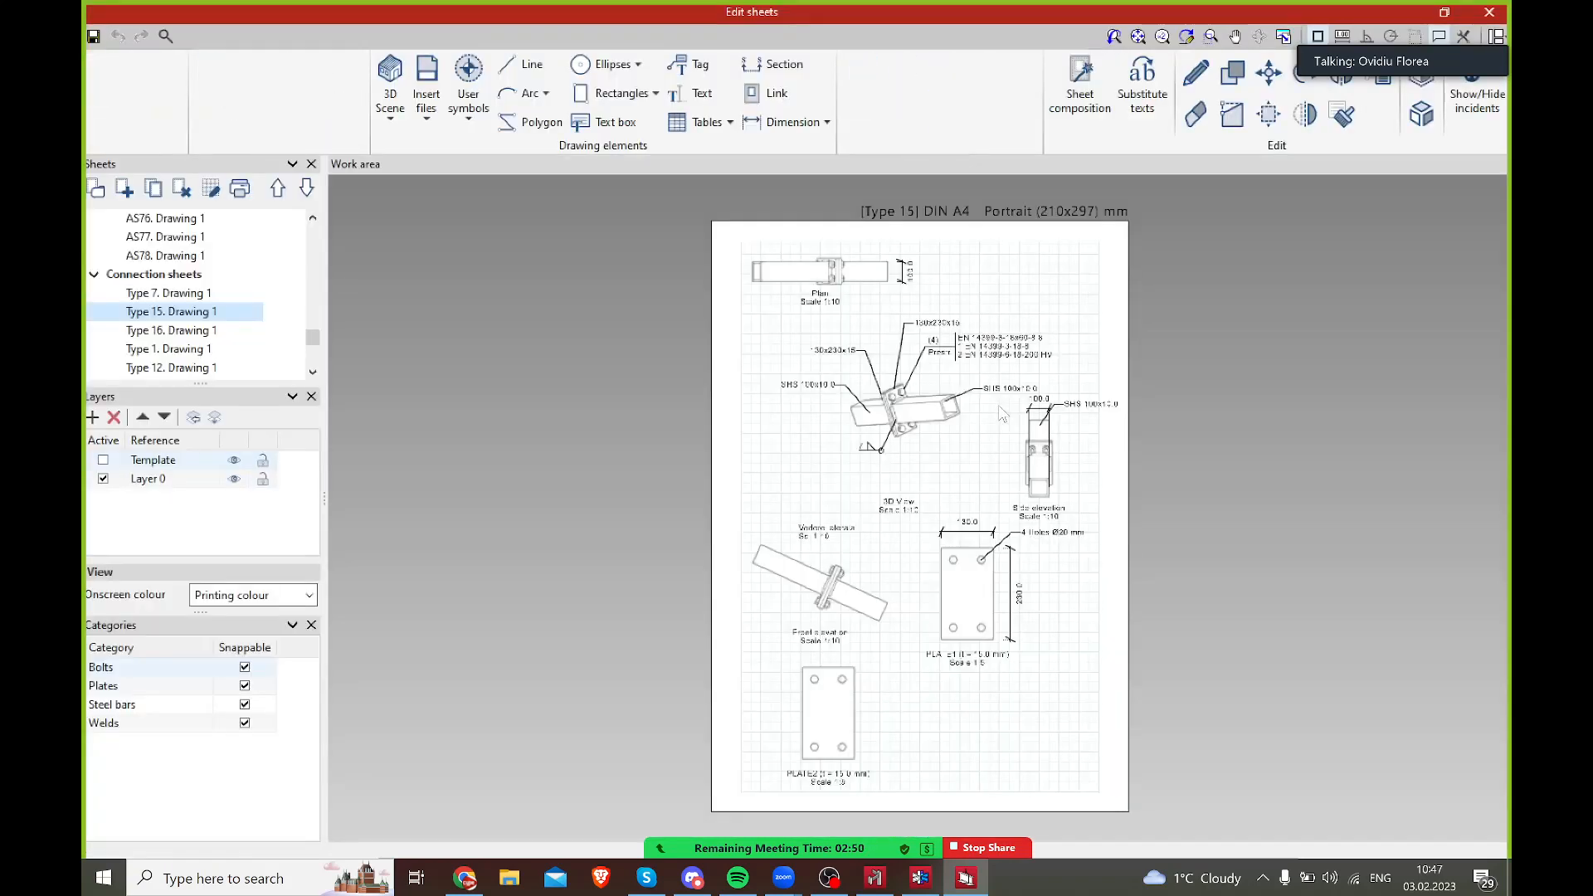
drag(313, 333, 313, 356)
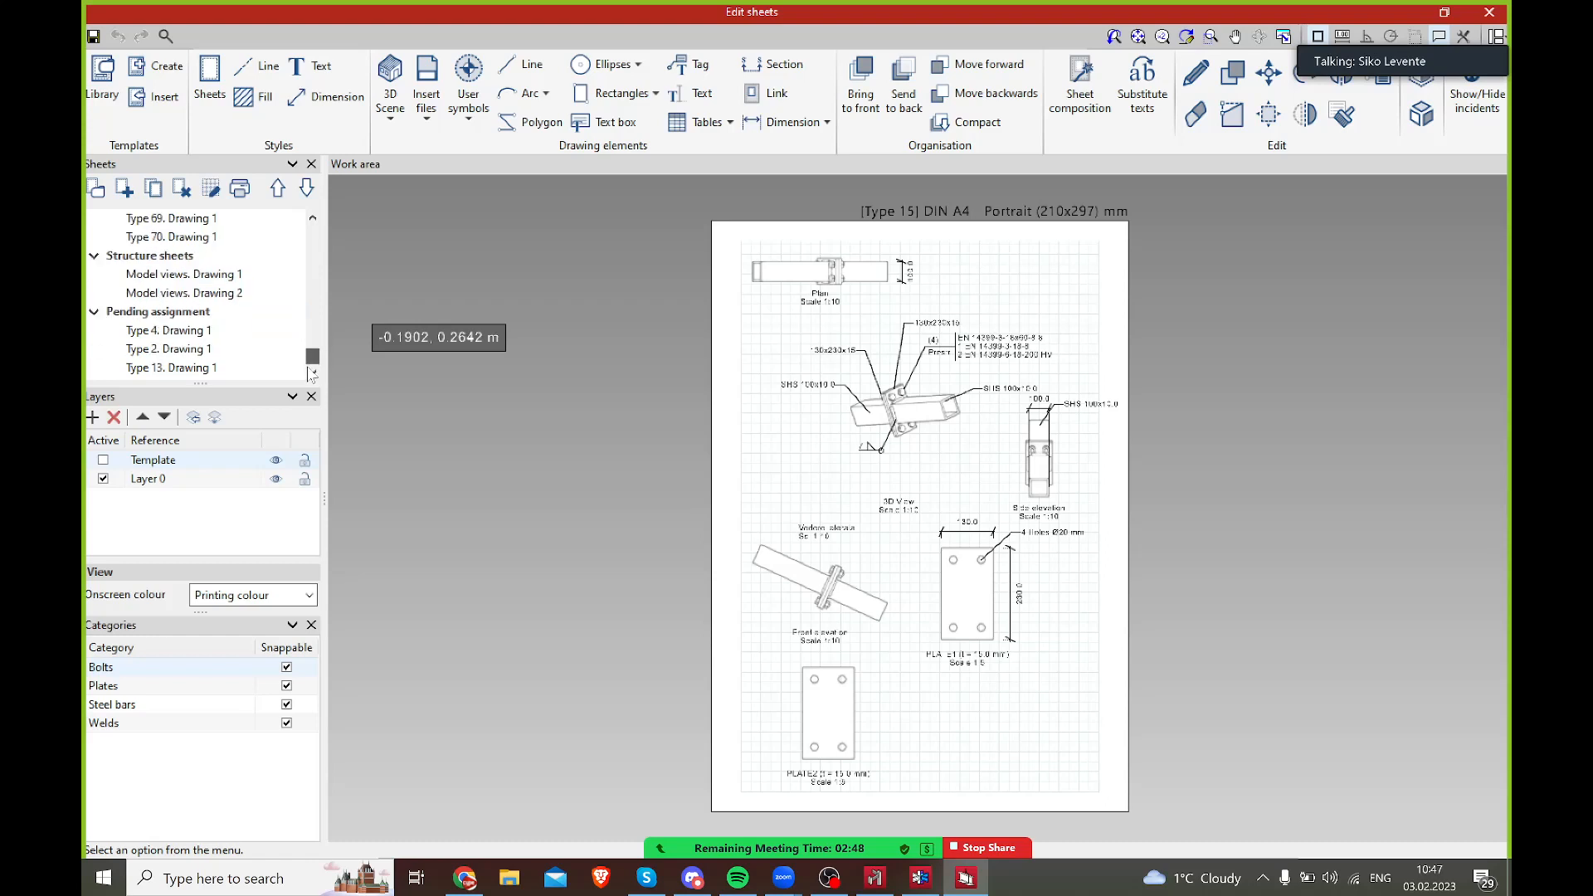
click(201, 276)
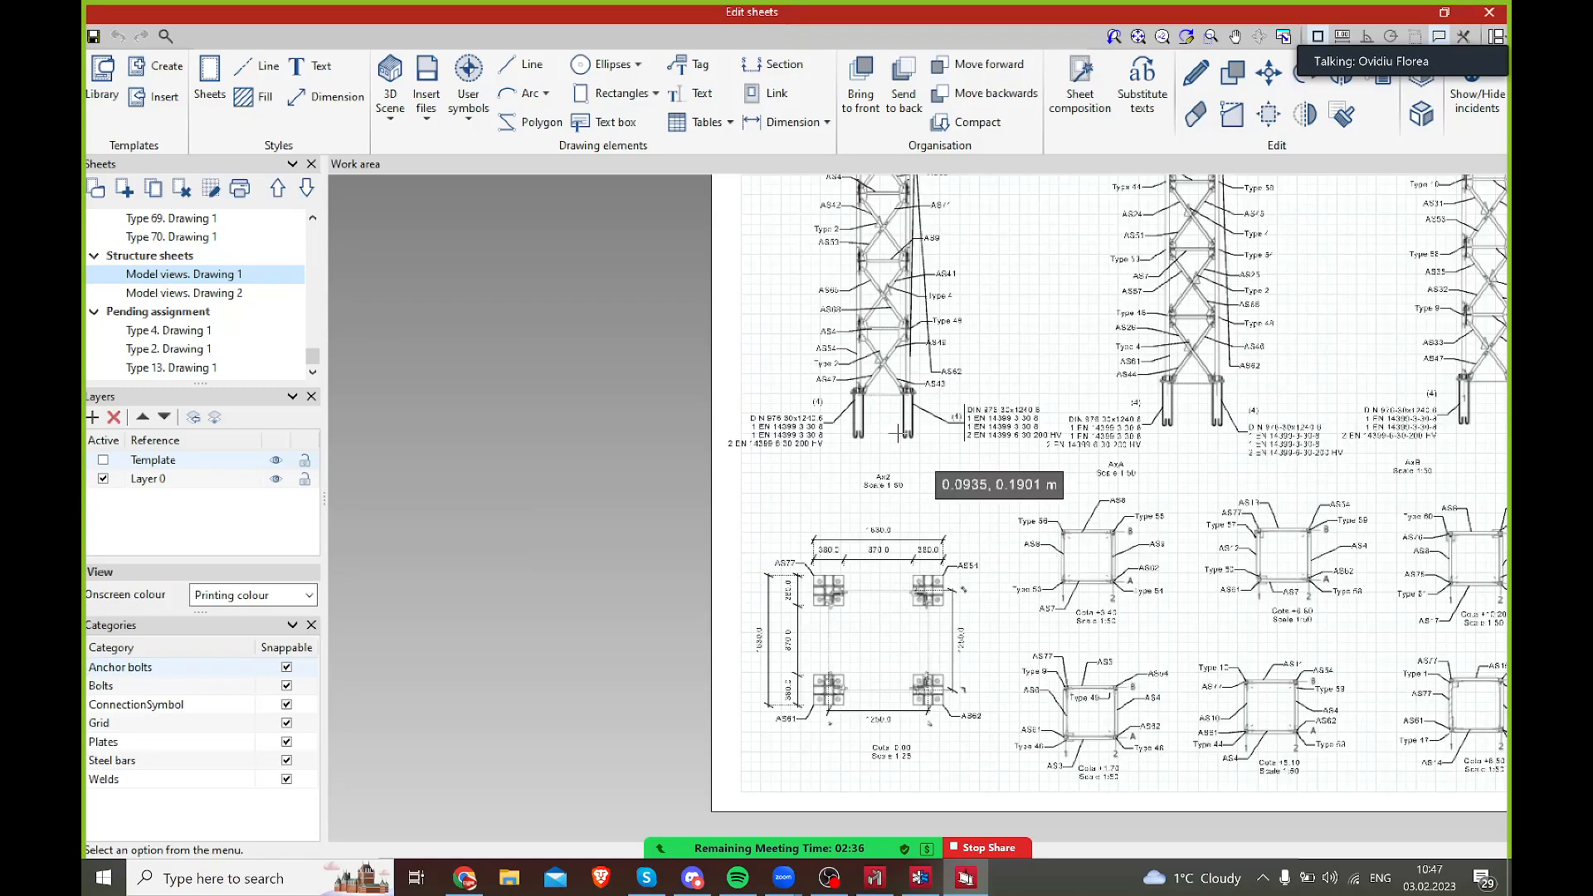
- Examine the assembly and joint tags along the Ax2 tower elevation, from the anchored base up to the upper panels
scroll(1029, 498, up, 5)
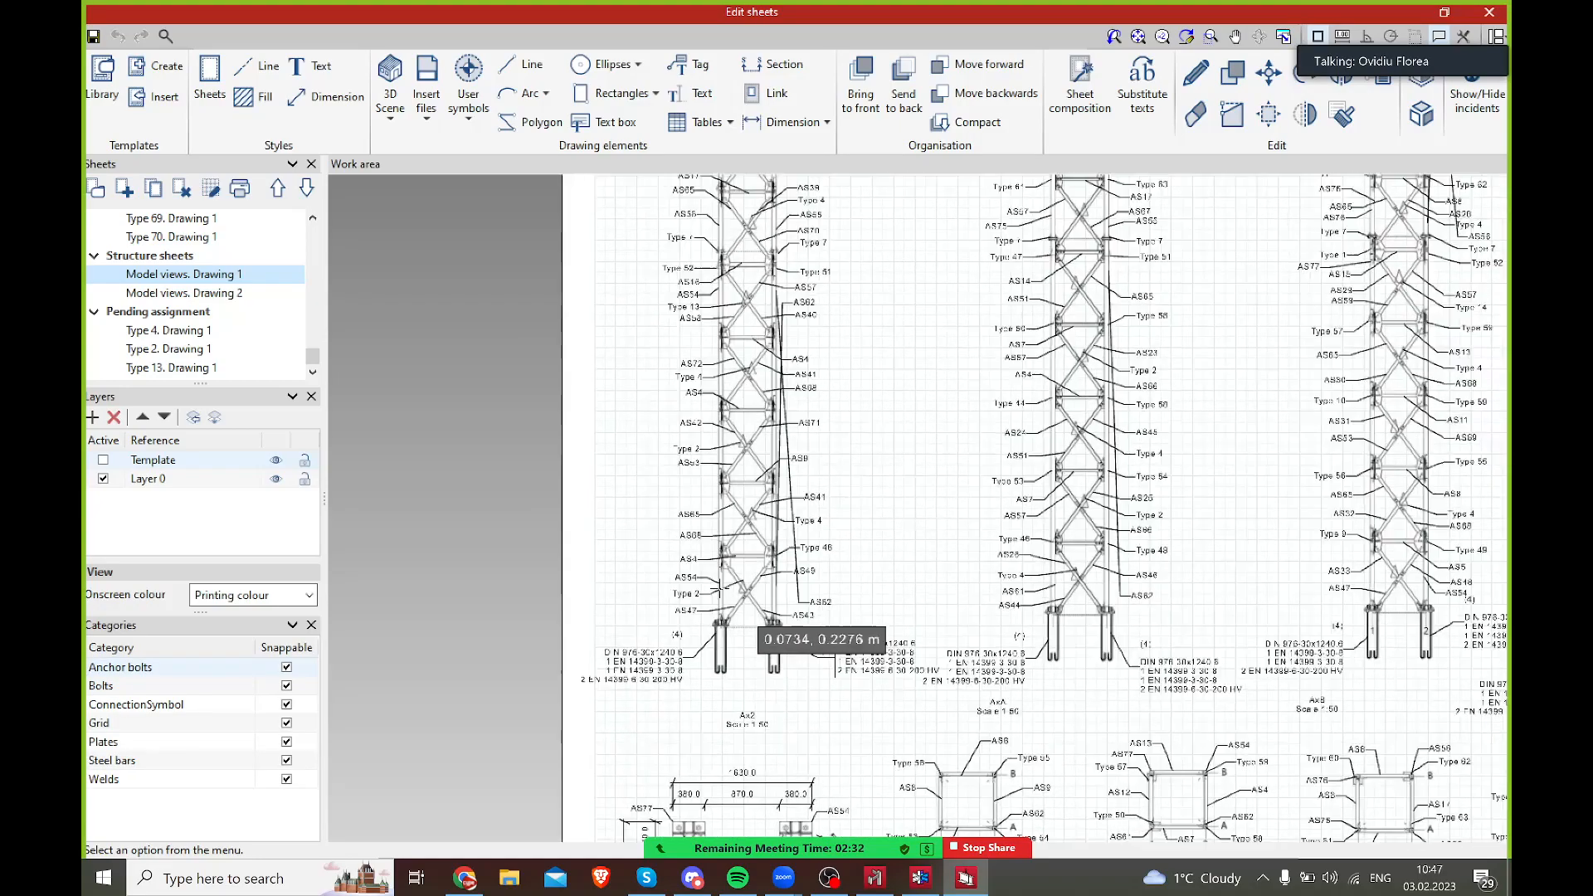
scroll(863, 630, up, 3)
scroll(929, 647, down, 2)
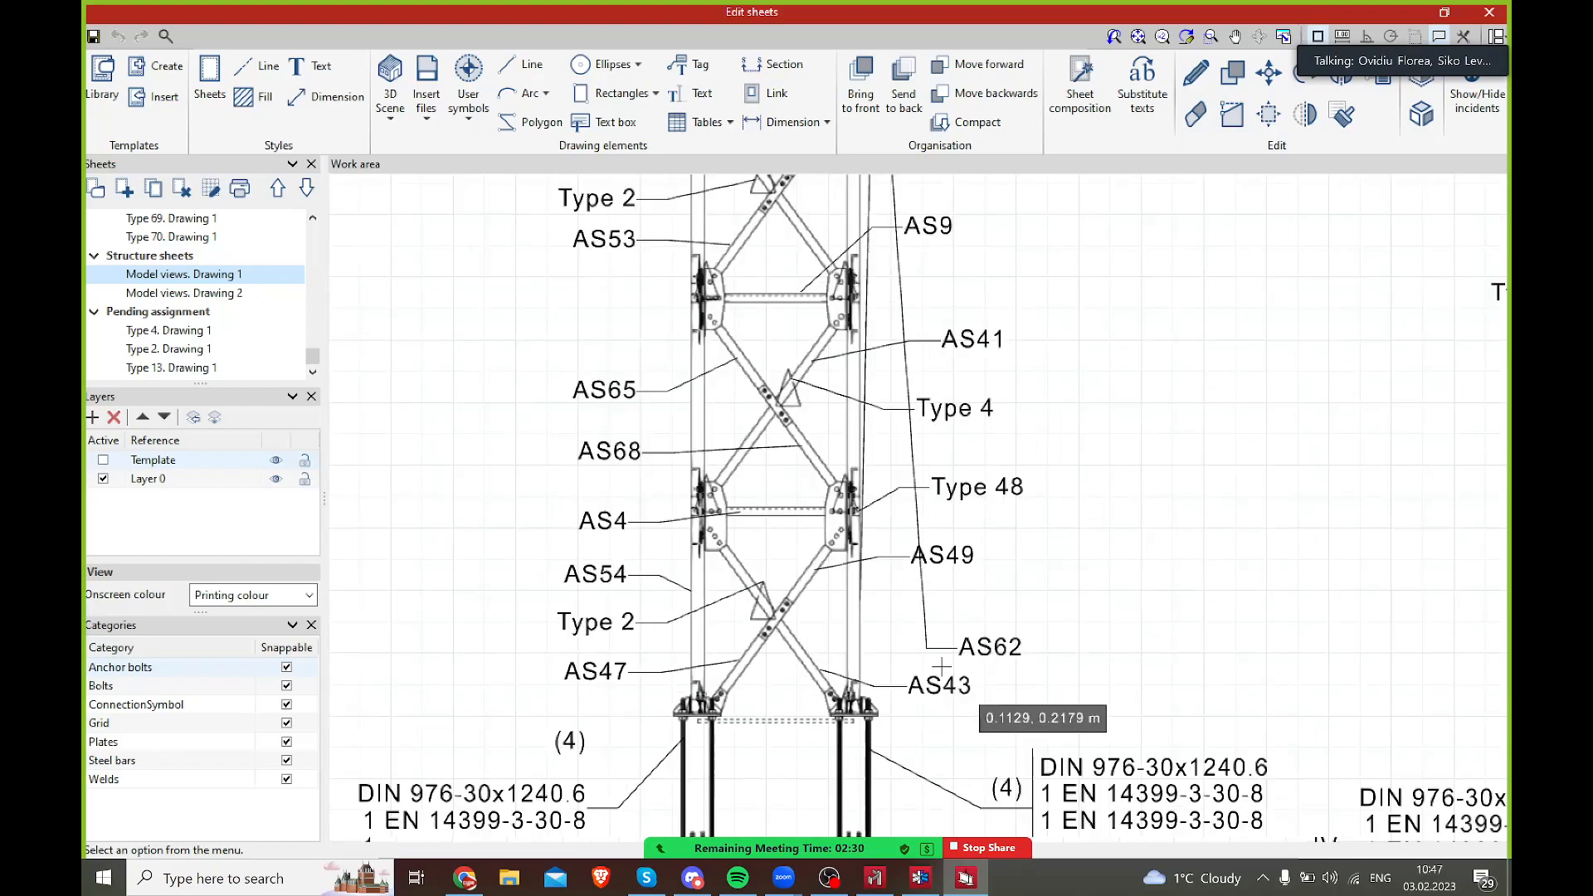
scroll(935, 644, down, 1)
middle_drag(903, 365, 899, 498)
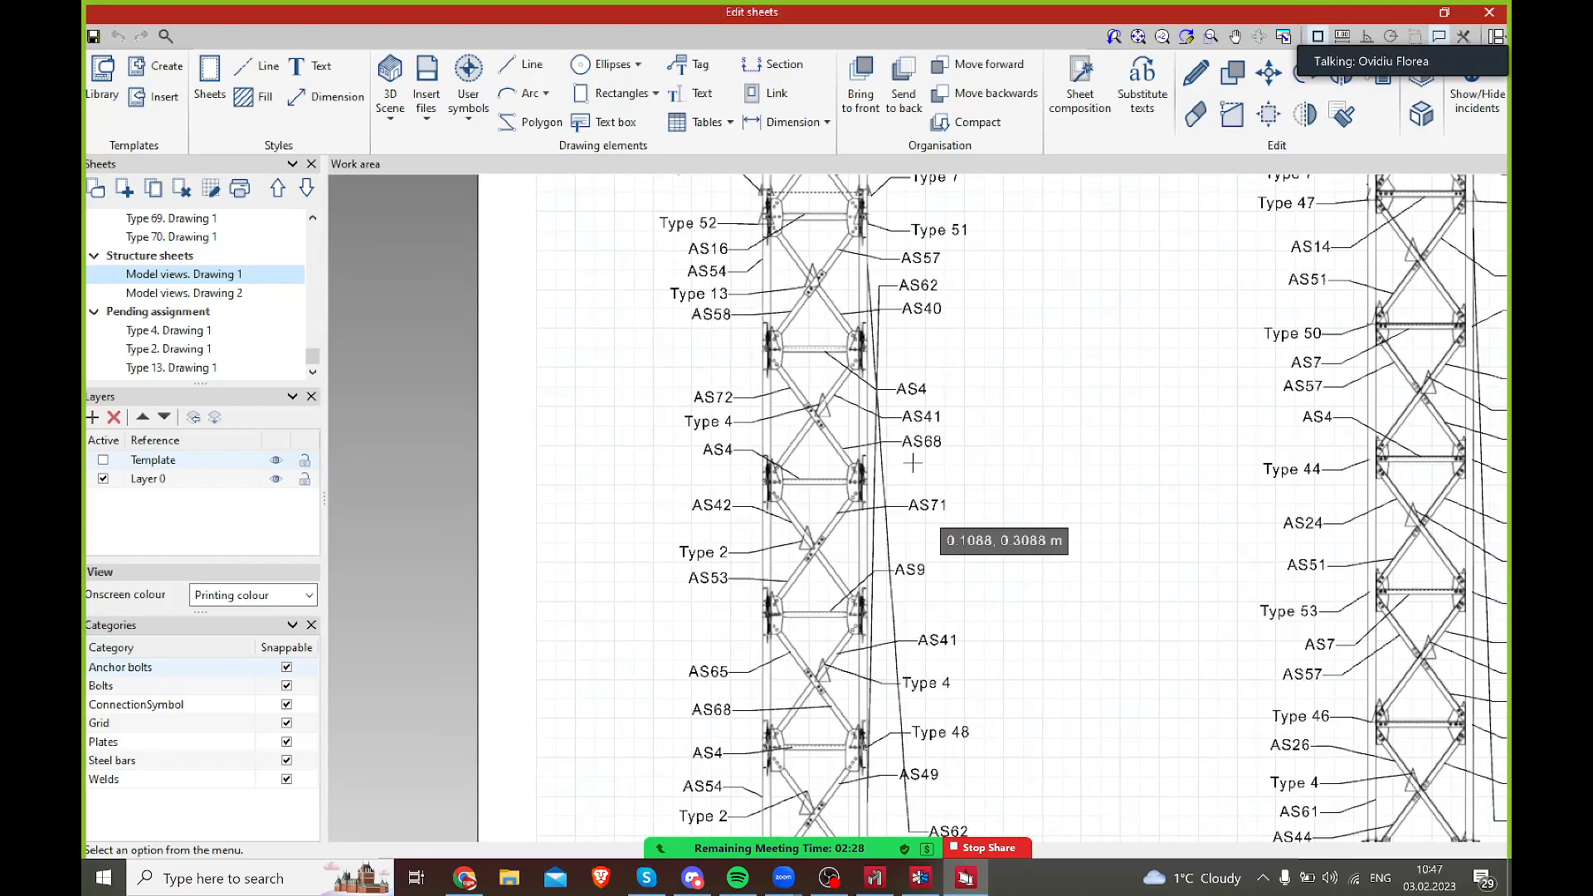
mouse_move(994, 329)
middle_down()
mouse_move(960, 356)
mouse_move(942, 441)
middle_up()
scroll(854, 392, up, 5)
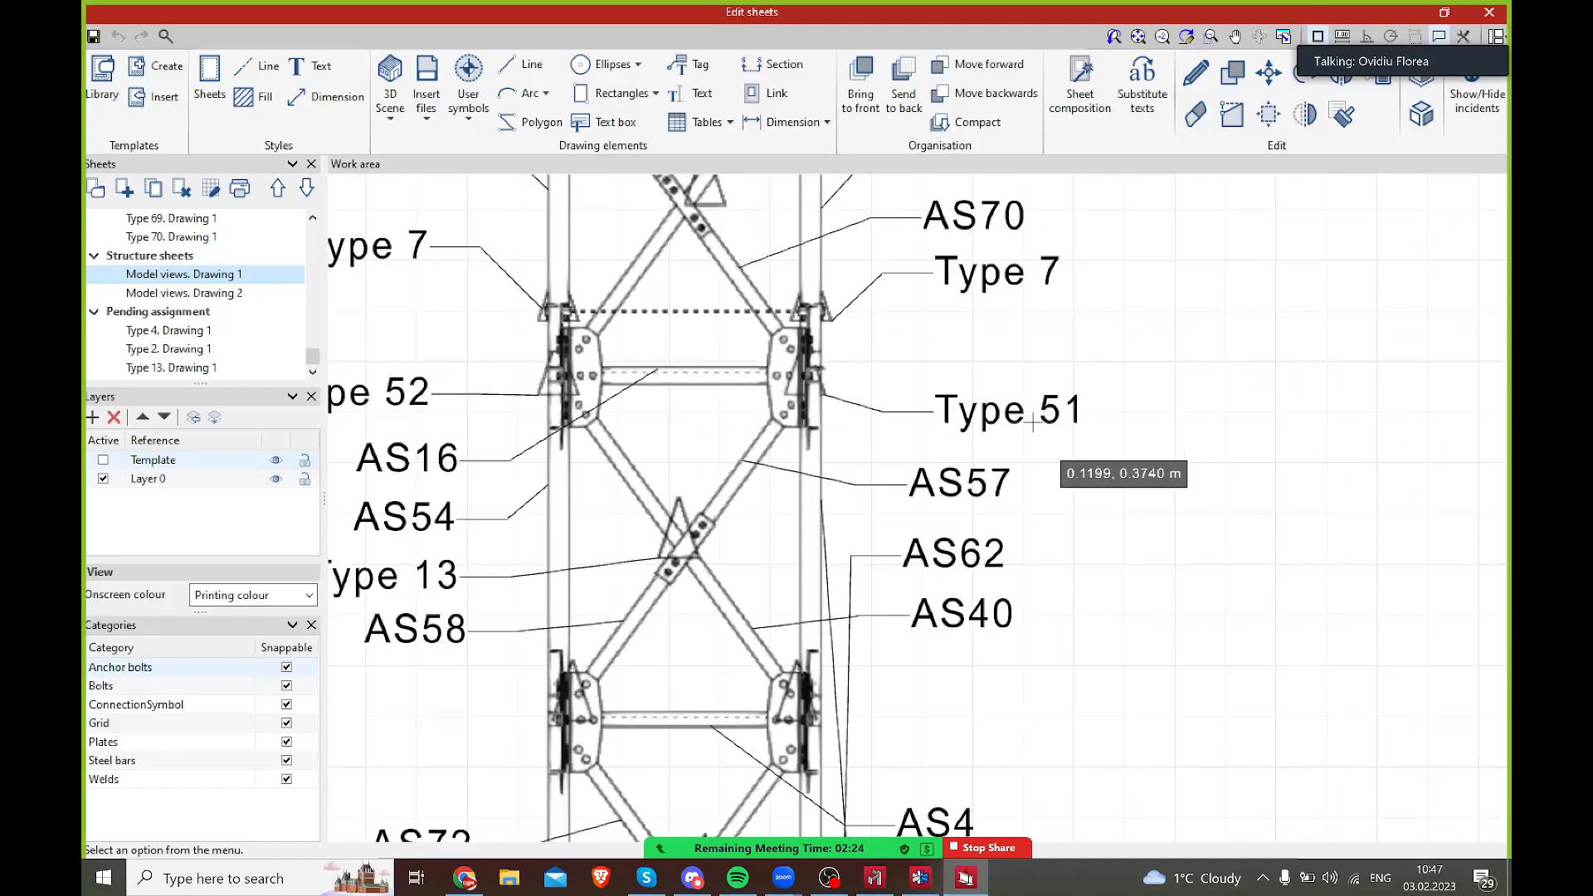
middle_drag(850, 328, 909, 427)
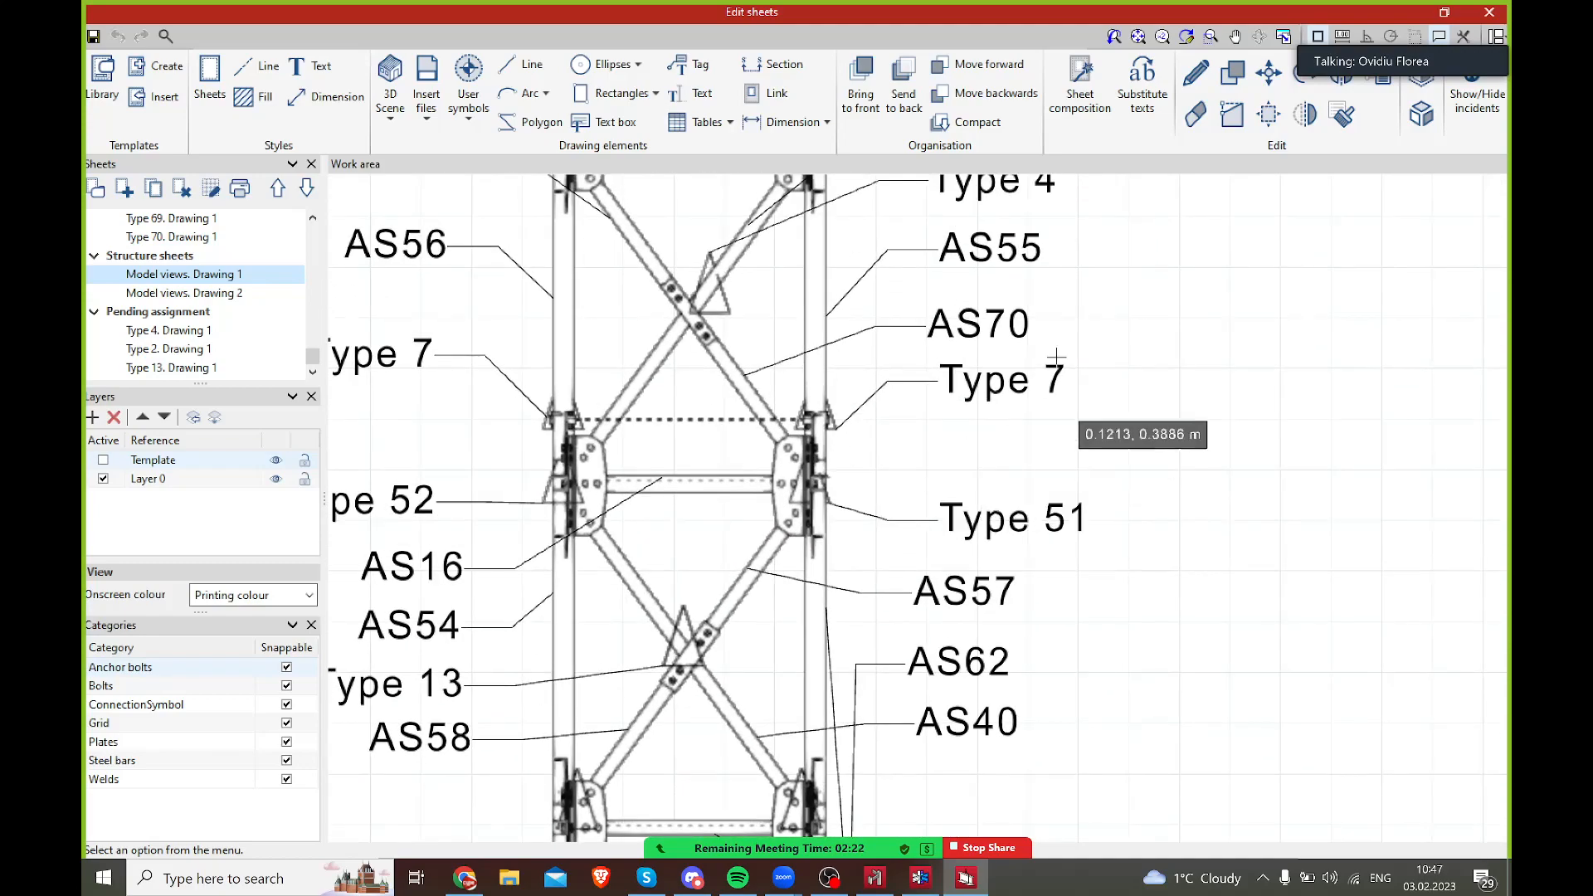
scroll(824, 360, down, 5)
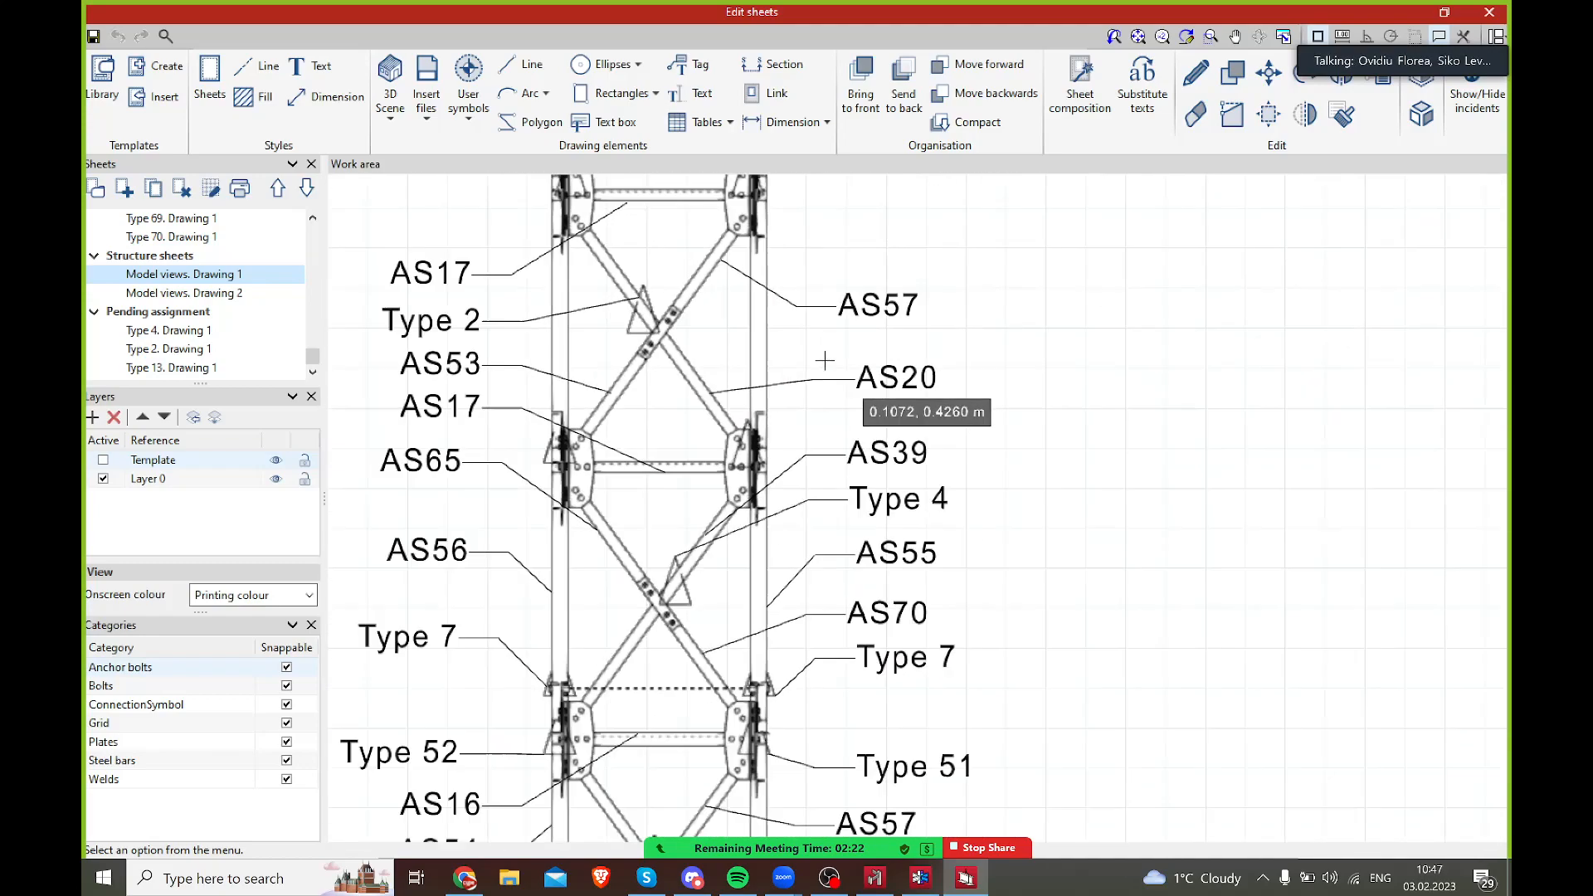
mouse_move(1000, 353)
middle_down()
mouse_move(896, 498)
mouse_move(946, 345)
mouse_move(984, 489)
mouse_move(864, 412)
middle_up()
- Look over the AxA, AxB and Ax1 elevations and the level plans beneath them on the model views sheet
scroll(1027, 416, down, 3)
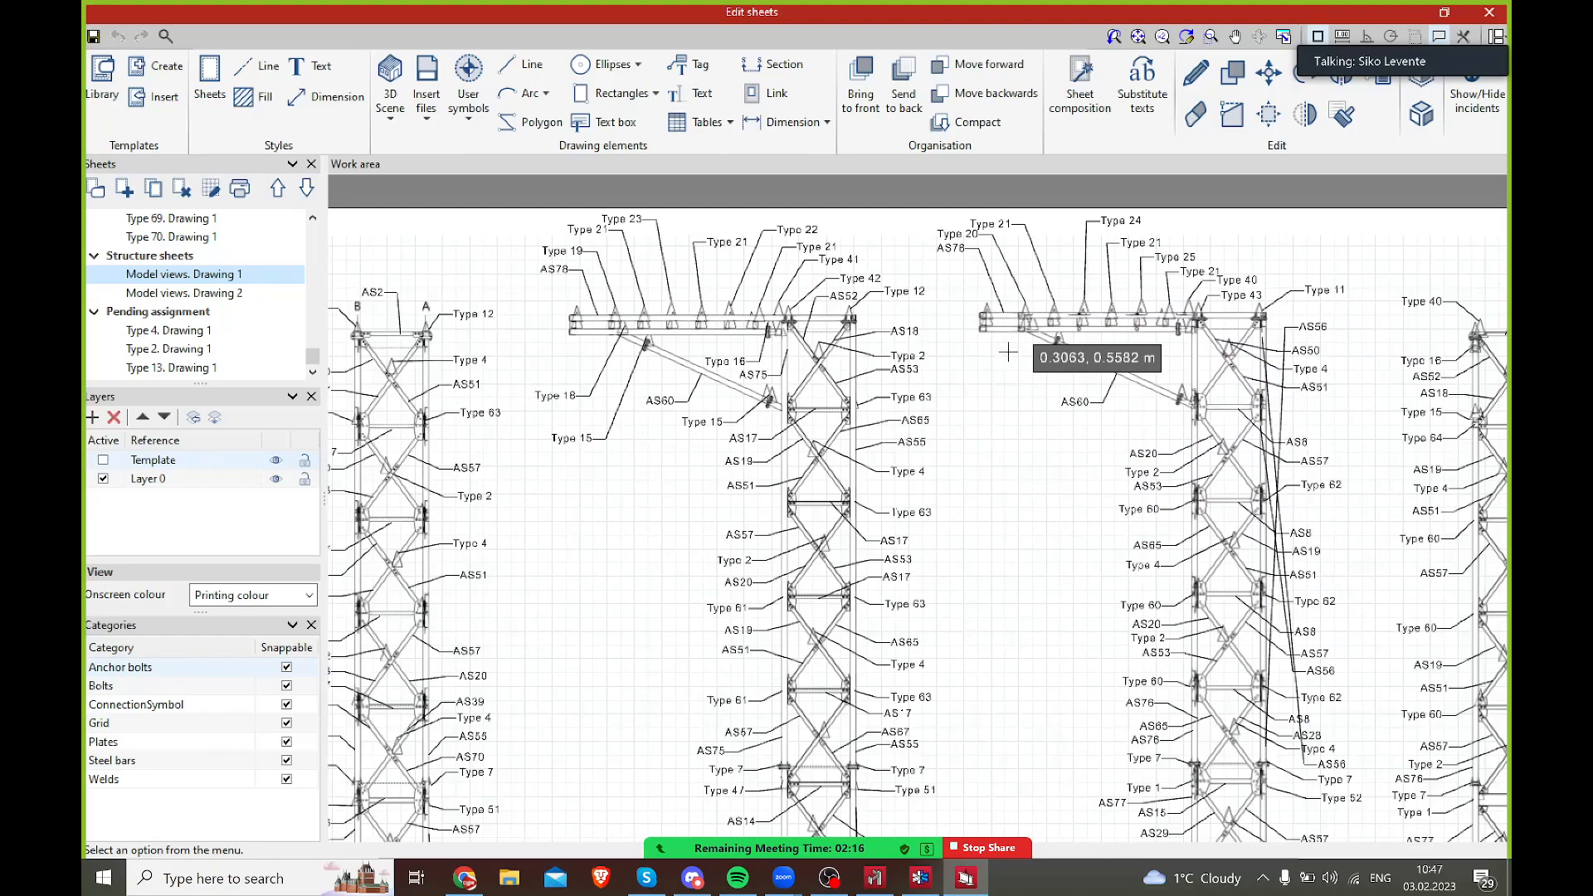
scroll(1007, 353, down, 1)
middle_drag(1008, 354, 1008, 238)
middle_drag(1008, 415, 1008, 238)
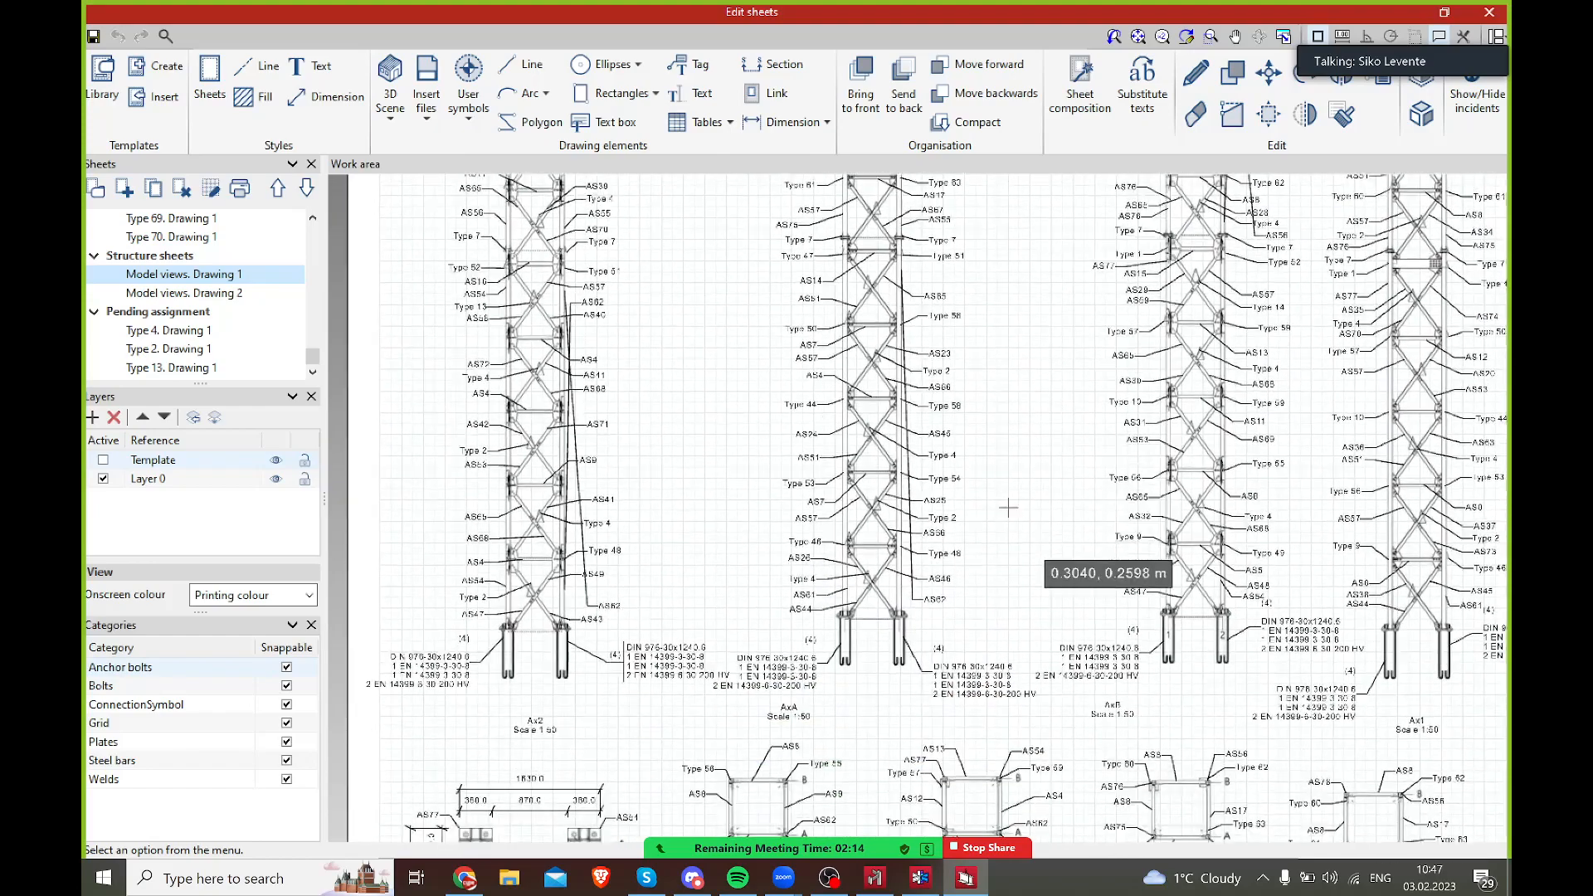
middle_drag(1008, 507, 998, 324)
middle_drag(956, 585, 959, 472)
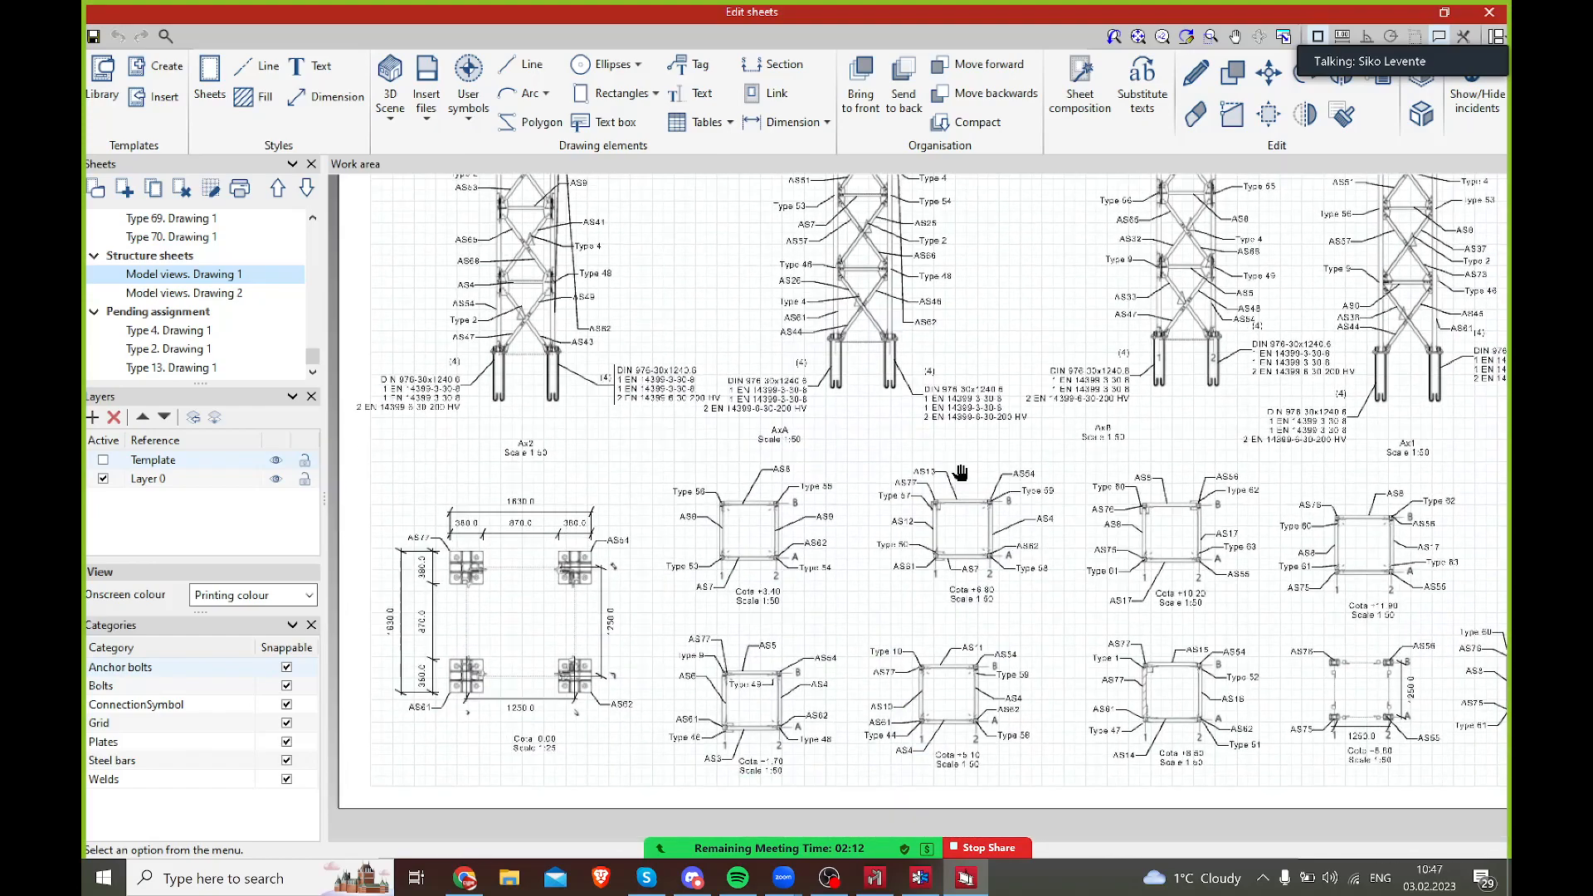
middle_drag(1303, 433, 847, 505)
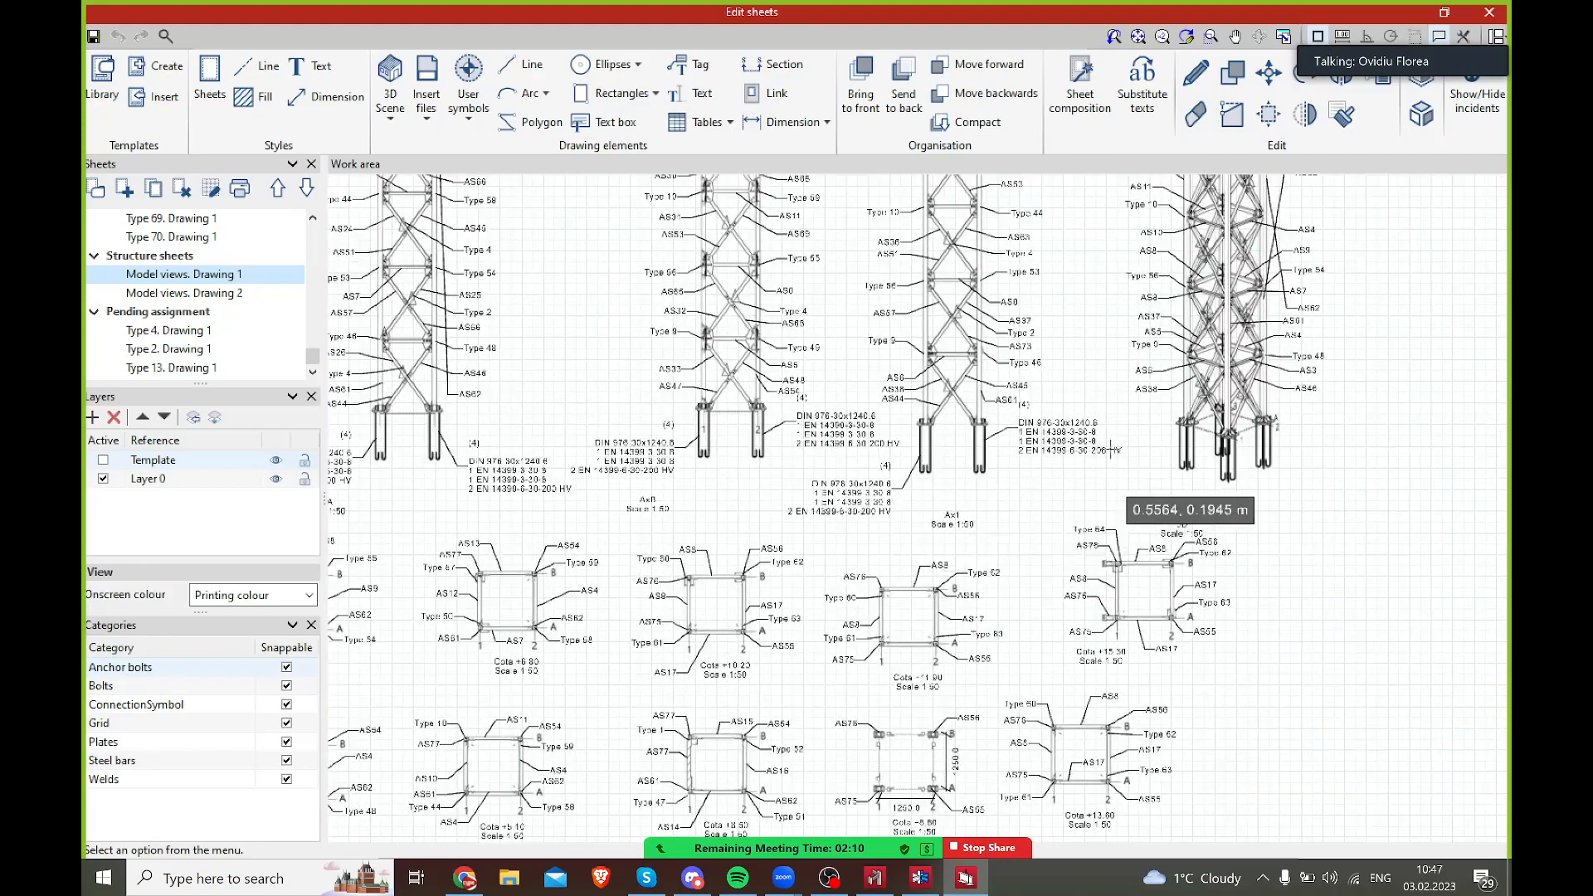
- Try to tag the gusset plate at the right end of the AS6 bar in the Ax1 elevation with its assembly reference
scroll(981, 360, up, 5)
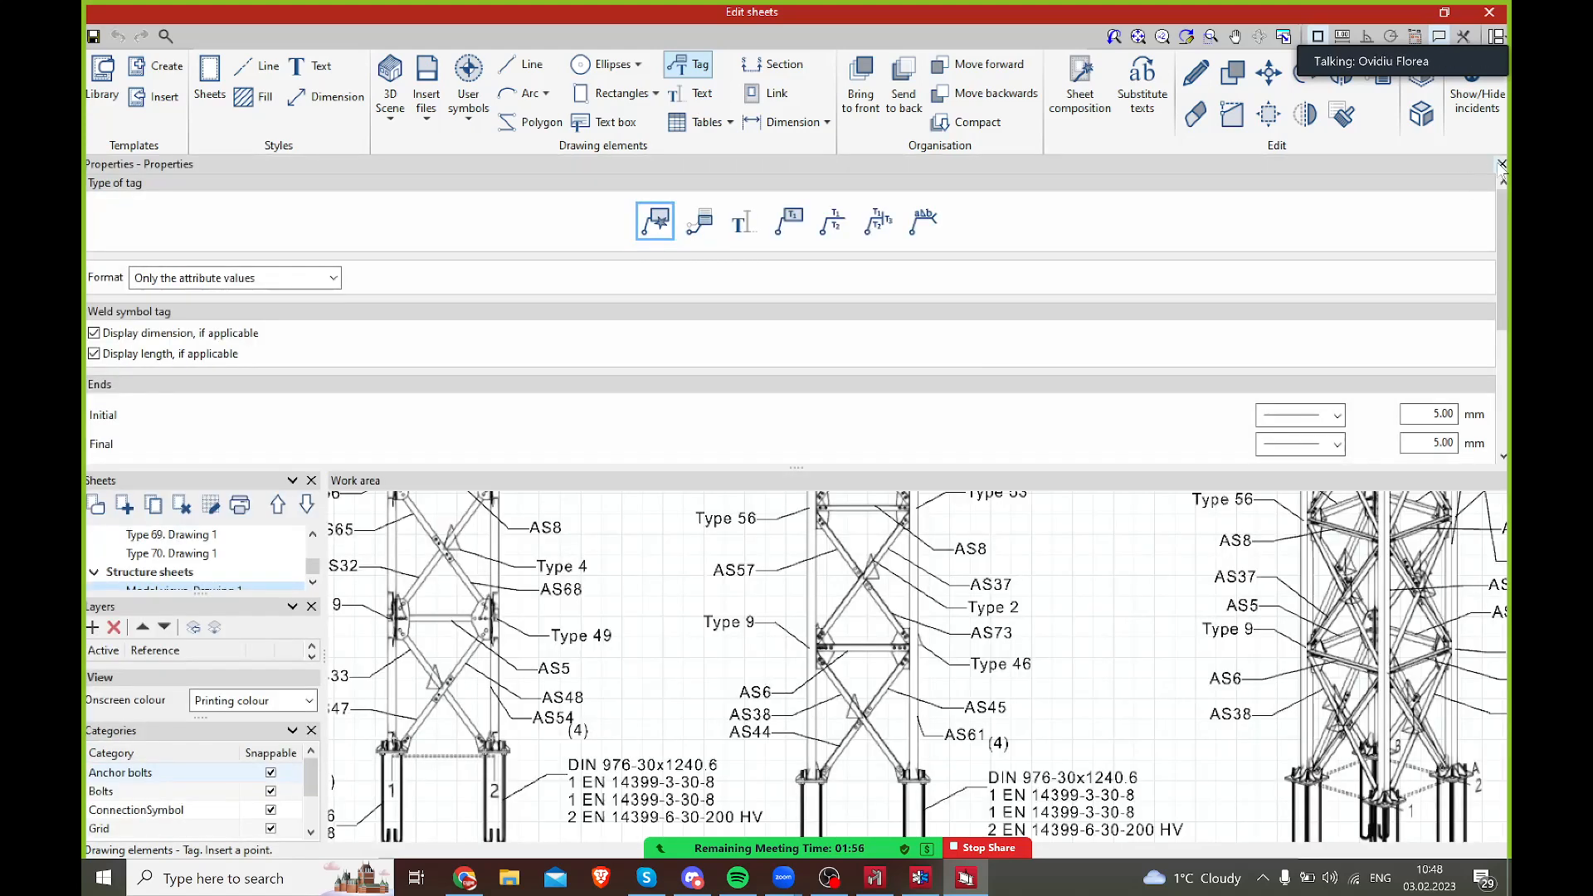
click(1501, 164)
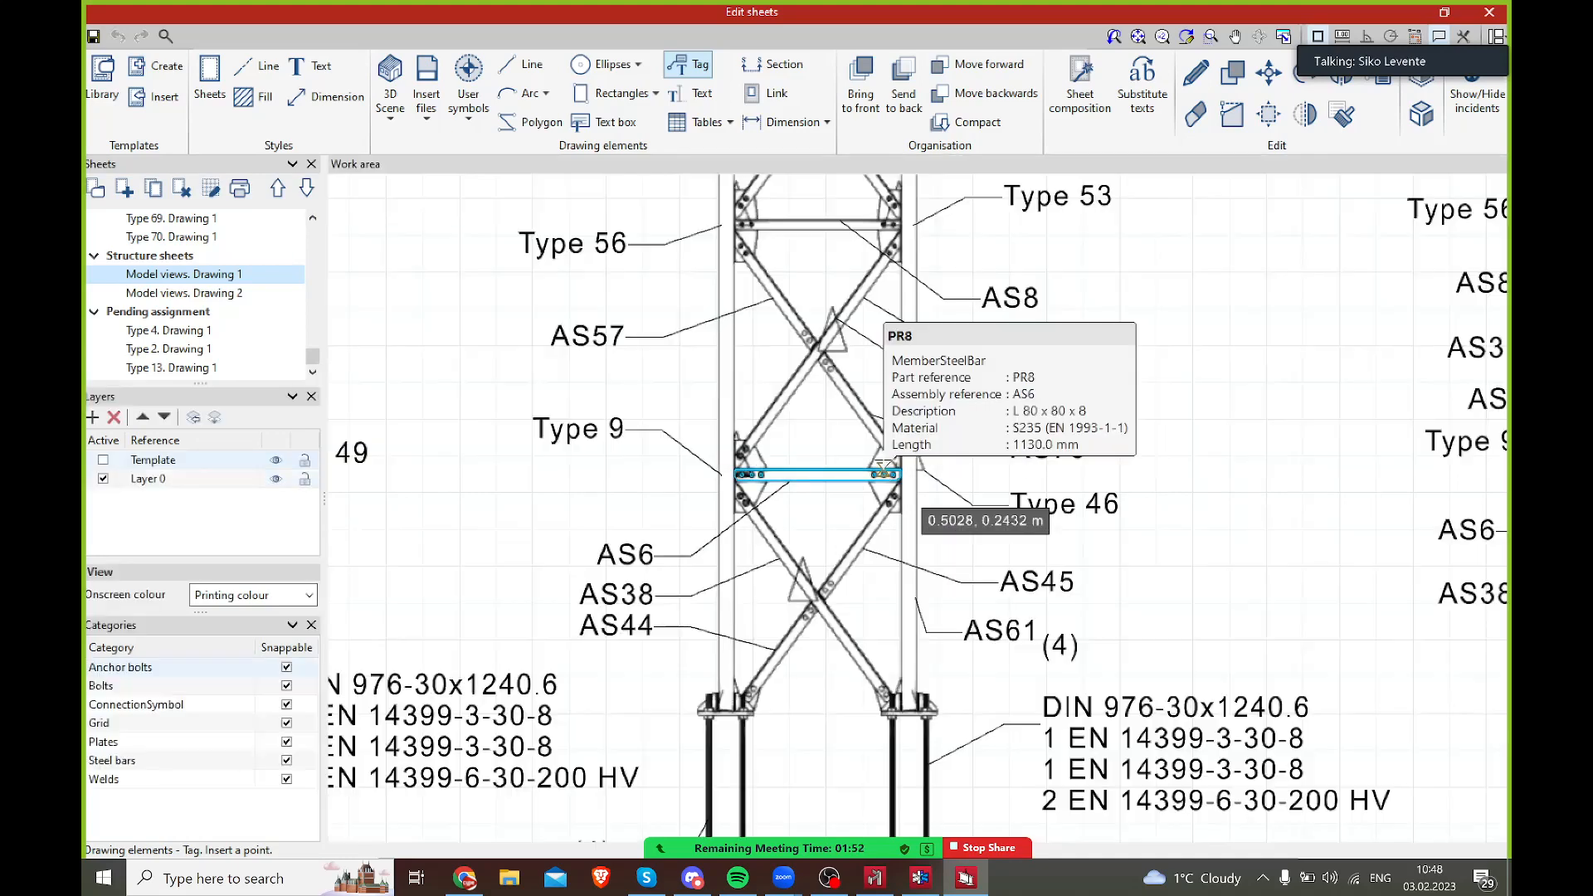
scroll(875, 458, up, 3)
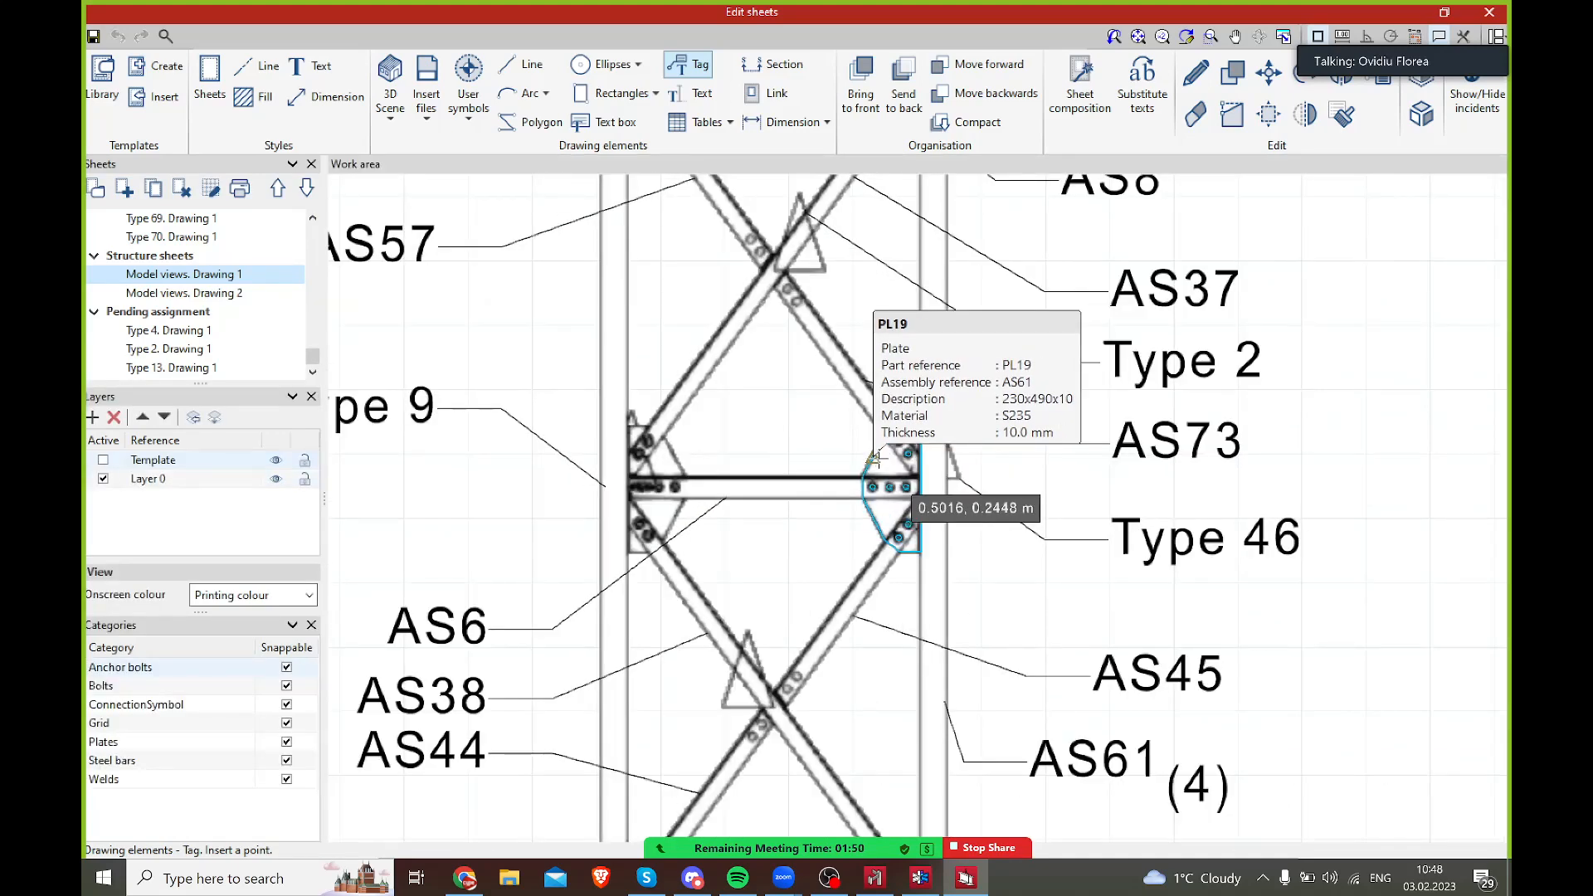
click(873, 456)
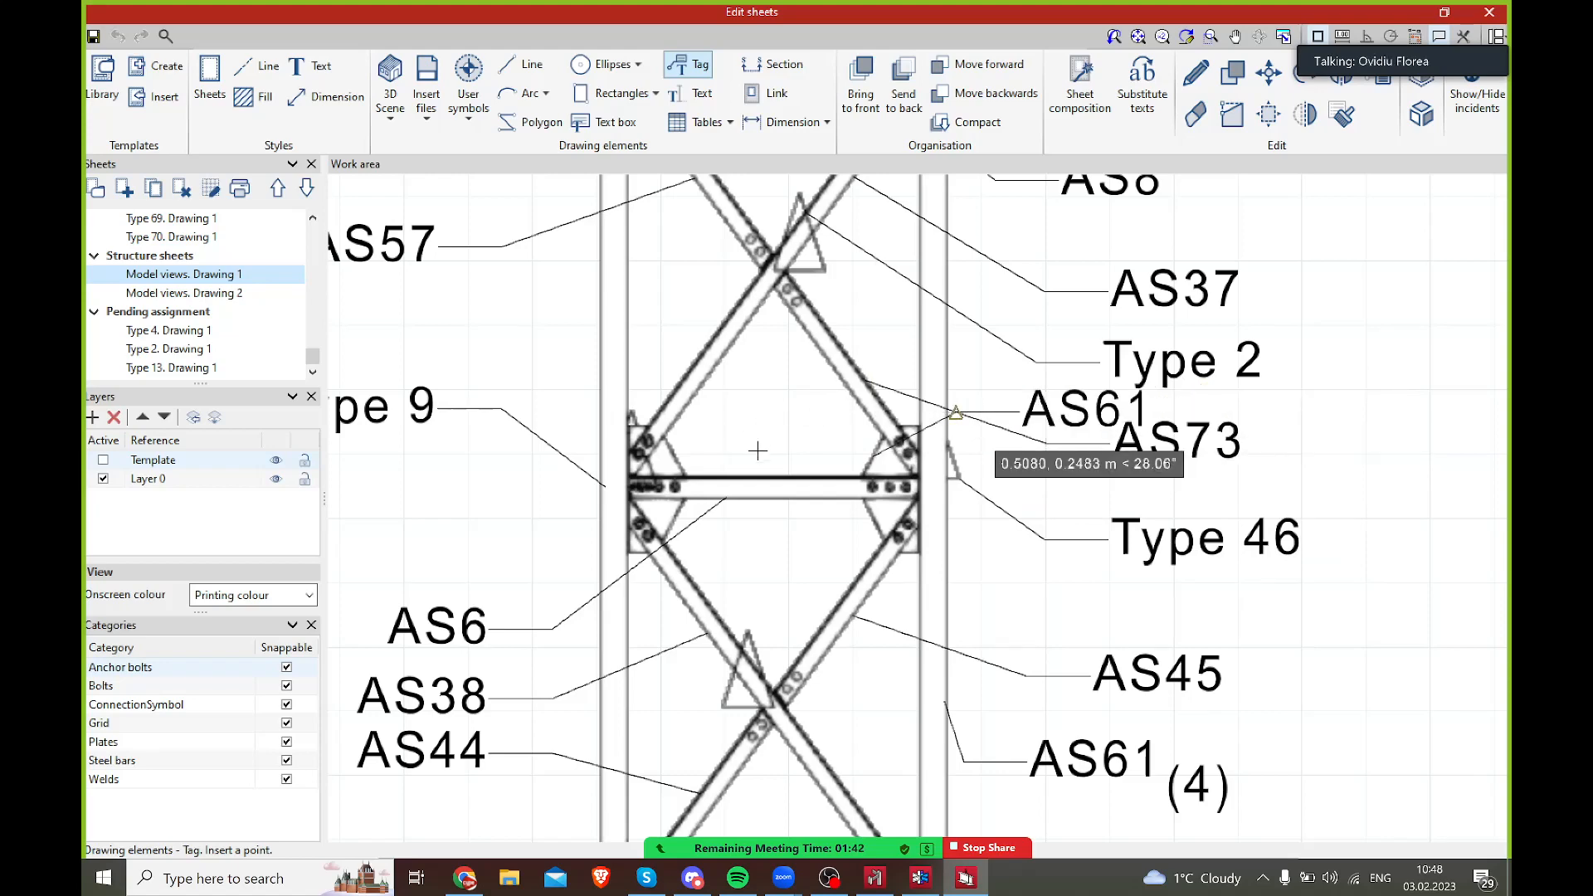
scroll(784, 429, down, 6)
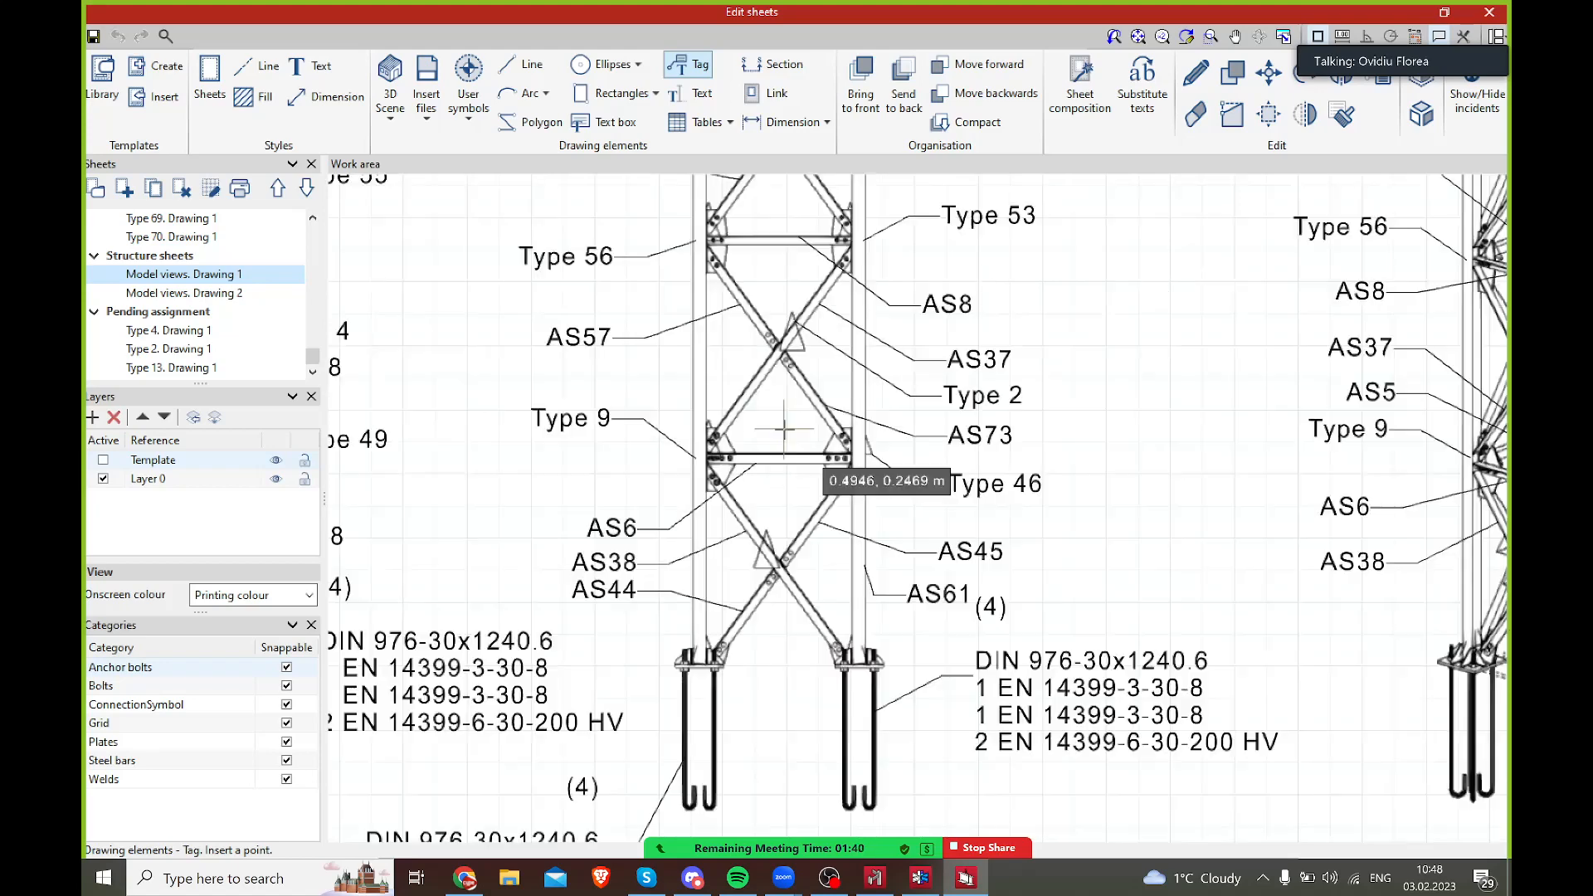
- Examine the tower's 3D view and the tagged plans at Cota +17.00 and Cota +16.70
middle_drag(949, 405, 968, 603)
mouse_move(1137, 377)
middle_down()
mouse_move(953, 609)
mouse_move(958, 639)
middle_up()
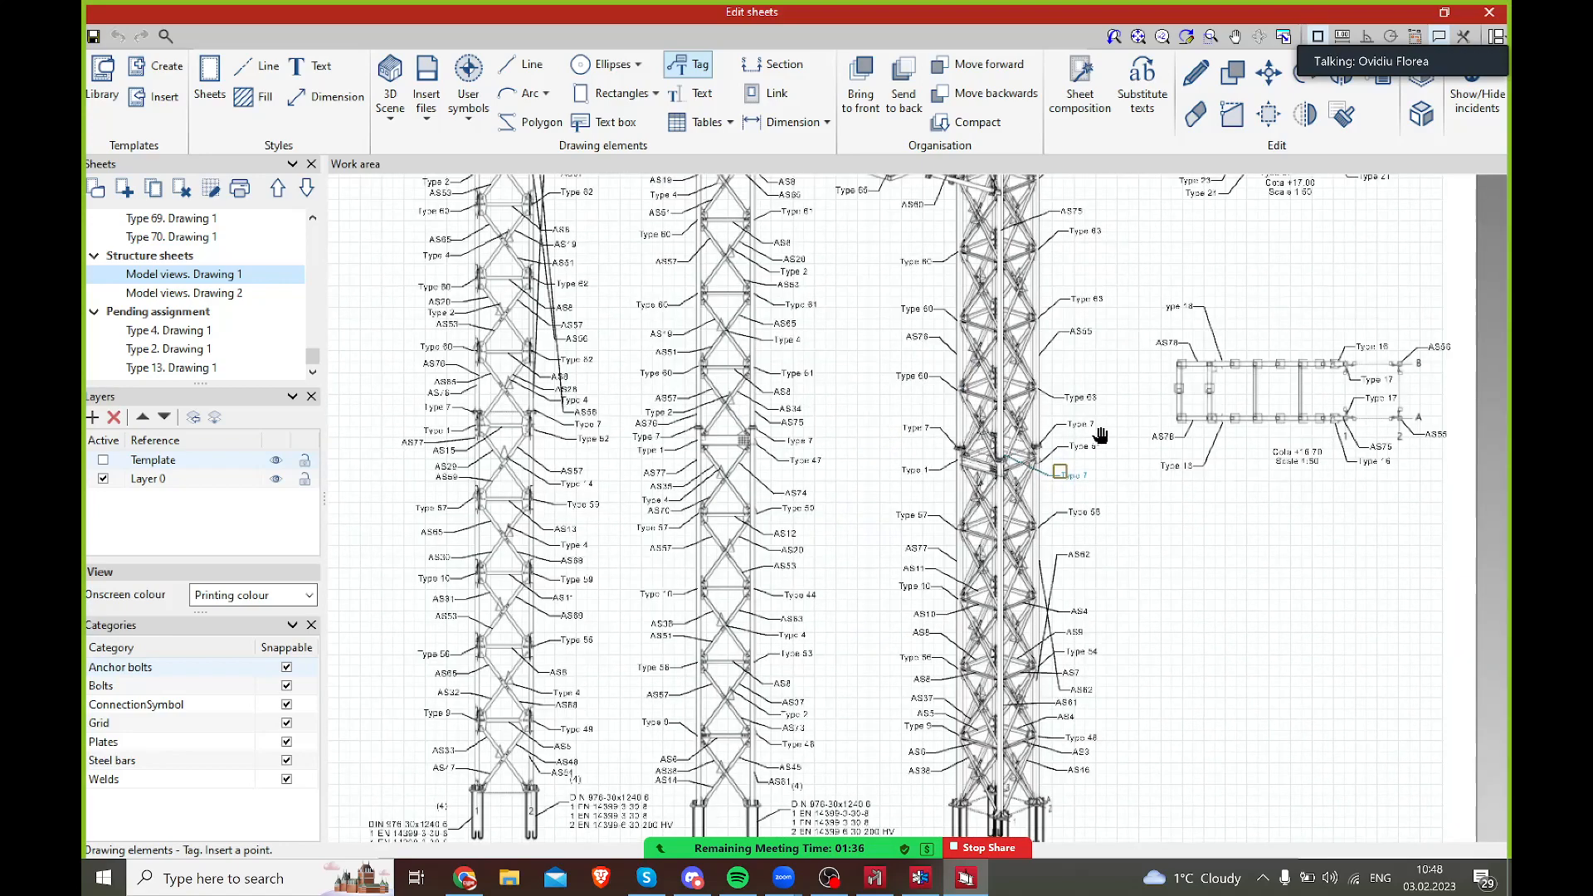
middle_drag(1102, 441, 1041, 493)
scroll(1133, 342, up, 3)
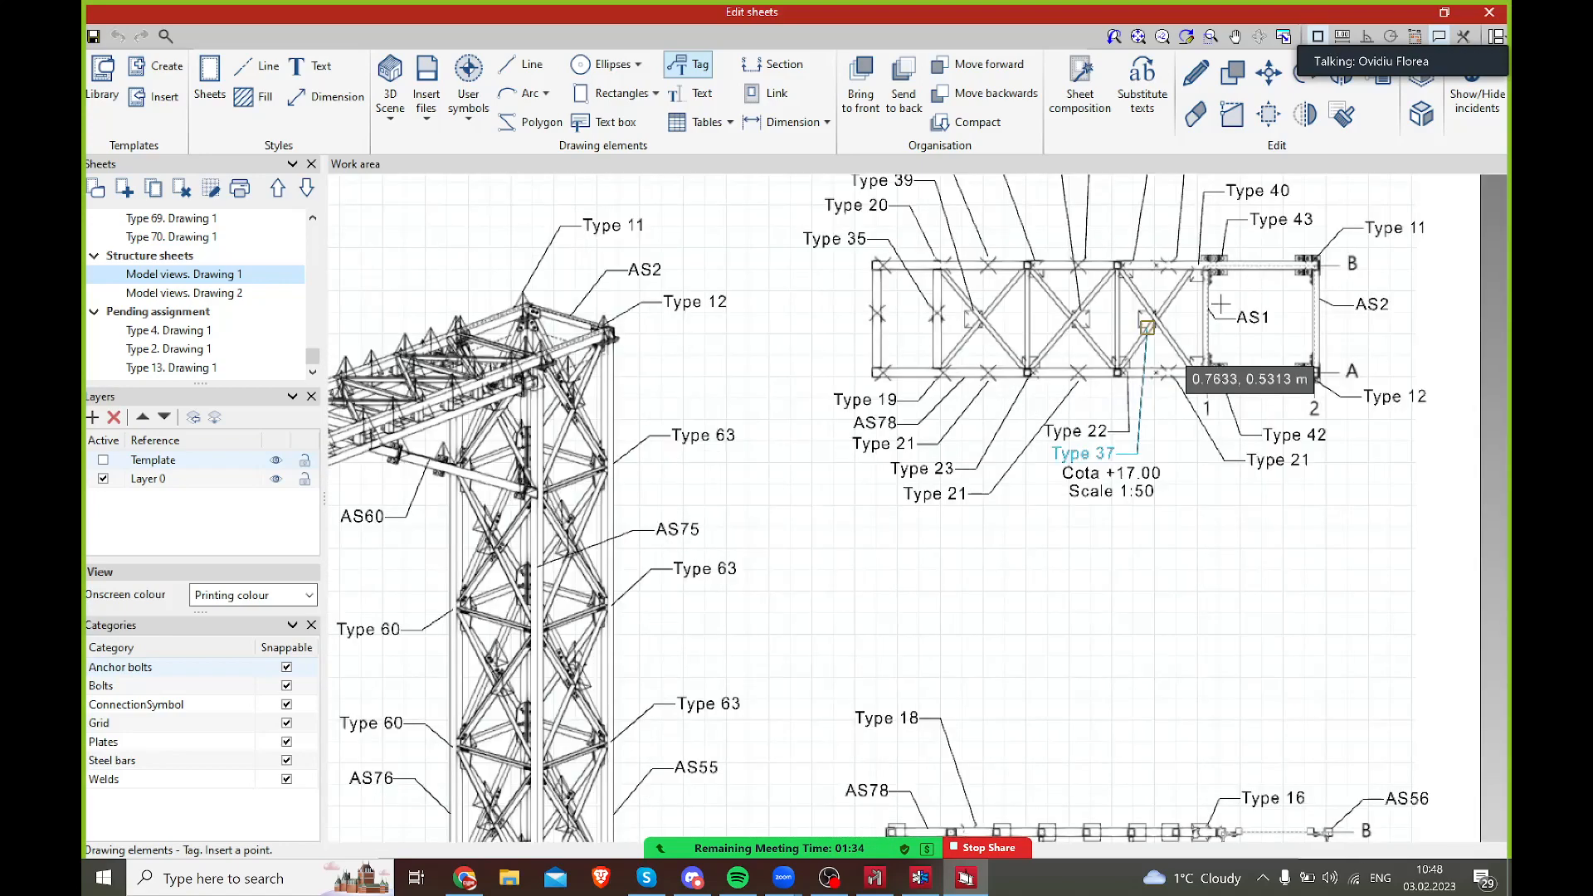
scroll(1133, 341, down, 3)
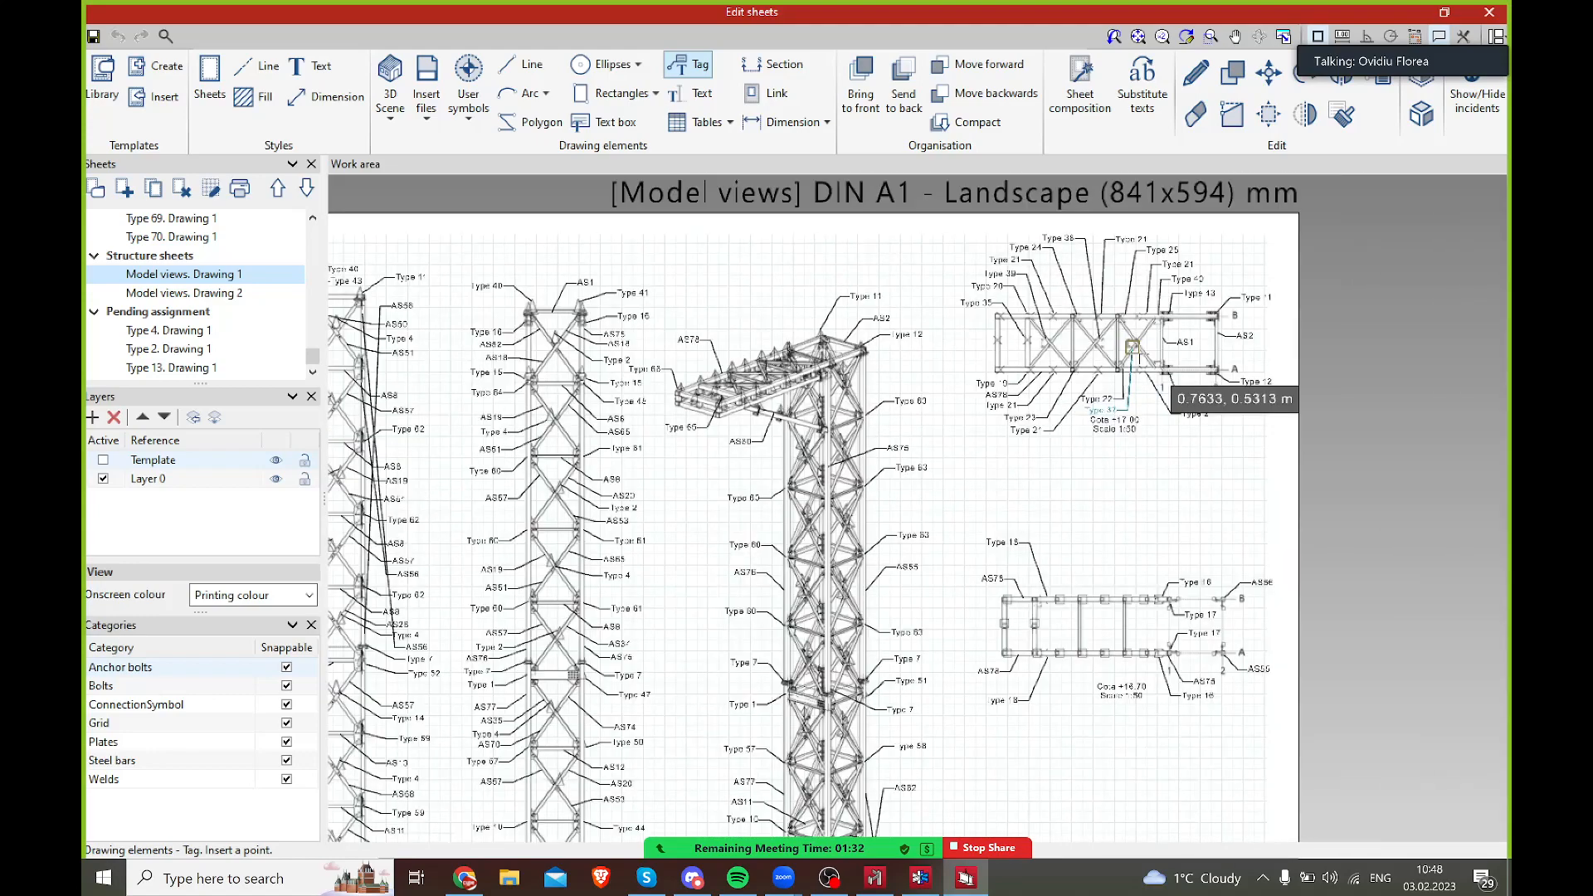
middle_drag(958, 446, 1037, 356)
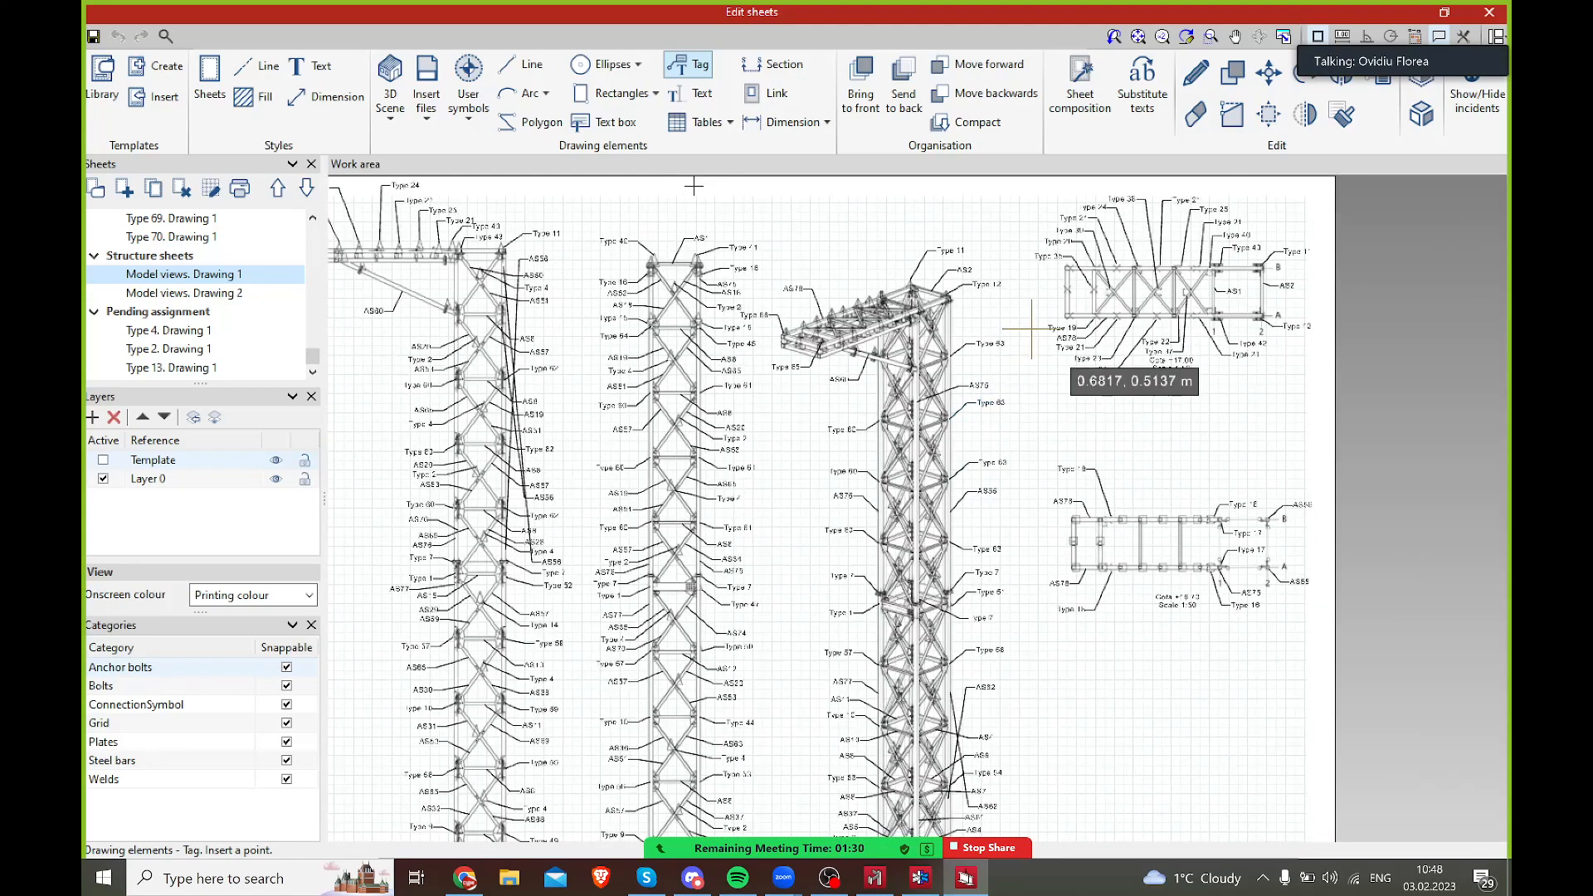
- Review the predefined views offered for insertion as 3D scenes and close the list without inserting any
click(399, 119)
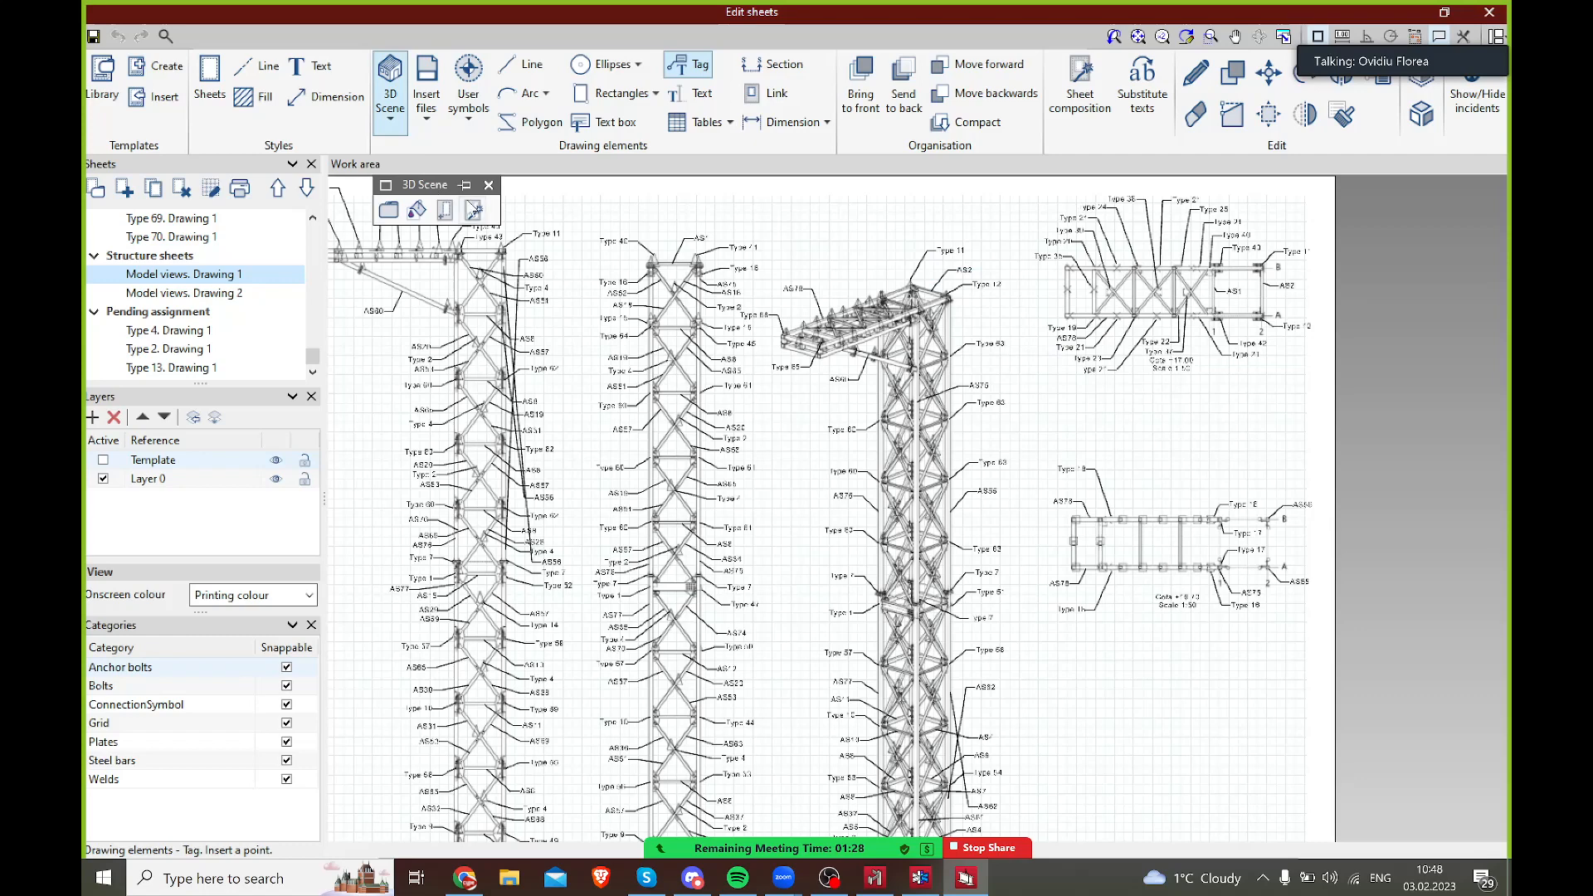
click(480, 212)
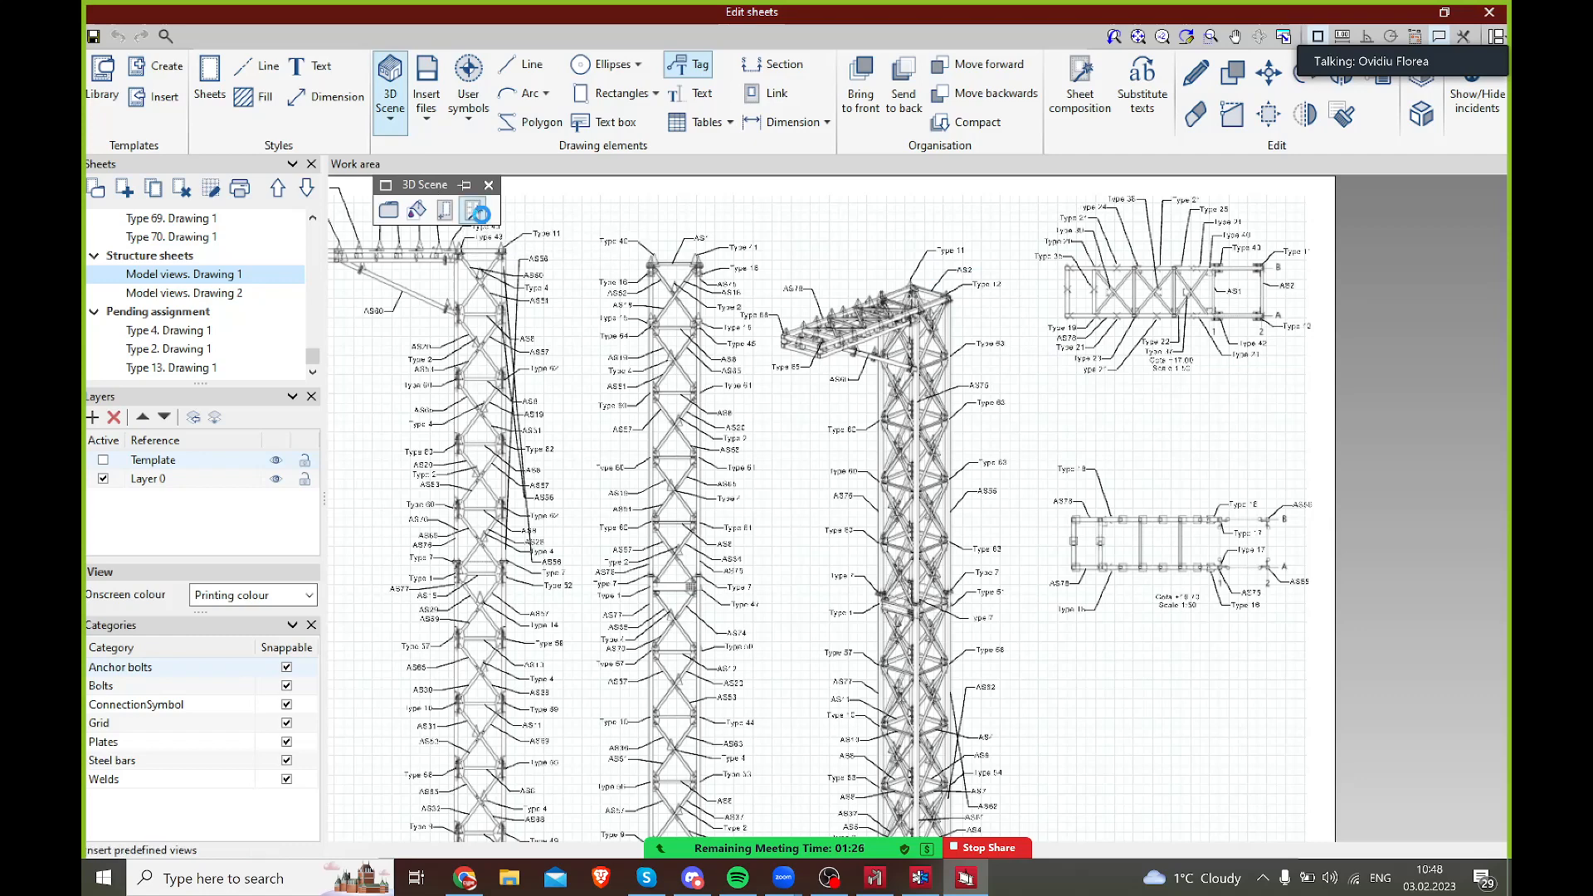
drag(1056, 482, 1043, 450)
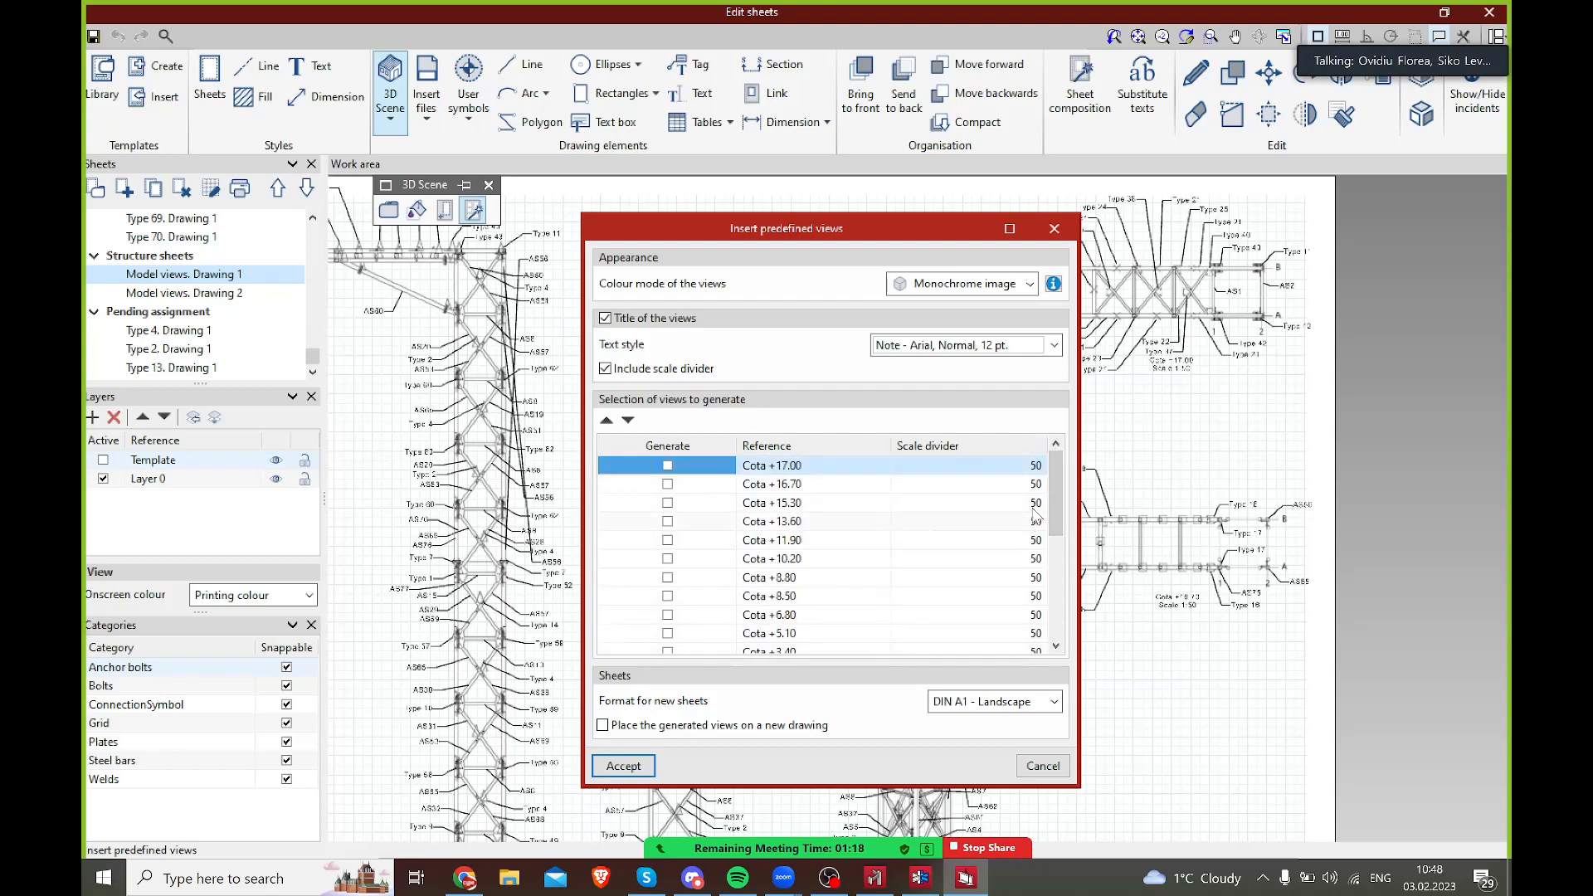
drag(1052, 495, 1067, 633)
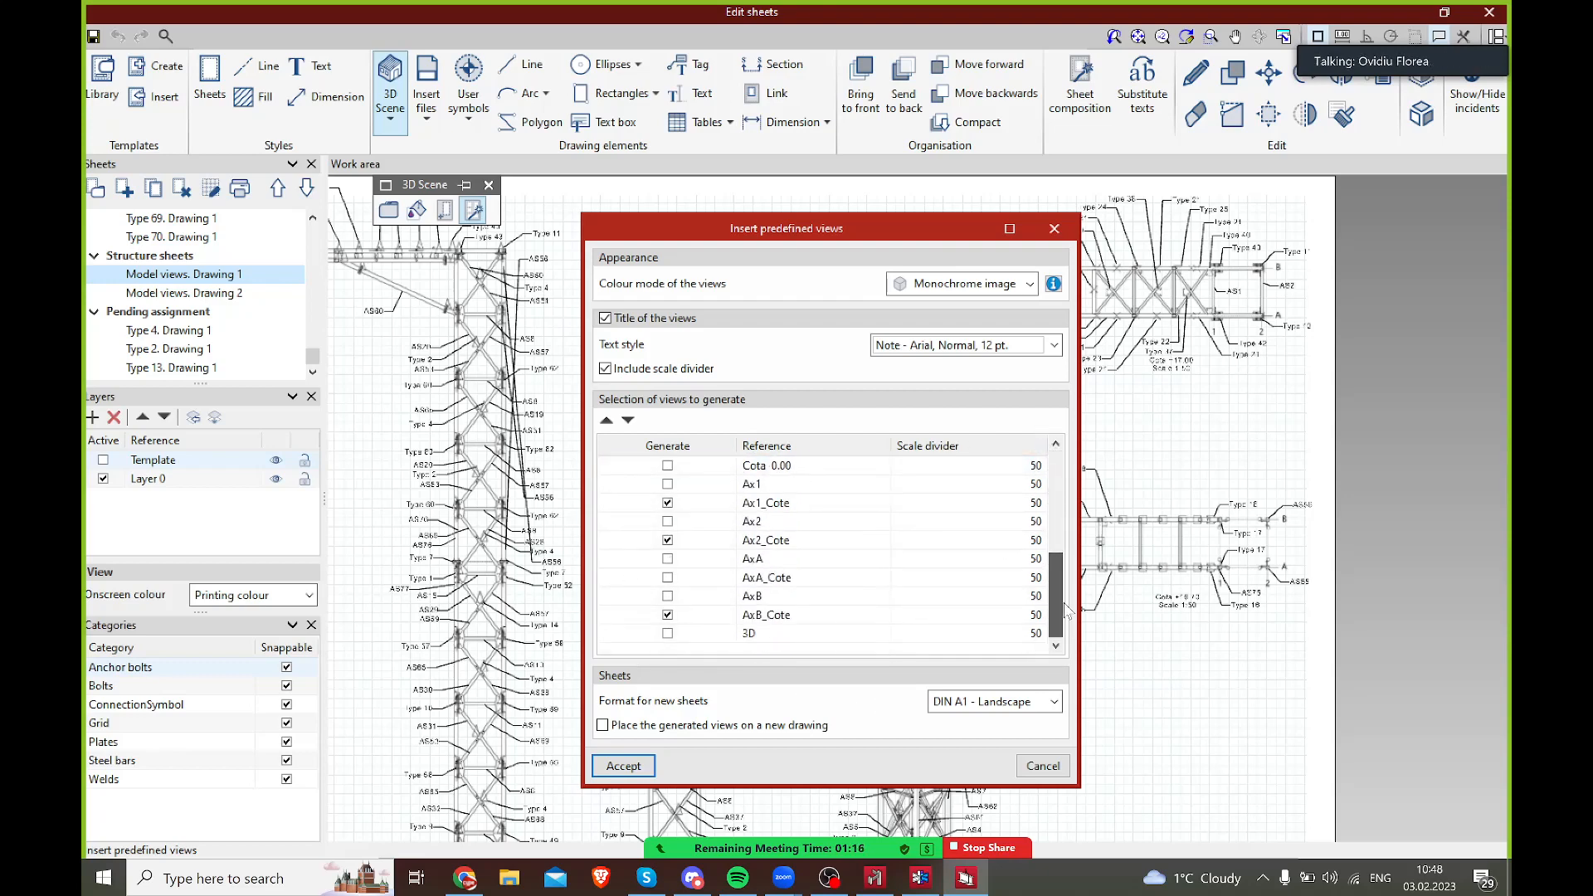
click(1062, 766)
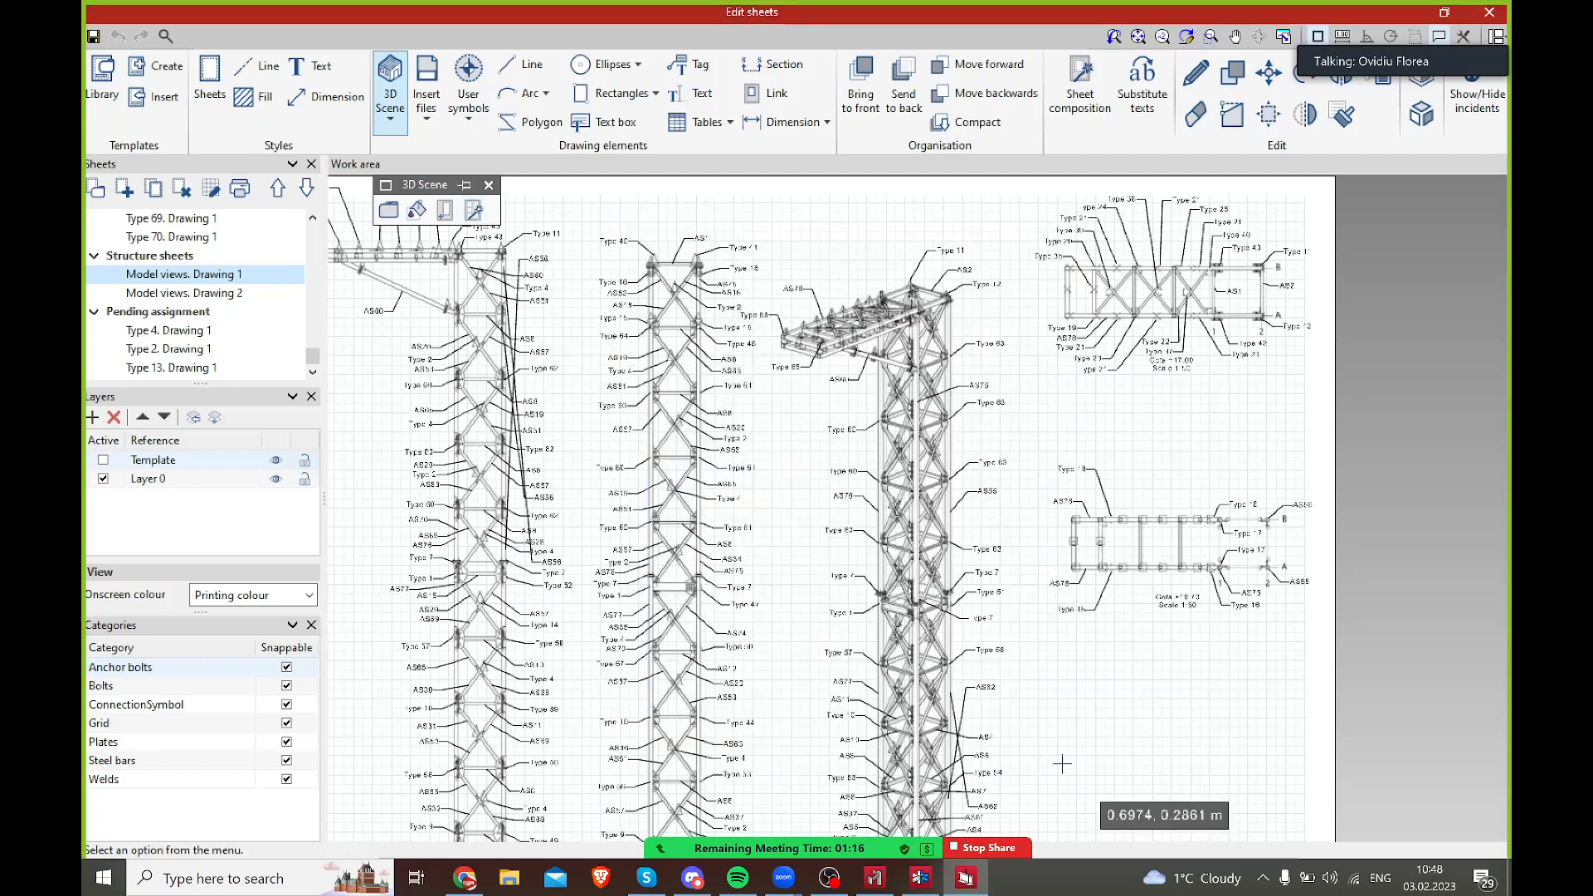
- Review the overall layout of the DIN A1 model views sheet with all its elevations and plans
mouse_move(312, 353)
mouse_down()
mouse_move(313, 226)
mouse_move(324, 355)
mouse_up()
scroll(889, 385, down, 2)
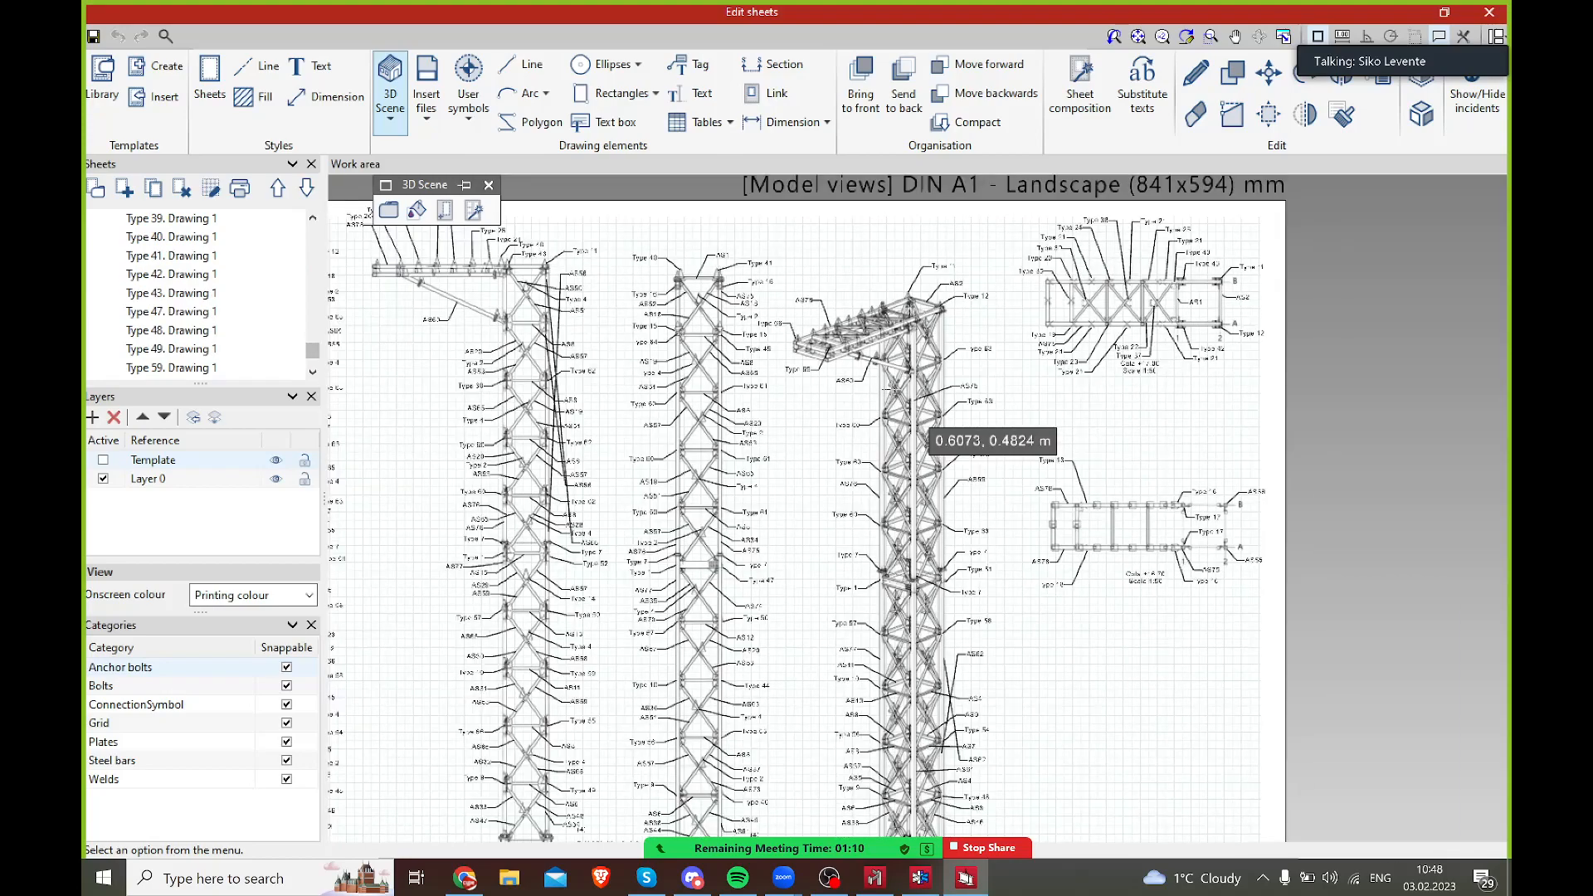
middle_drag(725, 372, 967, 366)
scroll(848, 369, down, 1)
scroll(887, 323, down, 1)
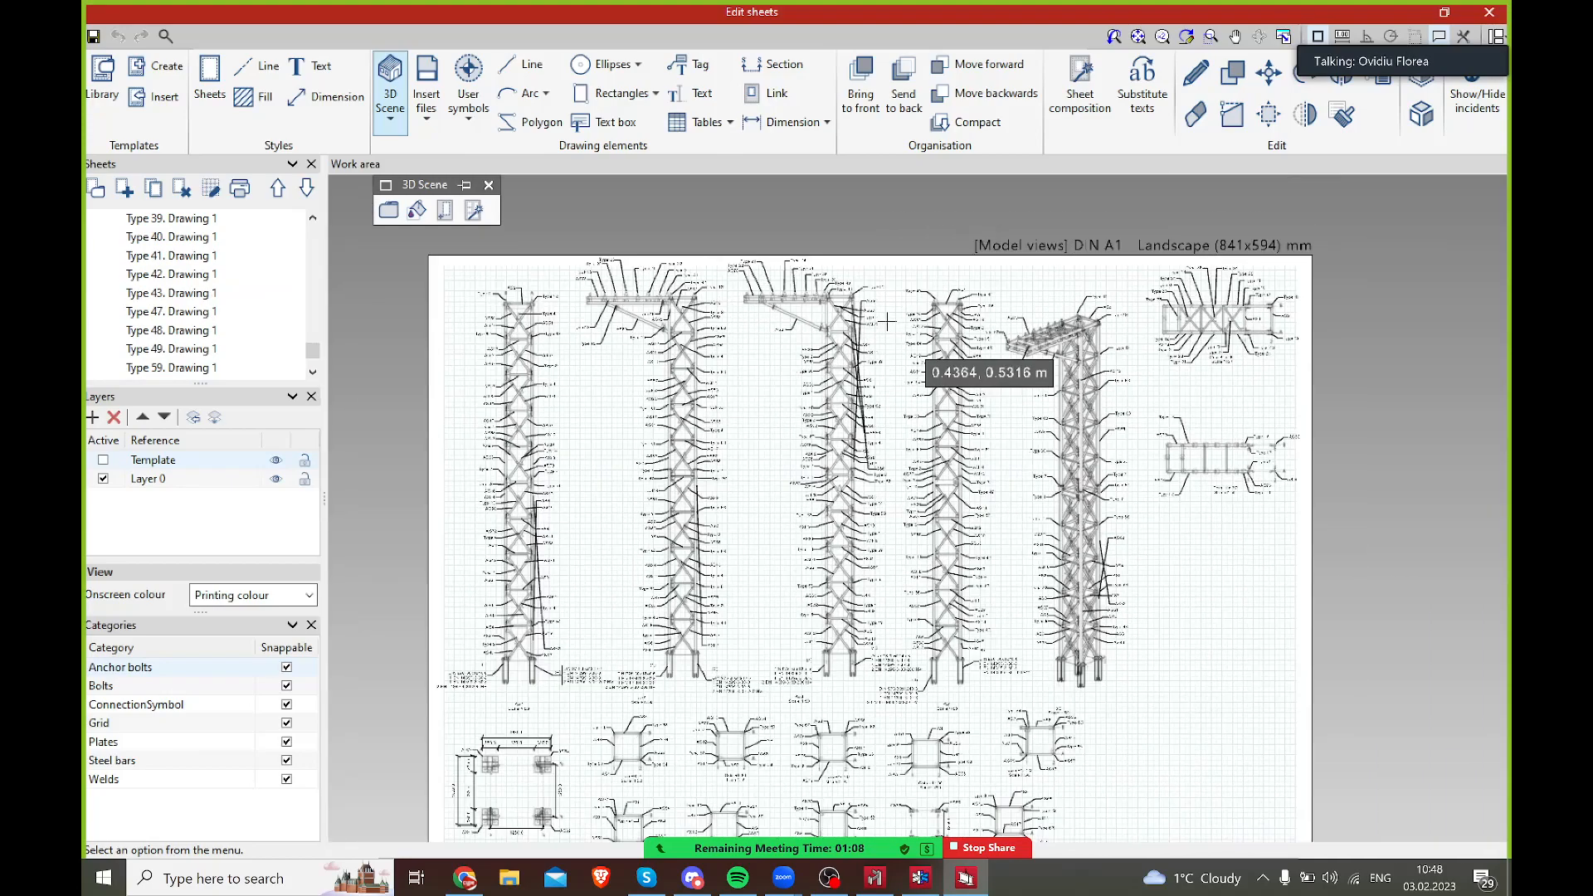
middle_drag(886, 322, 890, 301)
- Open the part sheets PL1. Drawing 1 and PL2. Drawing 1 and examine the plates' dimensions, hole tags and sections
drag(314, 355, 316, 230)
scroll(244, 283, down, 5)
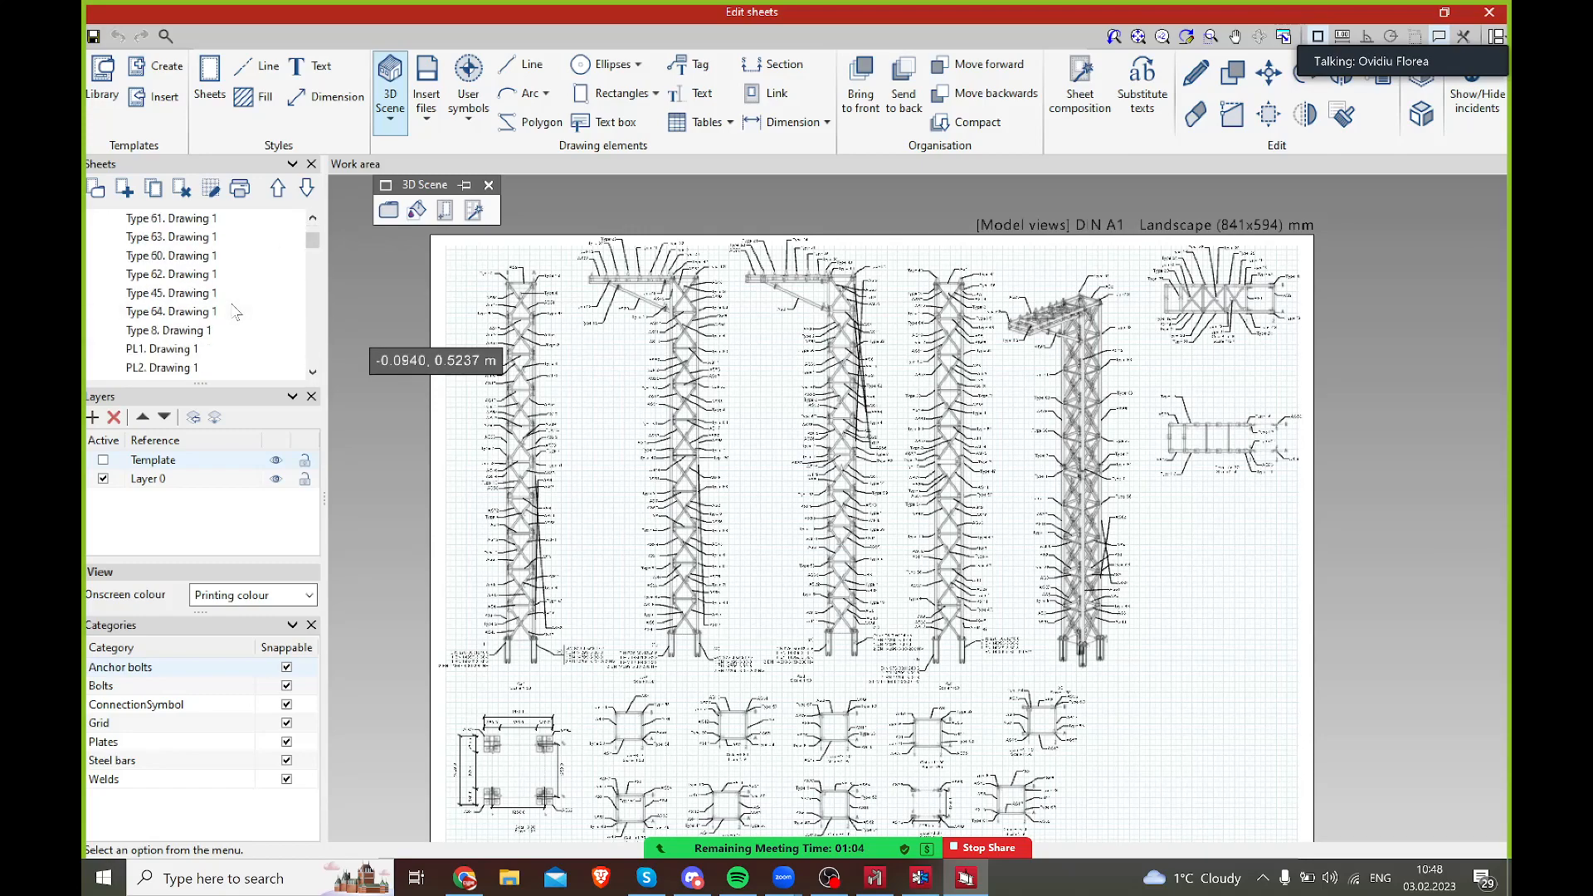
scroll(197, 257, up, 2)
click(184, 239)
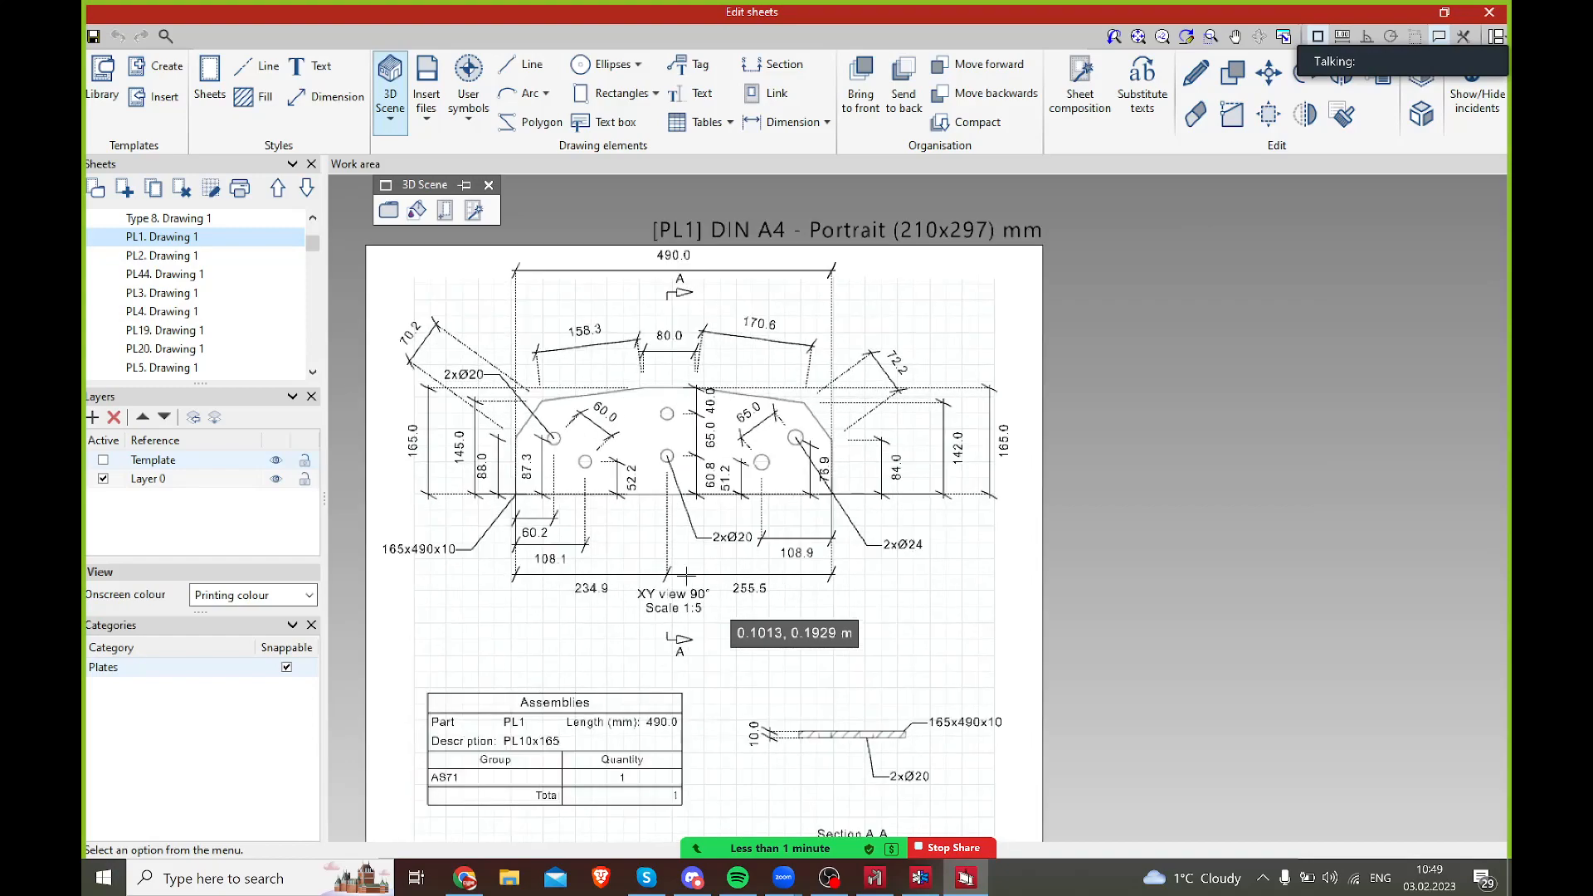
middle_drag(691, 527, 734, 484)
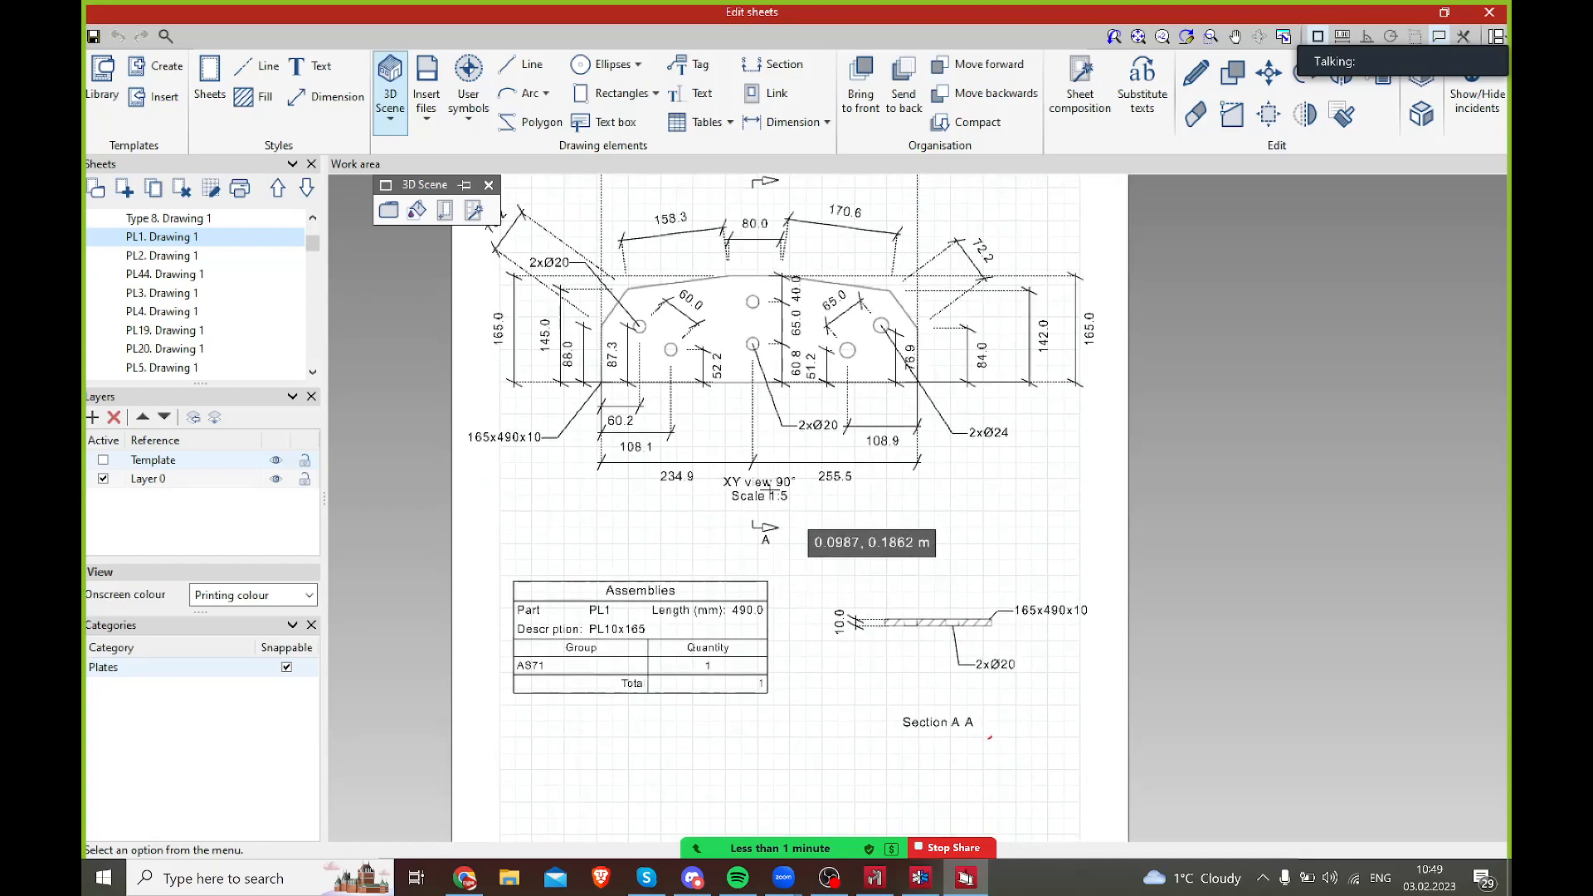
scroll(798, 535, up, 1)
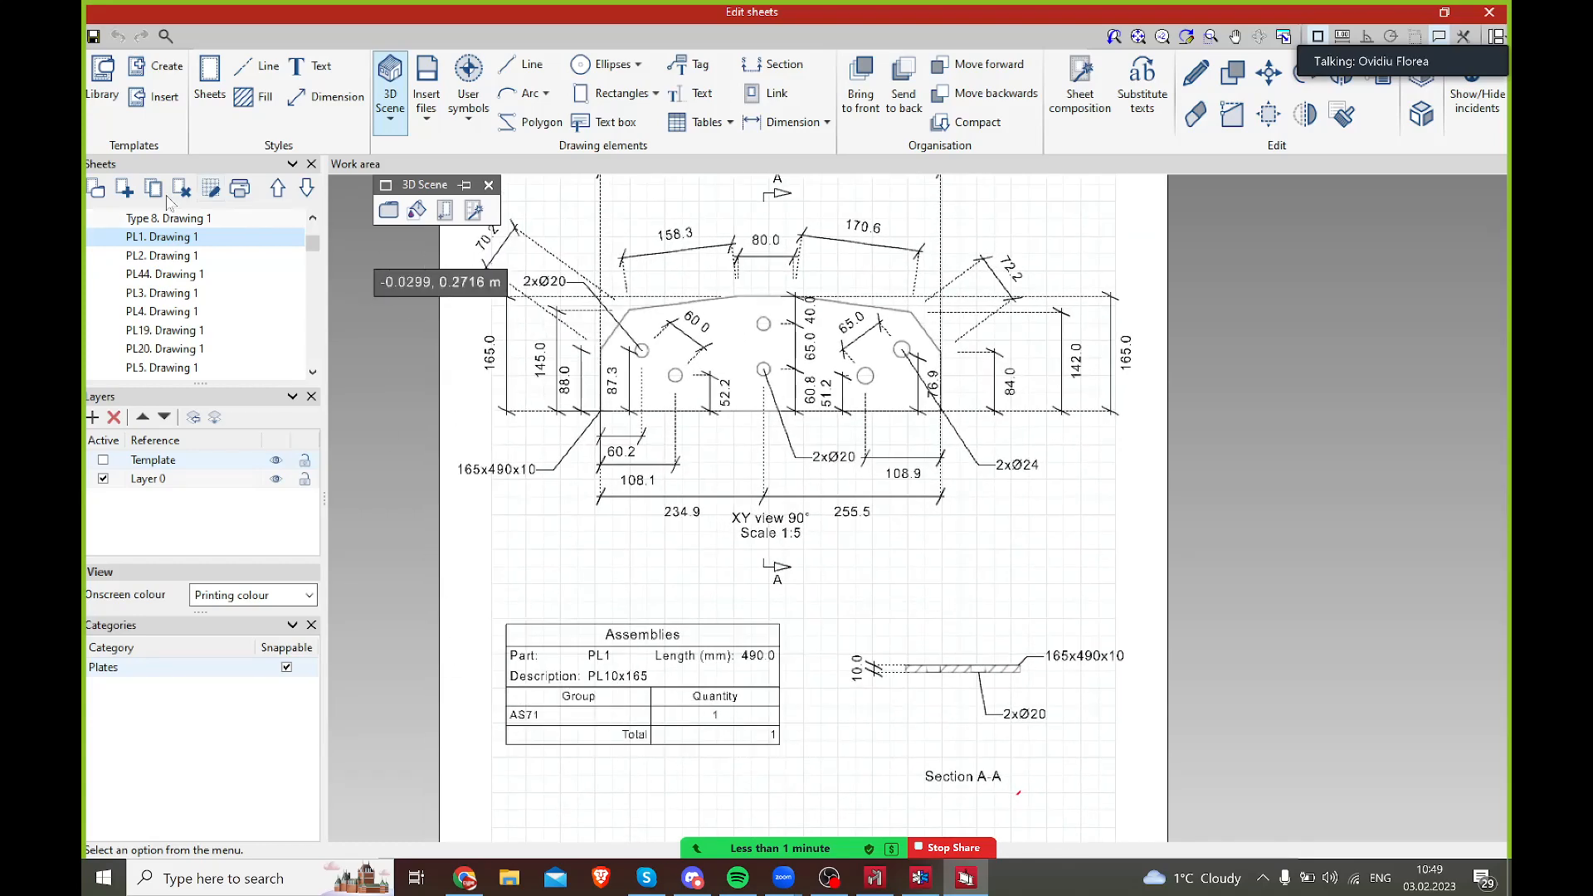
click(169, 257)
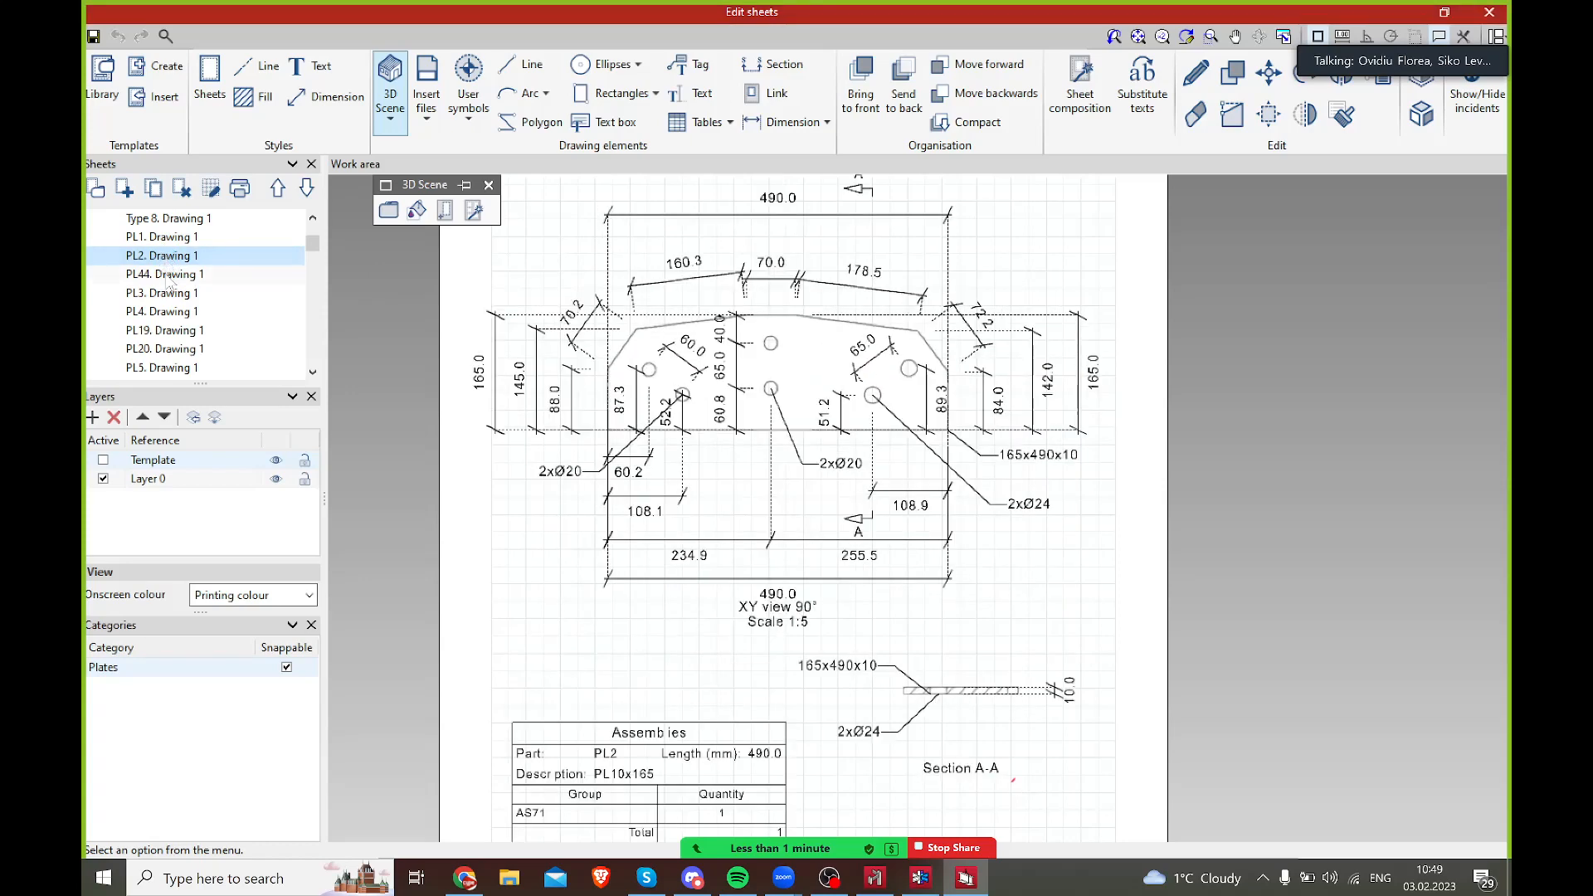
- Open the plate sheets PL44, PL3 and PL4. Drawing 1 and examine their dimensions, holes, sections and assembly tables
click(168, 275)
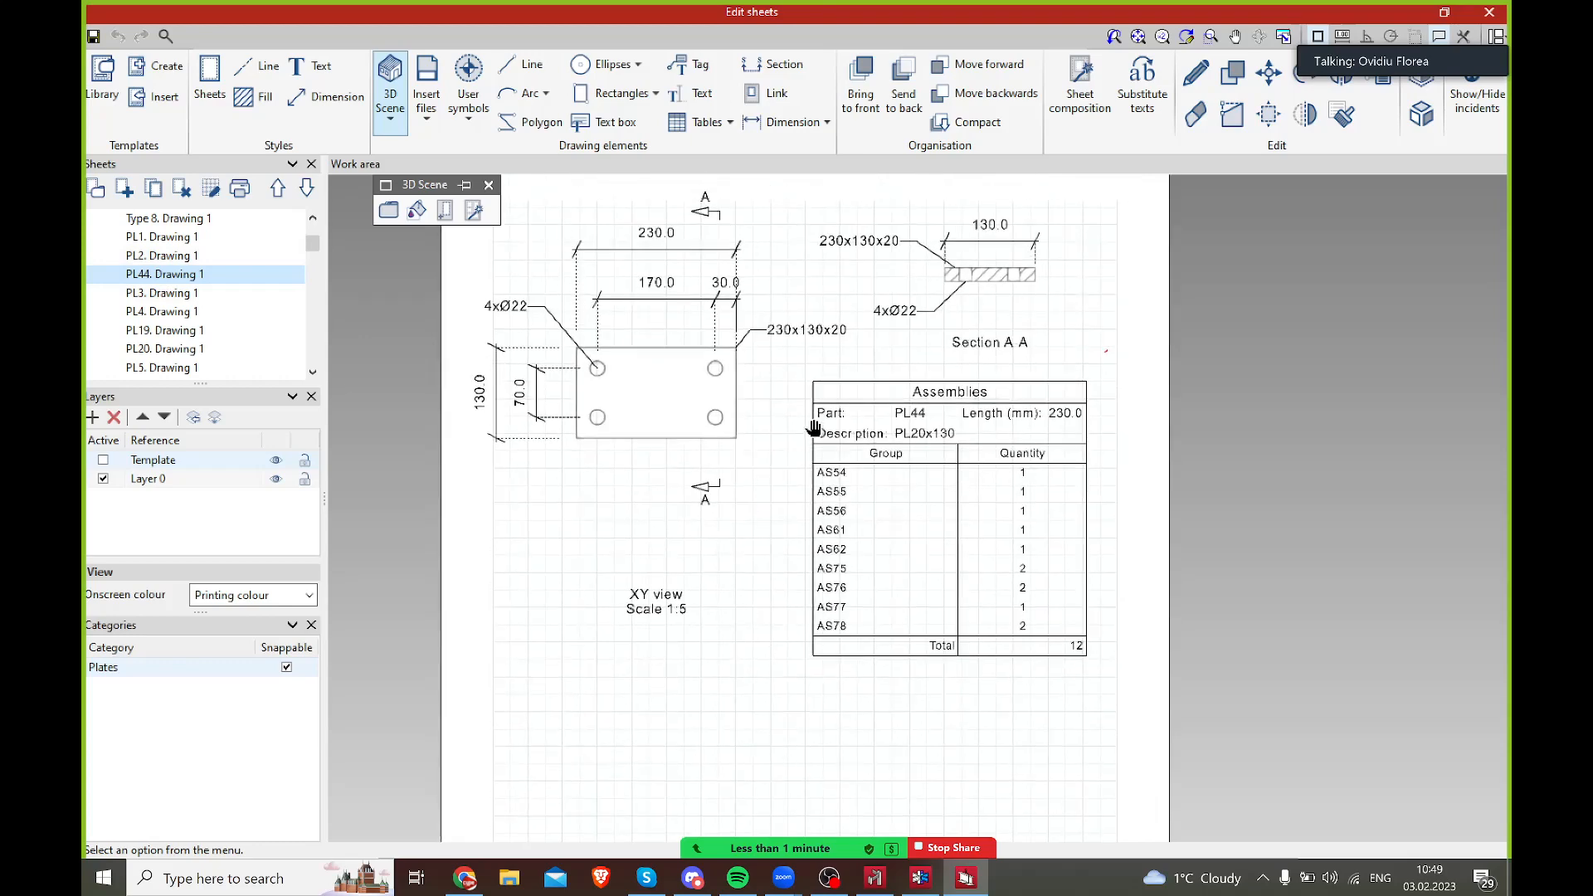
click(168, 294)
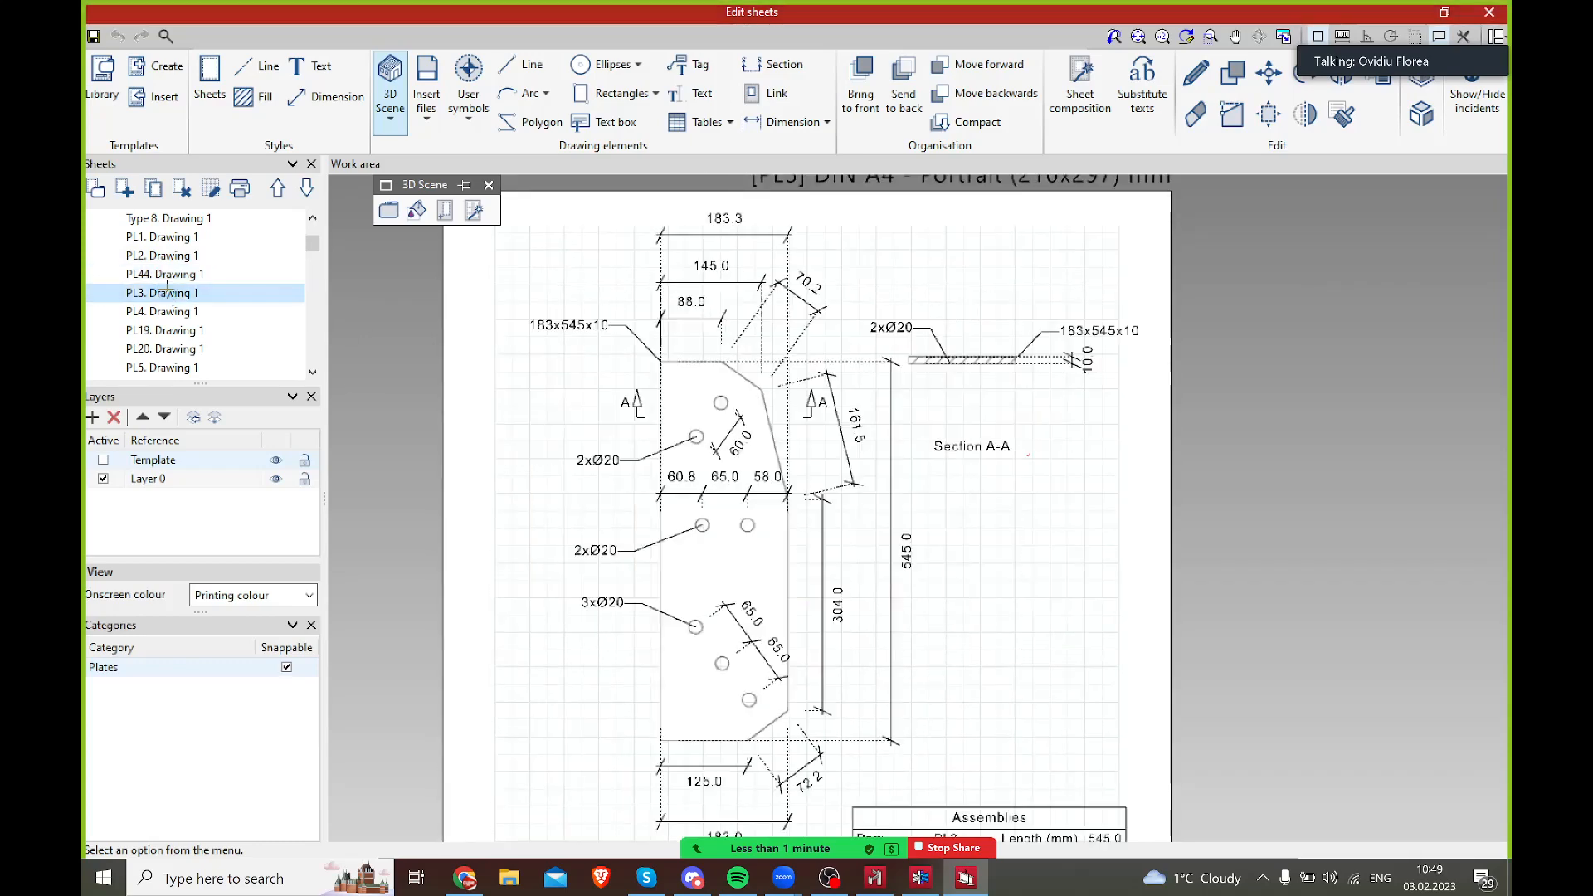
middle_drag(1099, 629, 1078, 551)
scroll(1092, 576, down, 1)
middle_drag(935, 579, 910, 515)
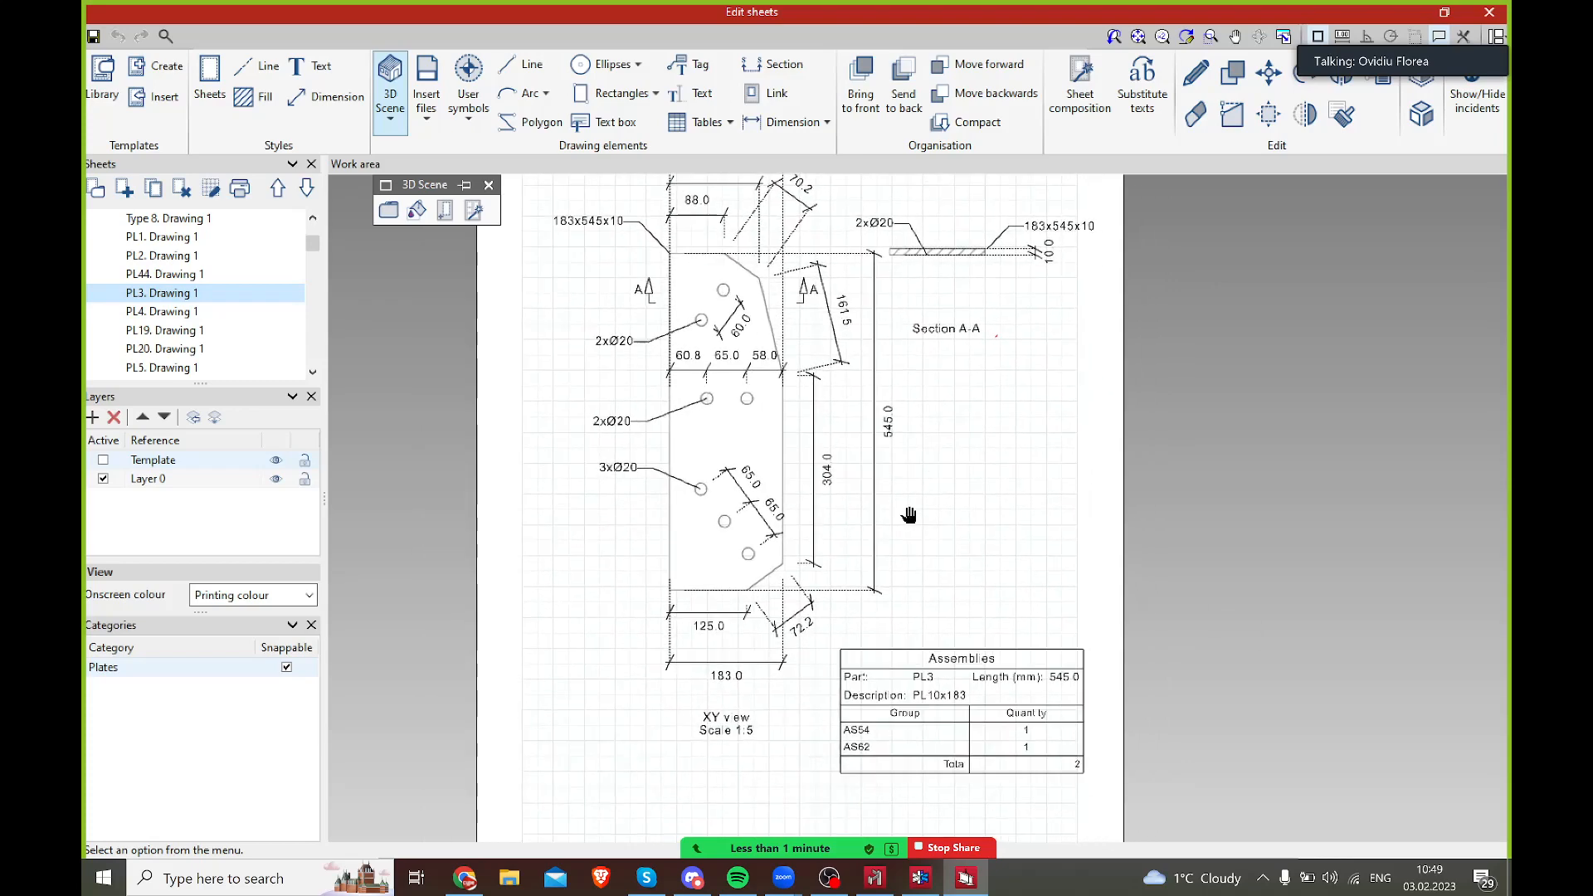
click(174, 314)
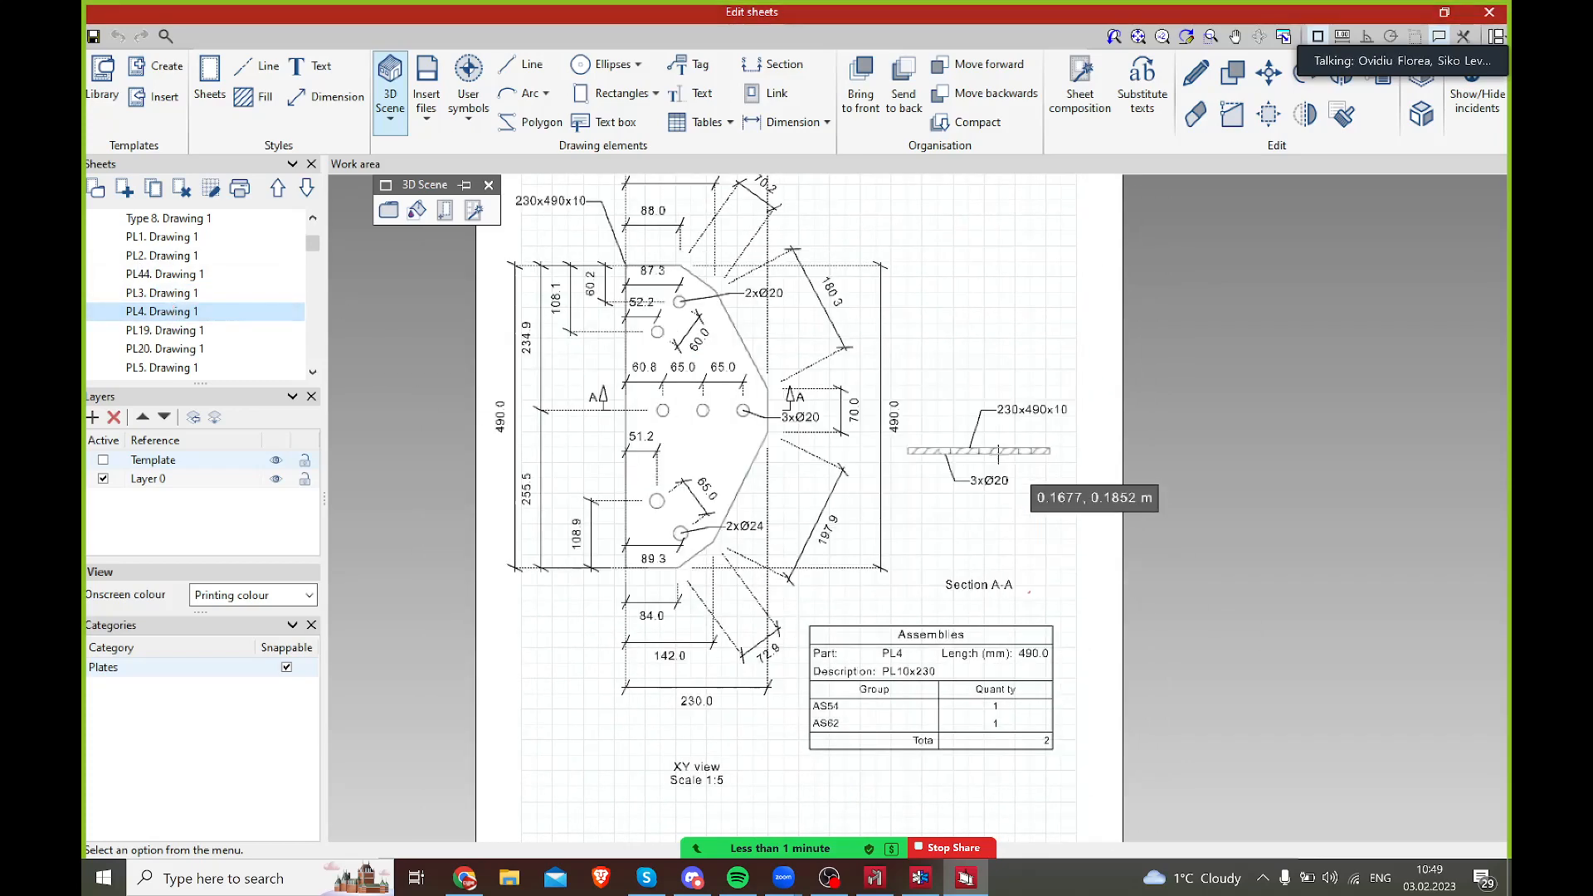
scroll(913, 472, down, 1)
middle_drag(872, 456, 871, 481)
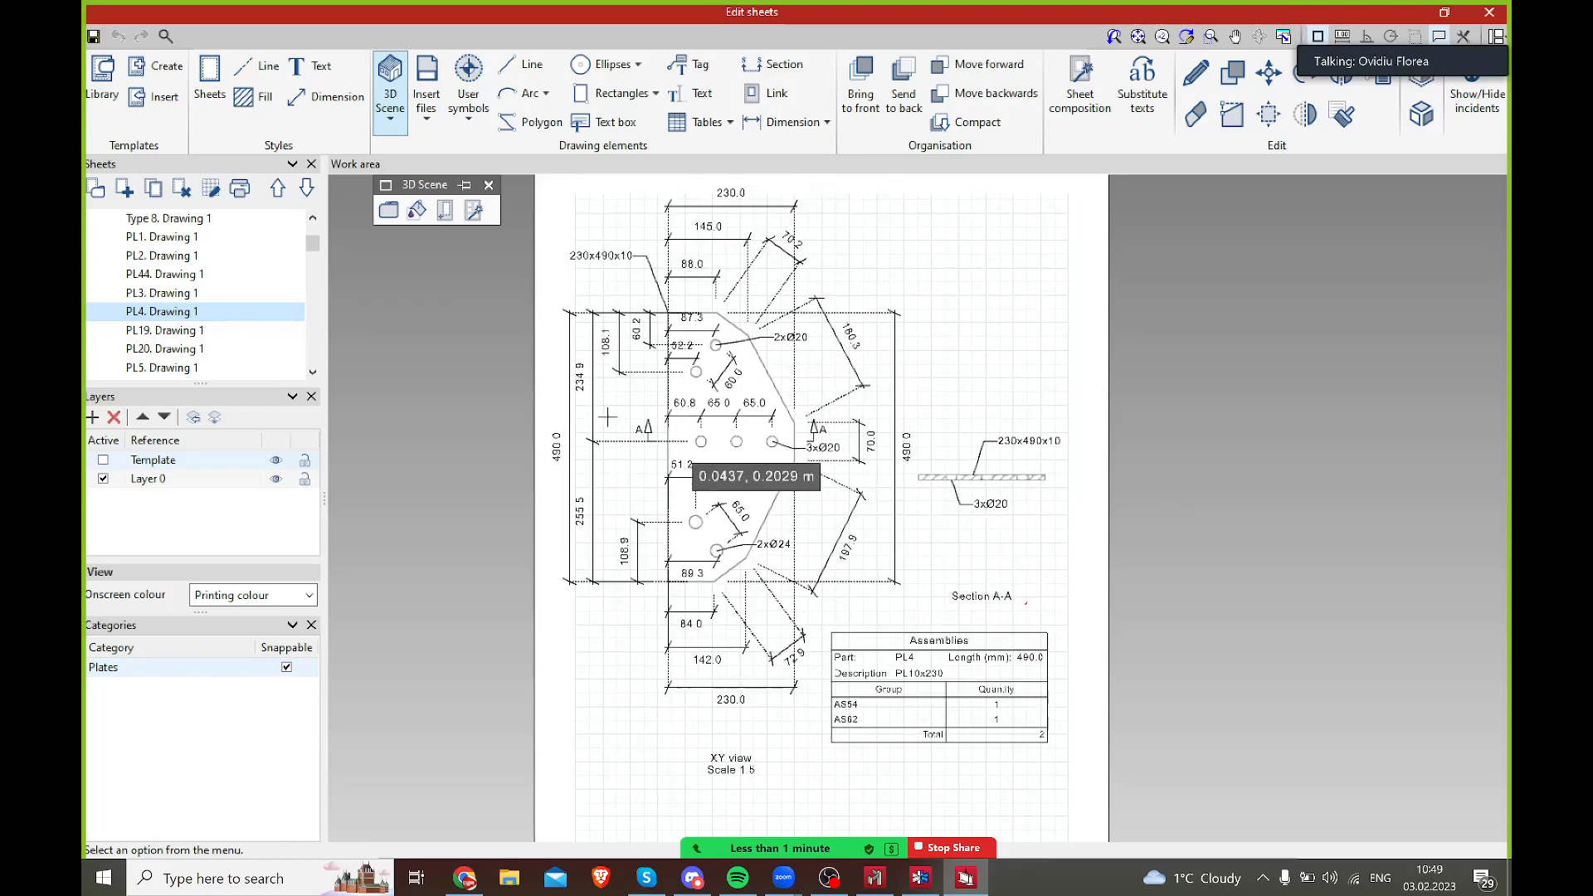
- Open the steel bar sheet PR6. Drawing 1 and examine its views, hole spacing and assembly table
scroll(218, 332, down, 3)
scroll(273, 280, down, 3)
click(191, 275)
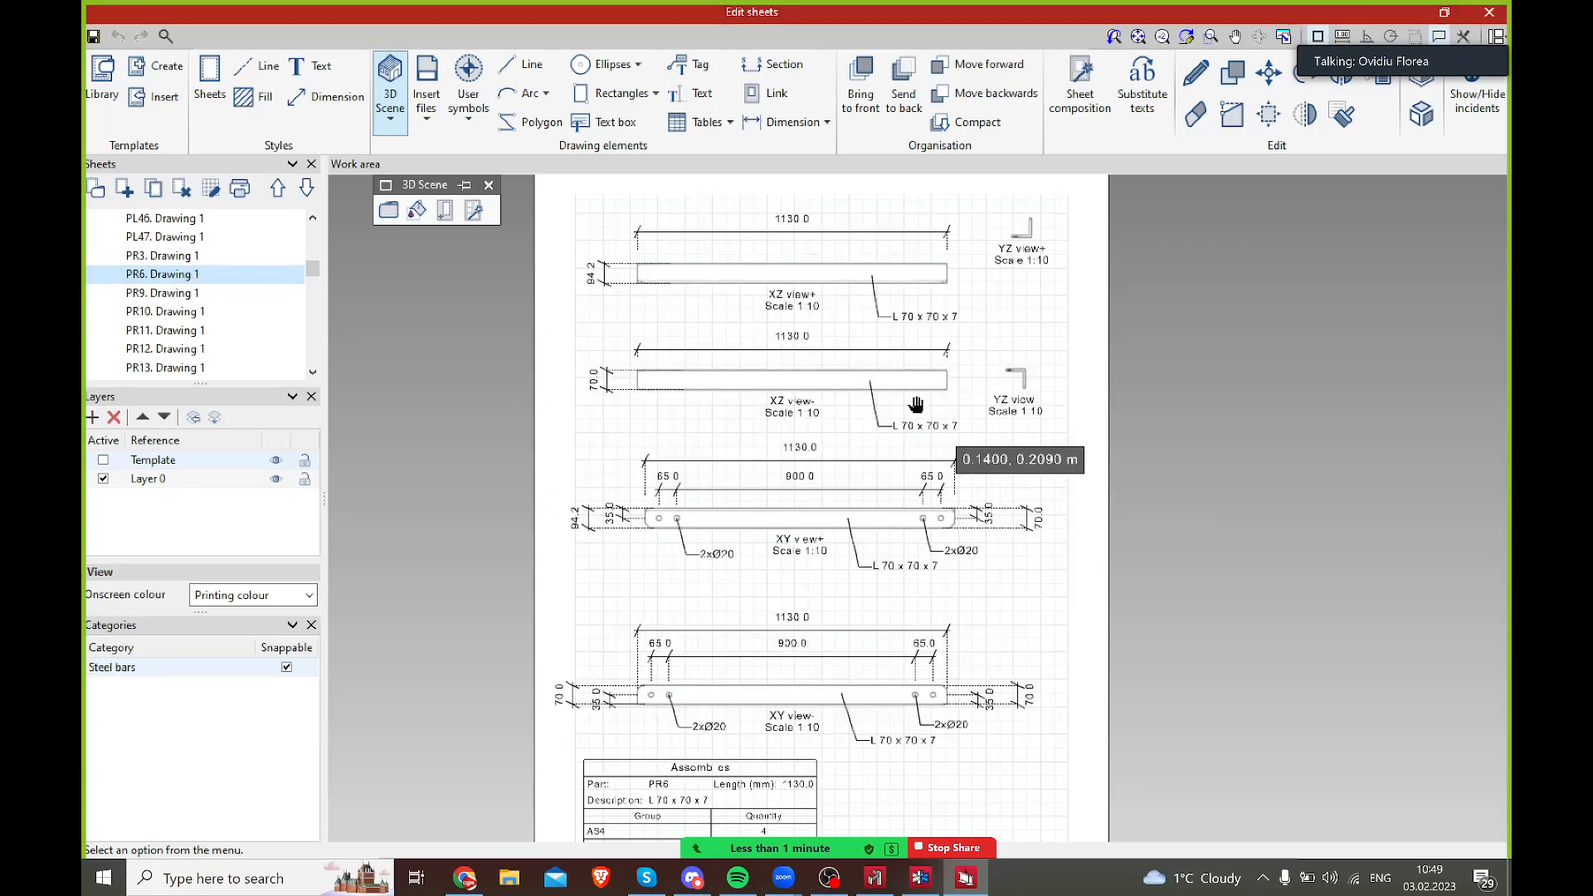
scroll(937, 374, down, 1)
- Open the assembly sheet AS1. Drawing 1 and examine the bar's views, dimensions and parts table
scroll(217, 322, down, 3)
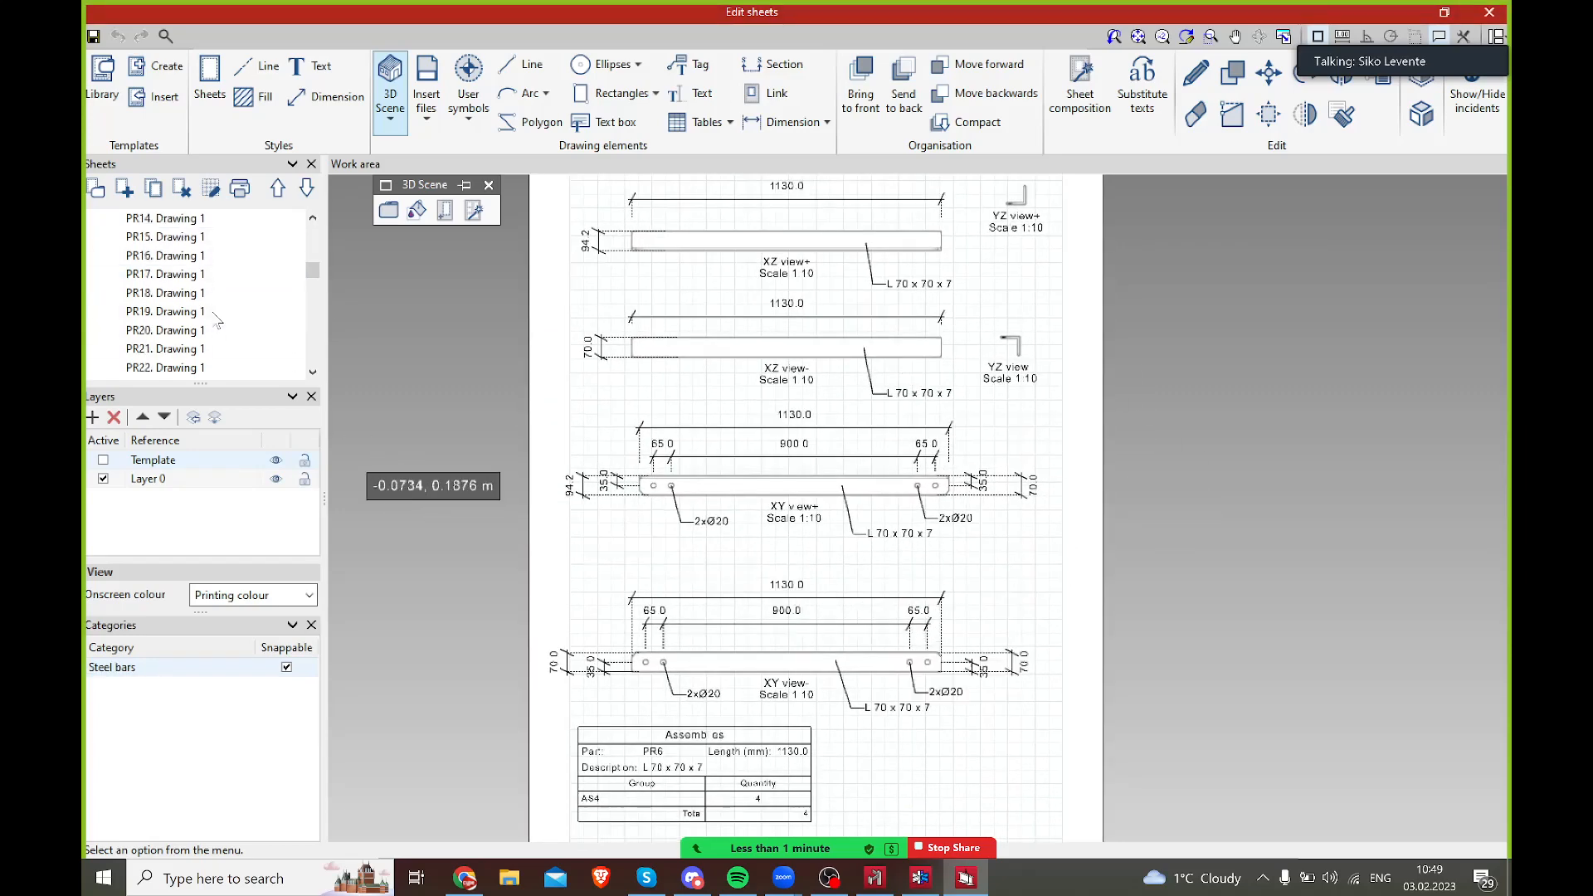
scroll(208, 308, down, 10)
scroll(204, 303, down, 5)
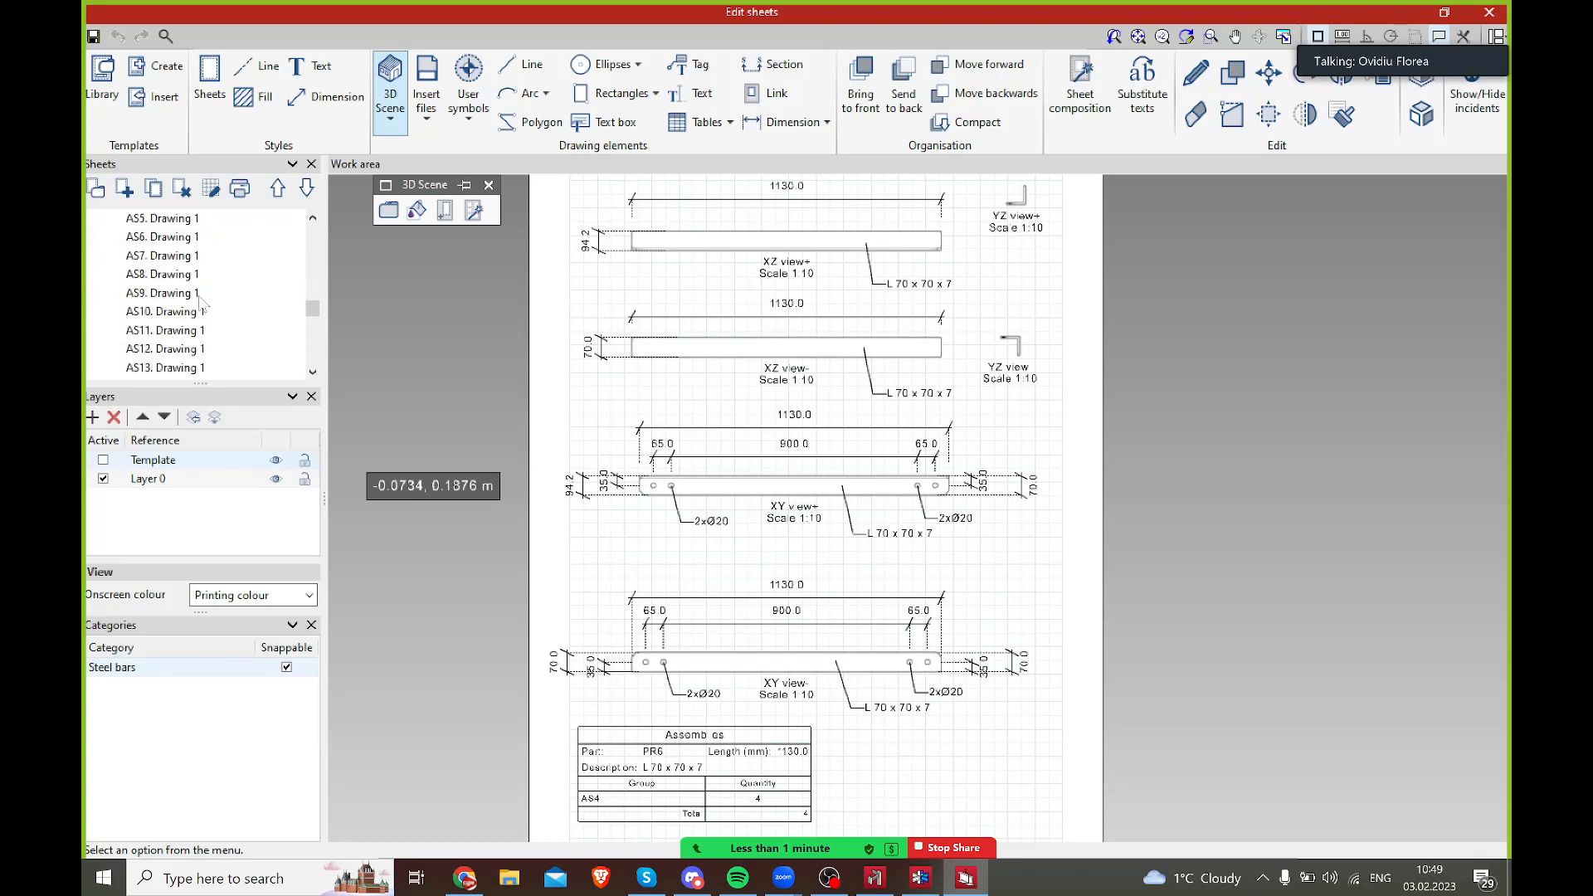
click(185, 256)
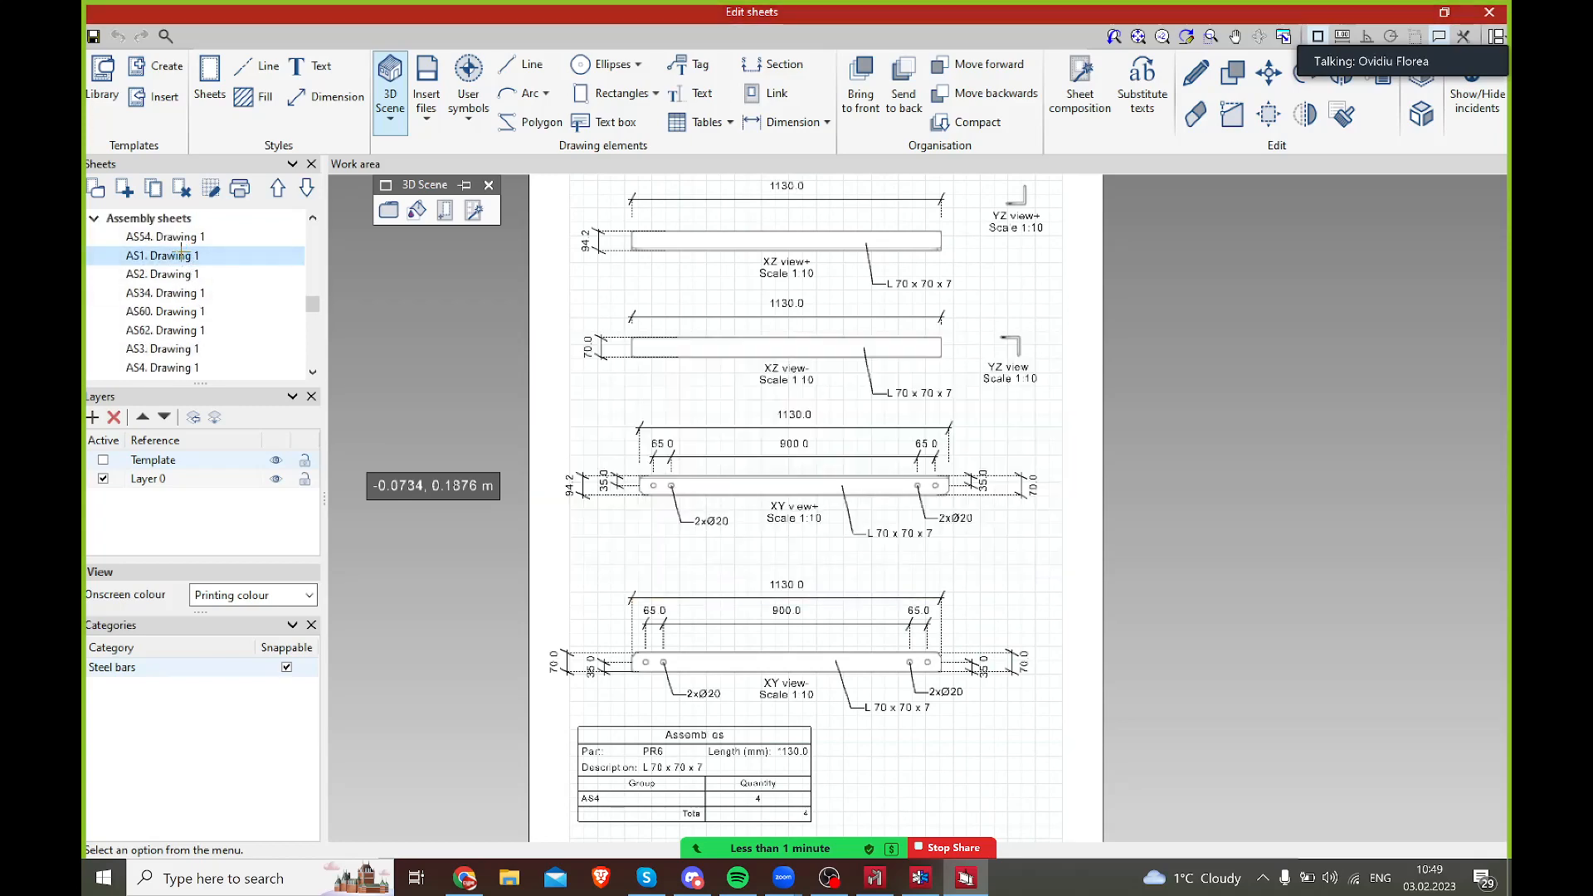
middle_drag(772, 340, 759, 429)
scroll(813, 358, up, 2)
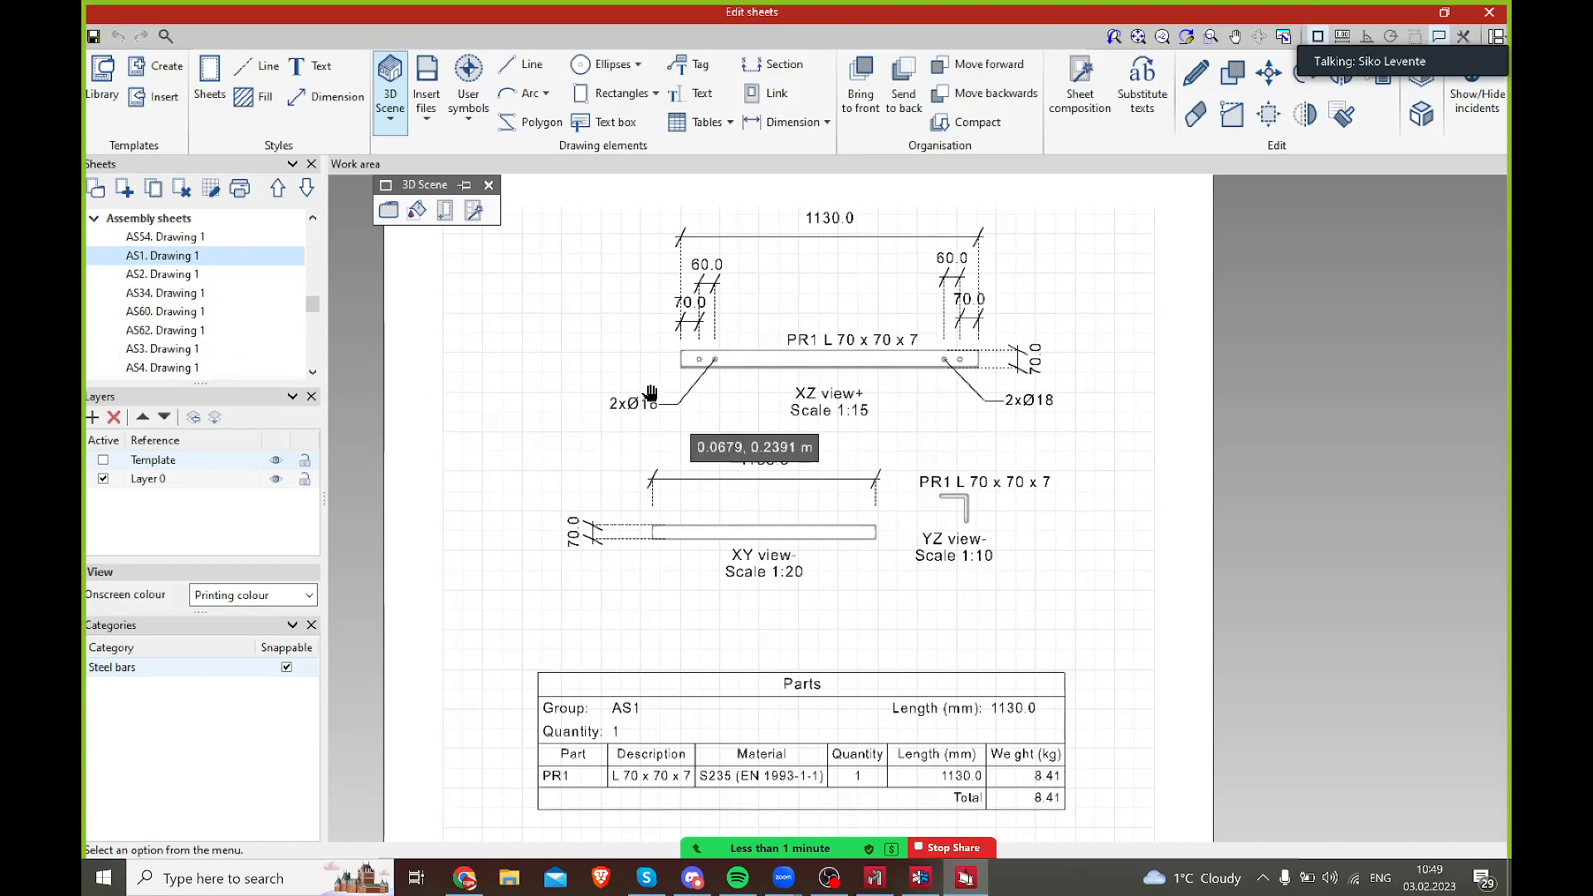
middle_drag(649, 394, 631, 379)
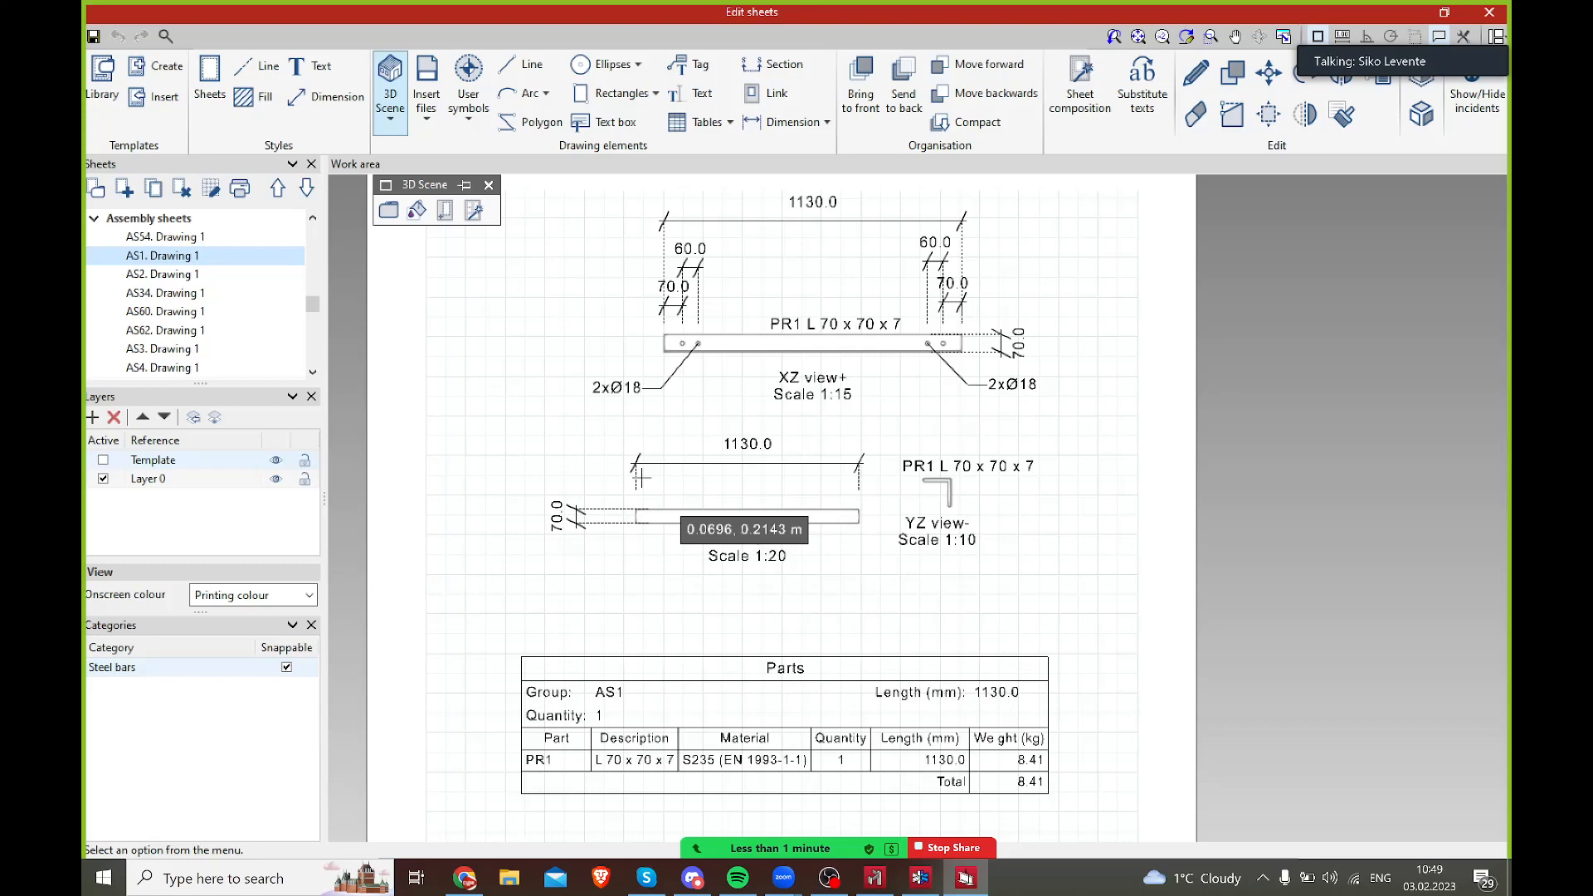
drag(313, 305, 315, 272)
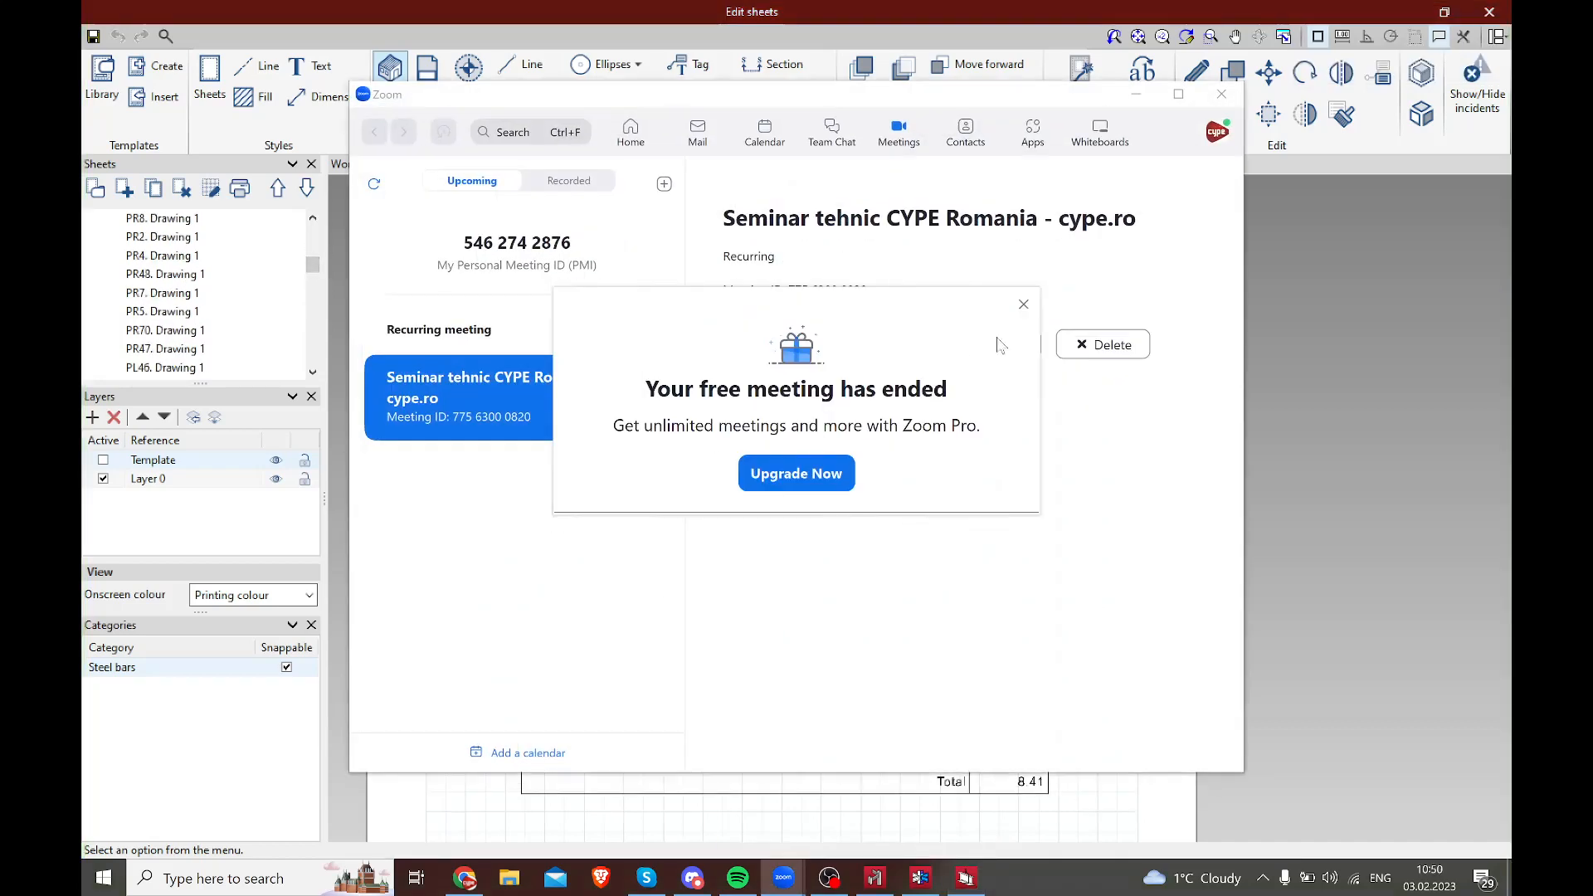
- Dismiss Zoom's meeting-ended notice and restart the recurring Seminar tehnic CYPE Romania meeting with computer audio
click(1024, 306)
click(750, 347)
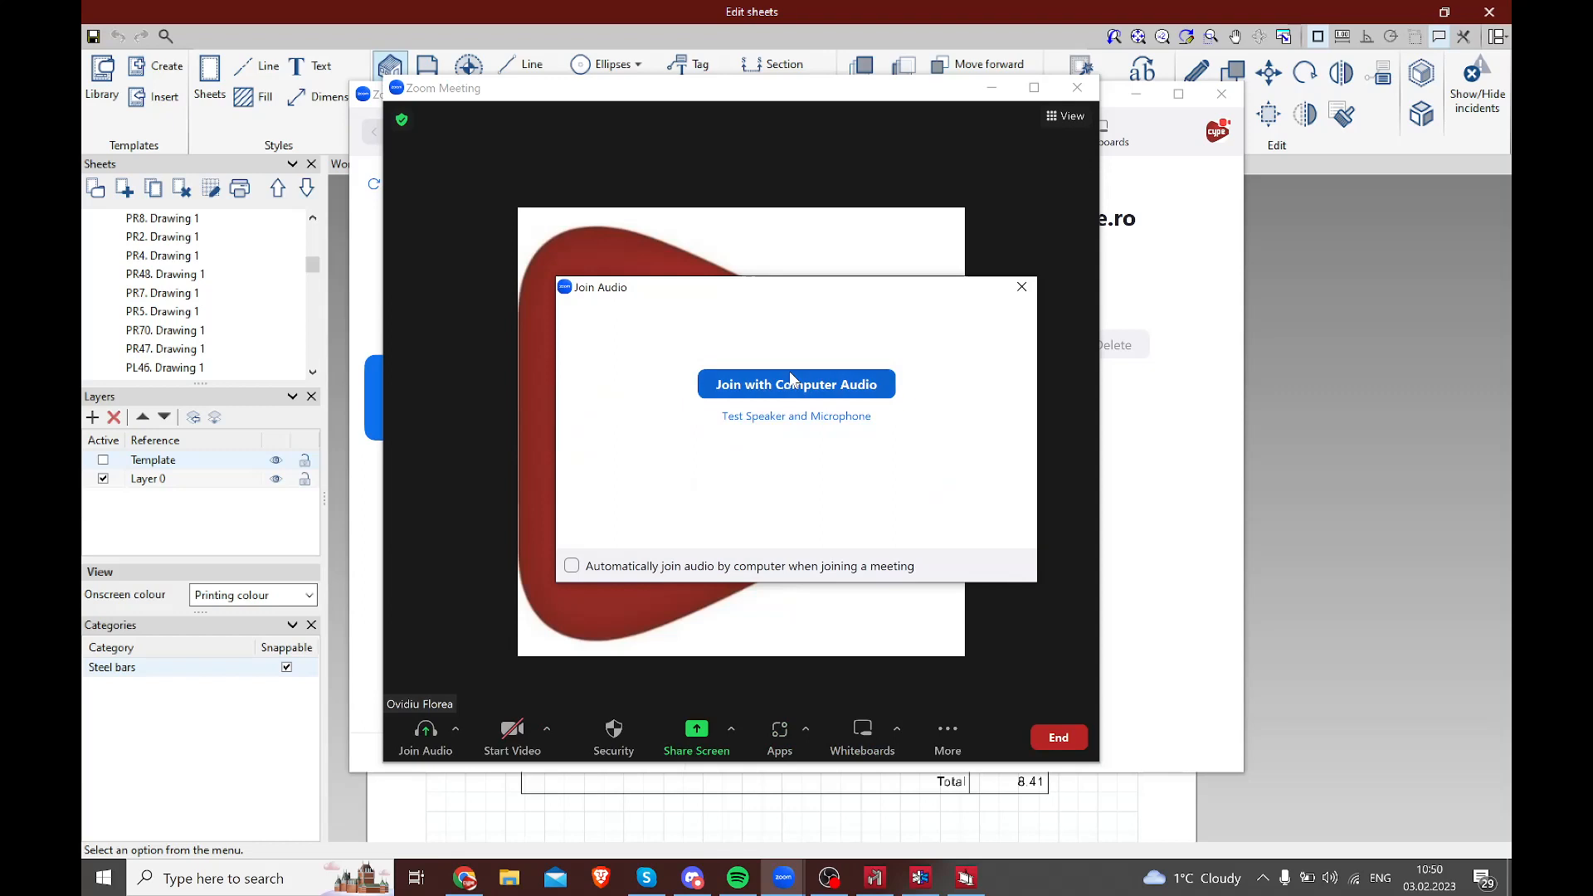
click(788, 383)
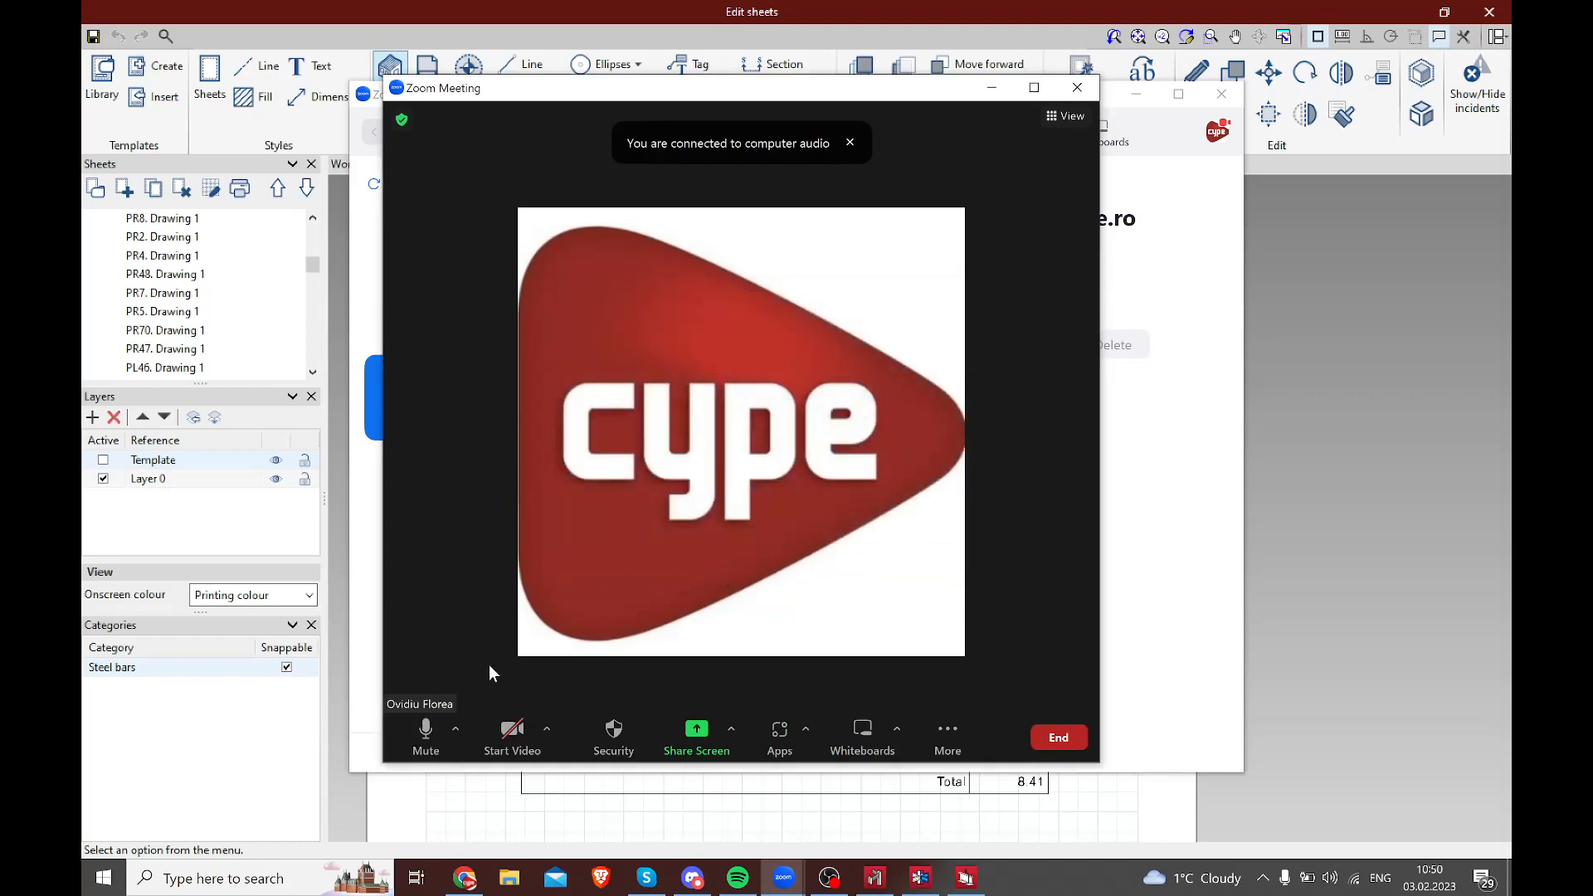
click(948, 732)
click(949, 732)
click(948, 732)
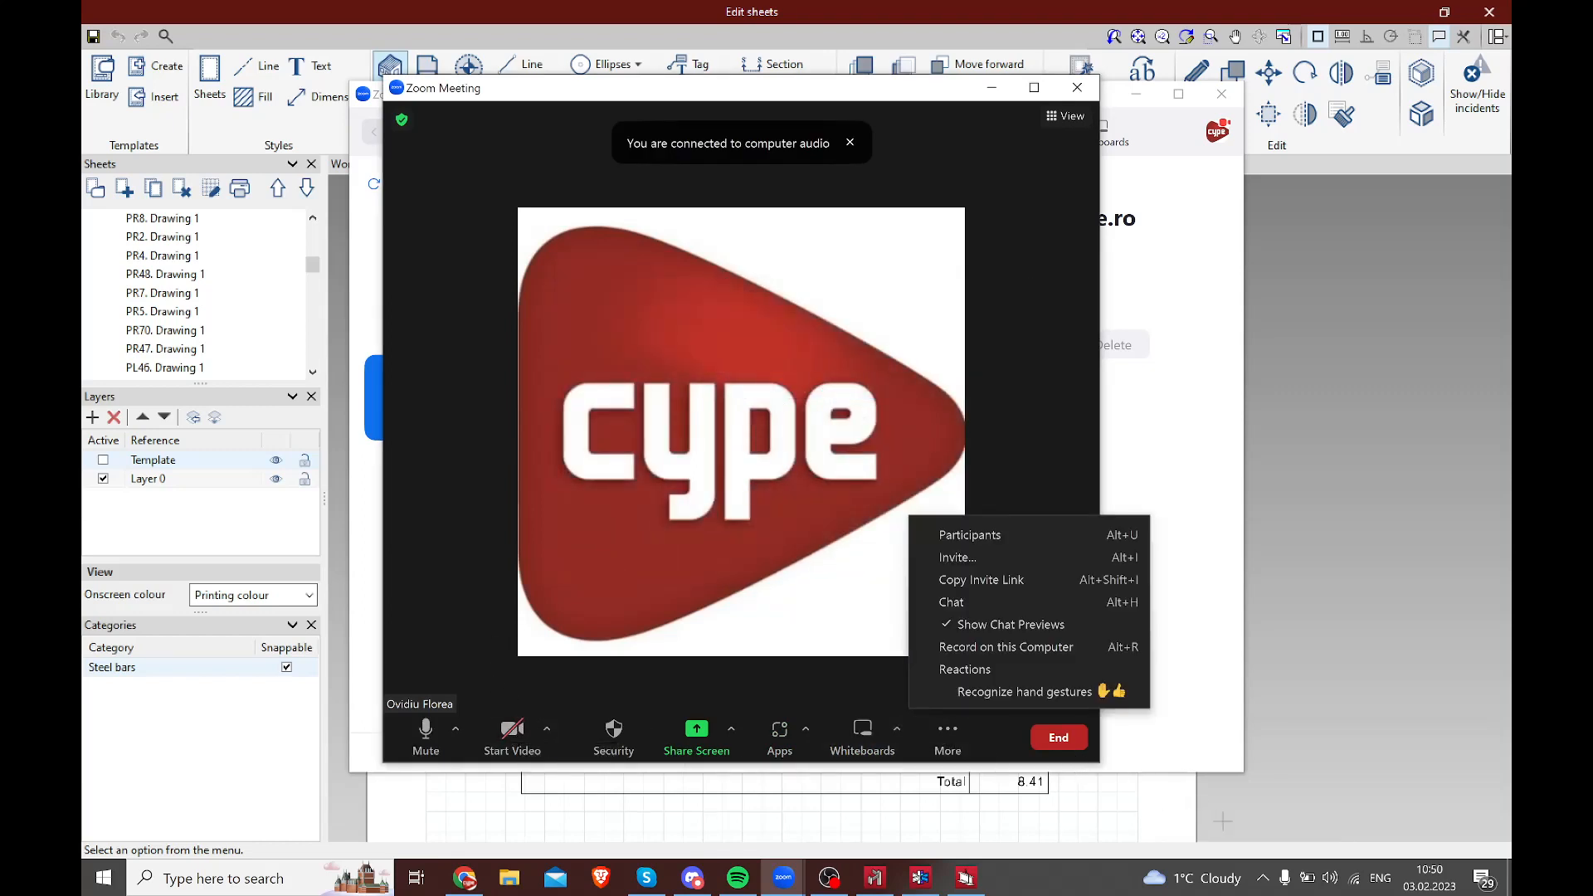
click(1274, 882)
click(1263, 879)
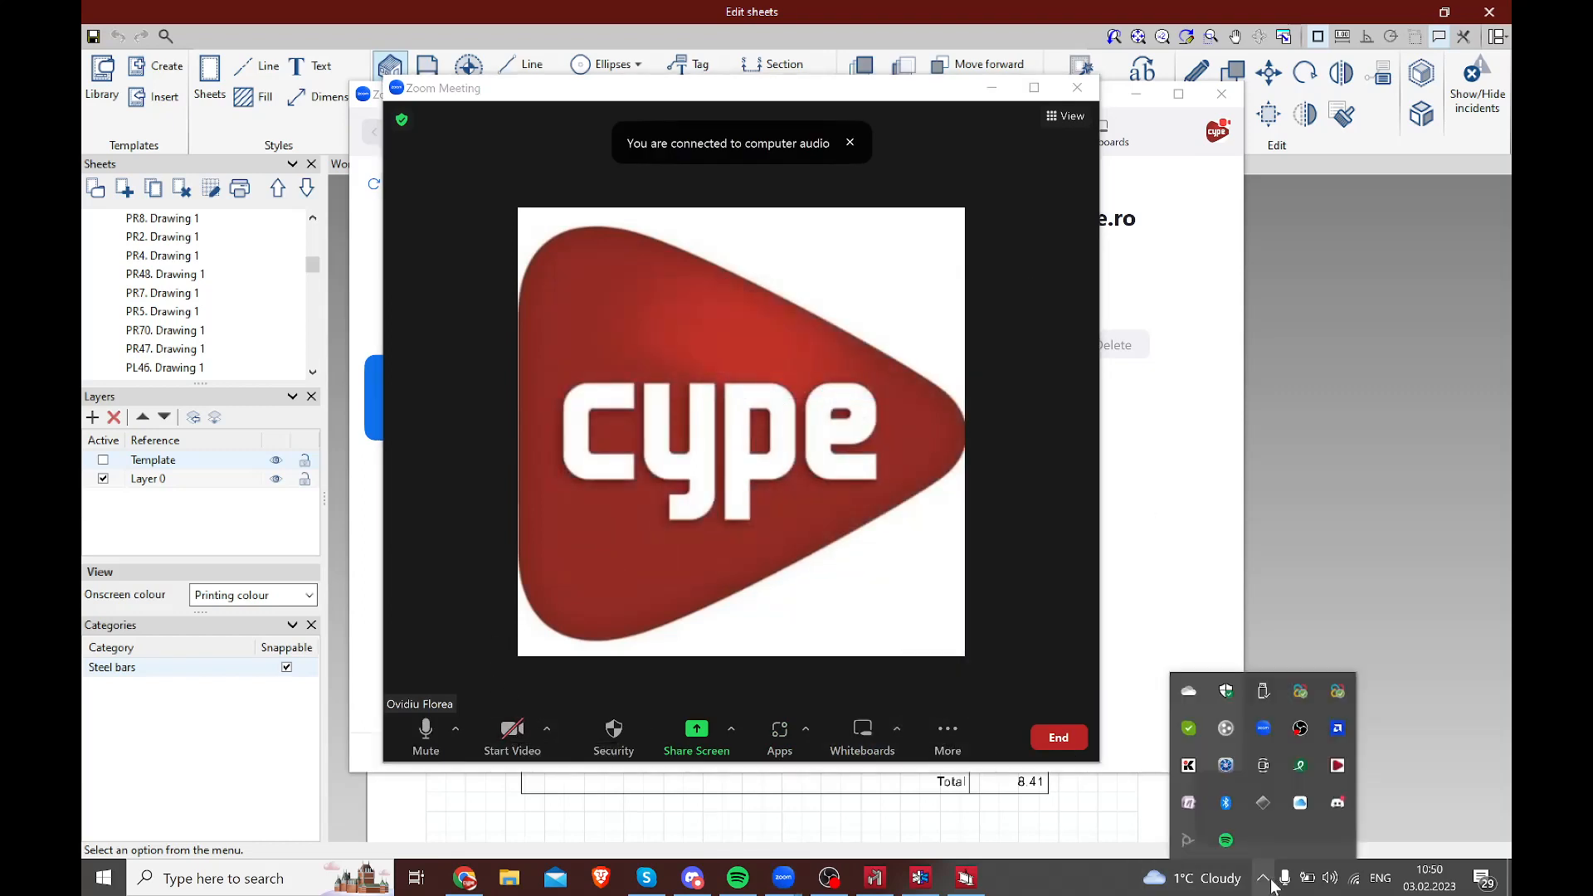
click(1267, 730)
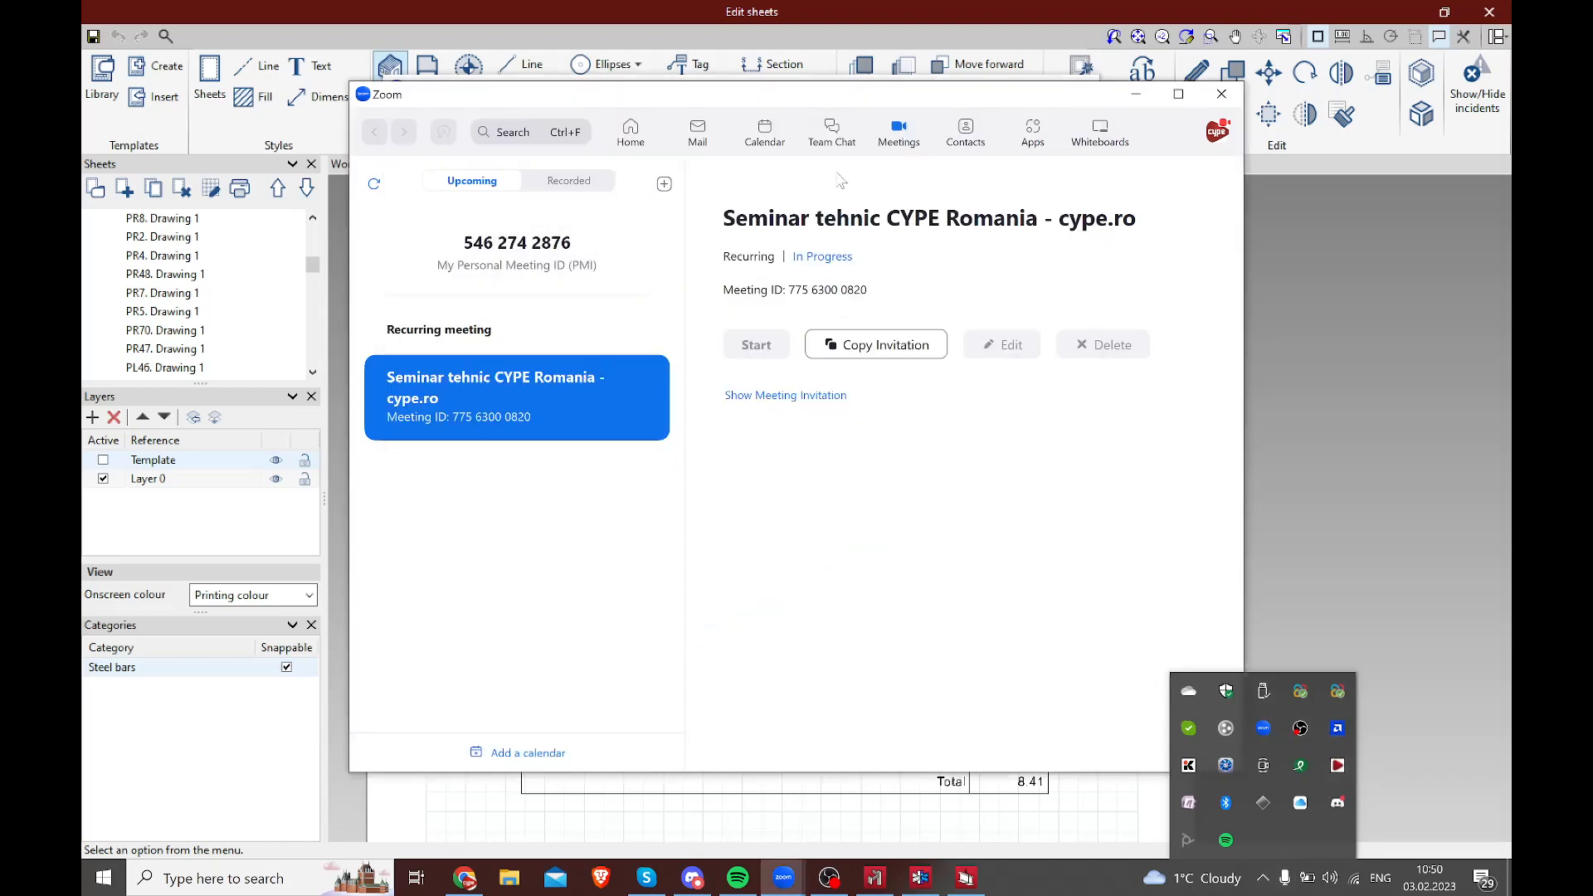
click(1215, 132)
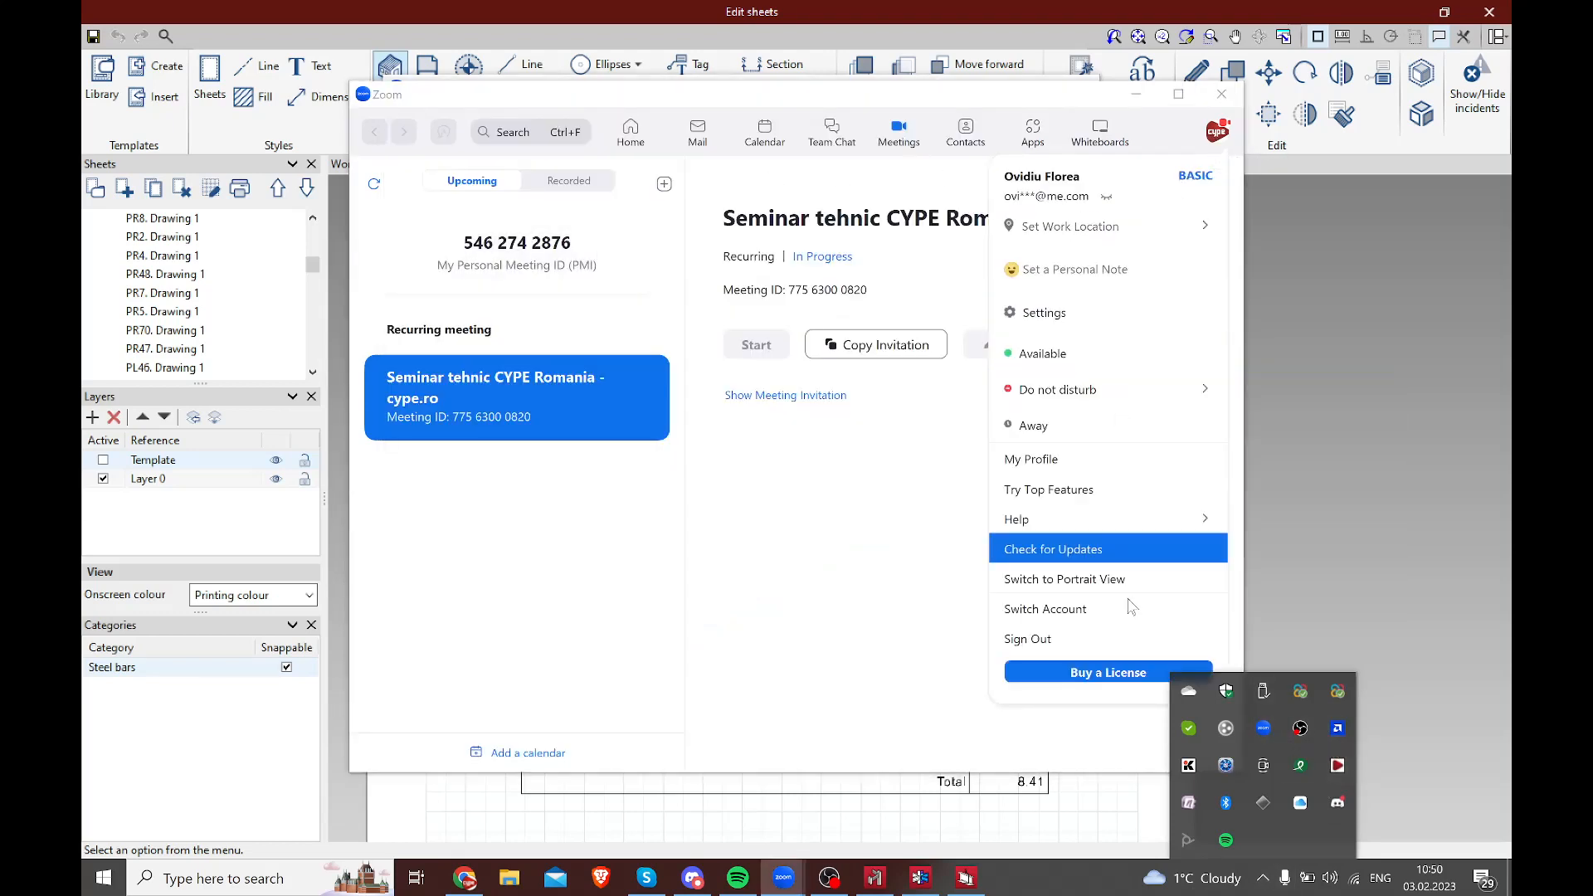
click(784, 878)
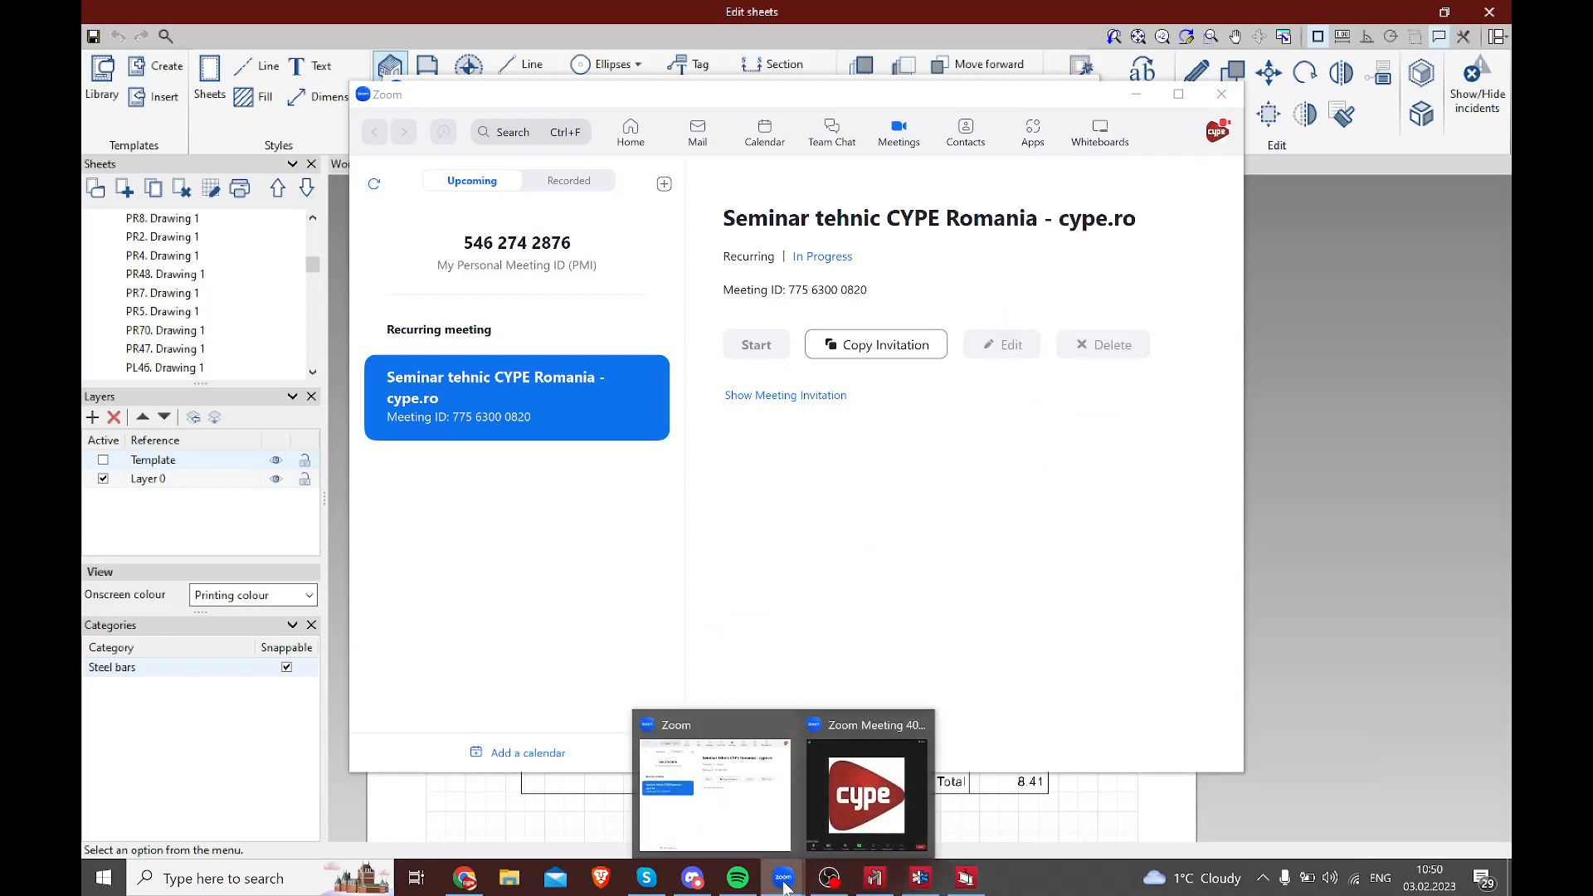
click(871, 780)
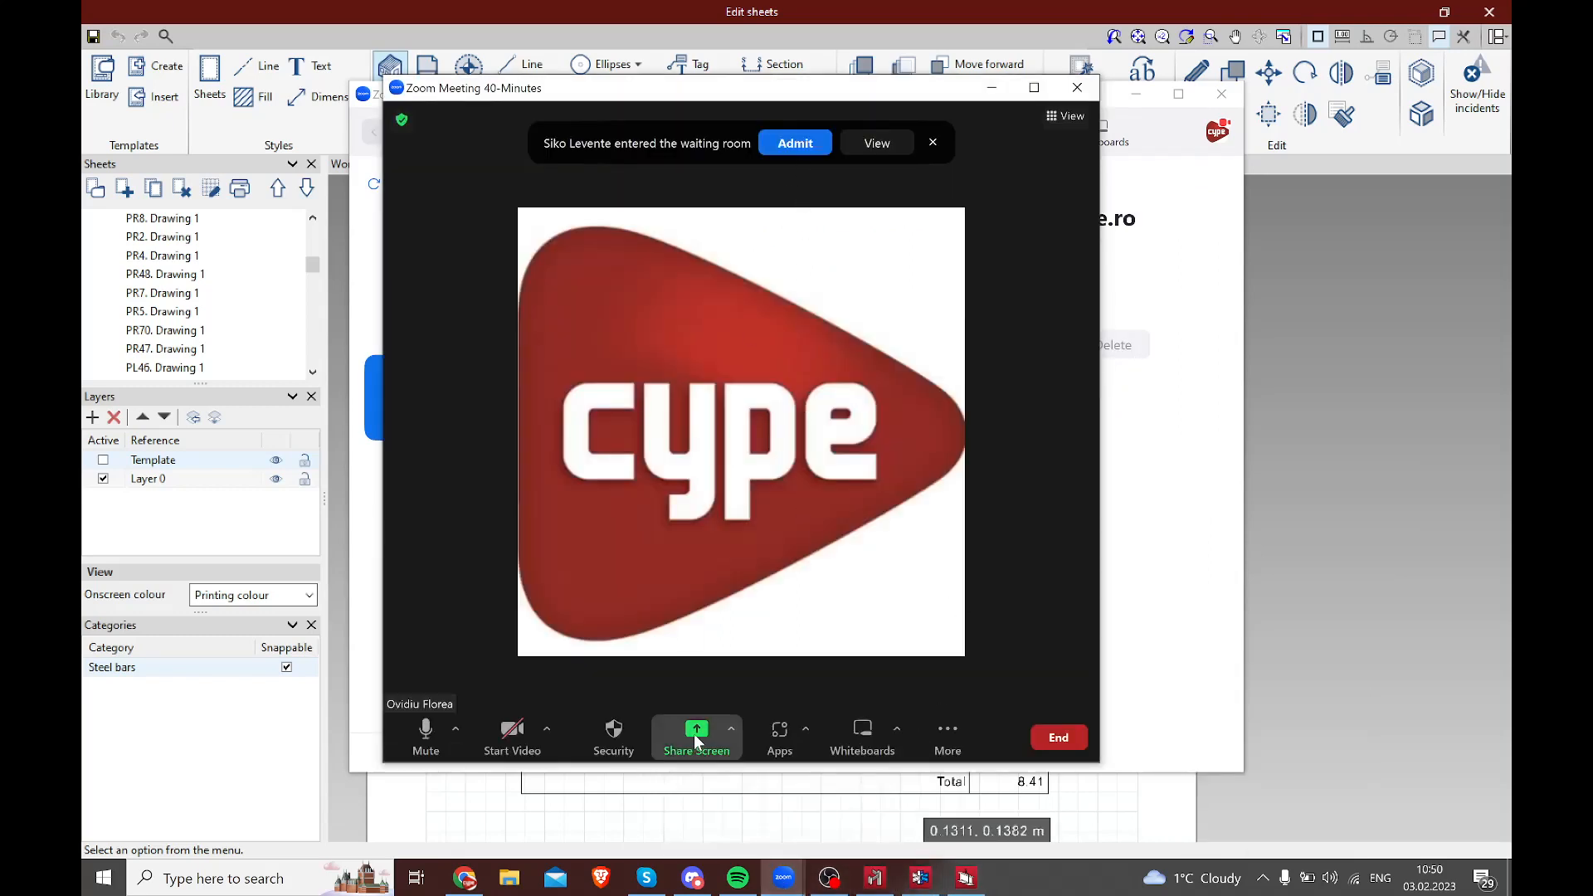
- Admit the waiting participant and share the screen with the camera video on, without waiting for the virtual background
click(780, 152)
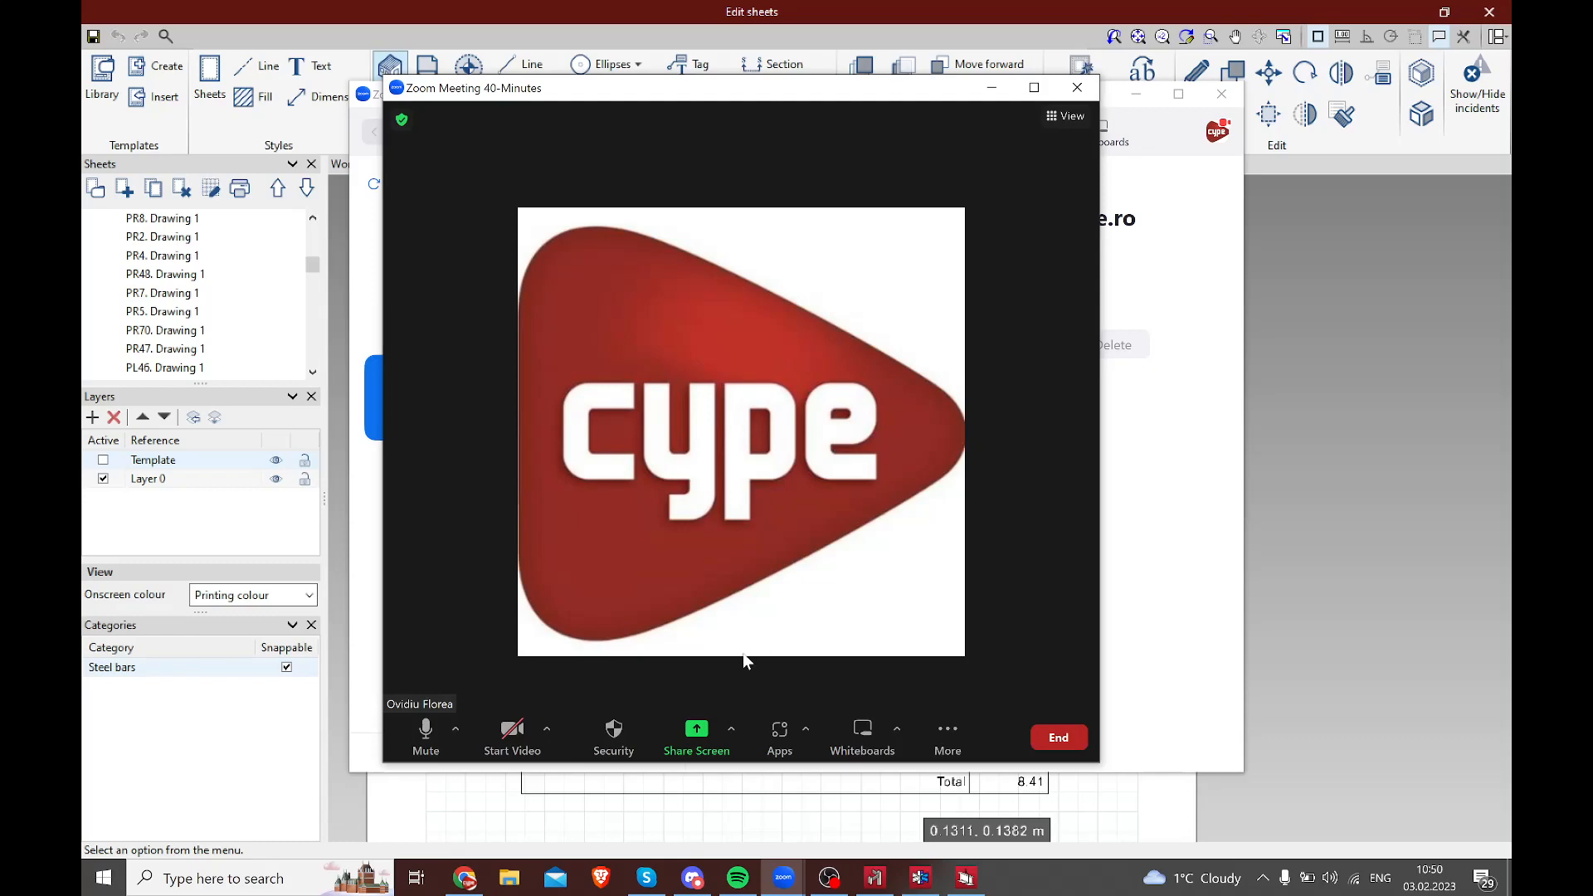
click(512, 734)
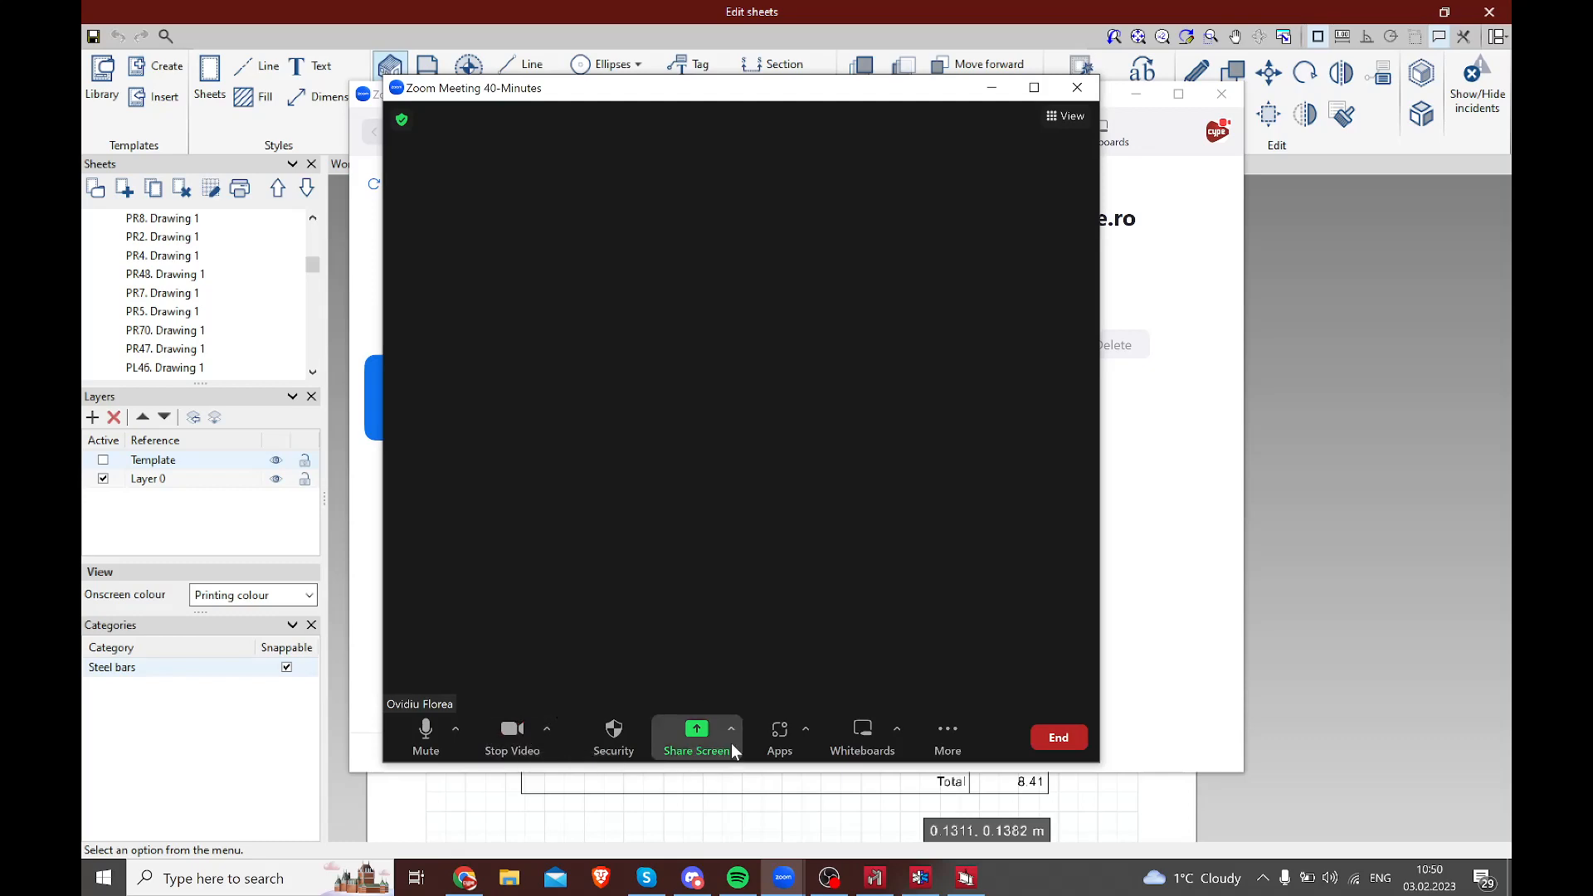
click(696, 734)
click(1189, 693)
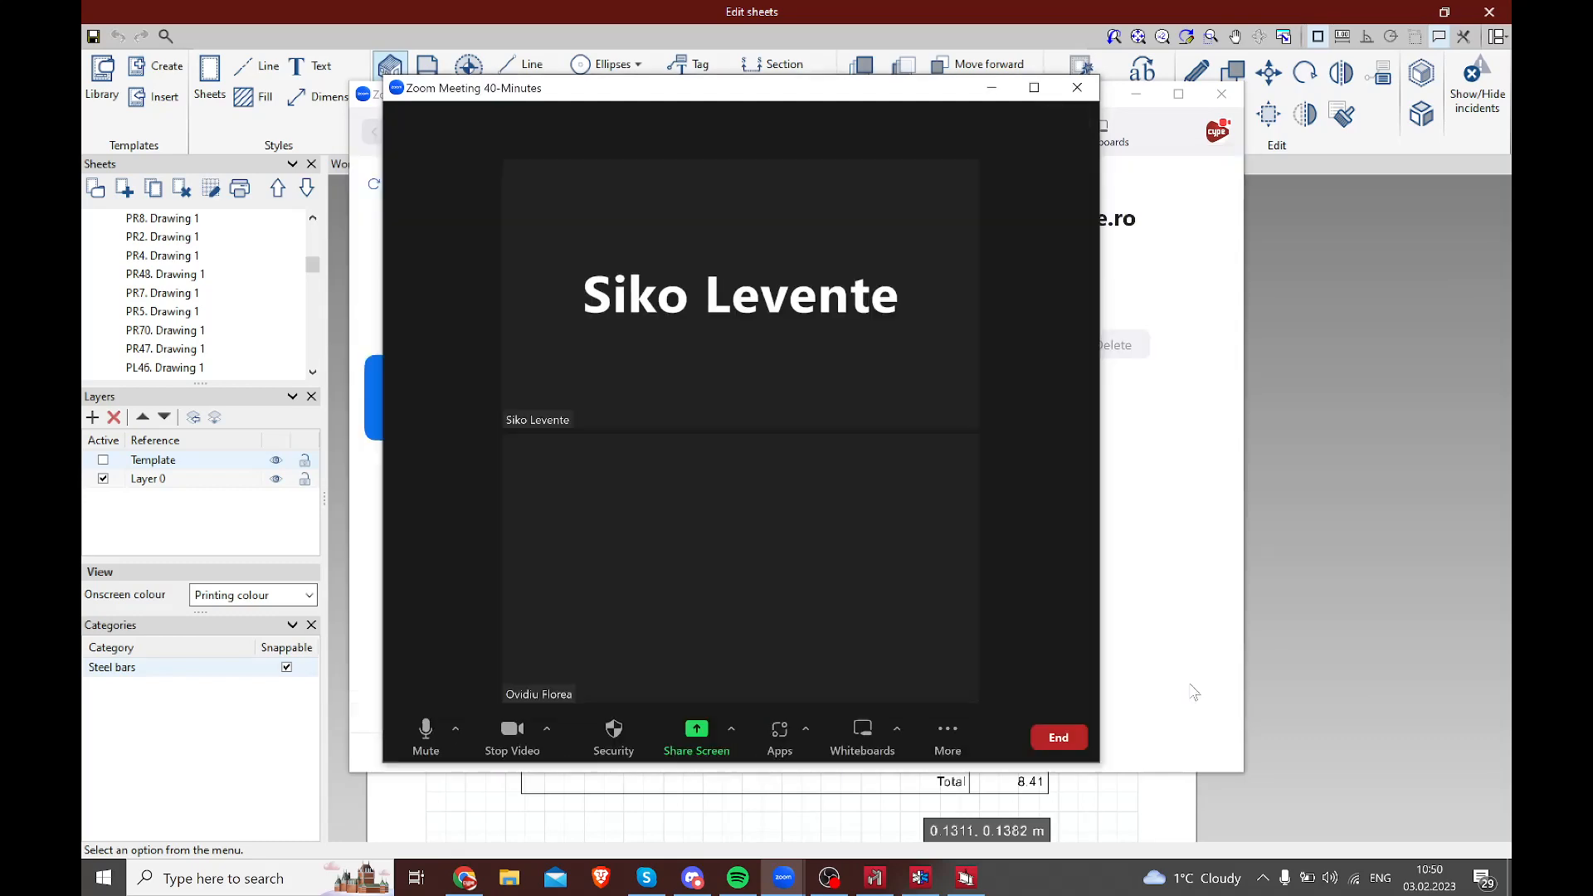
click(1263, 877)
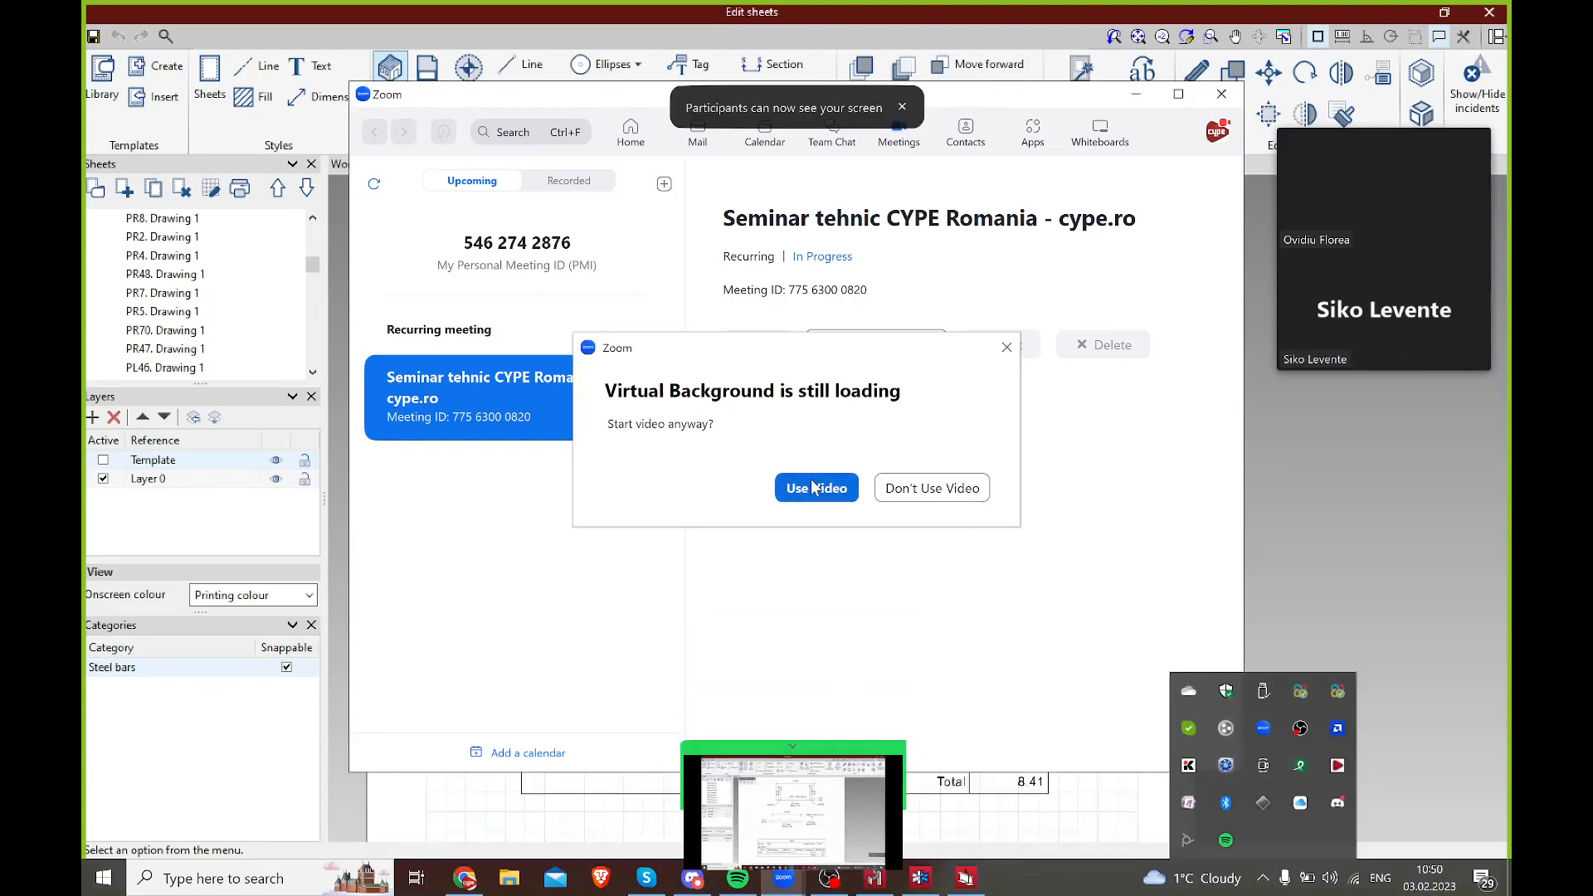
click(813, 487)
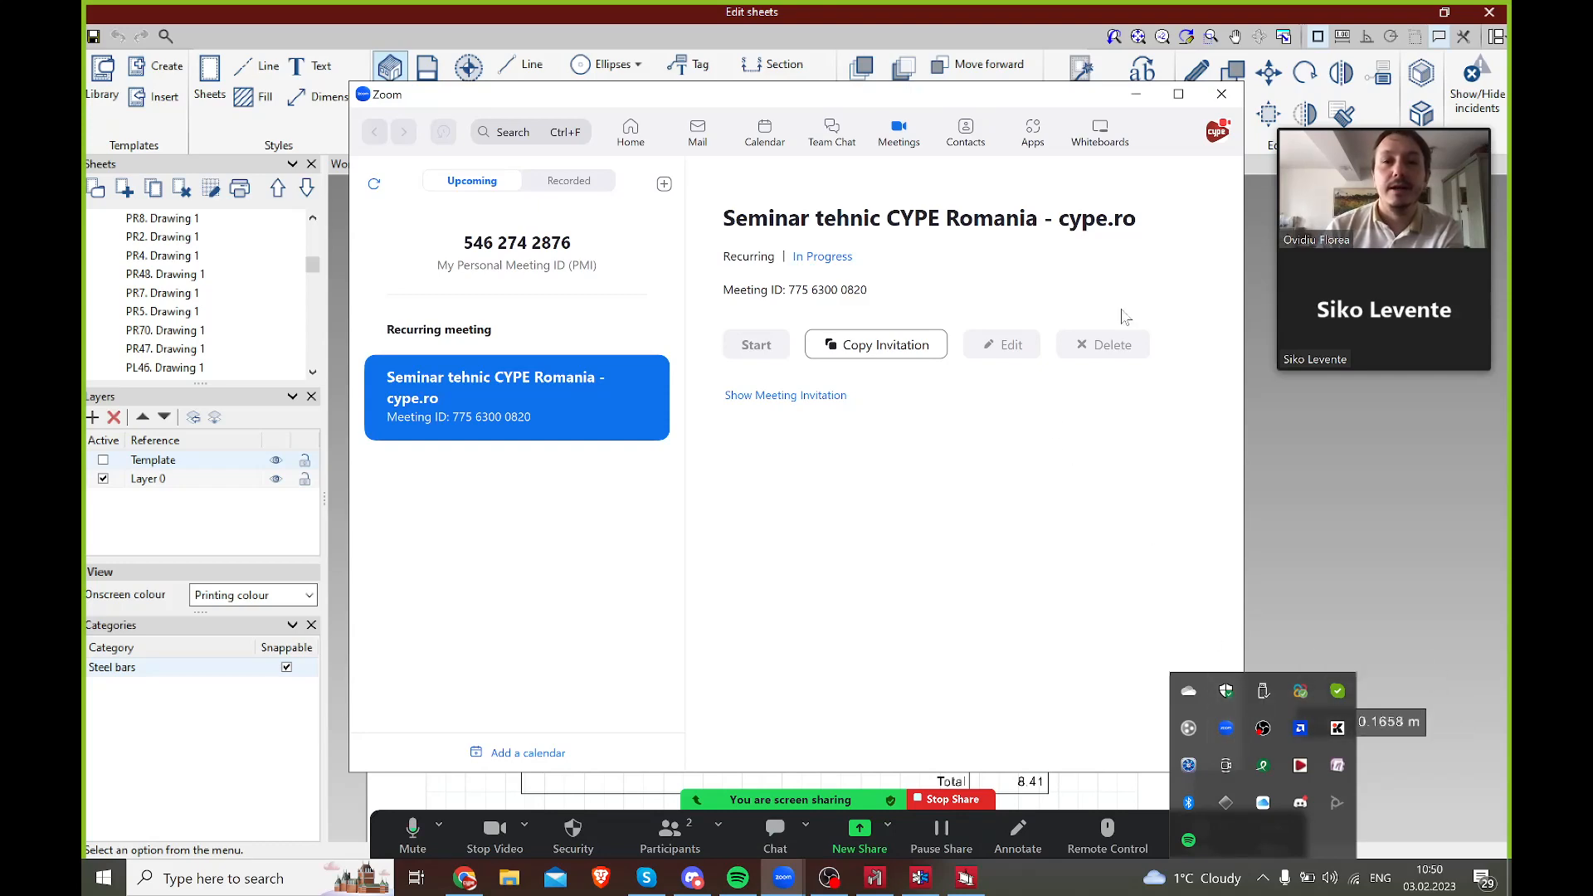
- Return to the sheet editor, open the part sheet PL30. Drawing 1 and examine the plate's dimensions, section and assembly table
click(1135, 94)
middle_drag(978, 326, 929, 349)
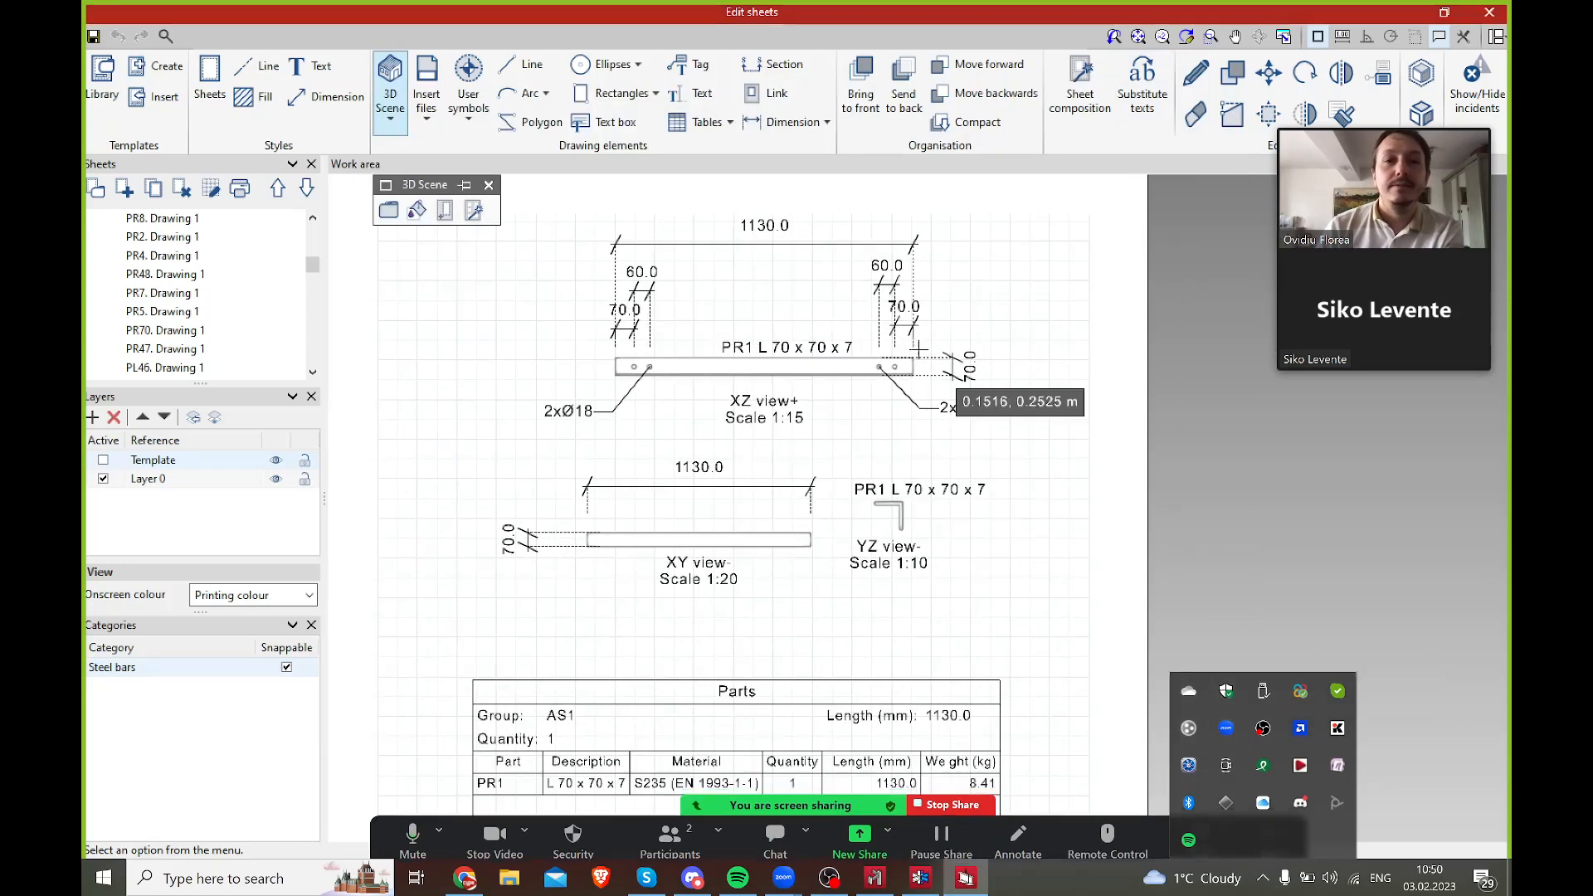
scroll(248, 241, up, 3)
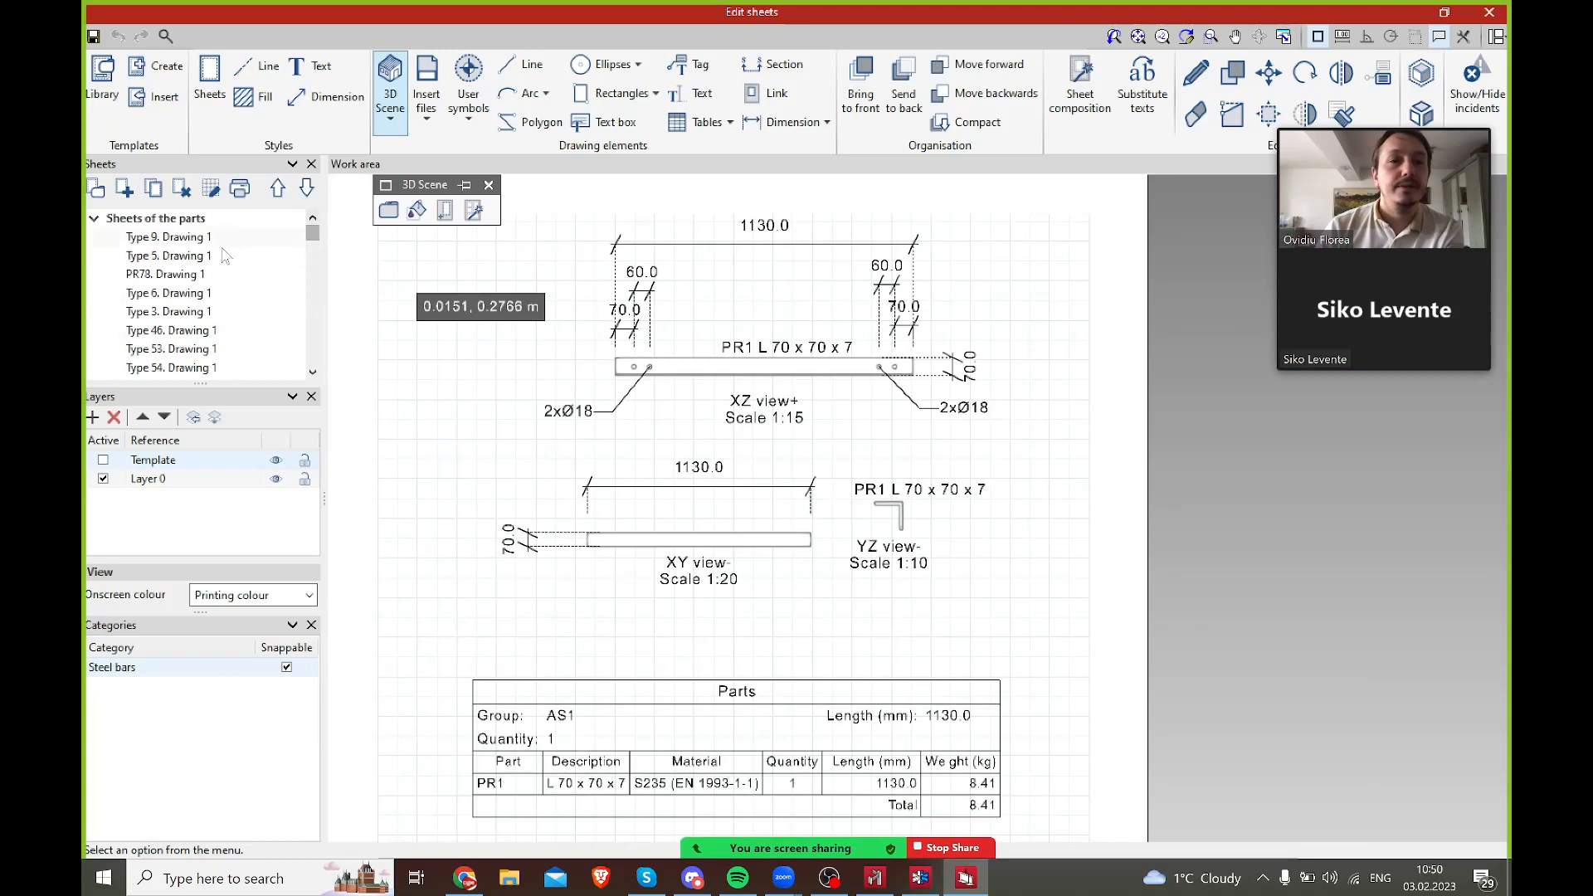
scroll(208, 298, up, 2)
click(205, 275)
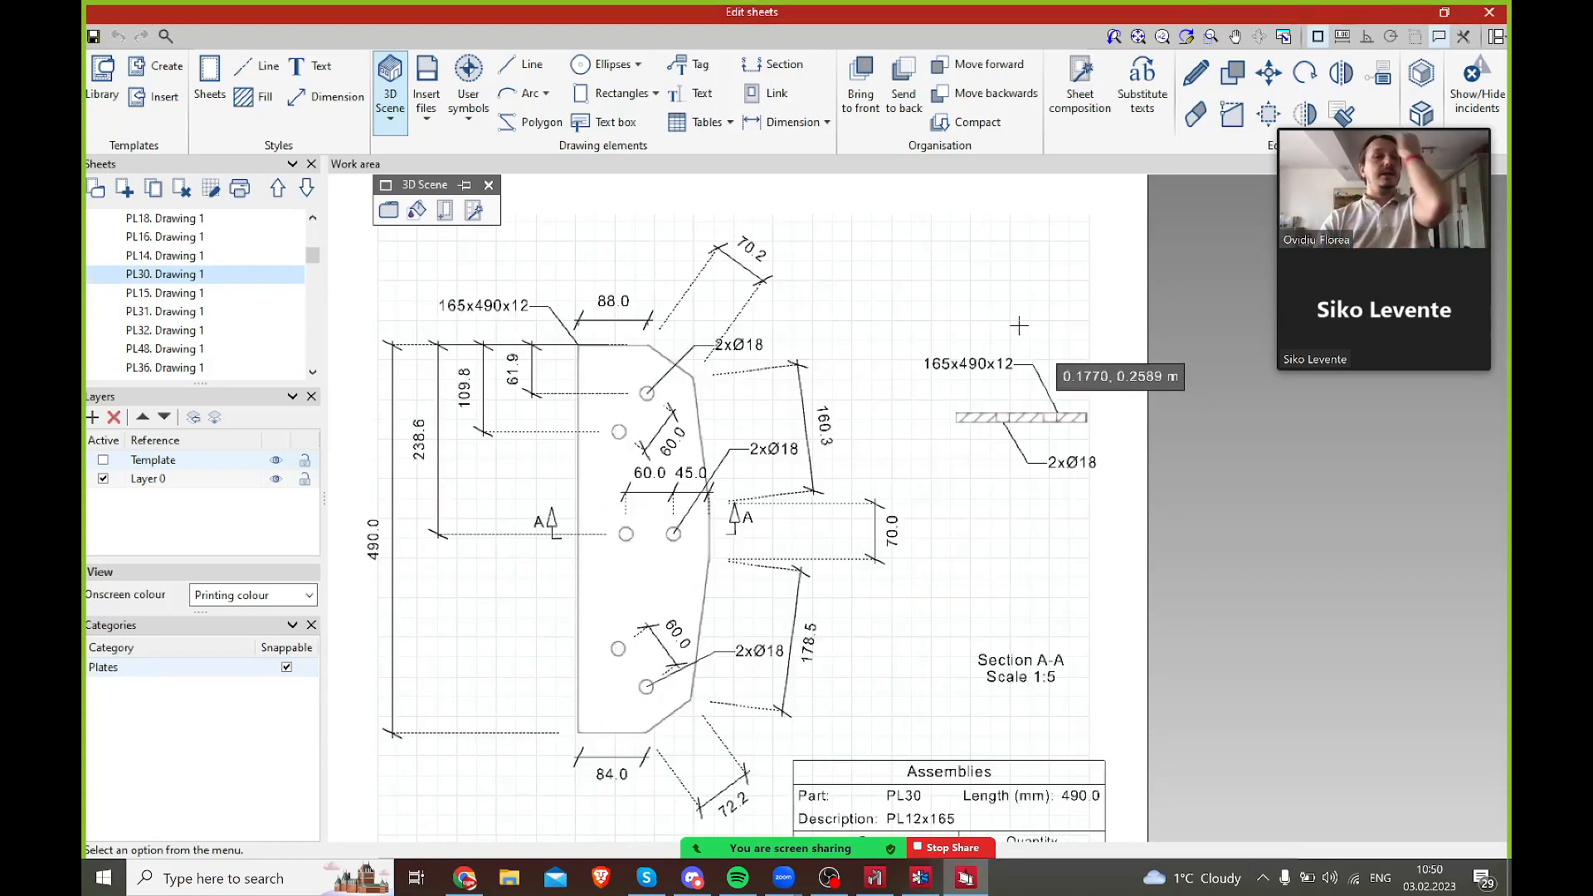
scroll(865, 396, down, 2)
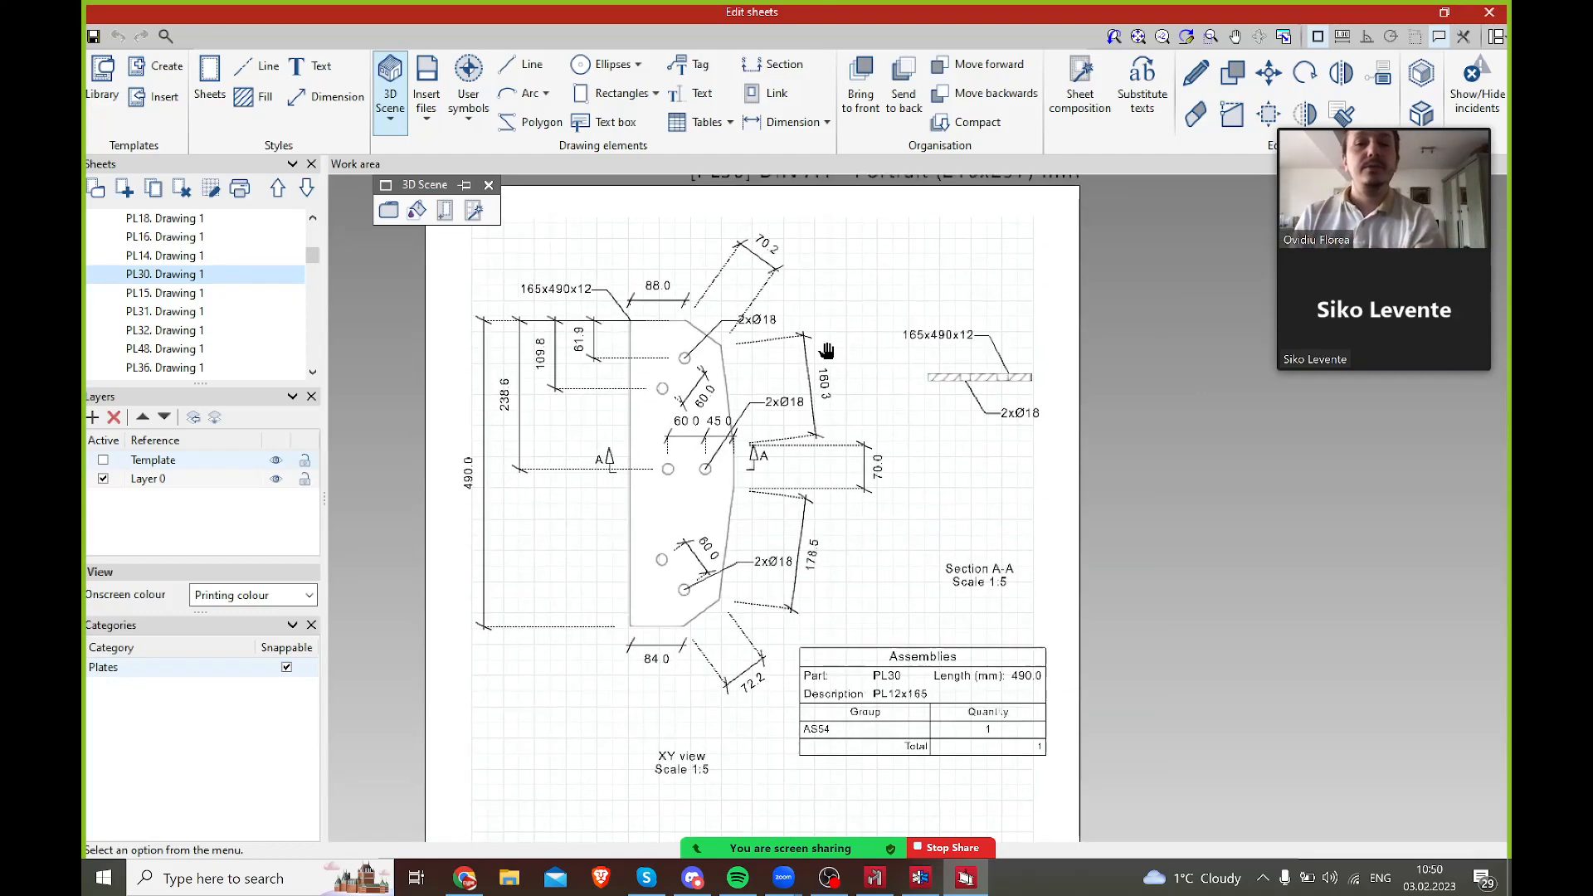
middle_drag(828, 355, 828, 363)
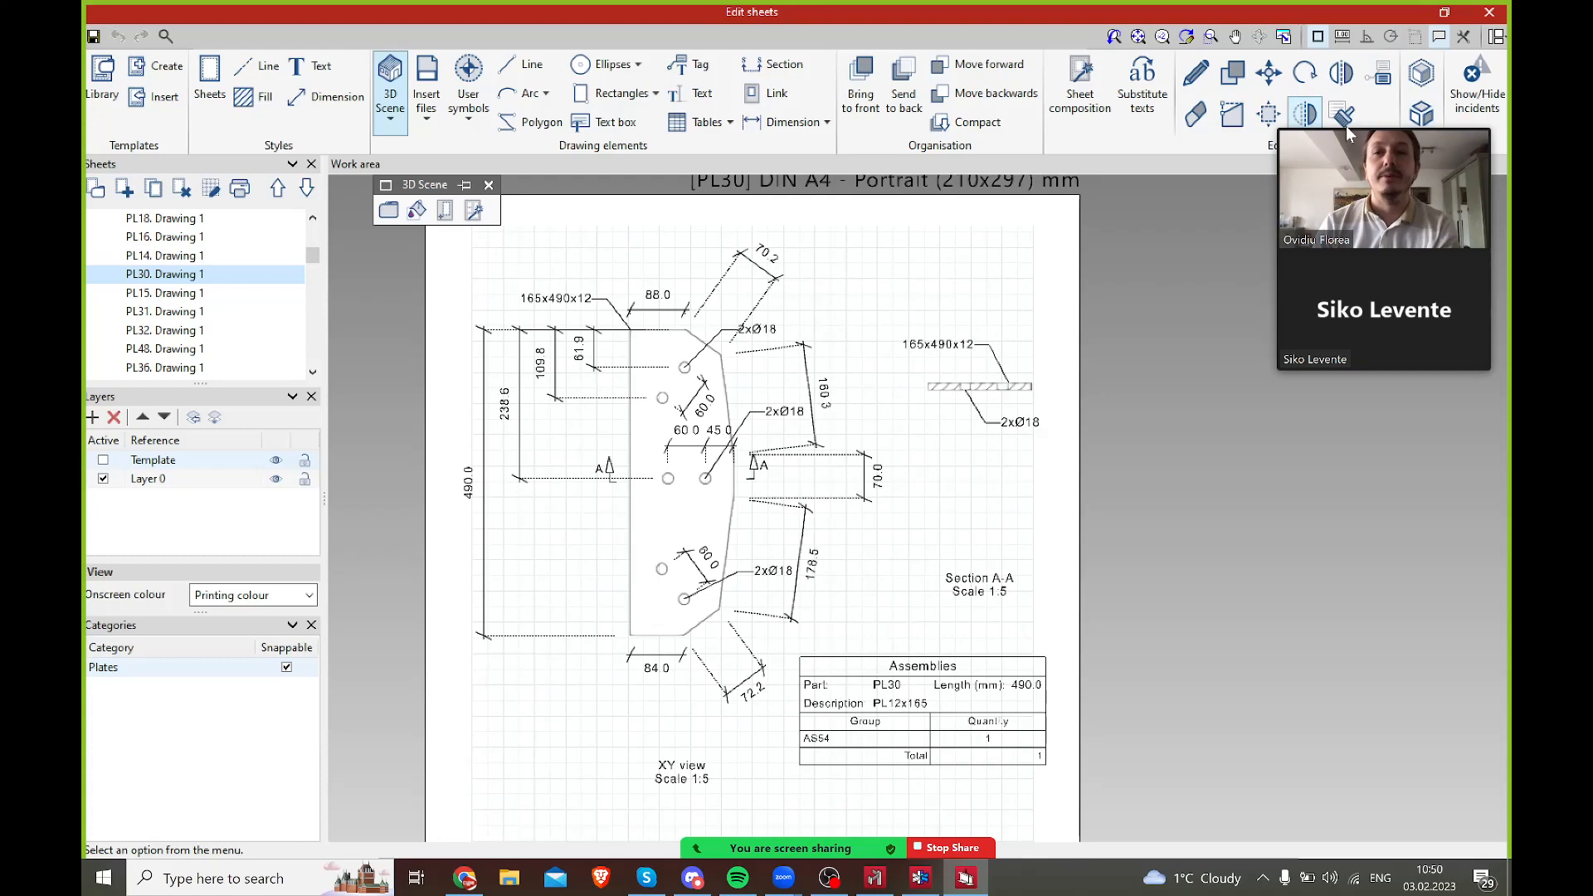
- Collapse the meeting's floating video panel and open the Background & Effects settings in Zoom
click(1319, 121)
drag(1338, 128, 1355, 68)
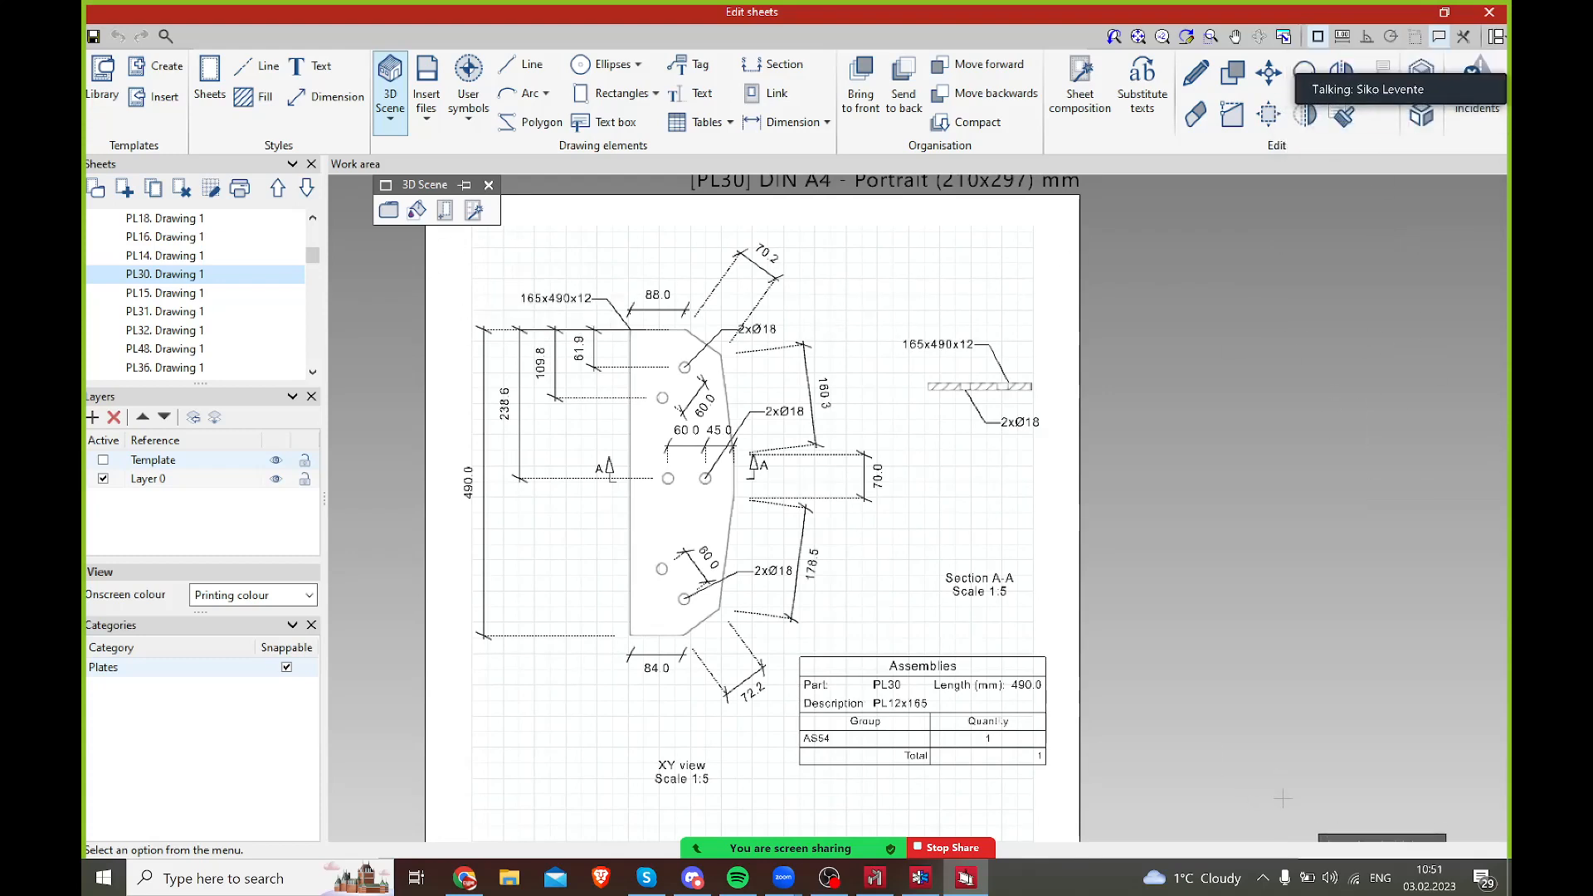
click(1262, 878)
click(1225, 727)
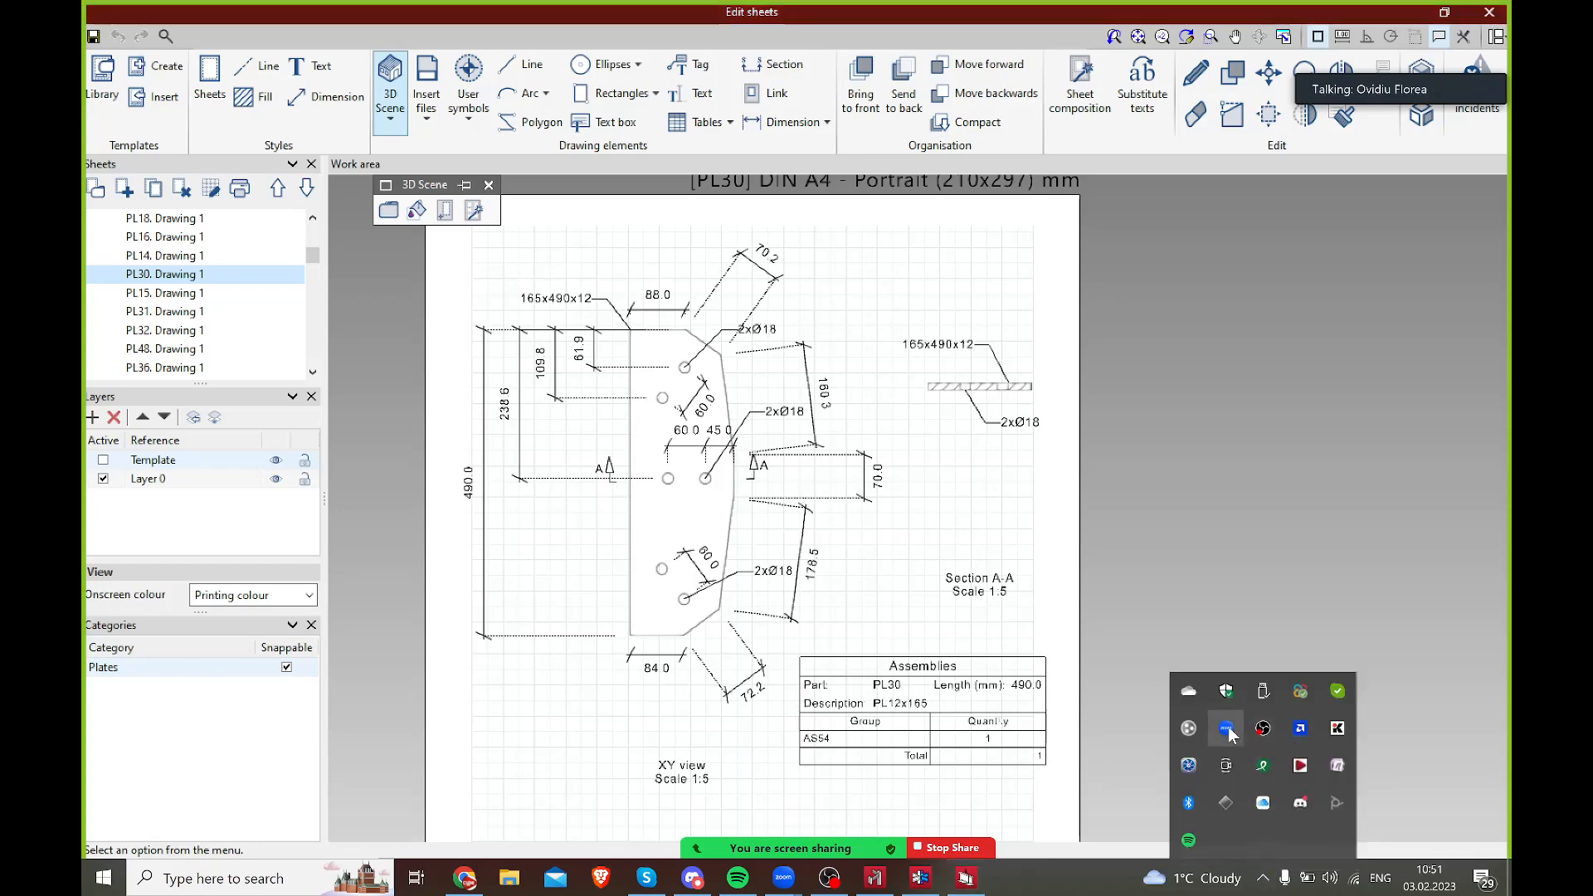
click(1216, 132)
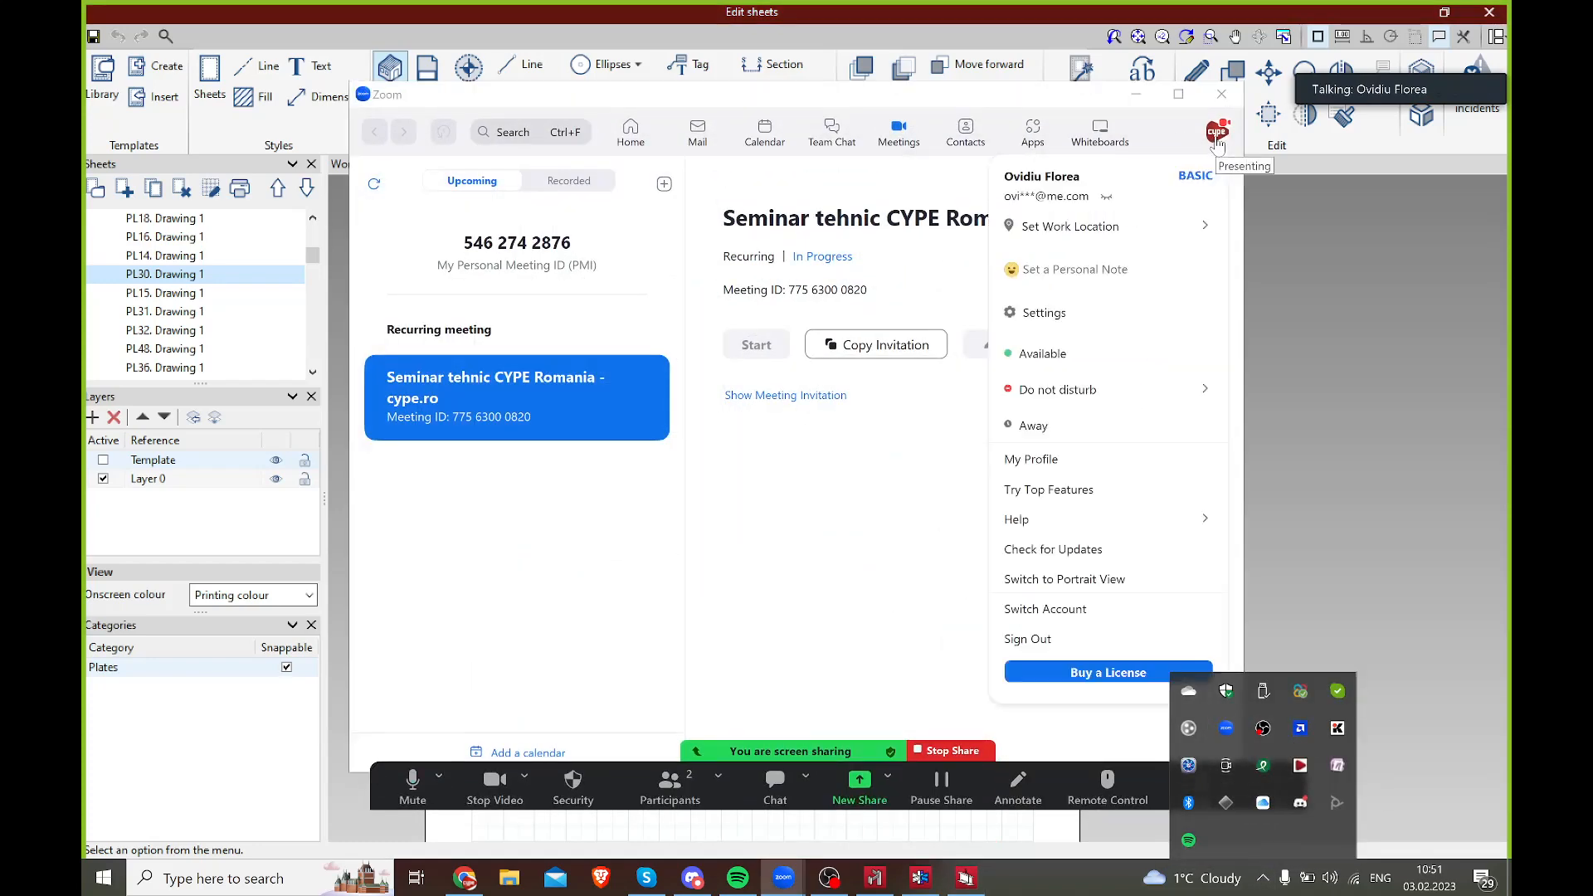
click(1106, 315)
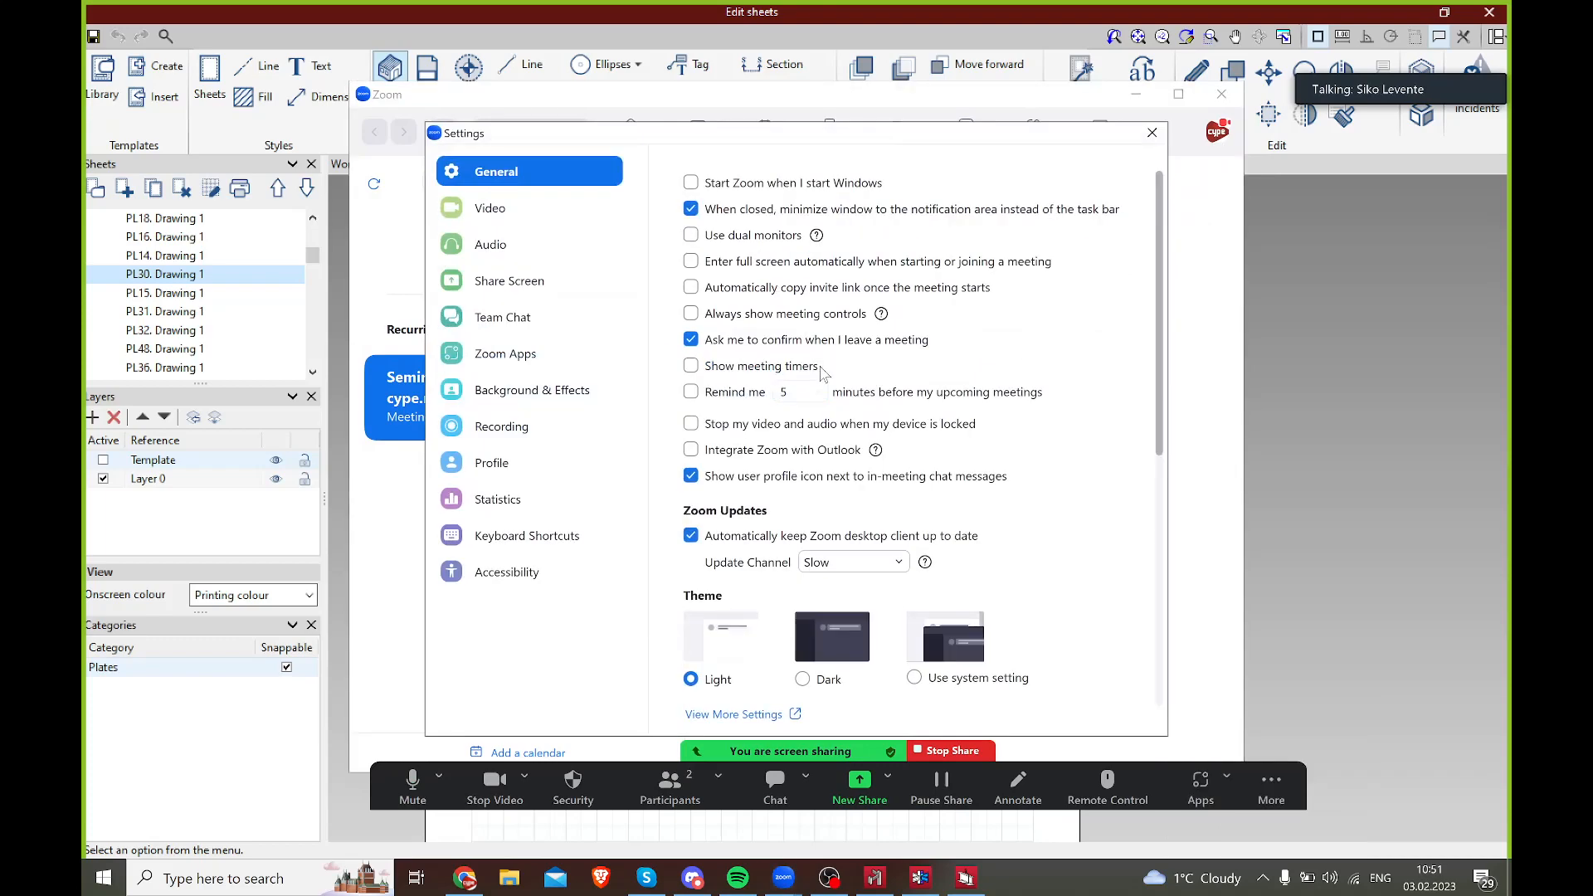
click(531, 390)
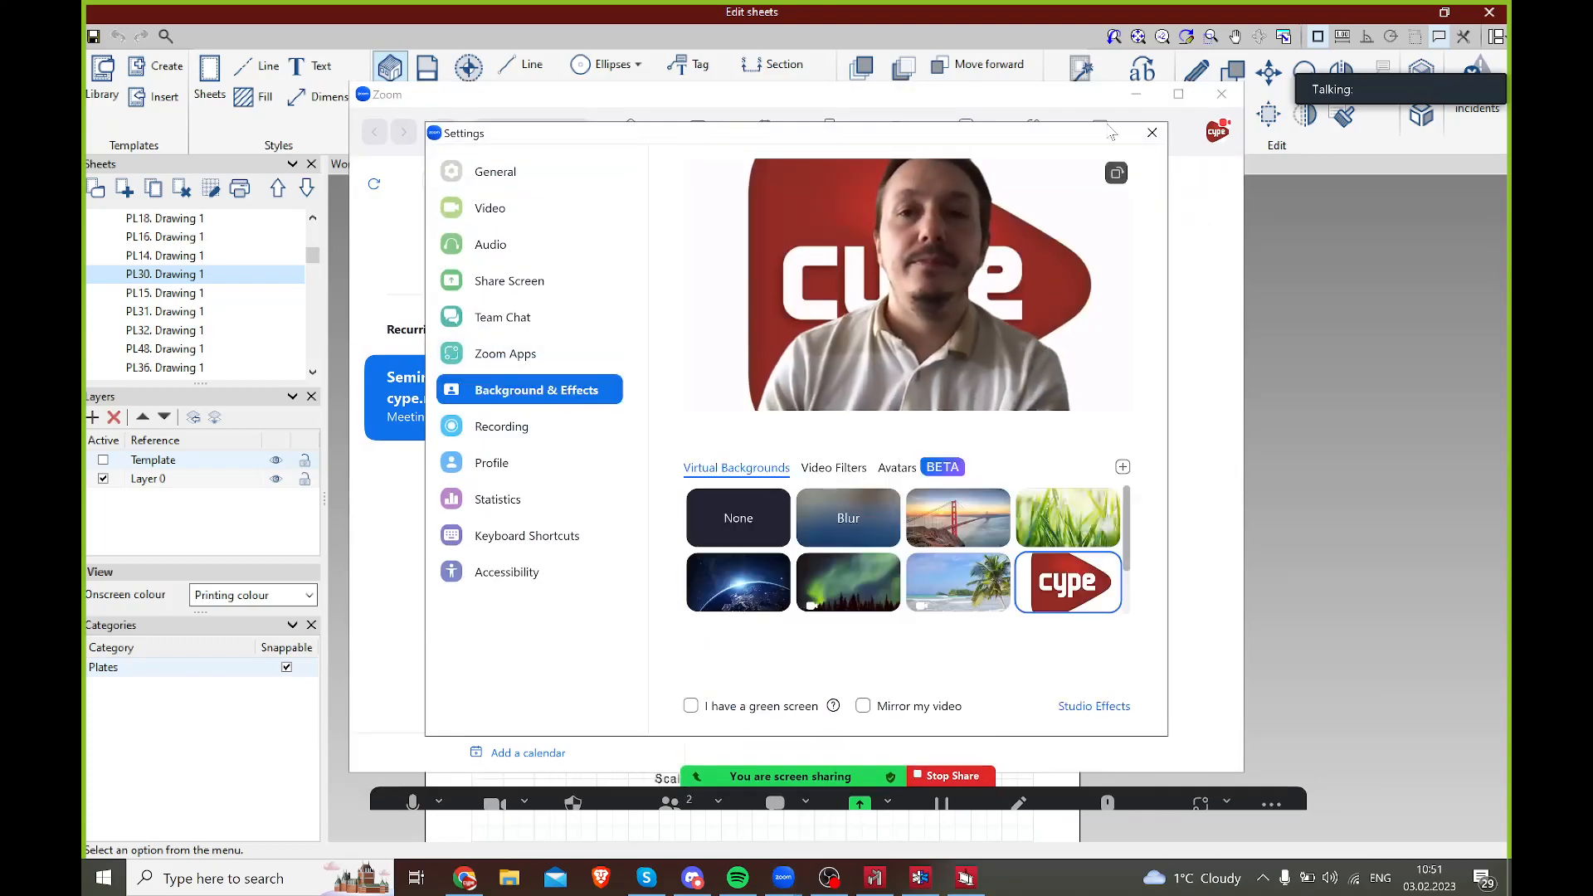
- Close Zoom's settings and main window to return to the PL30. Drawing 1 sheet in the sheet editor
click(1151, 133)
click(1221, 93)
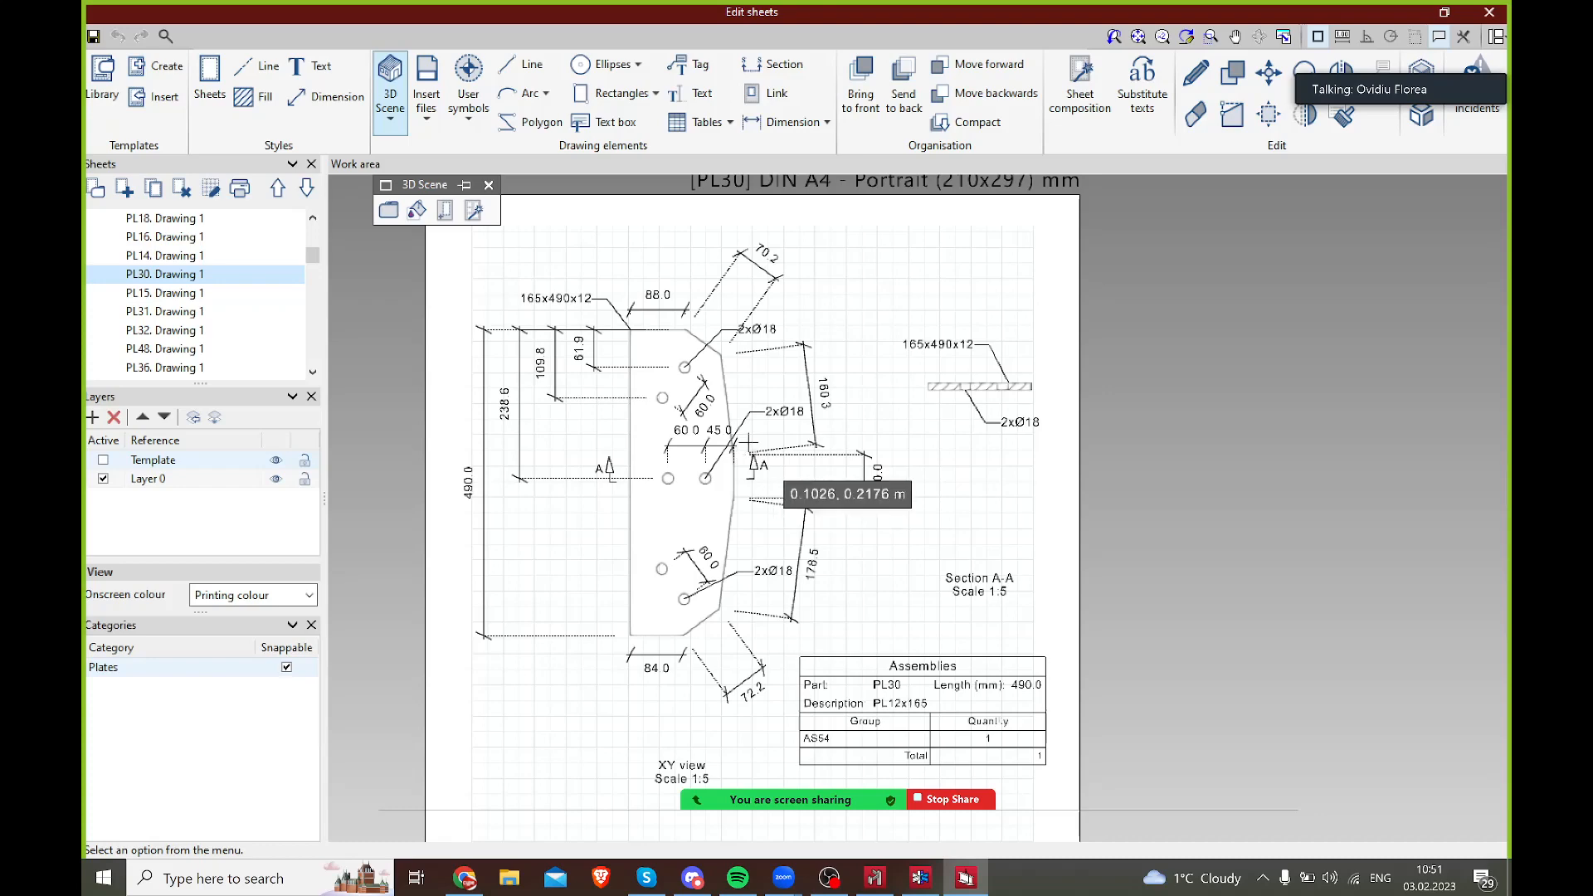
scroll(855, 452, down, 2)
middle_drag(848, 464, 851, 409)
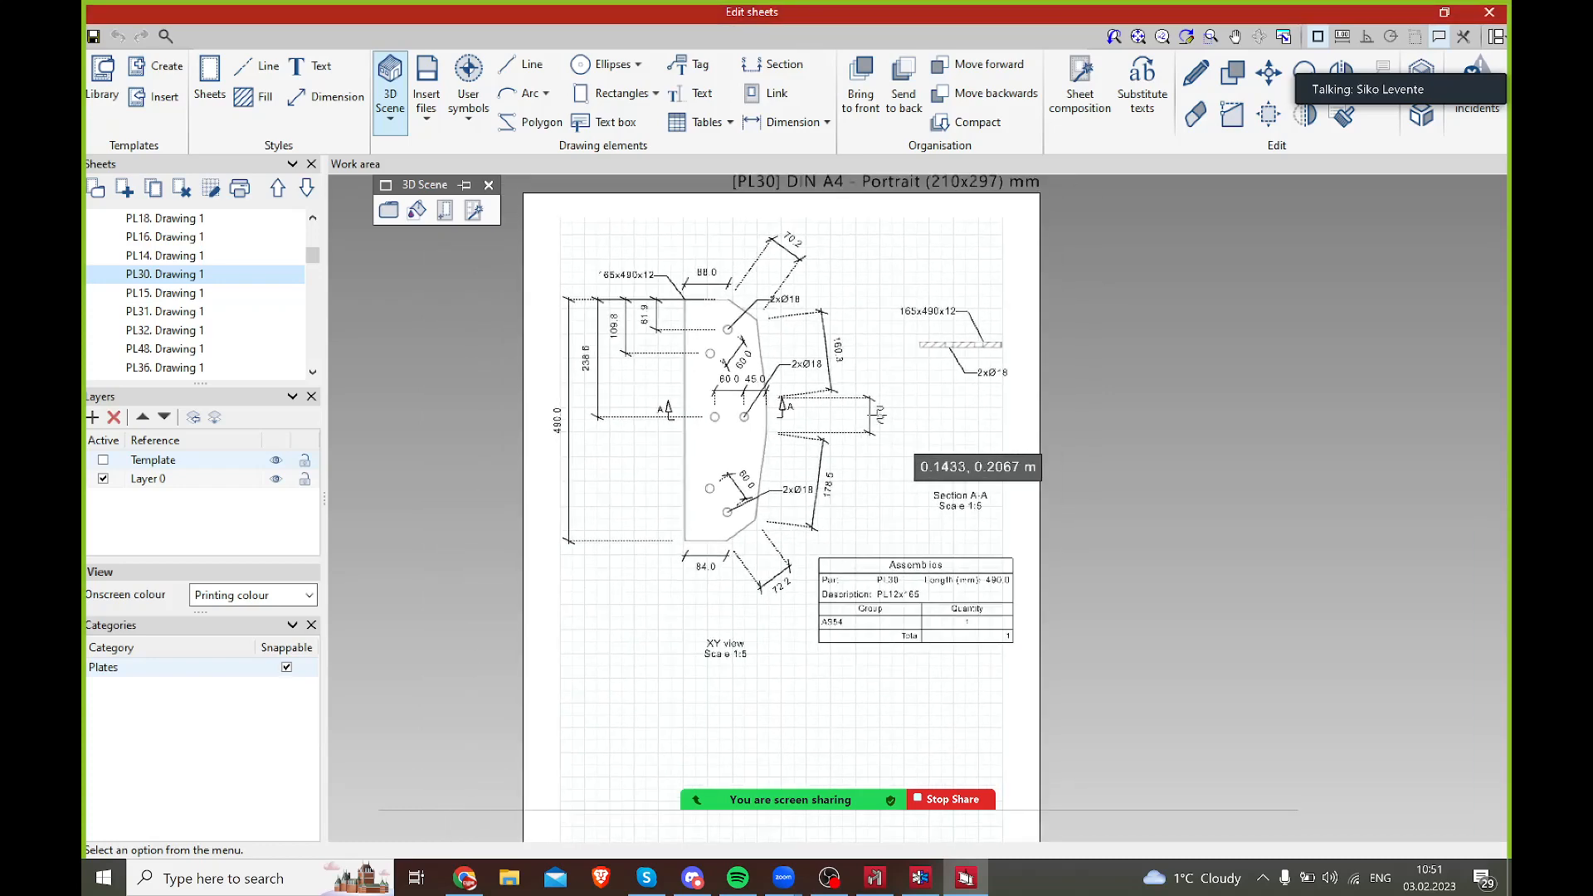
- Open the assembly sheet AS12. Drawing 1 and examine its bar views, hole dimensions and parts table
drag(311, 251, 318, 316)
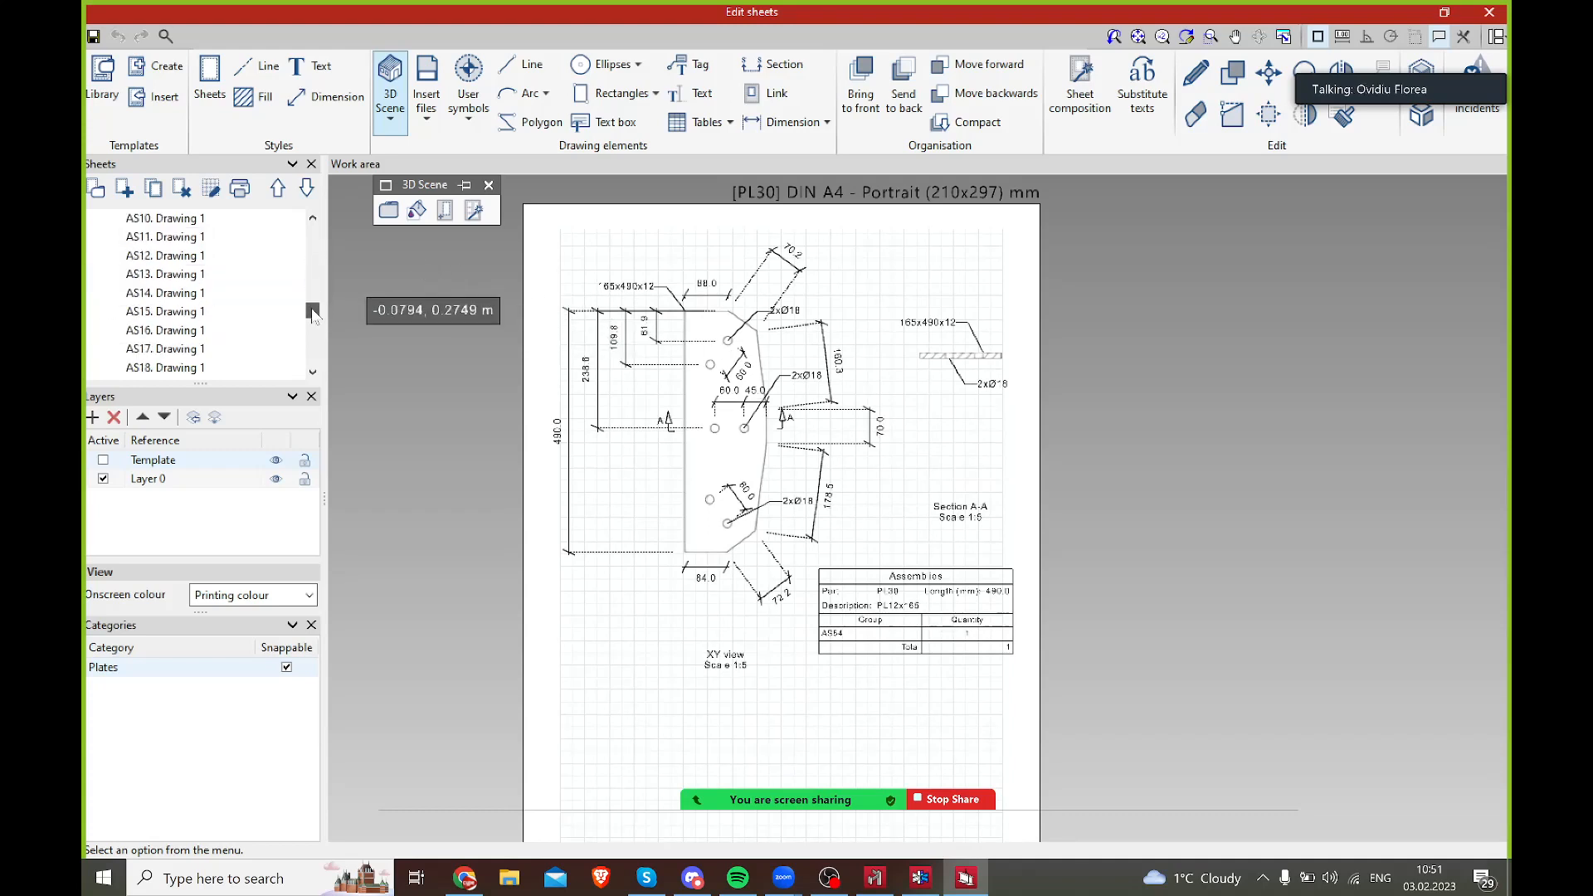
click(181, 257)
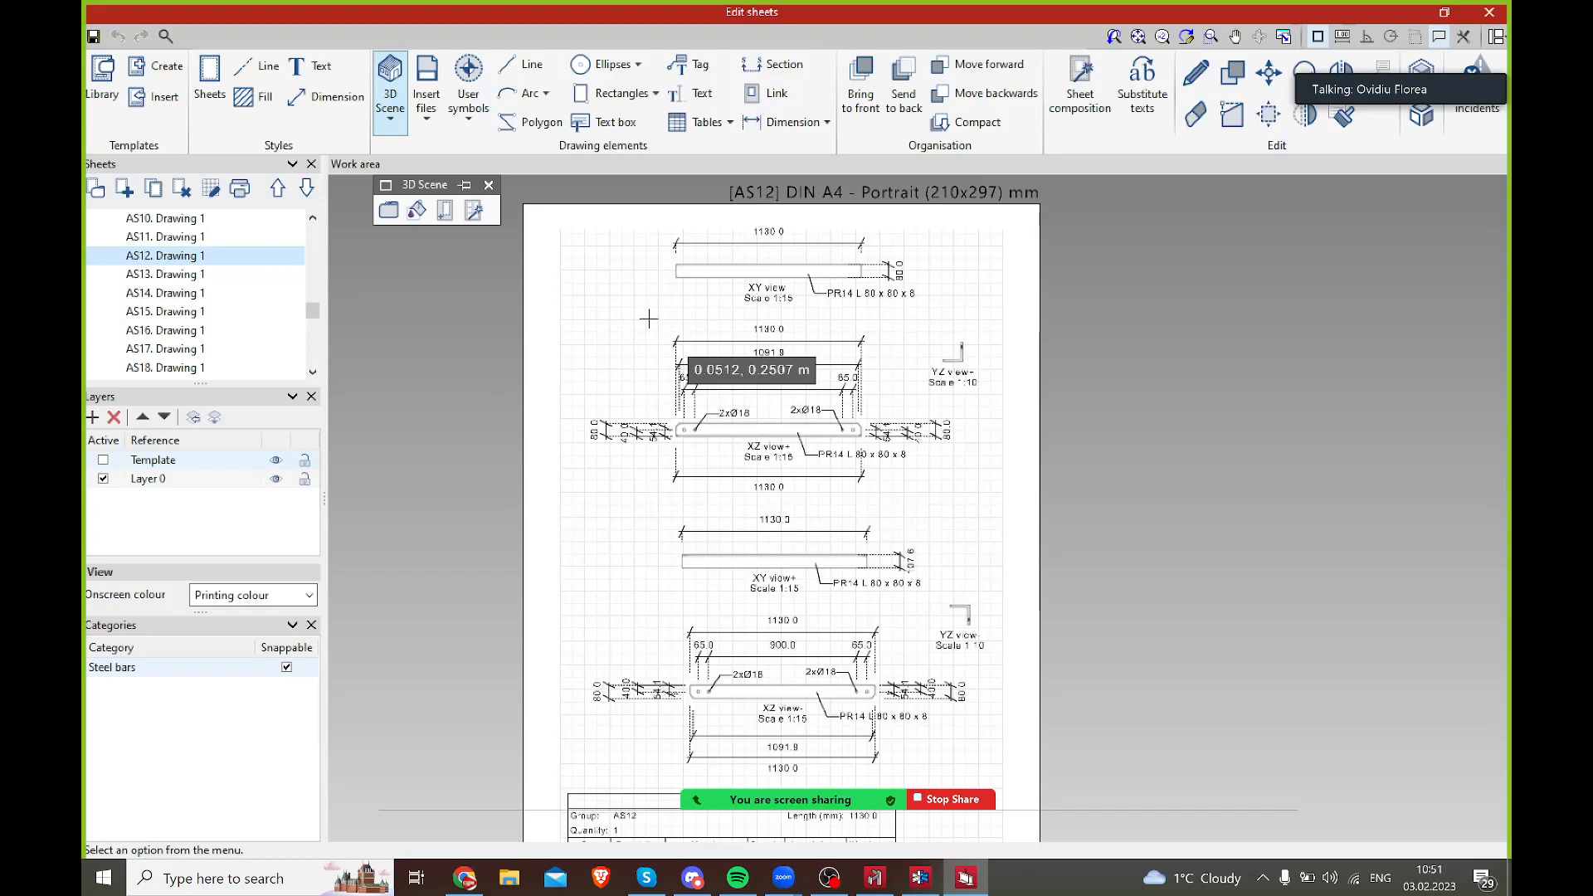
scroll(820, 366, up, 2)
scroll(820, 366, up, 3)
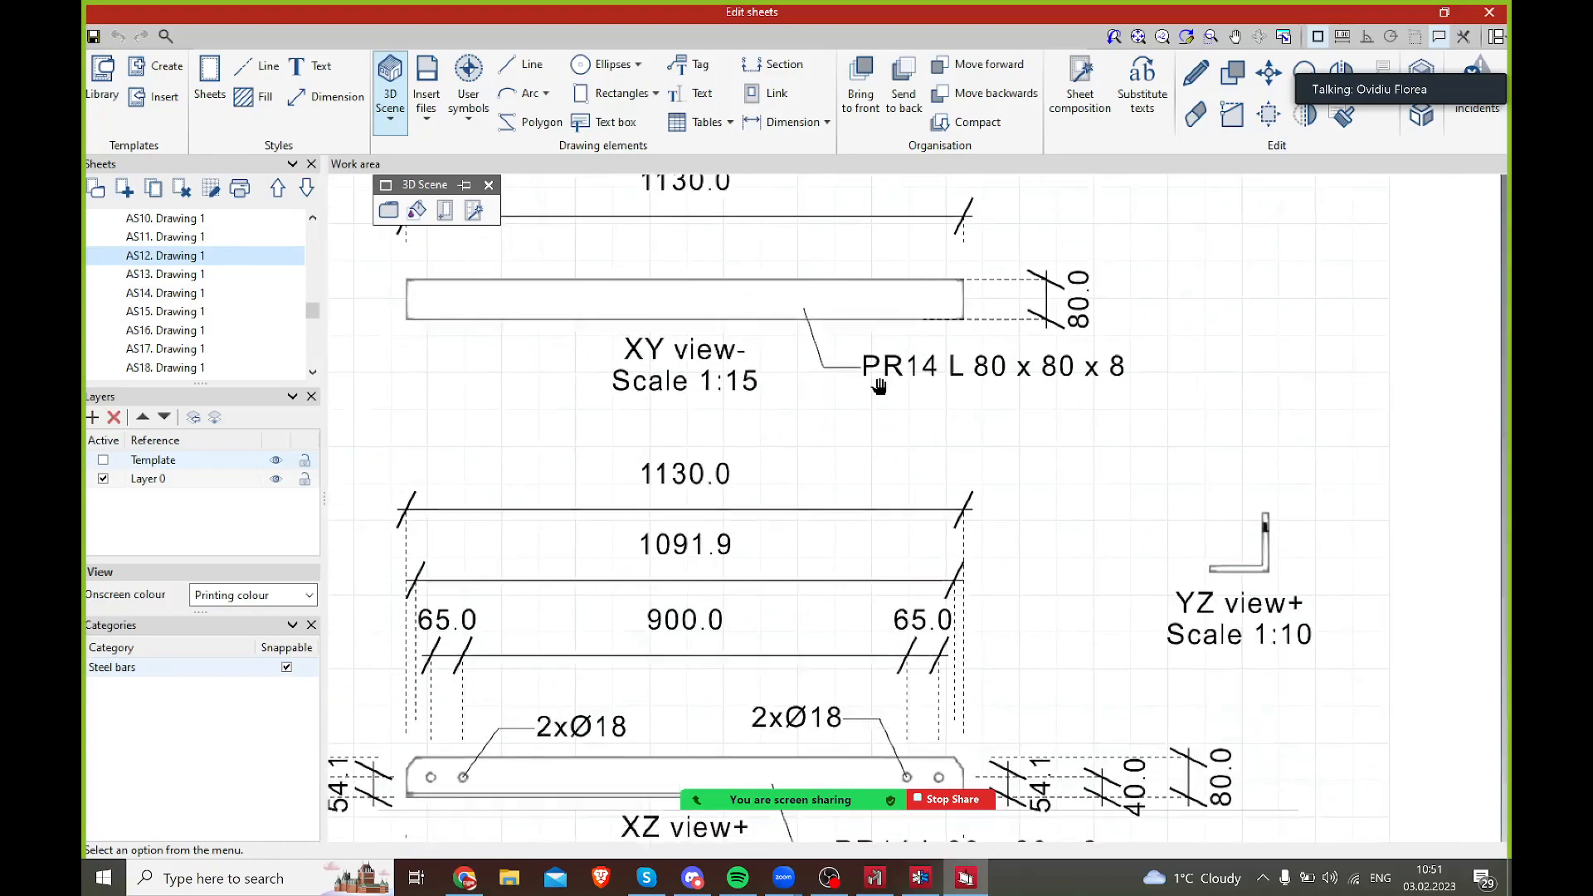
scroll(917, 452, down, 5)
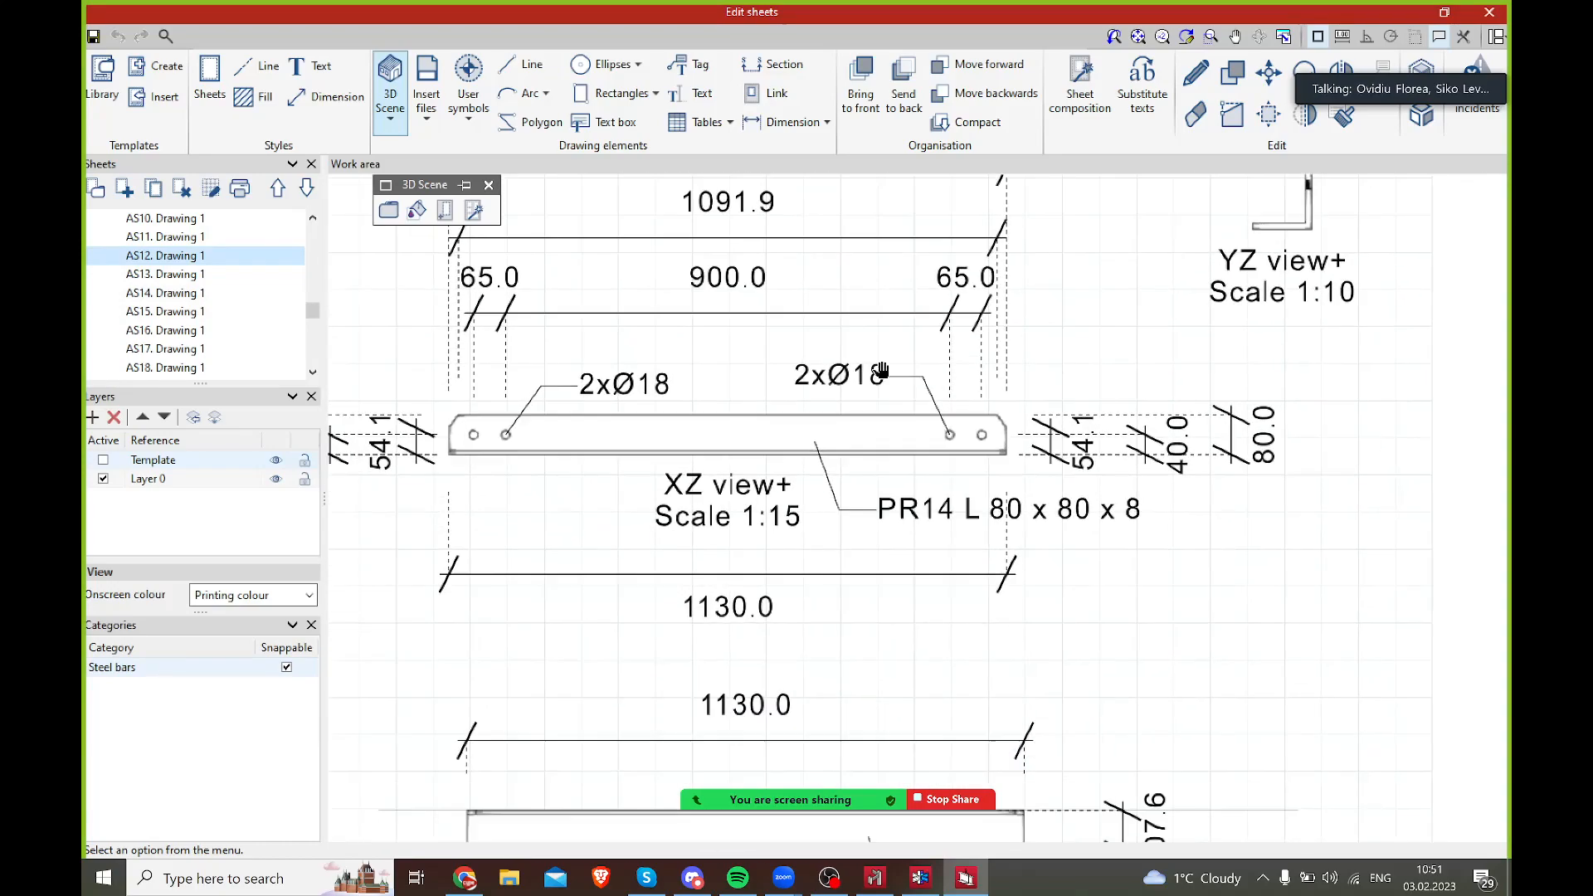
scroll(884, 522, down, 5)
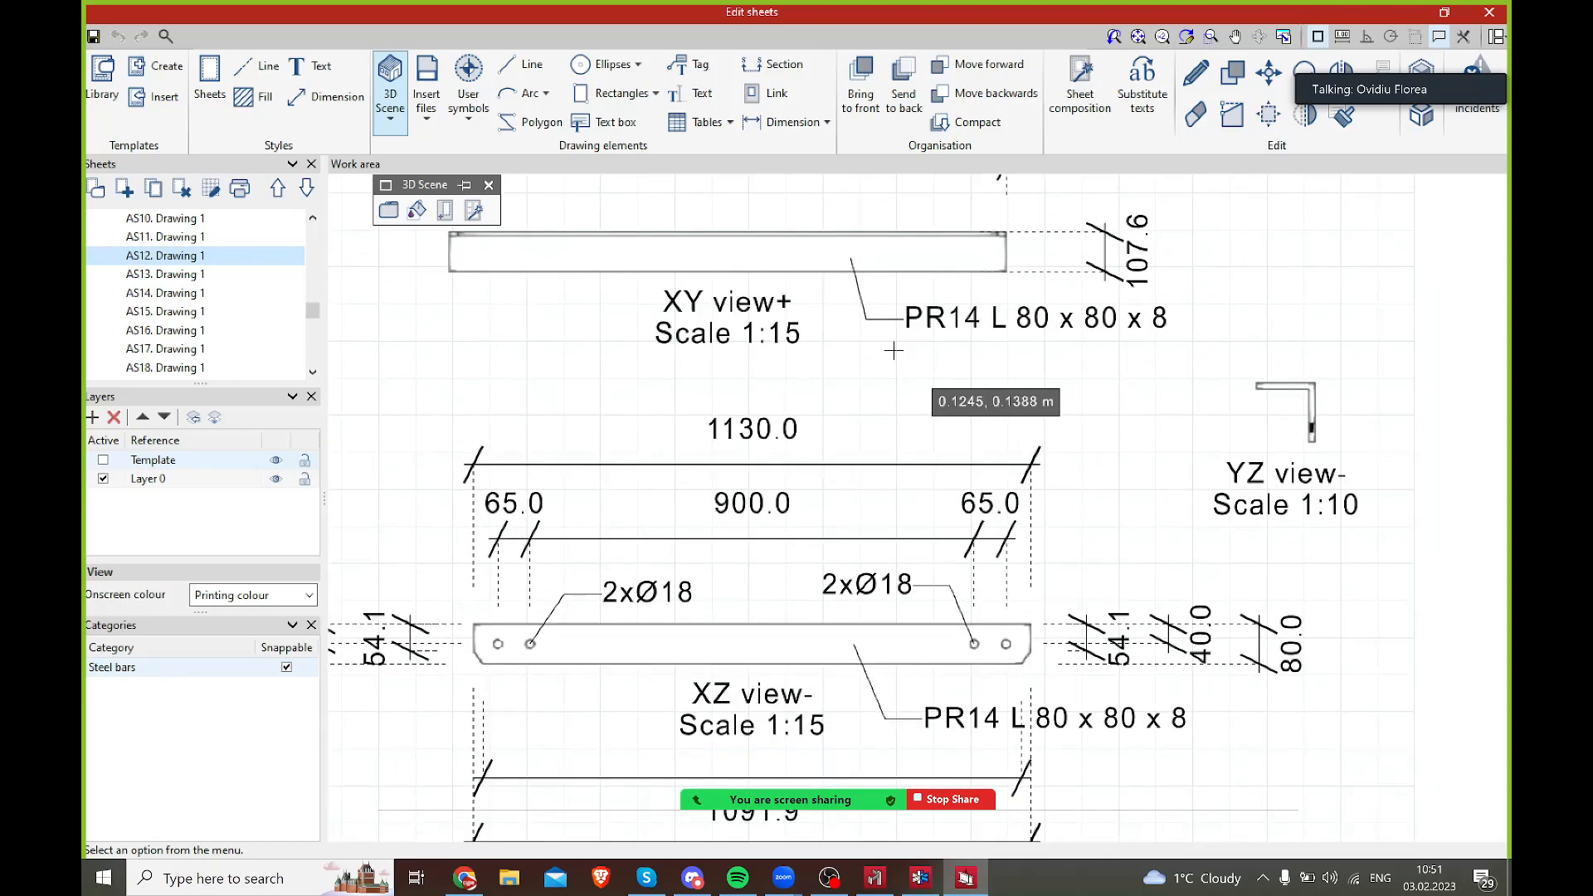
scroll(878, 460, down, 2)
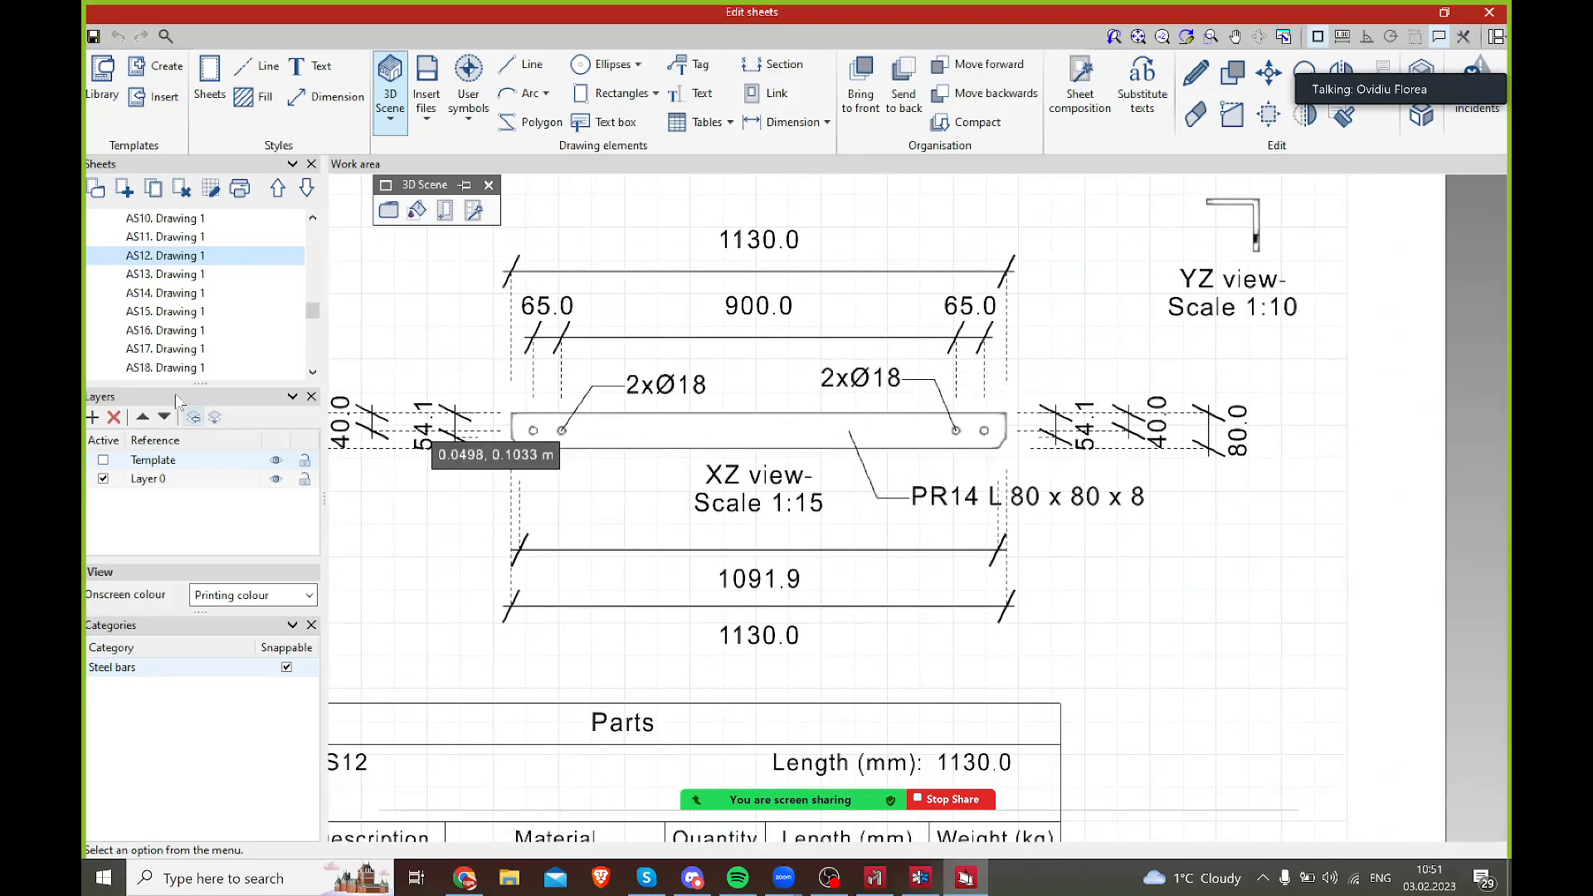
- Open the assembly sheet AS21. Drawing 1 and examine the XZ, XY and YZ views with their weld and hole labels
scroll(174, 322, down, 2)
click(186, 312)
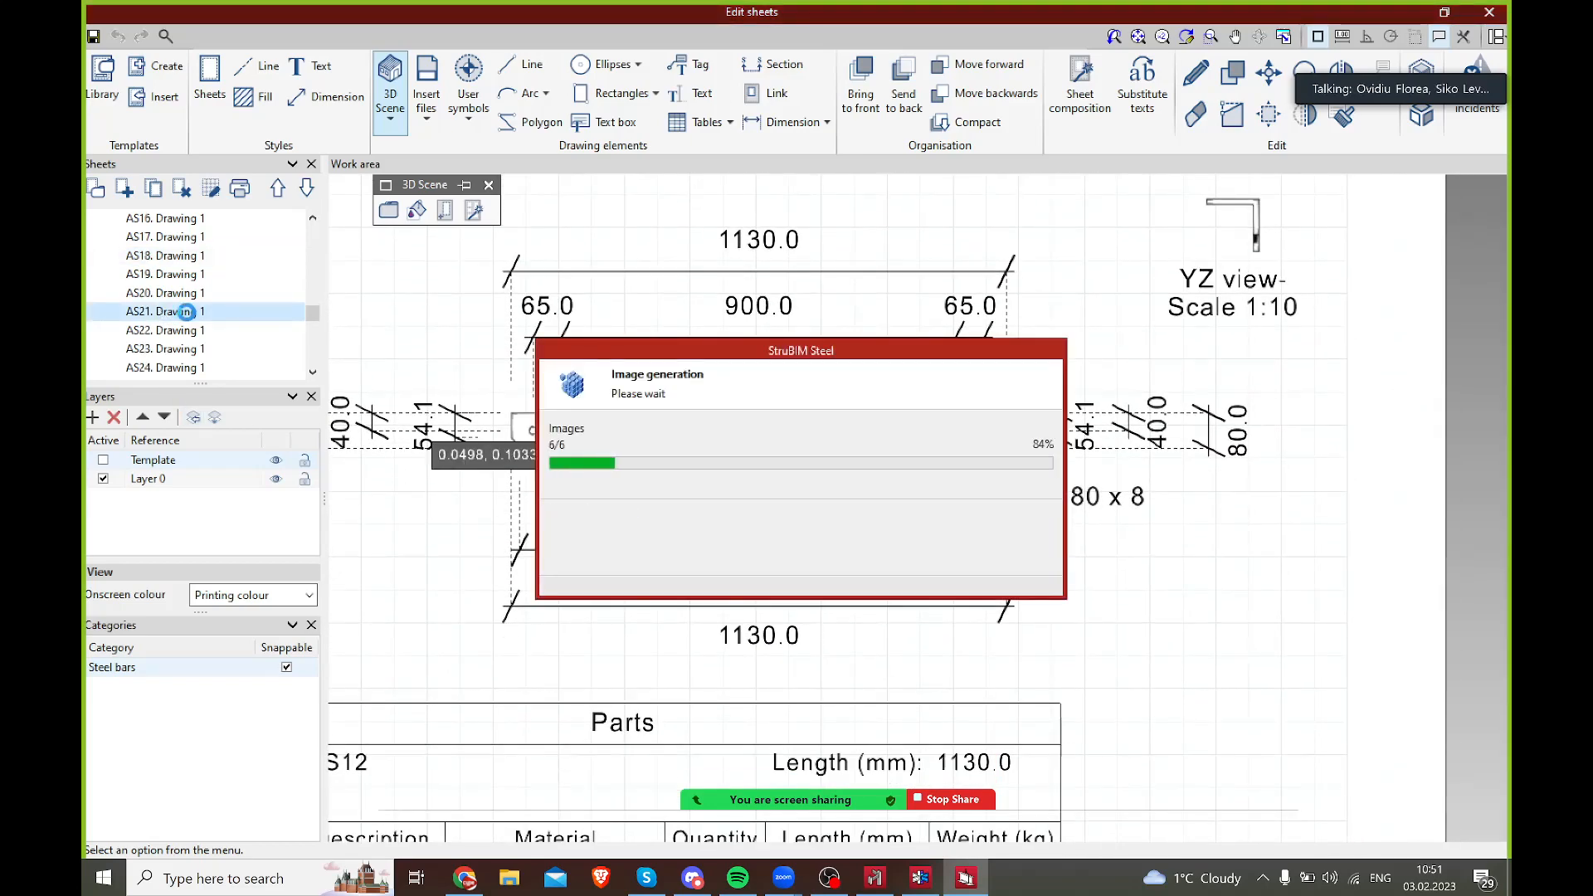
scroll(853, 531, down, 1)
middle_drag(1058, 651, 1131, 700)
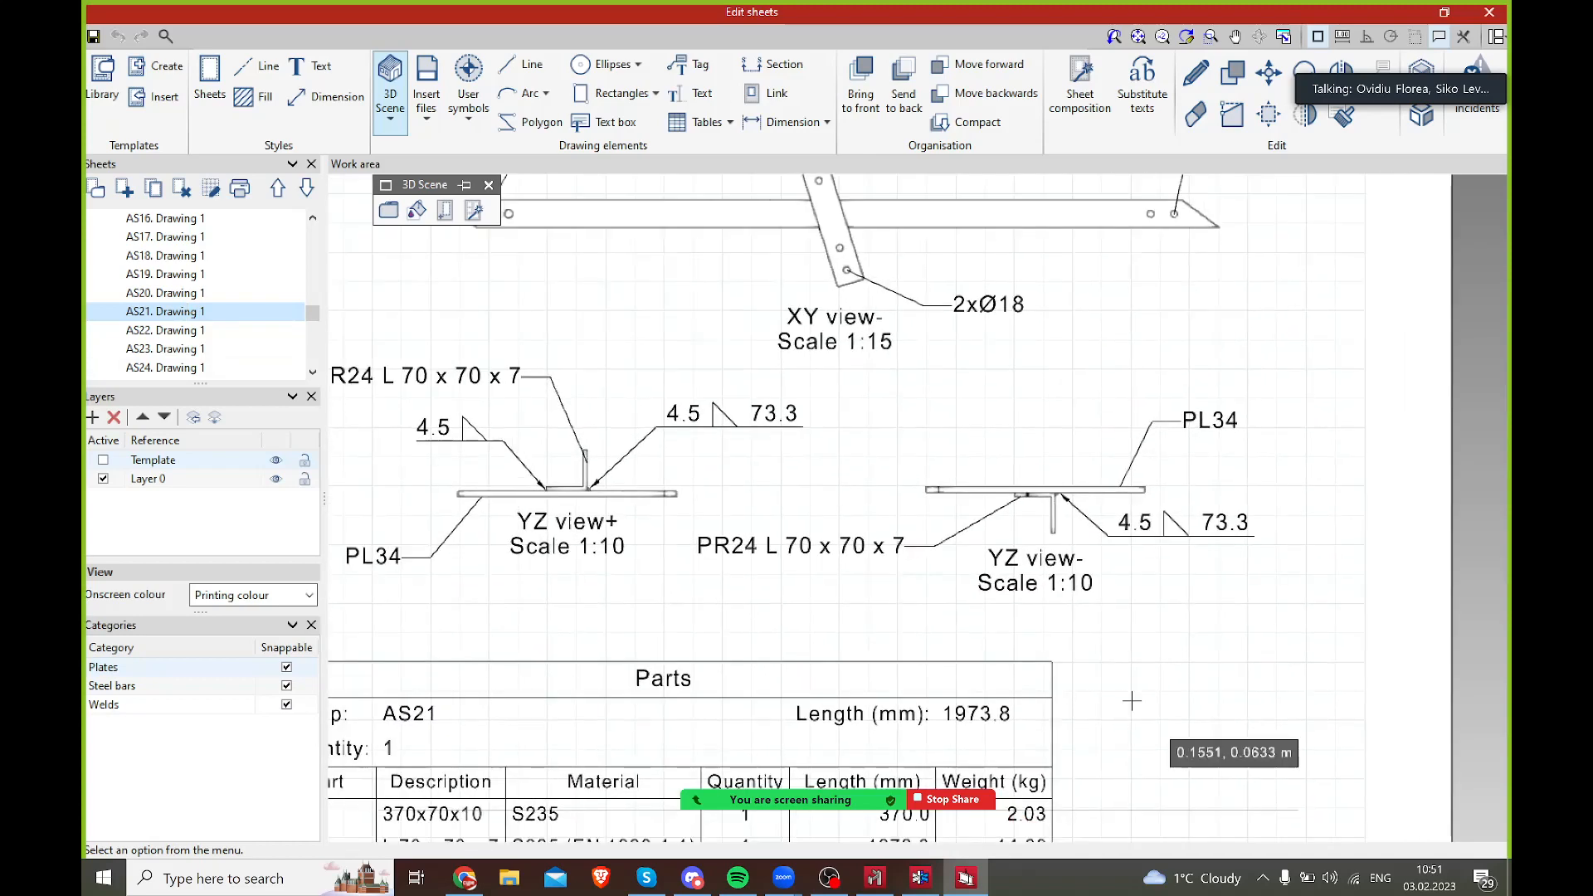
mouse_move(966, 464)
middle_down()
mouse_move(1024, 509)
mouse_move(1039, 550)
middle_up()
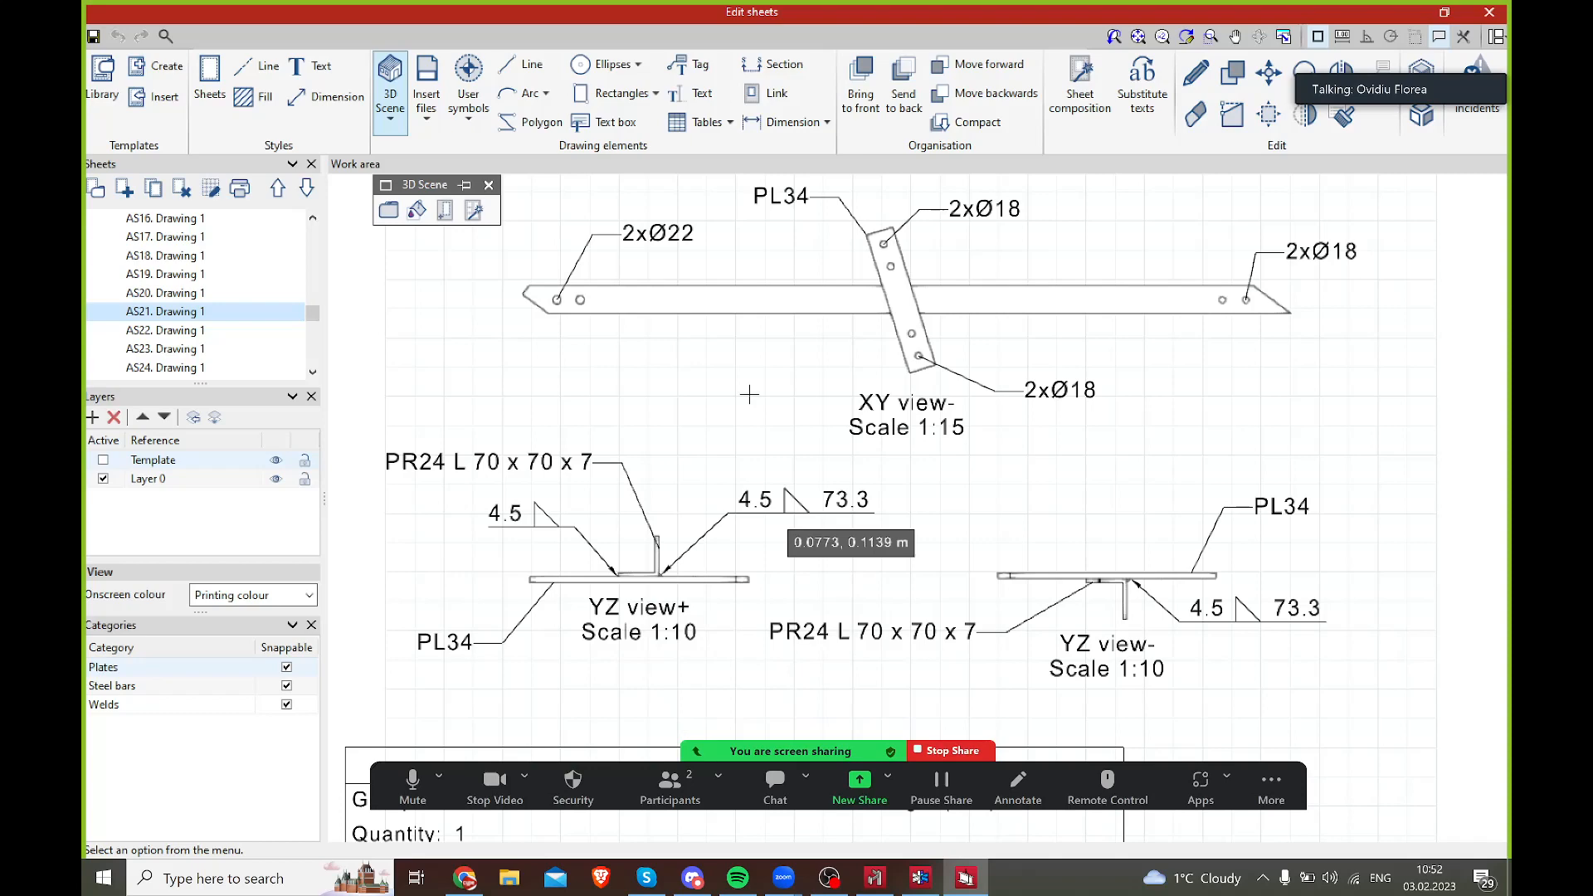
scroll(746, 461, down, 1)
scroll(904, 433, up, 5)
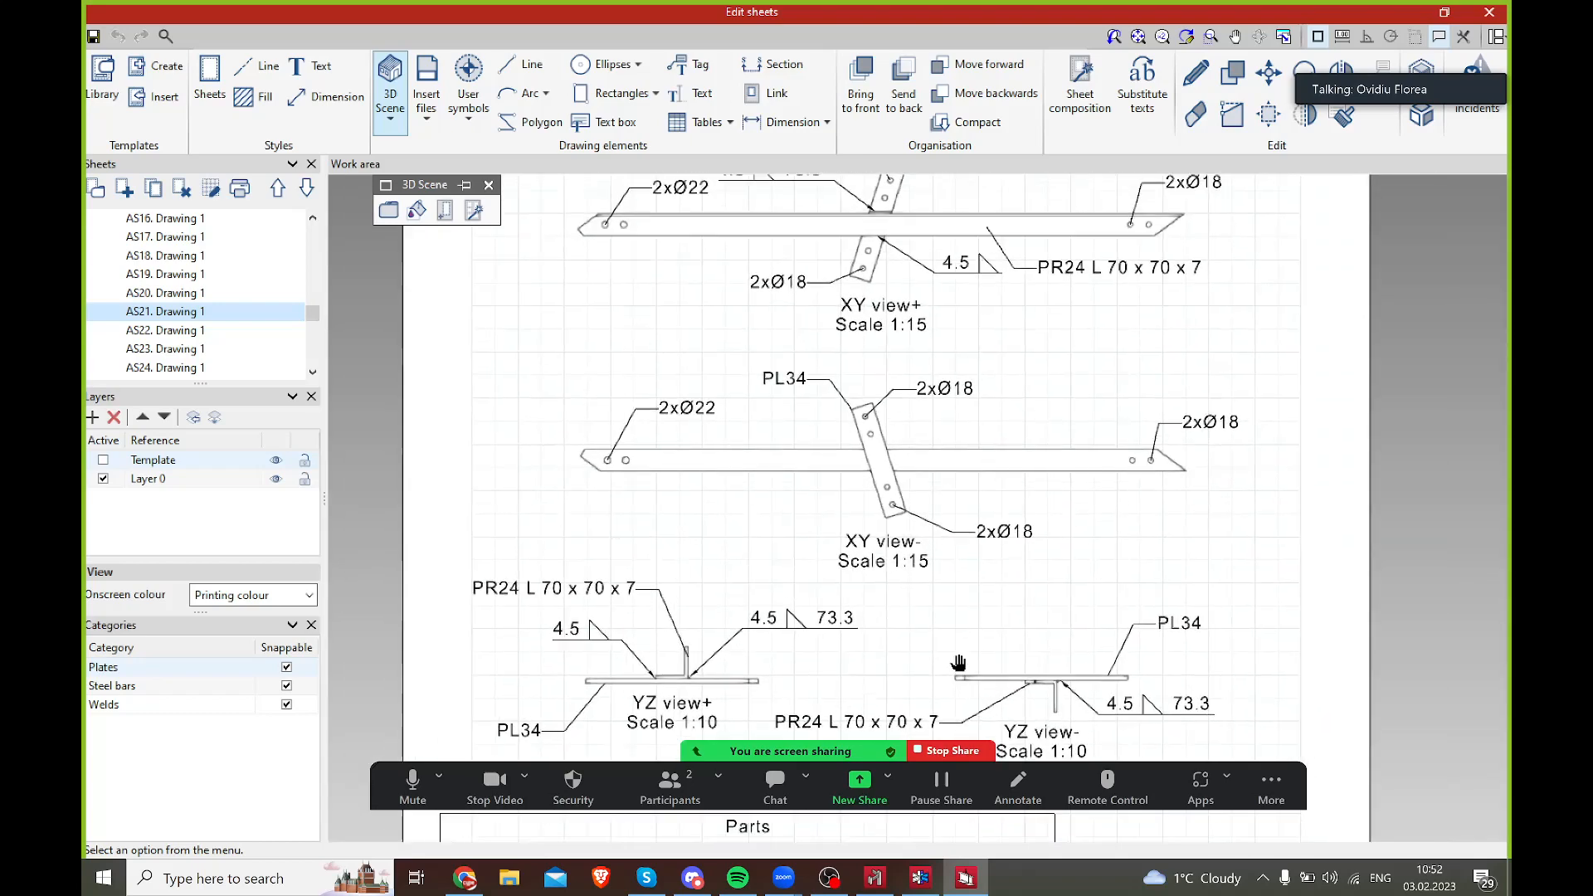
scroll(862, 390, up, 2)
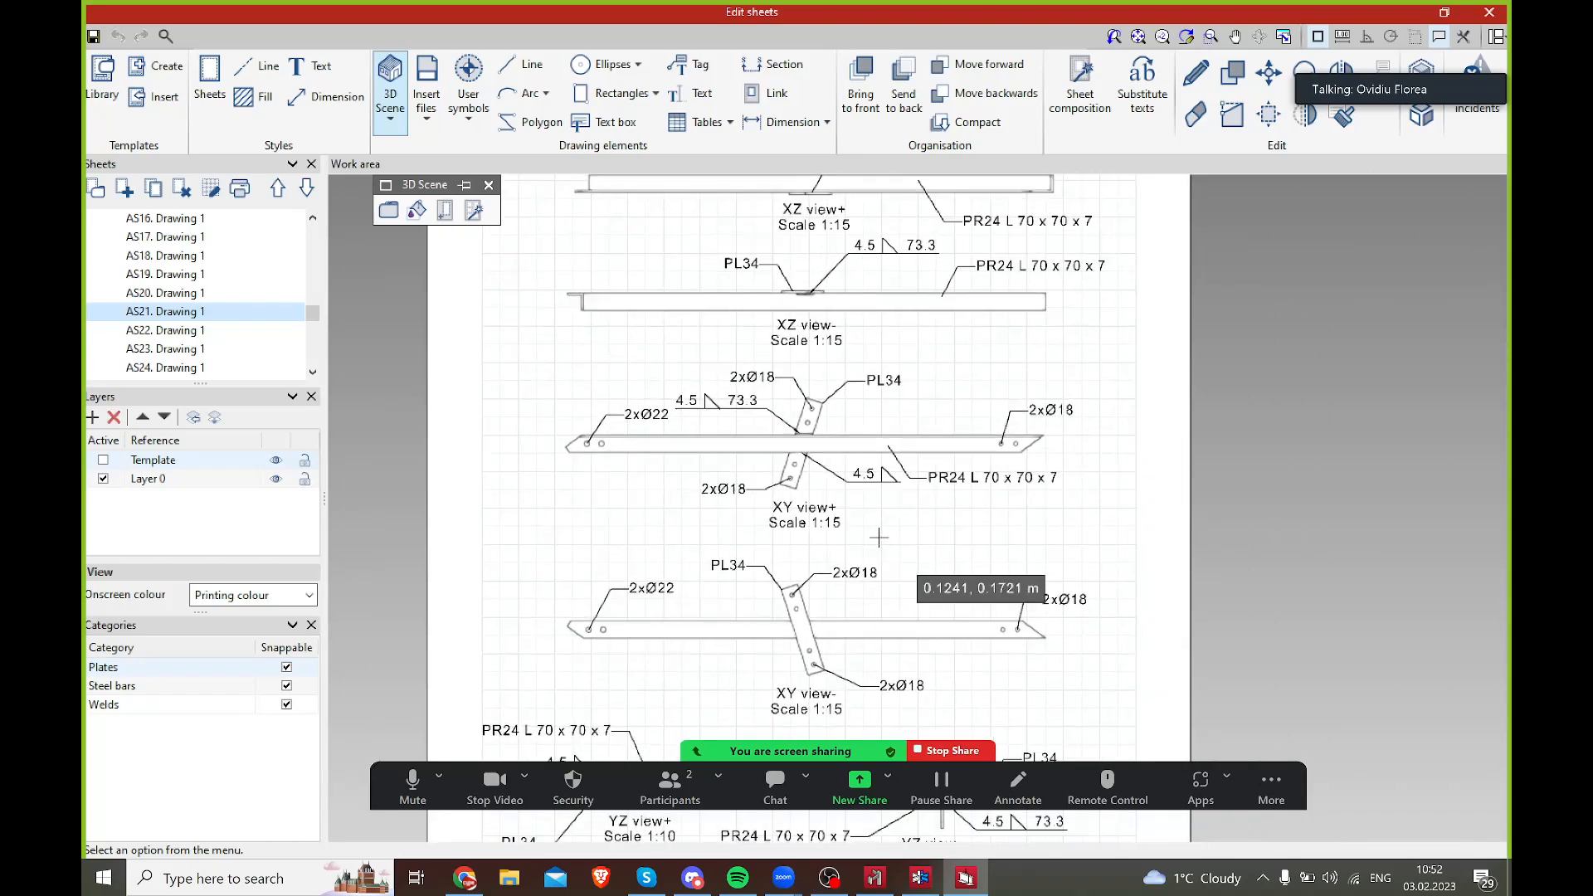
scroll(879, 548, up, 3)
scroll(813, 279, up, 3)
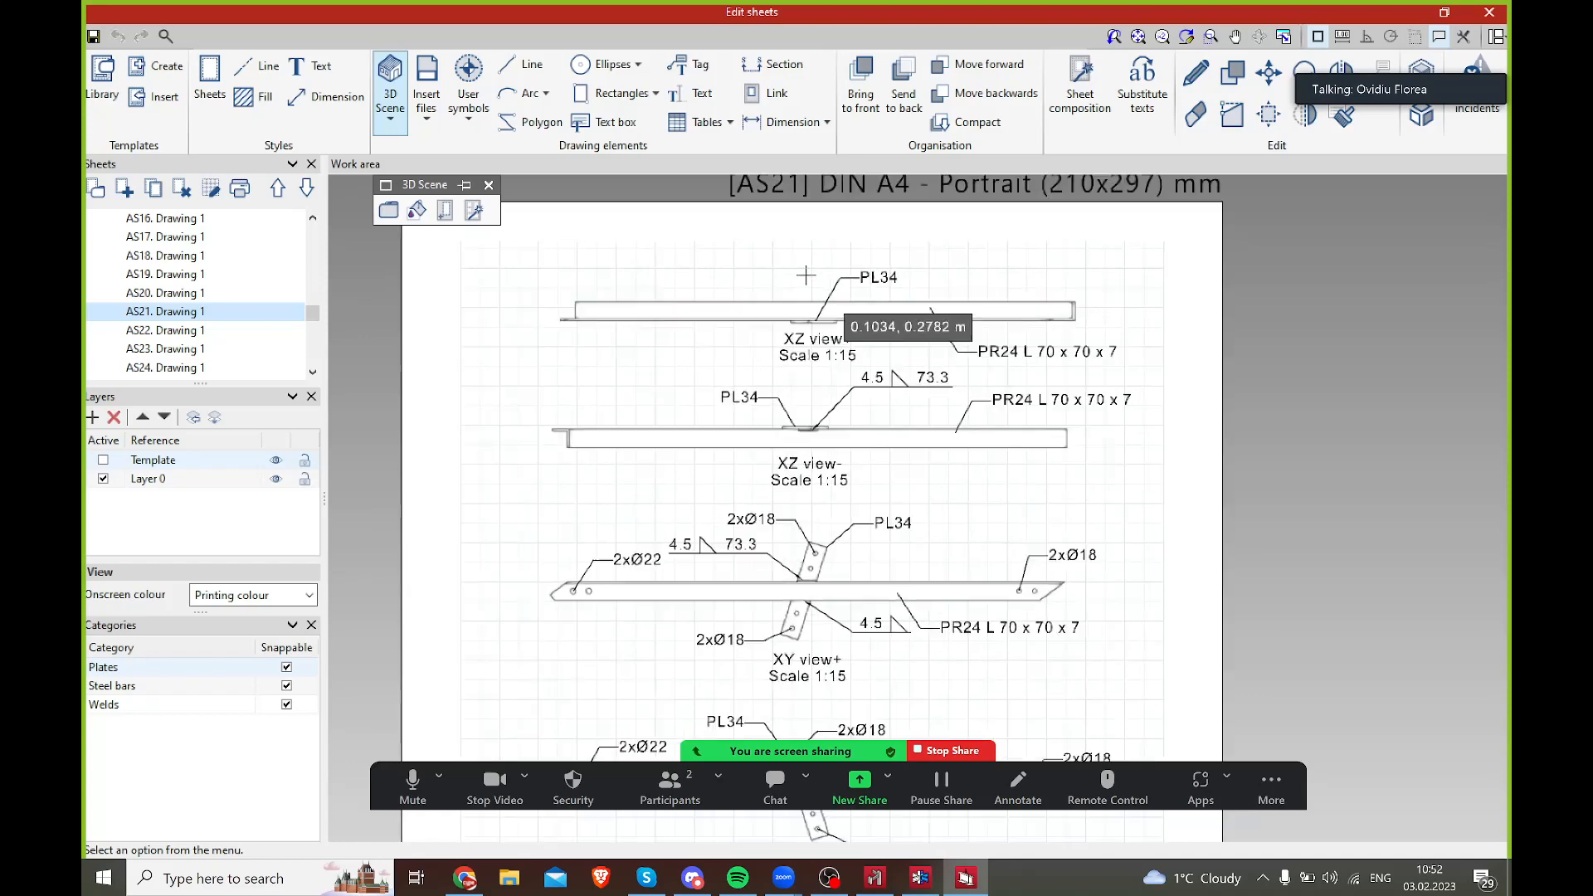
- Cut a vertical section A-A through XZ view+ at plate PL34 and place the section drawing above that view
click(772, 64)
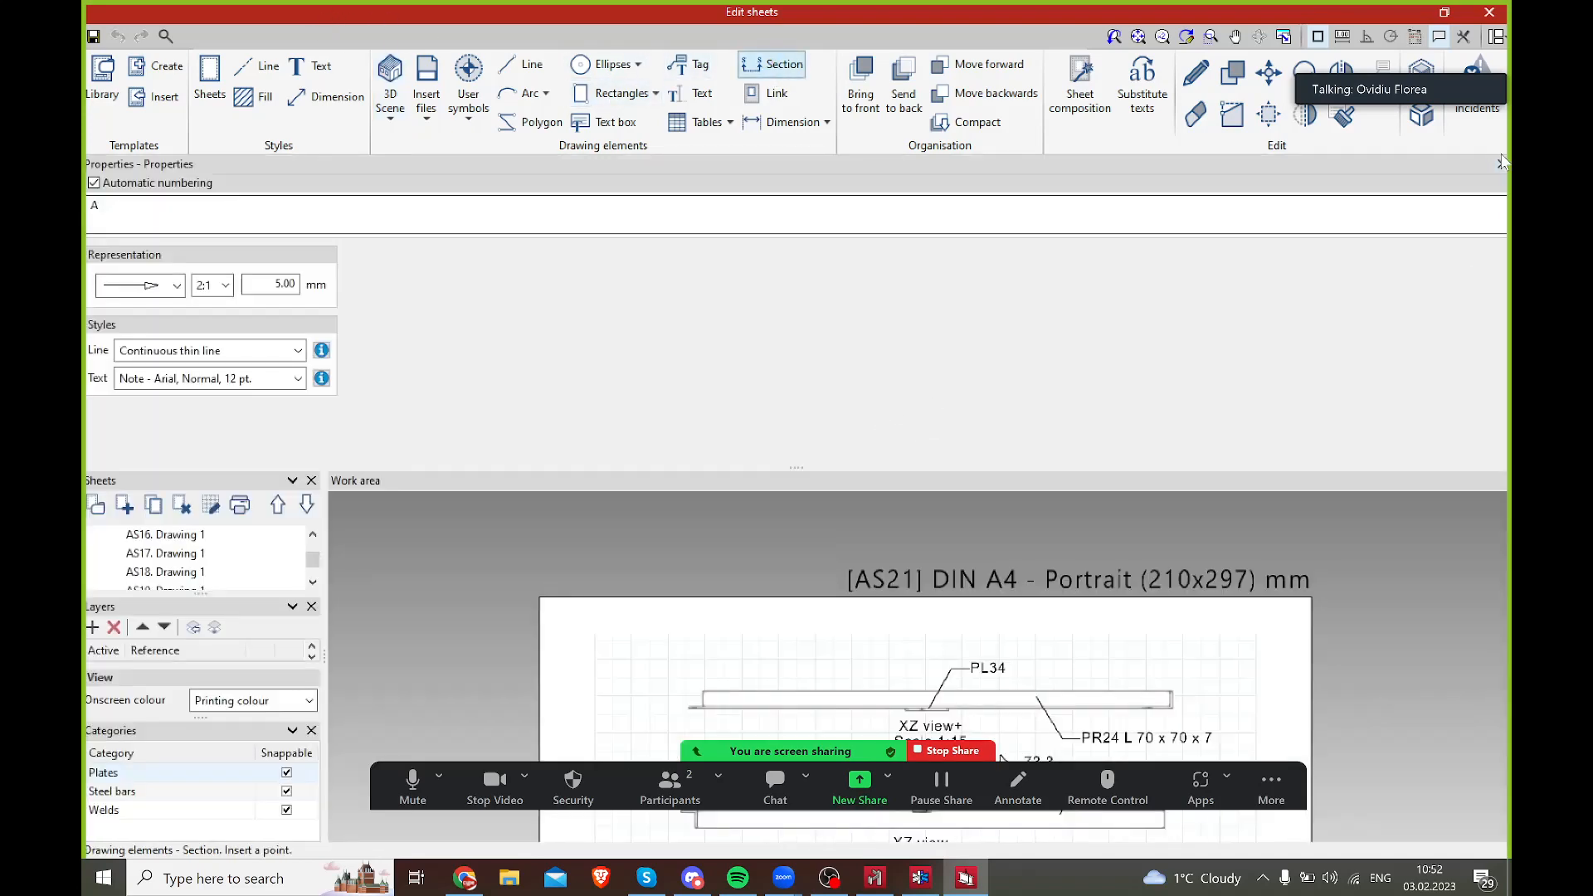
click(1501, 165)
middle_drag(900, 481, 743, 341)
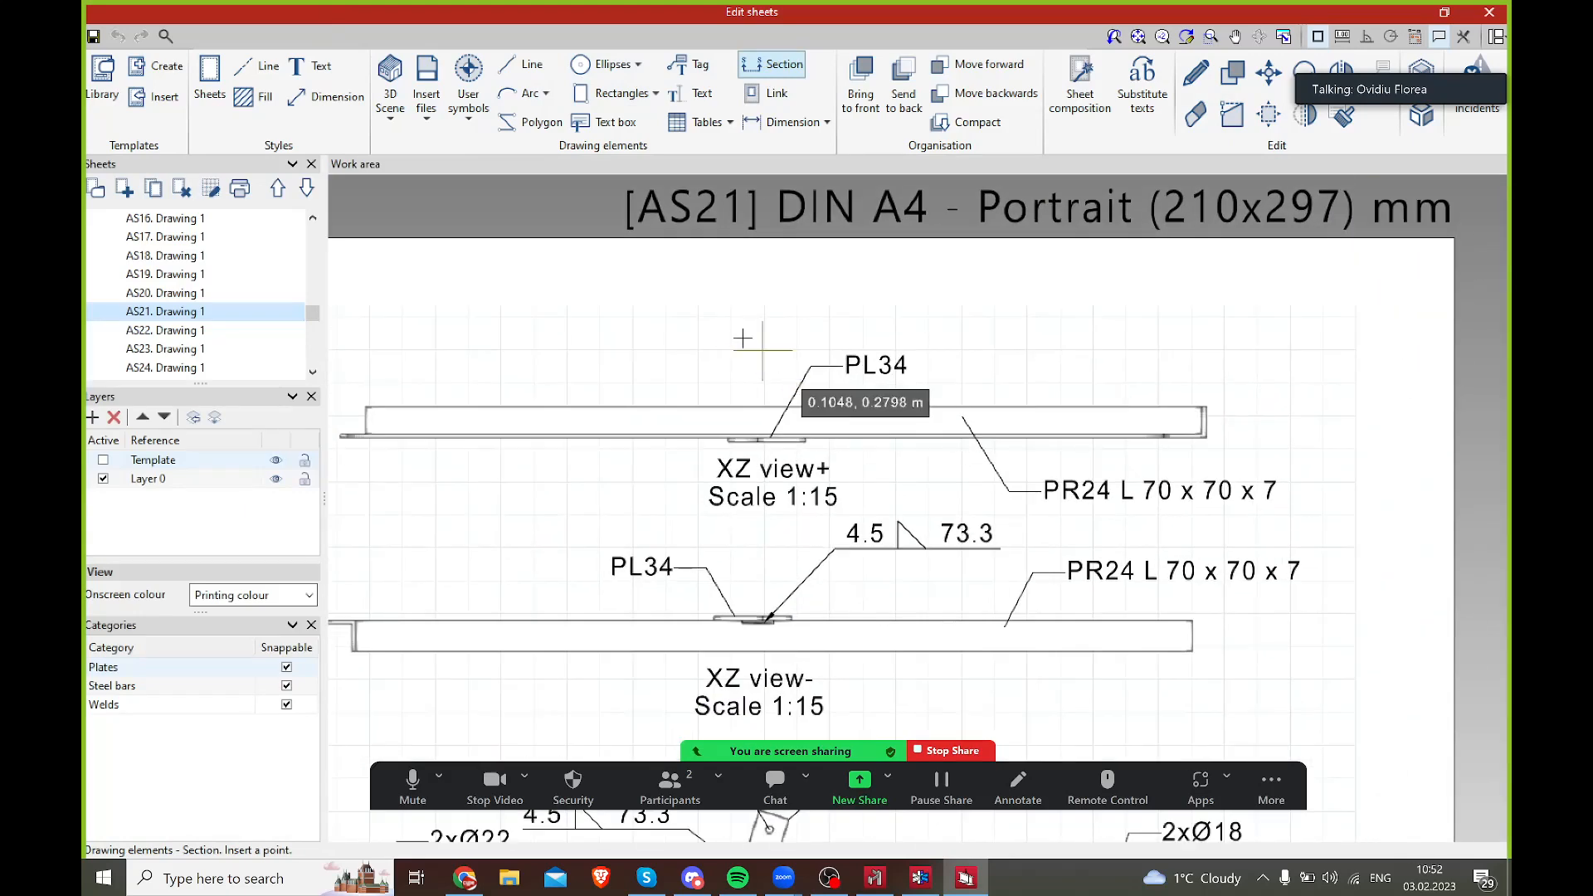
click(758, 328)
click(769, 581)
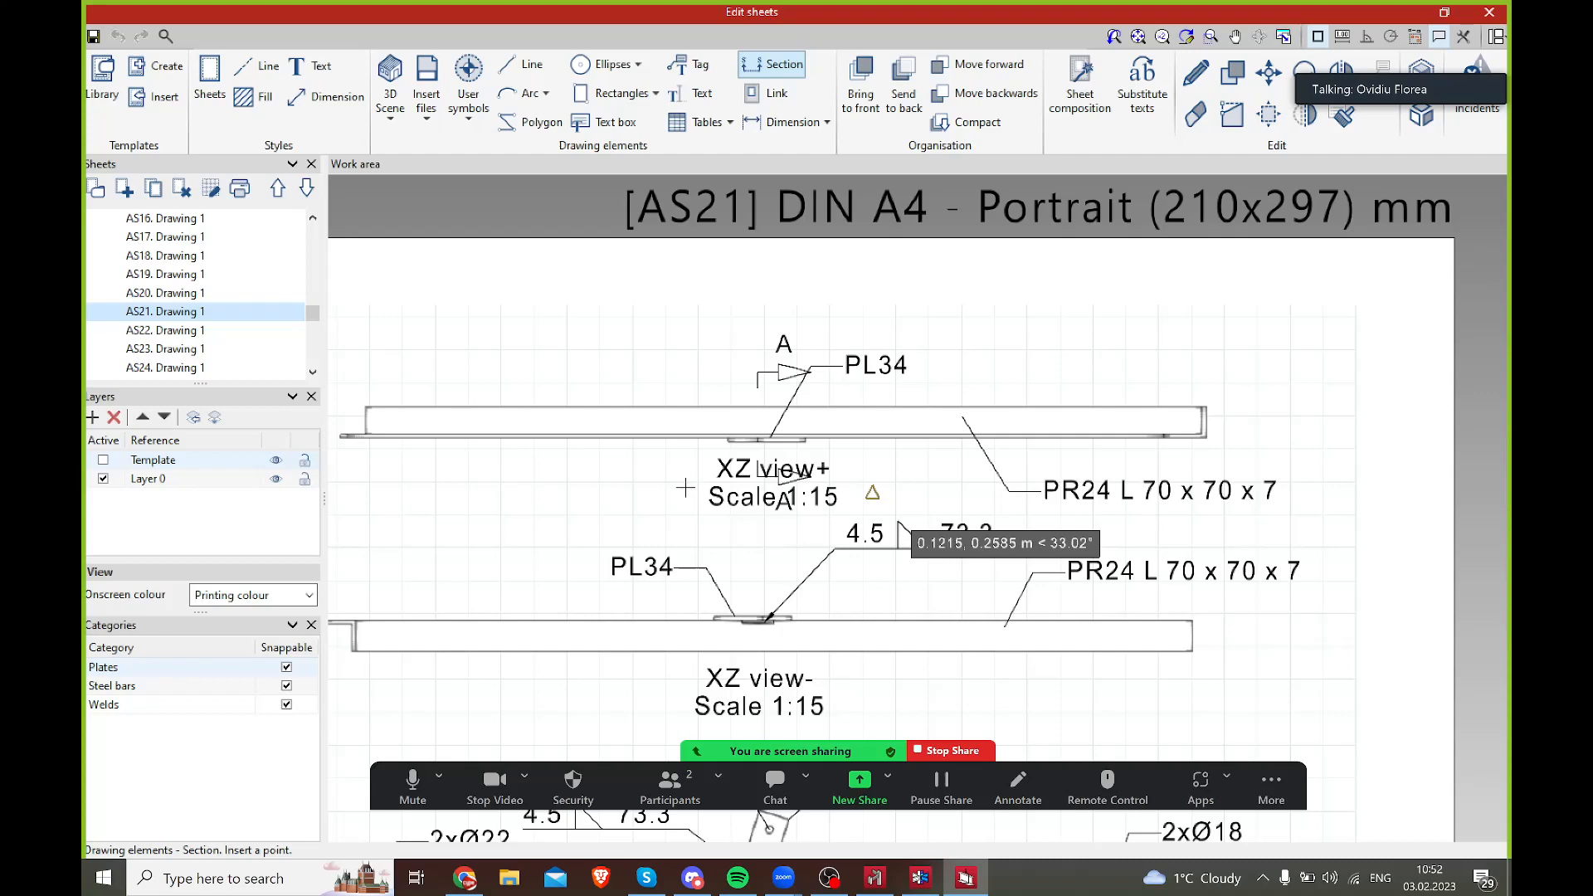
scroll(875, 309, down, 3)
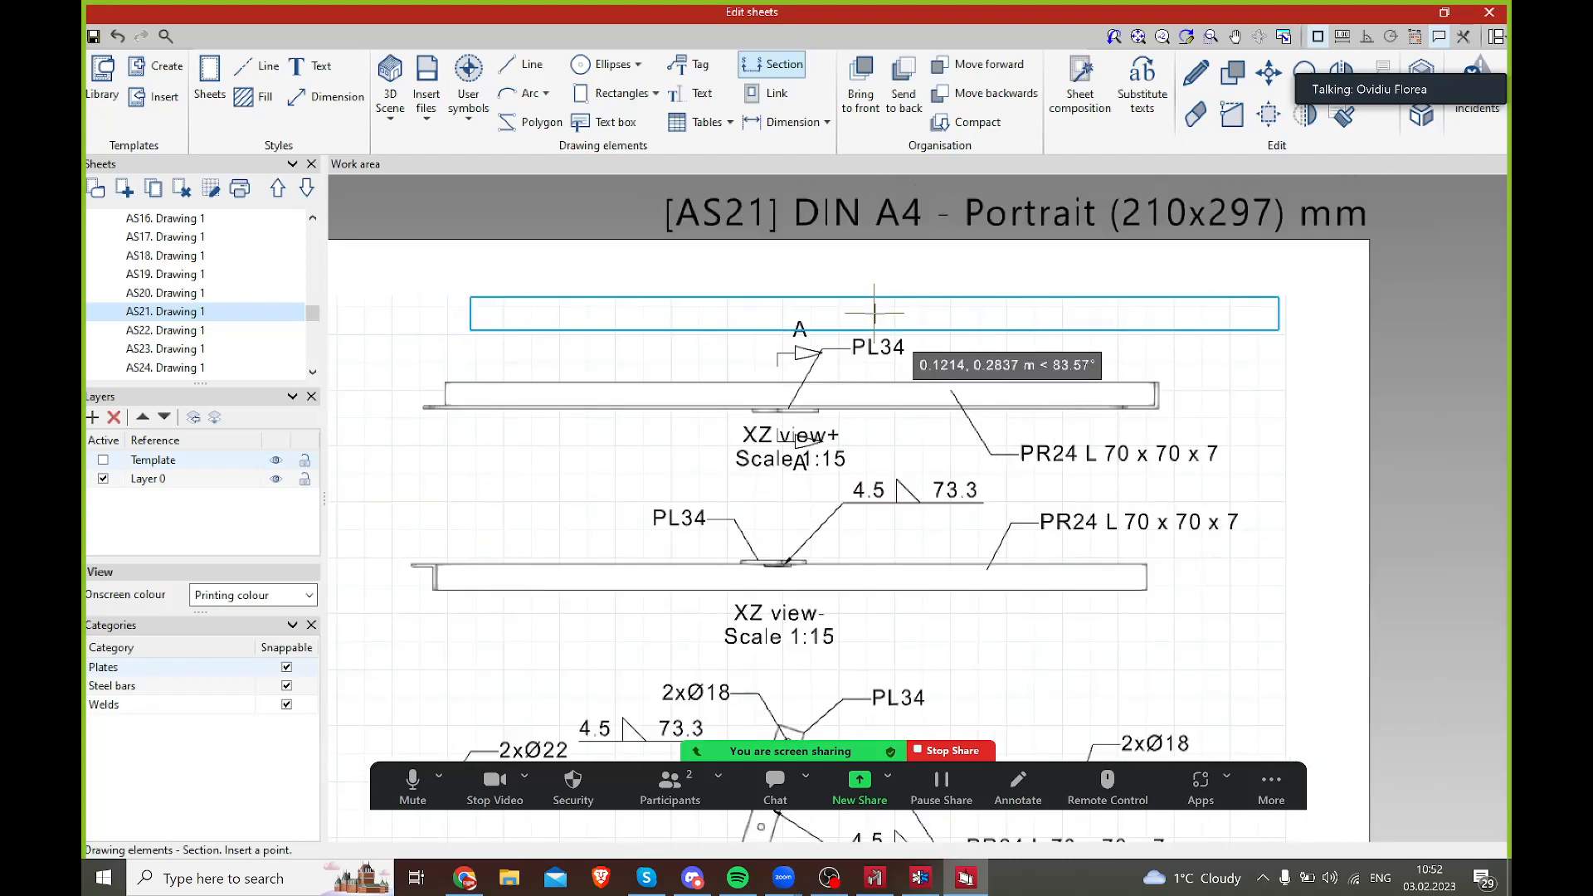
click(842, 312)
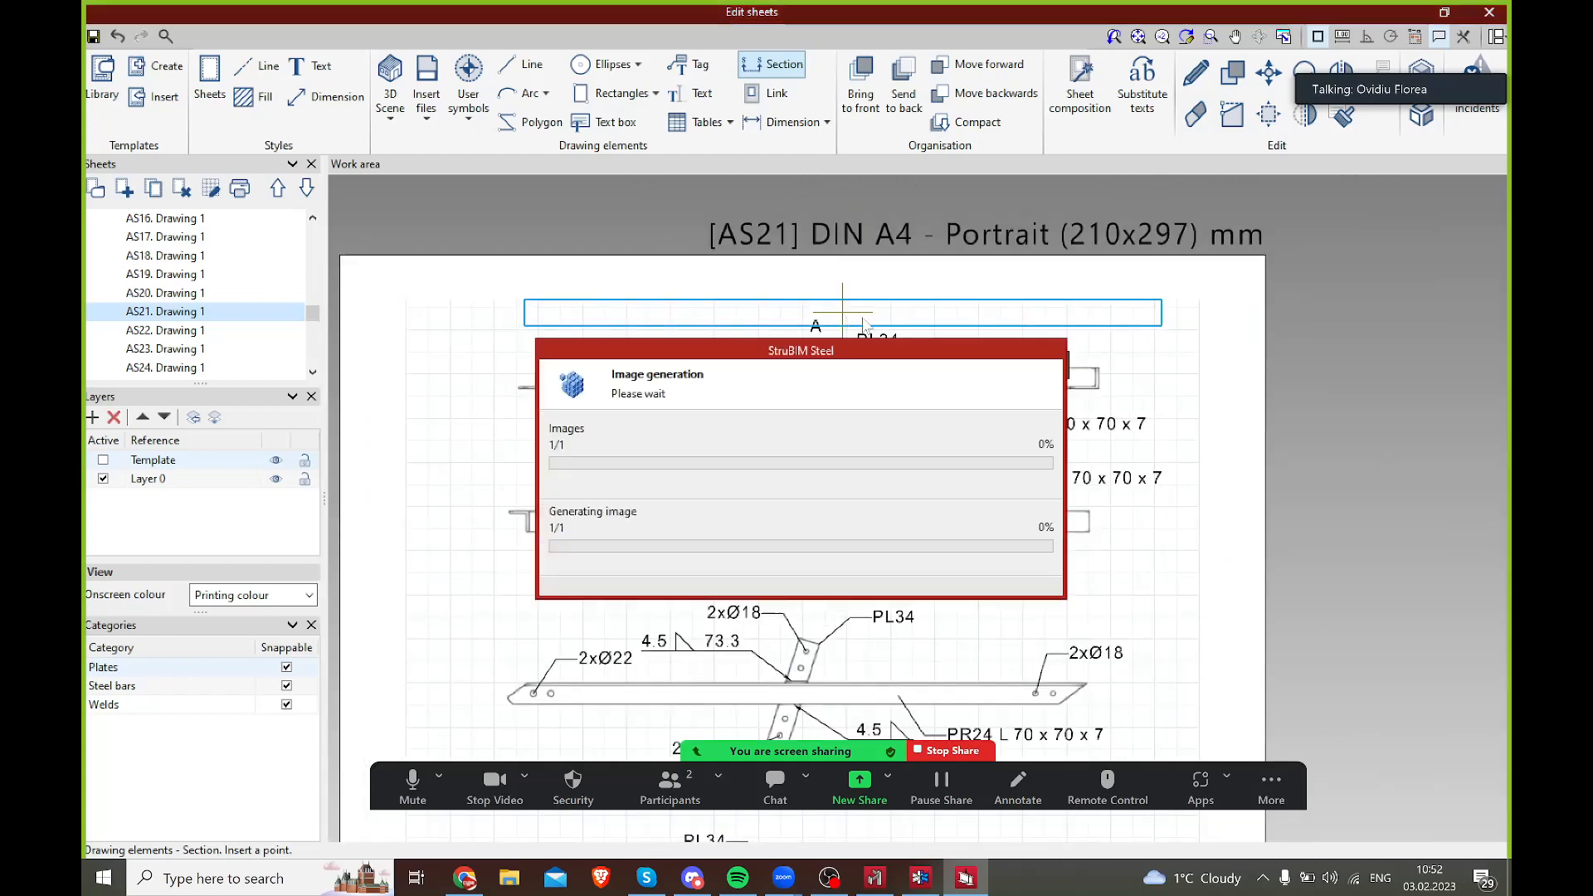
scroll(852, 331, up, 4)
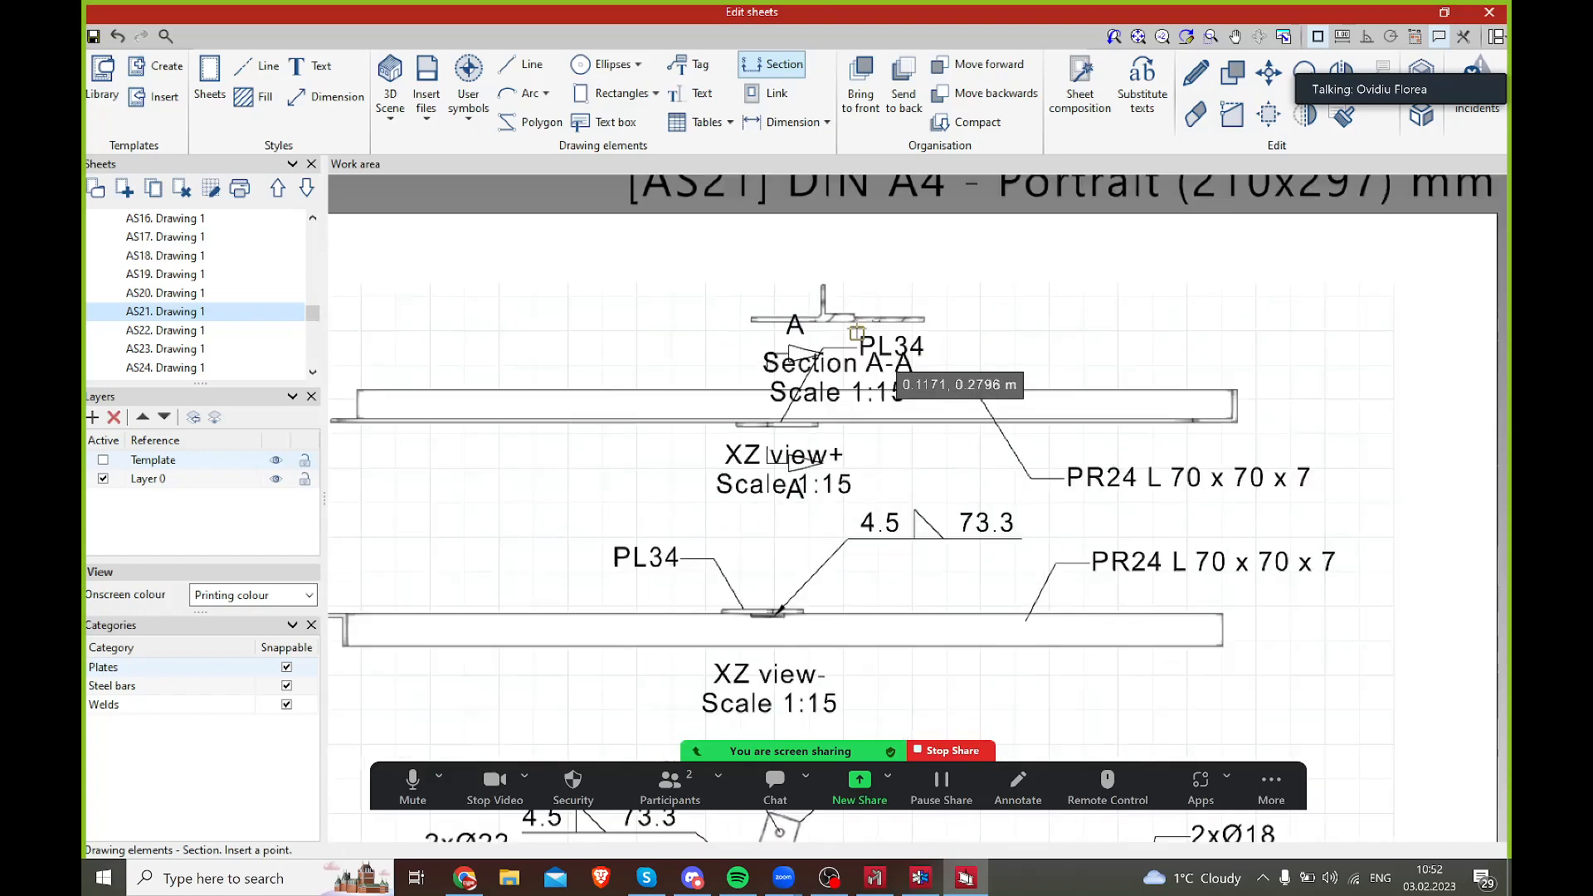
right_click(897, 325)
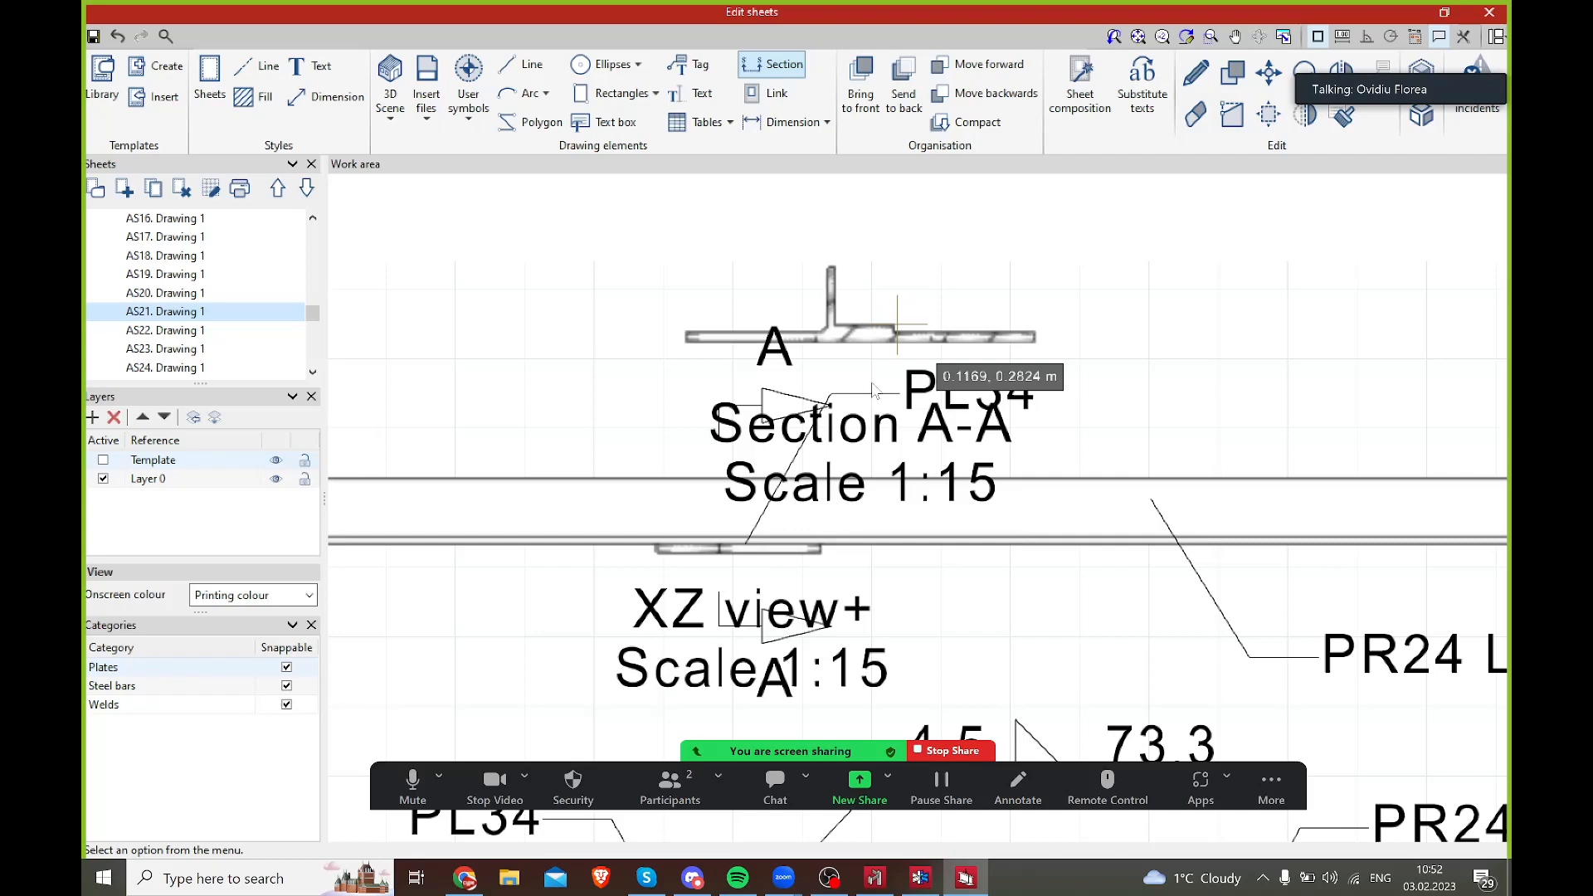
- Undo the section A-A drawing and its cut marks on the AS21 sheet
key(ctrl+z)
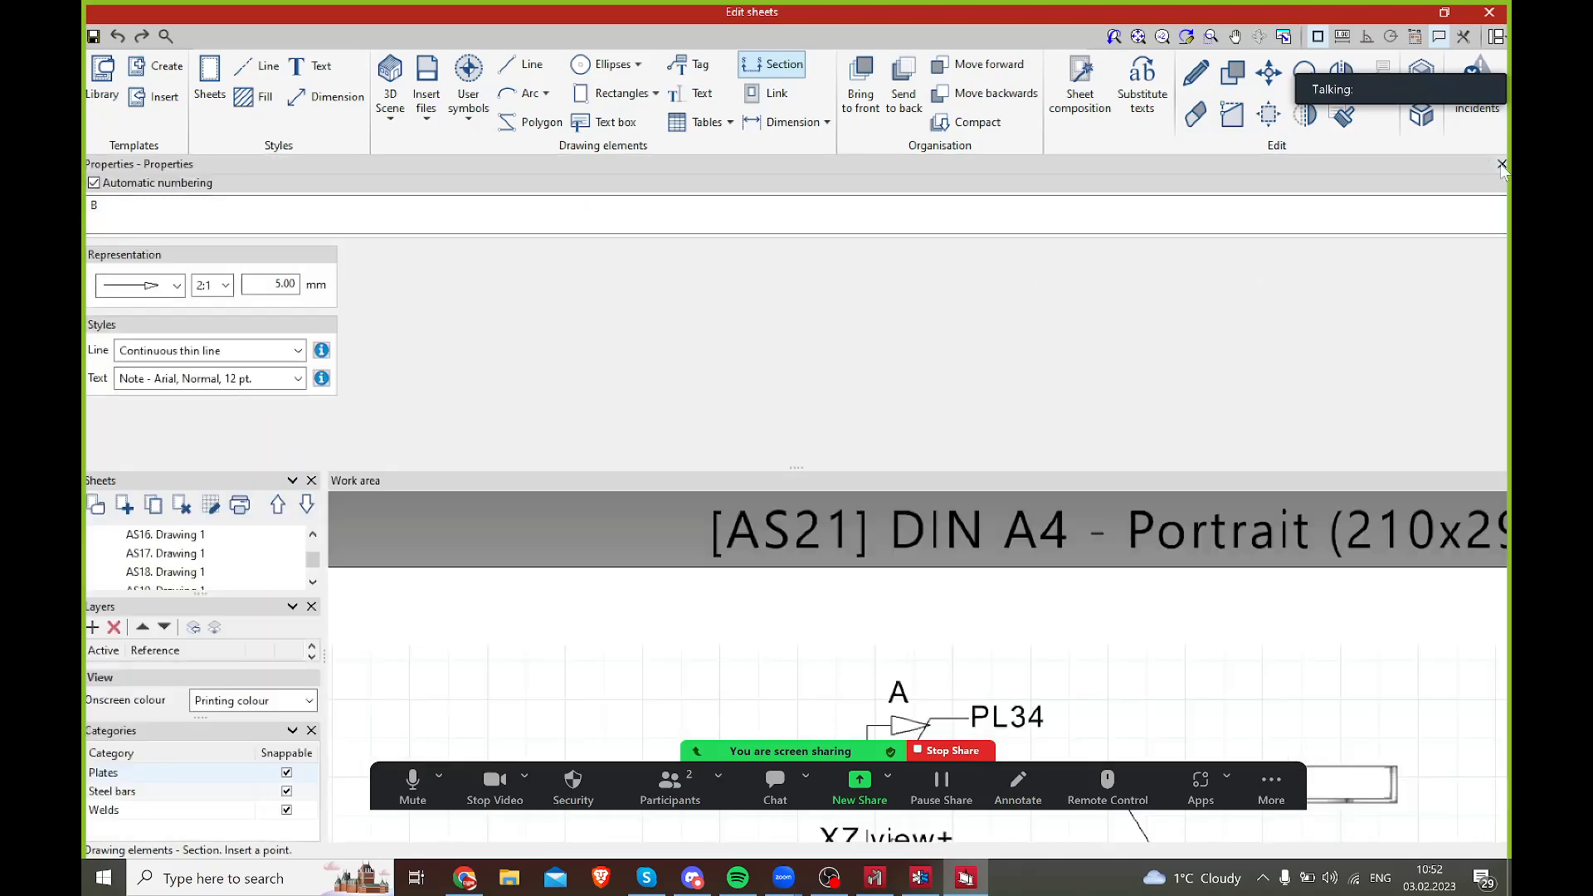
click(1501, 164)
scroll(879, 340, down, 5)
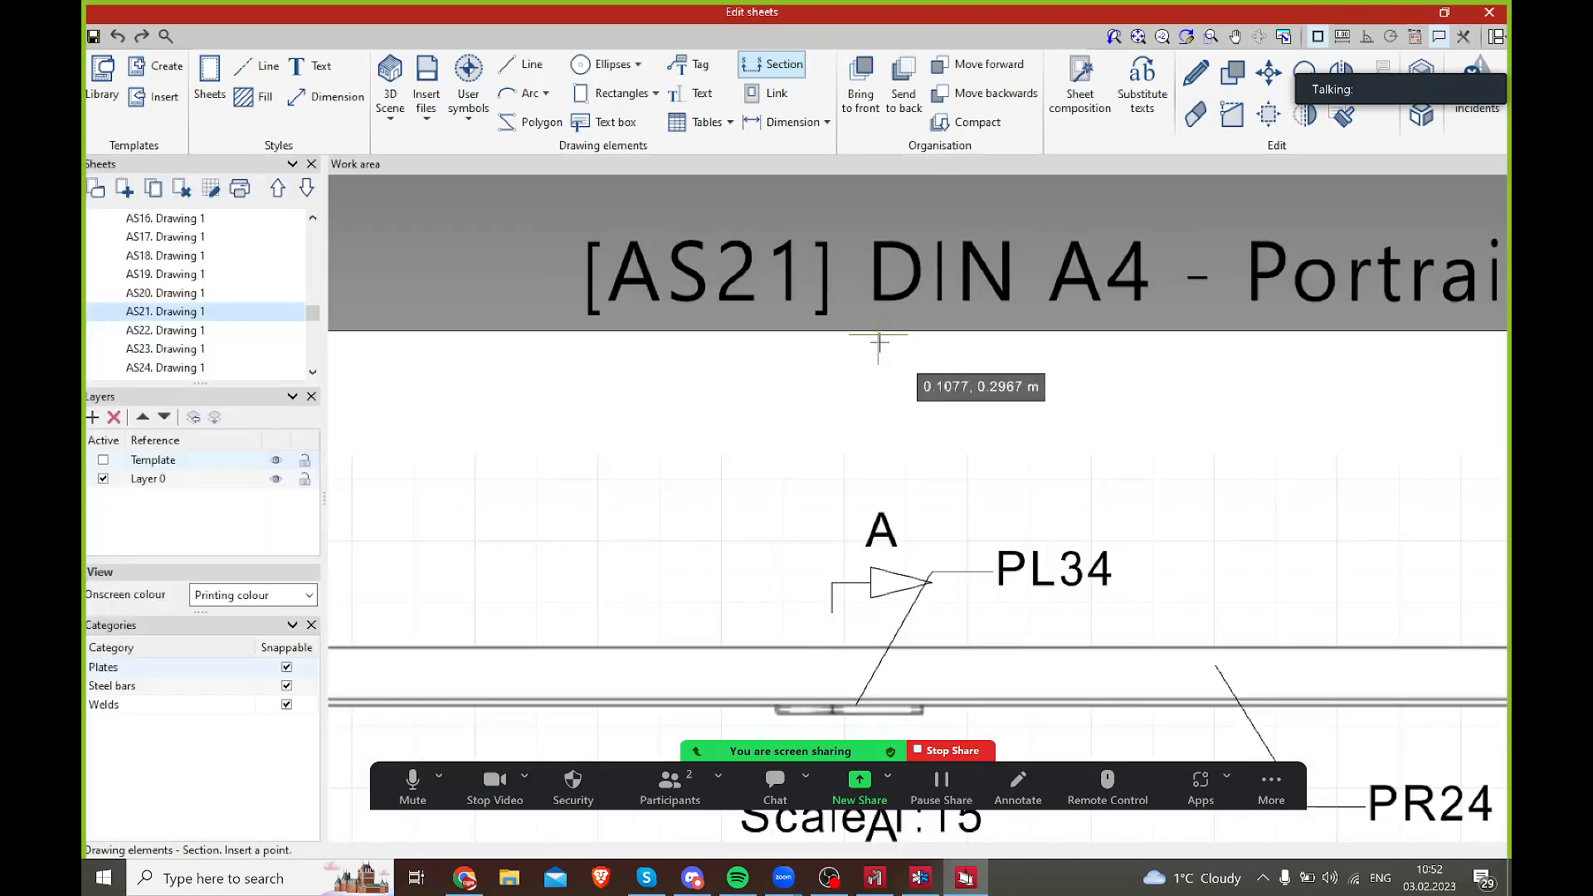
scroll(830, 378, up, 2)
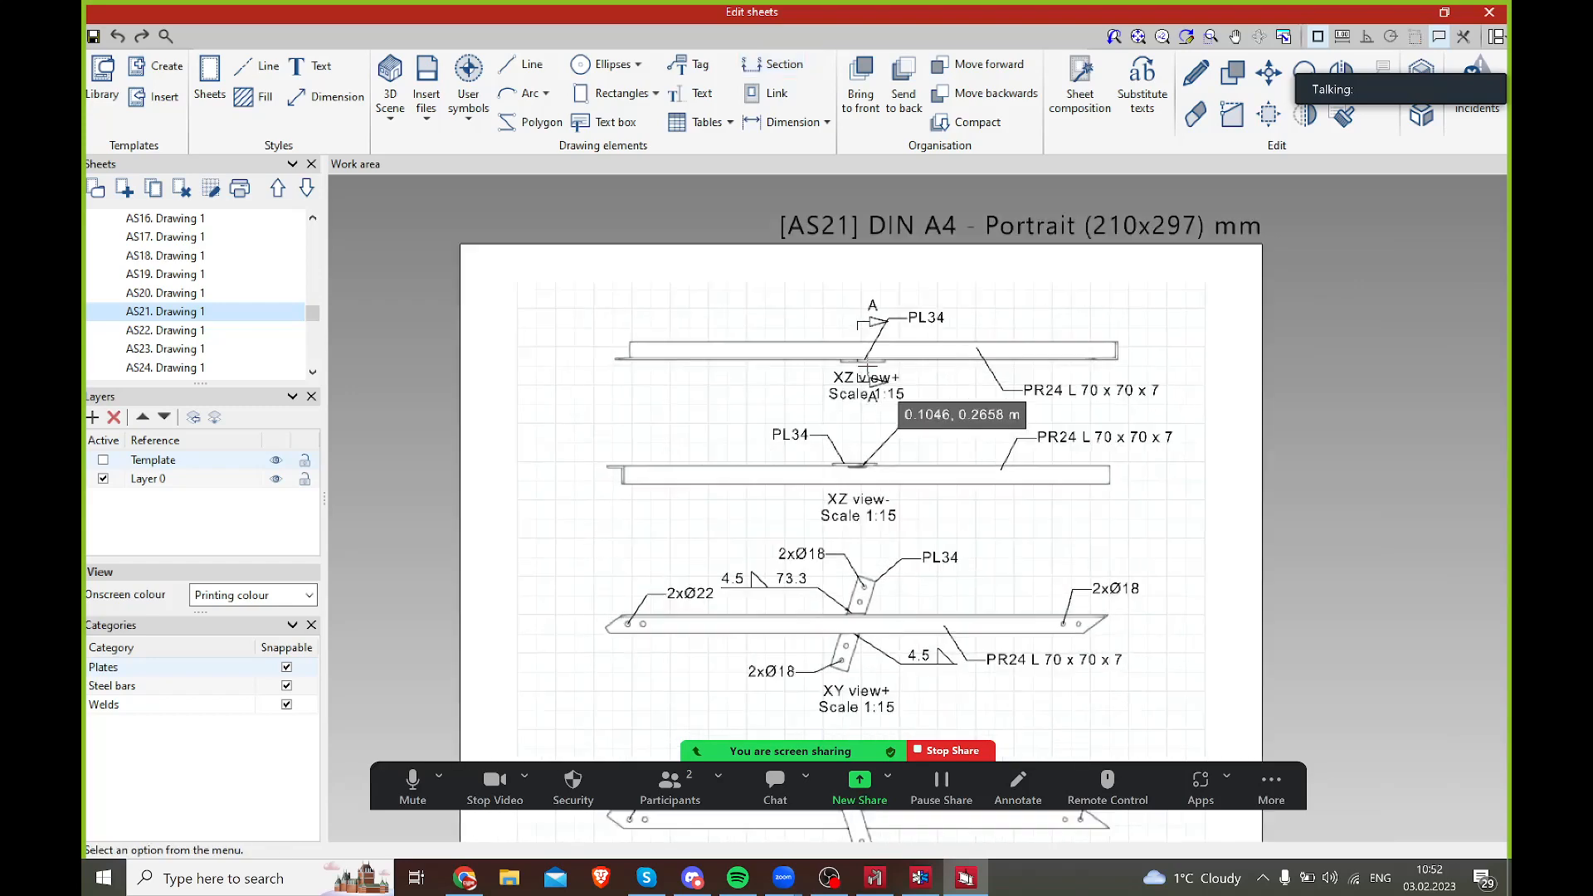
scroll(867, 309, up, 1)
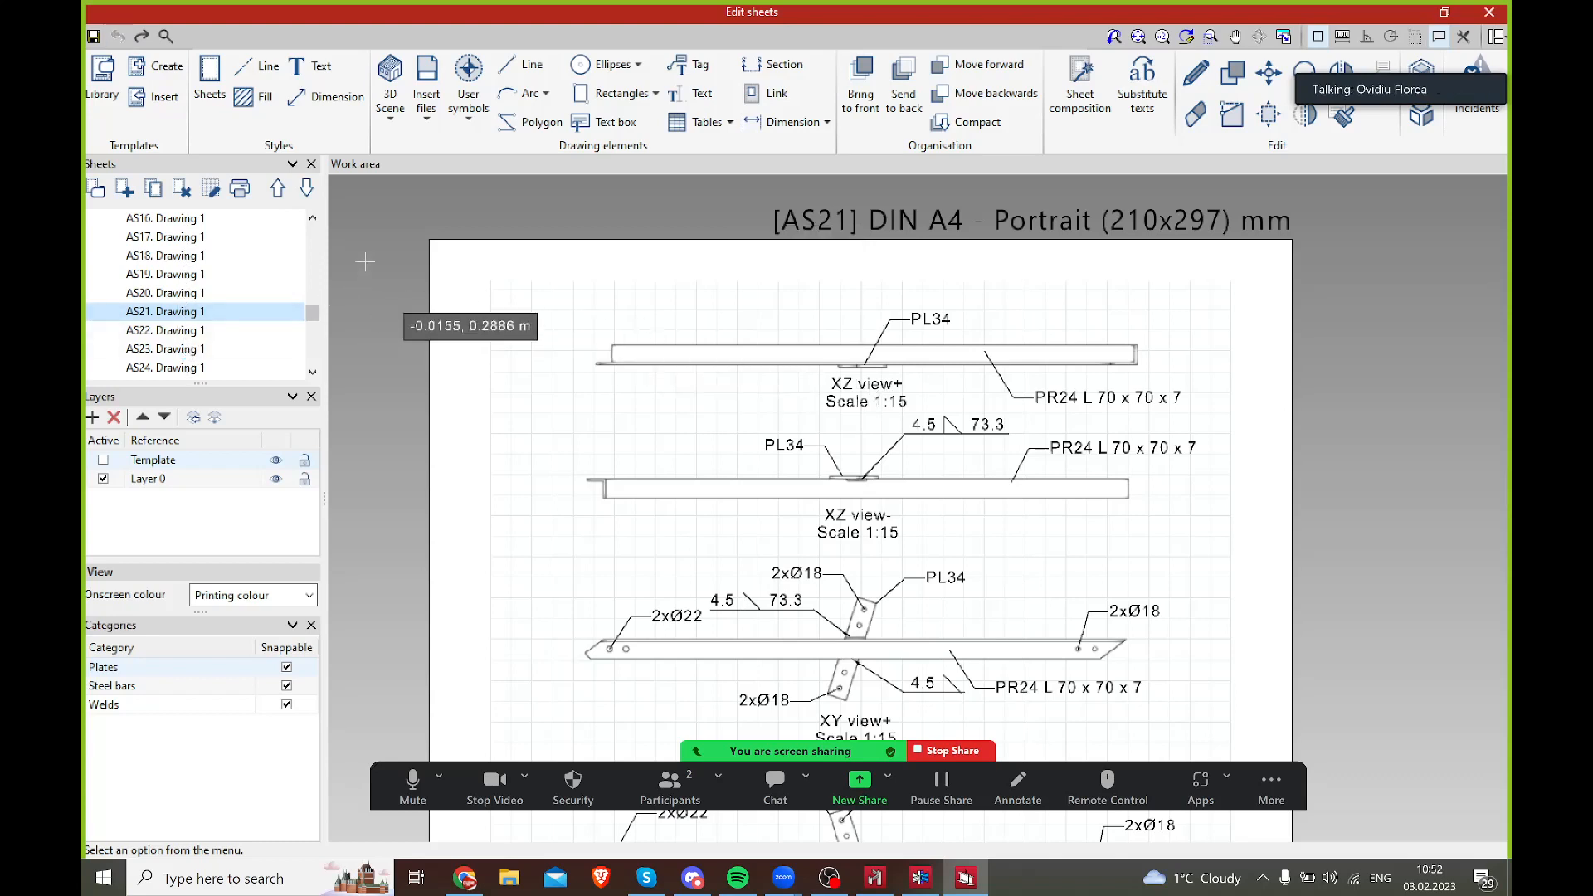
- Examine the sheets' print settings, including the PDF, DWG and DXF formats and the selectable sheet list, and cancel without exporting
click(240, 189)
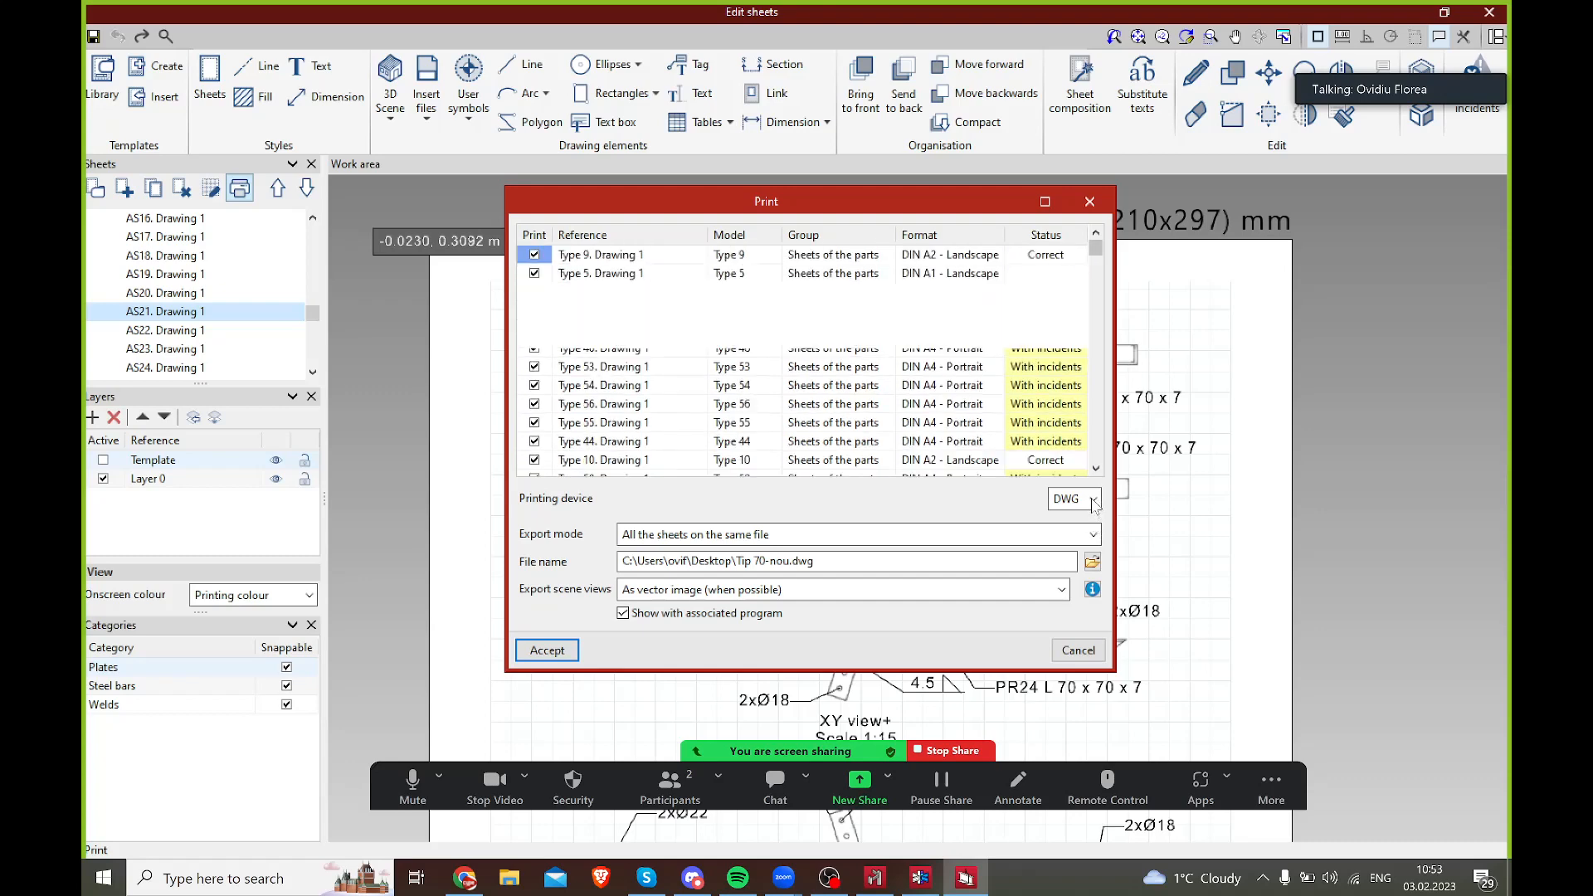
click(1094, 499)
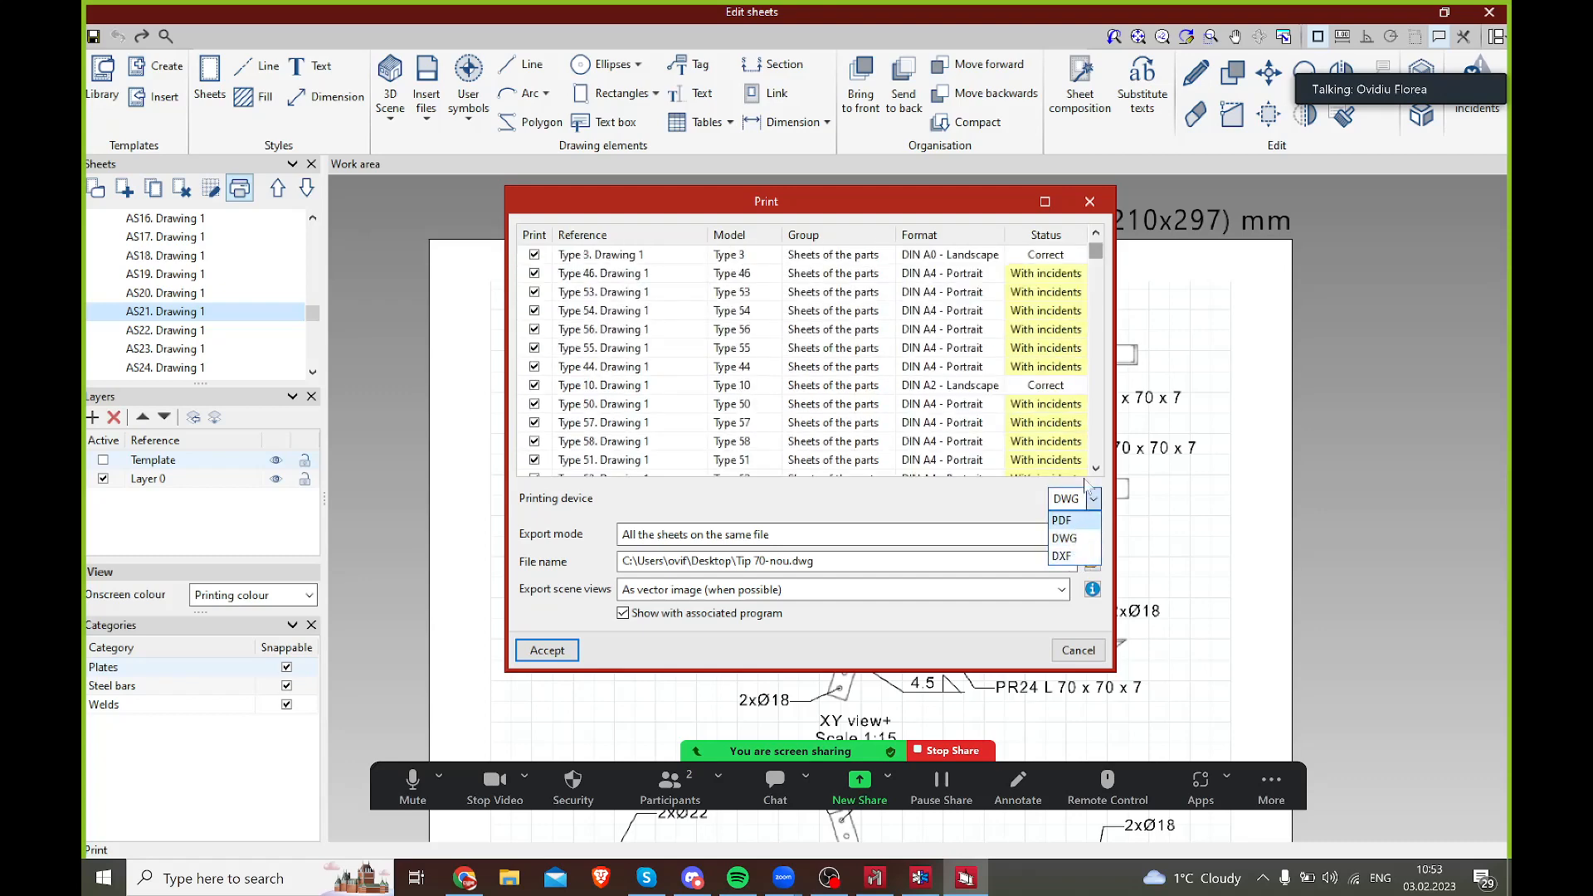
click(1096, 252)
drag(1097, 253, 1091, 473)
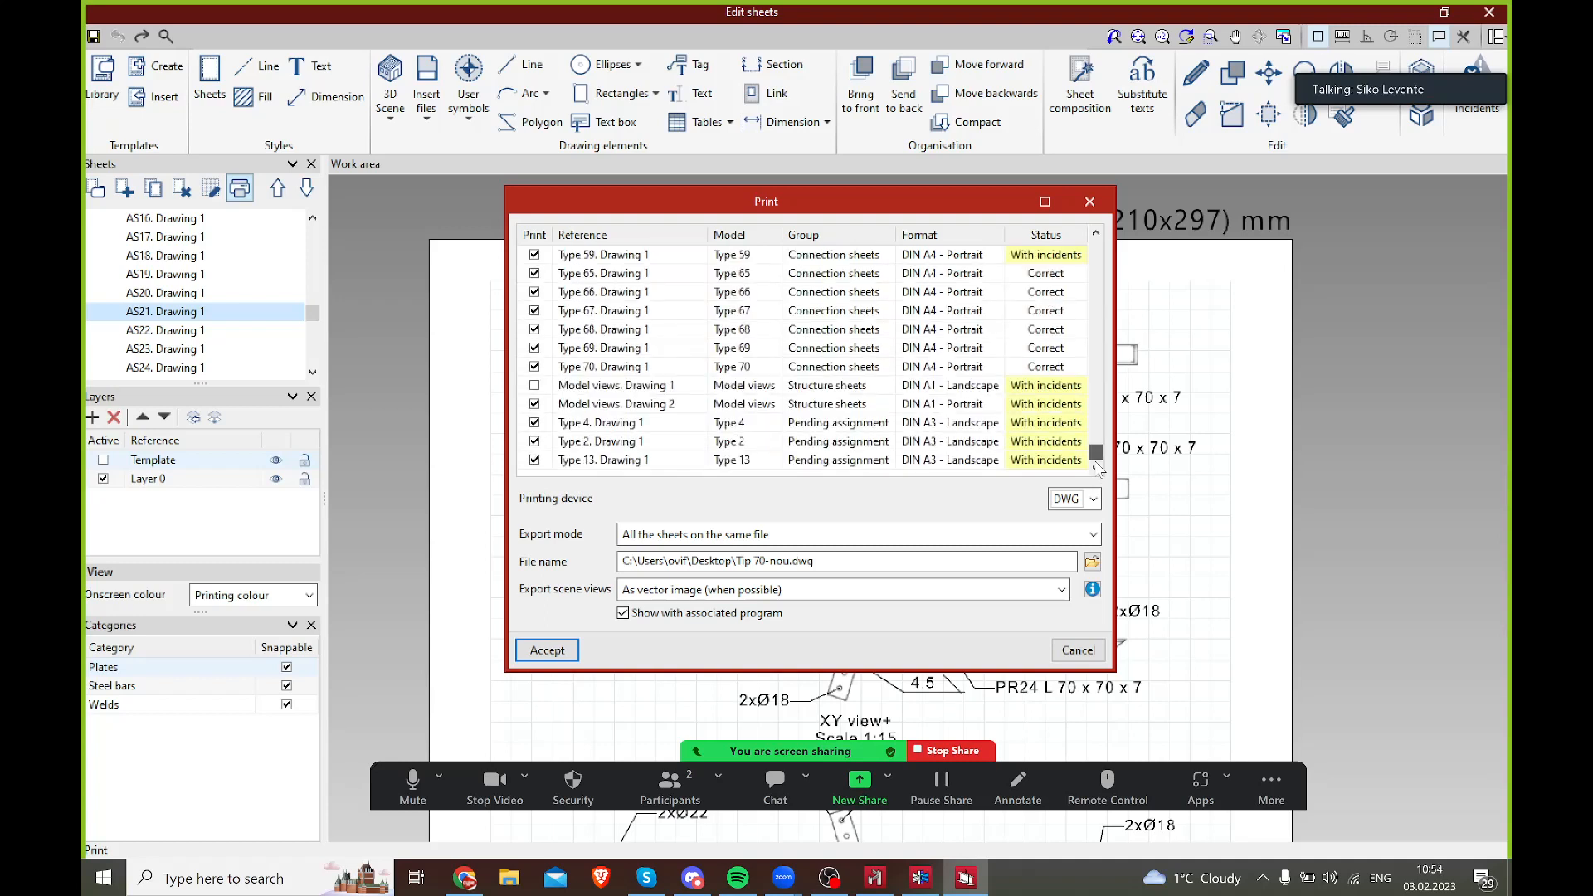
click(534, 387)
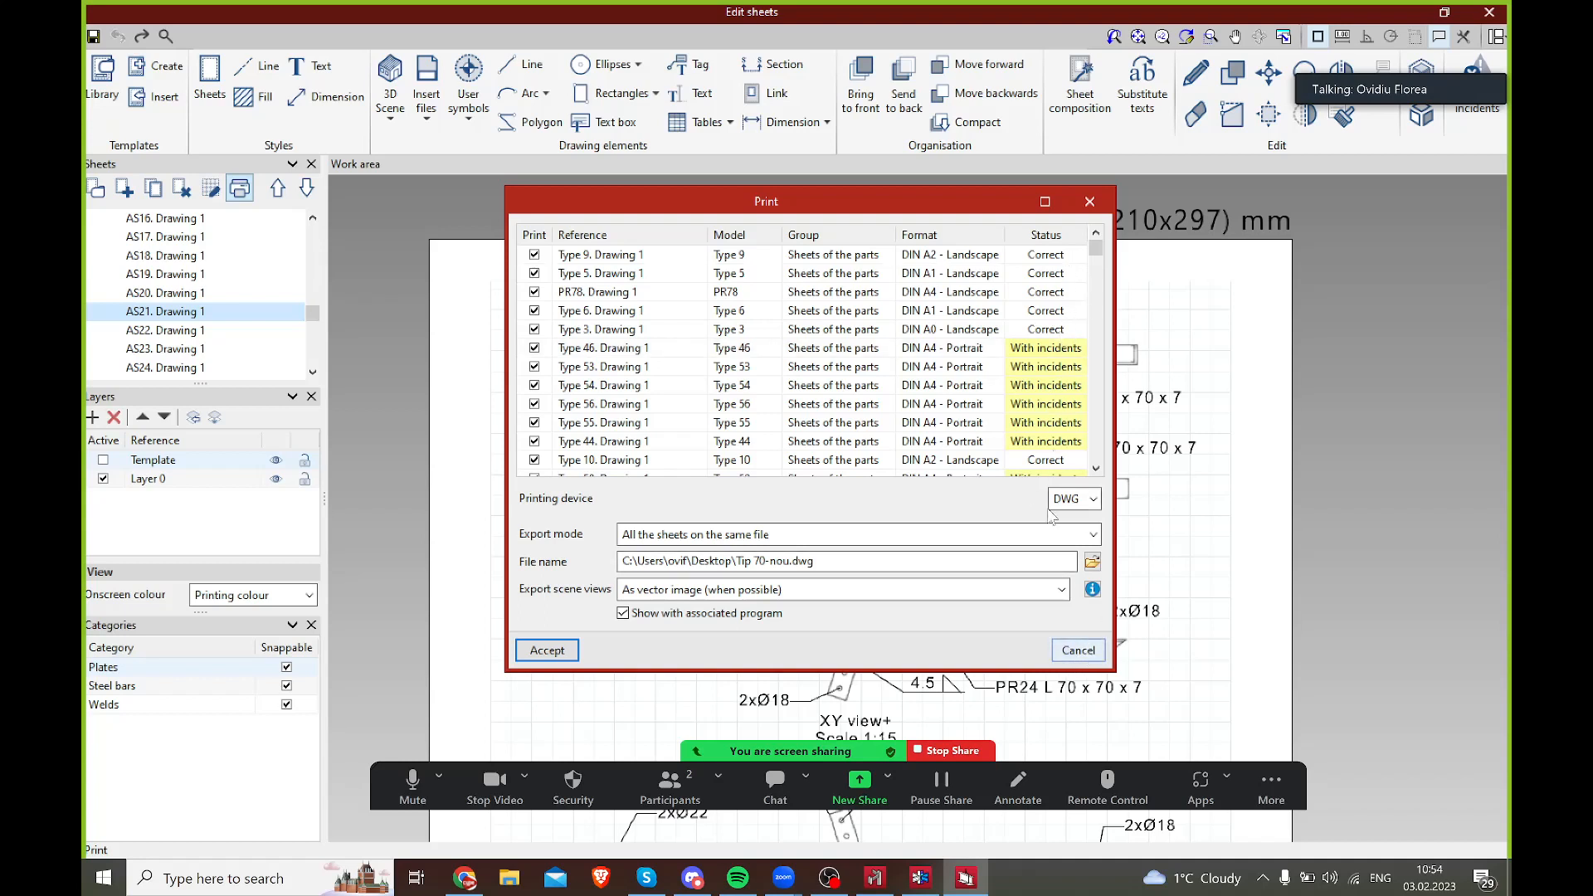
click(1080, 651)
- Examine the Text, Image and DXF/DWG content types of a new table's title cell and close the editor without inserting the table
scroll(996, 348, down, 5)
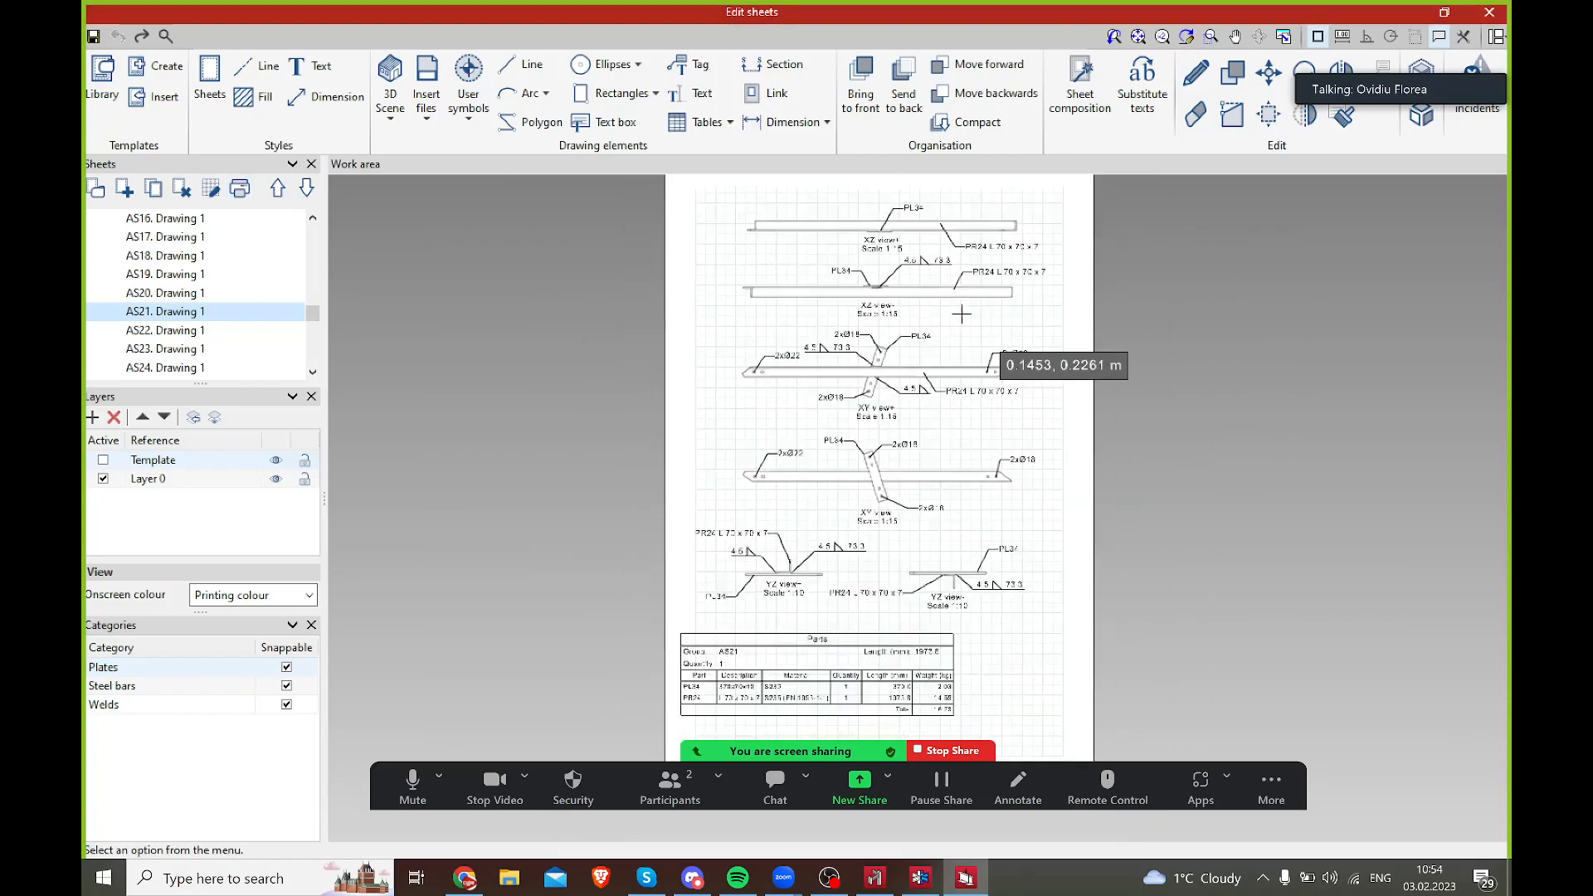
scroll(912, 647, up, 5)
middle_drag(862, 528, 882, 458)
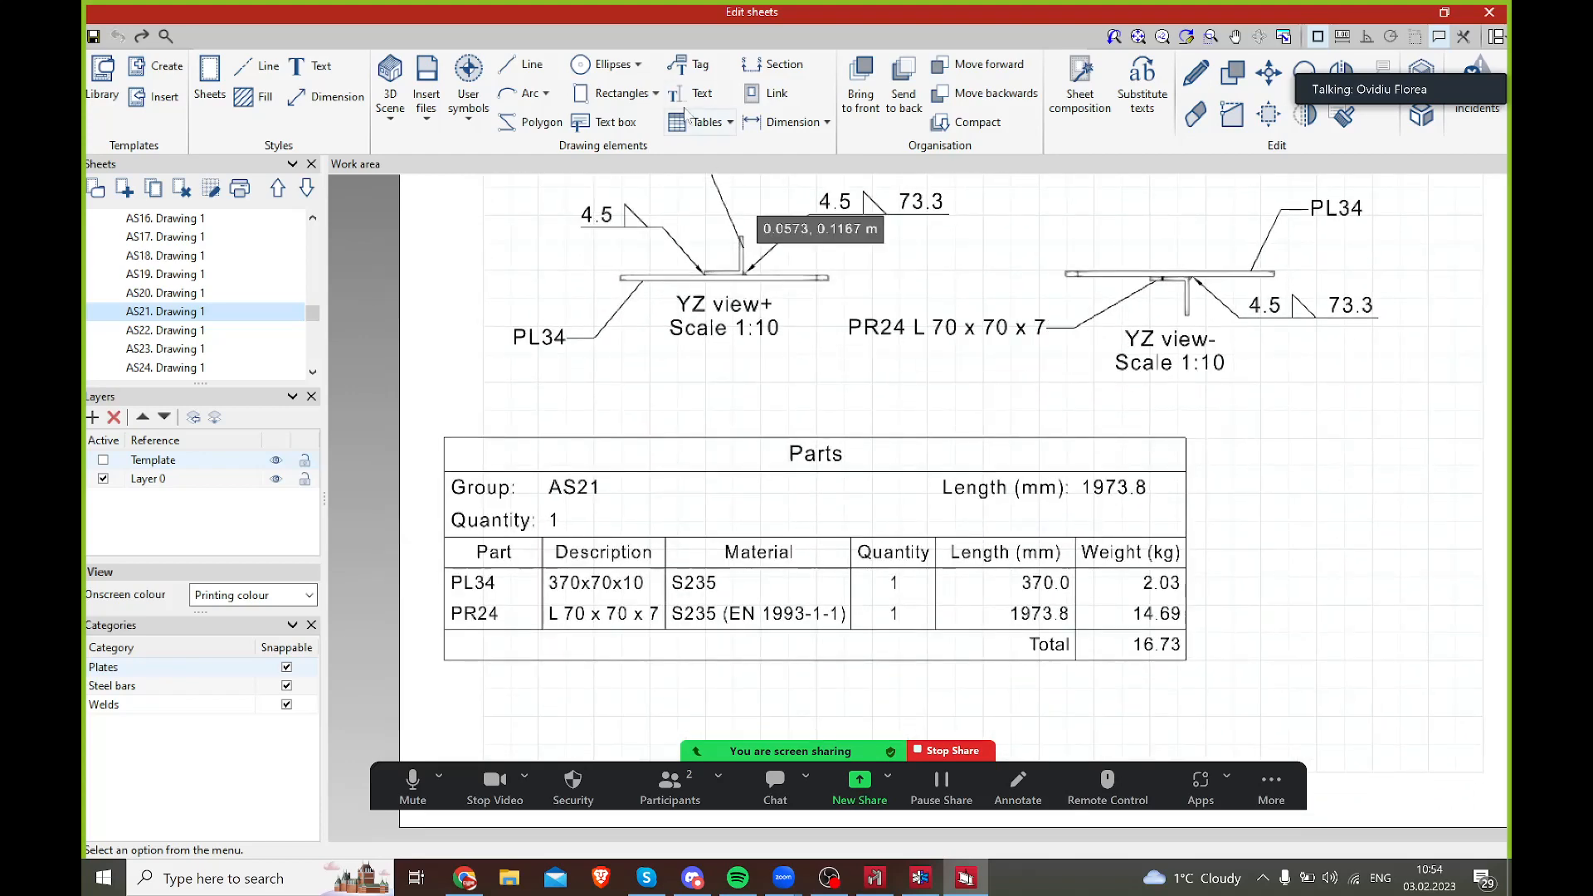
click(729, 131)
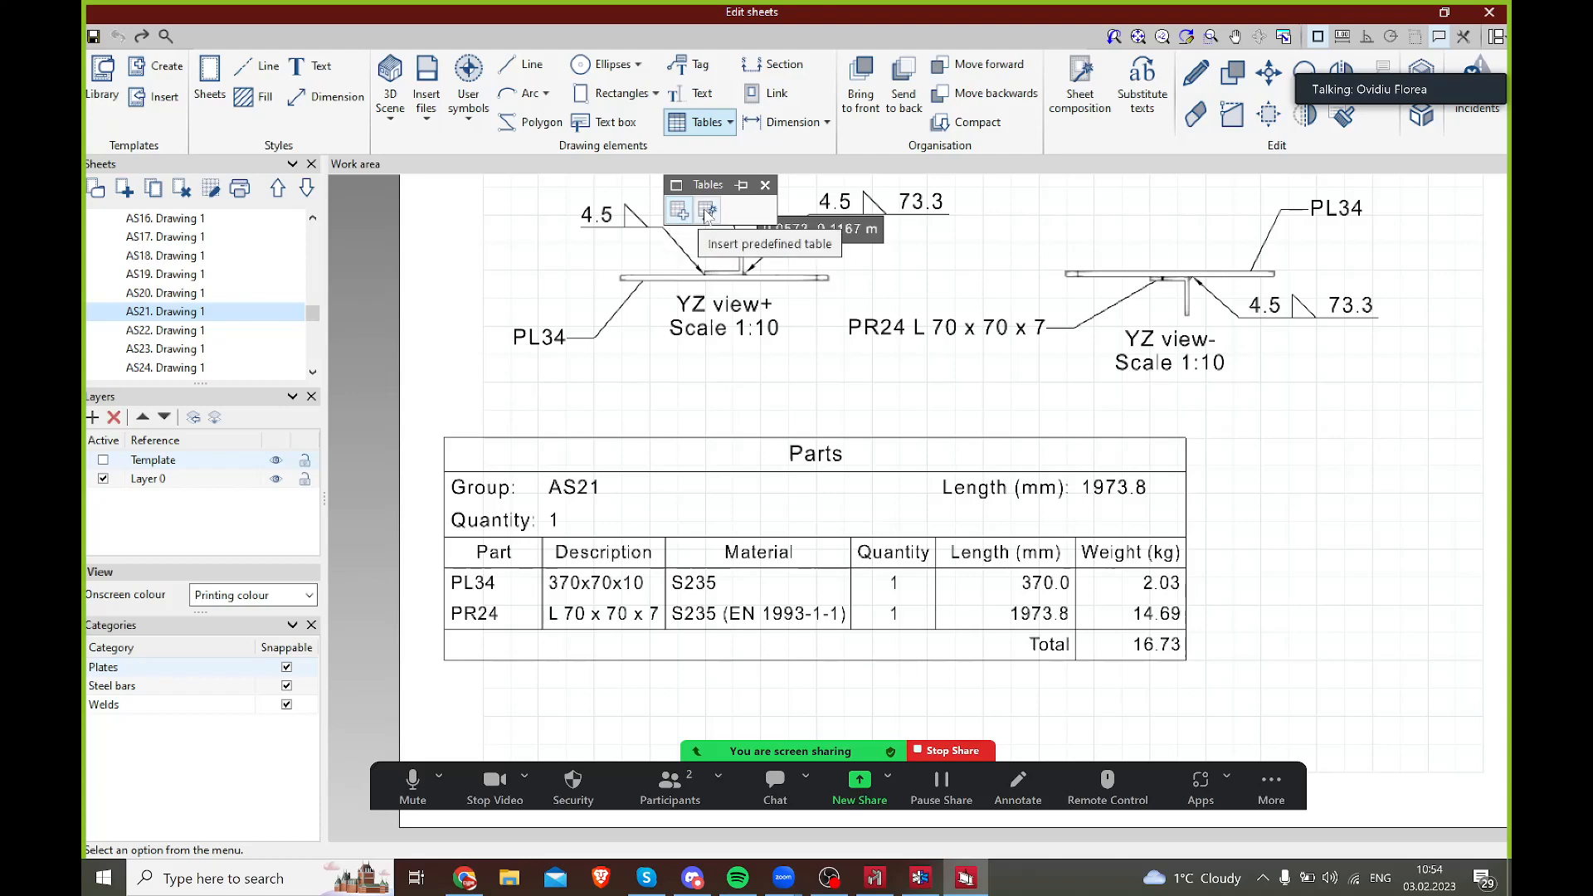
click(679, 212)
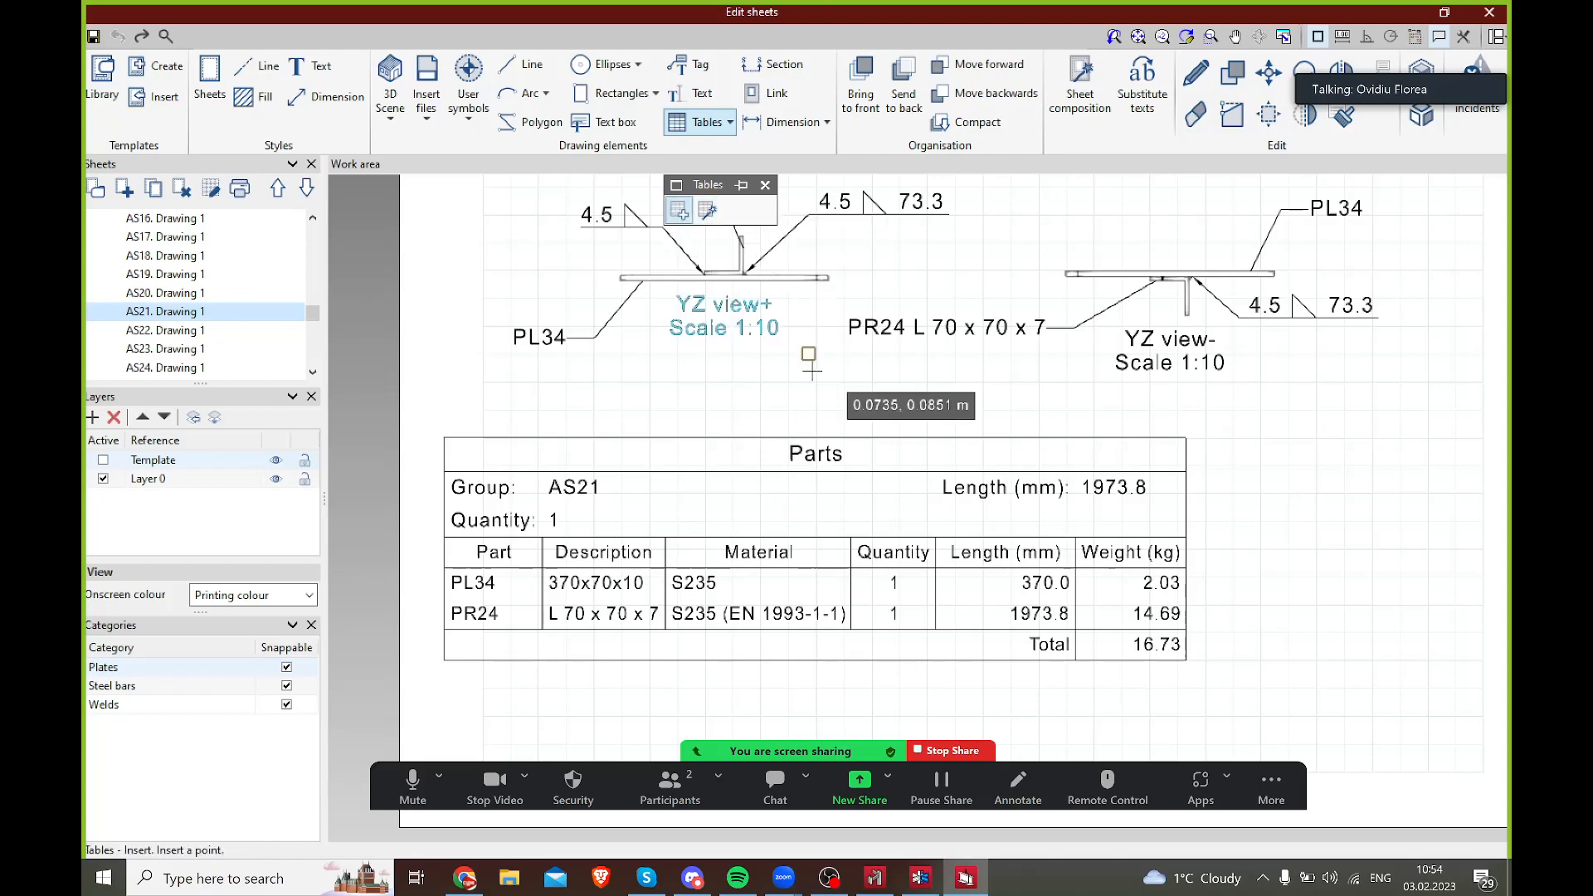
scroll(811, 318, down, 2)
click(876, 587)
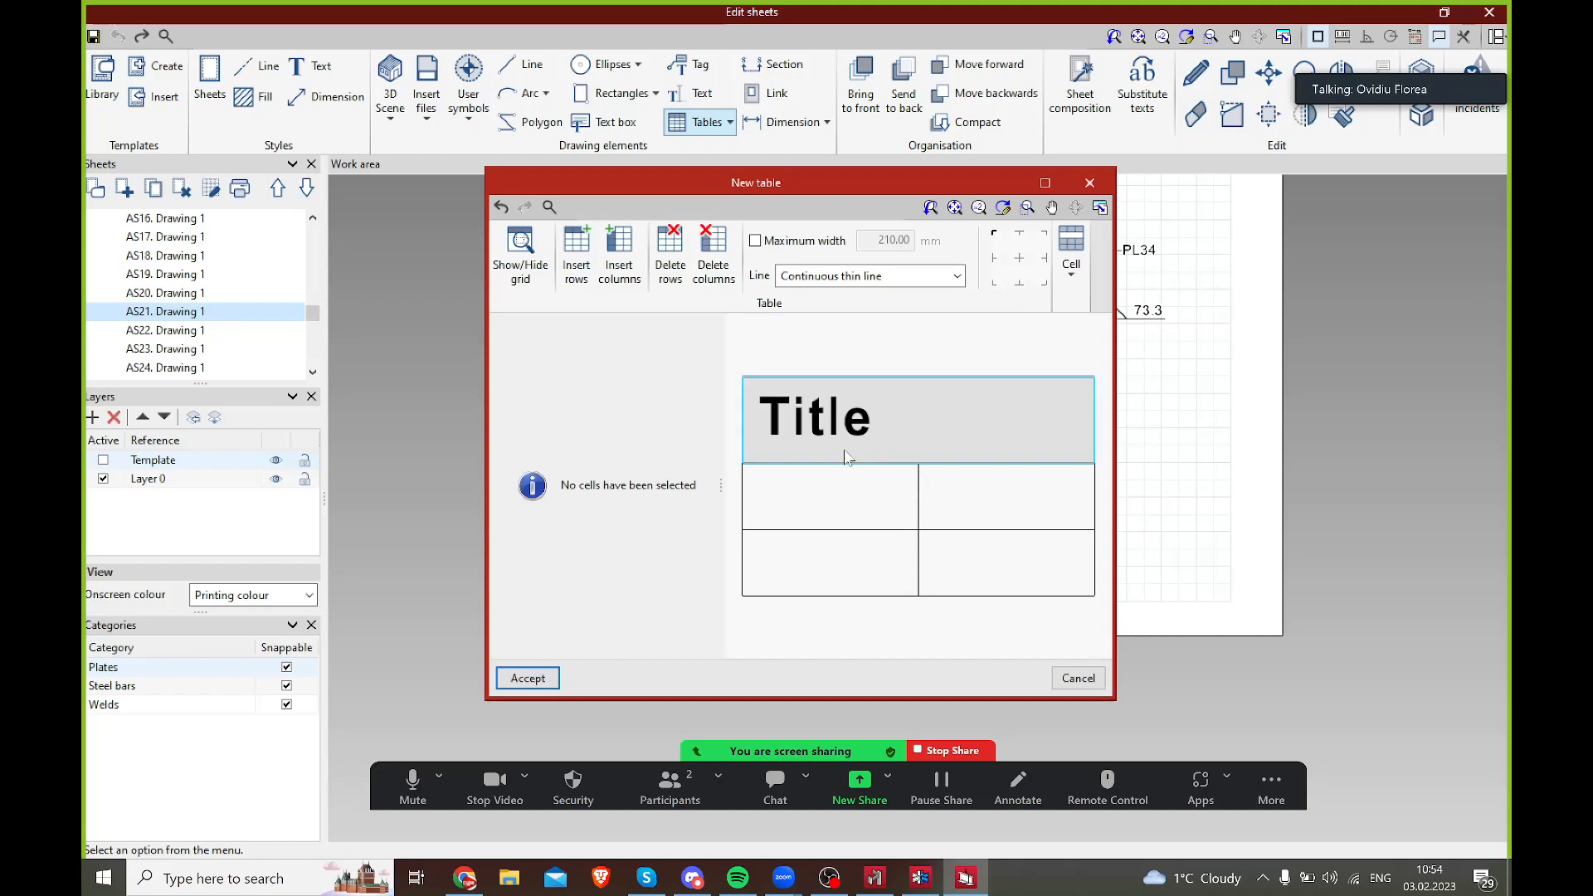
click(871, 495)
click(867, 436)
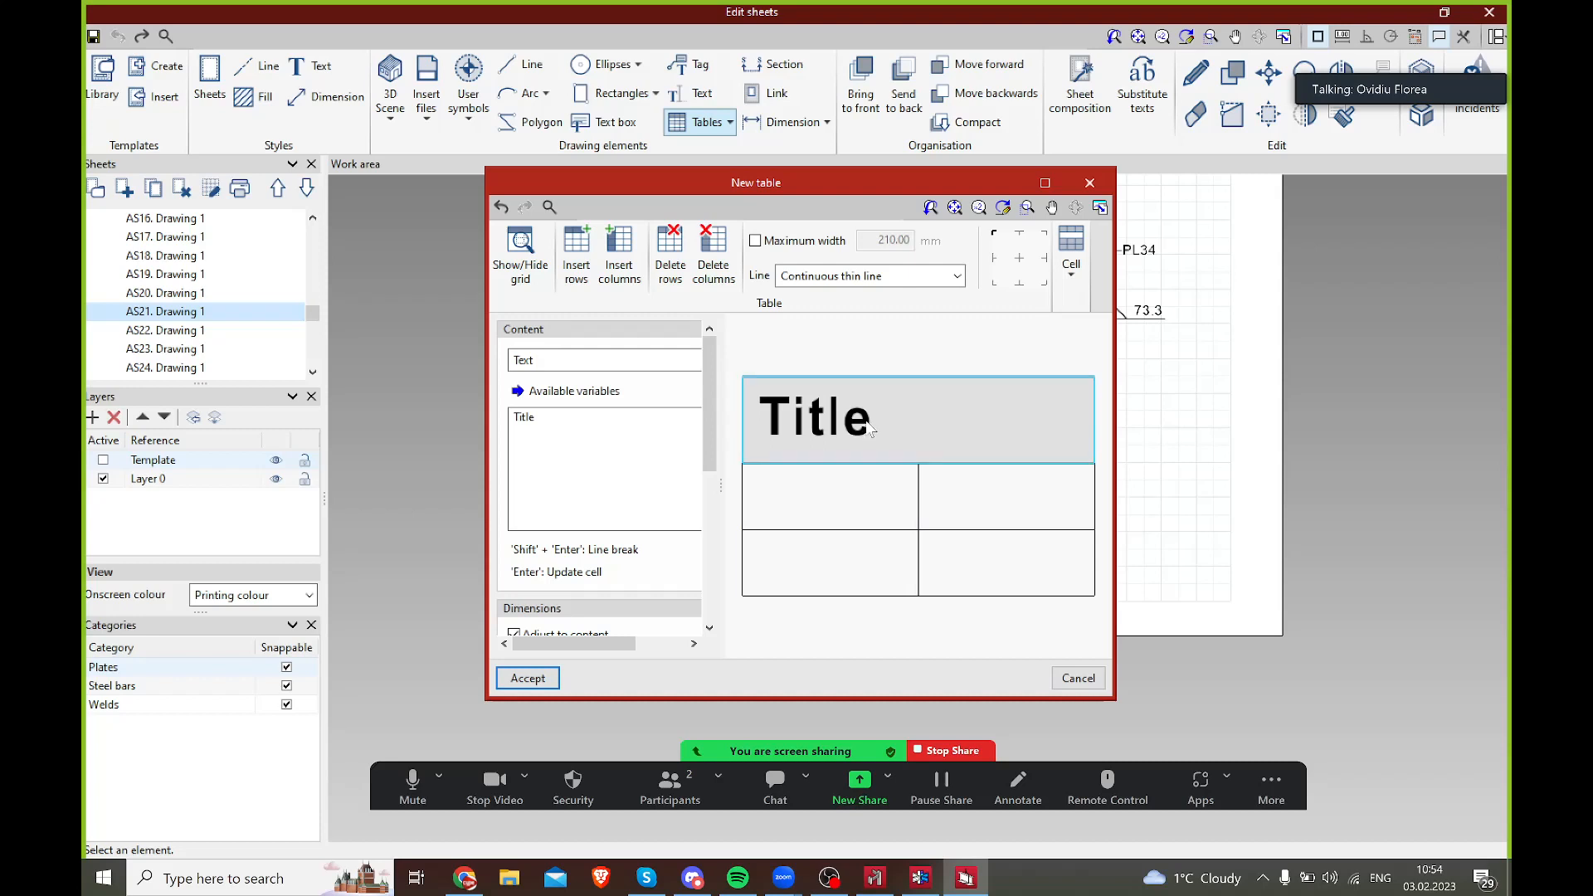
click(579, 362)
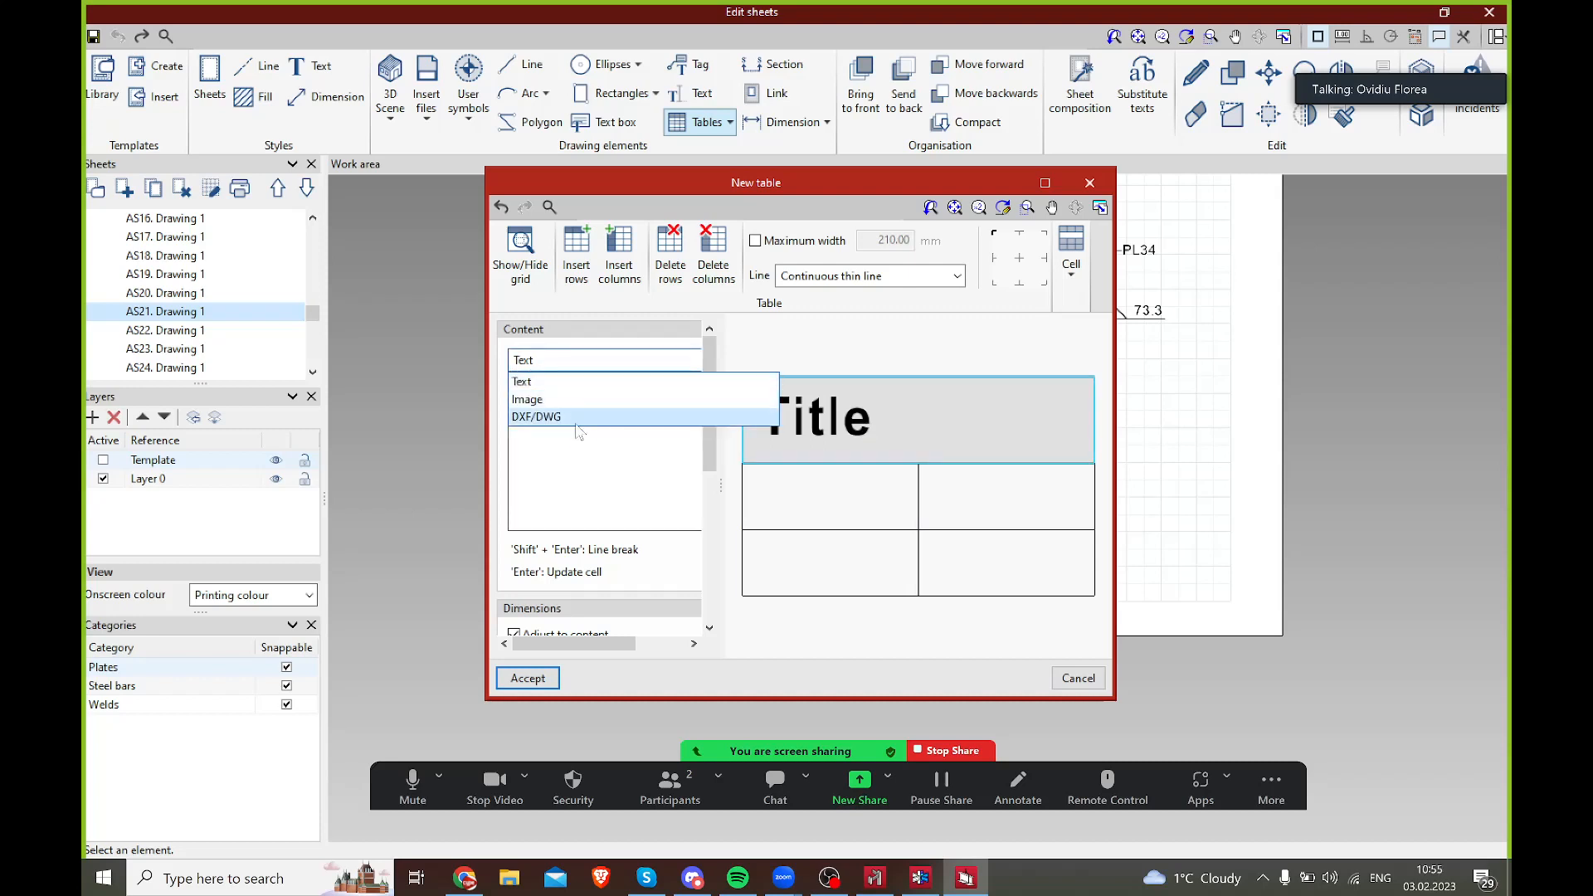
click(576, 380)
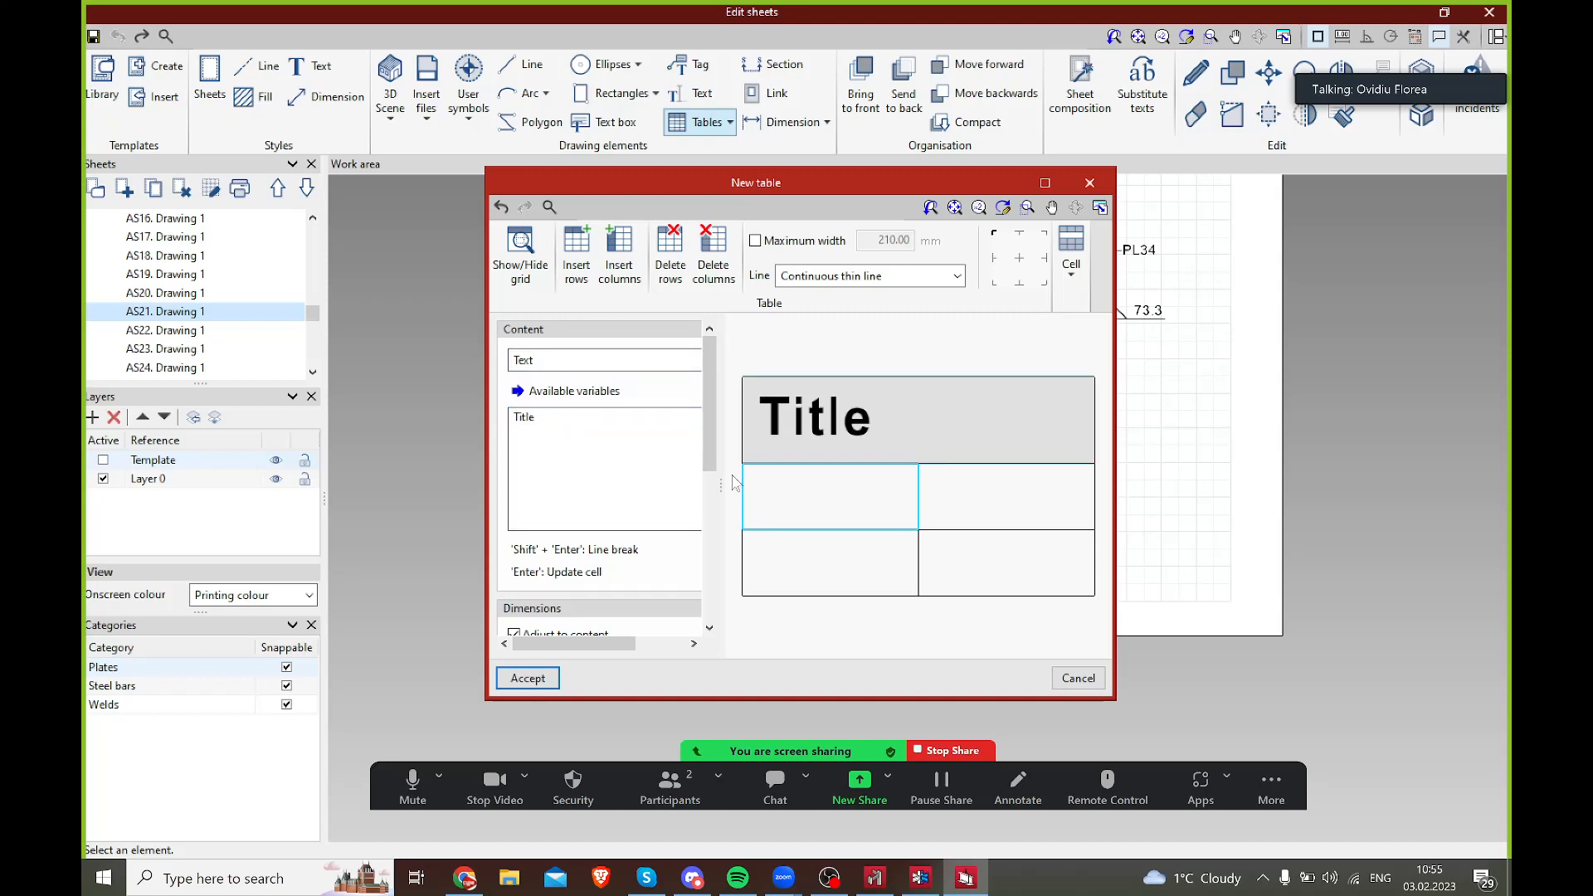
click(1089, 182)
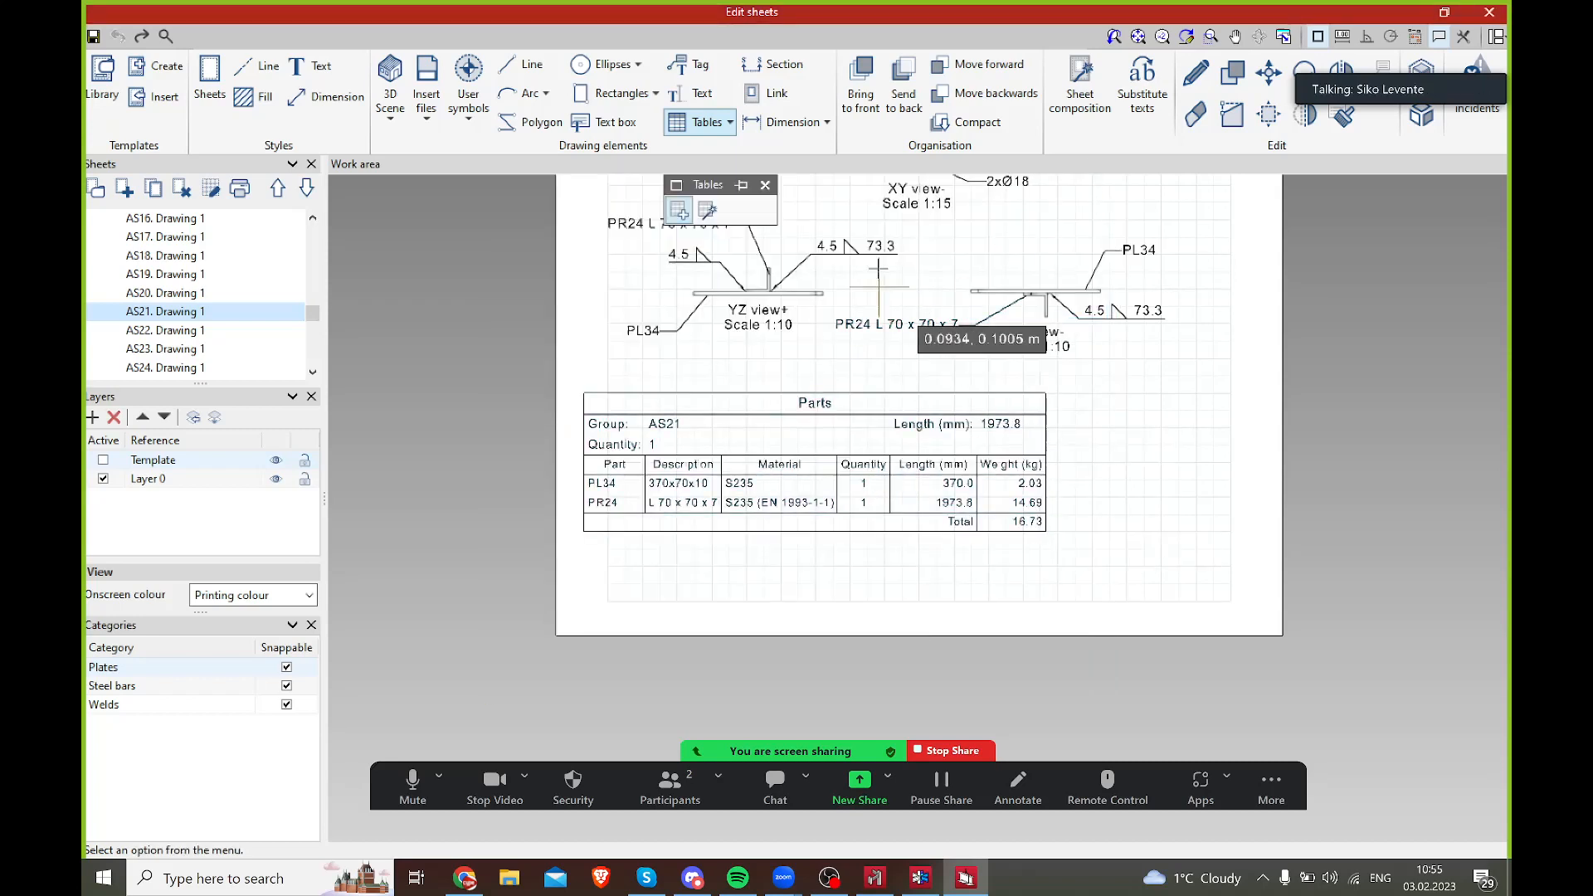
- Insert the predefined Table of assembly parts on the AS21 sheet, just below the existing Parts table
click(729, 123)
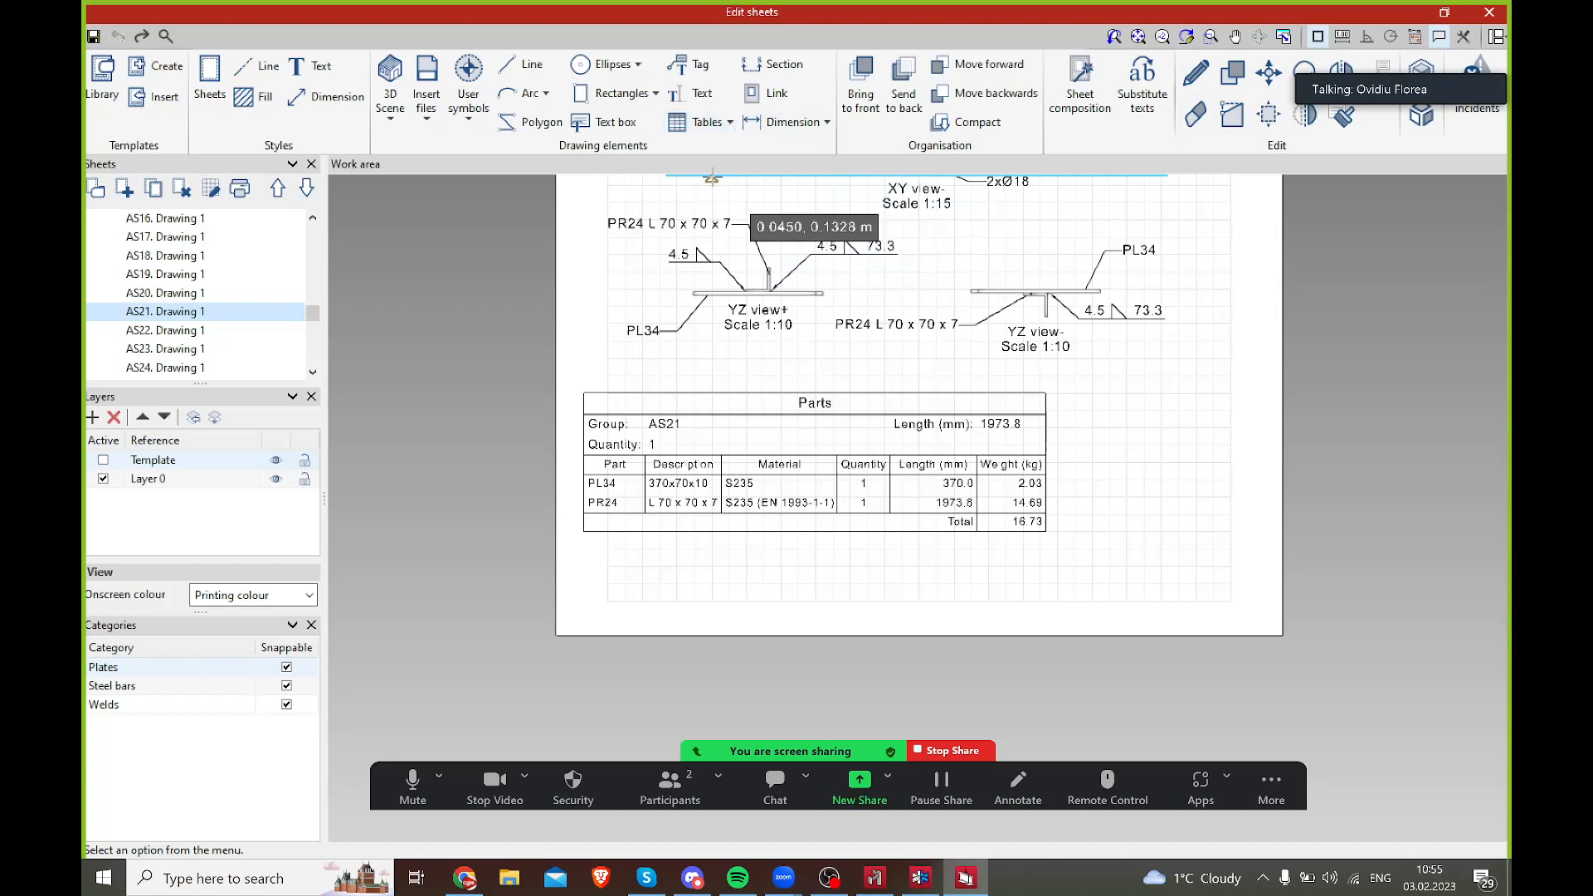
click(725, 126)
click(709, 210)
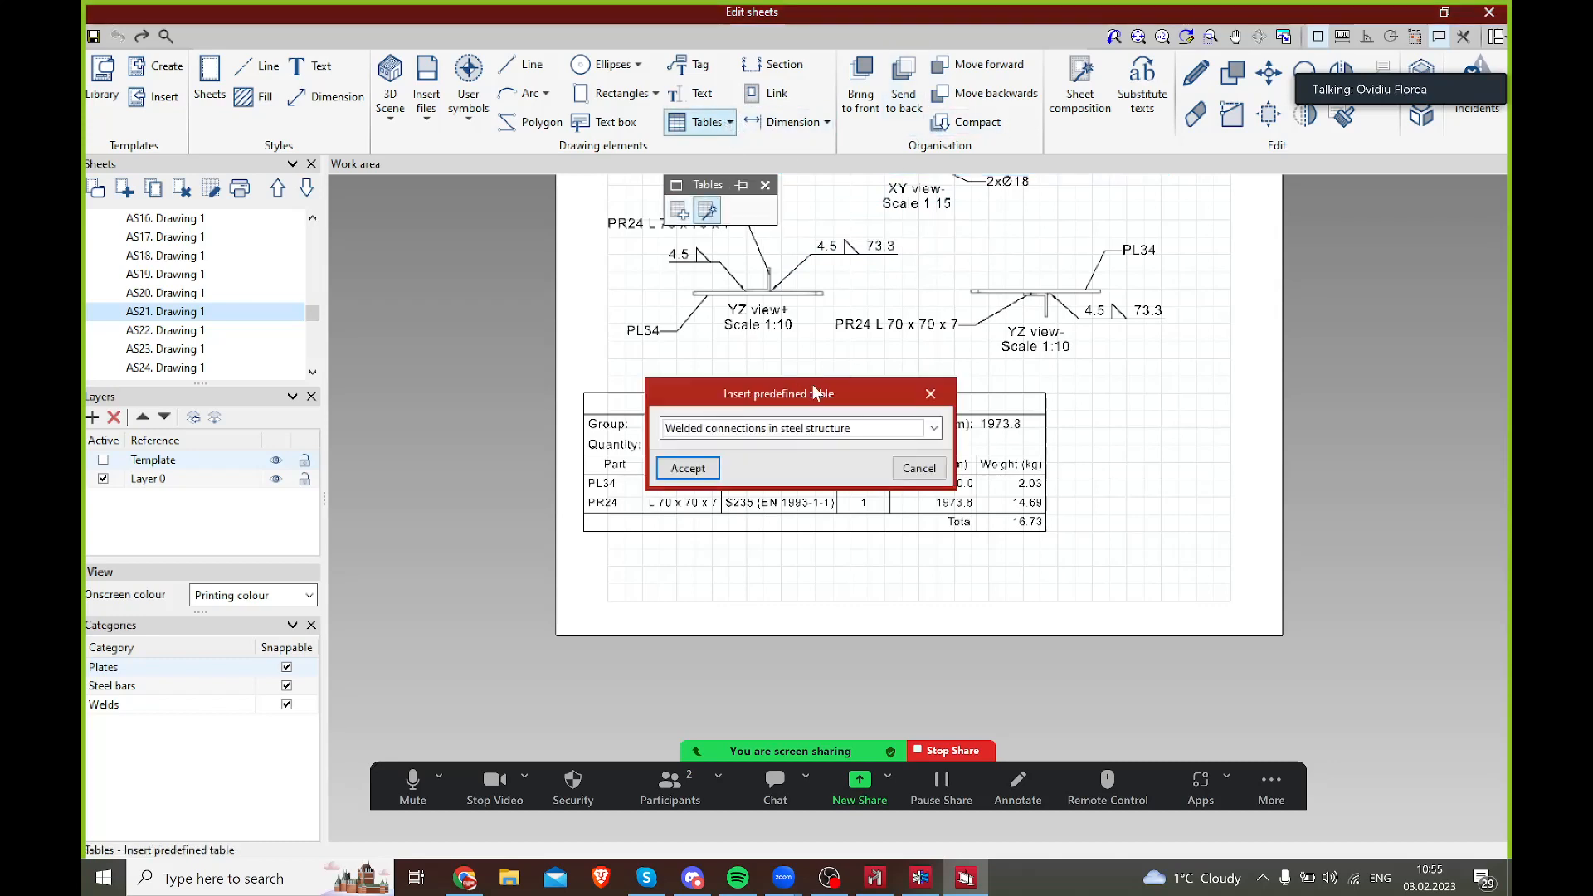
click(934, 429)
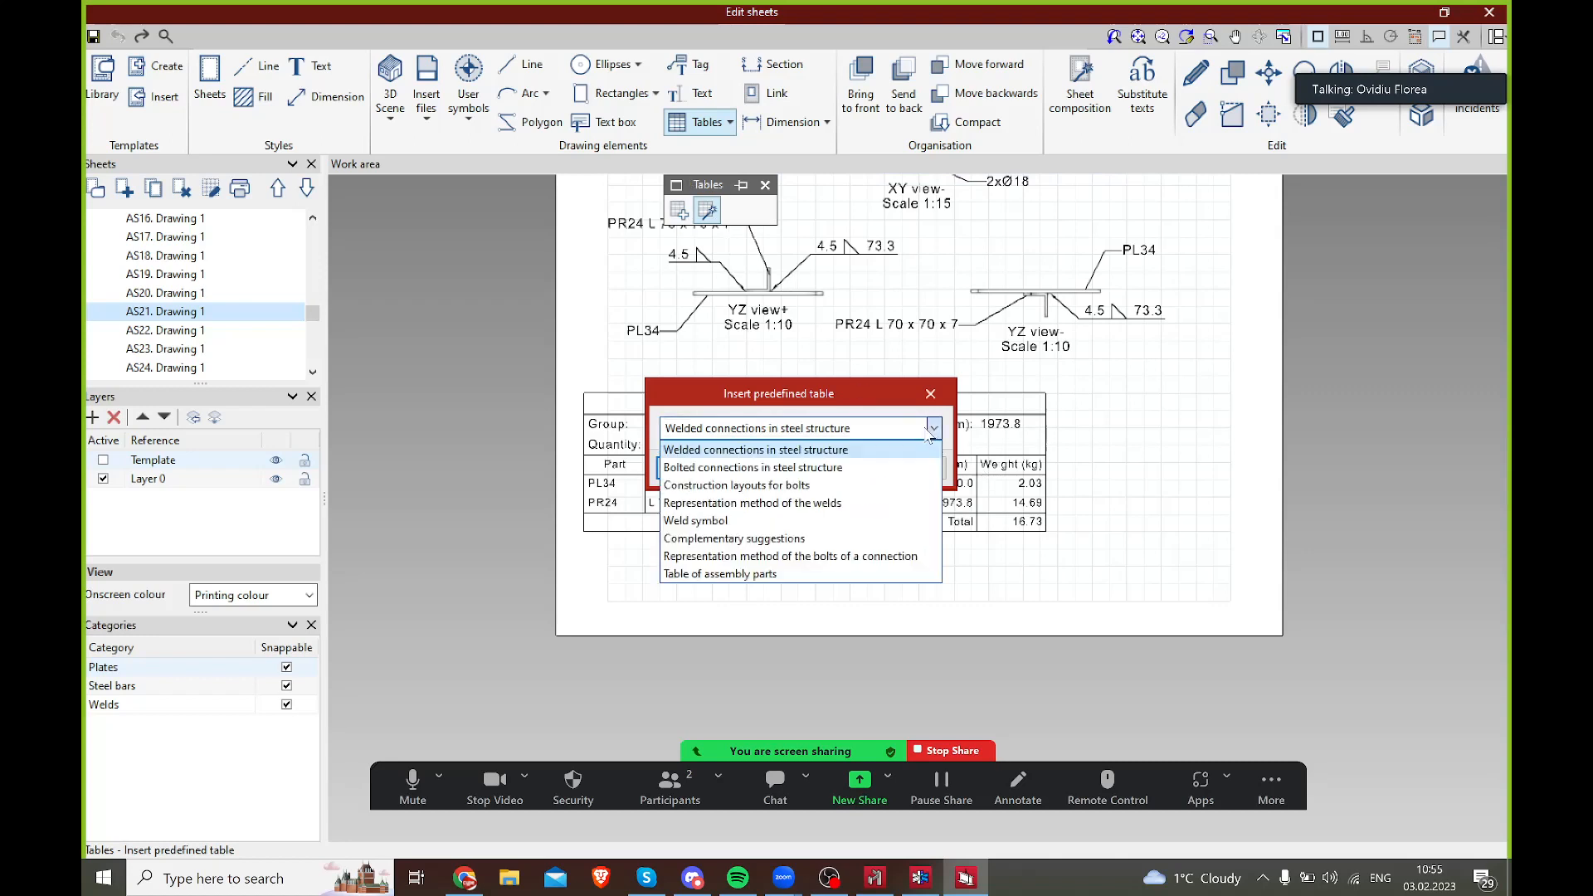
click(758, 574)
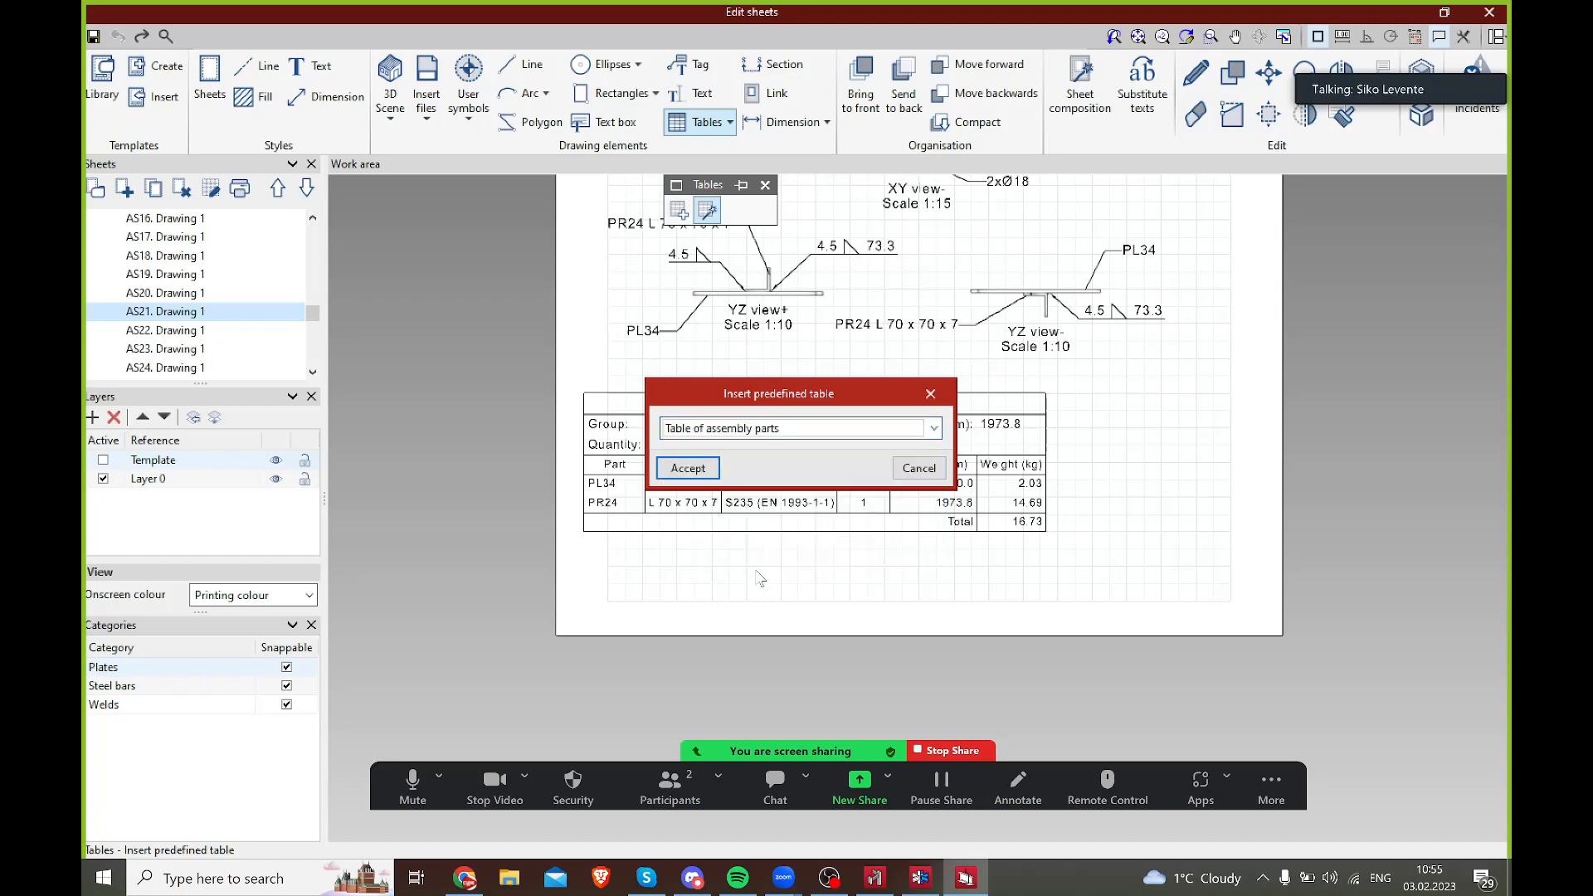
click(695, 473)
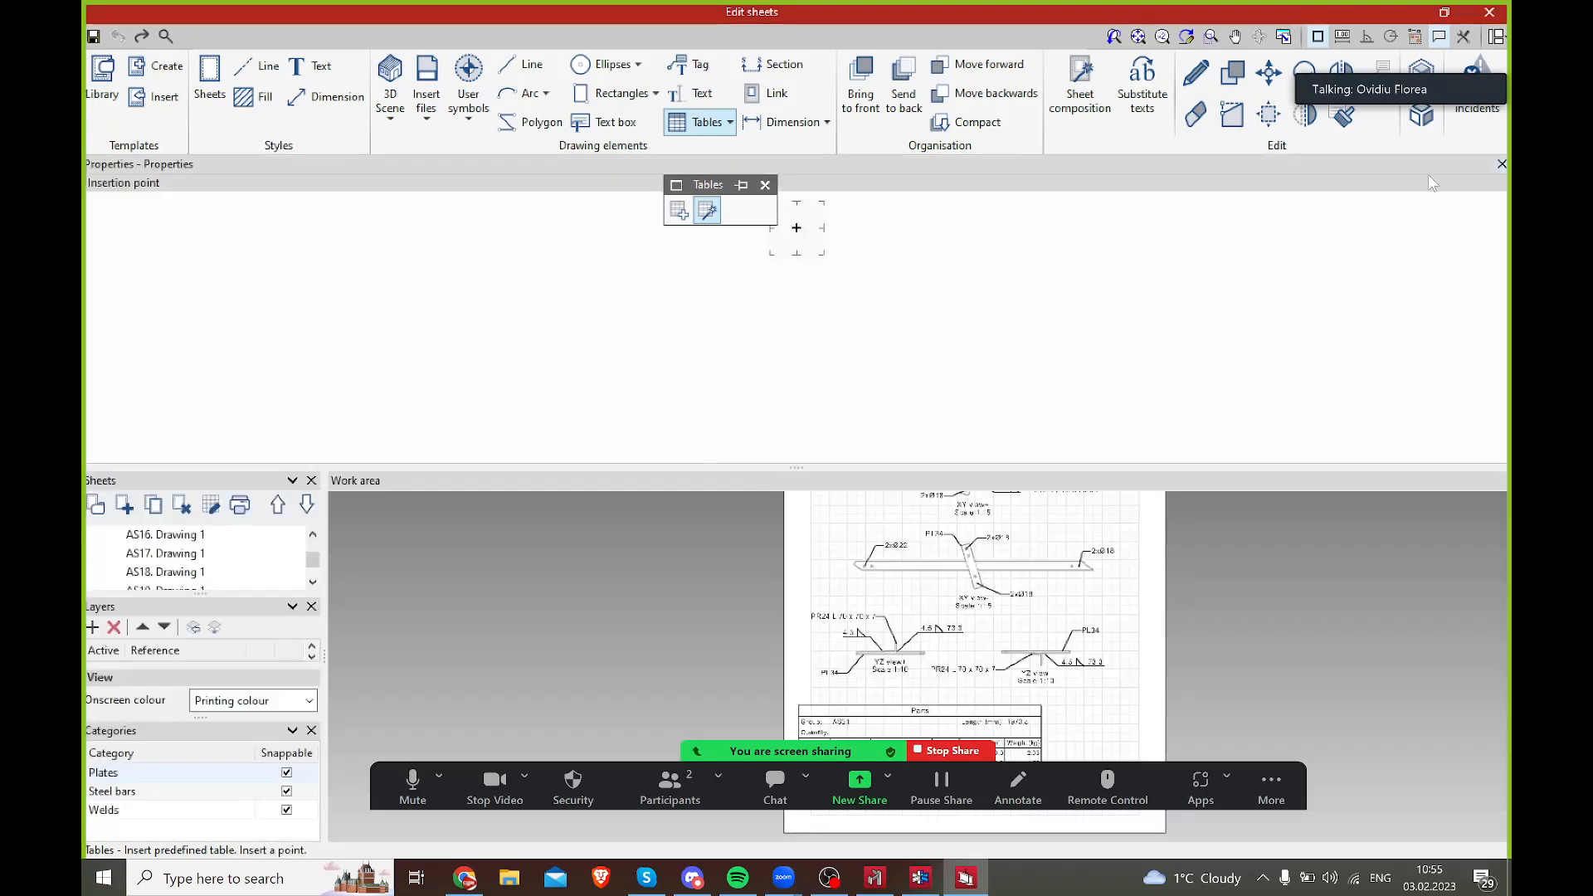
click(1501, 165)
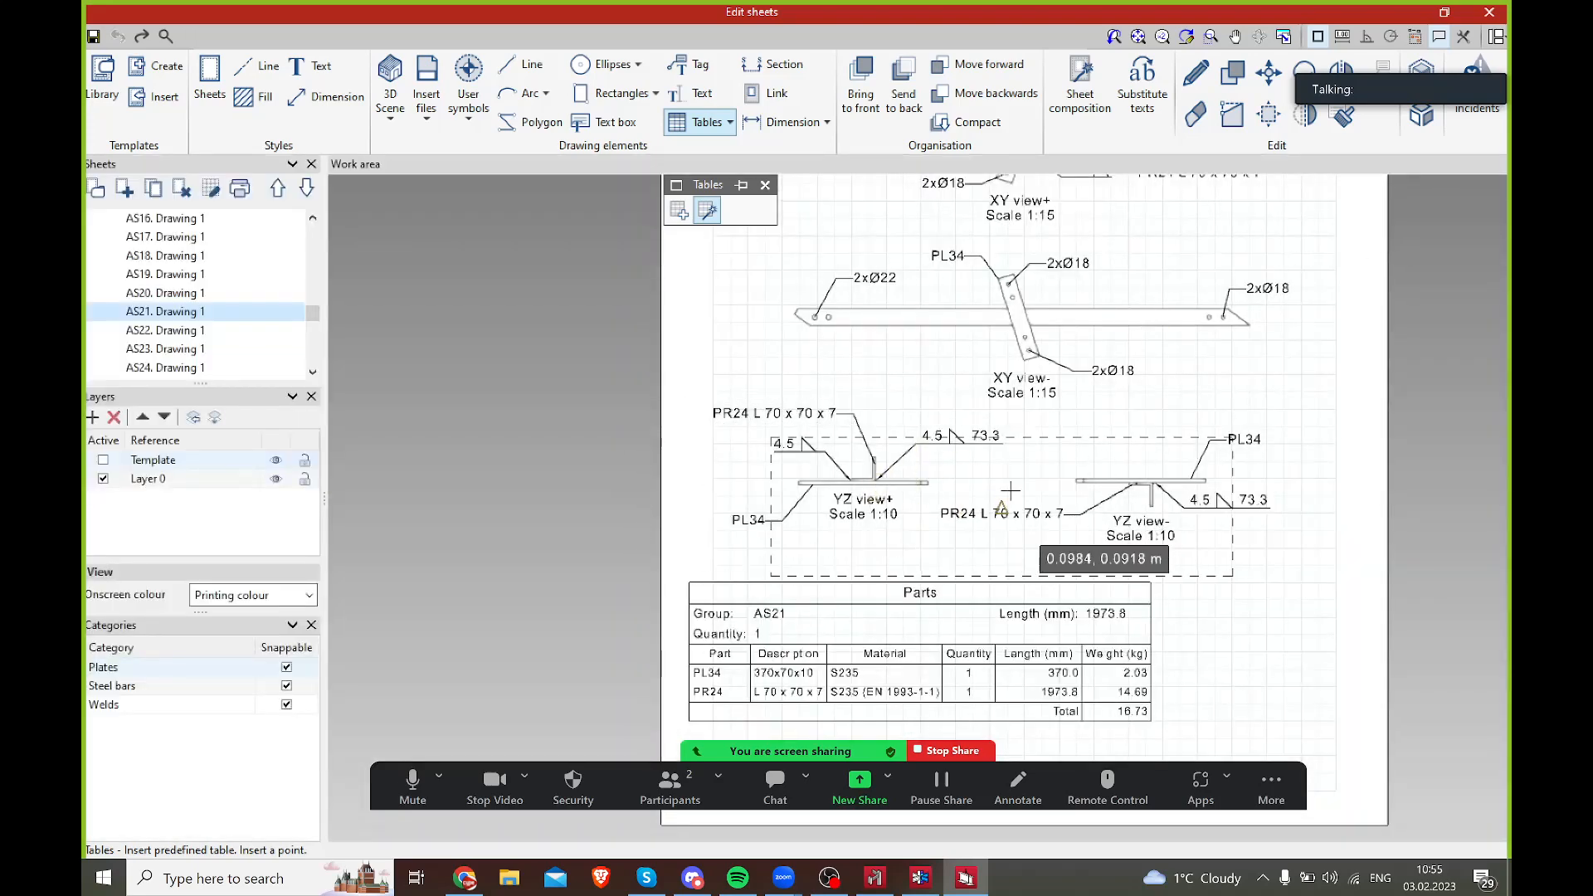
middle_drag(967, 415, 929, 351)
mouse_move(1001, 389)
middle_down()
mouse_move(999, 550)
mouse_move(994, 273)
middle_up()
click(988, 545)
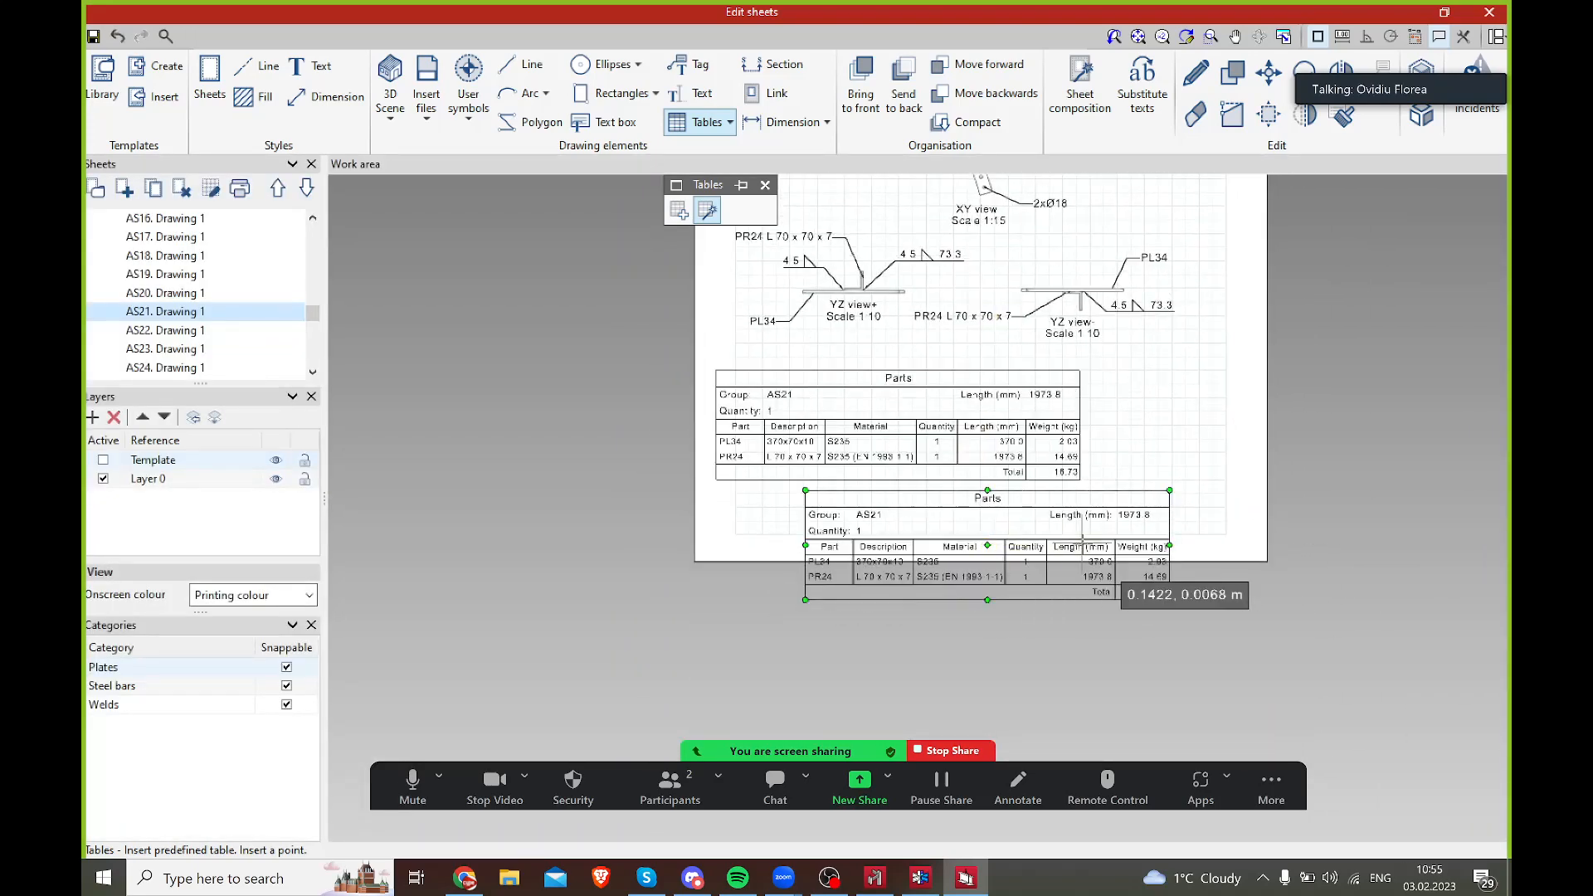
scroll(996, 495, up, 1)
scroll(998, 496, up, 1)
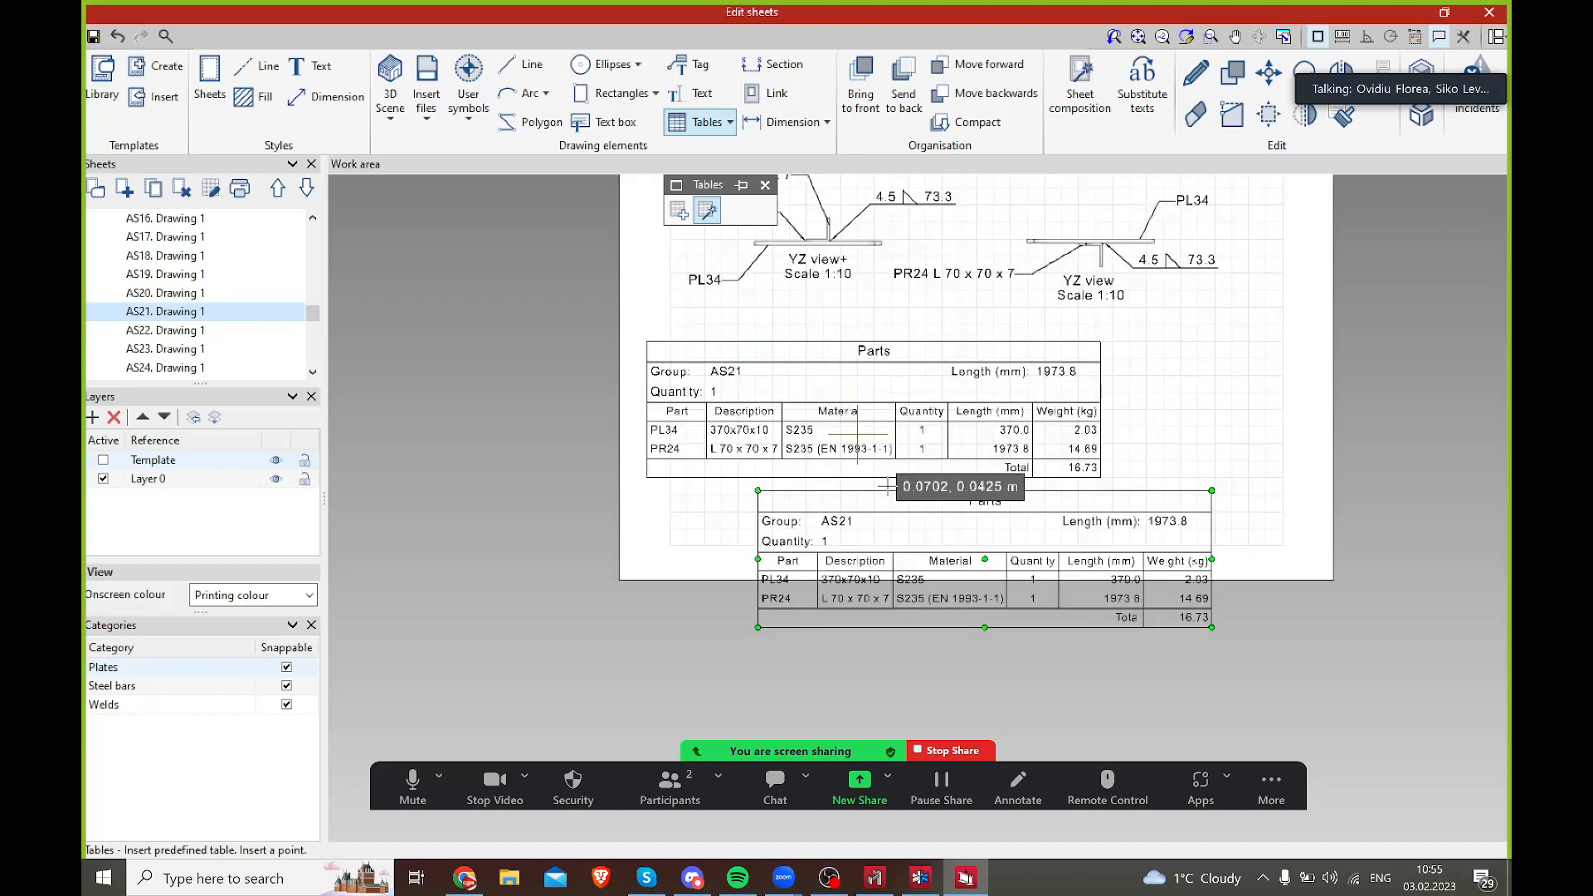
- End the table insertion and undo the added assembly parts table
right_click(982, 503)
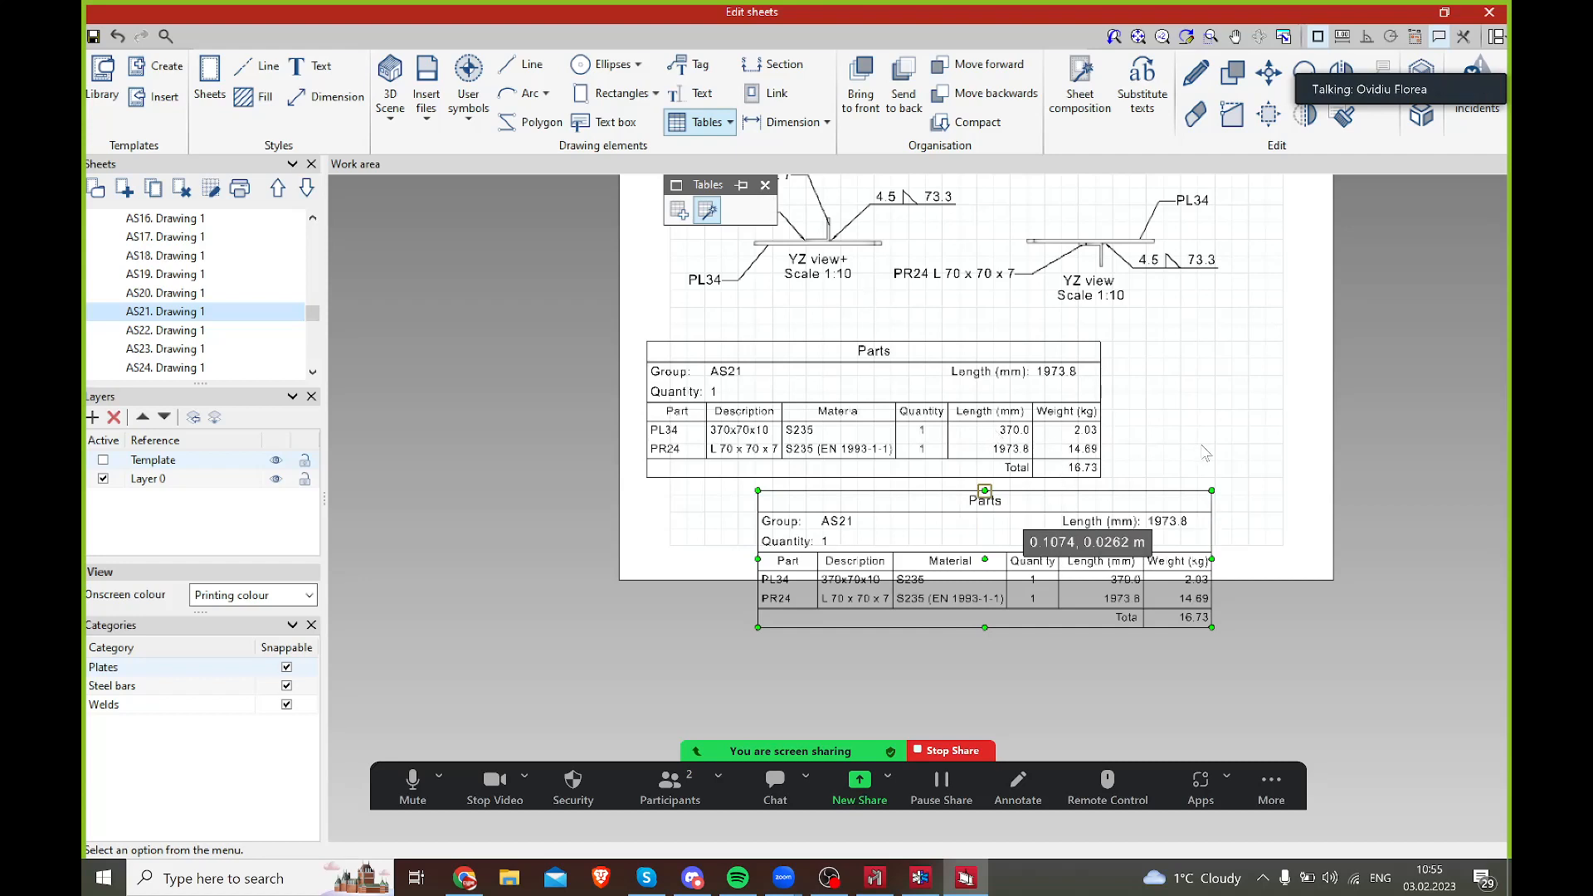
key(ctrl+z)
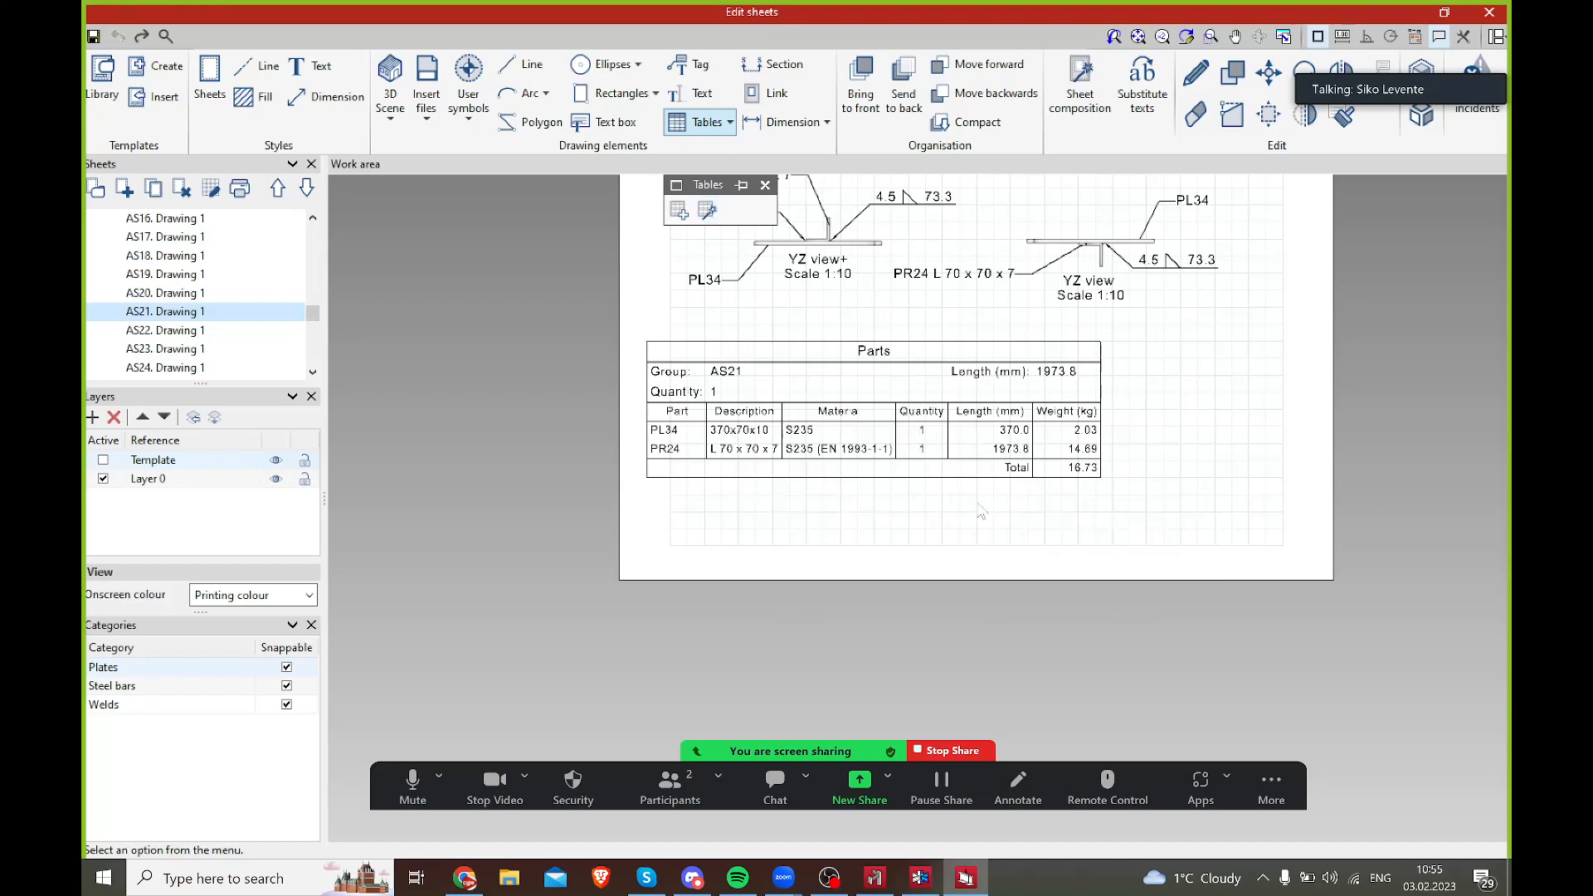
click(766, 187)
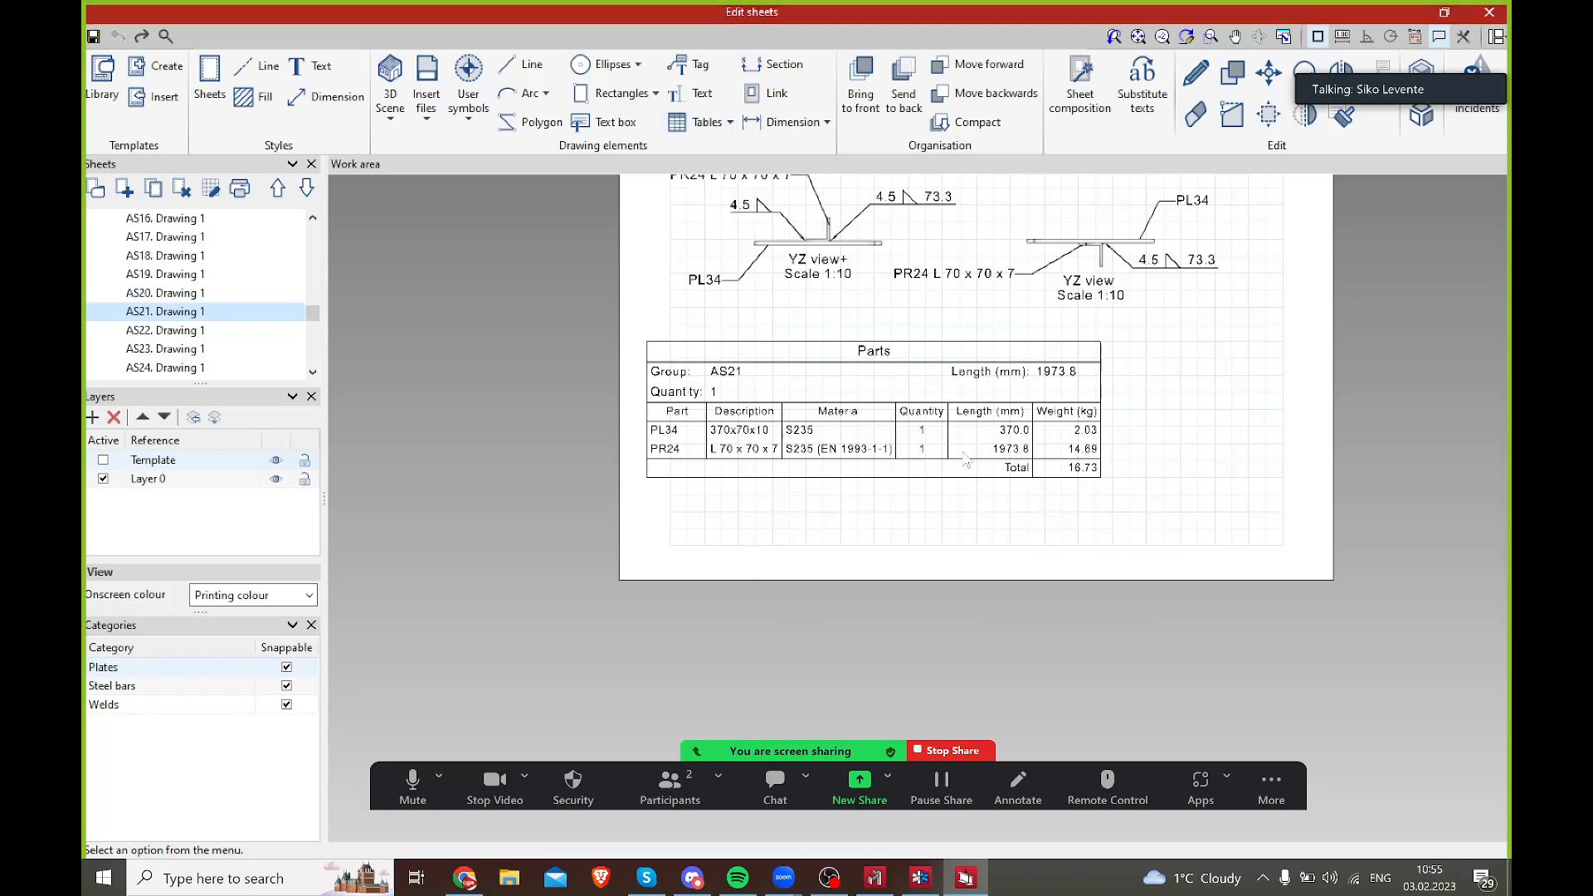
- Examine the list of predefined tables, including those for welded and bolted connections, and cancel without inserting one
scroll(968, 478, up, 3)
middle_drag(954, 479, 946, 504)
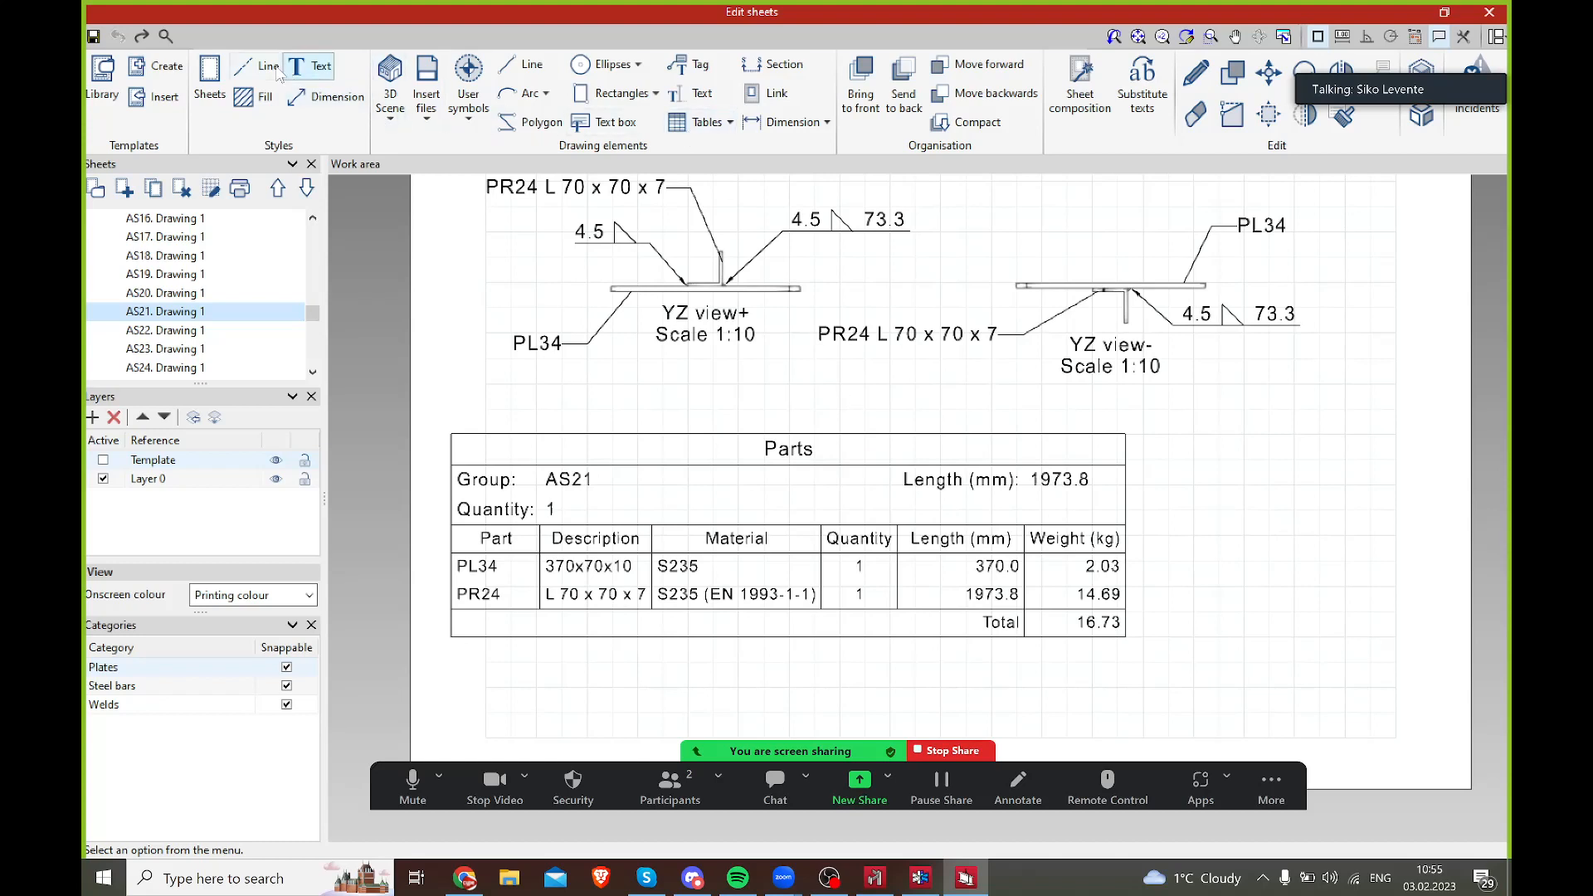
click(618, 123)
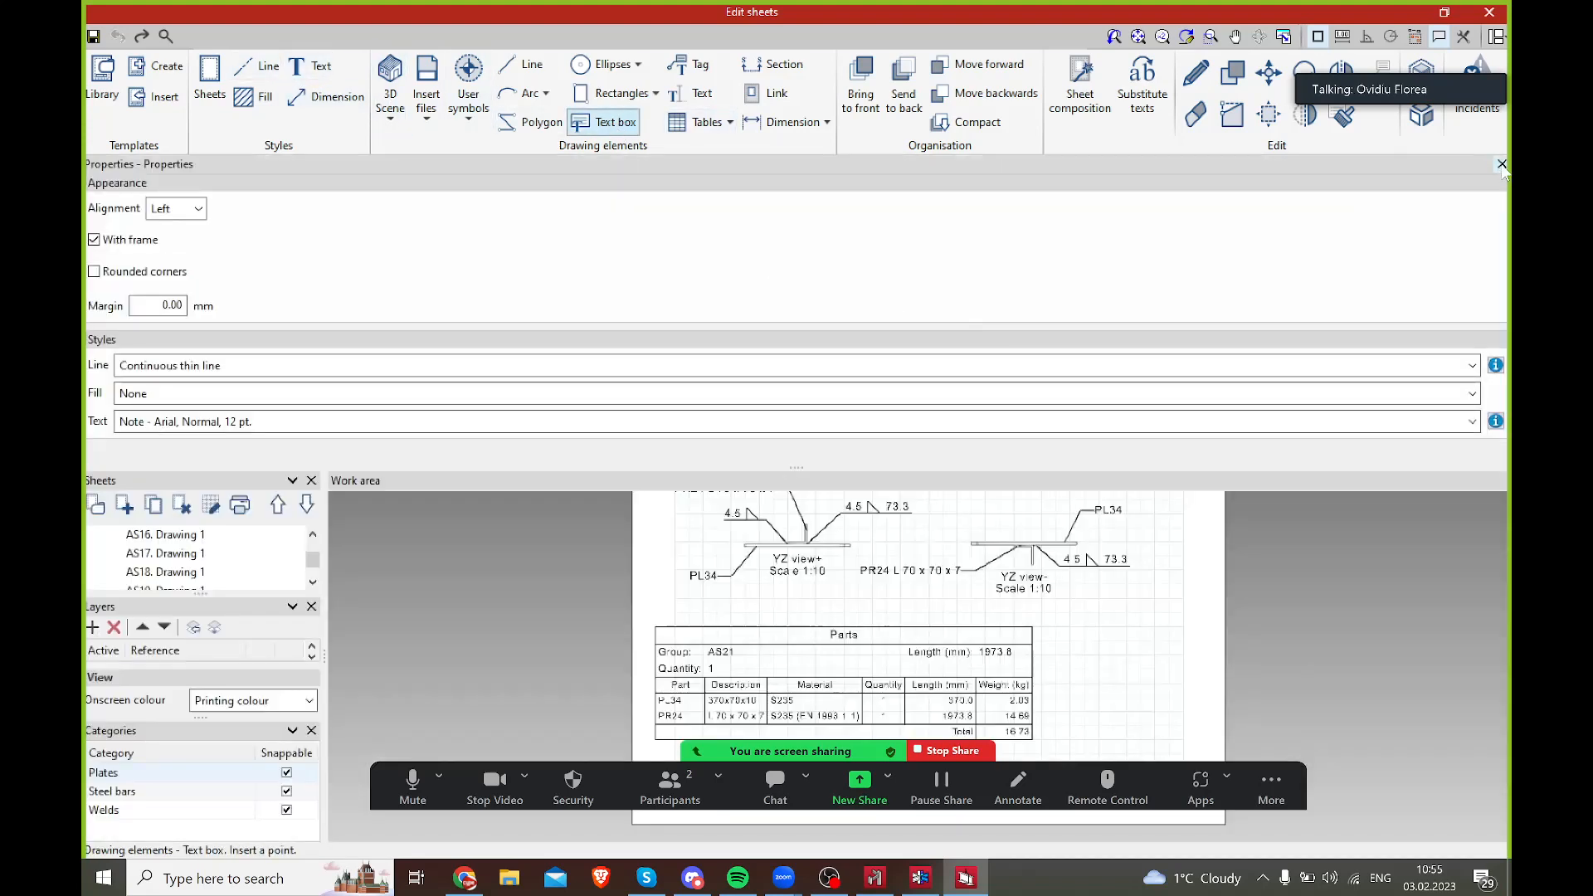
click(1502, 164)
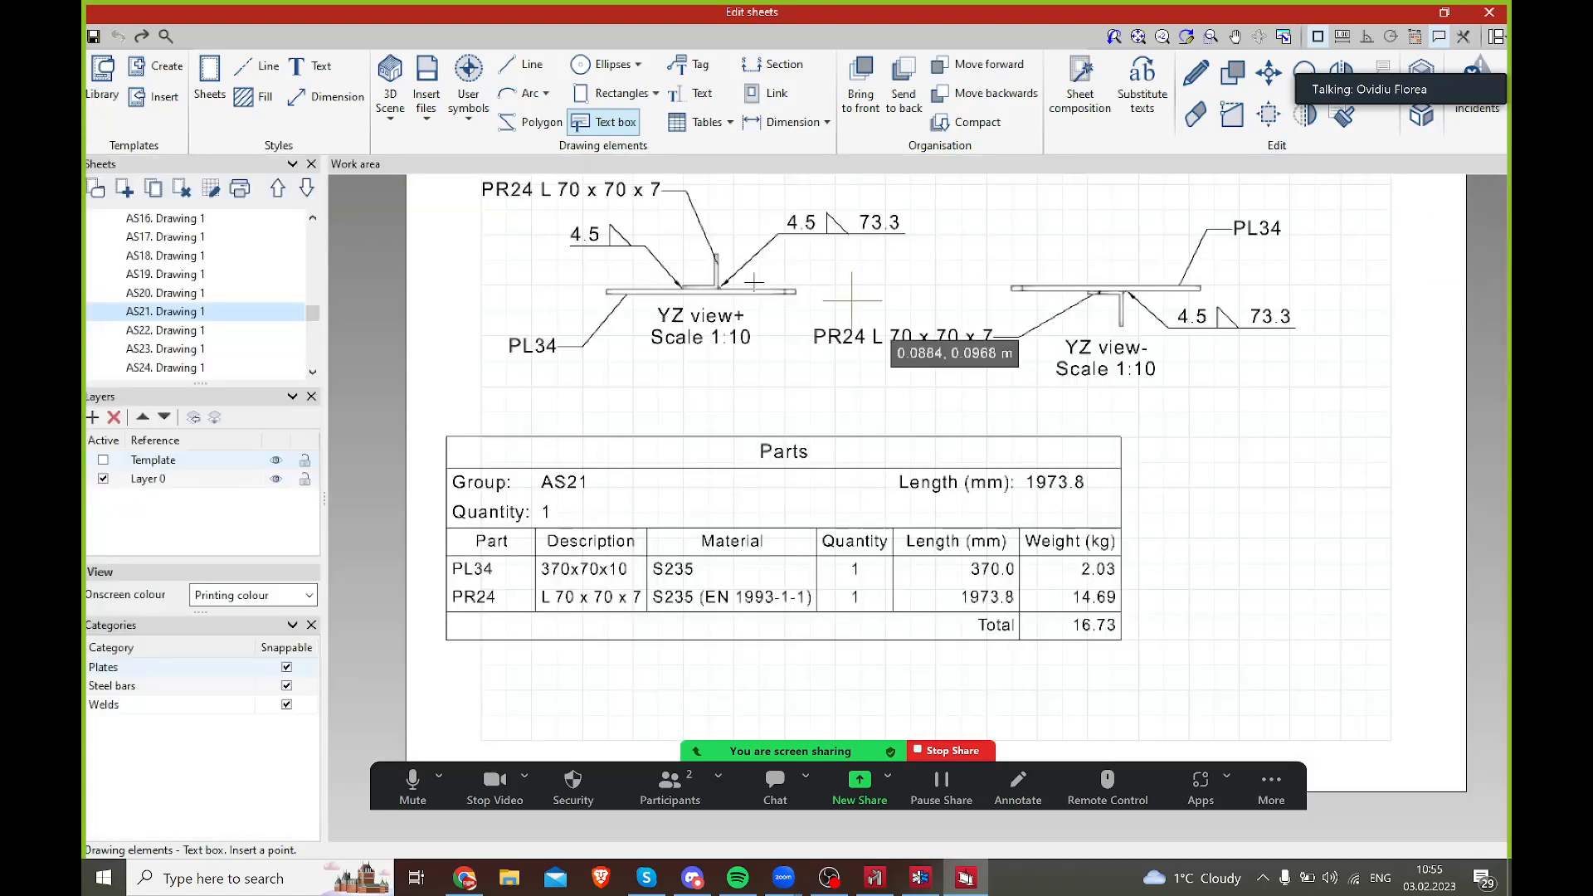
click(714, 128)
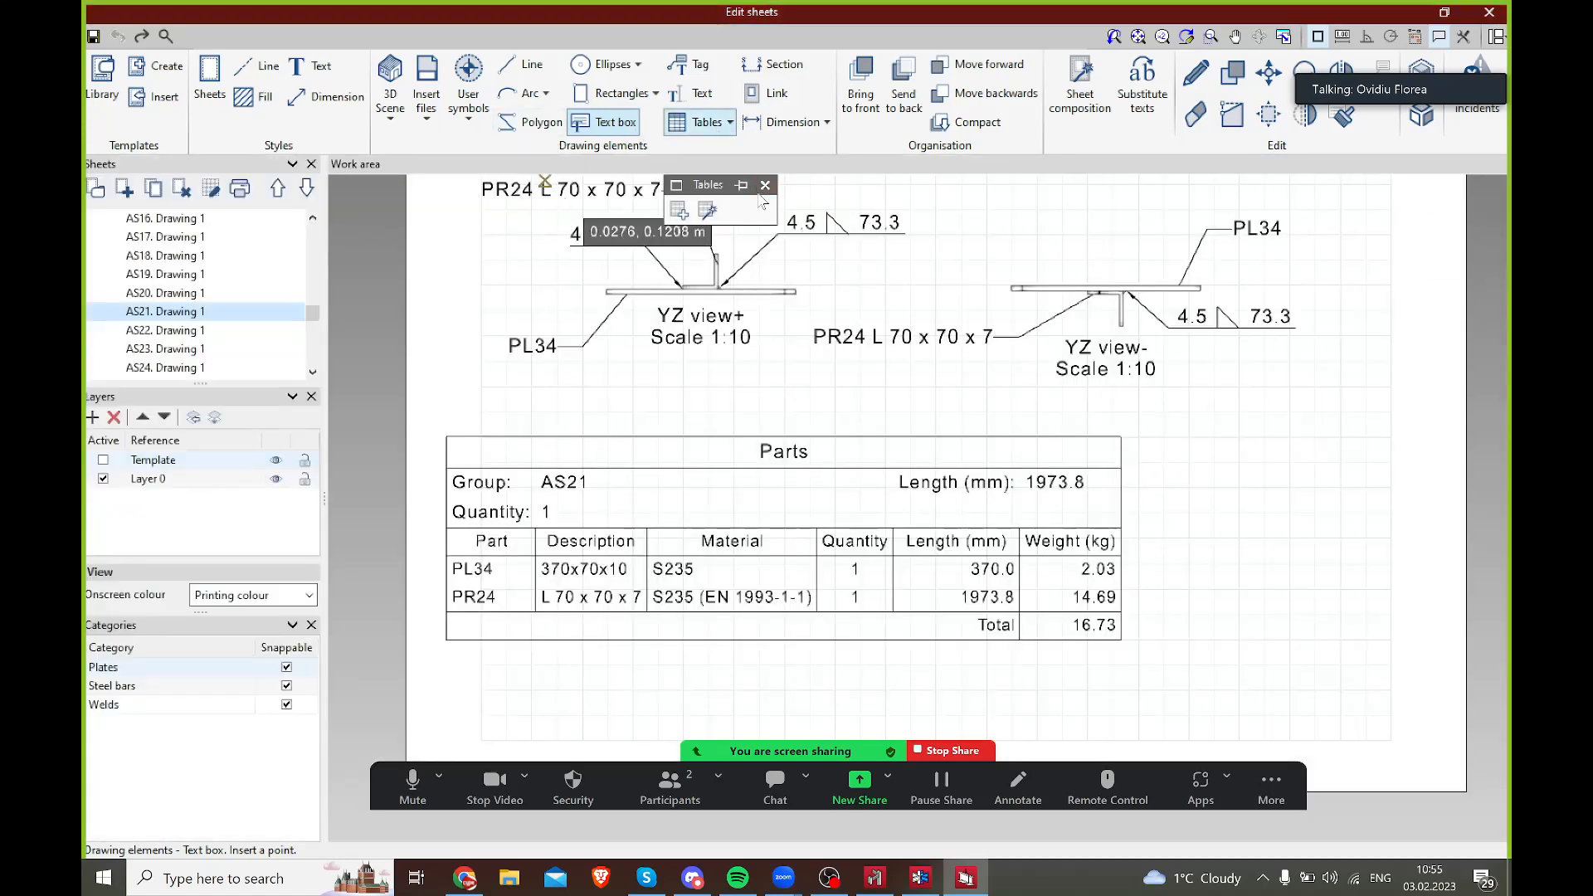
click(707, 211)
click(812, 430)
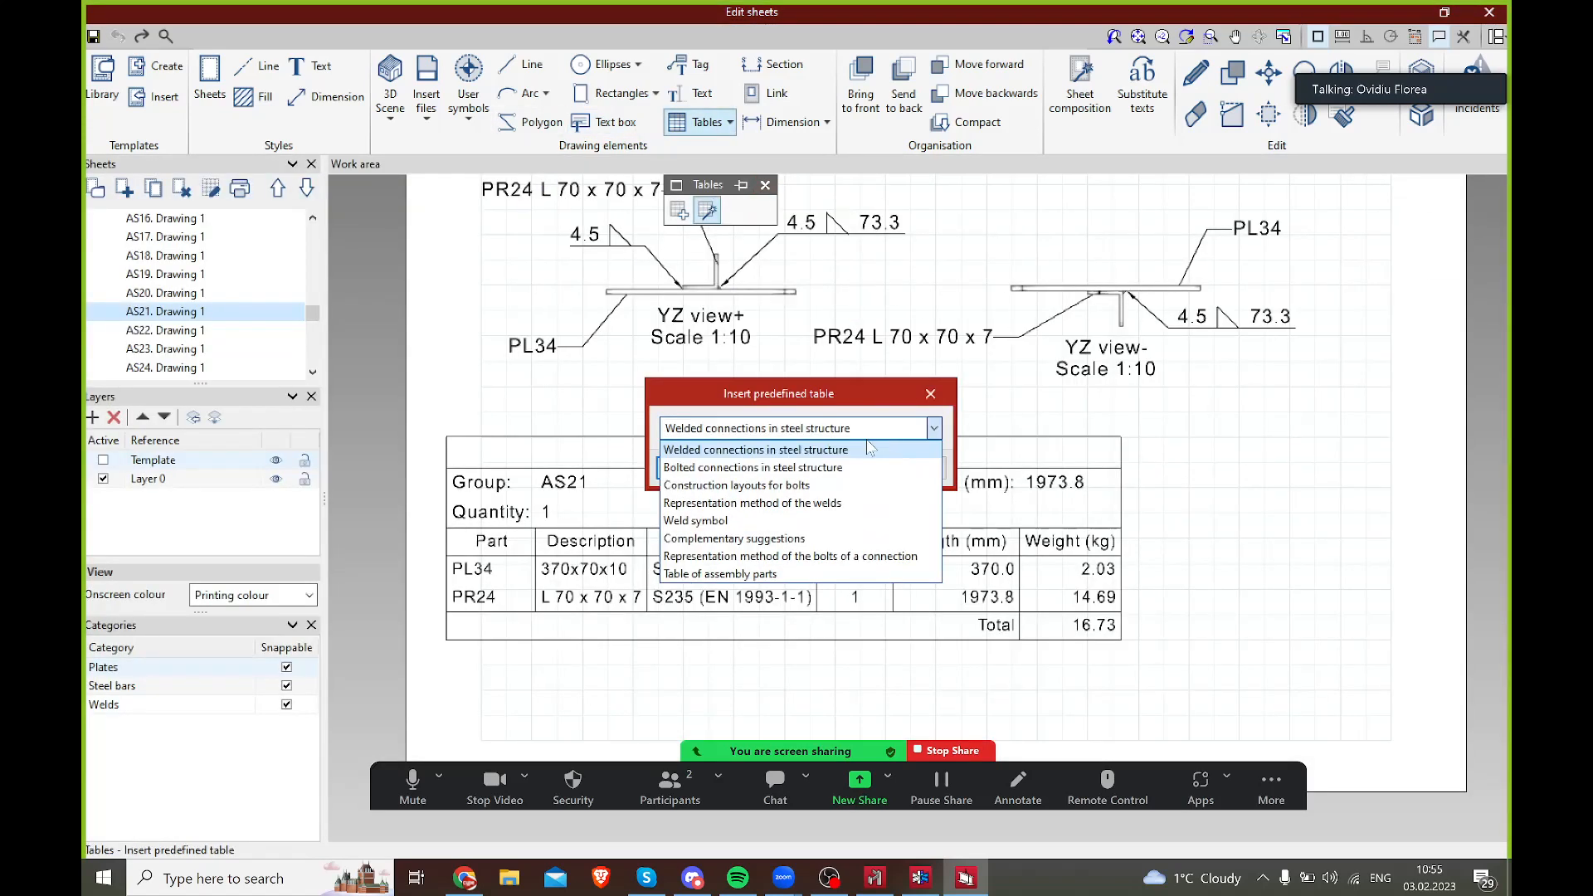
click(841, 449)
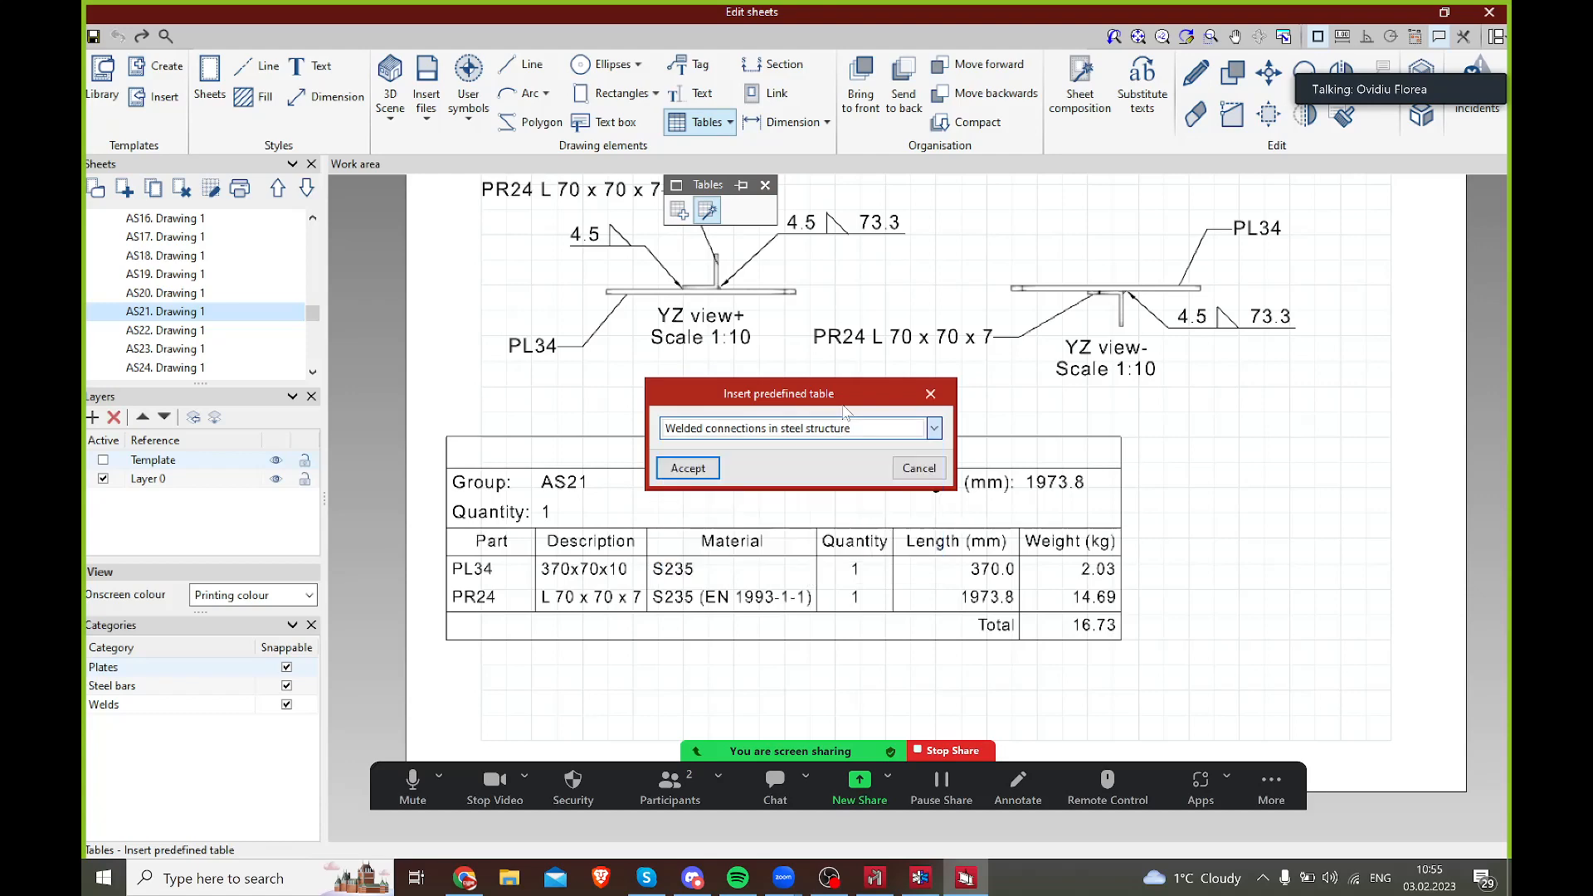
click(930, 394)
- Edit the AS21 Parts table, changing its title cell to "Extras de laminate", and close the table editor without accepting
scroll(954, 477, down, 5)
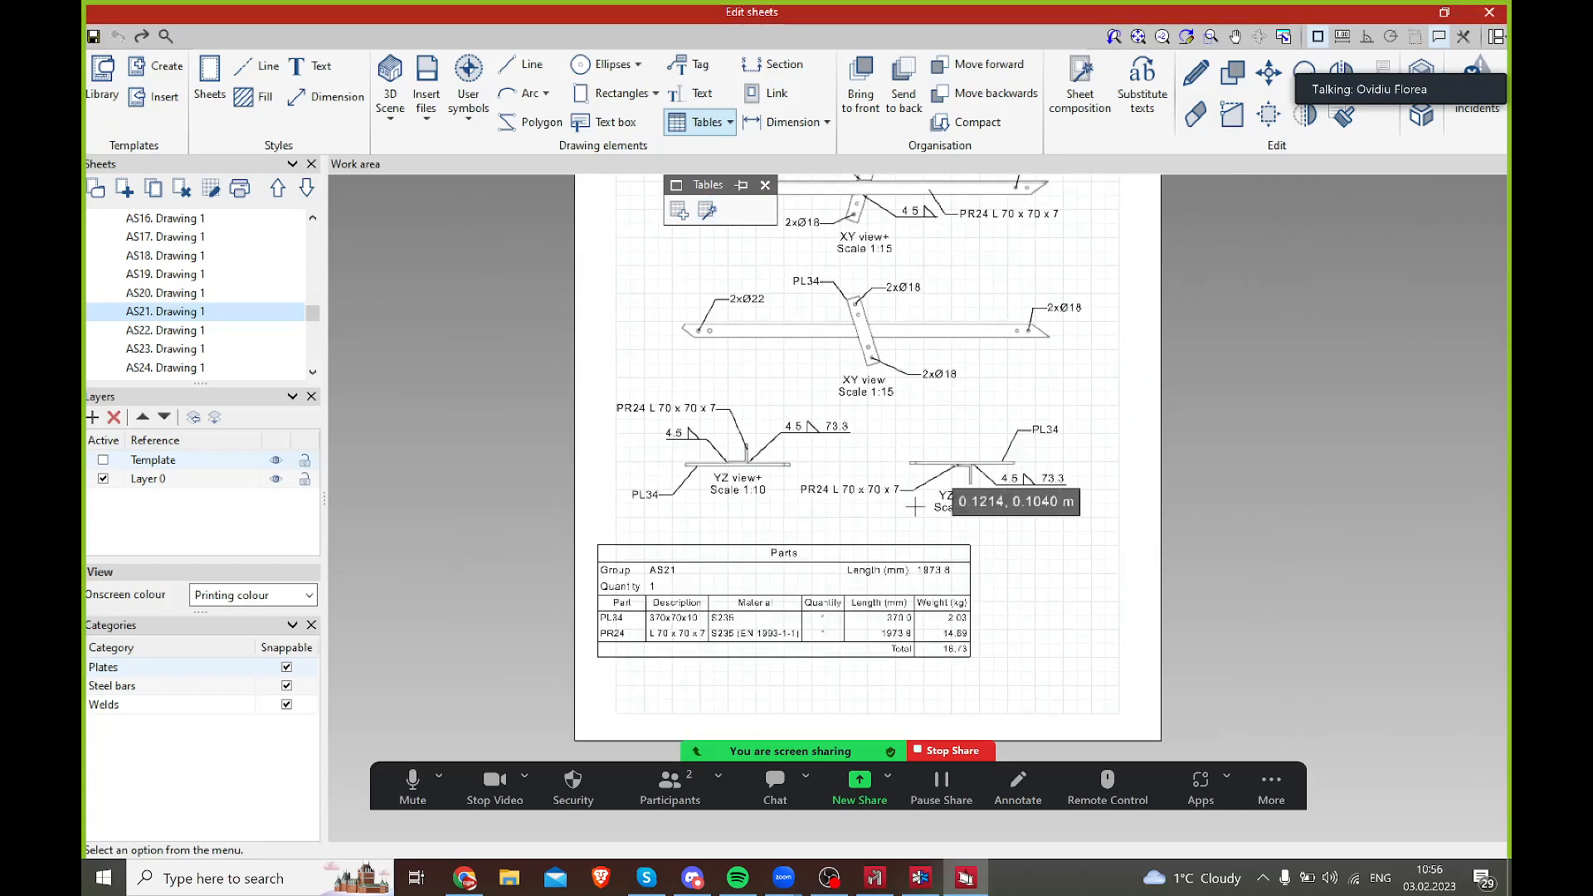
scroll(775, 563, up, 2)
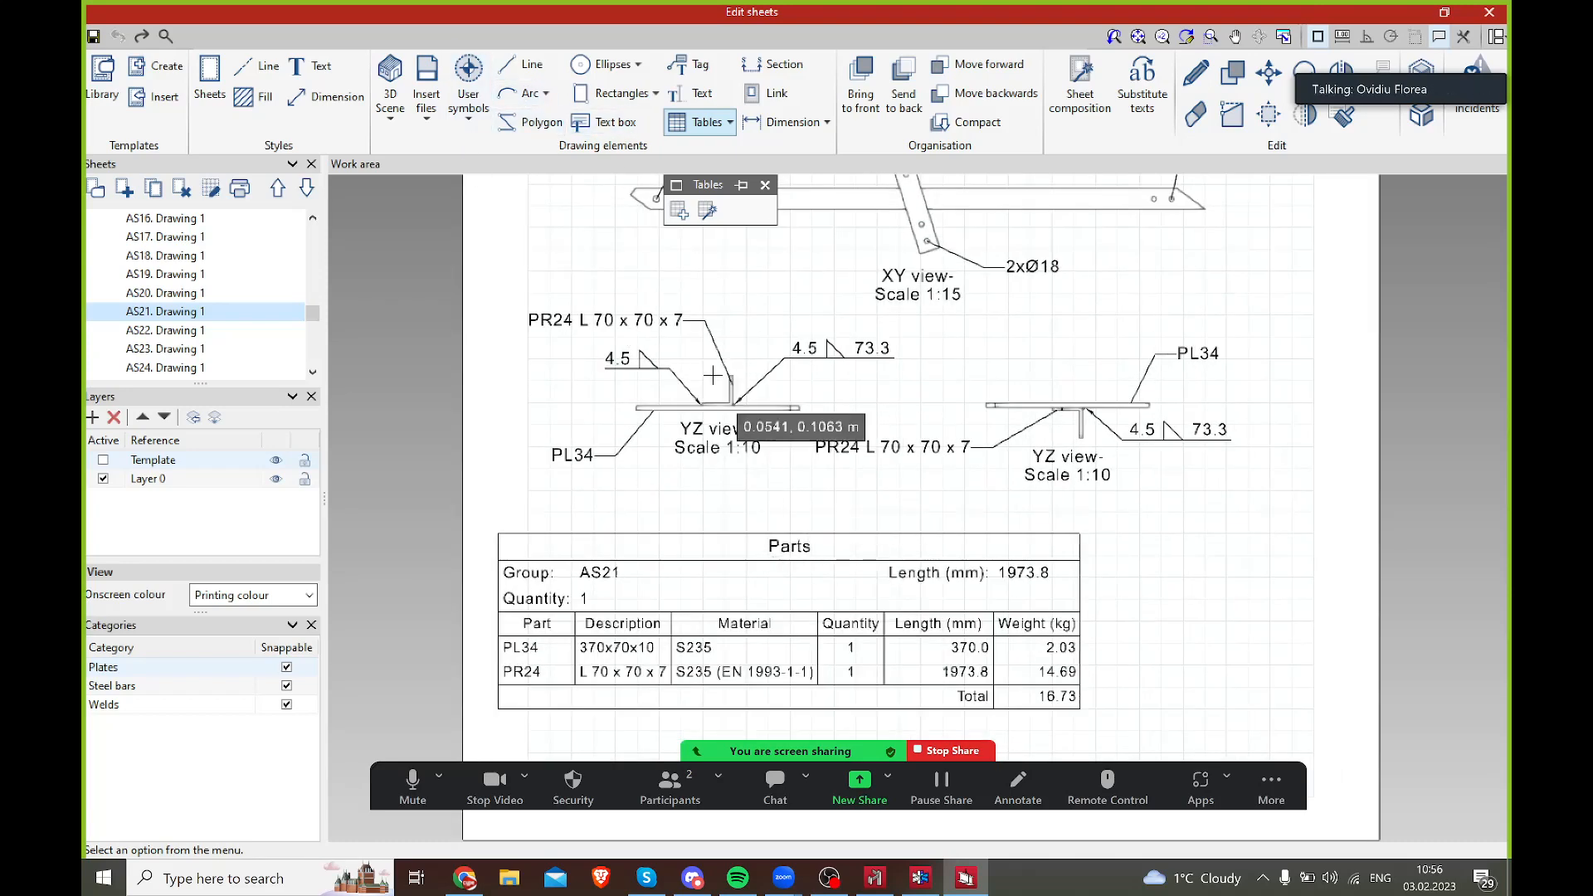
scroll(737, 391, down, 1)
scroll(738, 391, down, 2)
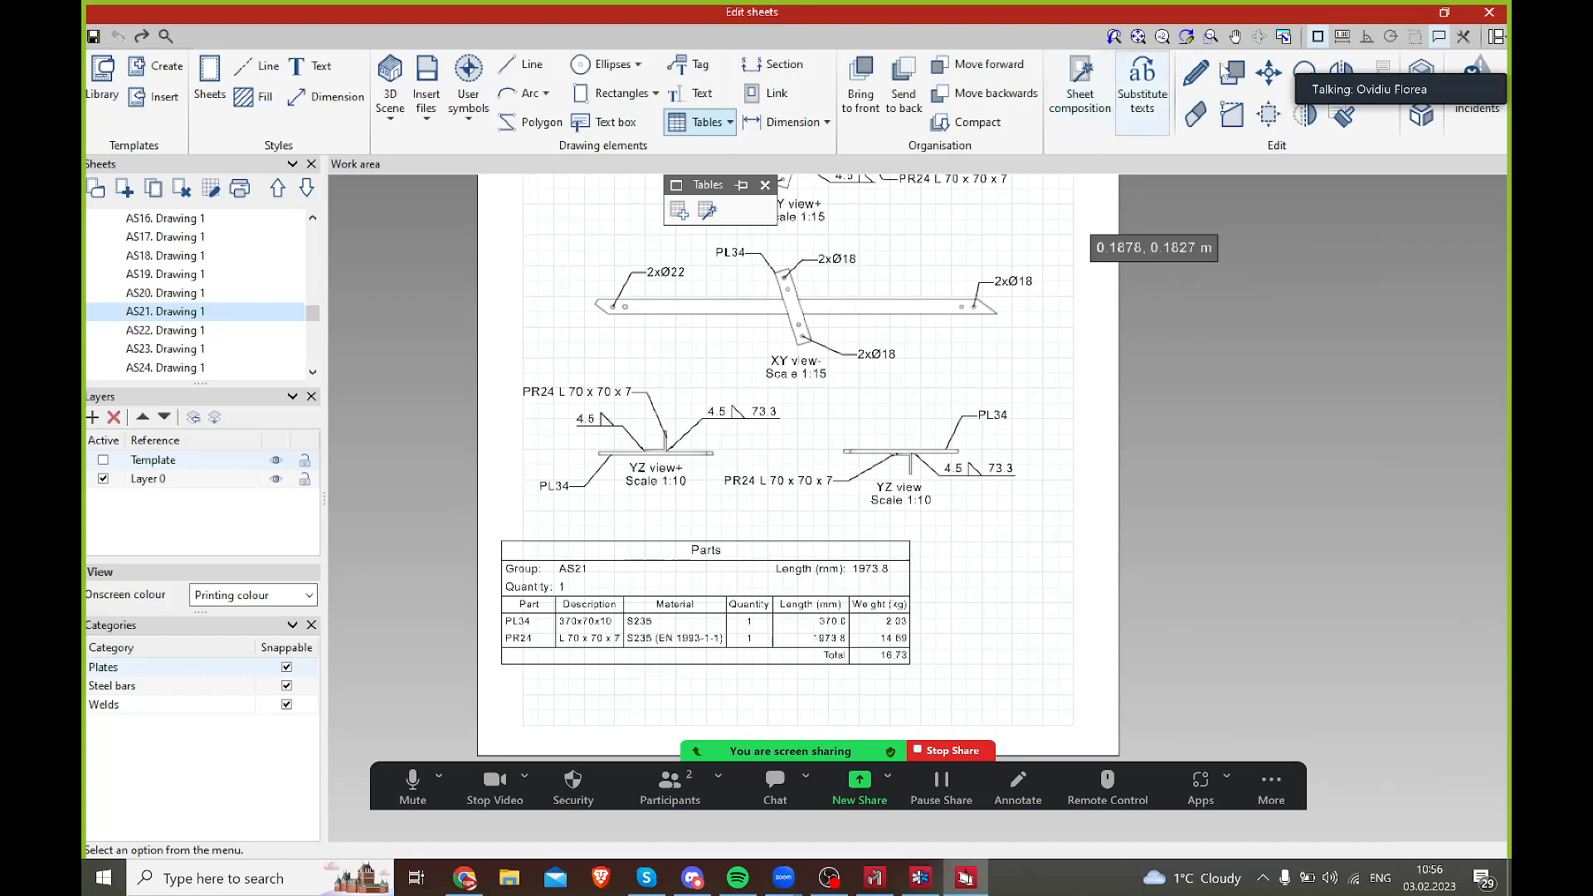
click(1195, 73)
click(710, 555)
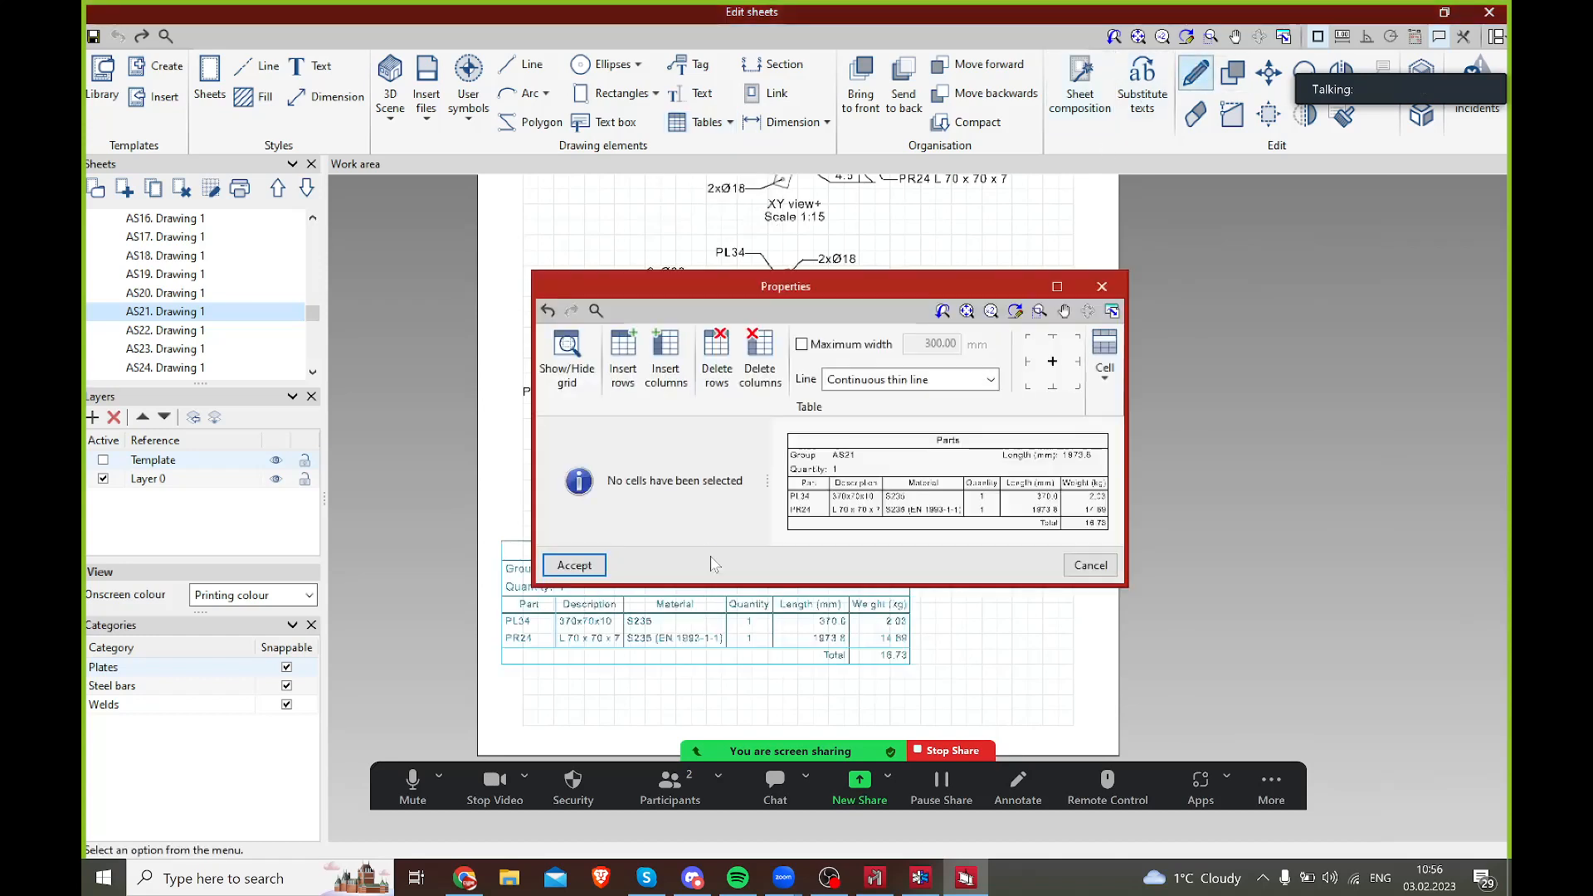
click(1057, 287)
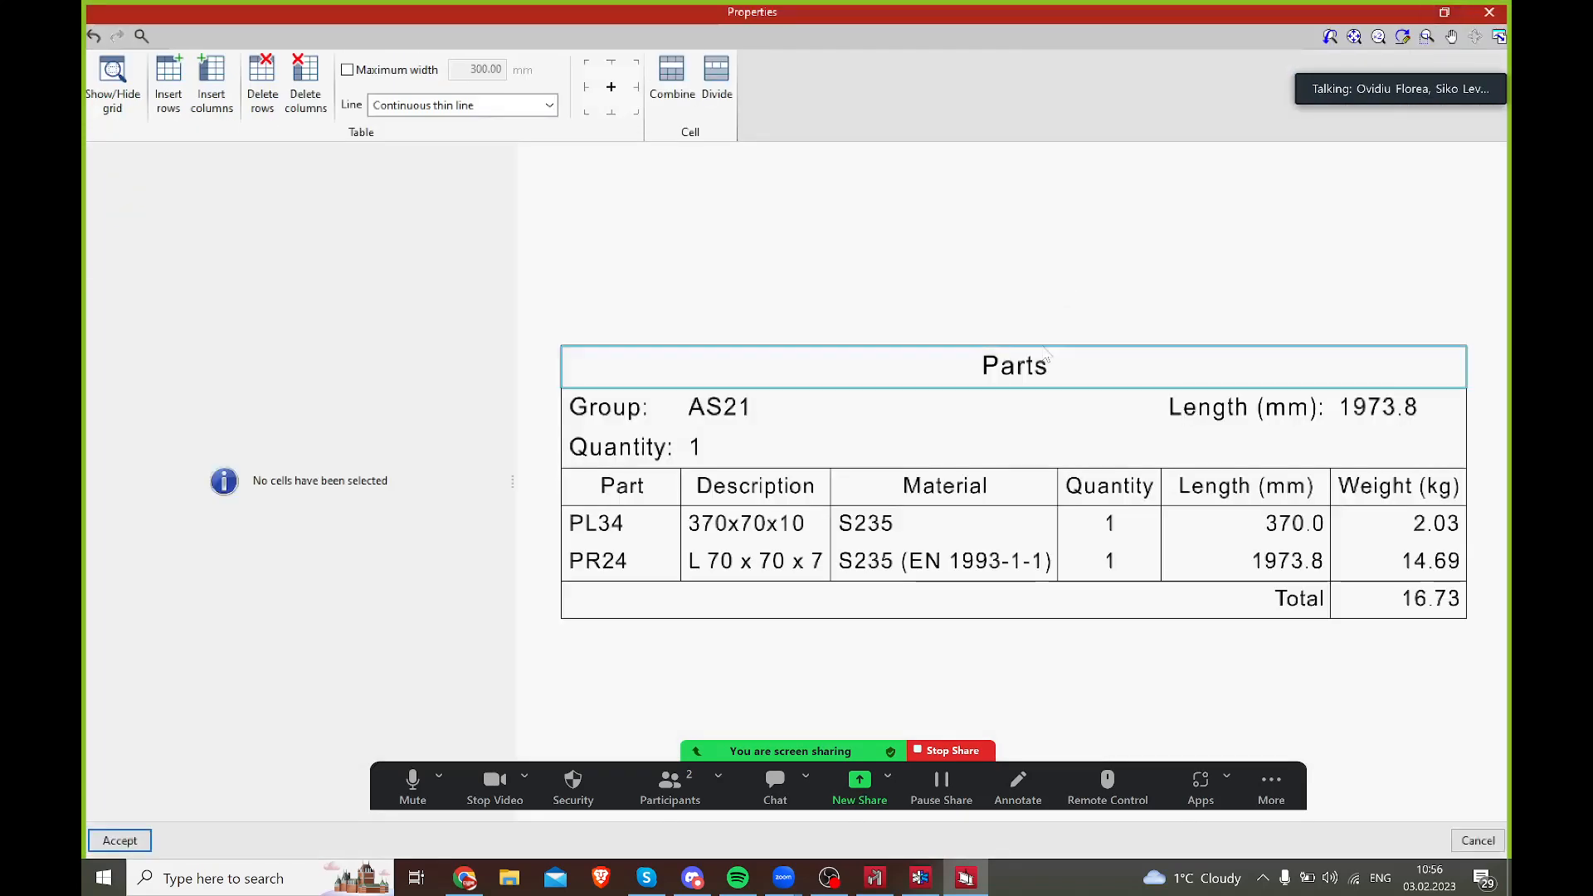
click(1078, 369)
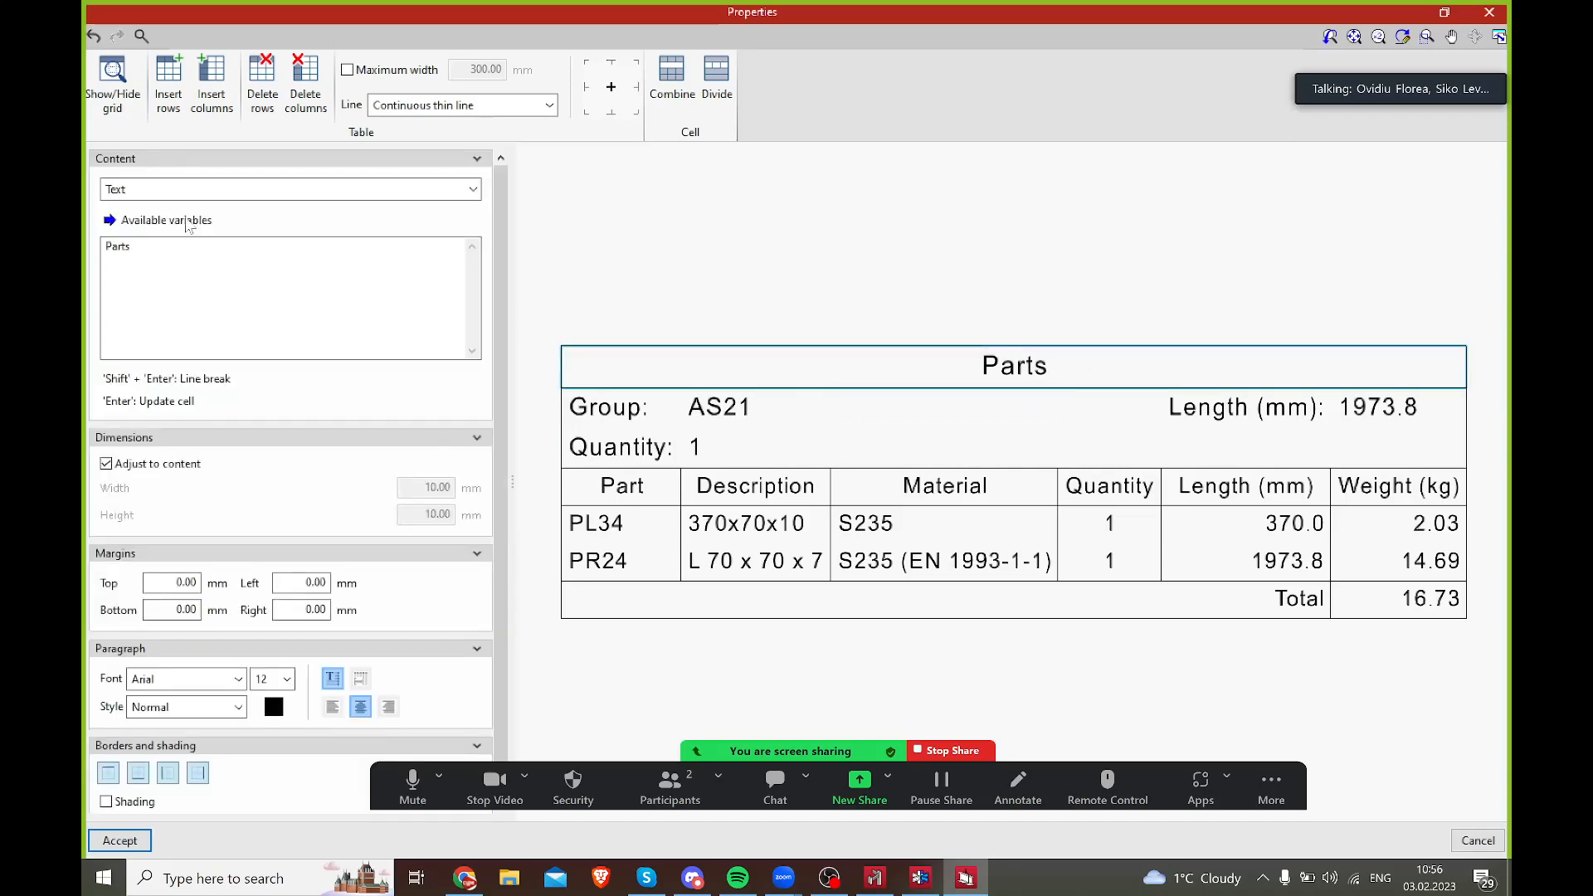
double_click(118, 246)
text(Extras de laminate)
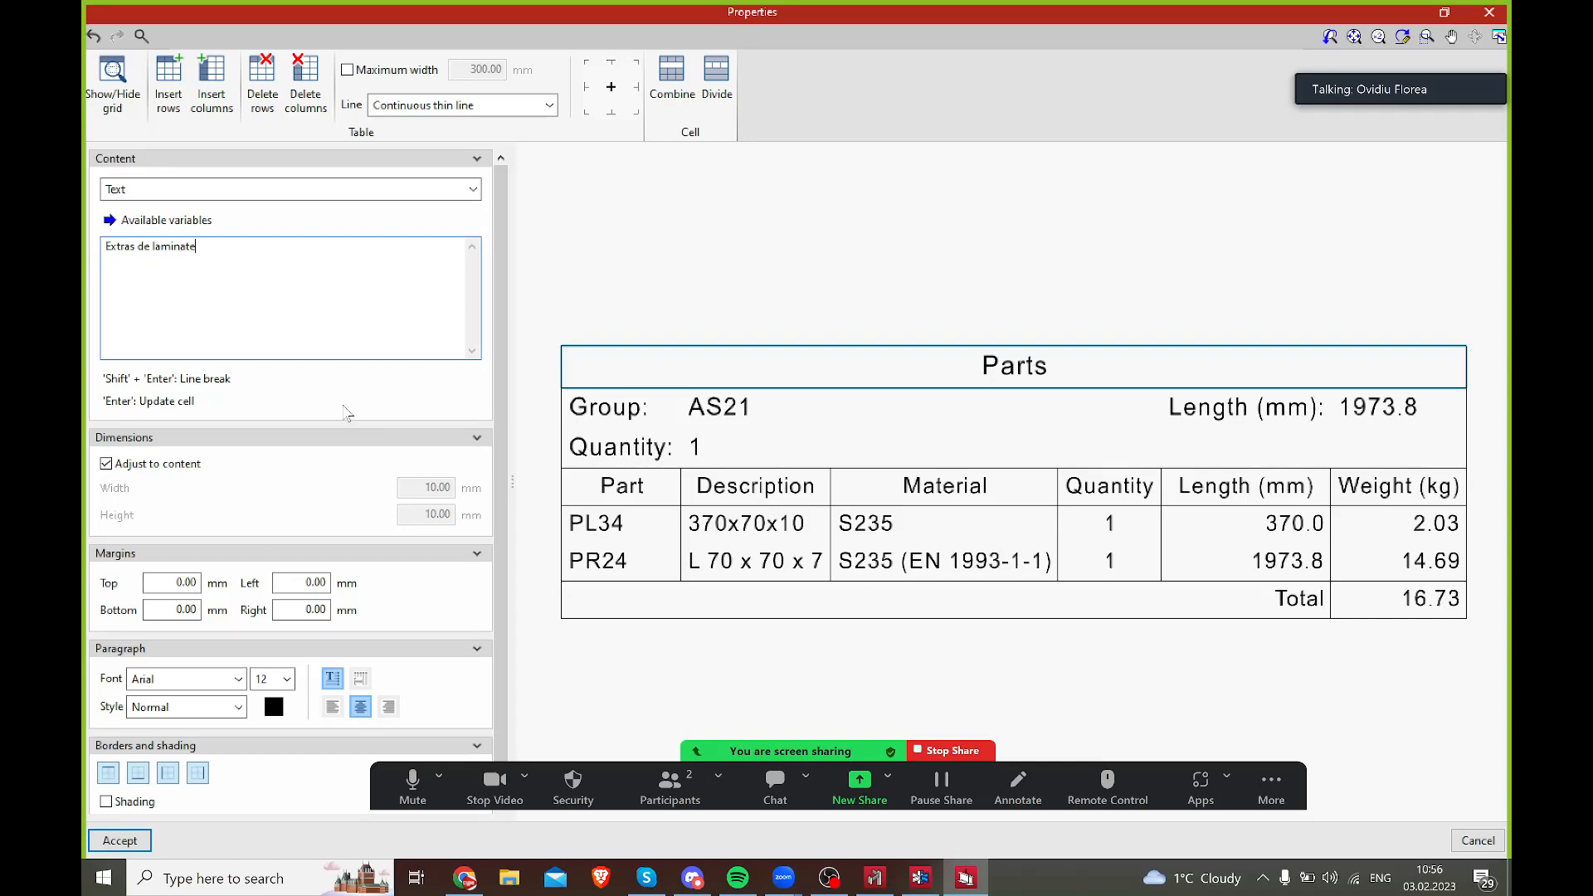
click(178, 189)
click(651, 272)
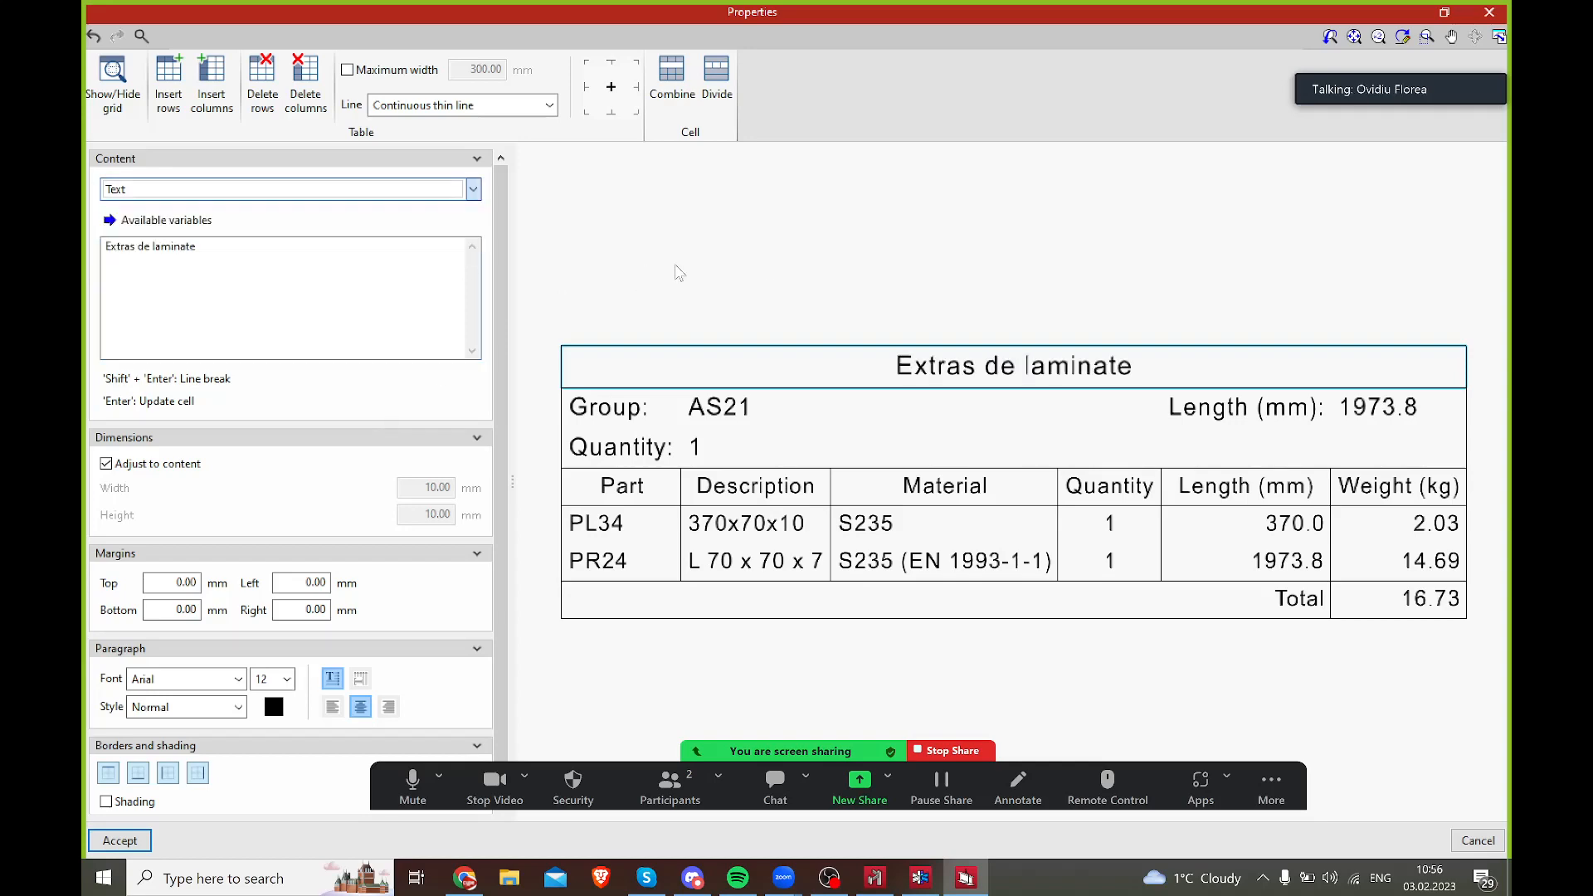
click(1489, 12)
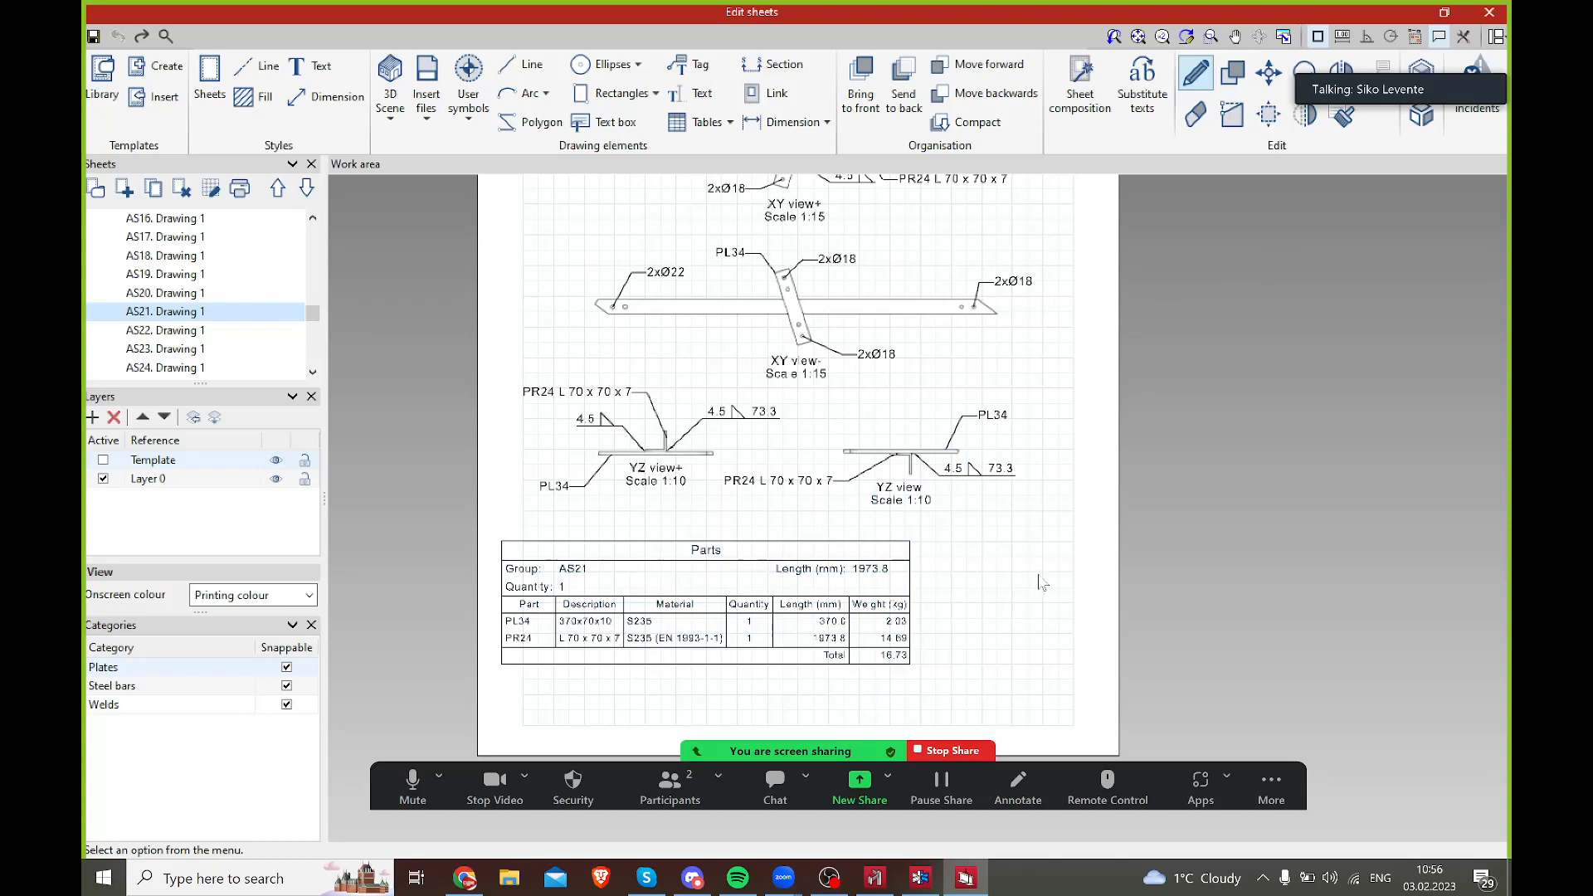
- Start a new custom table just below the AS21 Parts table, examine the cell combine and divide options, and close the editor without accepting
scroll(963, 570, down, 4)
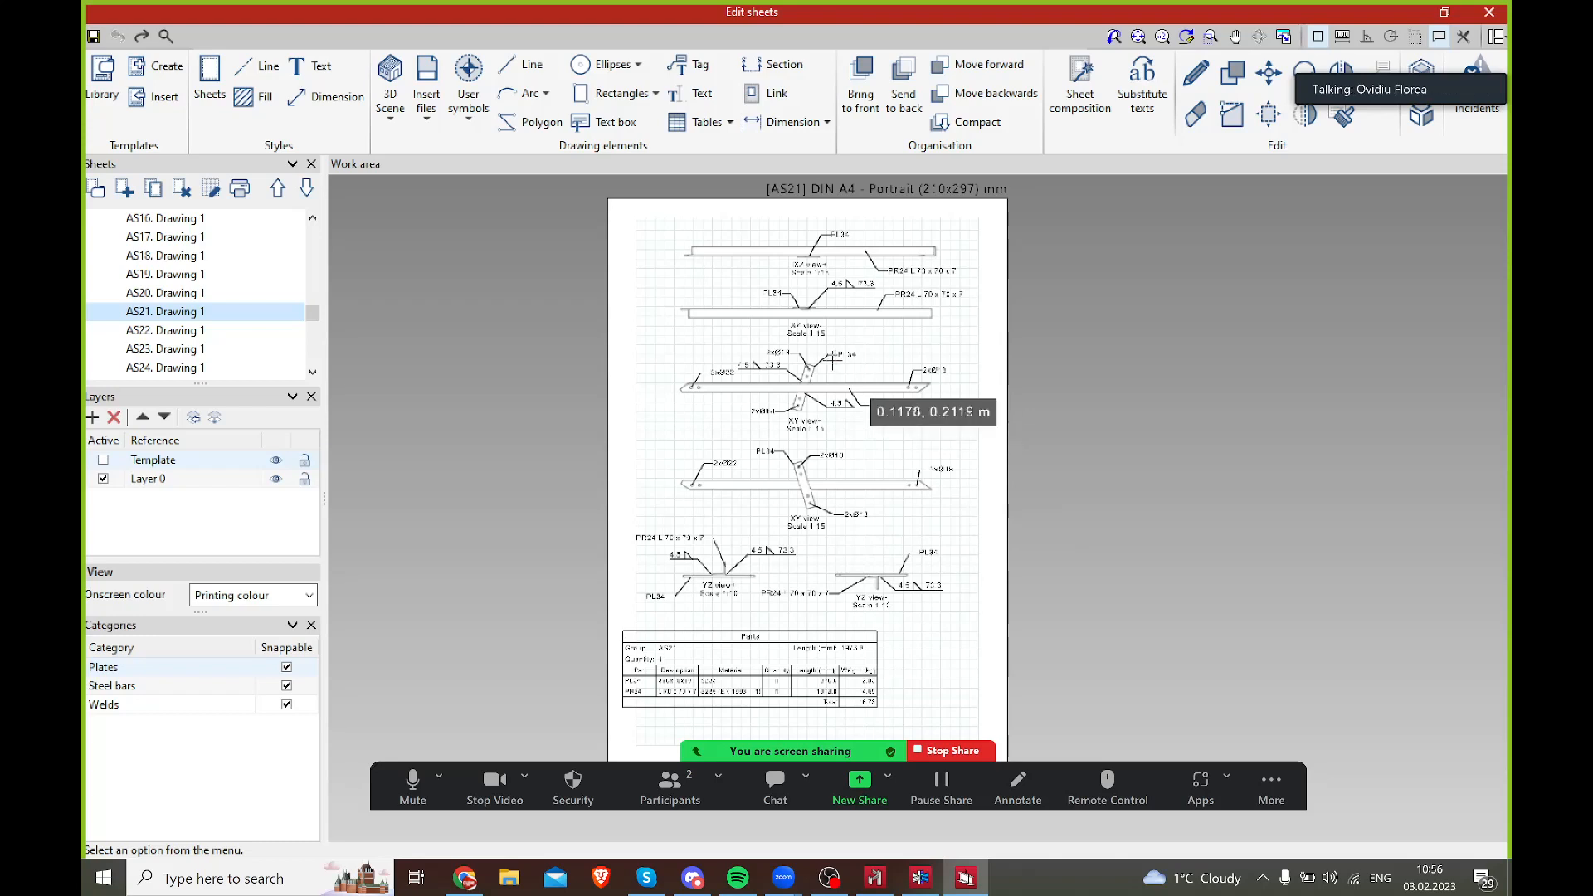
middle_drag(826, 434, 830, 432)
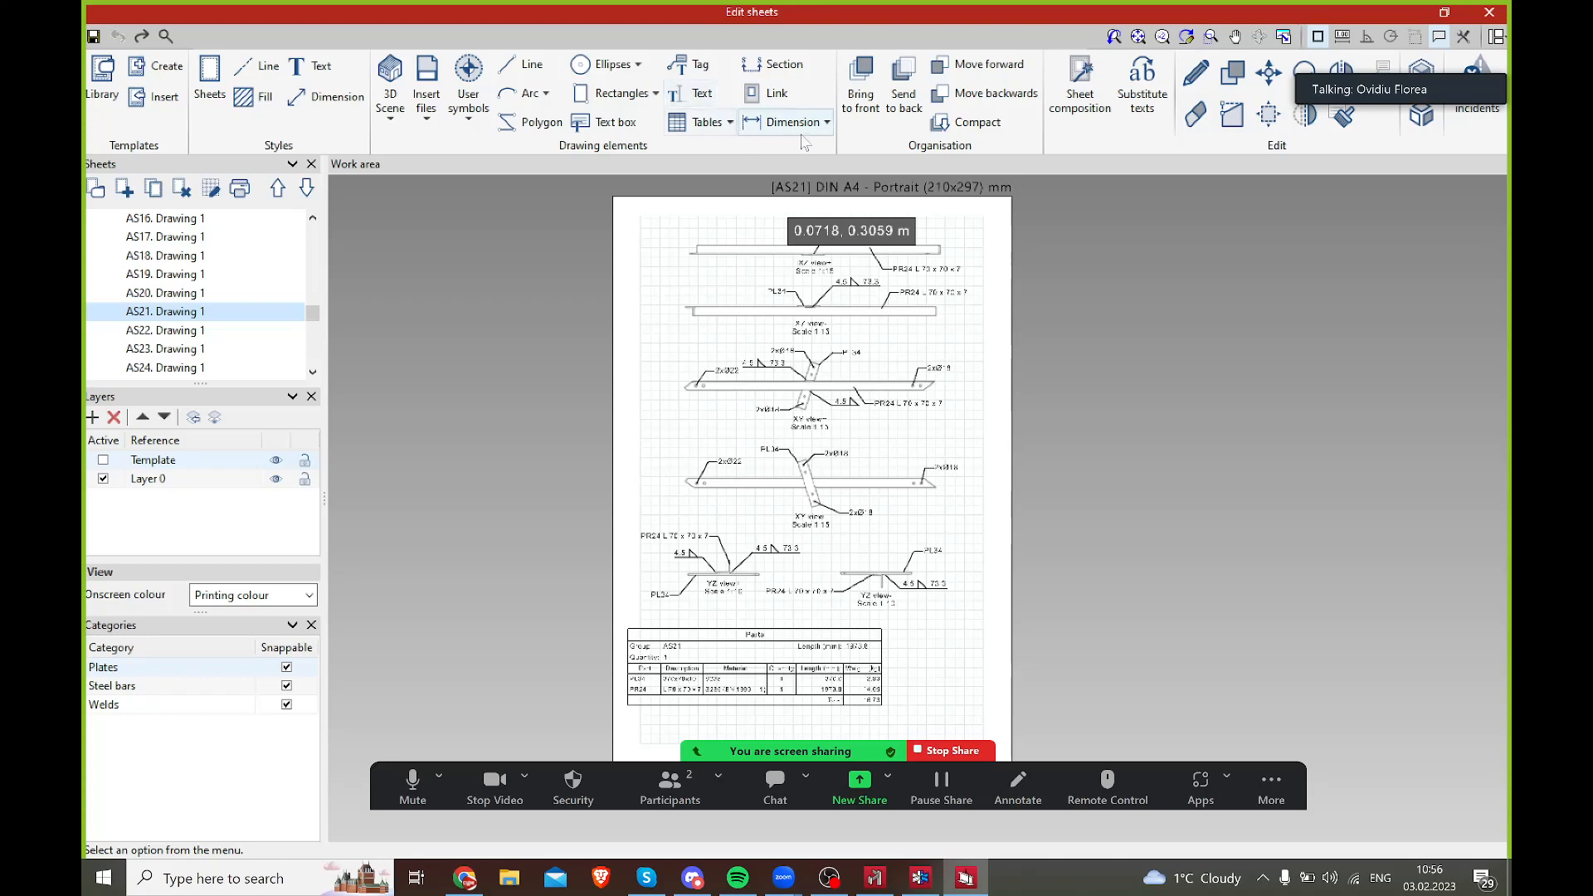
click(711, 129)
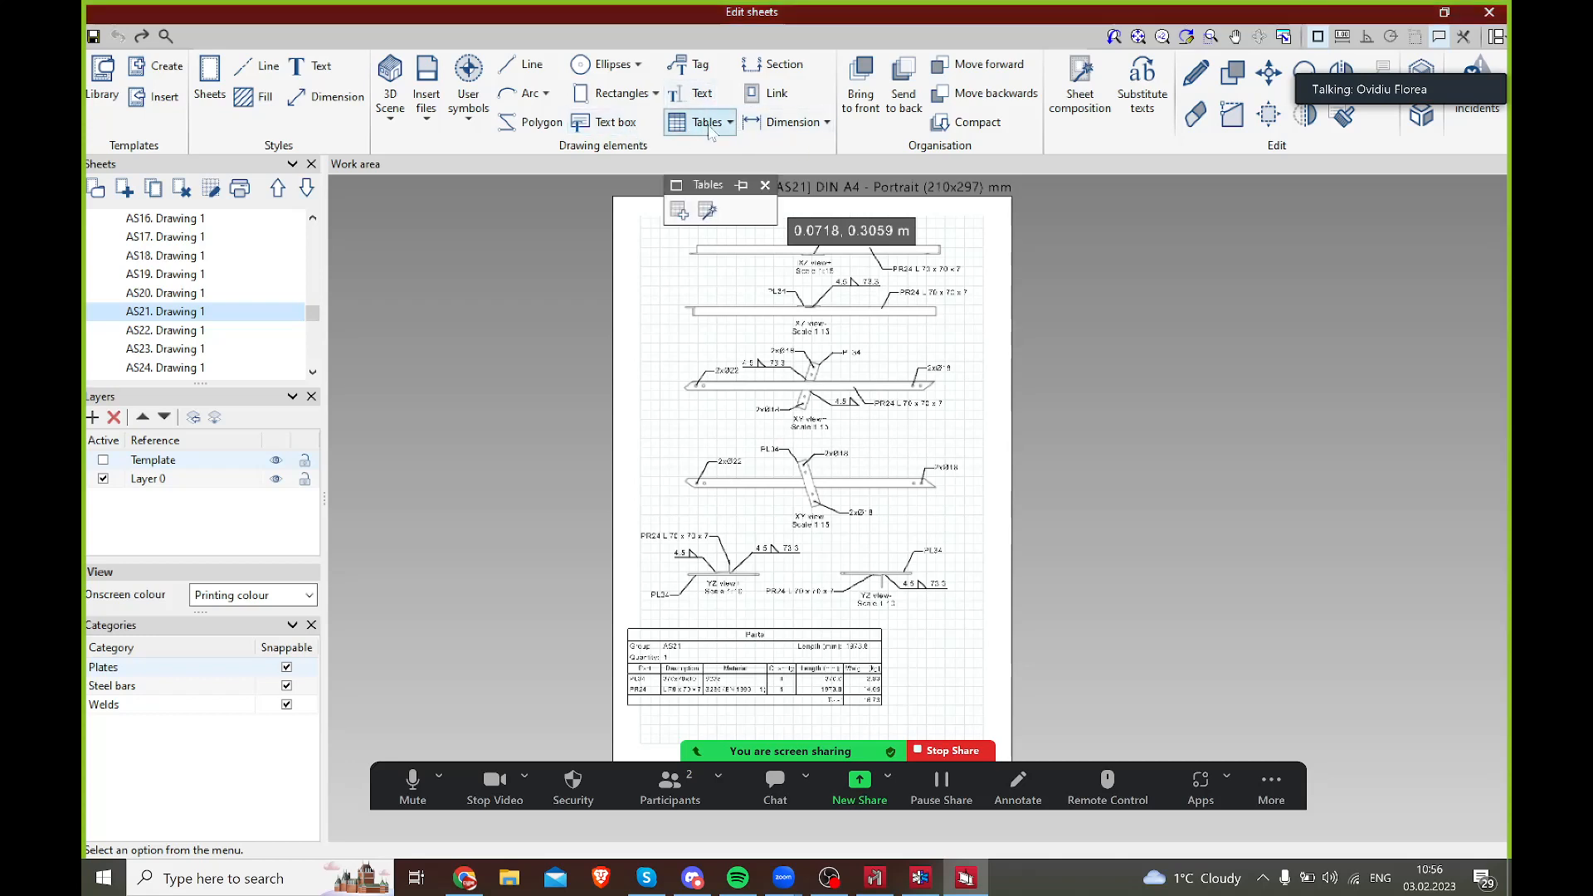
click(679, 211)
middle_drag(864, 628, 852, 416)
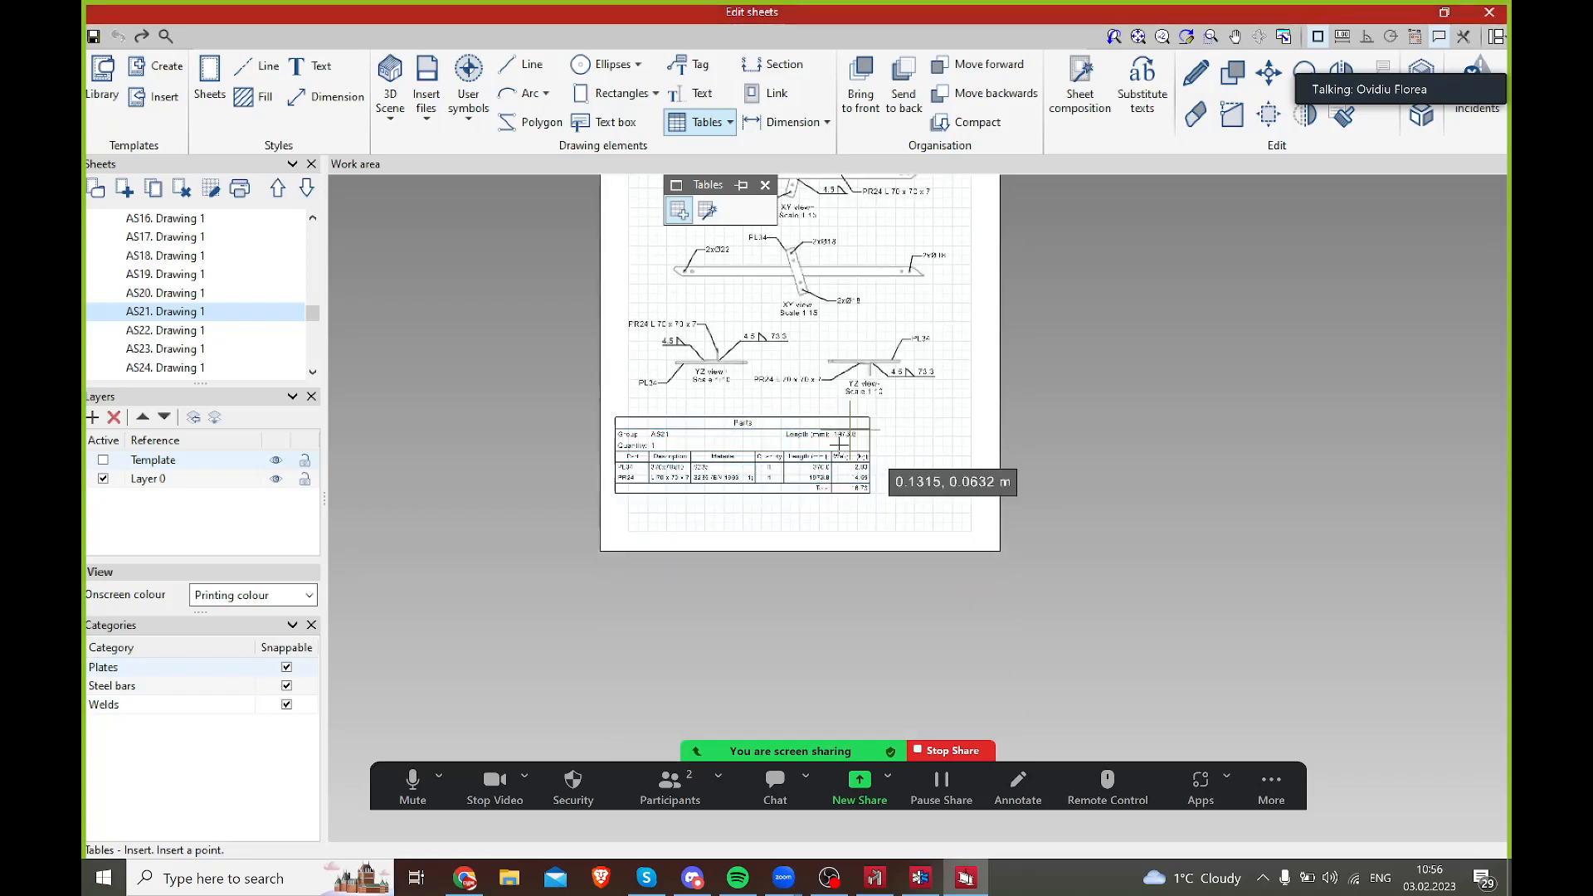
click(722, 510)
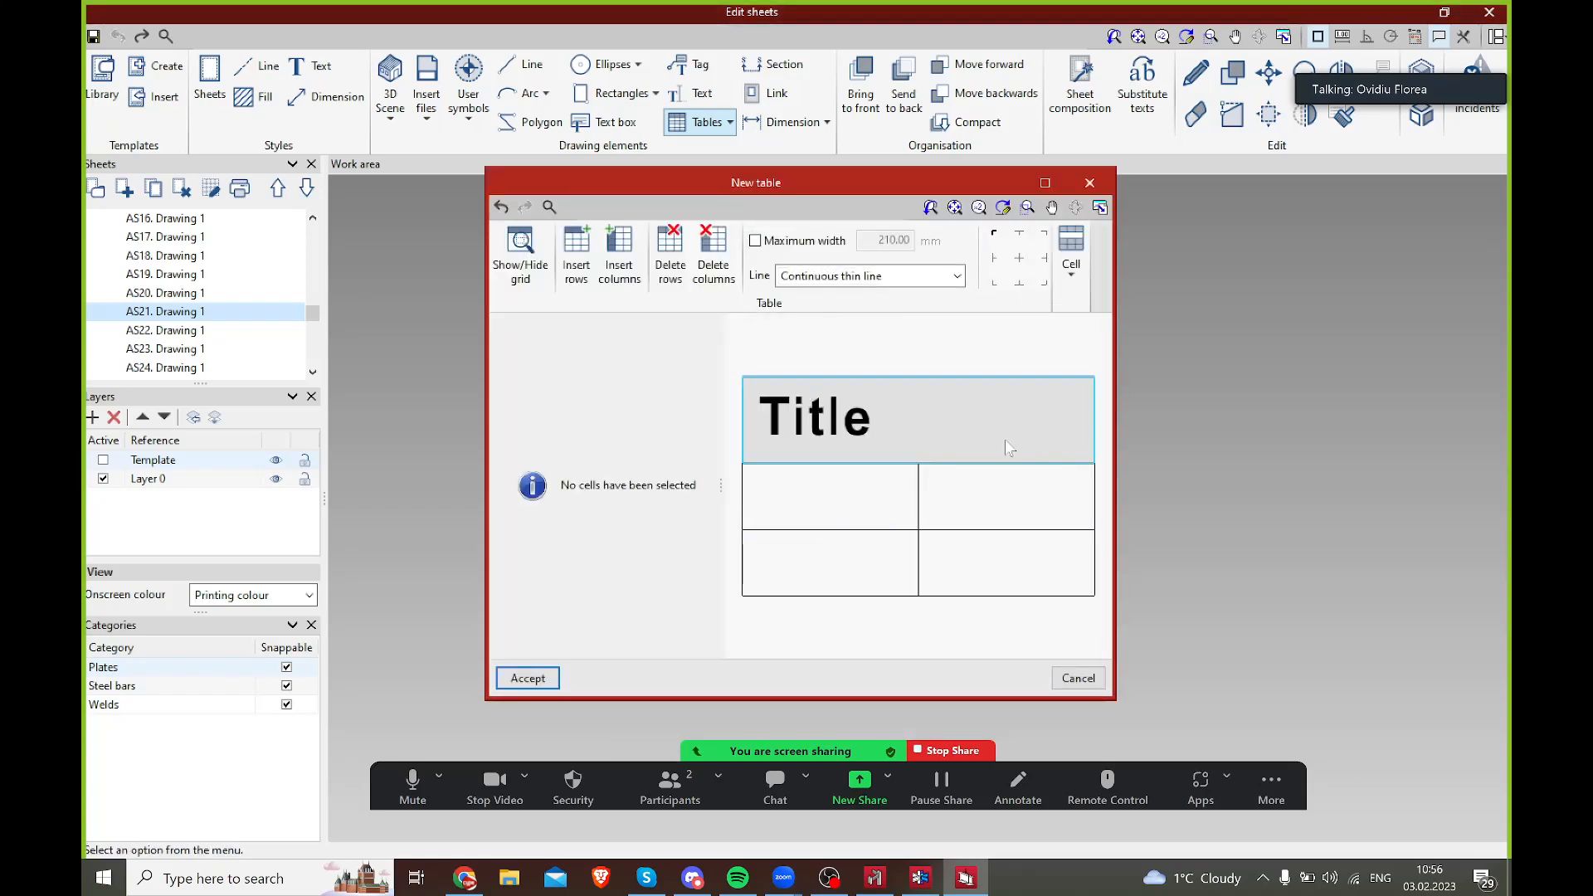
click(1064, 280)
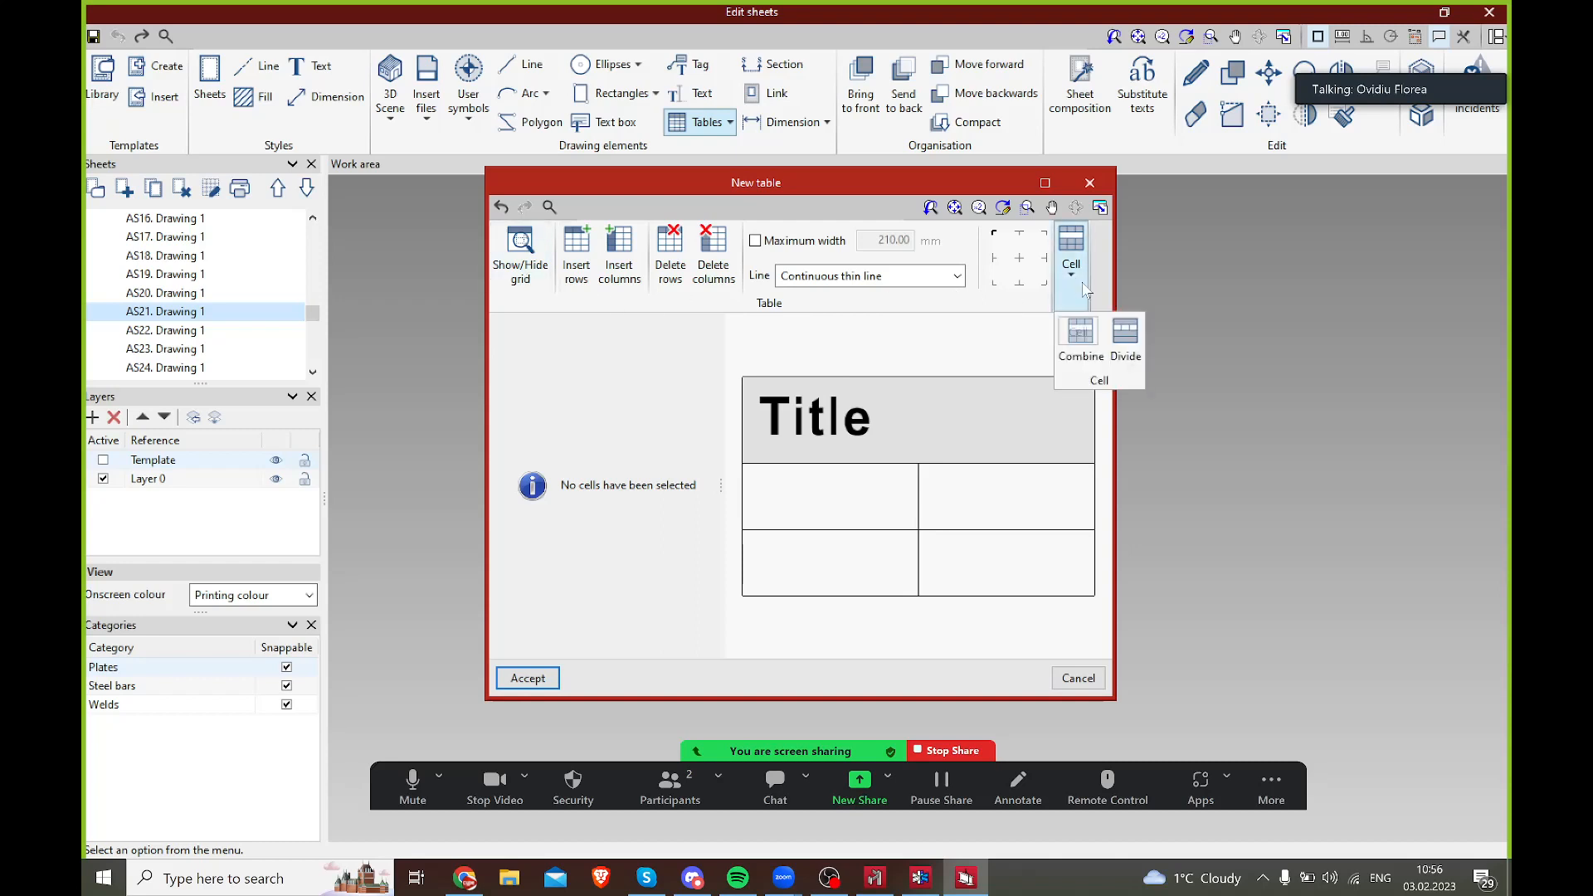
click(1083, 283)
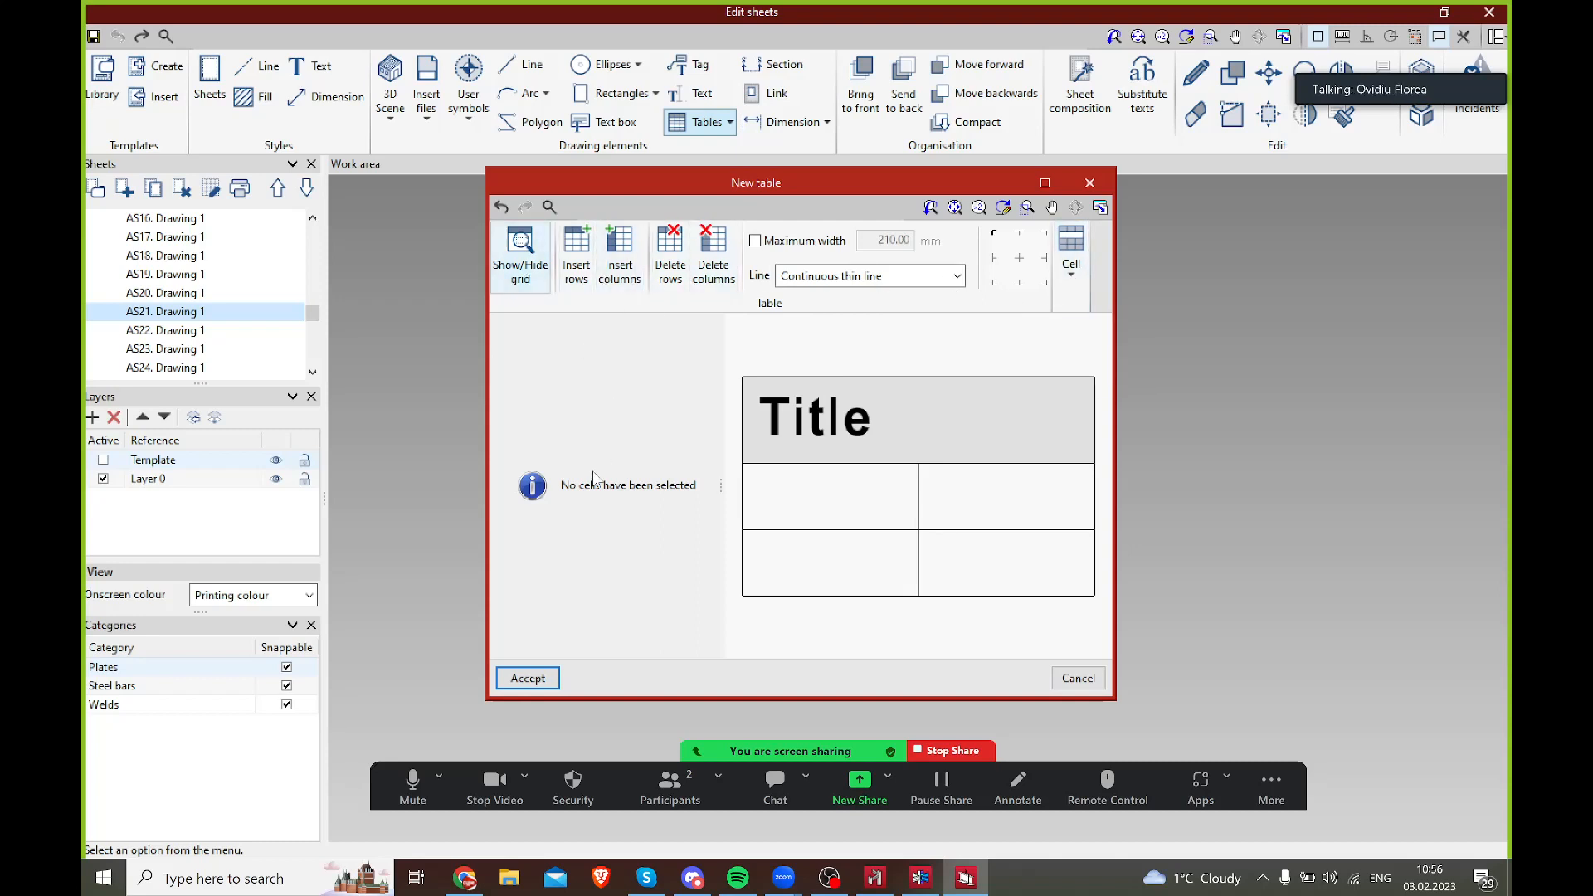
click(1090, 183)
- Examine the Parts table and the YZ views above it on the AS21 sheet
scroll(820, 496, up, 3)
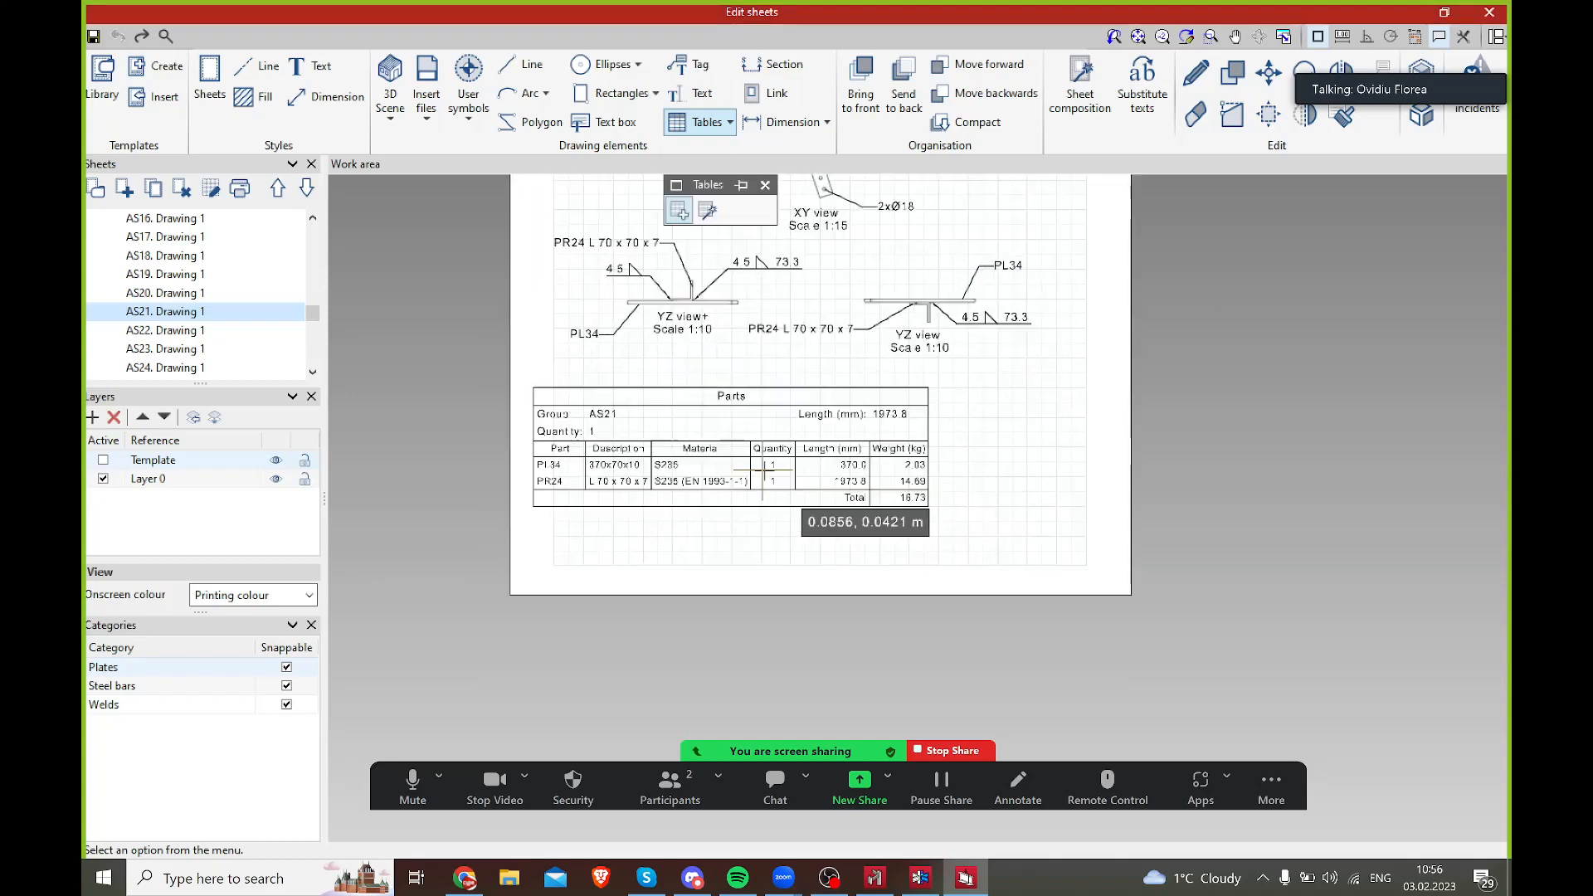
scroll(820, 496, up, 1)
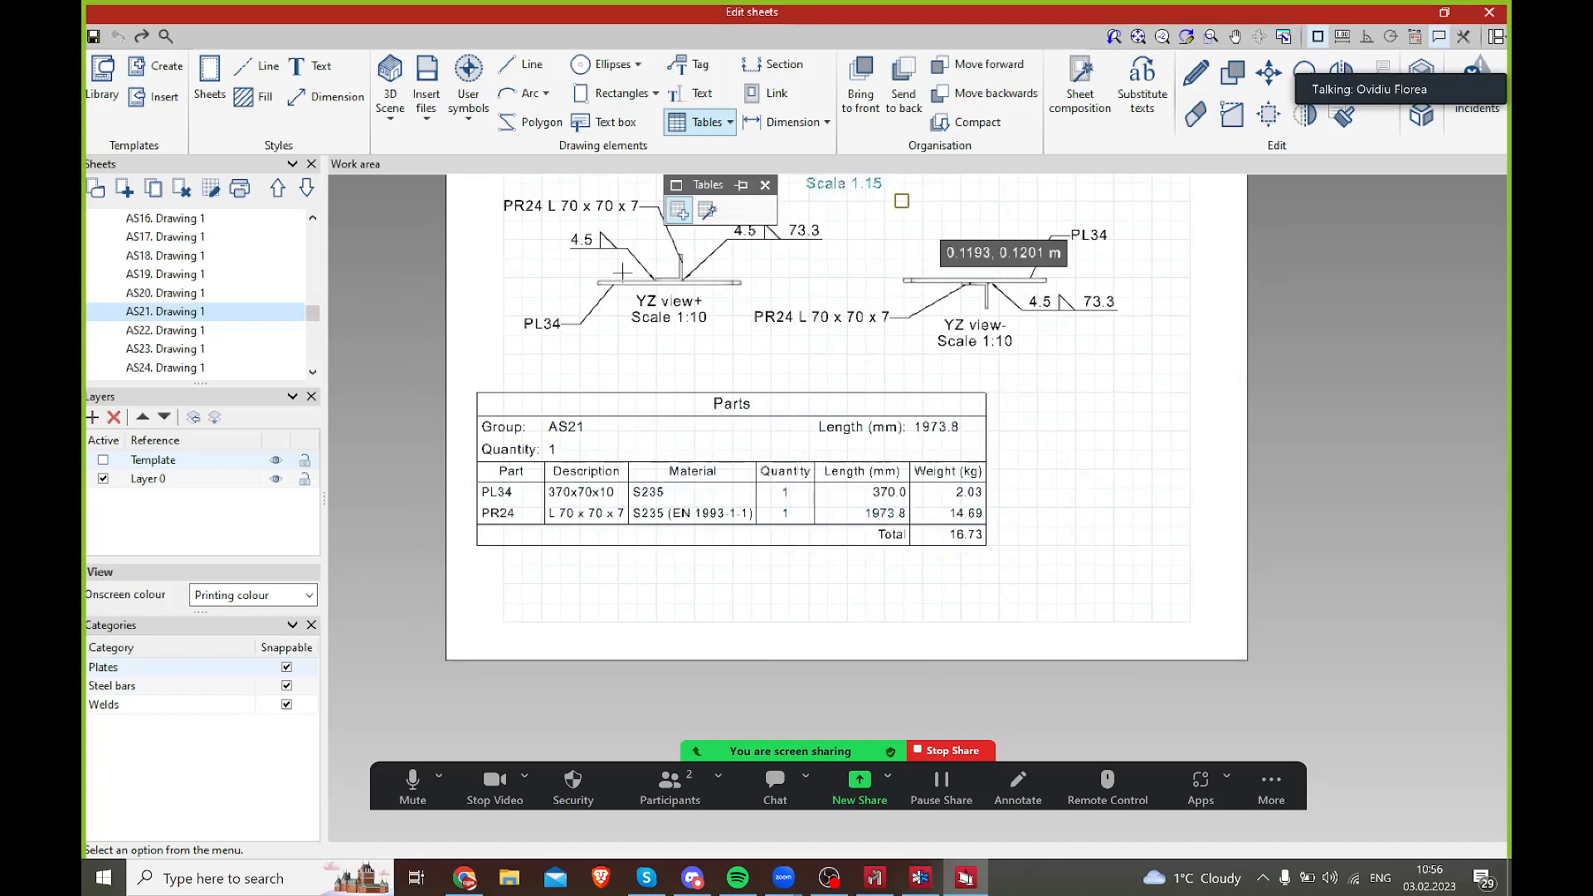
scroll(815, 495, up, 1)
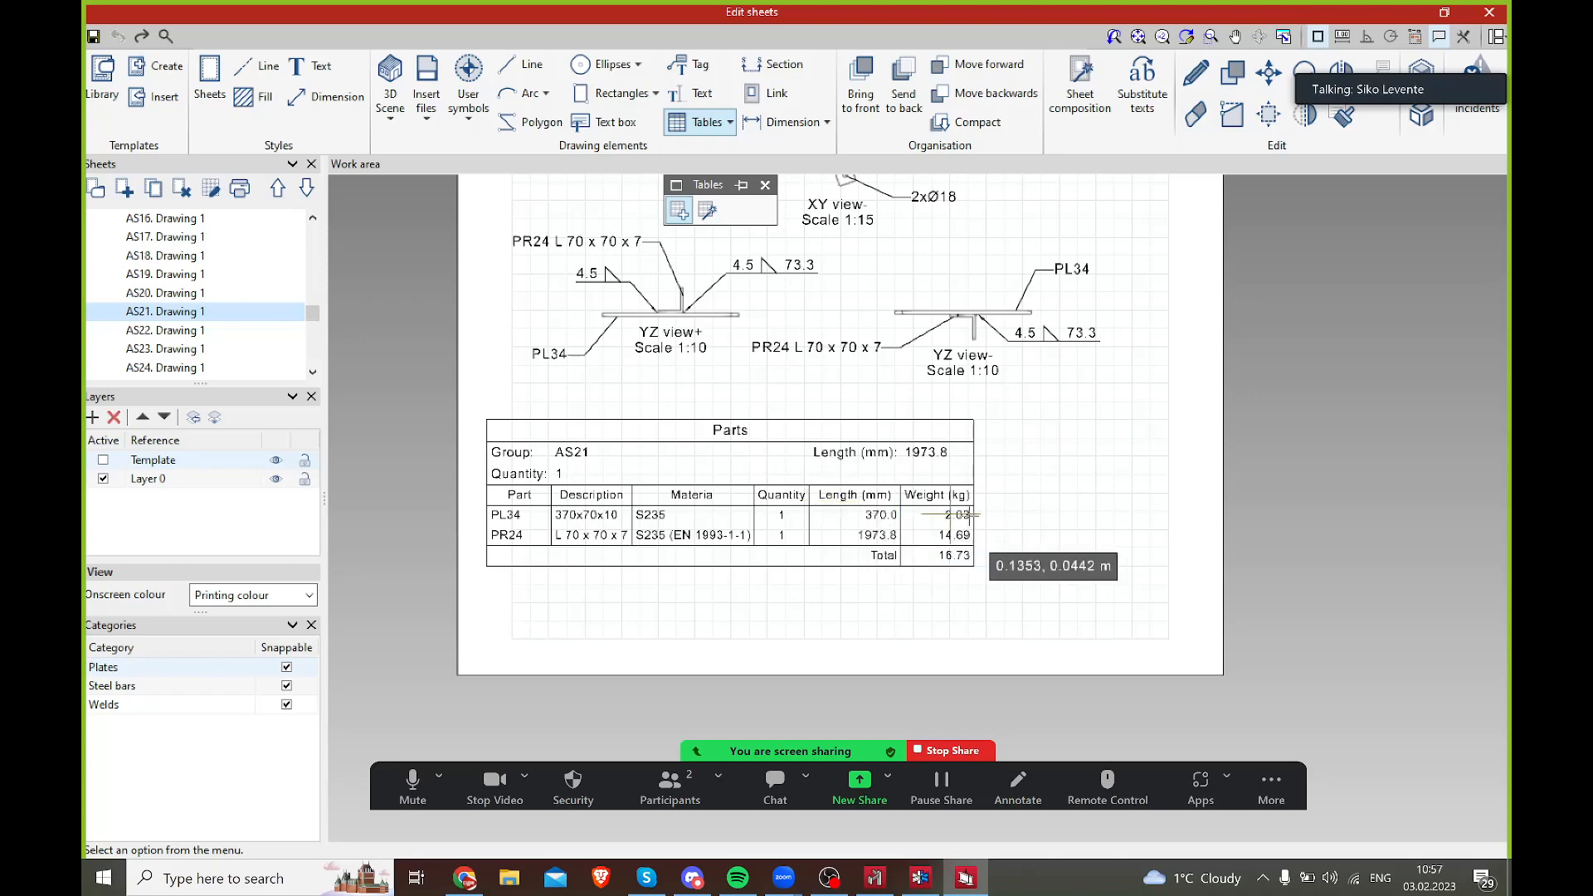
scroll(834, 498, down, 4)
scroll(860, 599, down, 2)
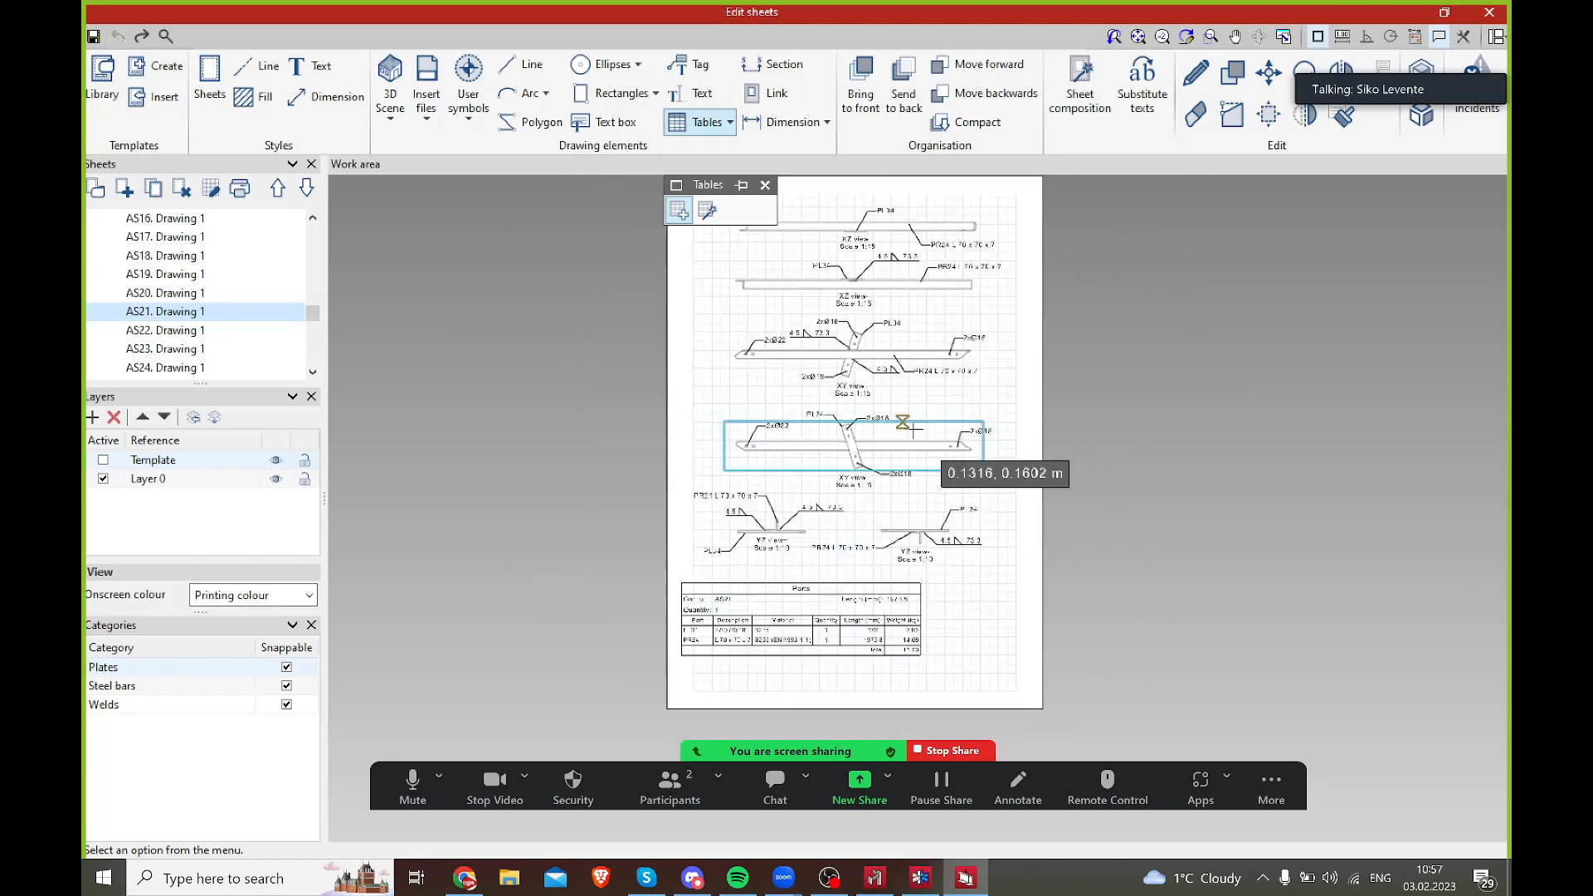
- Close the table tools and stop sharing the screen in the Zoom meeting
click(765, 185)
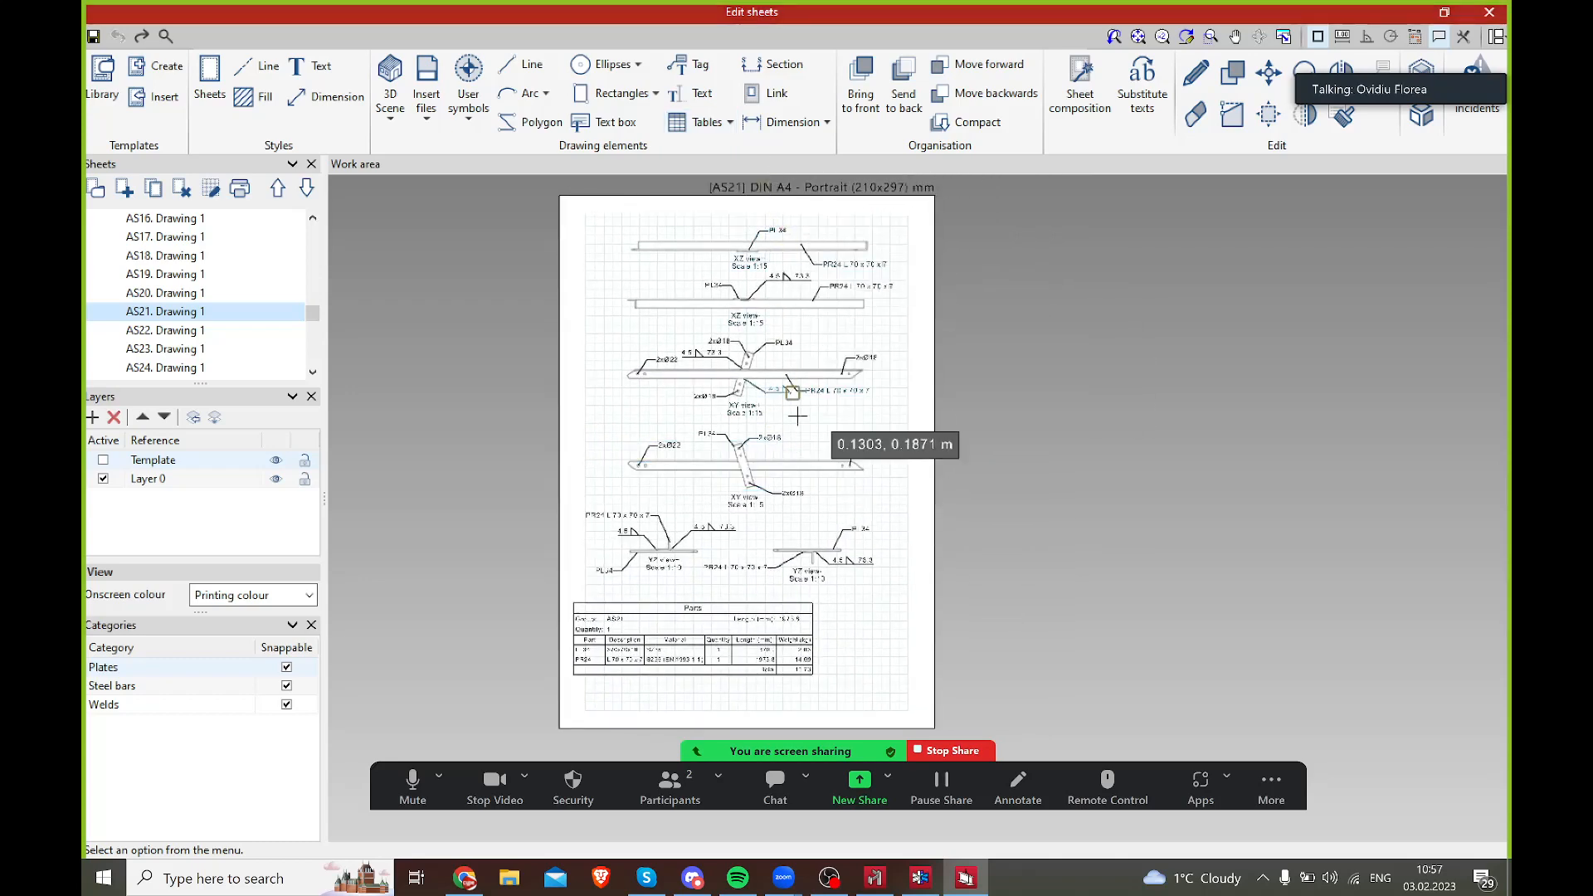
middle_drag(874, 434, 889, 442)
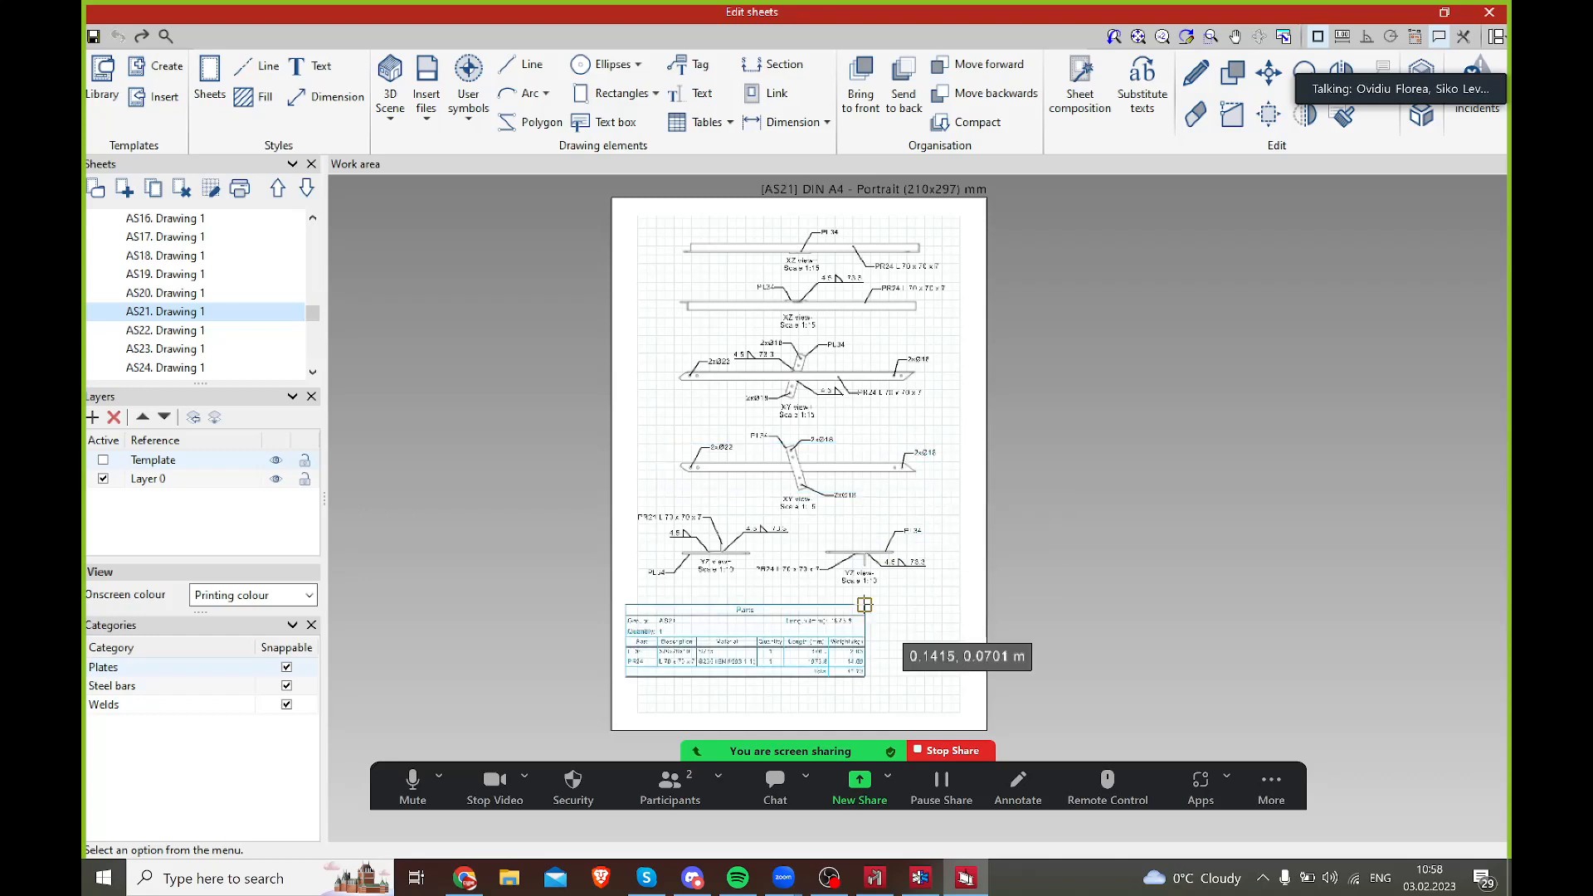
click(960, 751)
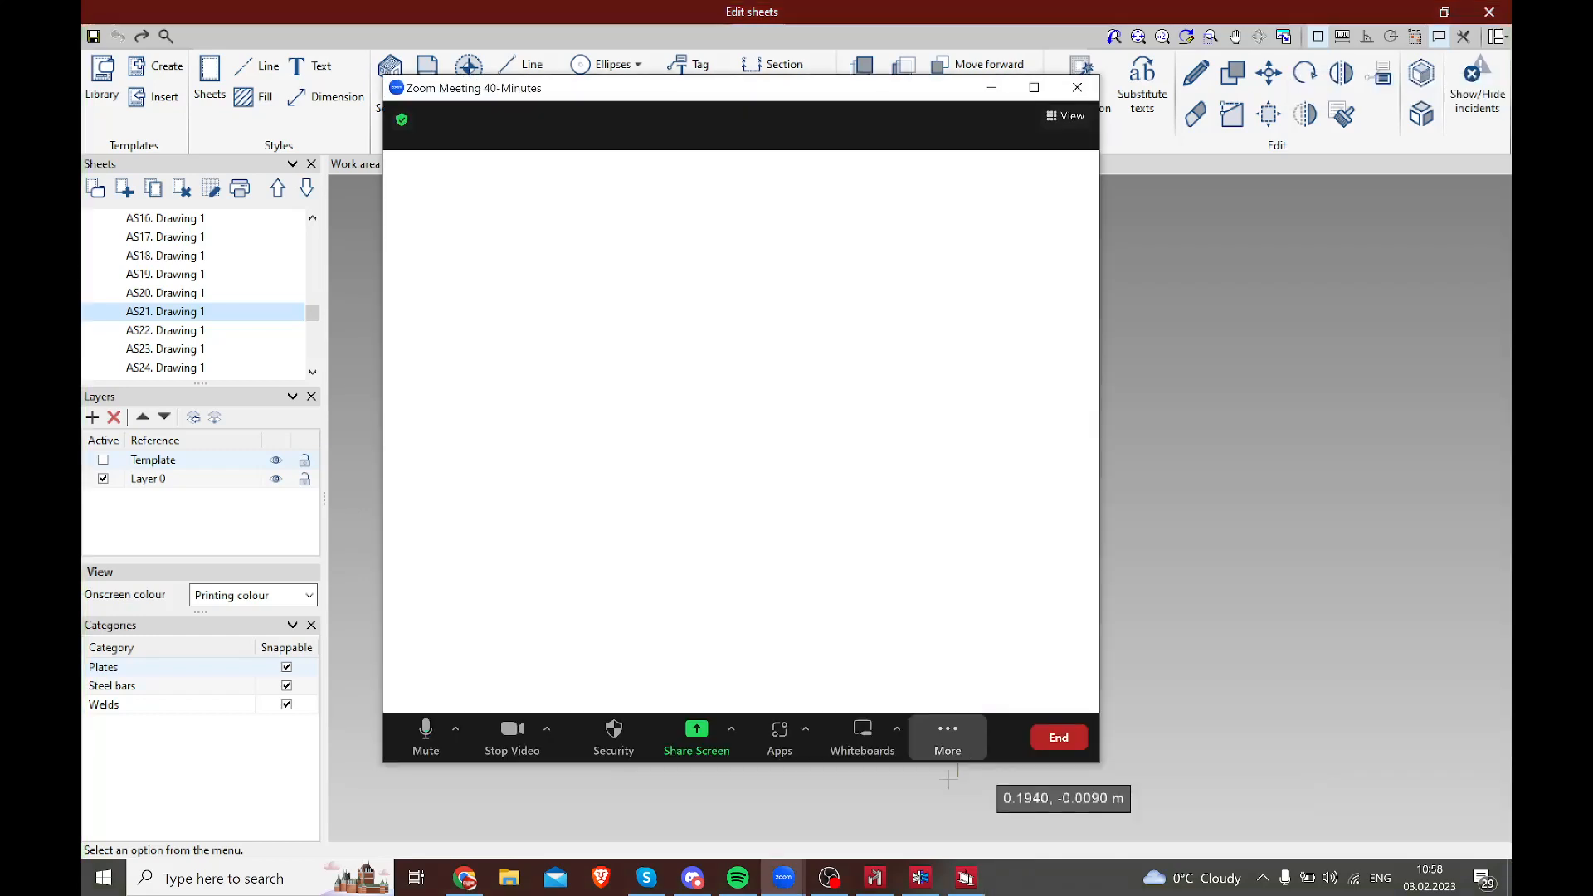